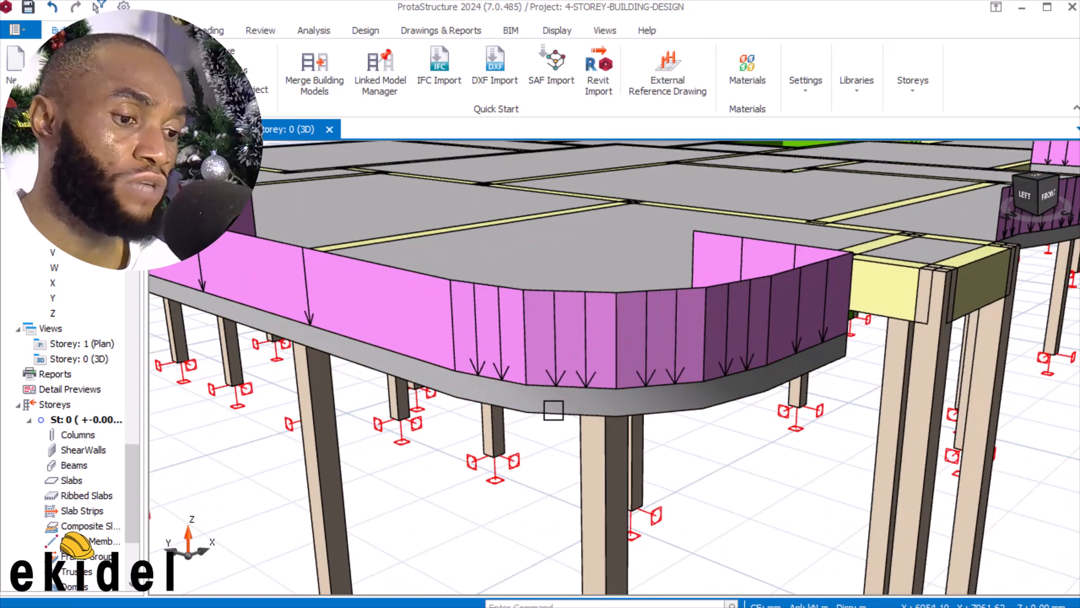
Examine the curved balcony slab edge and its line loads in the 3D structural model
{"action": "scroll", "coordinate": [698, 406], "scroll_direction": "down", "scroll_amount": 3}
{"action": "middle_click_drag", "start_coordinate": [697, 406], "coordinate": [606, 369]}
{"action": "middle_click_drag", "start_coordinate": [707, 324], "coordinate": [360, 321]}
{"action": "scroll", "coordinate": [425, 313], "scroll_direction": "down", "scroll_amount": 4}
{"action": "mouse_move", "coordinate": [684, 277]}
{"action": "middle_mouse_down"}
{"action": "mouse_move", "coordinate": [630, 236]}
{"action": "mouse_move", "coordinate": [664, 234]}
{"action": "mouse_move", "coordinate": [673, 259]}
{"action": "middle_mouse_up"}
{"action": "middle_click_drag", "start_coordinate": [701, 200], "coordinate": [584, 224]}
{"action": "scroll", "coordinate": [578, 205], "scroll_direction": "down", "scroll_amount": 2}
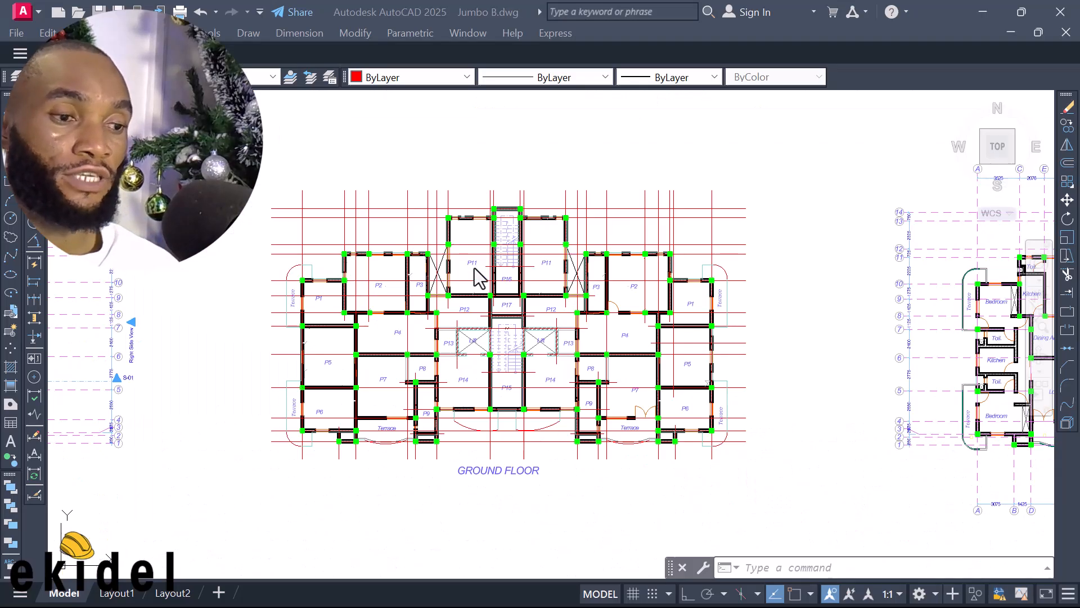
Switch to AutoCAD and look over the ground floor plan, the other floor plans and the elevations in Jumbo B.dwg
{"action": "scroll", "coordinate": [405, 343], "scroll_direction": "up", "scroll_amount": 5}
{"action": "scroll", "coordinate": [414, 326], "scroll_direction": "down", "scroll_amount": 3}
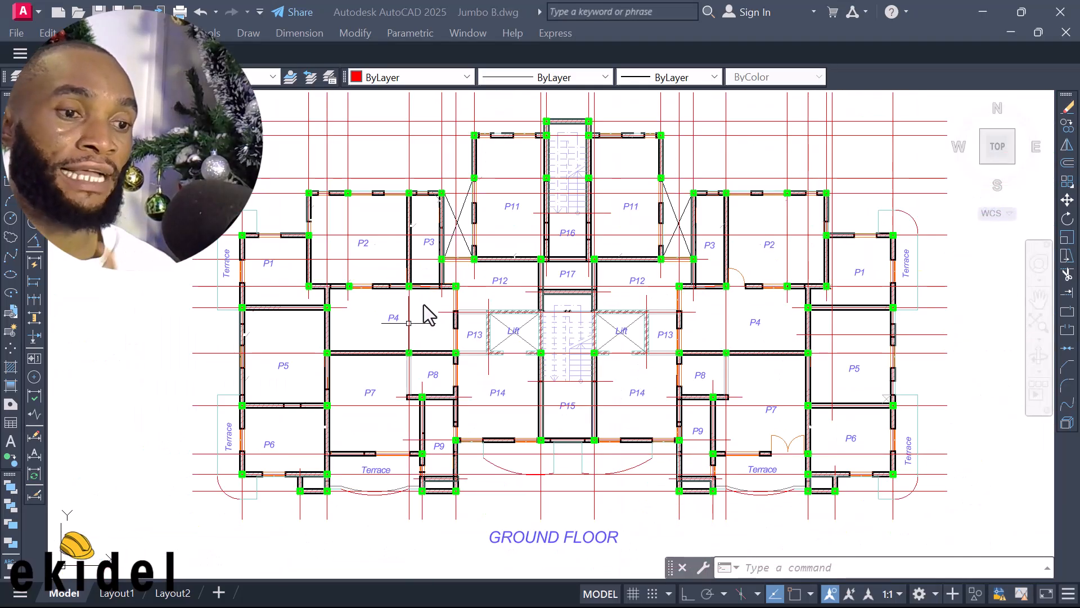
{"action": "scroll", "coordinate": [472, 304], "scroll_direction": "down", "scroll_amount": 2}
{"action": "scroll", "coordinate": [494, 367], "scroll_direction": "down", "scroll_amount": 4}
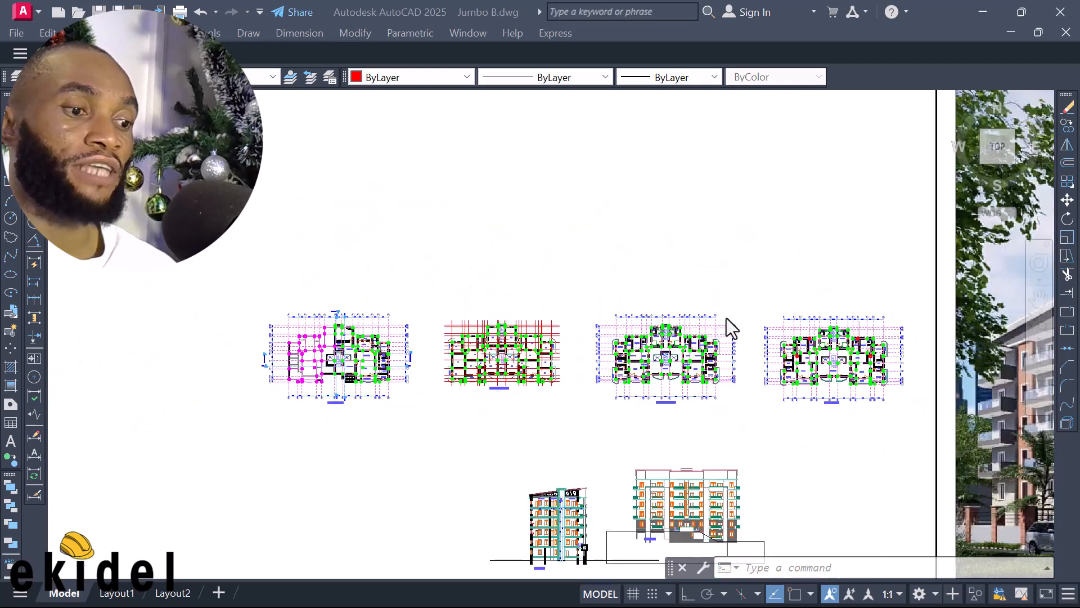
{"action": "scroll", "coordinate": [646, 369], "scroll_direction": "up", "scroll_amount": 3}
{"action": "scroll", "coordinate": [562, 258], "scroll_direction": "down", "scroll_amount": 3}
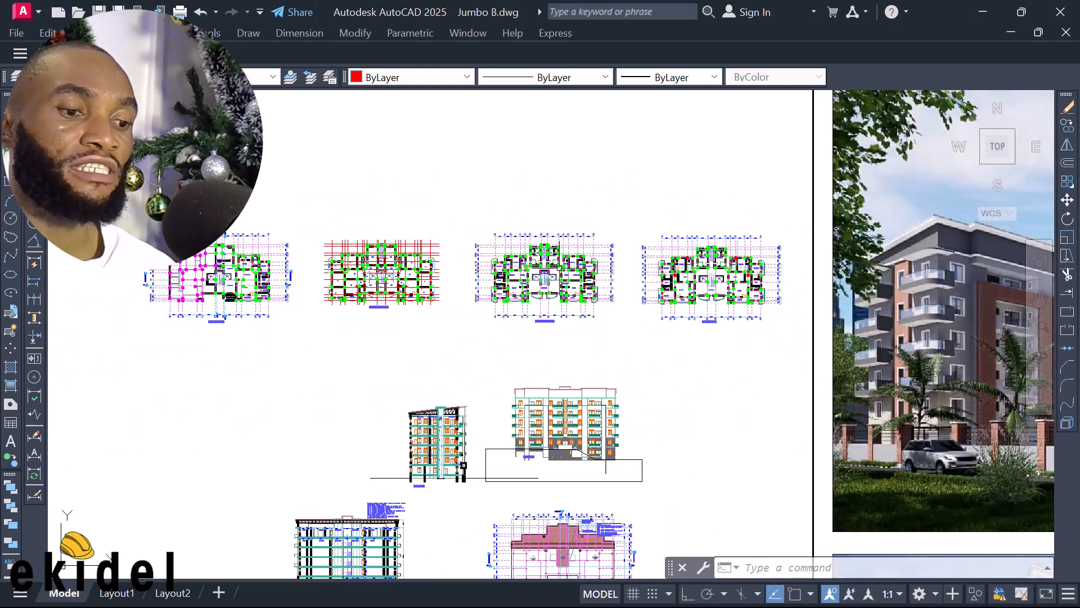
Examine the building renderings beside the drawings, focusing on the curved balconies
{"action": "scroll", "coordinate": [540, 428], "scroll_direction": "up", "scroll_amount": 4}
{"action": "scroll", "coordinate": [563, 416], "scroll_direction": "up", "scroll_amount": 3}
{"action": "middle_click_drag", "start_coordinate": [647, 383], "coordinate": [524, 378]}
{"action": "scroll", "coordinate": [525, 378], "scroll_direction": "down", "scroll_amount": 6}
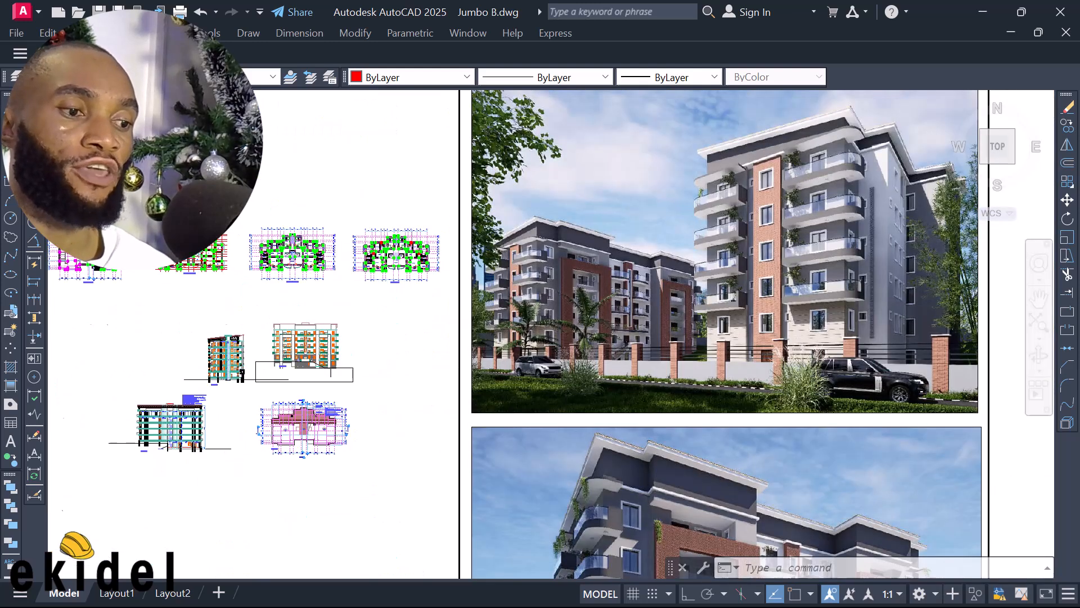
{"action": "scroll", "coordinate": [792, 183], "scroll_direction": "up", "scroll_amount": 2}
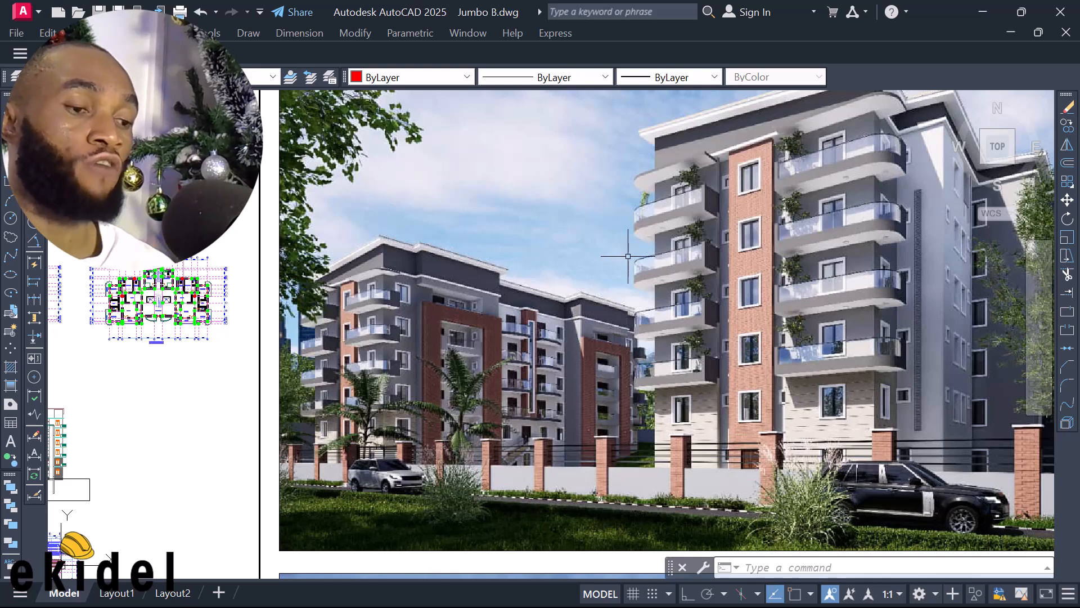
{"action": "scroll", "coordinate": [642, 210], "scroll_direction": "down", "scroll_amount": 6}
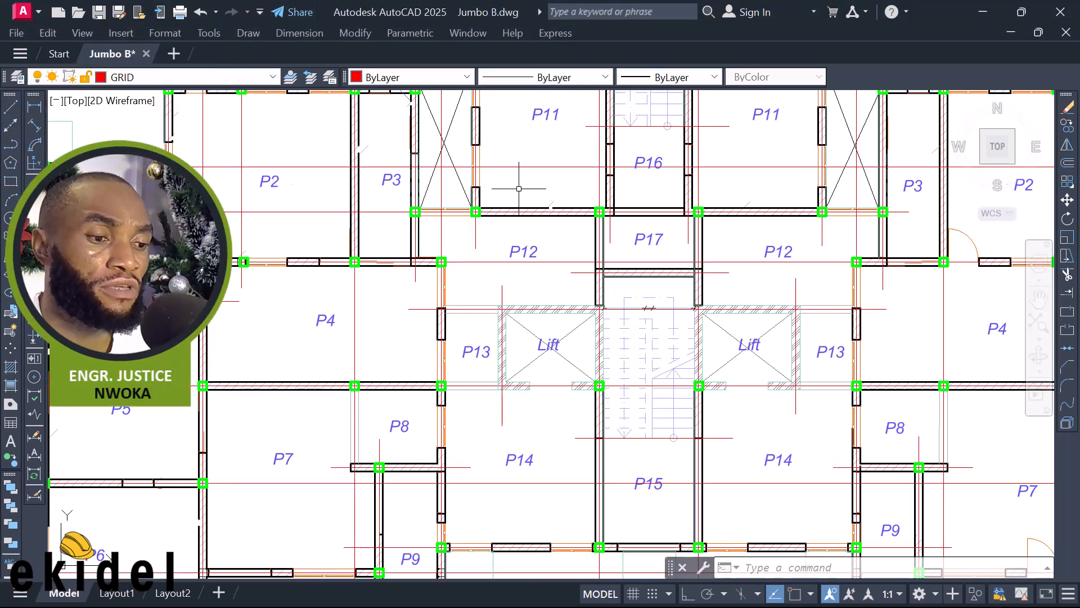
Examine the ground floor plan's grid lines, columns, numbered slab panels and terrace outlines
{"action": "scroll", "coordinate": [496, 184], "scroll_direction": "down", "scroll_amount": 4}
{"action": "middle_click_drag", "start_coordinate": [495, 171], "coordinate": [431, 207]}
{"action": "scroll", "coordinate": [423, 219], "scroll_direction": "up", "scroll_amount": 3}
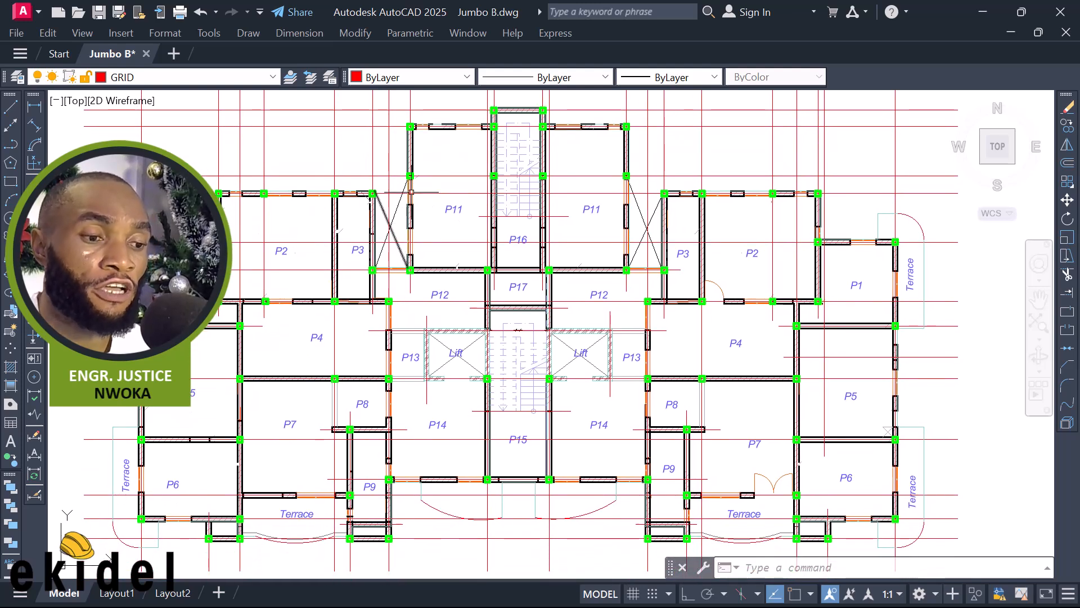
{"action": "scroll", "coordinate": [425, 168], "scroll_direction": "up", "scroll_amount": 2}
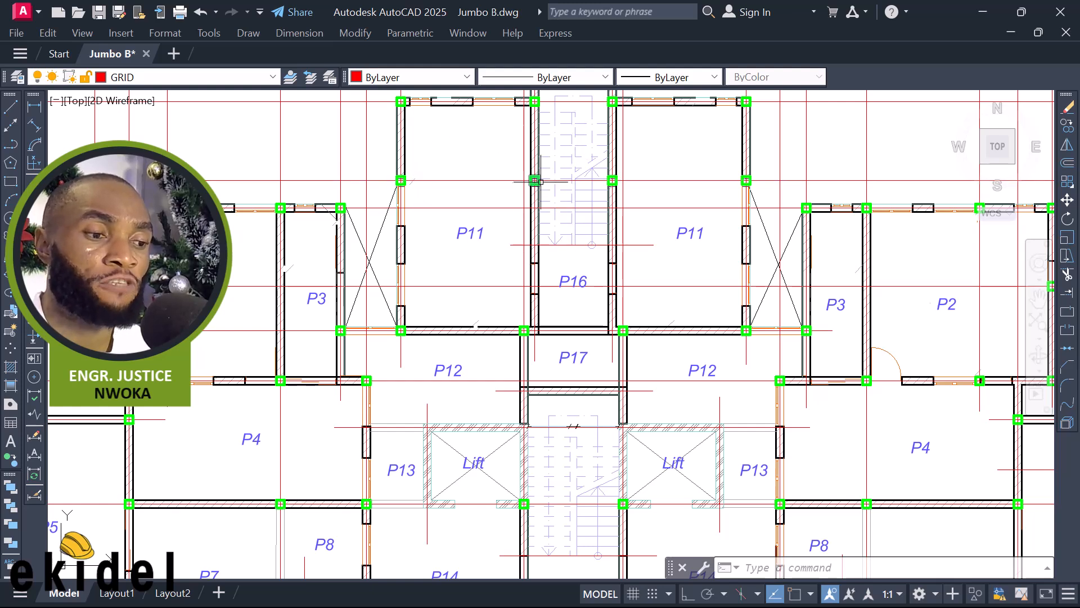
{"action": "scroll", "coordinate": [559, 162], "scroll_direction": "down", "scroll_amount": 2}
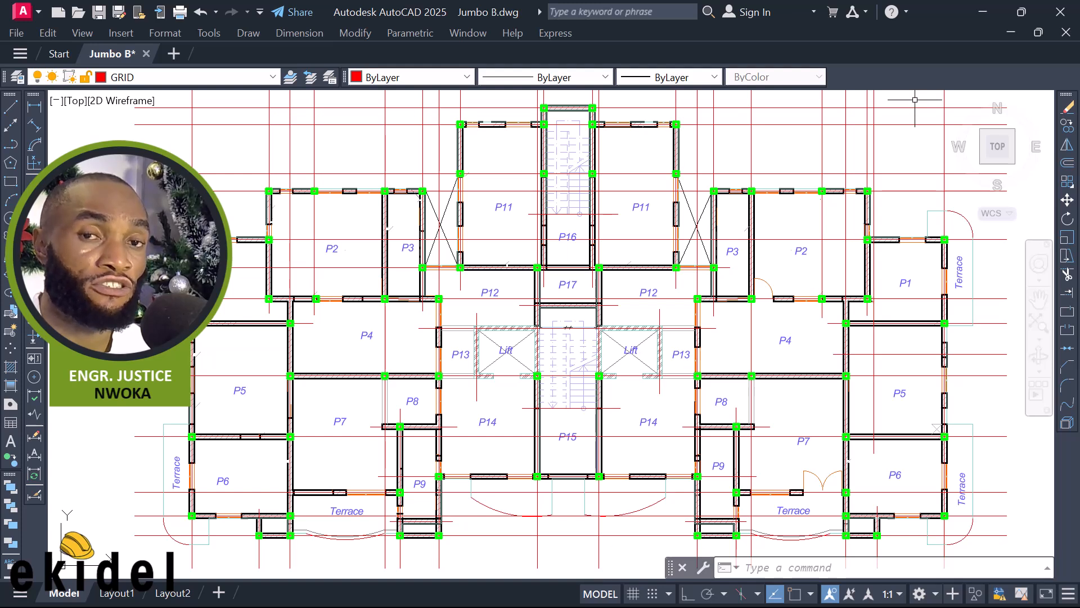
Switch to ProtaStructure and review the Storey 1 columns, beams and slabs in plan and in 3D
{"action": "left_click", "coordinate": [975, 9]}
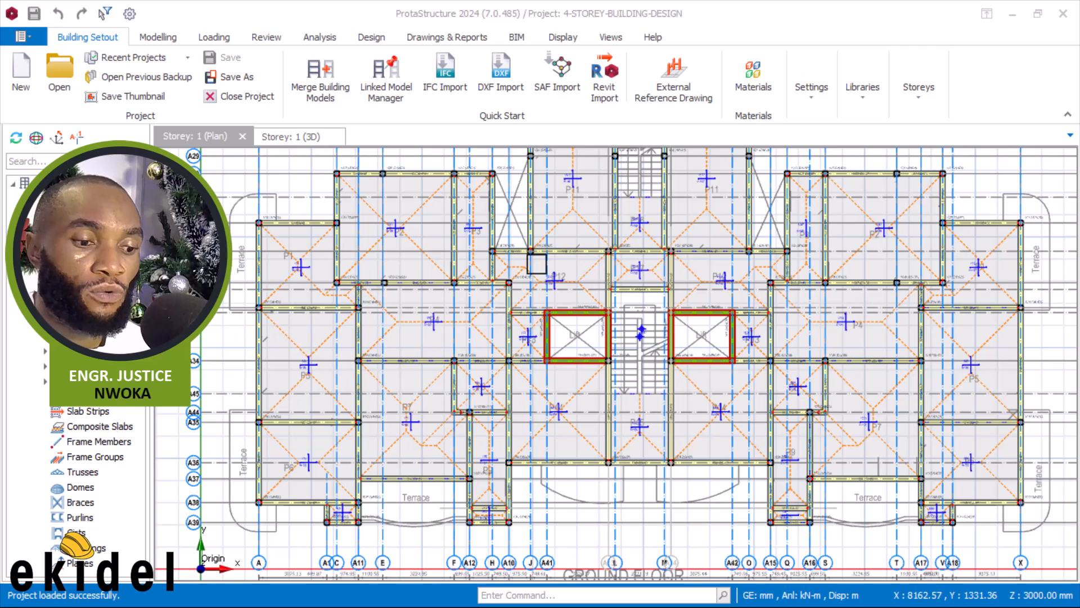
{"action": "scroll", "coordinate": [369, 263], "scroll_direction": "down", "scroll_amount": 1}
{"action": "scroll", "coordinate": [461, 278], "scroll_direction": "up", "scroll_amount": 1}
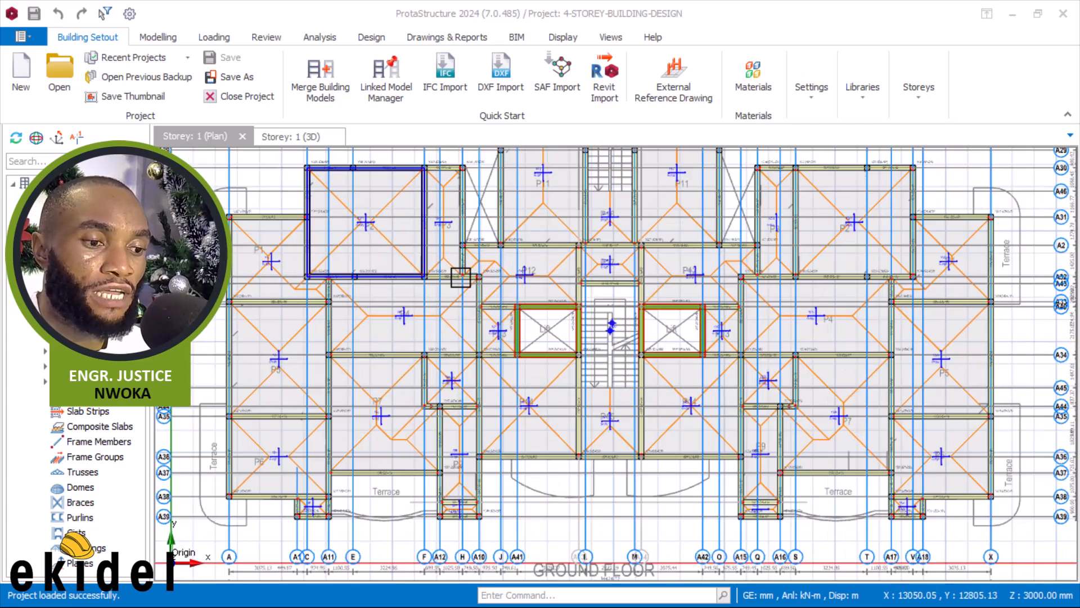
{"action": "scroll", "coordinate": [458, 281], "scroll_direction": "up", "scroll_amount": 2}
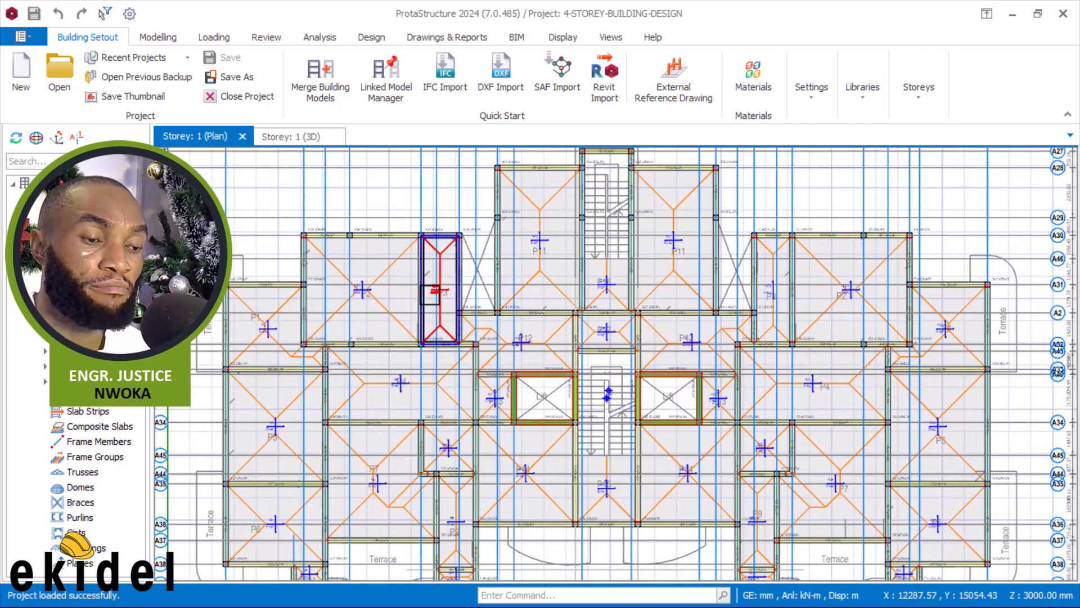
{"action": "middle_click_drag", "start_coordinate": [503, 243], "coordinate": [484, 286]}
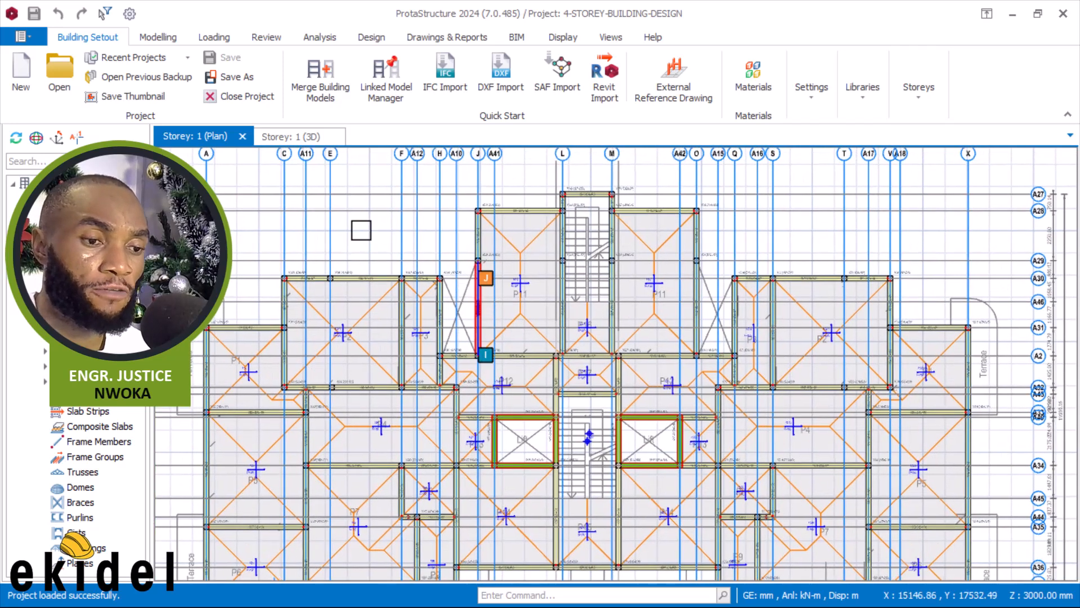
{"action": "left_click", "coordinate": [303, 138]}
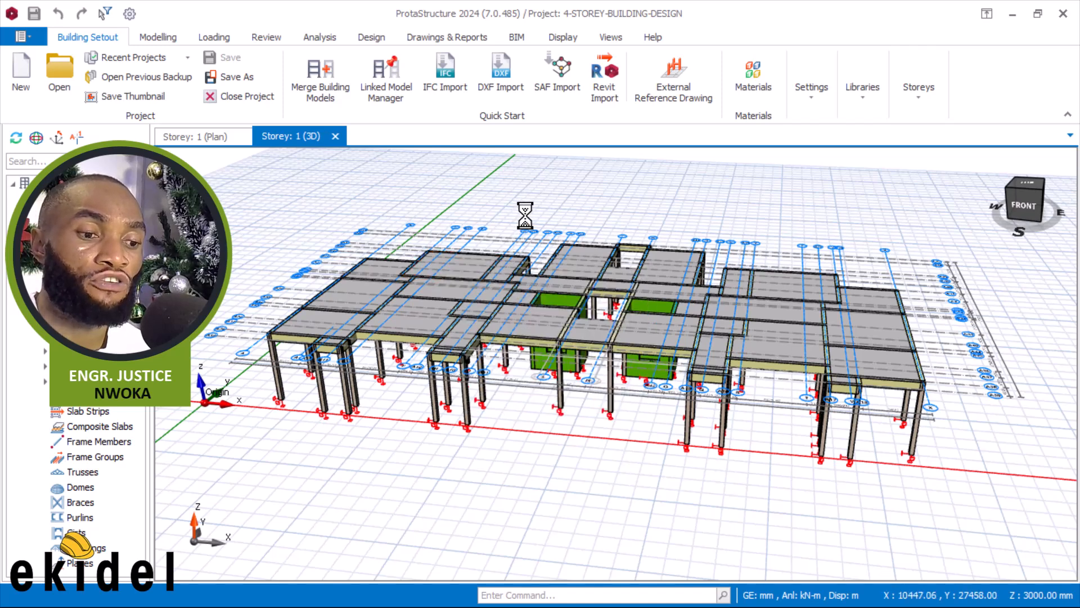
{"action": "scroll", "coordinate": [526, 212], "scroll_direction": "up", "scroll_amount": 4}
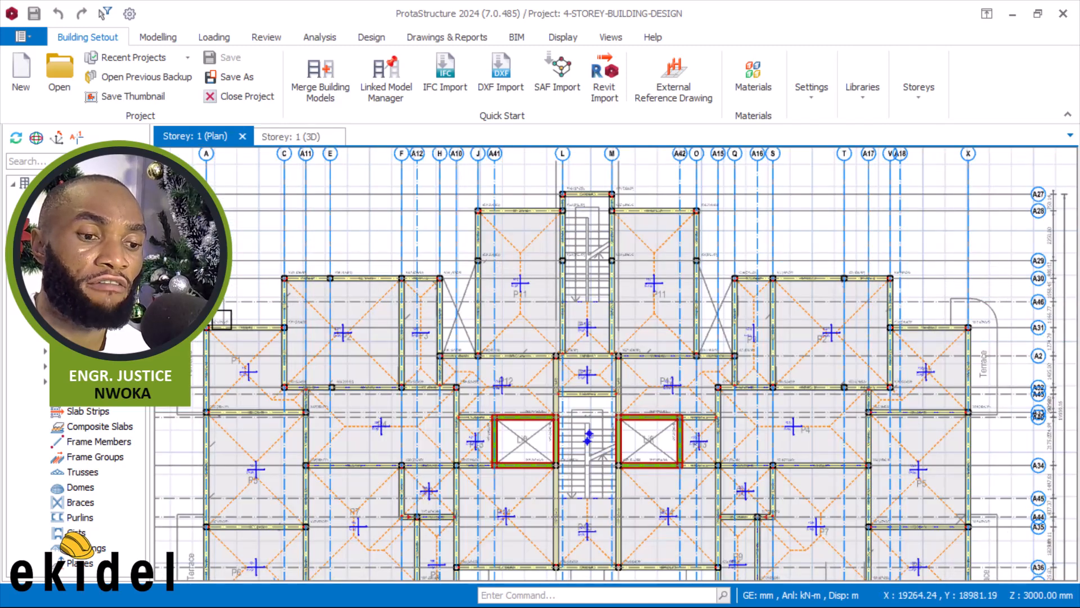
Examine the curved terrace outline beside slab panel P1 on the Storey 1 plan
{"action": "middle_click_drag", "start_coordinate": [203, 323], "coordinate": [427, 234]}
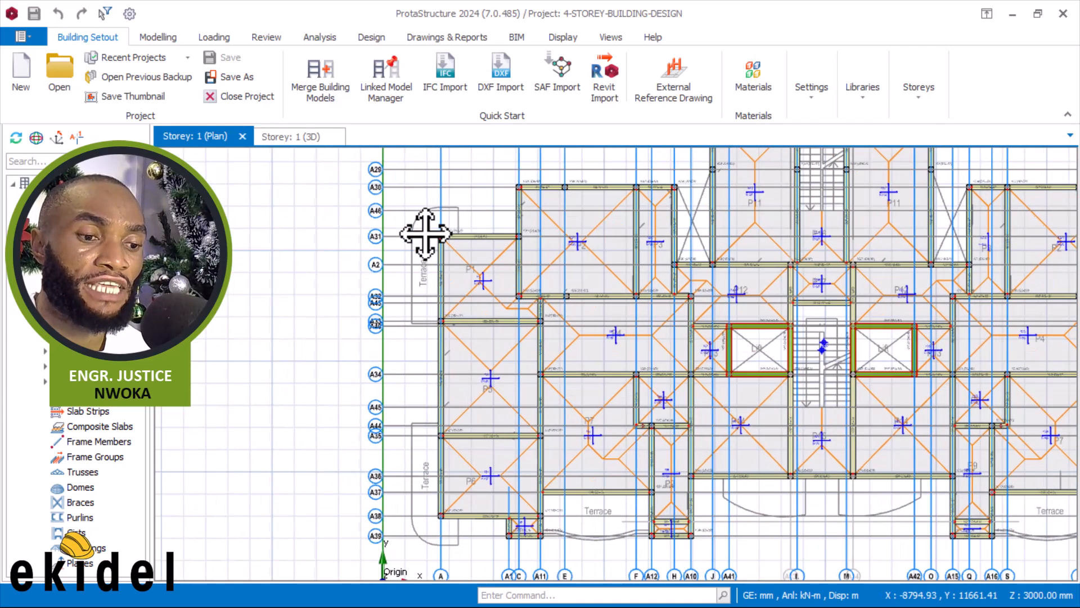
{"action": "scroll", "coordinate": [422, 251], "scroll_direction": "up", "scroll_amount": 3}
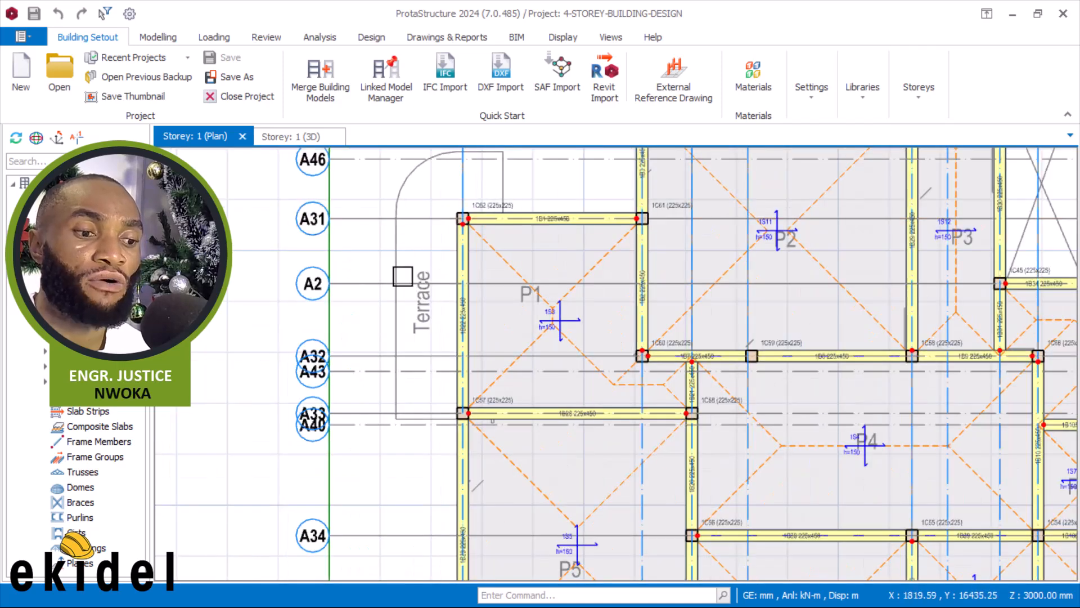
{"action": "scroll", "coordinate": [425, 269], "scroll_direction": "down", "scroll_amount": 2}
{"action": "scroll", "coordinate": [481, 211], "scroll_direction": "up", "scroll_amount": 3}
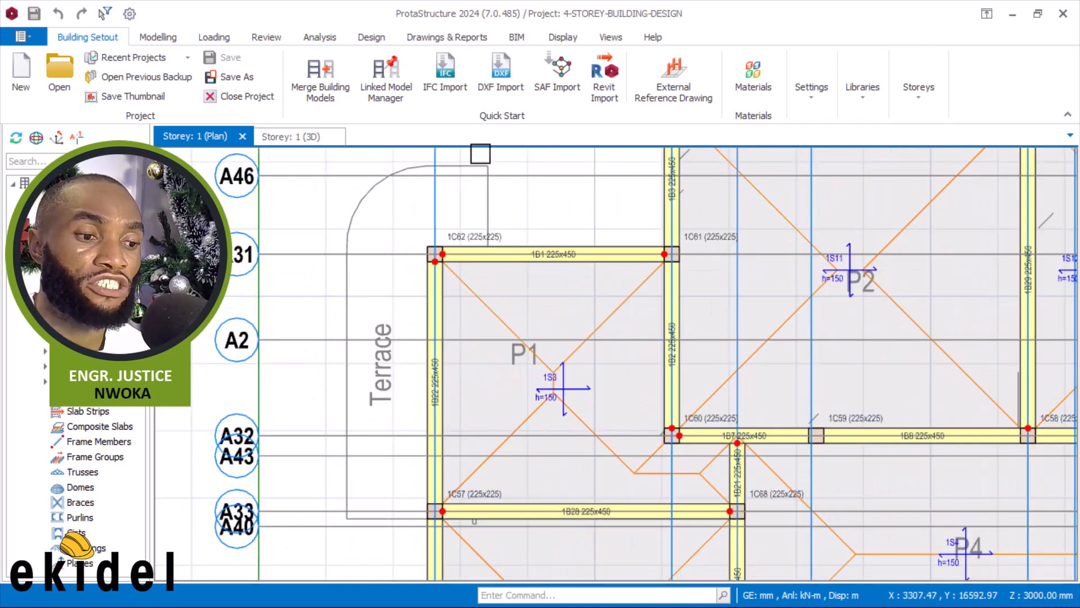
{"action": "scroll", "coordinate": [335, 348], "scroll_direction": "down", "scroll_amount": 2}
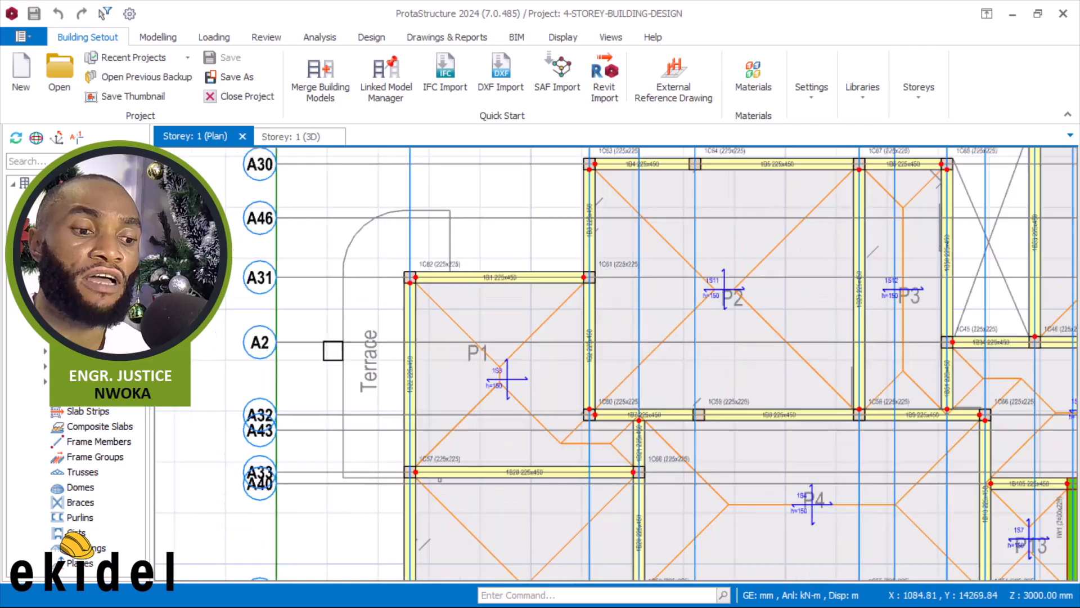
{"action": "scroll", "coordinate": [348, 385], "scroll_direction": "down", "scroll_amount": 1}
{"action": "scroll", "coordinate": [461, 231], "scroll_direction": "down", "scroll_amount": 4}
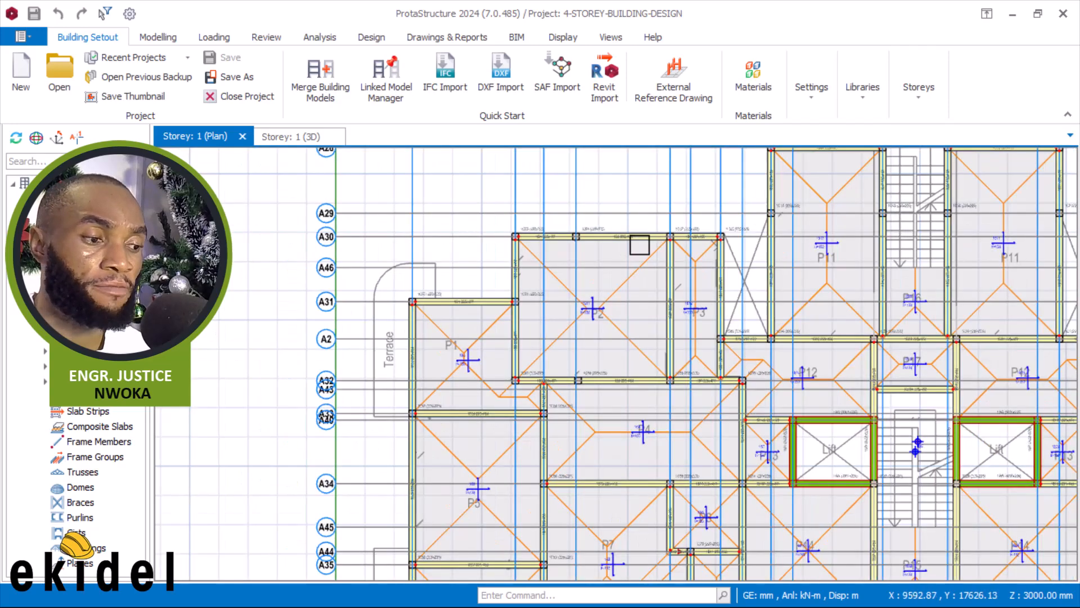
Inspect the curved balcony outlines in front of panels P14 and P15 on the Storey 1 plan
{"action": "scroll", "coordinate": [951, 296], "scroll_direction": "up", "scroll_amount": 2}
{"action": "scroll", "coordinate": [832, 222], "scroll_direction": "up", "scroll_amount": 2}
{"action": "scroll", "coordinate": [712, 384], "scroll_direction": "down", "scroll_amount": 2}
{"action": "scroll", "coordinate": [551, 453], "scroll_direction": "up", "scroll_amount": 4}
{"action": "scroll", "coordinate": [508, 363], "scroll_direction": "up", "scroll_amount": 1}
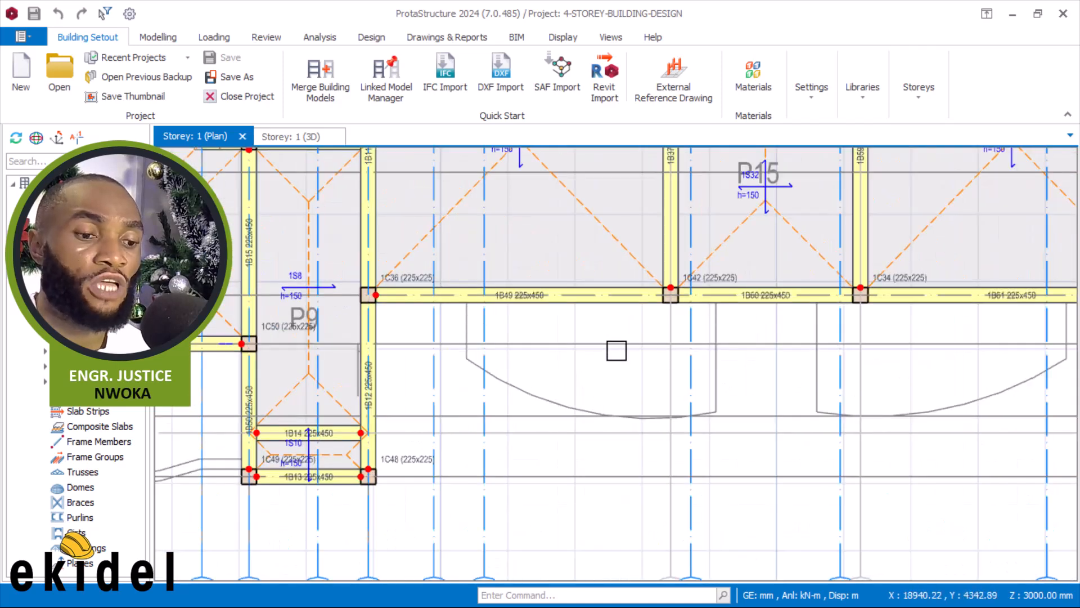
{"action": "scroll", "coordinate": [616, 350], "scroll_direction": "down", "scroll_amount": 3}
{"action": "middle_click_drag", "start_coordinate": [243, 414], "coordinate": [510, 394]}
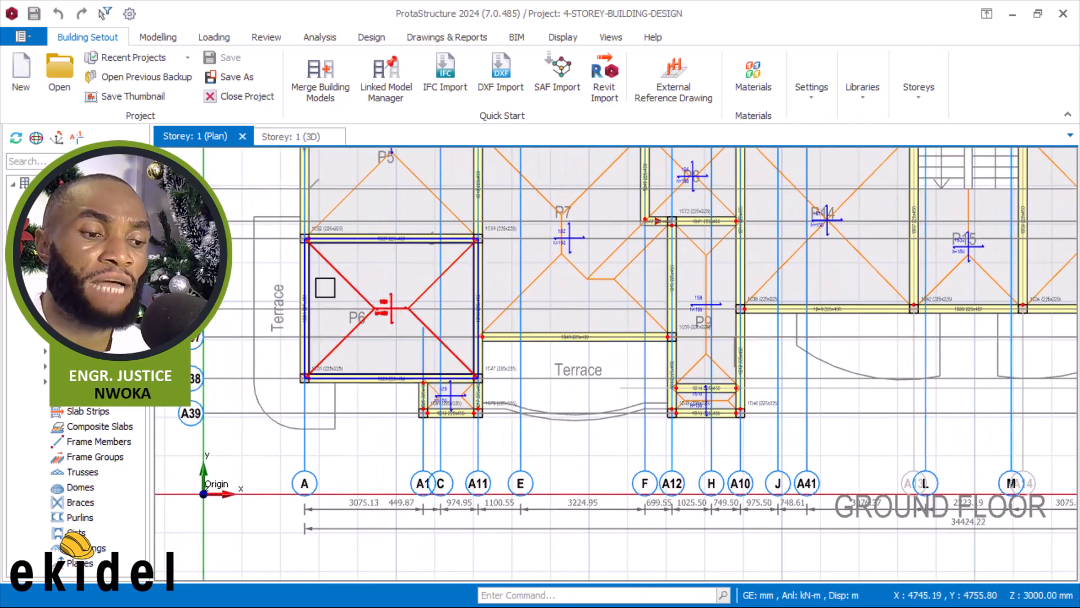
Inspect the terrace outlines next to slab panels P6 and P7 on the Storey 1 plan
{"action": "scroll", "coordinate": [383, 279], "scroll_direction": "up", "scroll_amount": 1}
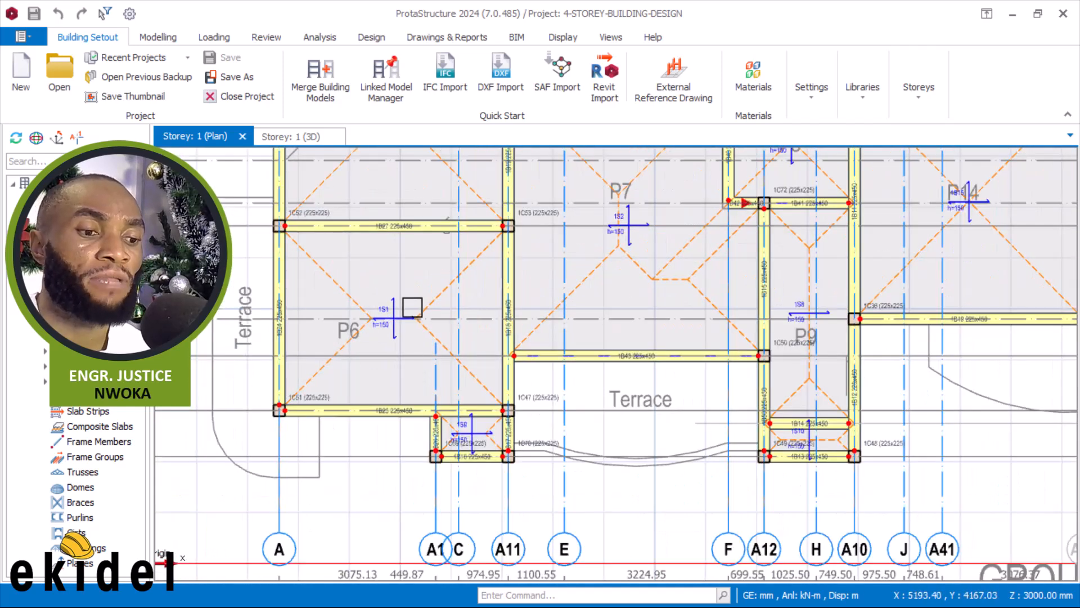
{"action": "scroll", "coordinate": [487, 257], "scroll_direction": "down", "scroll_amount": 1}
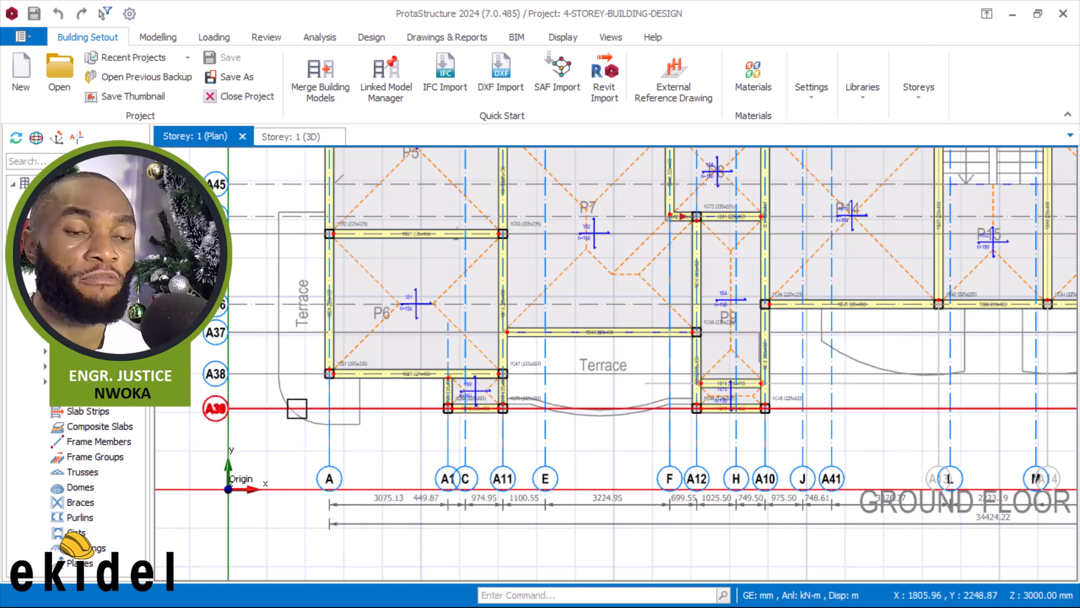
{"action": "scroll", "coordinate": [310, 408], "scroll_direction": "down", "scroll_amount": 1}
{"action": "scroll", "coordinate": [402, 199], "scroll_direction": "up", "scroll_amount": 2}
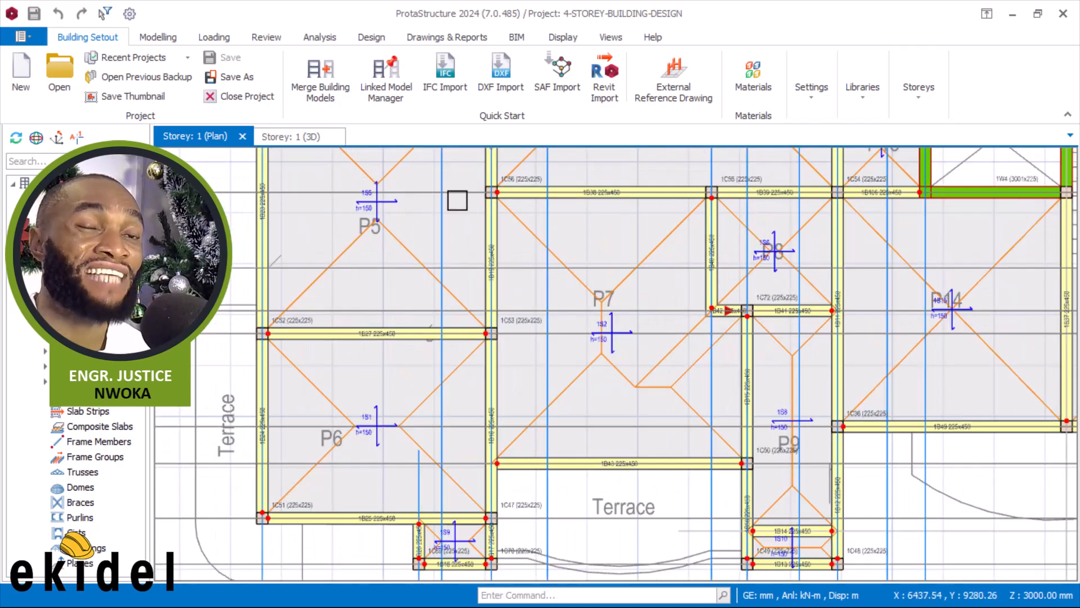
{"action": "scroll", "coordinate": [457, 200], "scroll_direction": "down", "scroll_amount": 1}
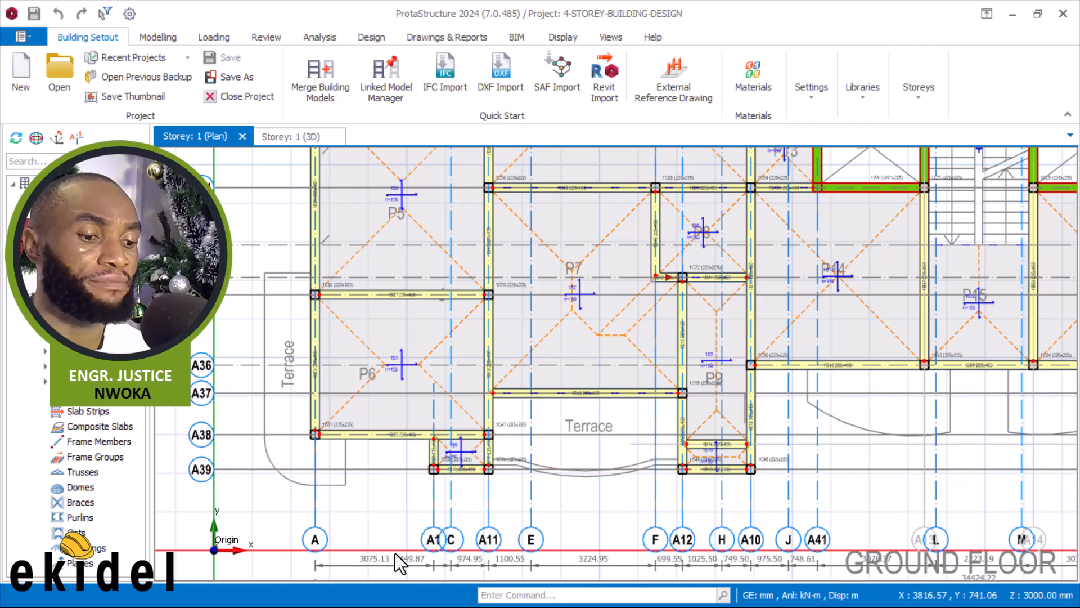
{"action": "scroll", "coordinate": [430, 396], "scroll_direction": "down", "scroll_amount": 2}
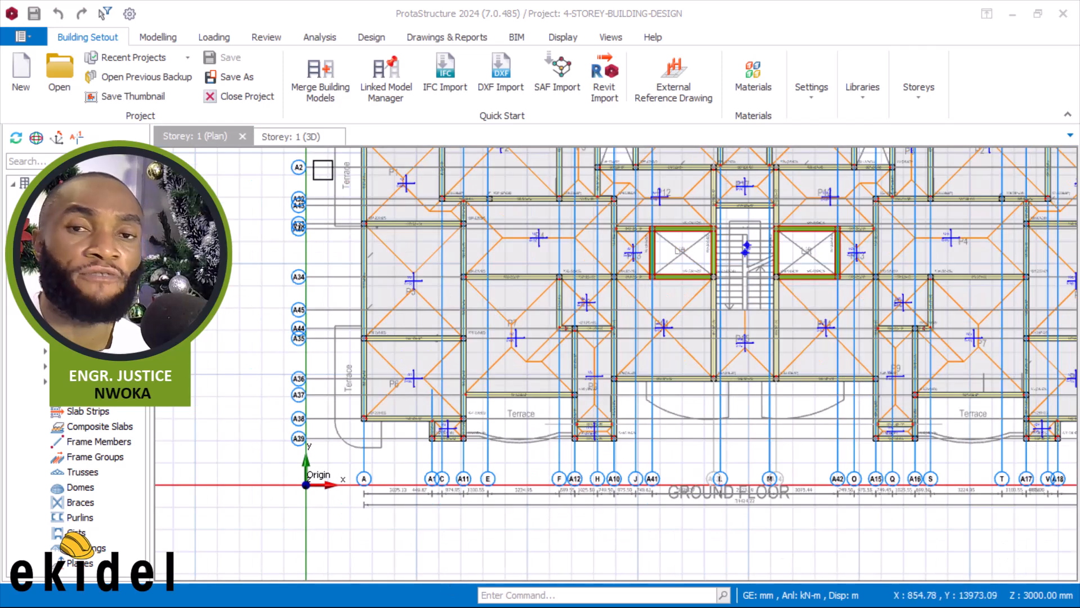
Review the whole Storey 1 plan for unmodelled terraces and return to the curved corner beside panel P1
{"action": "scroll", "coordinate": [413, 290], "scroll_direction": "down", "scroll_amount": 2}
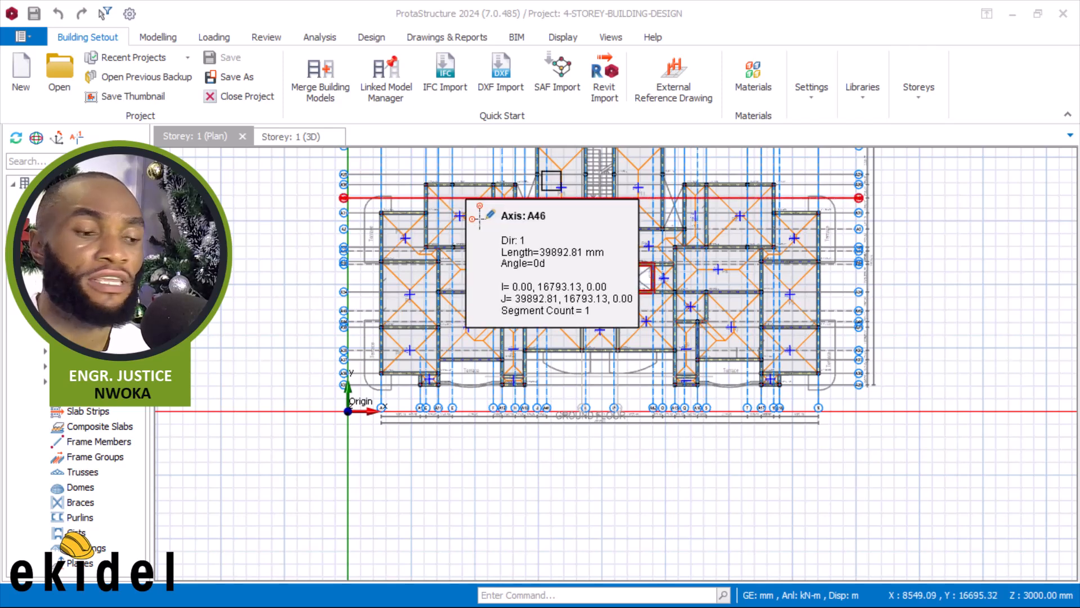
{"action": "scroll", "coordinate": [579, 167], "scroll_direction": "up", "scroll_amount": 1}
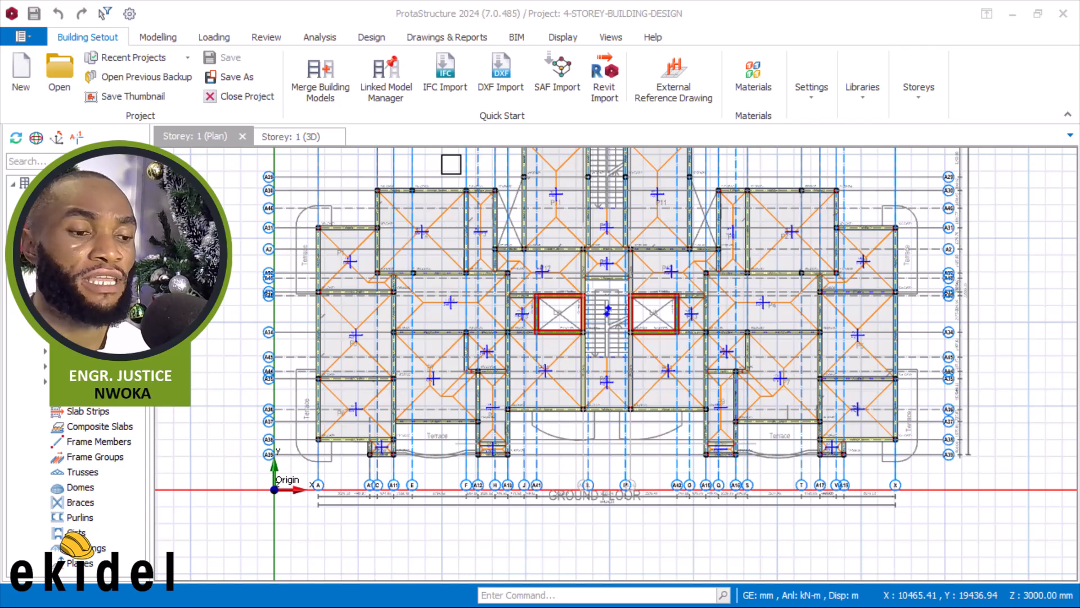
{"action": "scroll", "coordinate": [339, 215], "scroll_direction": "up", "scroll_amount": 1}
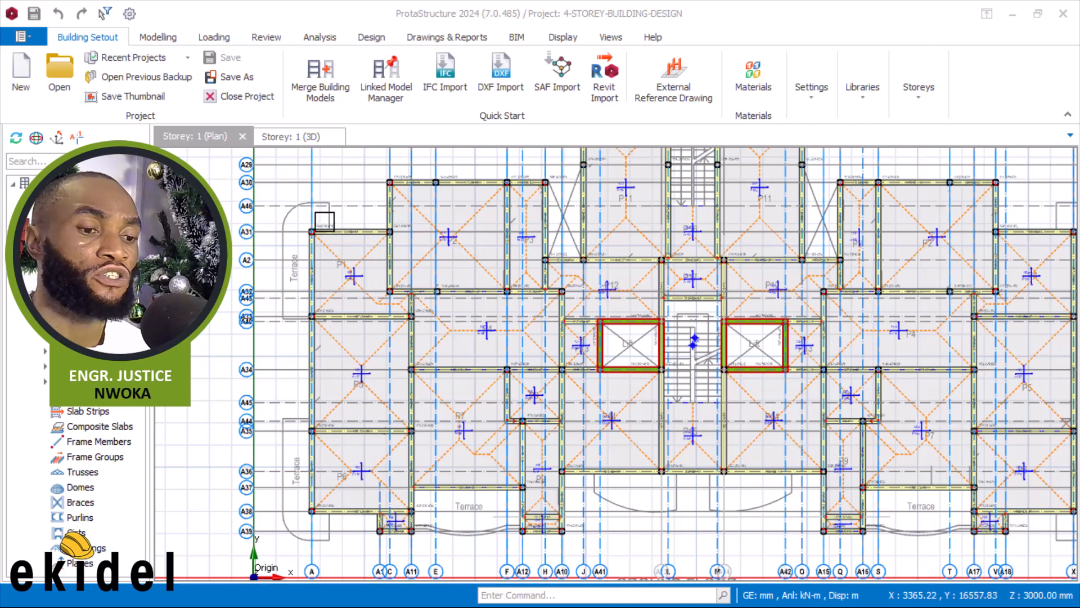
{"action": "scroll", "coordinate": [360, 225], "scroll_direction": "up", "scroll_amount": 3}
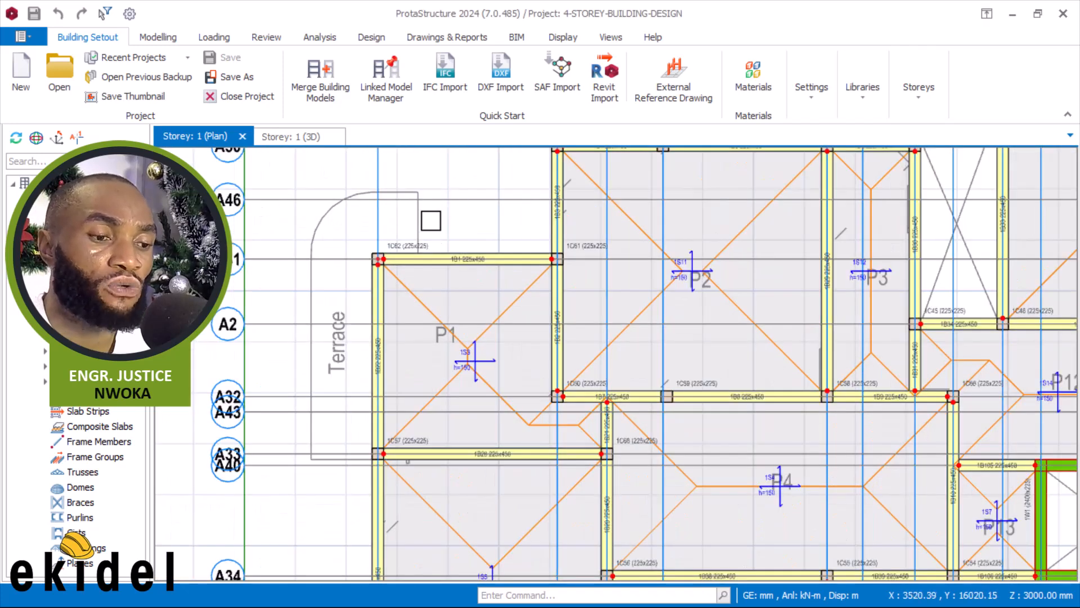
{"action": "scroll", "coordinate": [332, 281], "scroll_direction": "down", "scroll_amount": 1}
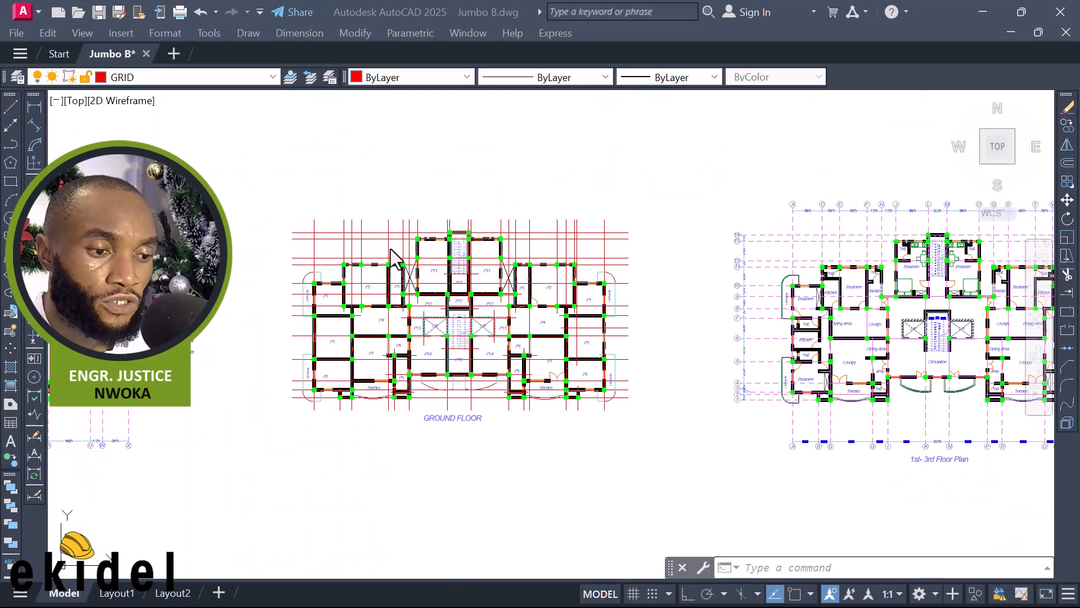
Switch to AutoCAD and examine the curved balconies close up in the building rendering
{"action": "scroll", "coordinate": [394, 259], "scroll_direction": "down", "scroll_amount": 6}
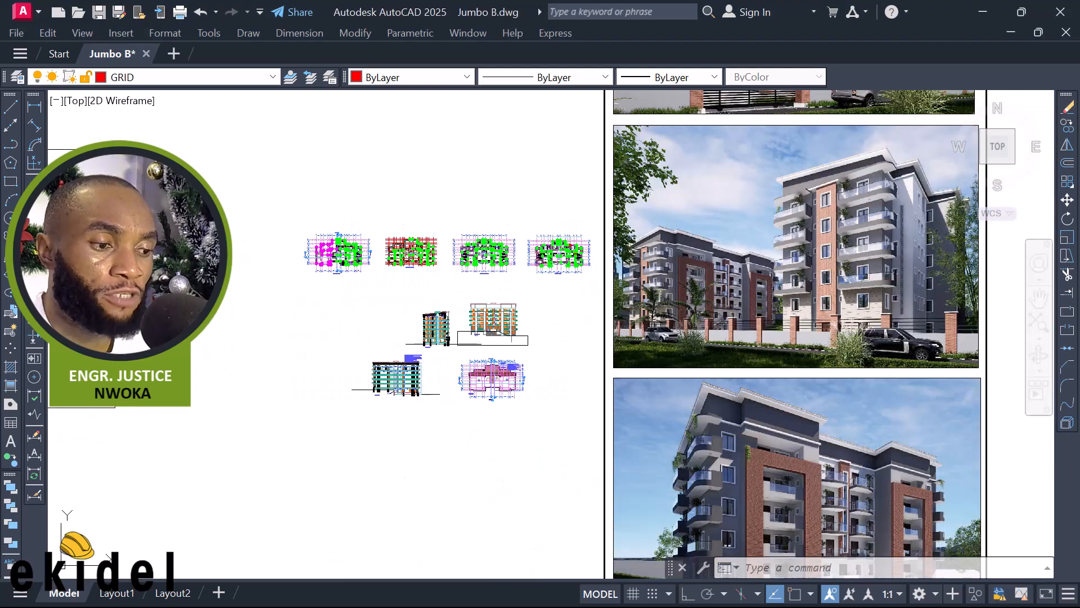
{"action": "scroll", "coordinate": [712, 220], "scroll_direction": "up", "scroll_amount": 8}
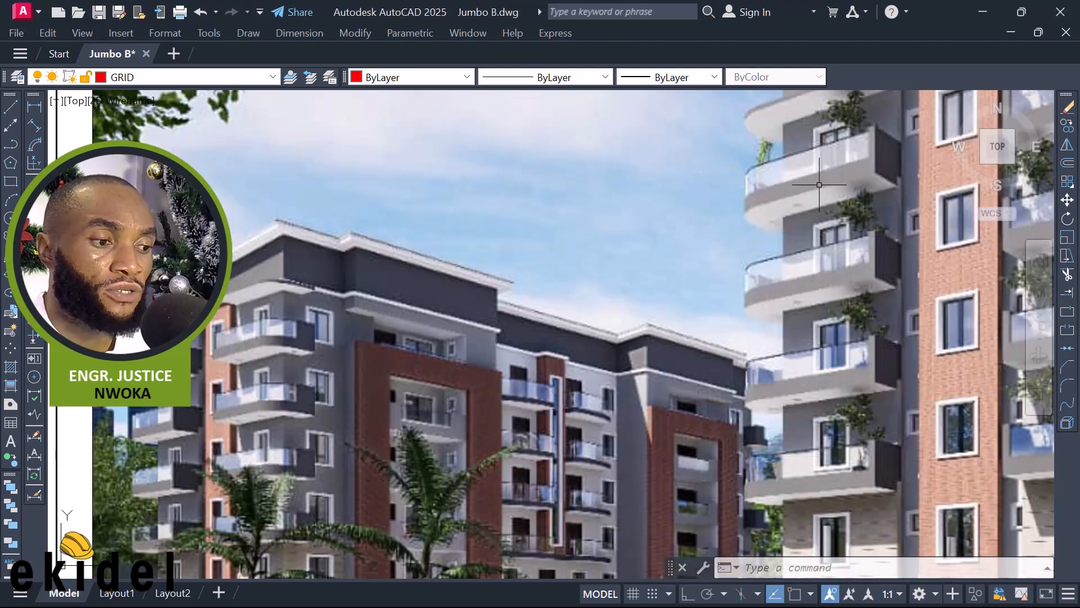
Examine the curved balconies in the building rendering and on the Front View elevation
{"action": "scroll", "coordinate": [634, 241], "scroll_direction": "down", "scroll_amount": 3}
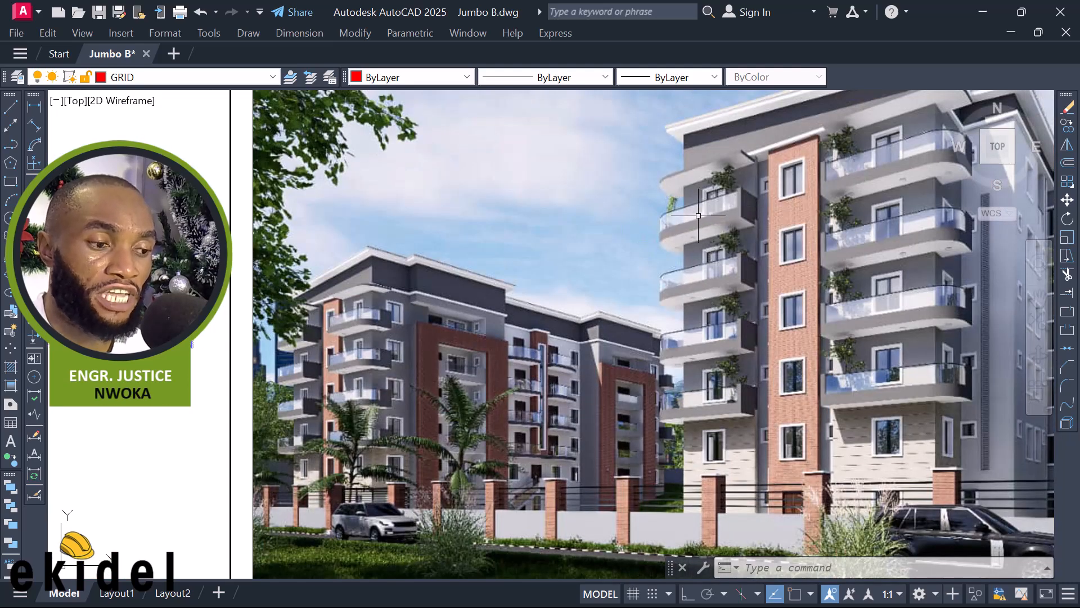
{"action": "scroll", "coordinate": [727, 279], "scroll_direction": "down", "scroll_amount": 3}
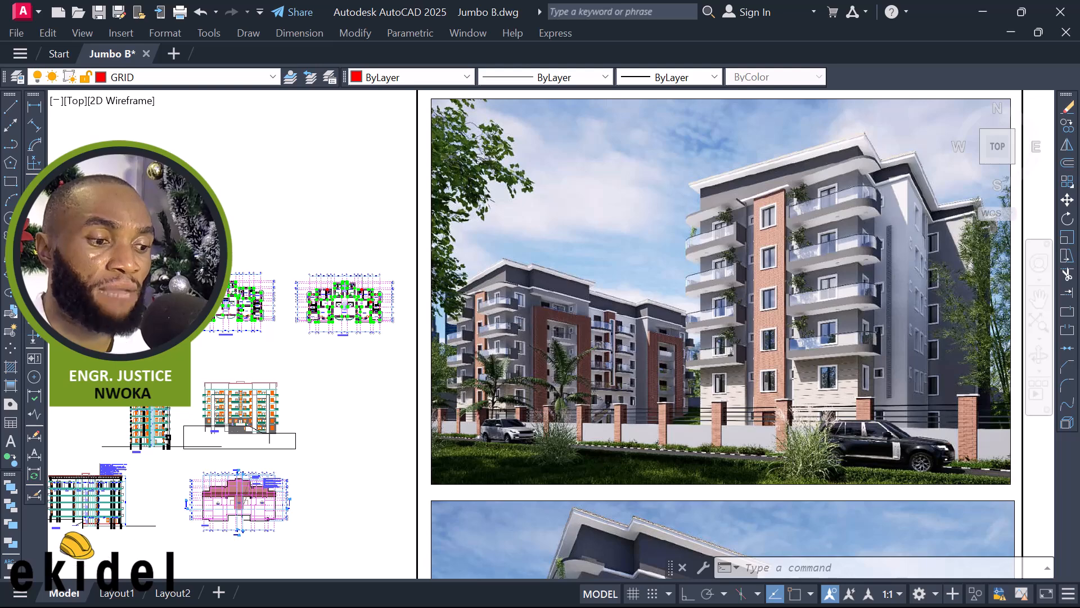
{"action": "scroll", "coordinate": [712, 360], "scroll_direction": "up", "scroll_amount": 5}
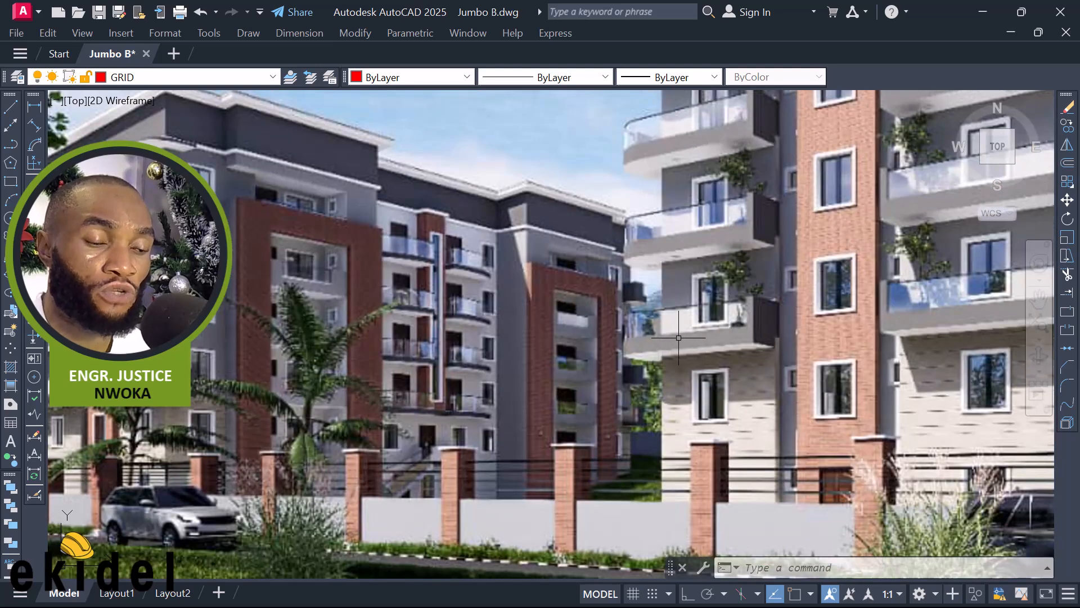
{"action": "scroll", "coordinate": [678, 338], "scroll_direction": "down", "scroll_amount": 4}
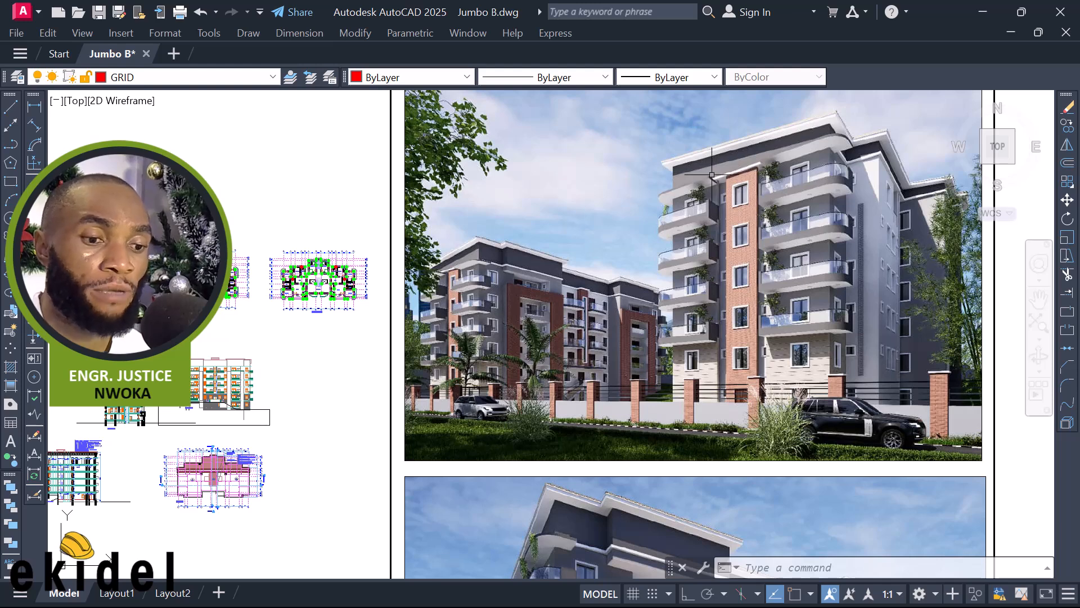
{"action": "scroll", "coordinate": [180, 391], "scroll_direction": "up", "scroll_amount": 9}
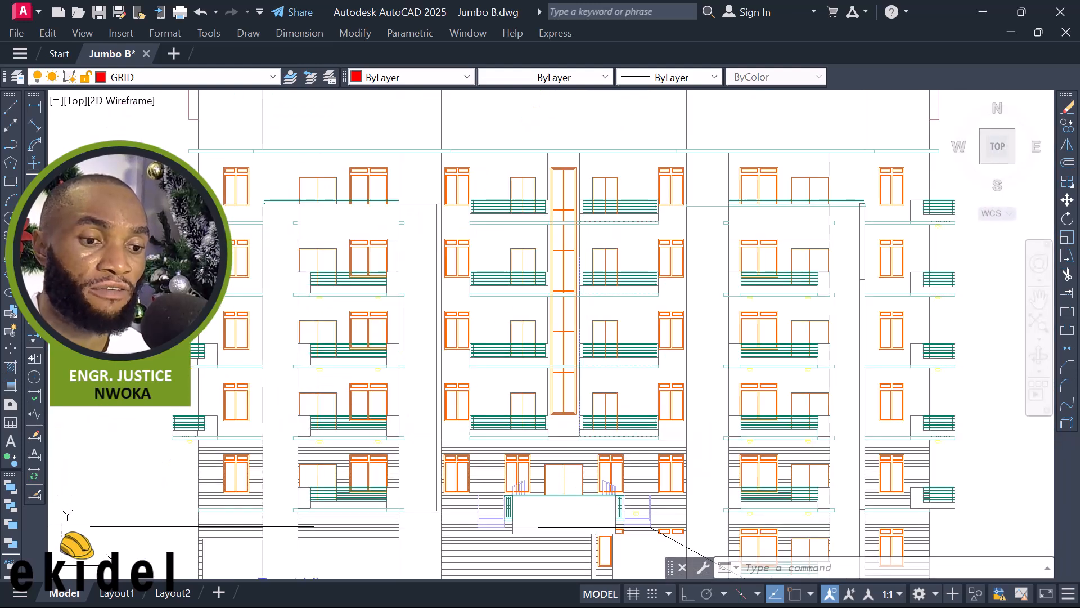
{"action": "scroll", "coordinate": [265, 353], "scroll_direction": "down", "scroll_amount": 2}
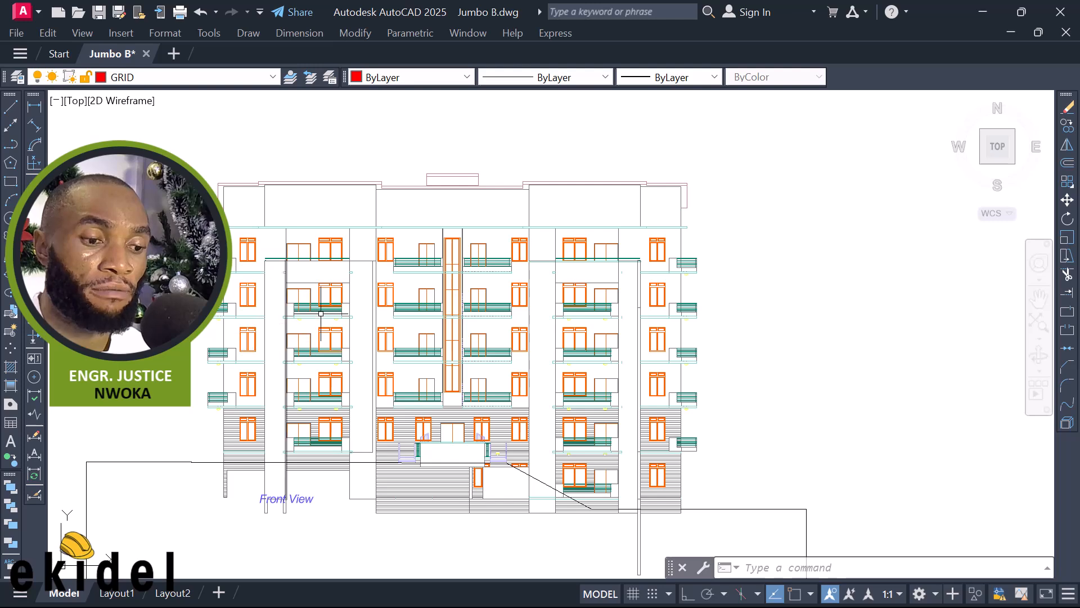
{"action": "scroll", "coordinate": [328, 300], "scroll_direction": "down", "scroll_amount": 2}
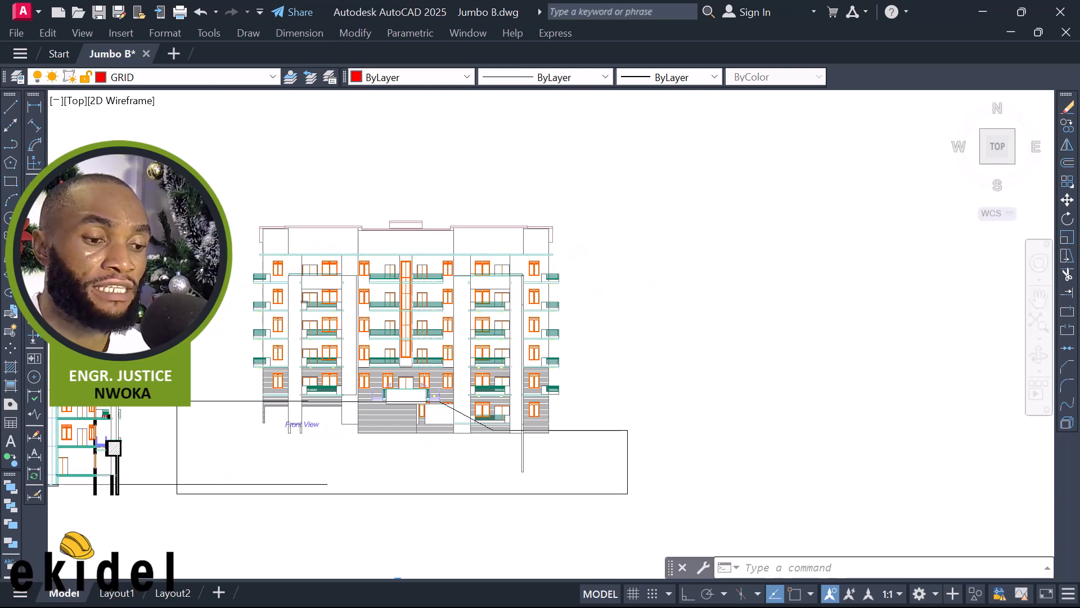
Return to the building renderings and examine the upper-floor balconies and roof edge of the rear block
{"action": "scroll", "coordinate": [317, 303], "scroll_direction": "down", "scroll_amount": 5}
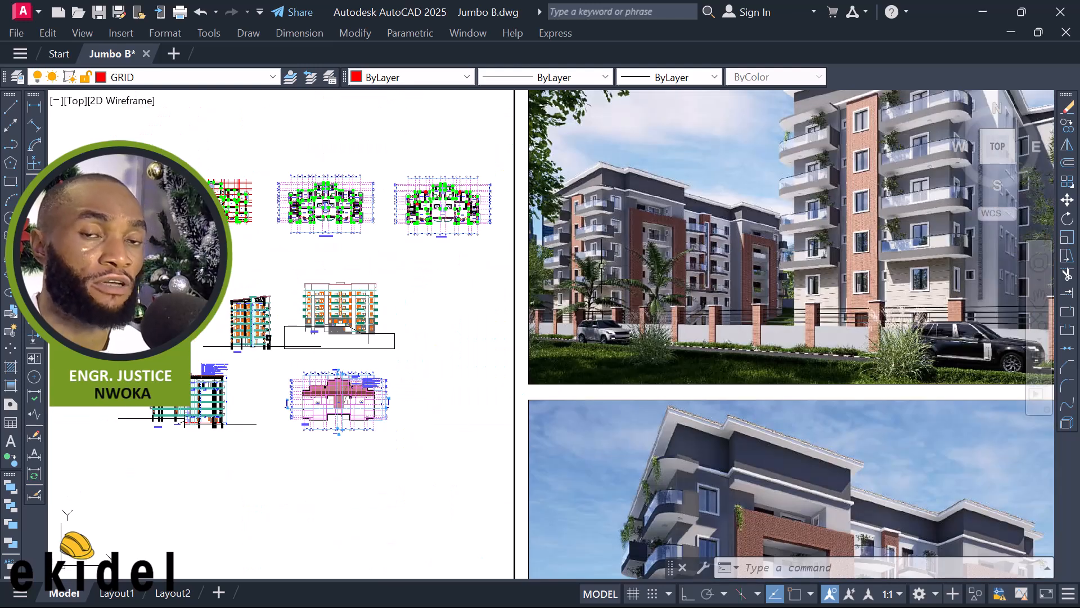
{"action": "scroll", "coordinate": [657, 199], "scroll_direction": "up", "scroll_amount": 6}
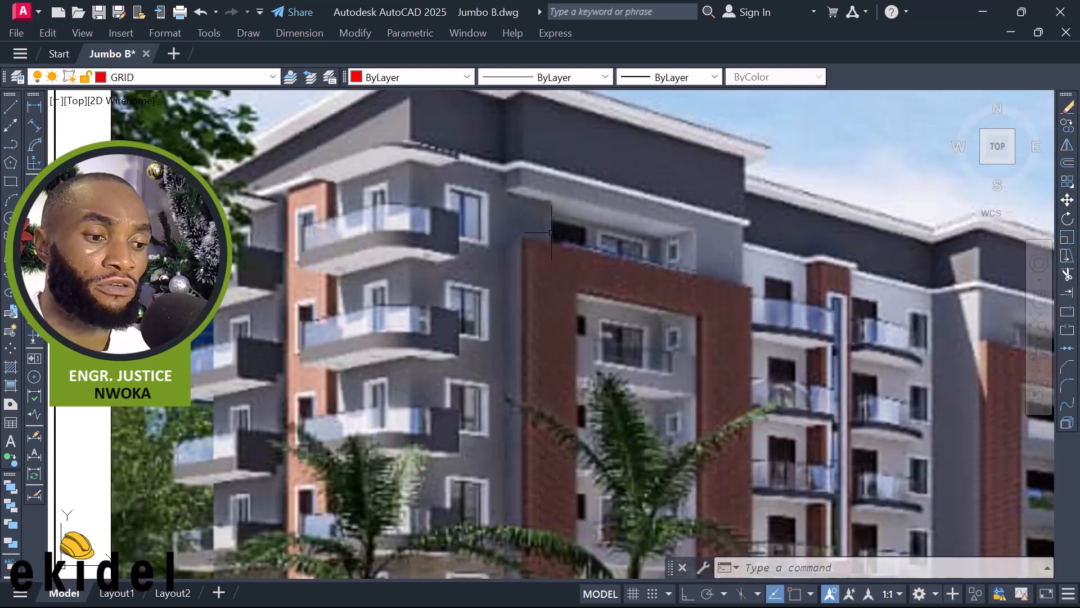
{"action": "scroll", "coordinate": [554, 232], "scroll_direction": "down", "scroll_amount": 3}
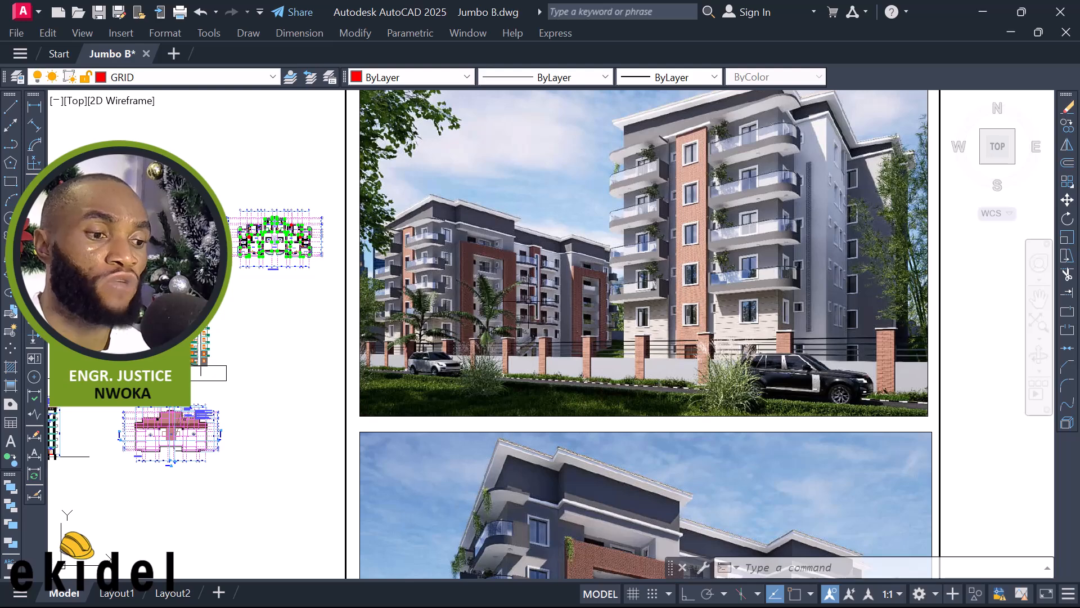
{"action": "scroll", "coordinate": [517, 237], "scroll_direction": "down", "scroll_amount": 2}
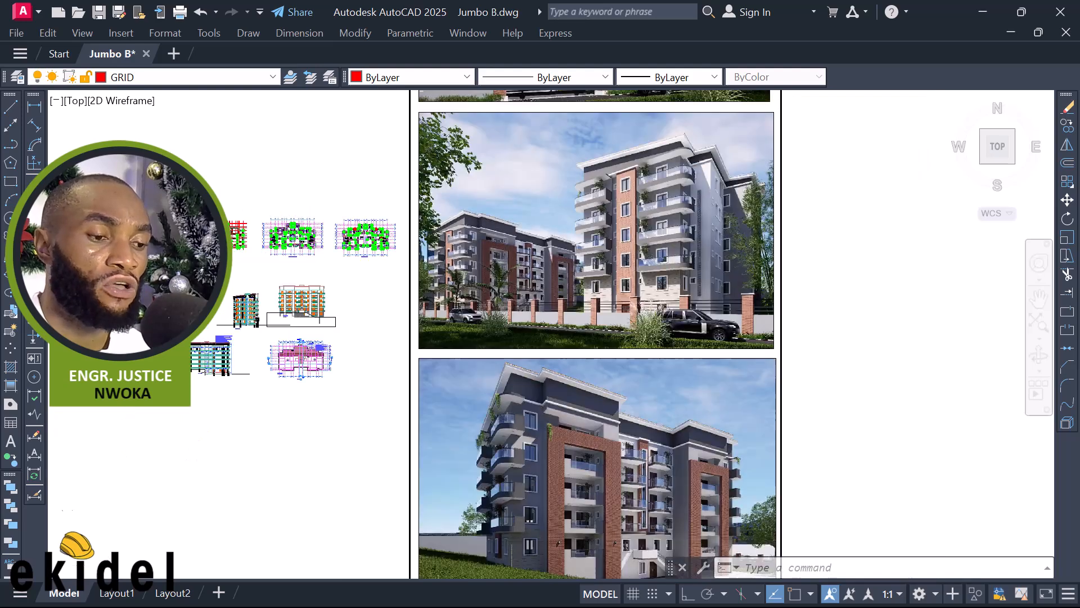
{"action": "scroll", "coordinate": [432, 195], "scroll_direction": "up", "scroll_amount": 6}
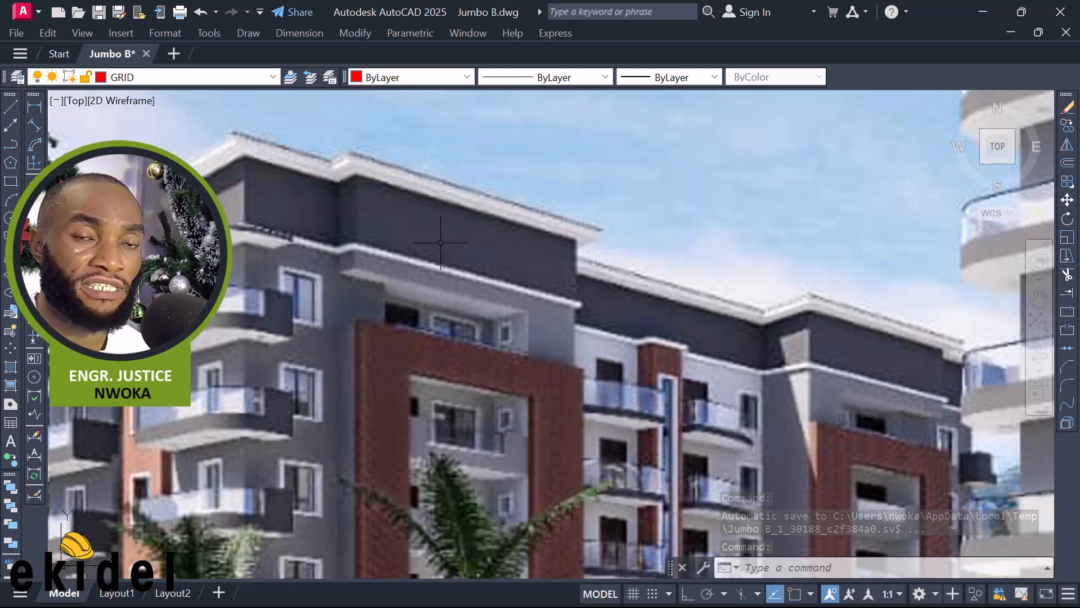
{"action": "scroll", "coordinate": [443, 242], "scroll_direction": "down", "scroll_amount": 5}
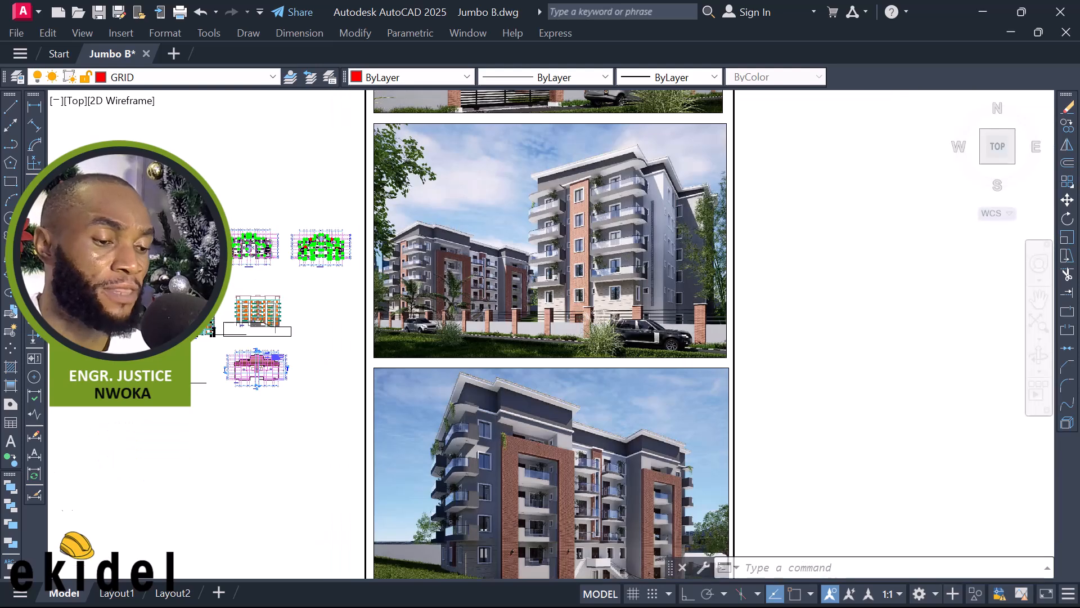
{"action": "scroll", "coordinate": [514, 403], "scroll_direction": "up", "scroll_amount": 6}
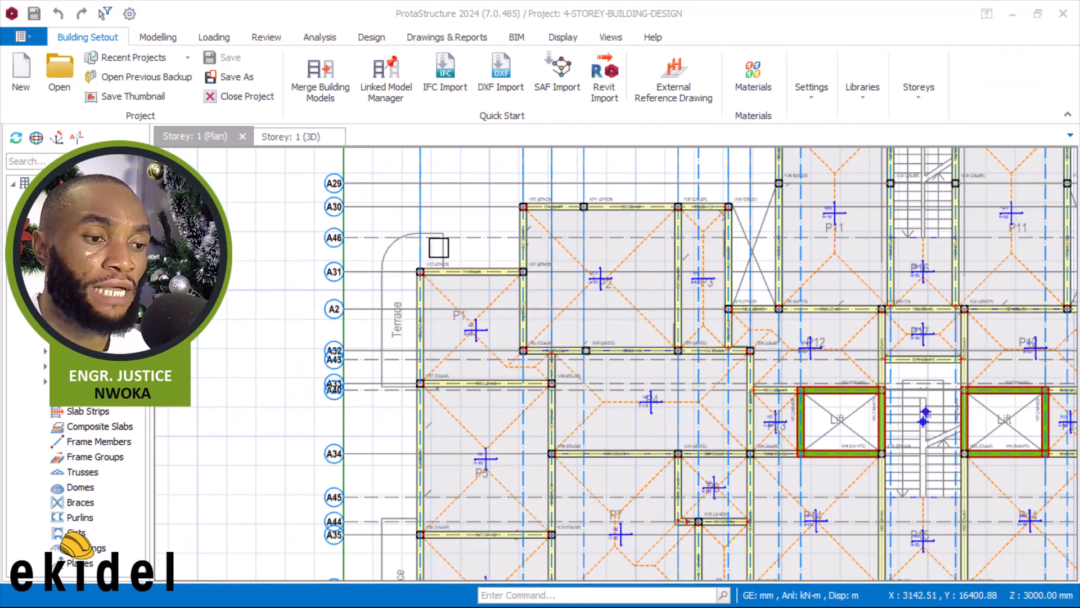
Switch to ProtaStructure and examine the curved Terrace outline around slab panel P1 on the Storey 1 plan
{"action": "scroll", "coordinate": [450, 221], "scroll_direction": "up", "scroll_amount": 1}
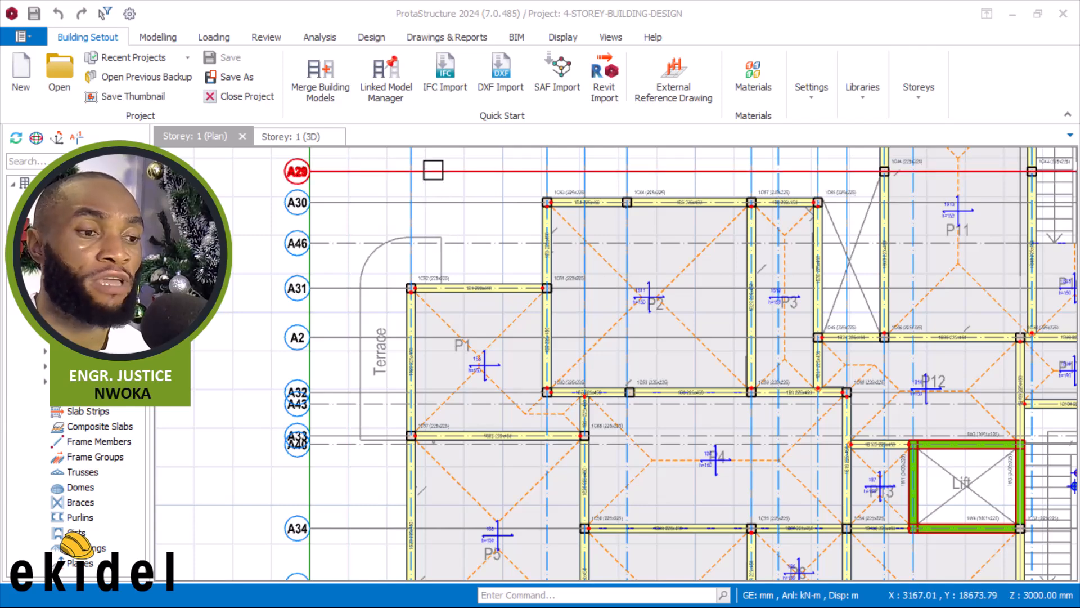
{"action": "mouse_move", "coordinate": [433, 170]}
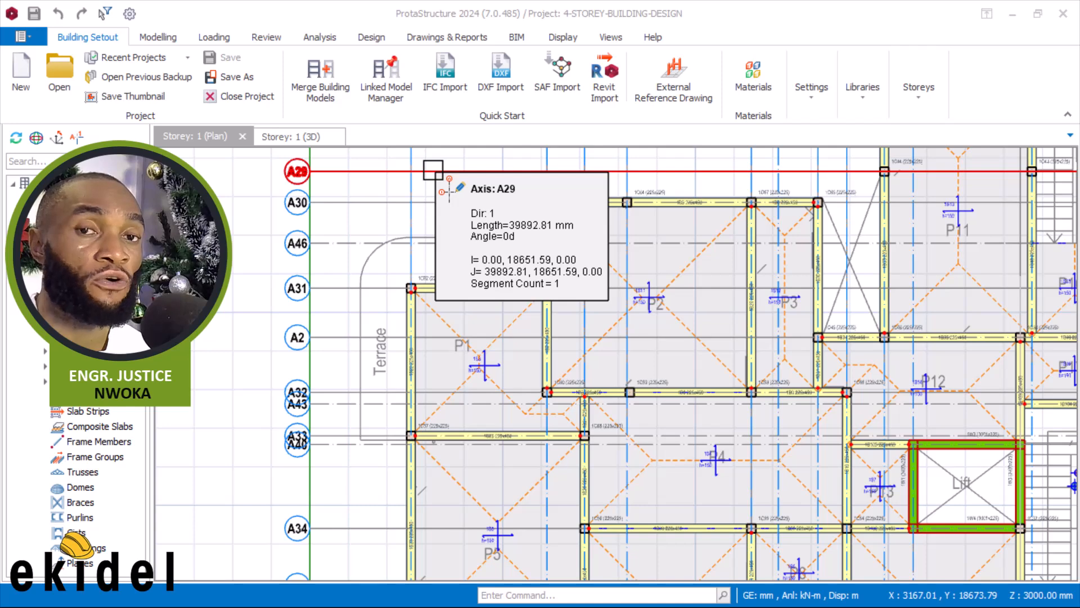
{"action": "scroll", "coordinate": [399, 315], "scroll_direction": "up", "scroll_amount": 2}
{"action": "scroll", "coordinate": [396, 309], "scroll_direction": "down", "scroll_amount": 2}
{"action": "scroll", "coordinate": [393, 306], "scroll_direction": "up", "scroll_amount": 2}
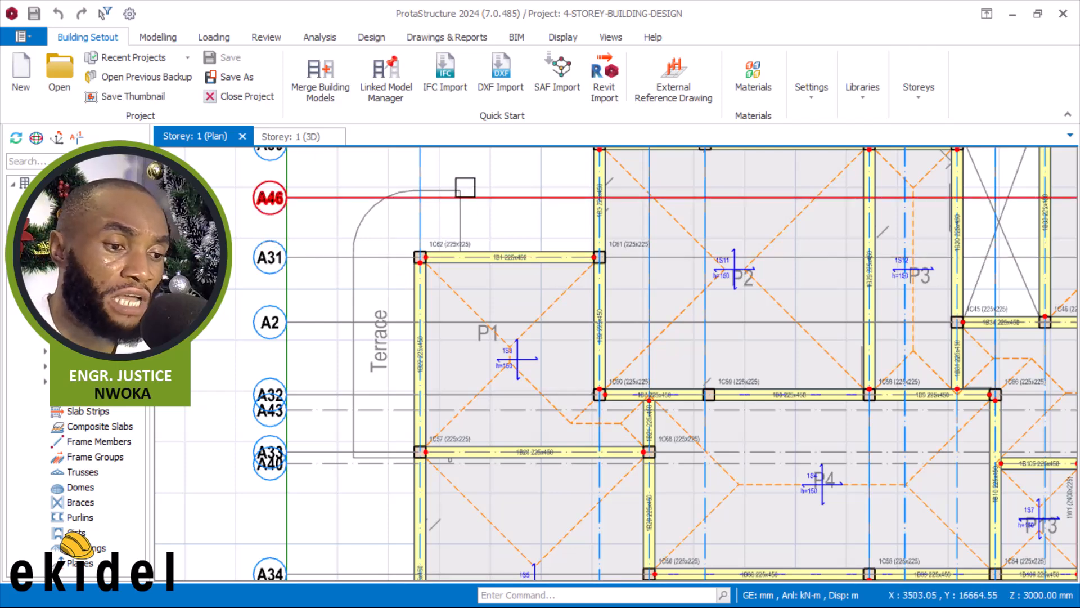
{"action": "scroll", "coordinate": [354, 220], "scroll_direction": "up", "scroll_amount": 1}
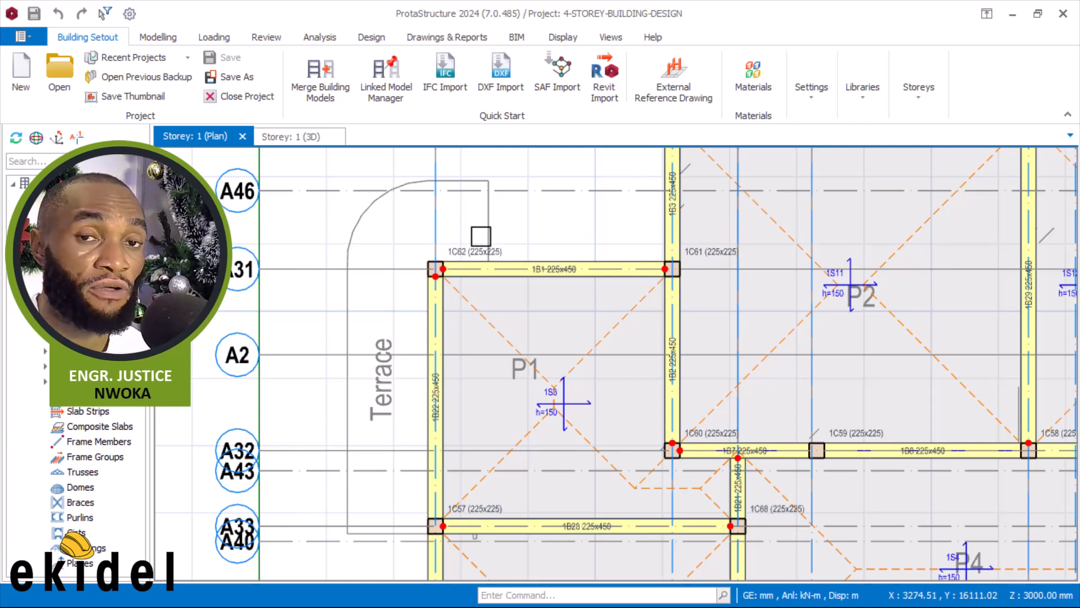
{"action": "scroll", "coordinate": [333, 285], "scroll_direction": "down", "scroll_amount": 3}
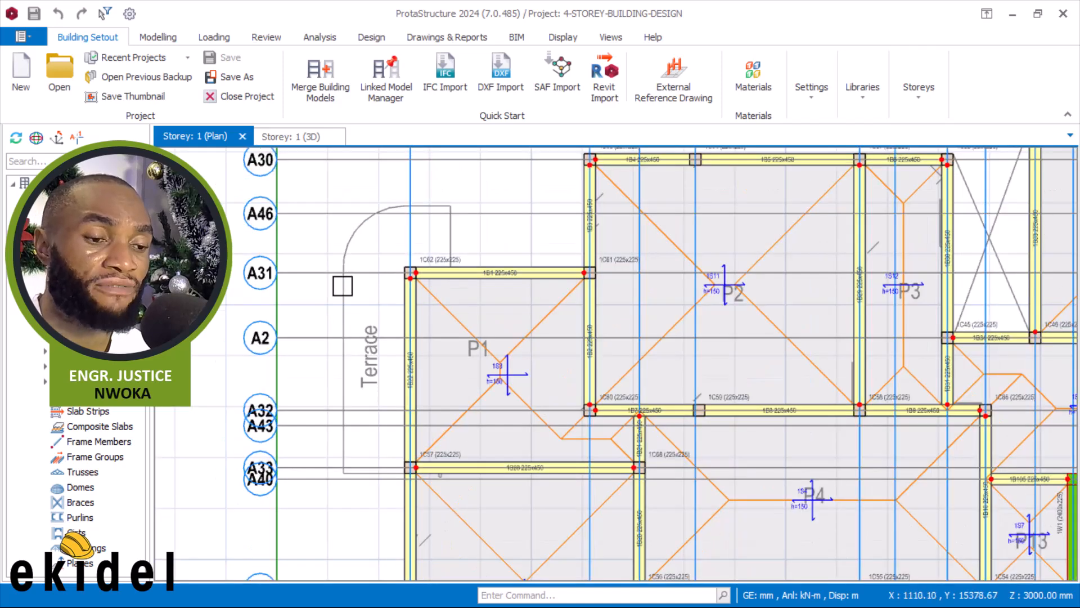
{"action": "mouse_move", "coordinate": [359, 275]}
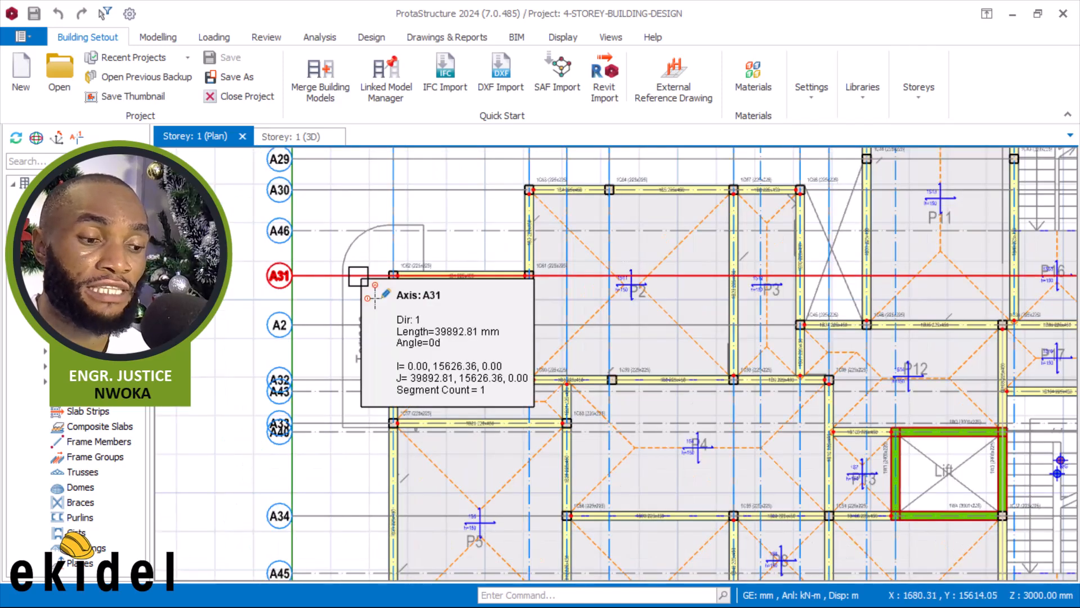
{"action": "scroll", "coordinate": [380, 236], "scroll_direction": "up", "scroll_amount": 4}
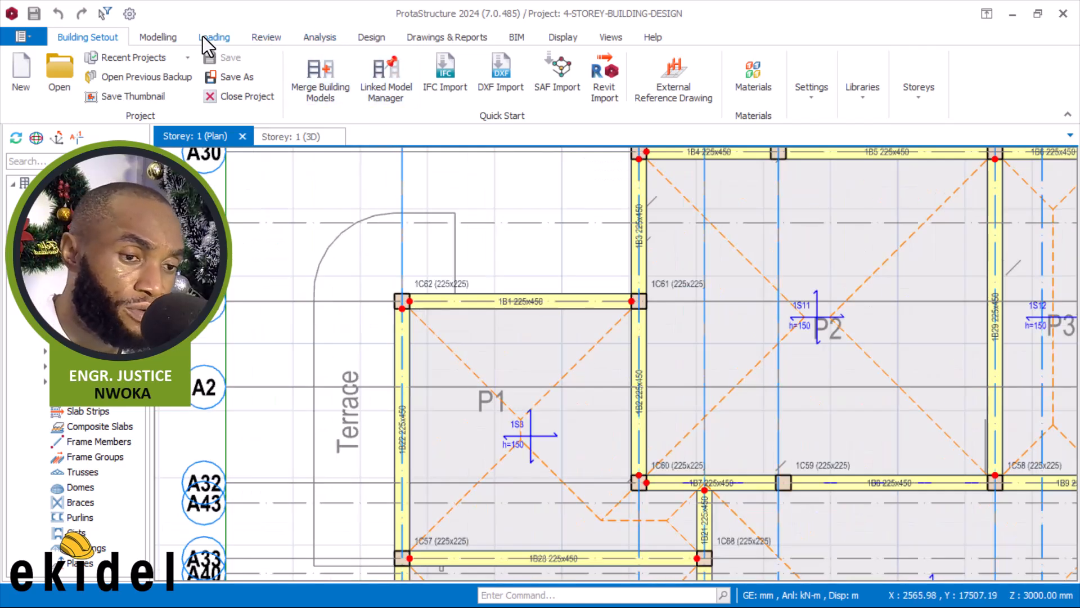
Insert a straight grid axis about 1200 mm long along the terrace's short straight edge, from beam 1B1's outer face to the outline's corner
{"action": "left_click", "coordinate": [158, 38]}
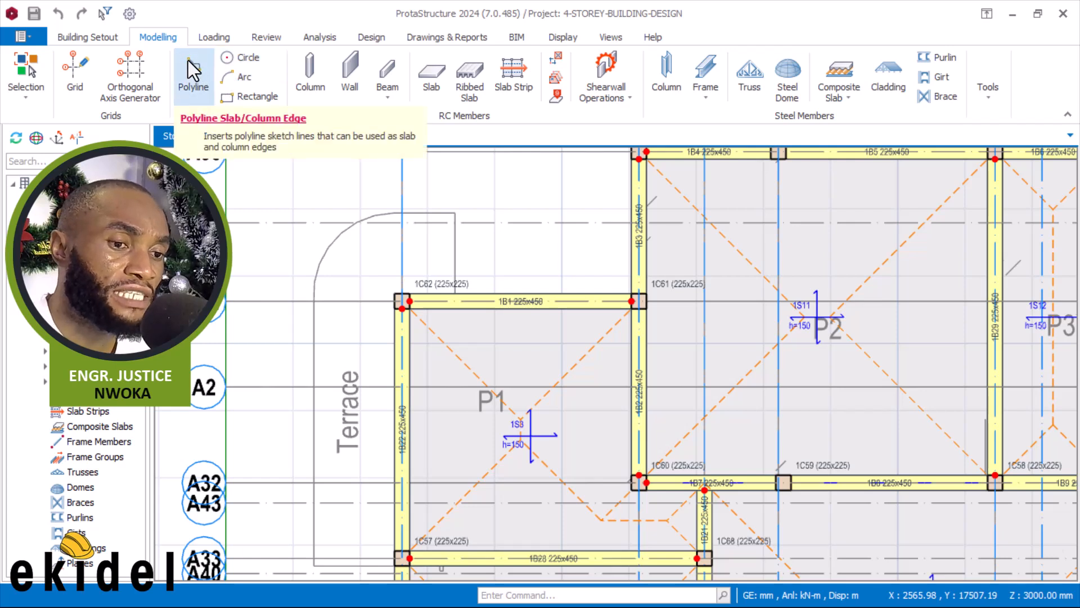
{"action": "left_click", "coordinate": [77, 60]}
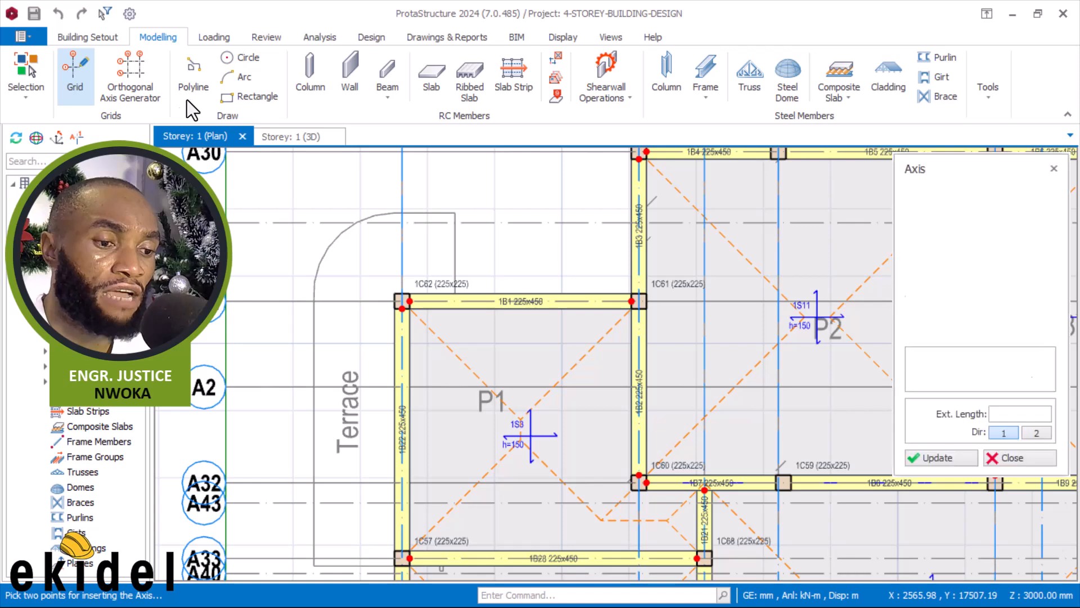
{"action": "scroll", "coordinate": [455, 256], "scroll_direction": "up", "scroll_amount": 1}
{"action": "scroll", "coordinate": [455, 256], "scroll_direction": "up", "scroll_amount": 1}
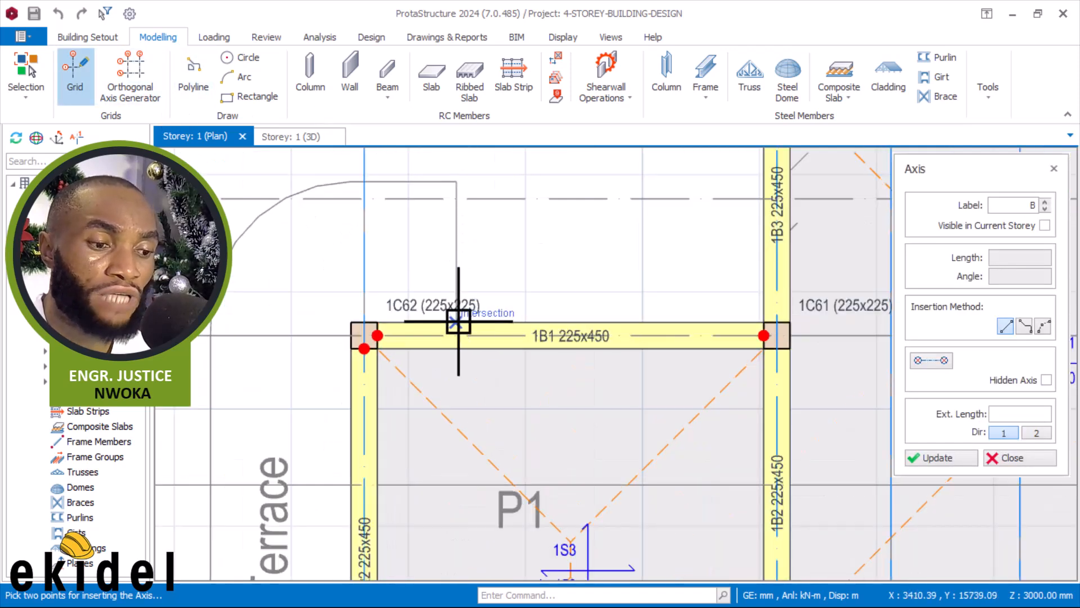
{"action": "scroll", "coordinate": [459, 314], "scroll_direction": "up", "scroll_amount": 1}
{"action": "scroll", "coordinate": [471, 323], "scroll_direction": "up", "scroll_amount": 1}
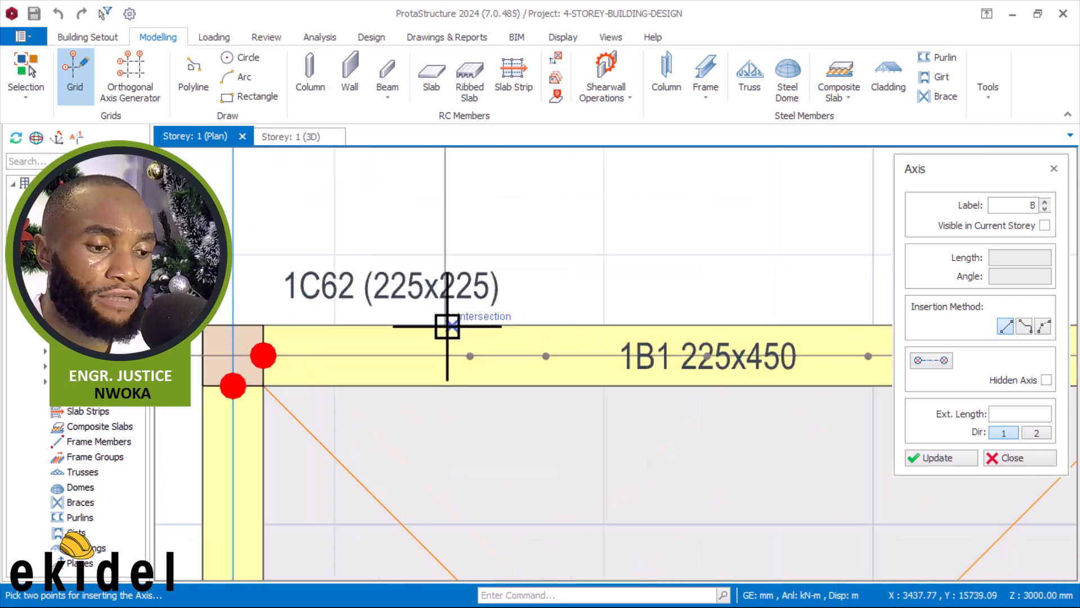
{"action": "left_click", "coordinate": [444, 324]}
{"action": "scroll", "coordinate": [473, 393], "scroll_direction": "down", "scroll_amount": 1}
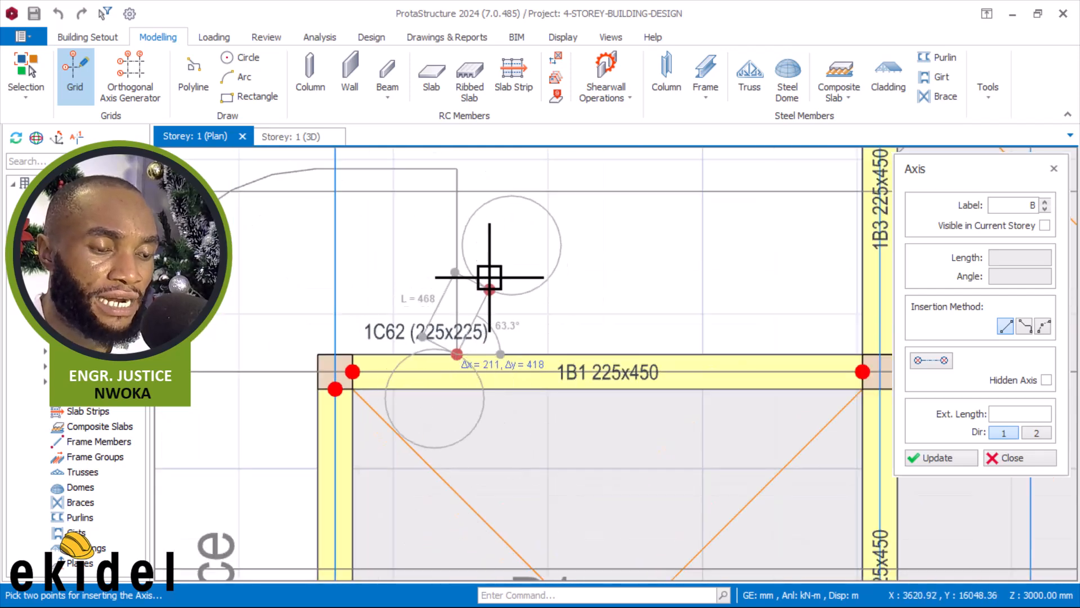
{"action": "left_click", "coordinate": [471, 168]}
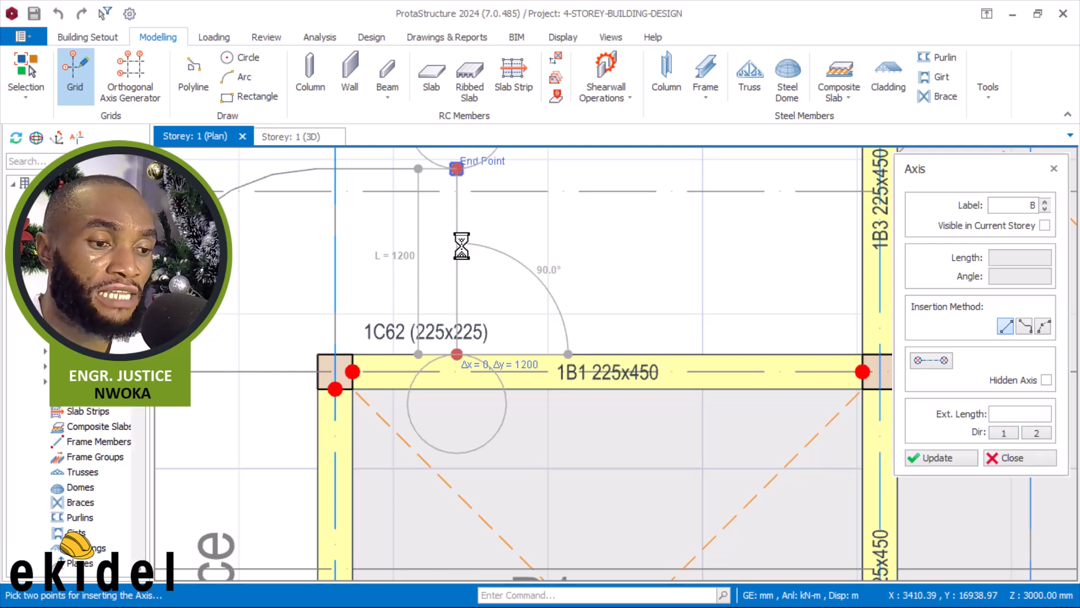
{"action": "scroll", "coordinate": [459, 304], "scroll_direction": "down", "scroll_amount": 1}
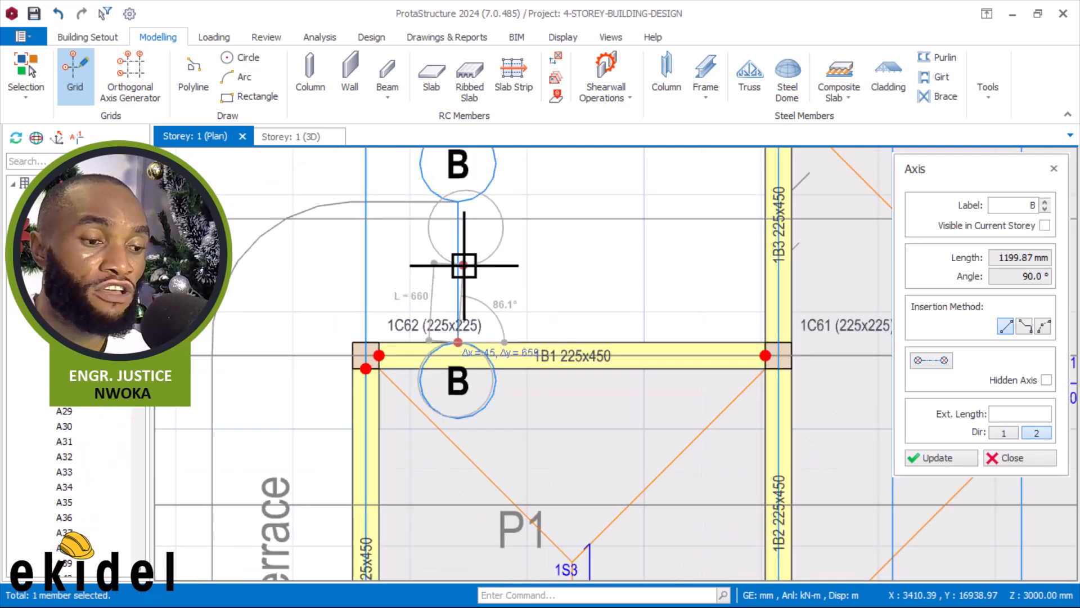
Make the new terrace-edge axis a hidden axis without bubbles at either end, and finish axis insertion
{"action": "left_click", "coordinate": [1046, 380]}
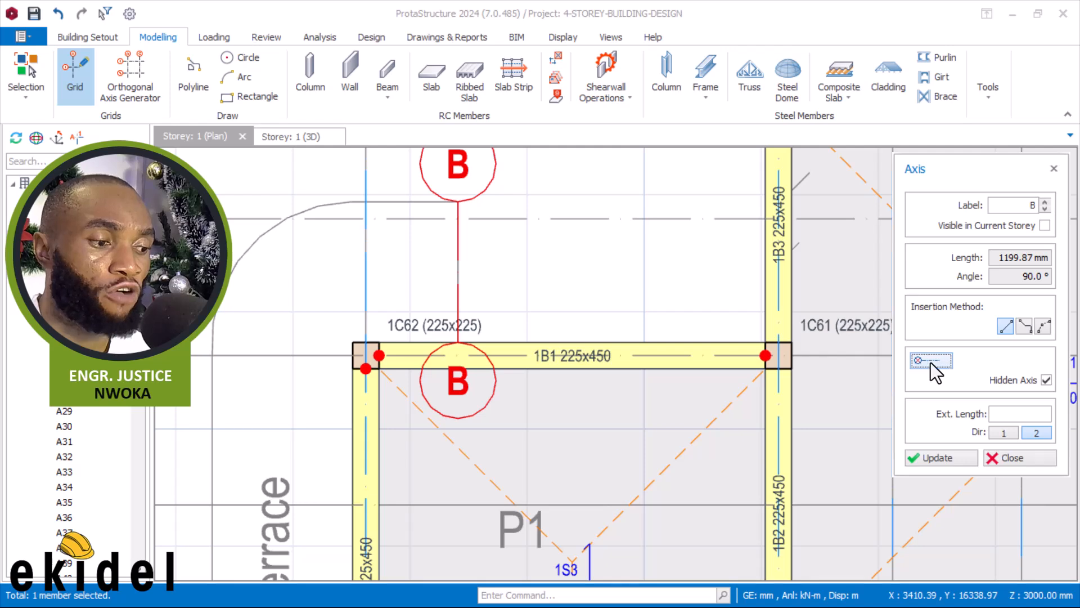
{"action": "left_click", "coordinate": [938, 459]}
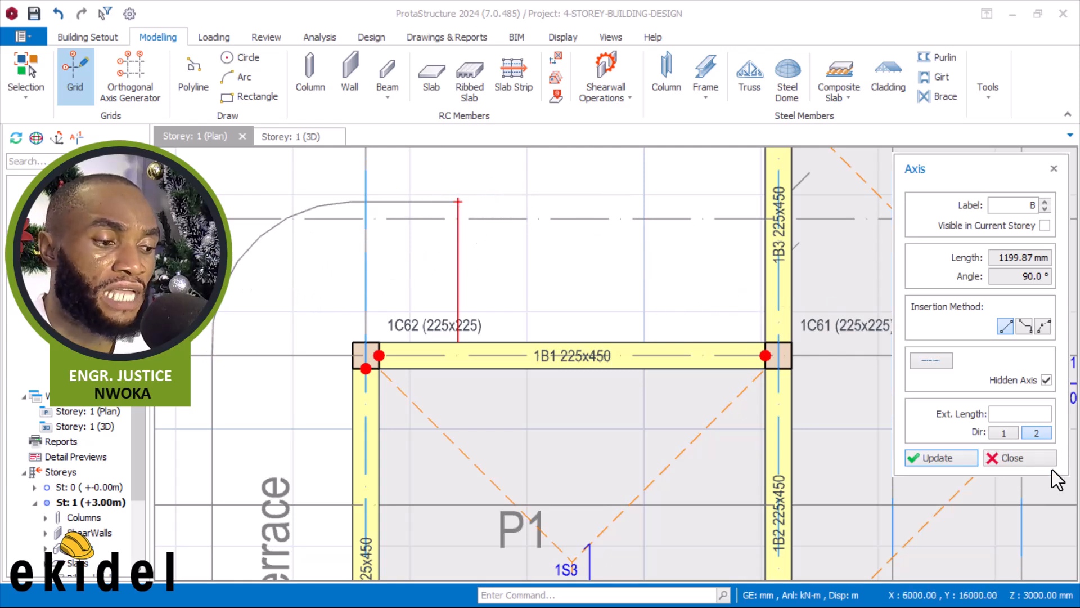
{"action": "key", "text": "Escape"}
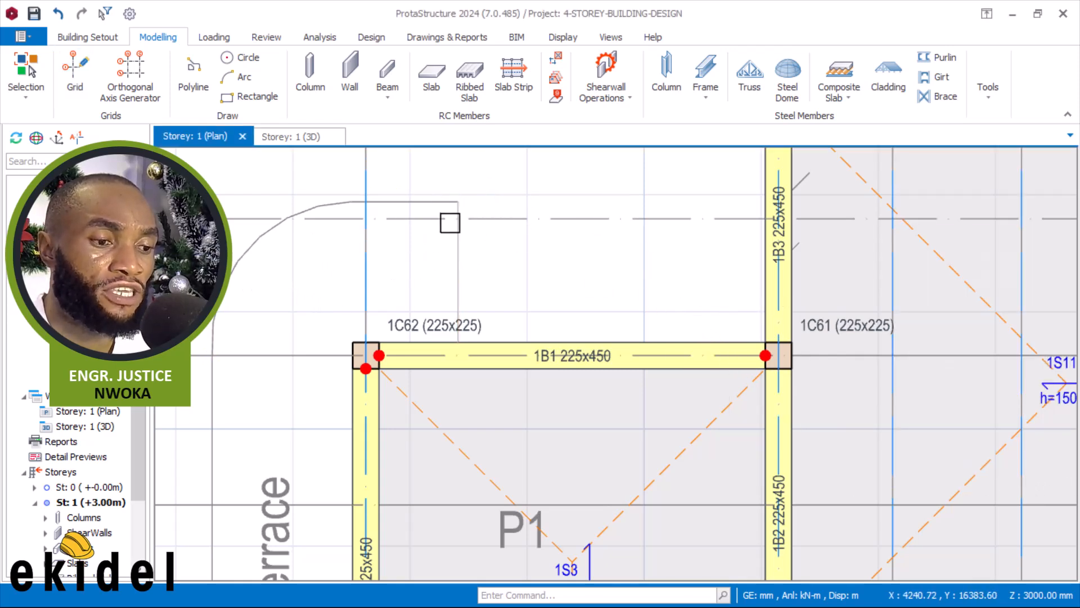
Stretch the outer end of the hidden axis on the terrace's short straight edge about 210 mm beyond the outline's corner
{"action": "scroll", "coordinate": [456, 219], "scroll_direction": "up", "scroll_amount": 2}
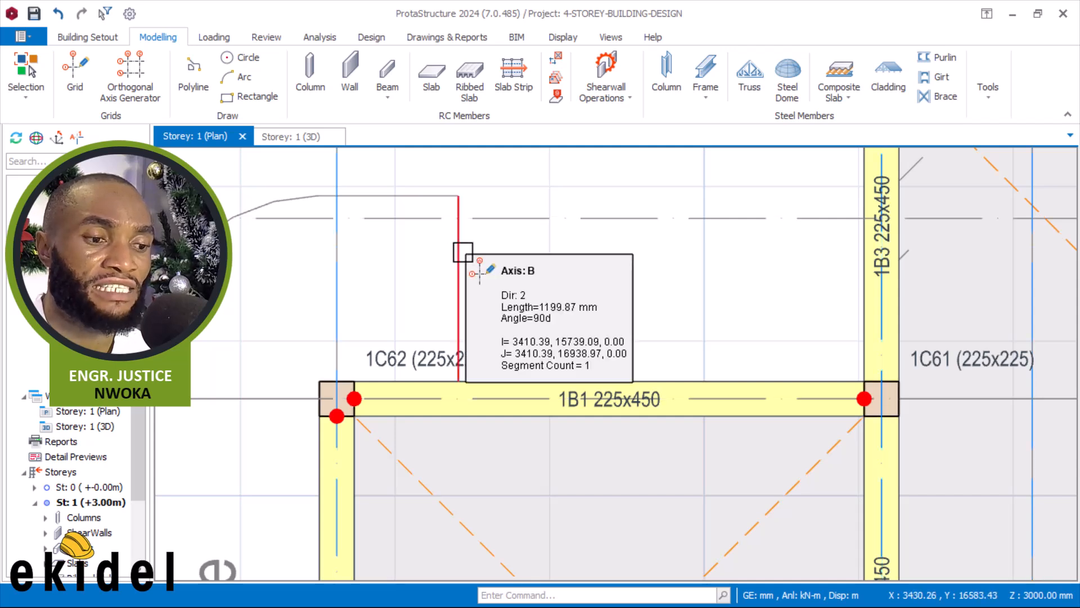
{"action": "left_click", "coordinate": [461, 250]}
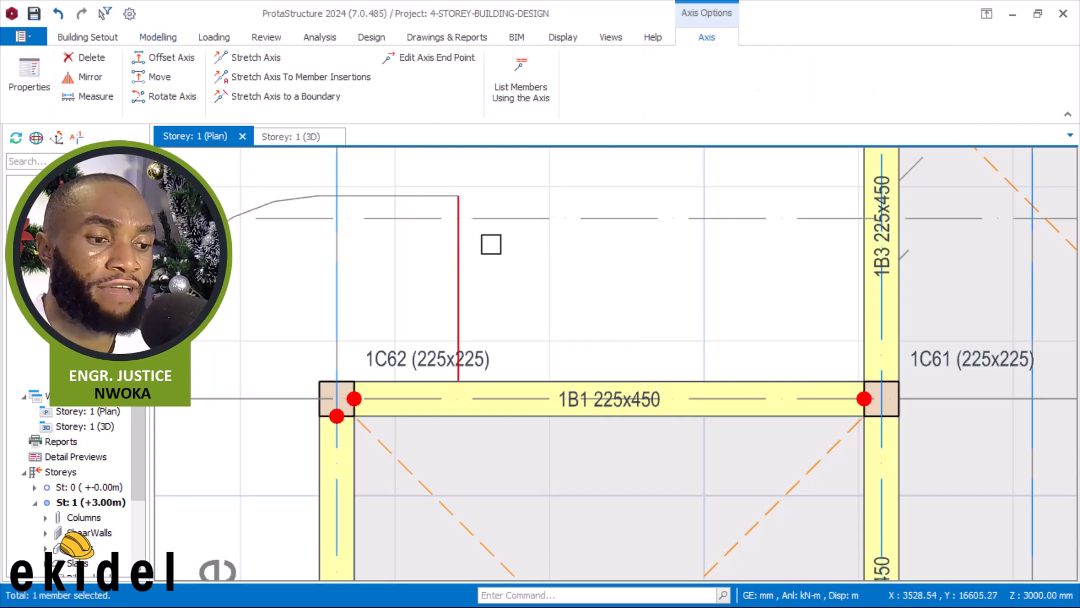
{"action": "right_click", "coordinate": [491, 244]}
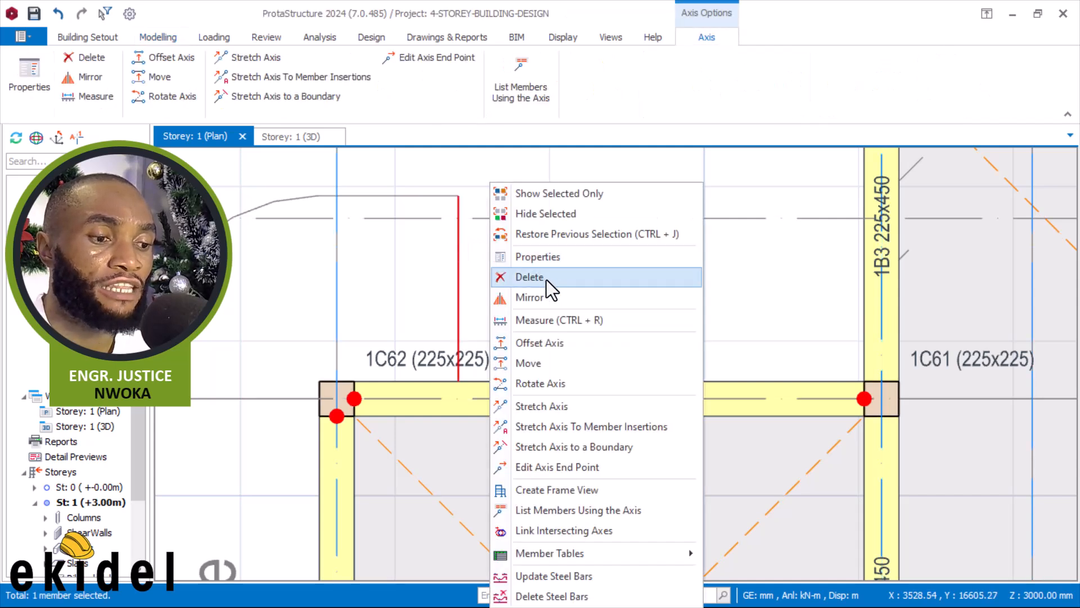
{"action": "left_click", "coordinate": [550, 405]}
{"action": "scroll", "coordinate": [461, 198], "scroll_direction": "up", "scroll_amount": 1}
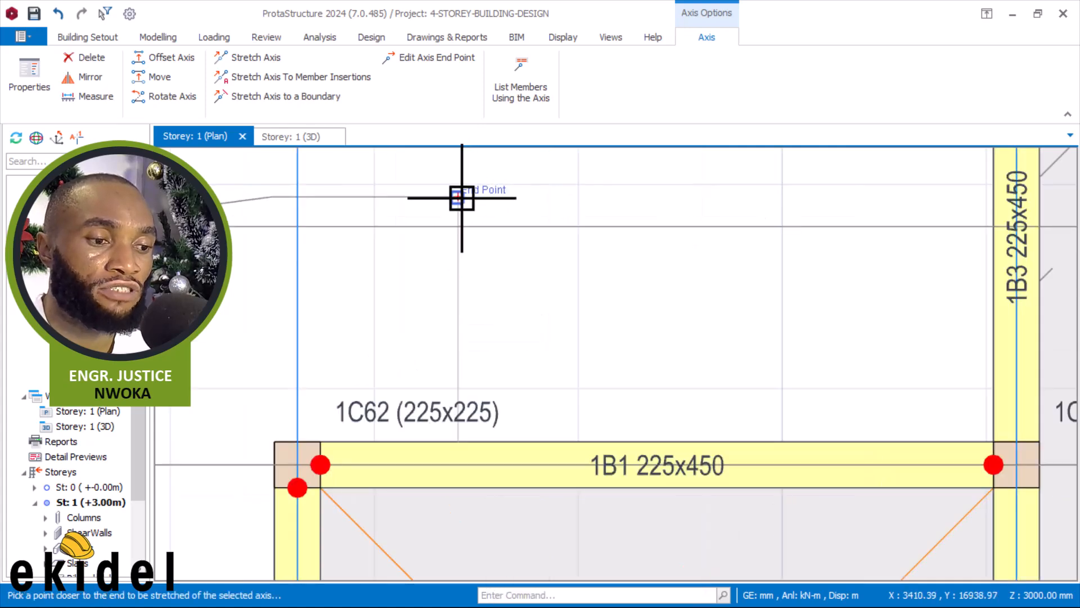
{"action": "scroll", "coordinate": [448, 356], "scroll_direction": "down", "scroll_amount": 1}
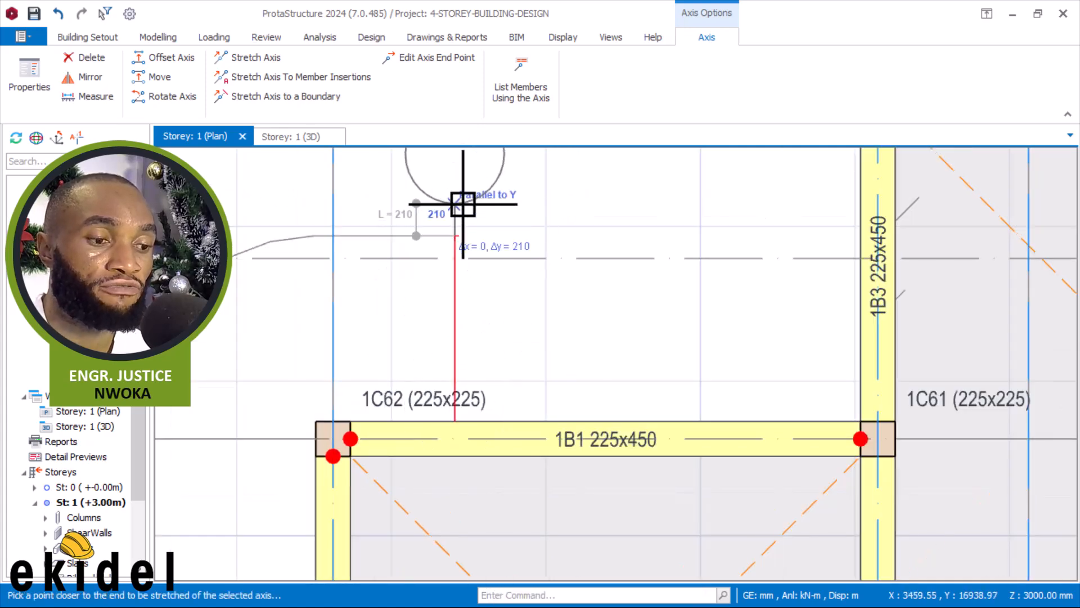
{"action": "left_click", "coordinate": [450, 230]}
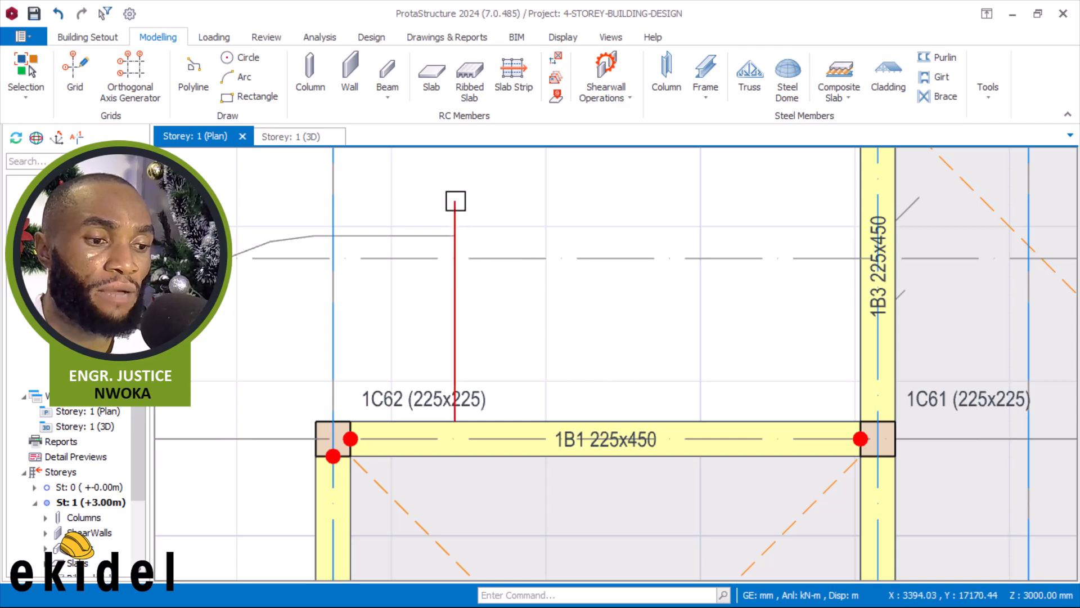
Stretch the same axis's other end across beam 1B1 into slab panel P1, about 312 mm past its original endpoint, and deselect it
{"action": "left_click", "coordinate": [459, 204]}
{"action": "right_click", "coordinate": [535, 195]}
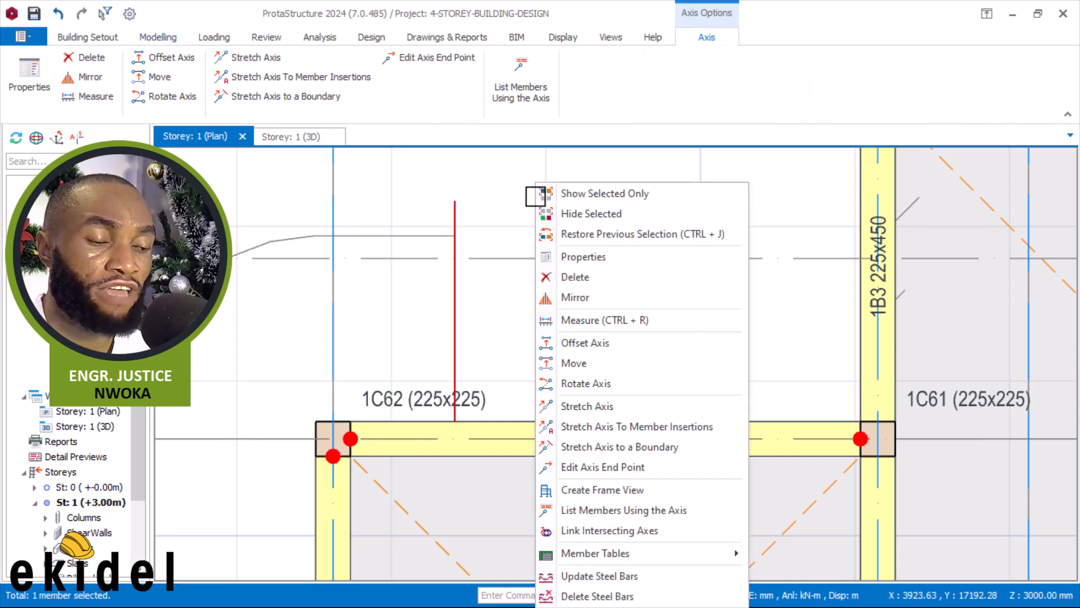
{"action": "left_click", "coordinate": [607, 408]}
{"action": "scroll", "coordinate": [478, 415], "scroll_direction": "up", "scroll_amount": 4}
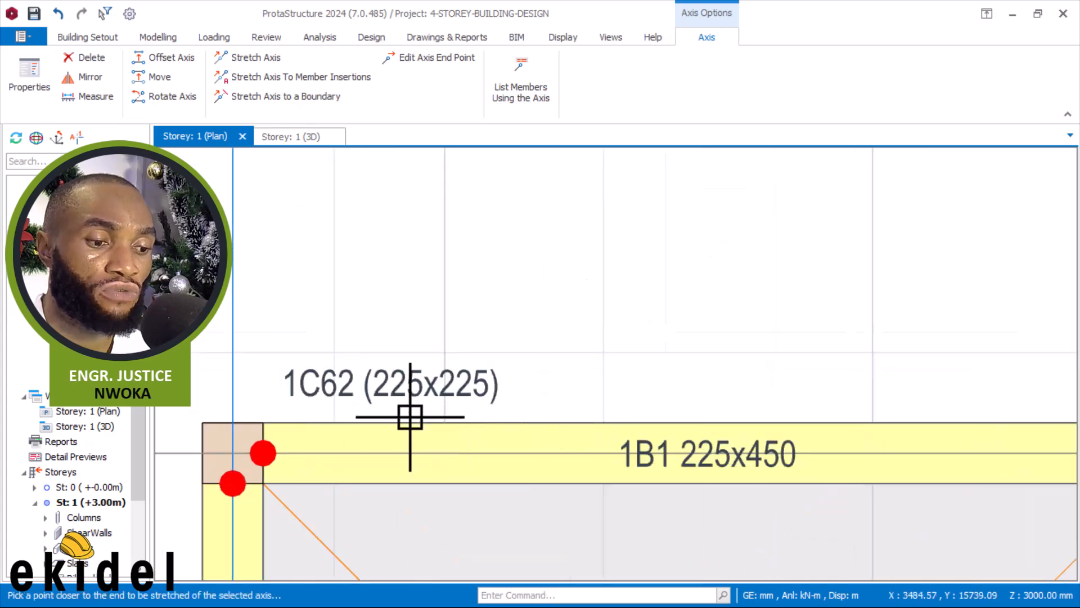
{"action": "scroll", "coordinate": [484, 320], "scroll_direction": "down", "scroll_amount": 3}
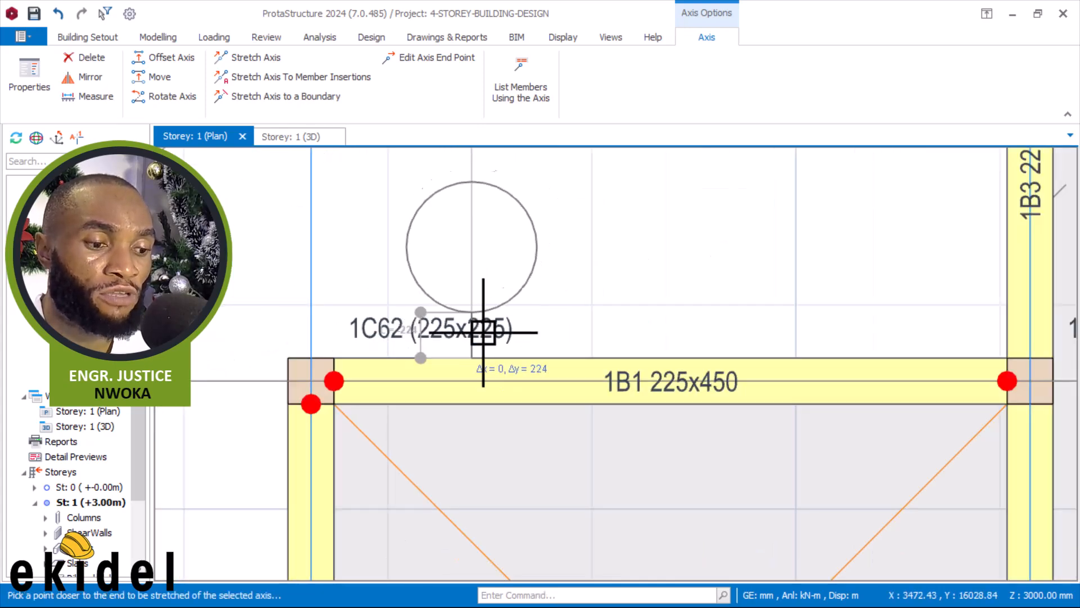
{"action": "scroll", "coordinate": [476, 394], "scroll_direction": "up", "scroll_amount": 2}
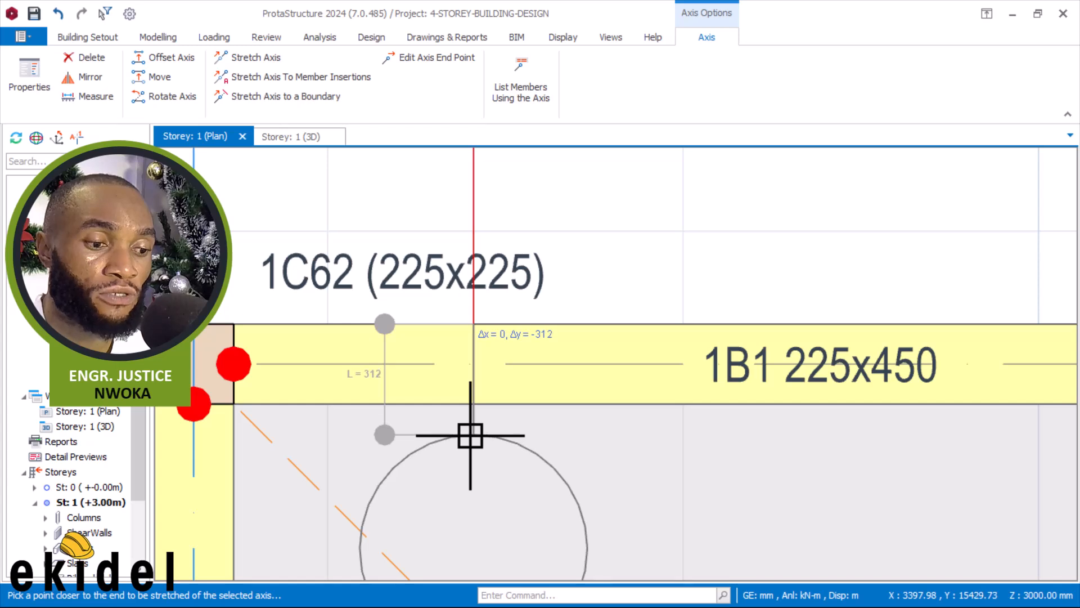
{"action": "left_click", "coordinate": [470, 435]}
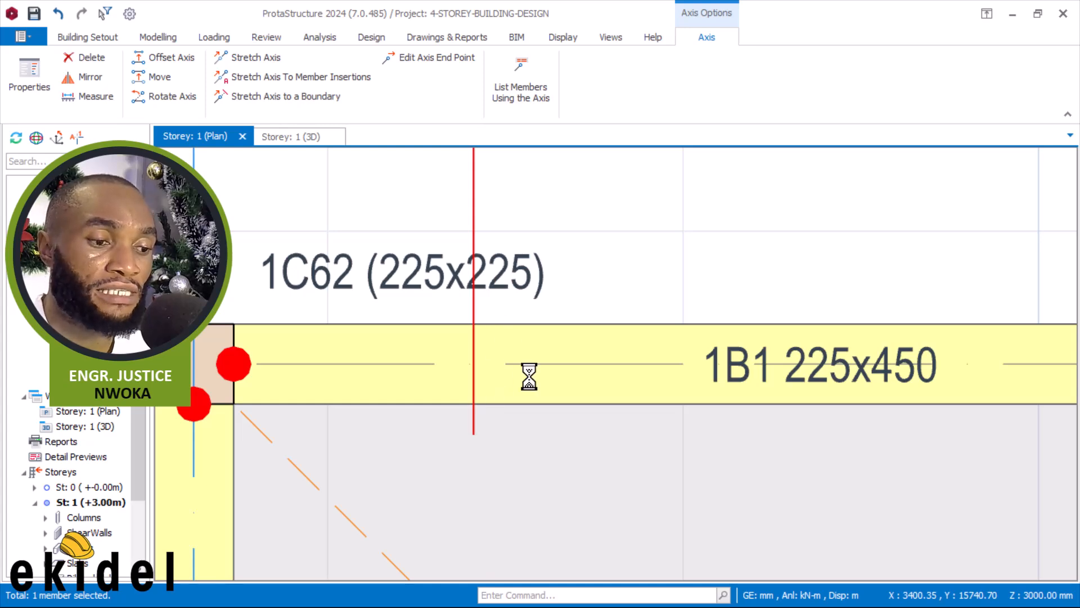
{"action": "scroll", "coordinate": [529, 376], "scroll_direction": "down", "scroll_amount": 2}
{"action": "scroll", "coordinate": [520, 376], "scroll_direction": "down", "scroll_amount": 1}
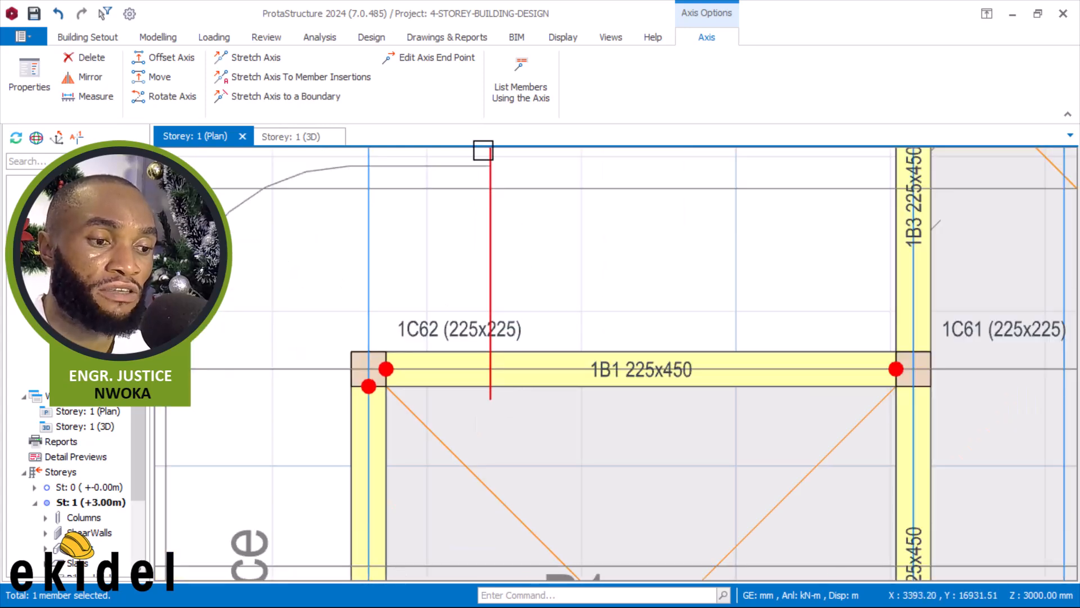
{"action": "scroll", "coordinate": [482, 154], "scroll_direction": "up", "scroll_amount": 1}
{"action": "scroll", "coordinate": [642, 256], "scroll_direction": "down", "scroll_amount": 1}
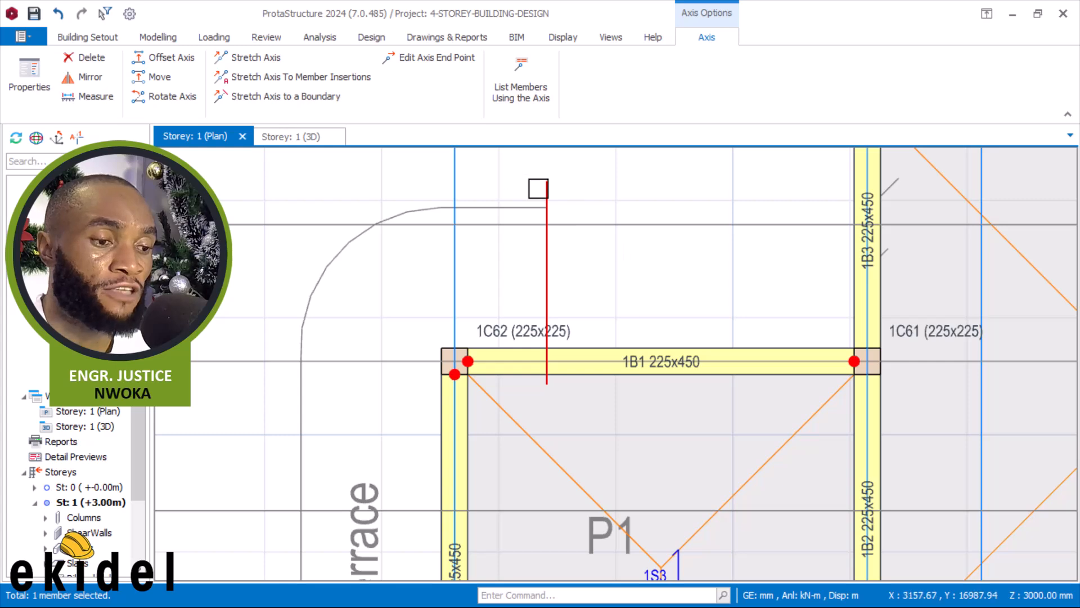
{"action": "key", "text": "Escape"}
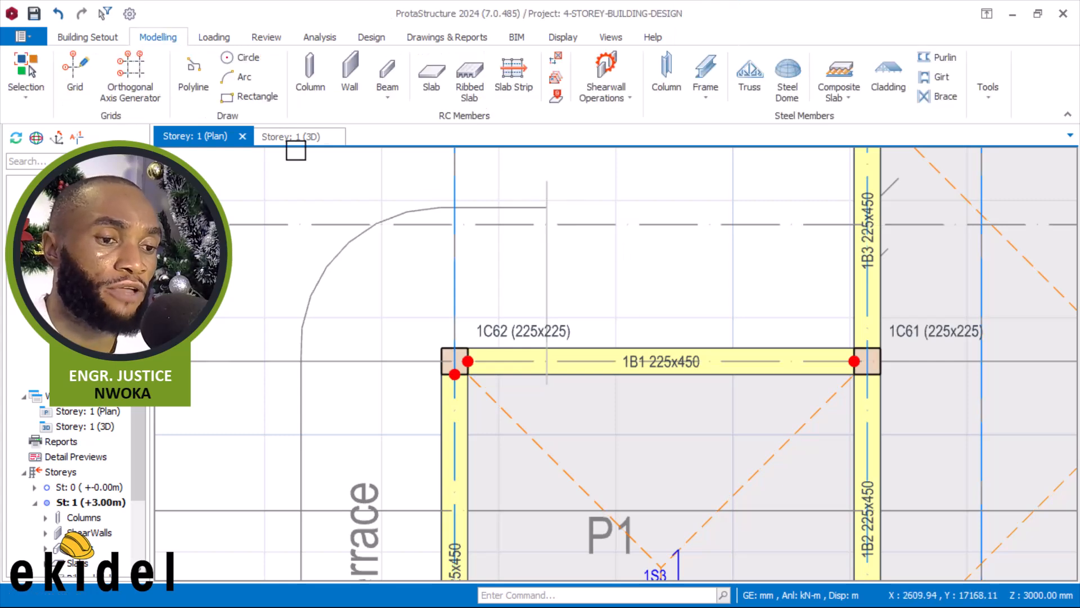
Insert a straight horizontal axis 1600 mm long from the terrace outline's corner along its upper edge, extending over the start of the curve
{"action": "left_click", "coordinate": [67, 81]}
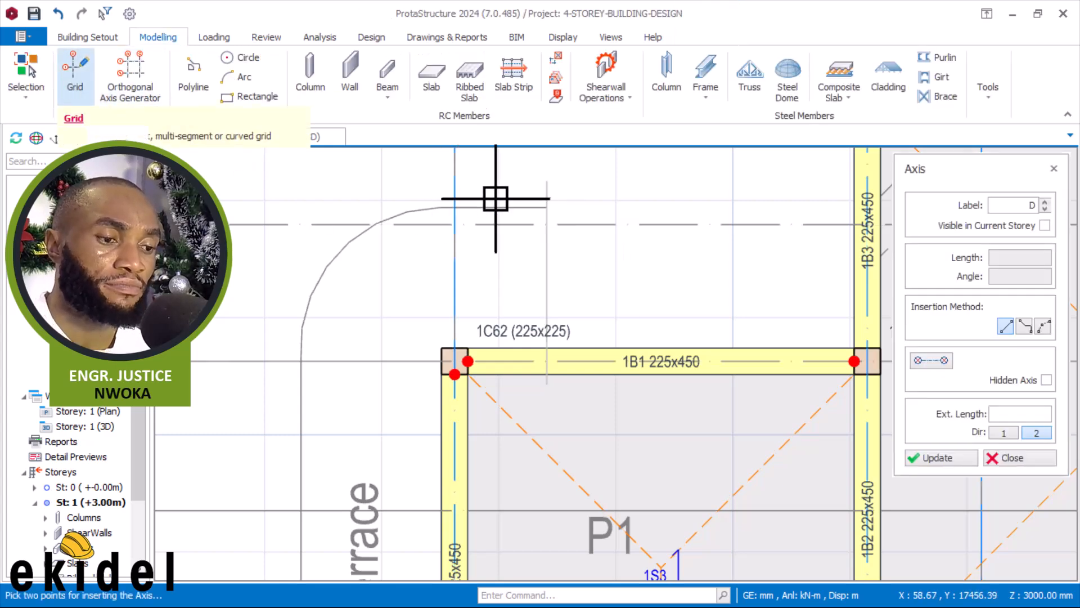
{"action": "scroll", "coordinate": [551, 206], "scroll_direction": "up", "scroll_amount": 2}
{"action": "scroll", "coordinate": [550, 206], "scroll_direction": "up", "scroll_amount": 2}
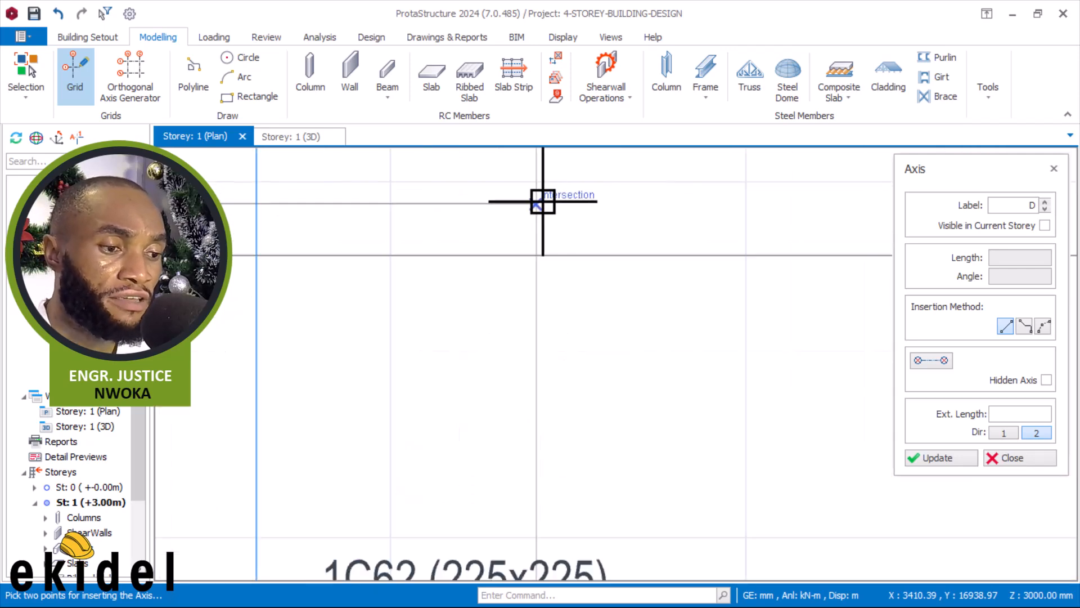
{"action": "left_click", "coordinate": [537, 198]}
{"action": "scroll", "coordinate": [691, 241], "scroll_direction": "down", "scroll_amount": 1}
{"action": "scroll", "coordinate": [728, 229], "scroll_direction": "down", "scroll_amount": 2}
{"action": "scroll", "coordinate": [500, 213], "scroll_direction": "up", "scroll_amount": 2}
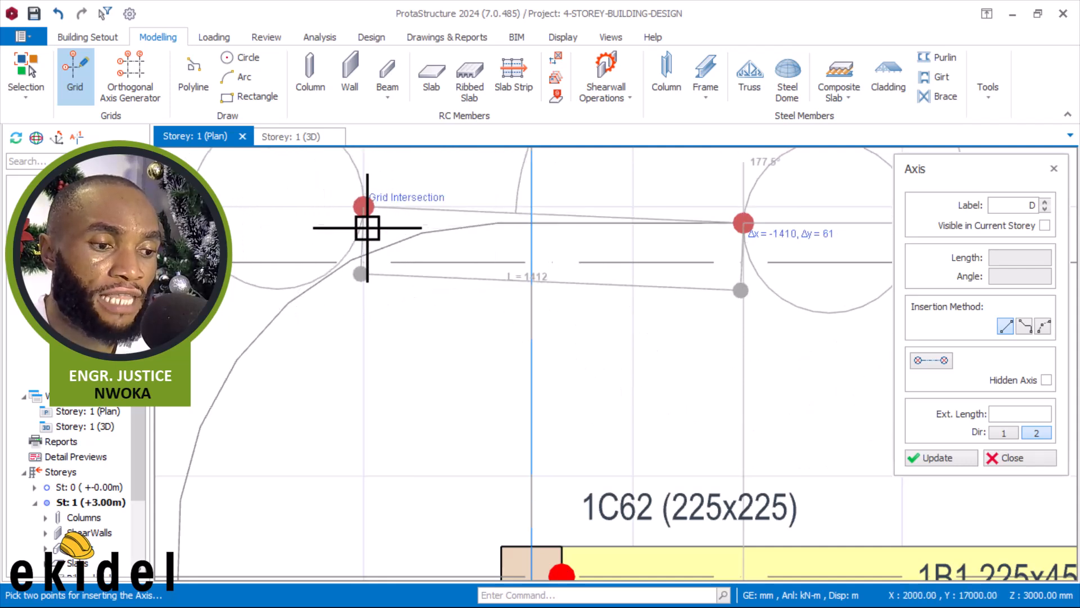
{"action": "left_click", "coordinate": [323, 238]}
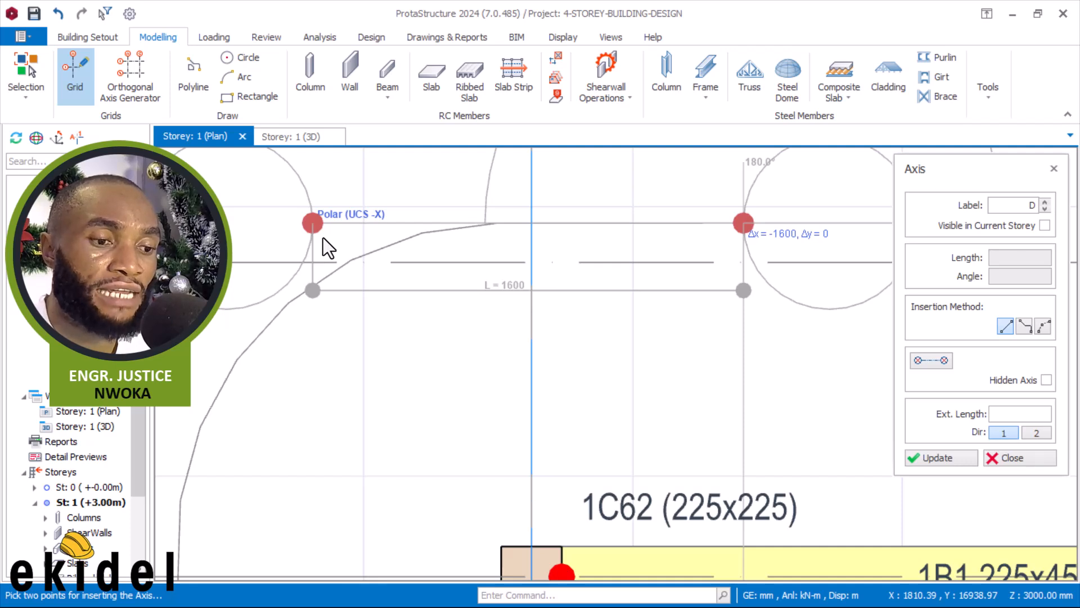
{"action": "left_click", "coordinate": [323, 238]}
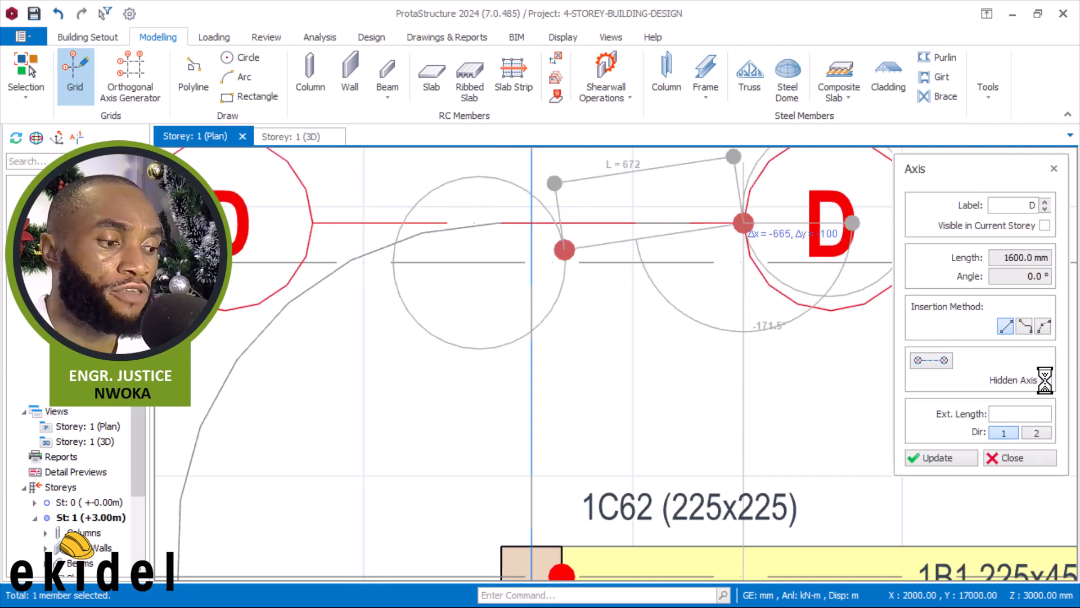
Make the new 1600 mm axis a hidden axis without bubbles at either end, and finish axis insertion
{"action": "left_click", "coordinate": [1046, 380]}
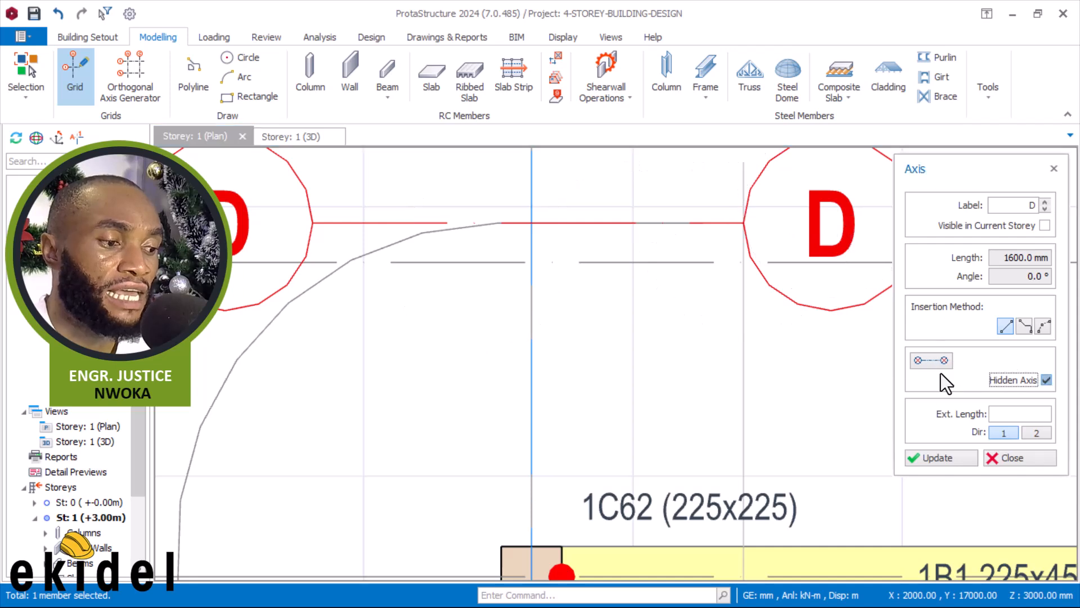
{"action": "left_click", "coordinate": [929, 361]}
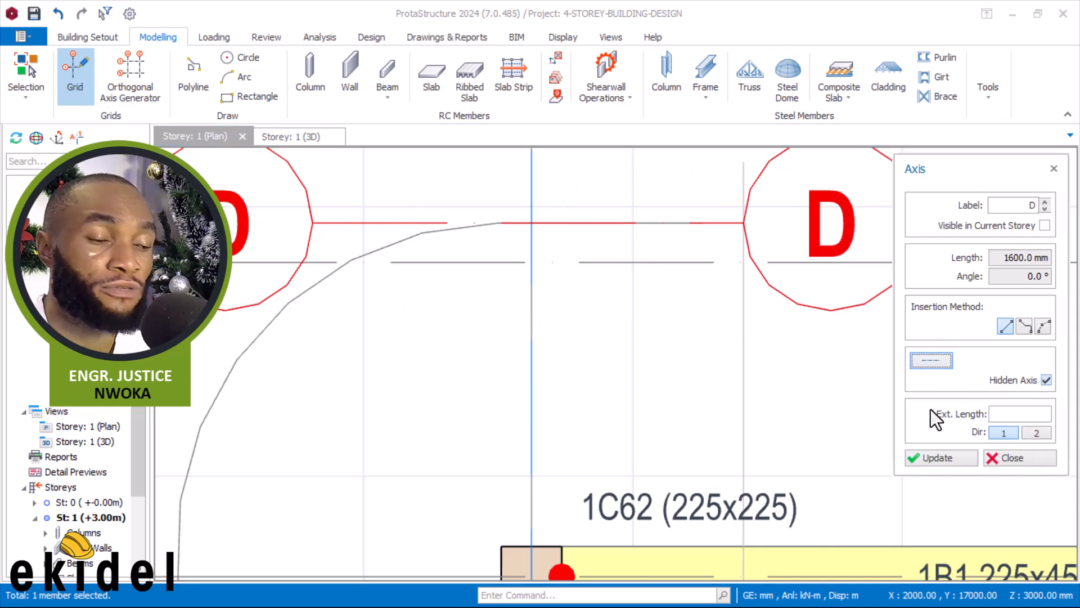
{"action": "left_click", "coordinate": [934, 456]}
{"action": "left_click", "coordinate": [935, 457]}
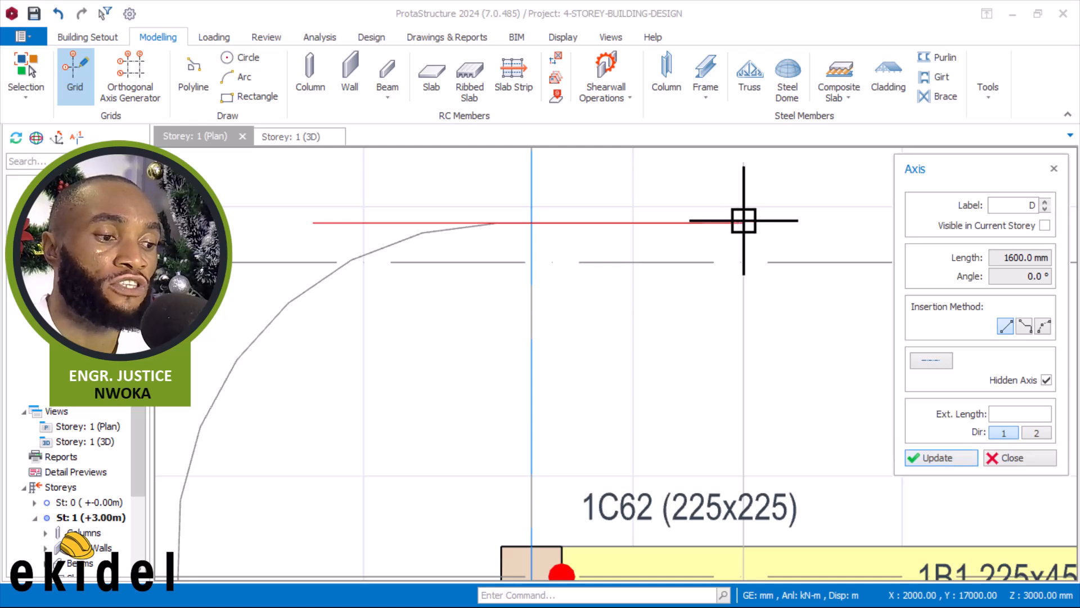
{"action": "key", "text": "Escape"}
{"action": "key", "text": "Escape"}
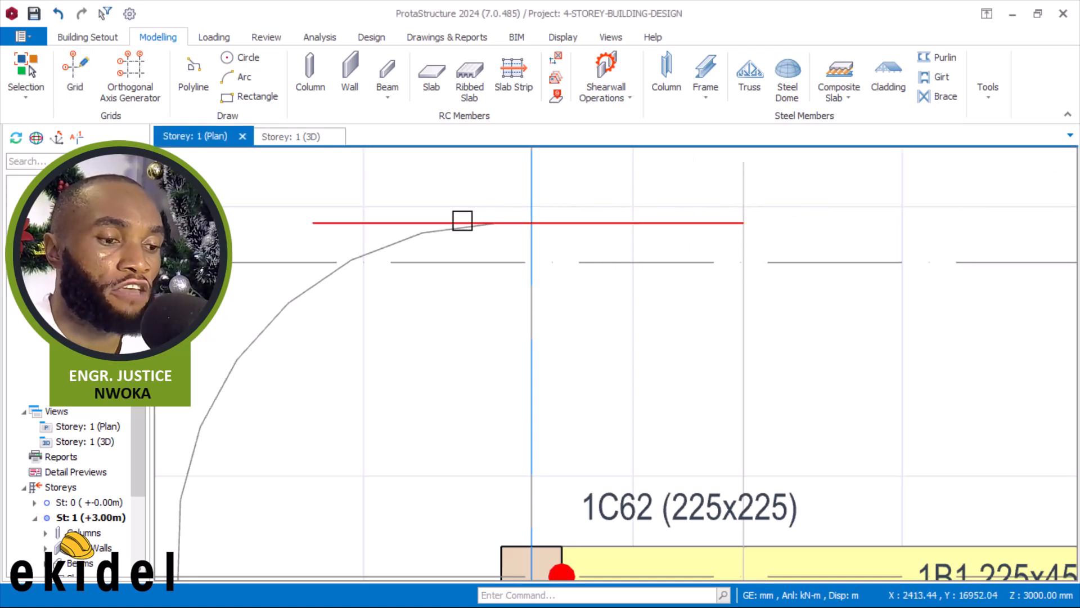
Stretch the 1600 mm hidden axis about 200 mm past the terrace corner so it crosses the vertical terrace-edge axis
{"action": "left_click", "coordinate": [460, 221]}
{"action": "right_click", "coordinate": [467, 203]}
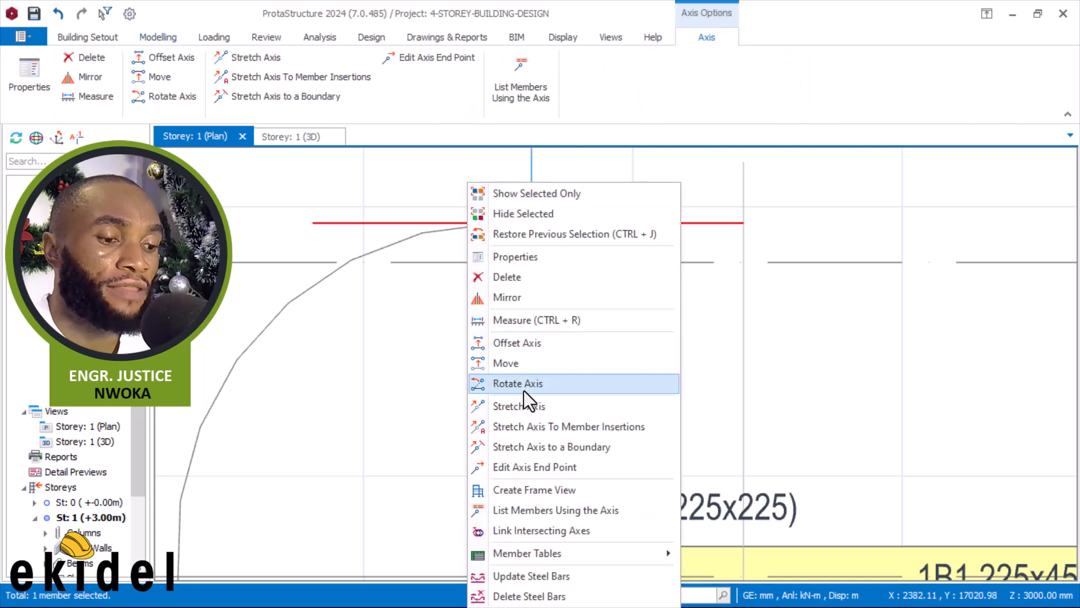
{"action": "left_click", "coordinate": [525, 405]}
{"action": "scroll", "coordinate": [784, 236], "scroll_direction": "up", "scroll_amount": 2}
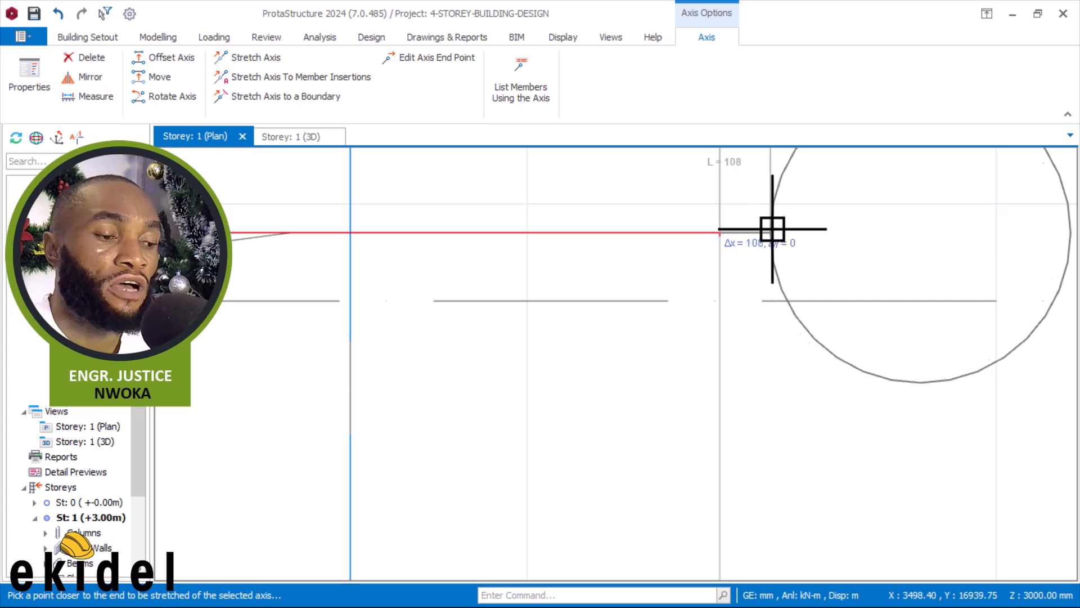
{"action": "scroll", "coordinate": [776, 228], "scroll_direction": "down", "scroll_amount": 1}
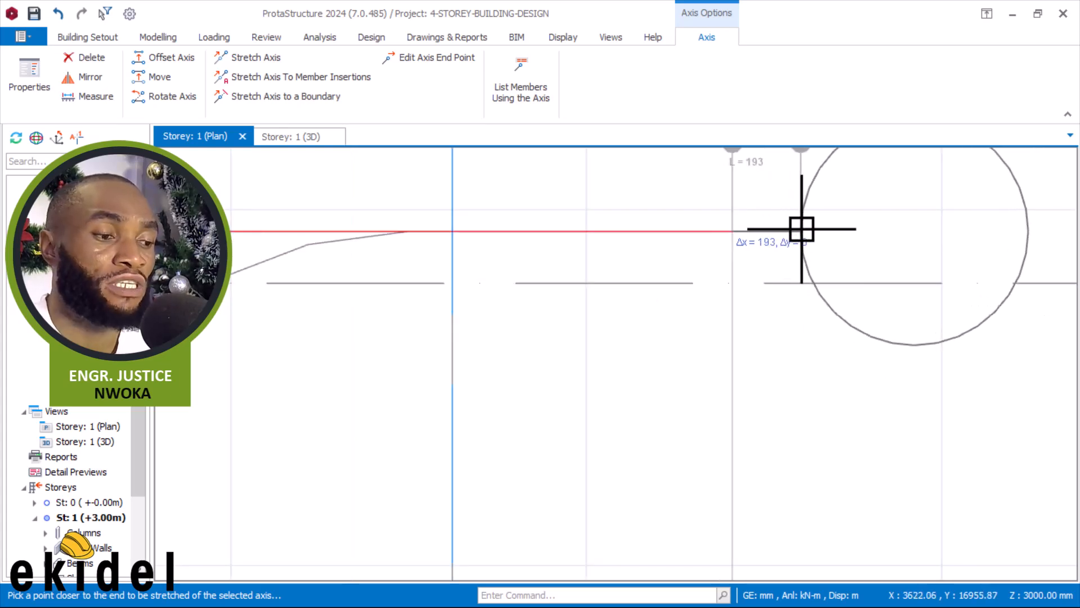
{"action": "left_click", "coordinate": [811, 227]}
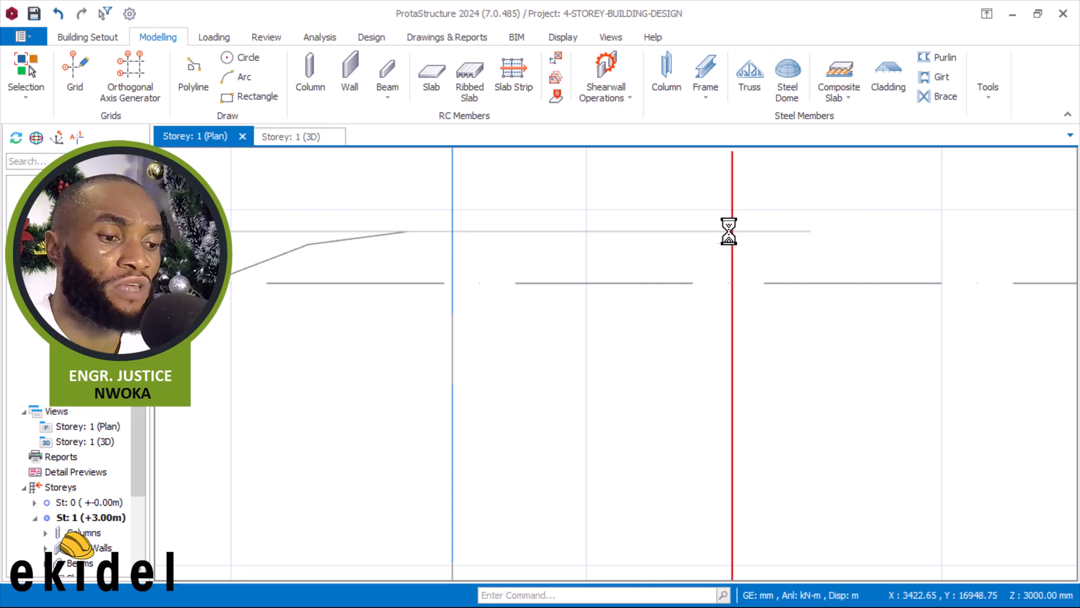
Offset the vertical terrace-edge axis to the straight outer side of the Terrace outline, beside column 1C62
{"action": "scroll", "coordinate": [704, 232], "scroll_direction": "up", "scroll_amount": 4}
{"action": "scroll", "coordinate": [538, 233], "scroll_direction": "up", "scroll_amount": 1}
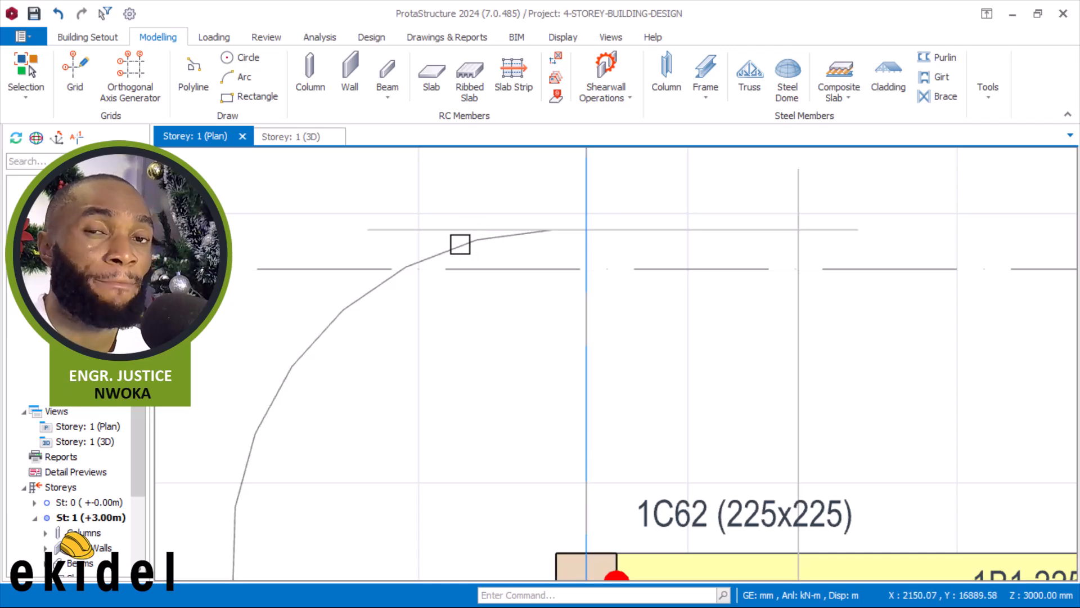
{"action": "scroll", "coordinate": [463, 243], "scroll_direction": "down", "scroll_amount": 4}
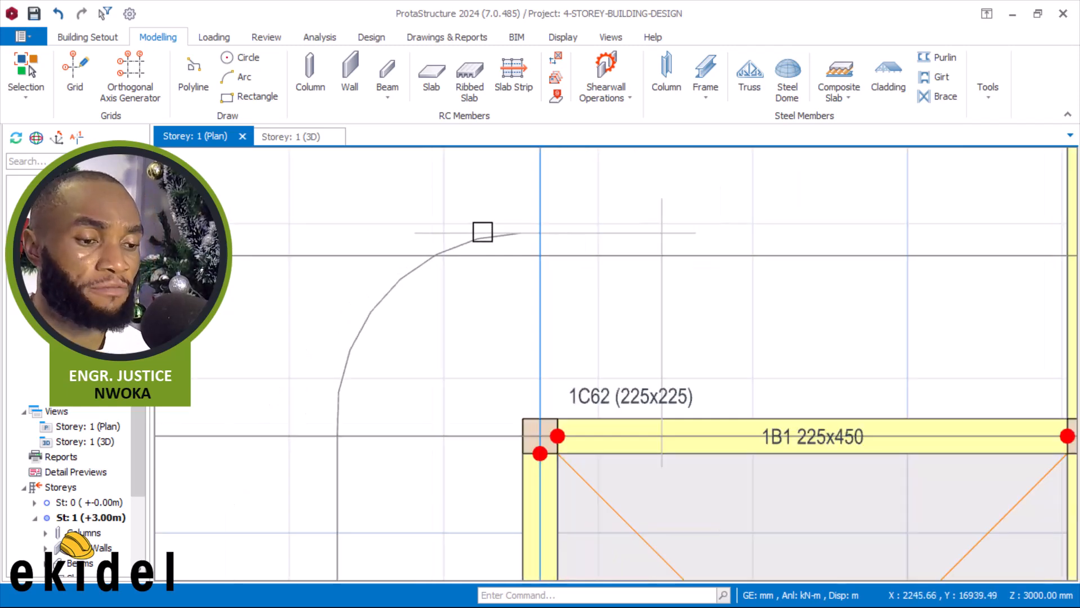
{"action": "middle_click_drag", "start_coordinate": [456, 268], "coordinate": [482, 233]}
{"action": "middle_click_drag", "start_coordinate": [433, 297], "coordinate": [442, 259]}
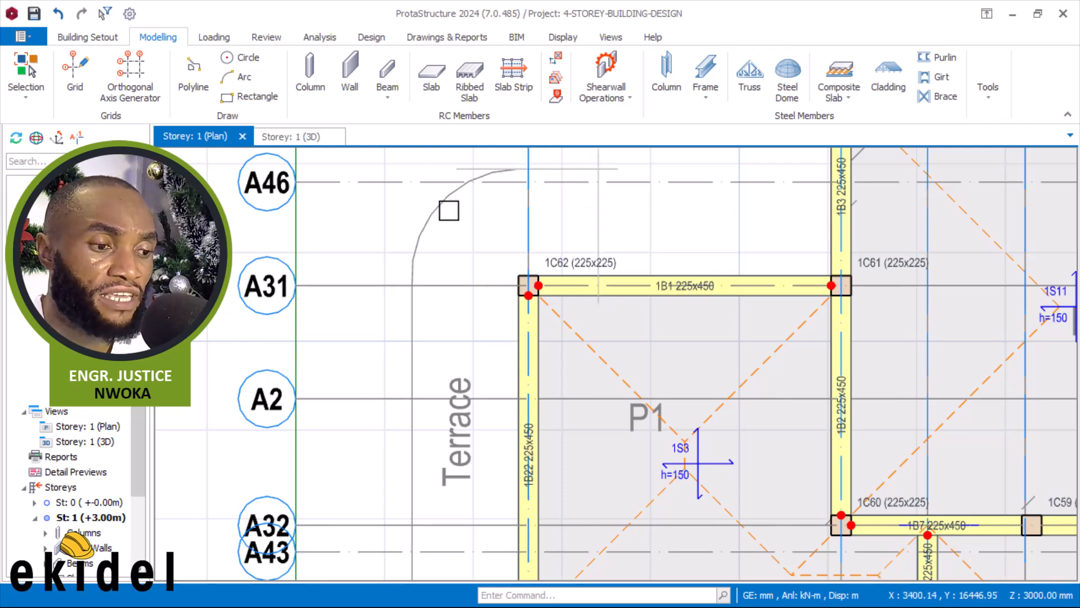
{"action": "left_click", "coordinate": [607, 216]}
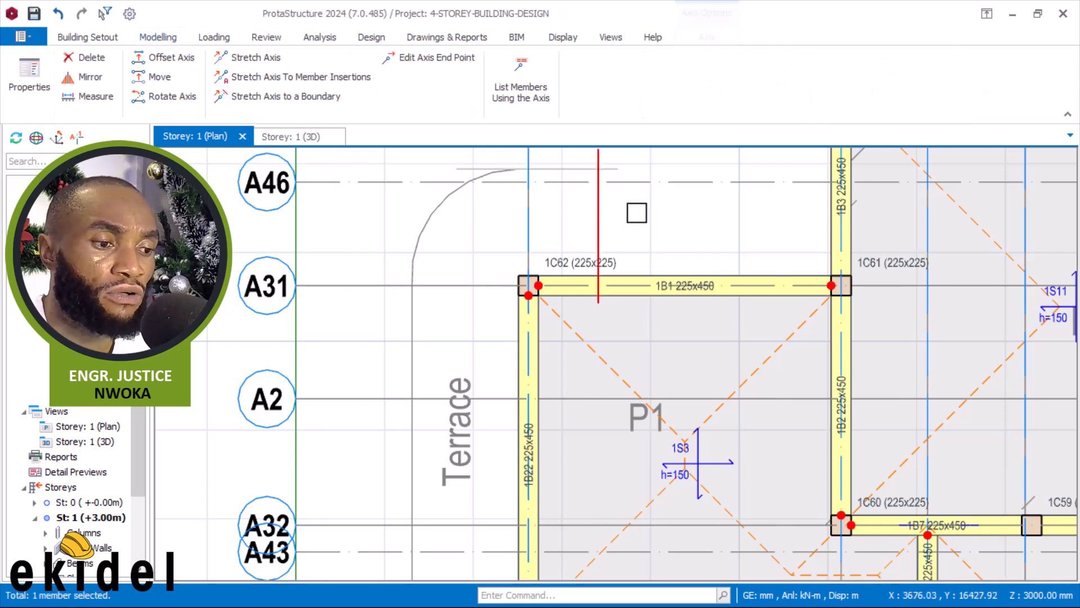
{"action": "right_click", "coordinate": [637, 213]}
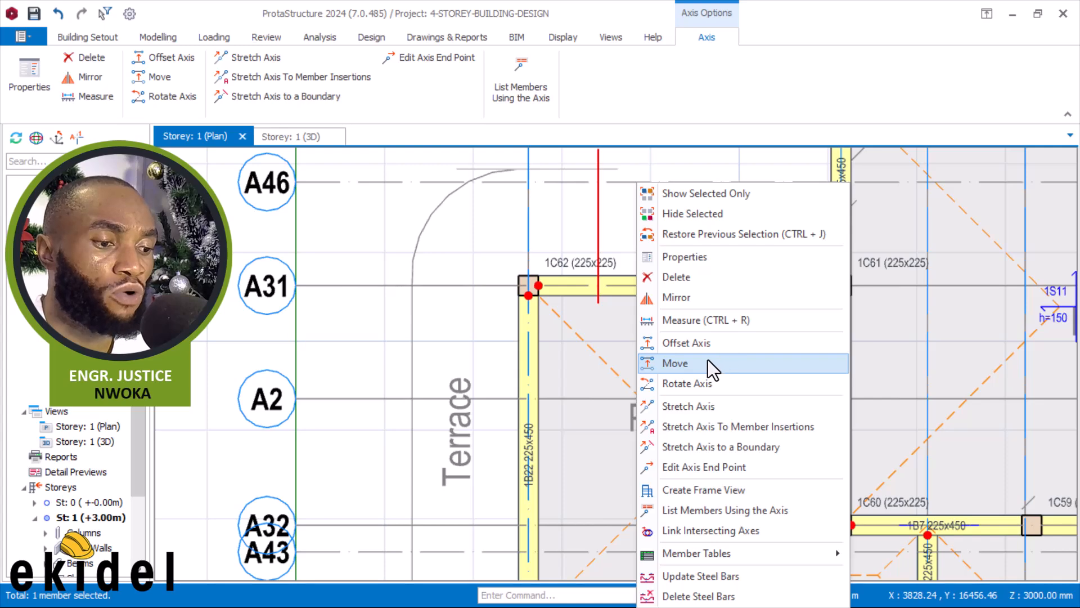
{"action": "left_click", "coordinate": [718, 343]}
{"action": "scroll", "coordinate": [474, 342], "scroll_direction": "up", "scroll_amount": 4}
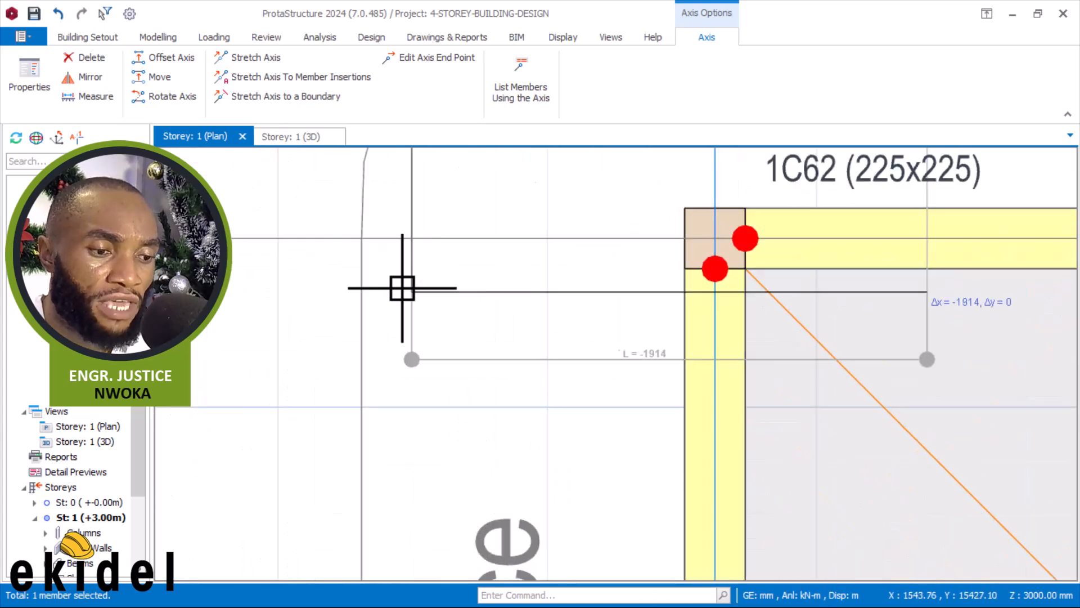
{"action": "left_click", "coordinate": [362, 289]}
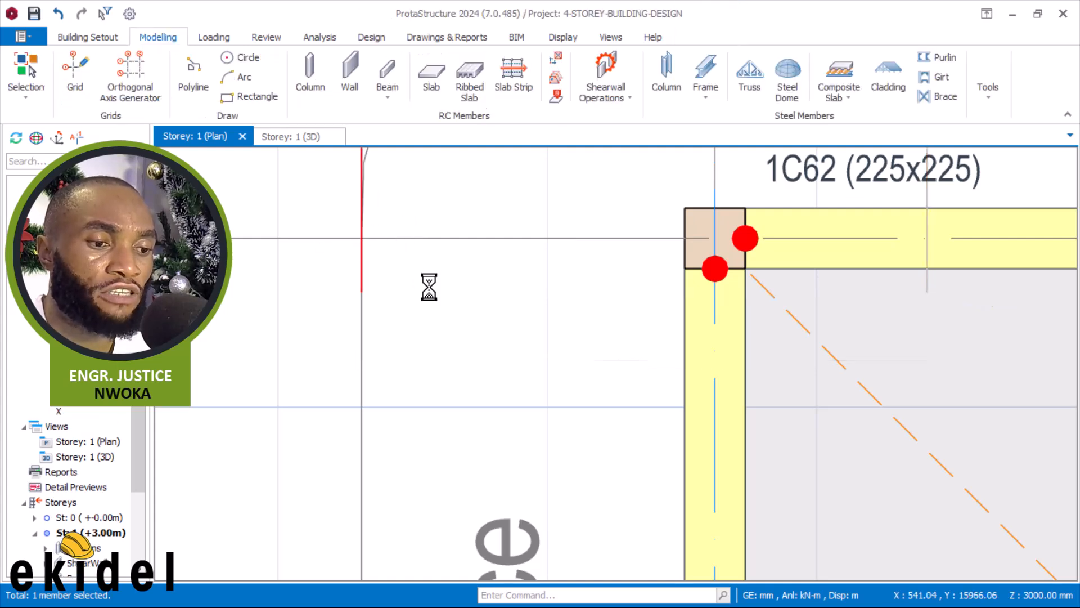
{"action": "scroll", "coordinate": [408, 322], "scroll_direction": "down", "scroll_amount": 1}
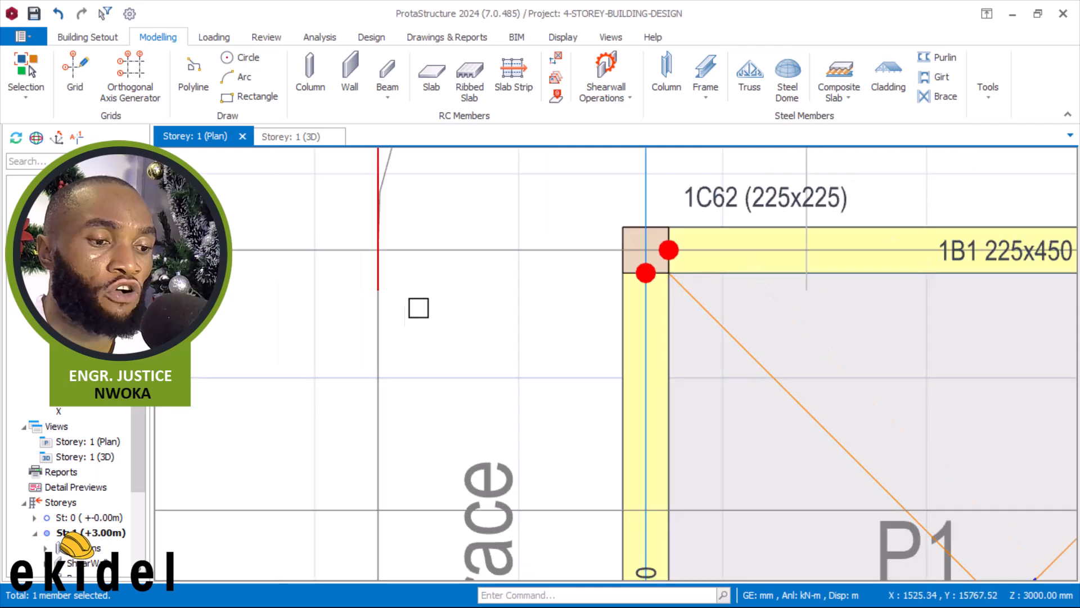
Stretch the outer vertical terrace-edge axis about 4074 mm downward so it runs past the terrace's lower edge beside column 1C57
{"action": "right_click", "coordinate": [443, 217]}
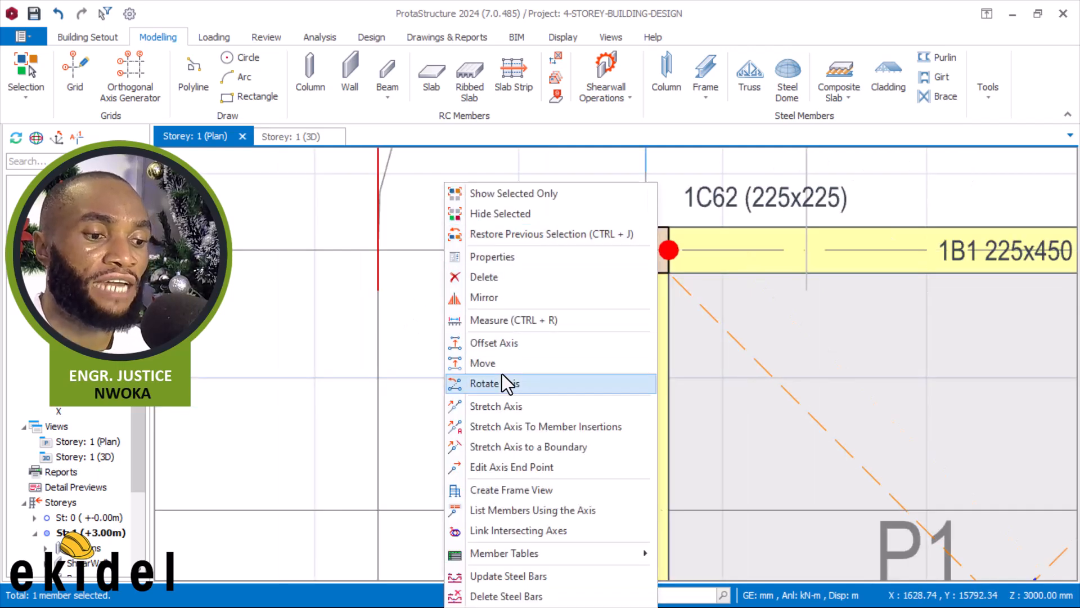
{"action": "left_click", "coordinate": [508, 405]}
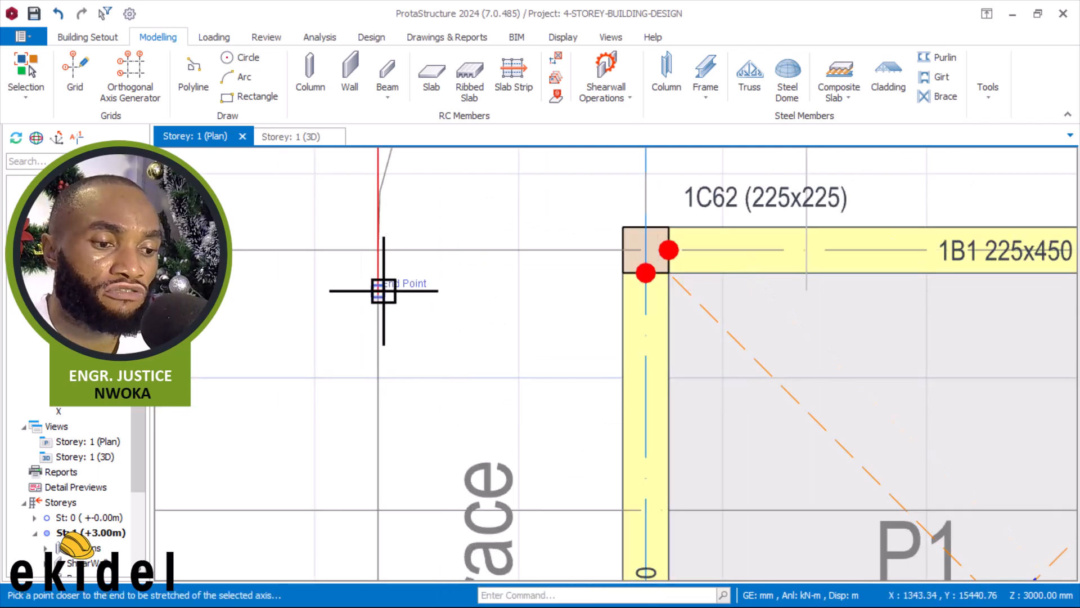
{"action": "scroll", "coordinate": [421, 225], "scroll_direction": "down", "scroll_amount": 5}
{"action": "scroll", "coordinate": [410, 374], "scroll_direction": "up", "scroll_amount": 3}
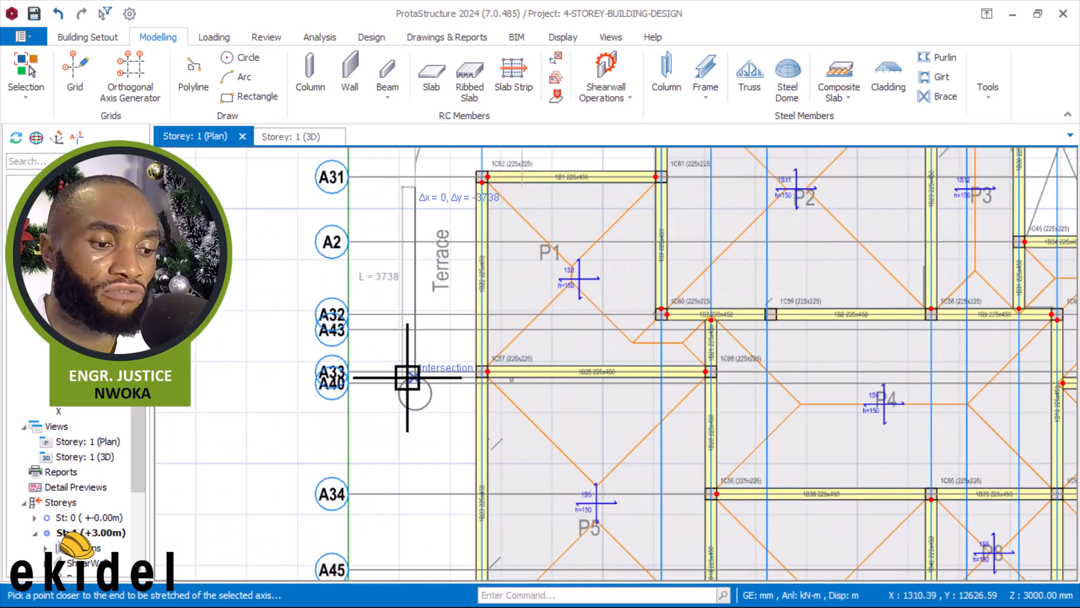
{"action": "left_click", "coordinate": [416, 398]}
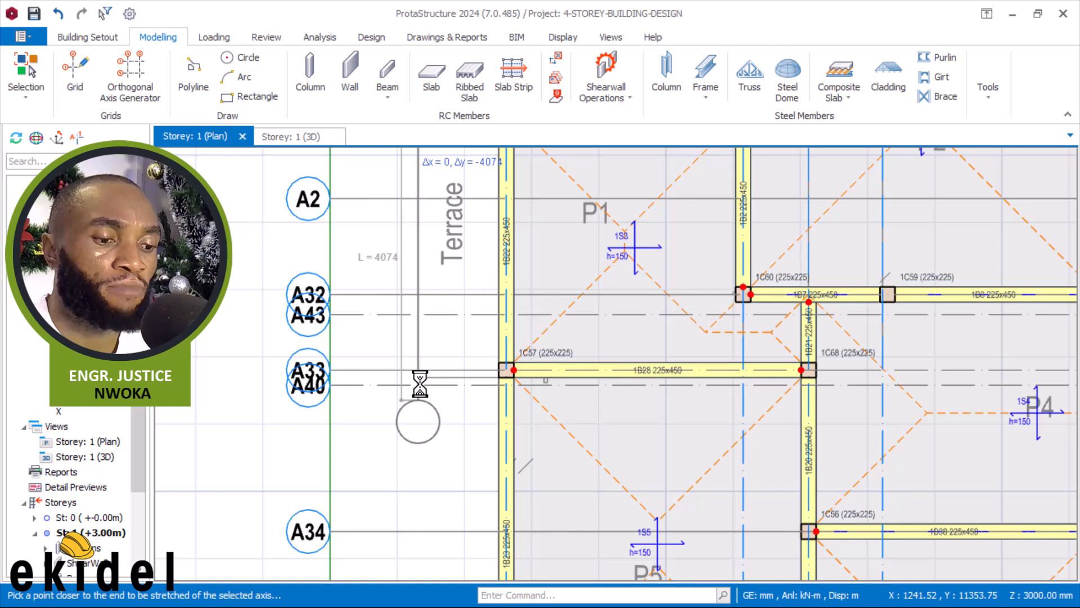
{"action": "left_click", "coordinate": [424, 376]}
{"action": "scroll", "coordinate": [419, 376], "scroll_direction": "up", "scroll_amount": 3}
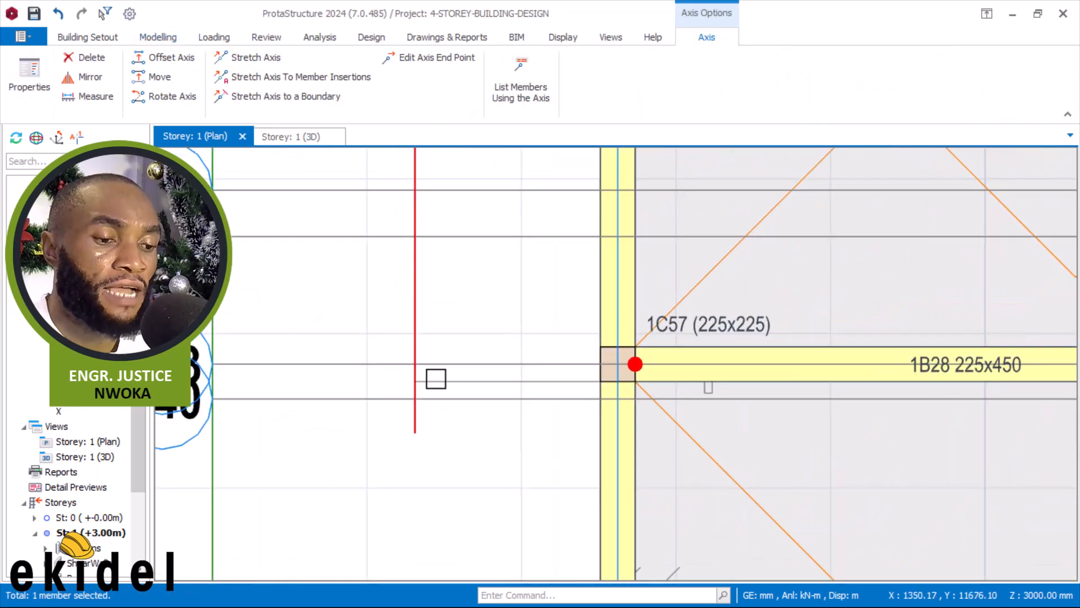
{"action": "scroll", "coordinate": [434, 379], "scroll_direction": "down", "scroll_amount": 4}
{"action": "middle_click_drag", "start_coordinate": [440, 265], "coordinate": [422, 438]}
{"action": "key", "text": "Escape"}
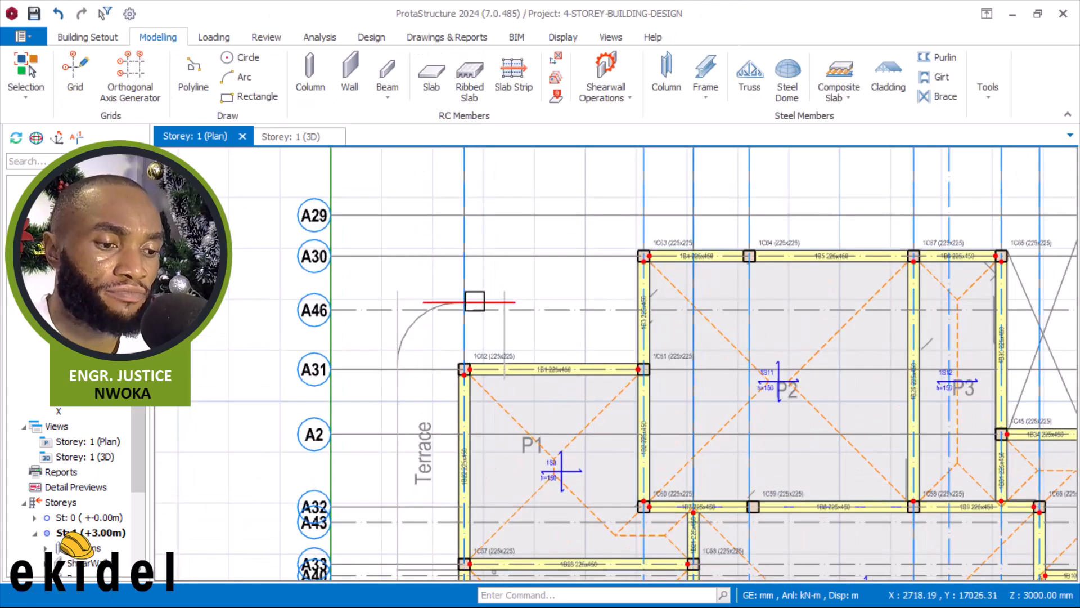
Copy the horizontal hidden axis from the terrace's upper edge 5250 mm down to the lower edge line beside column 1C57
{"action": "left_click", "coordinate": [477, 303]}
{"action": "right_click", "coordinate": [478, 302]}
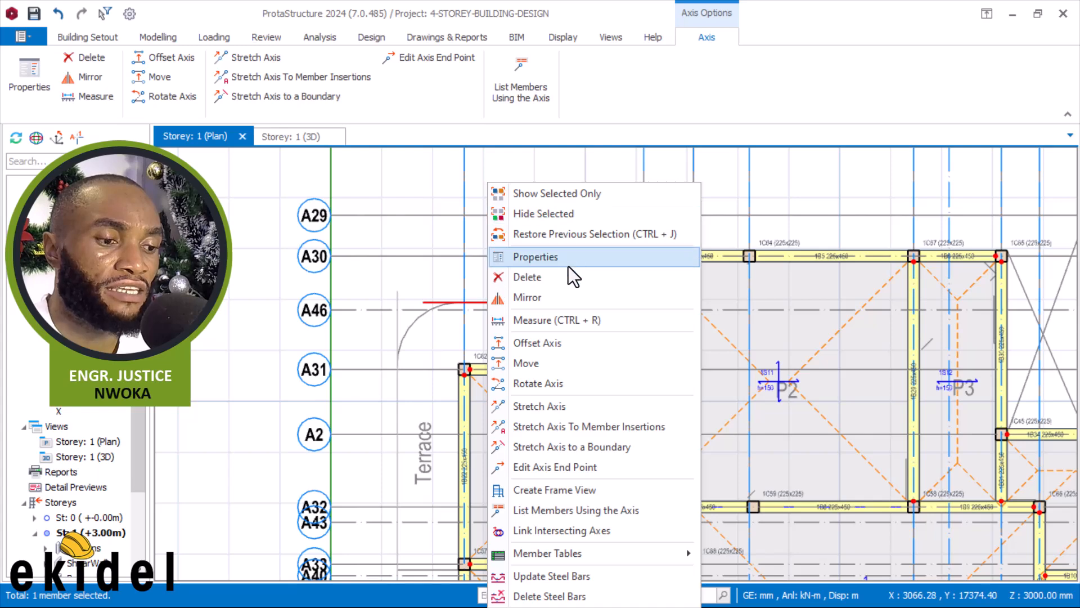
{"action": "left_click", "coordinate": [556, 364]}
{"action": "left_click", "coordinate": [423, 302]}
{"action": "scroll", "coordinate": [483, 202], "scroll_direction": "down", "scroll_amount": 5}
{"action": "scroll", "coordinate": [468, 357], "scroll_direction": "up", "scroll_amount": 11}
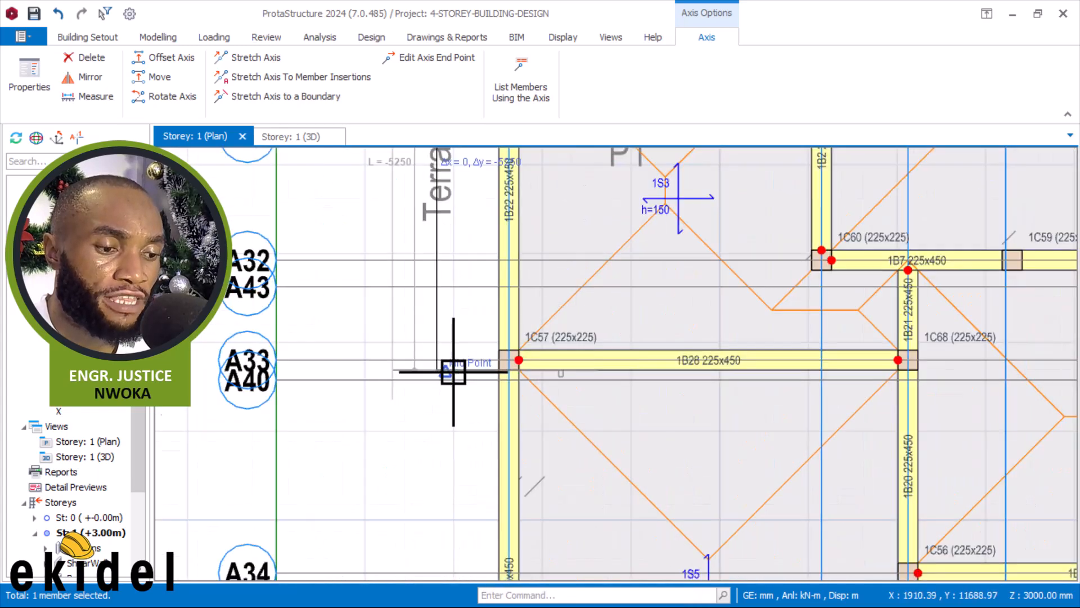
{"action": "scroll", "coordinate": [439, 375], "scroll_direction": "up", "scroll_amount": 3}
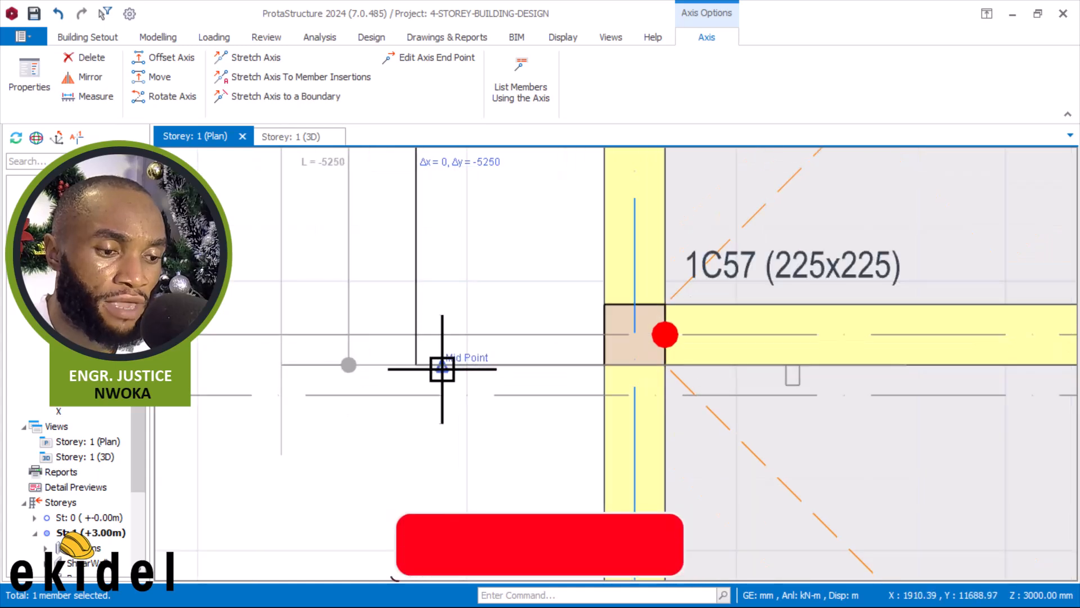
{"action": "left_click", "coordinate": [445, 368]}
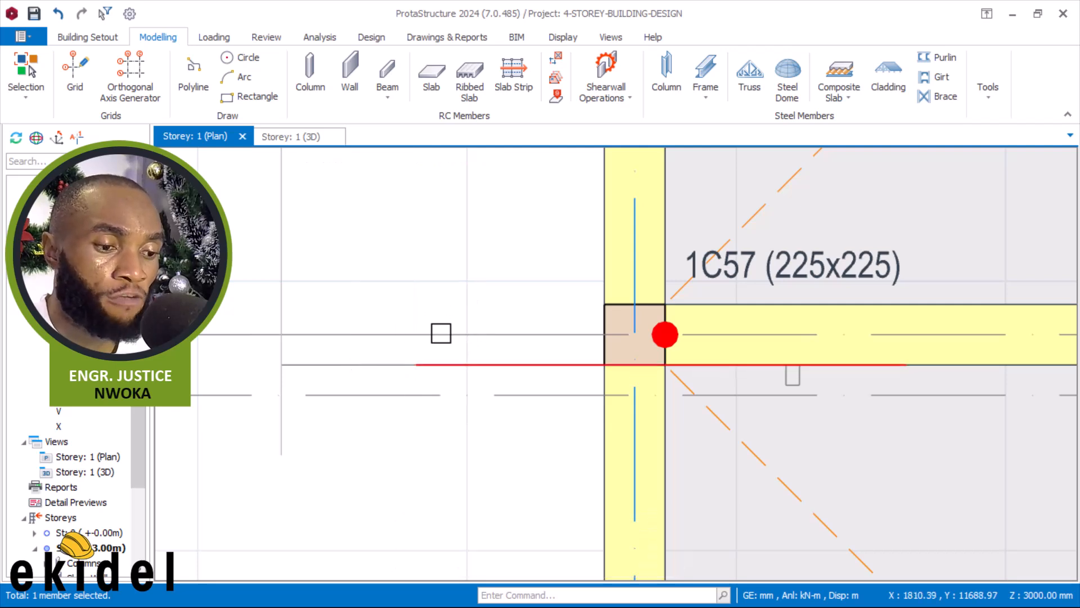
Stretch the lower horizontal axis about 795 mm outward from column 1C57 so it crosses the outer vertical terrace-edge axis
{"action": "right_click", "coordinate": [475, 363]}
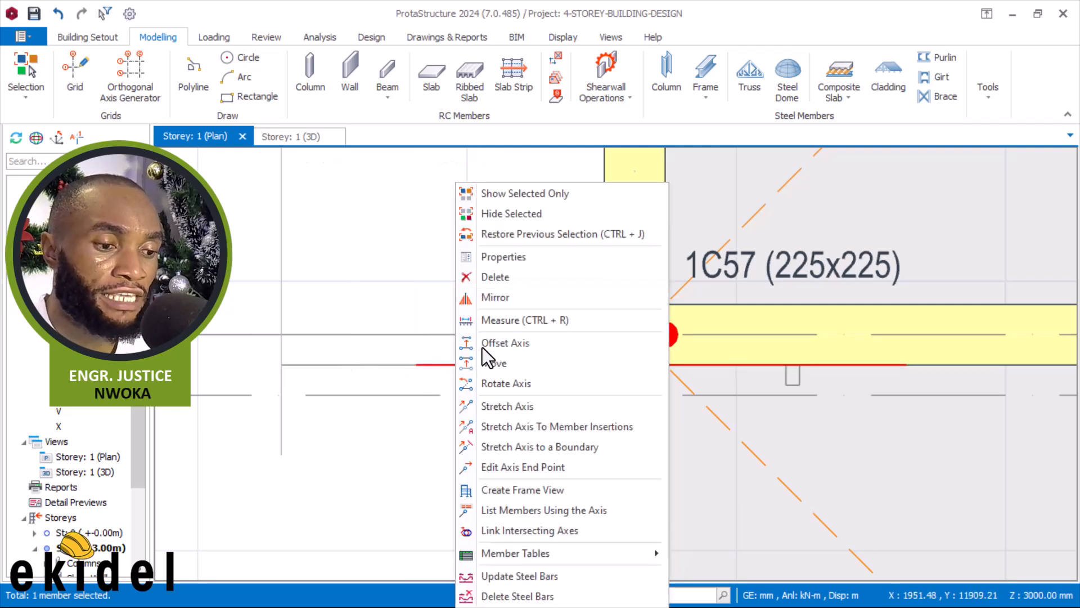
{"action": "left_click", "coordinate": [521, 408]}
{"action": "scroll", "coordinate": [421, 370], "scroll_direction": "down", "scroll_amount": 2}
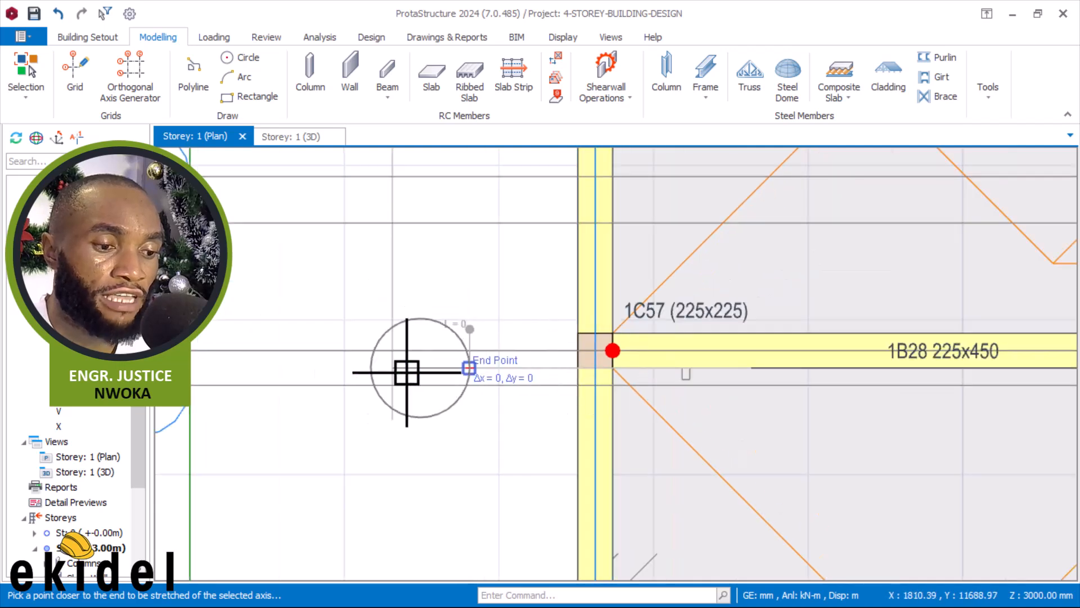
{"action": "scroll", "coordinate": [348, 368], "scroll_direction": "up", "scroll_amount": 1}
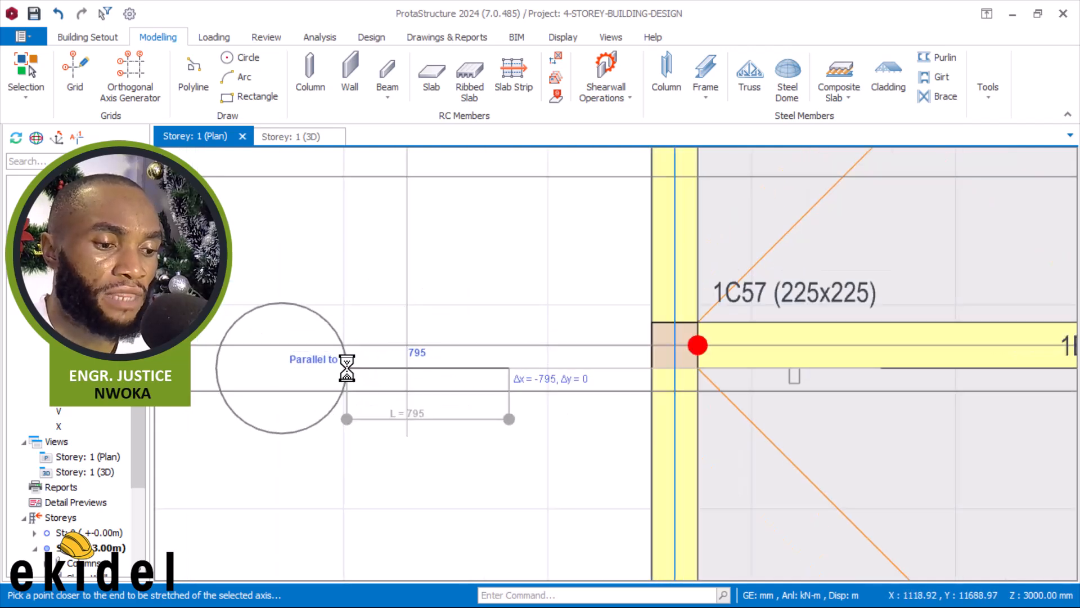
{"action": "left_click", "coordinate": [348, 369]}
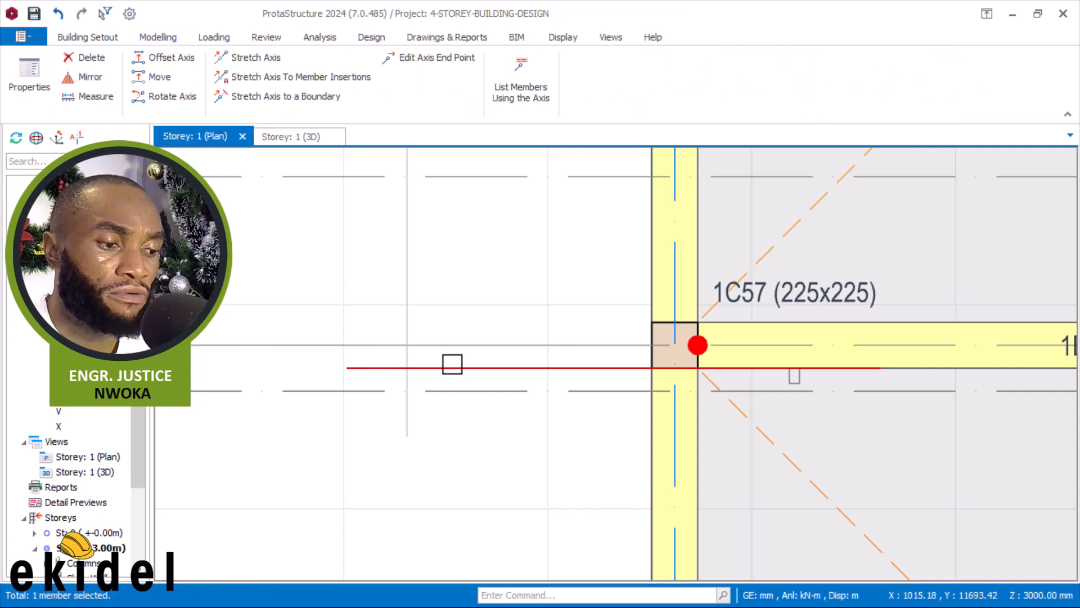
{"action": "scroll", "coordinate": [583, 362], "scroll_direction": "down", "scroll_amount": 1}
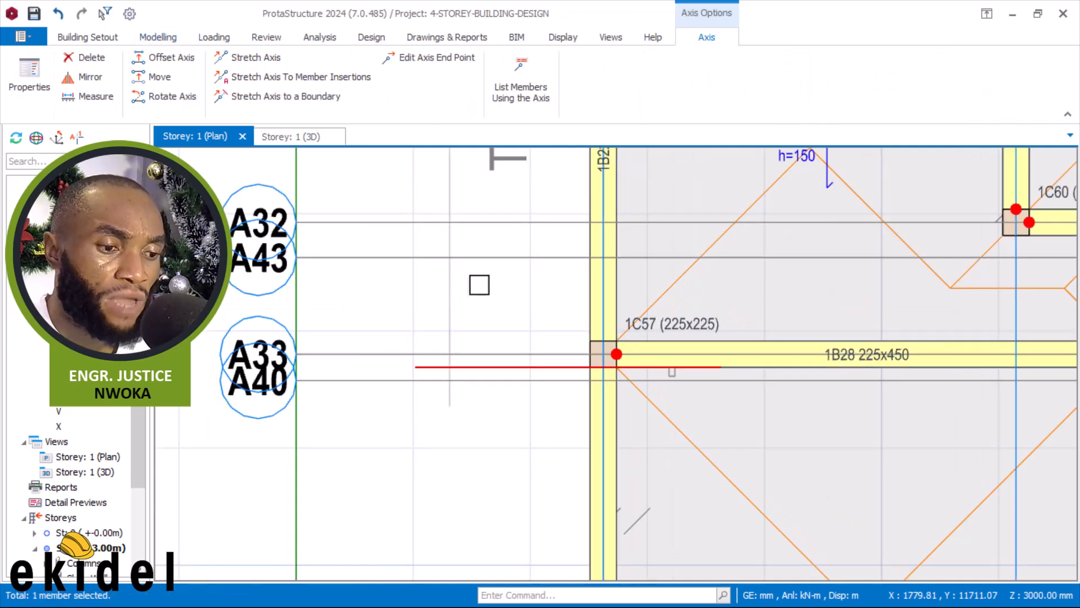
Select the four straight hidden axes around the terrace to check the balcony outline, and clear the selection
{"action": "middle_click_drag", "start_coordinate": [478, 286], "coordinate": [453, 369]}
{"action": "scroll", "coordinate": [441, 383], "scroll_direction": "down", "scroll_amount": 1}
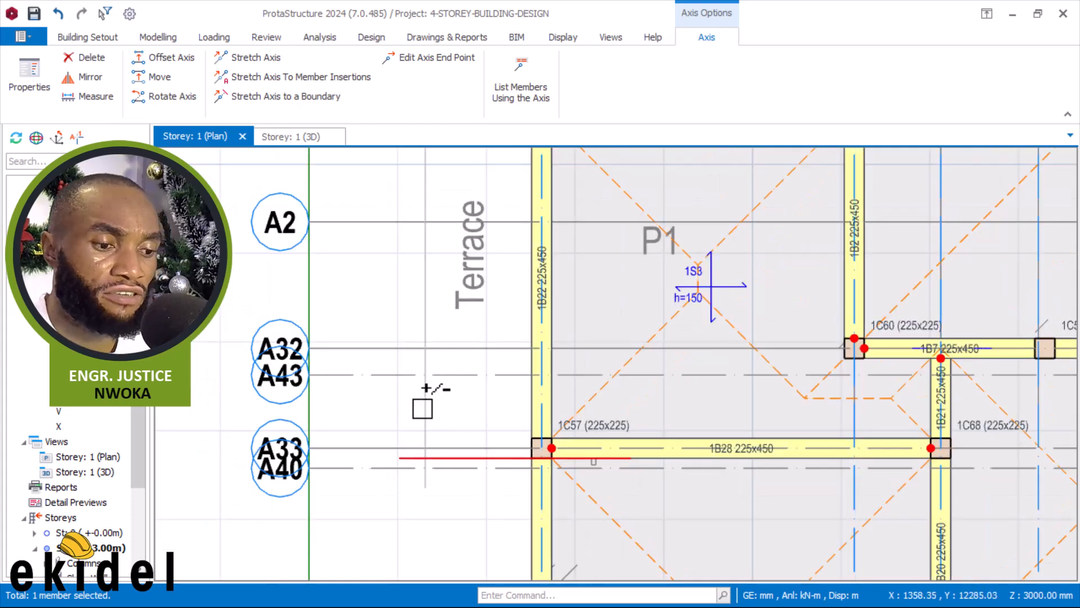
{"action": "left_click", "coordinate": [423, 404], "text": "ctrl"}
{"action": "scroll", "coordinate": [371, 422], "scroll_direction": "down", "scroll_amount": 3}
{"action": "scroll", "coordinate": [489, 223], "scroll_direction": "up", "scroll_amount": 2}
{"action": "scroll", "coordinate": [489, 223], "scroll_direction": "up", "scroll_amount": 1}
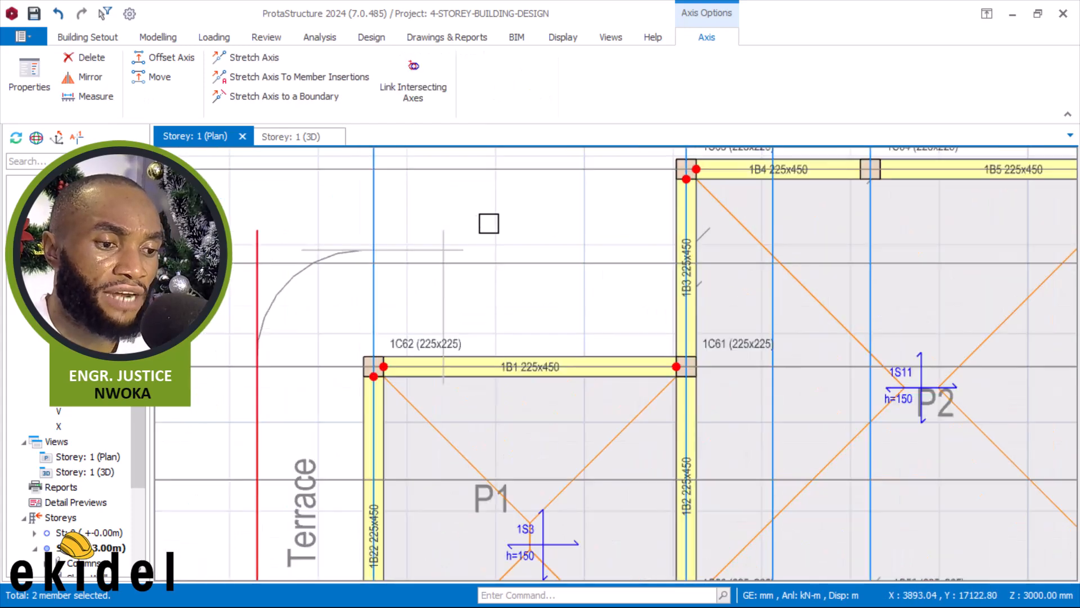
{"action": "left_click", "coordinate": [450, 249], "text": "ctrl"}
{"action": "left_click", "coordinate": [444, 242], "text": "ctrl"}
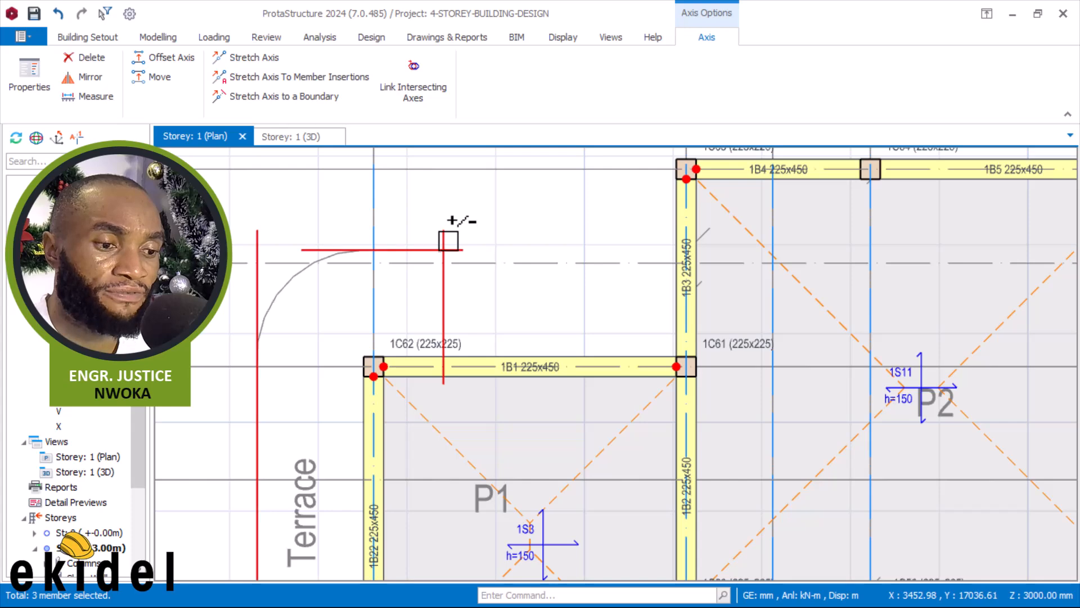
{"action": "scroll", "coordinate": [513, 193], "scroll_direction": "down", "scroll_amount": 2}
{"action": "scroll", "coordinate": [386, 248], "scroll_direction": "up", "scroll_amount": 2}
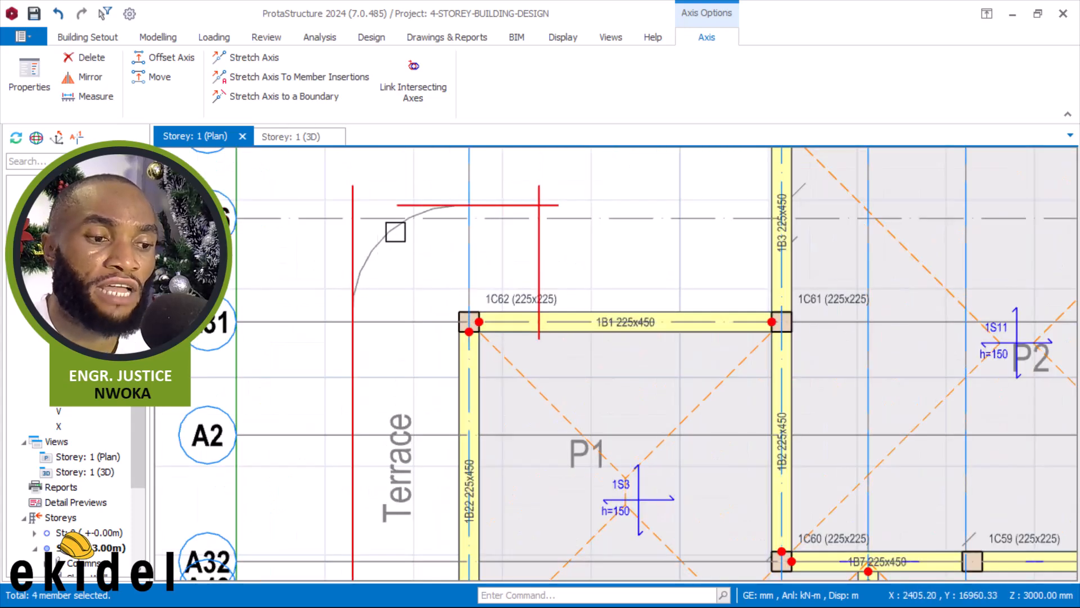
{"action": "key", "text": "Escape"}
Set up a new axis with the arc insertion method as a hidden axis without bubbles at either end
{"action": "middle_click_drag", "start_coordinate": [425, 231], "coordinate": [453, 273]}
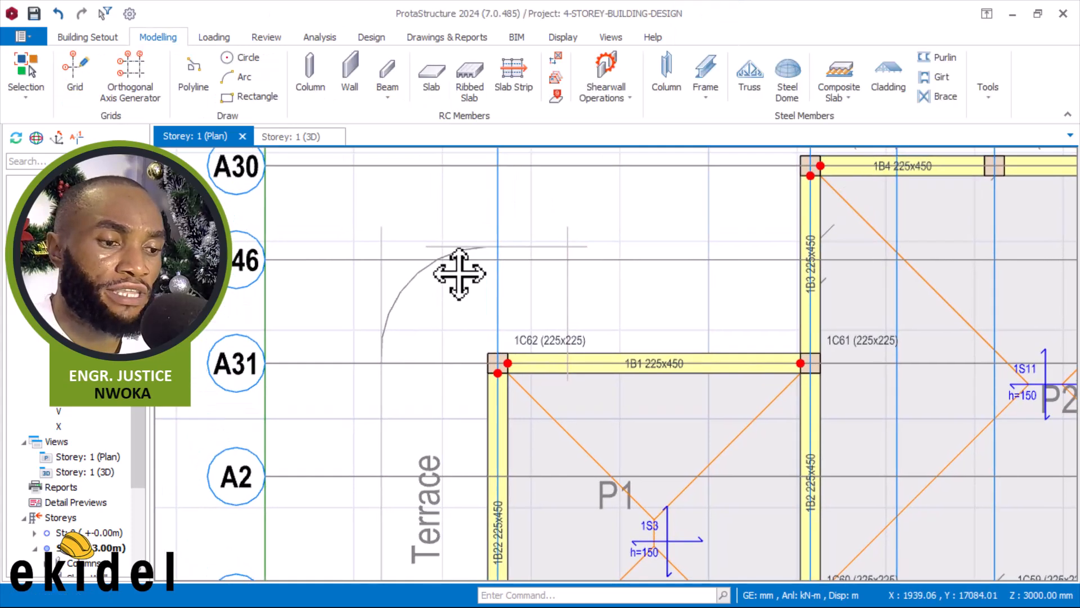
{"action": "left_click", "coordinate": [82, 63]}
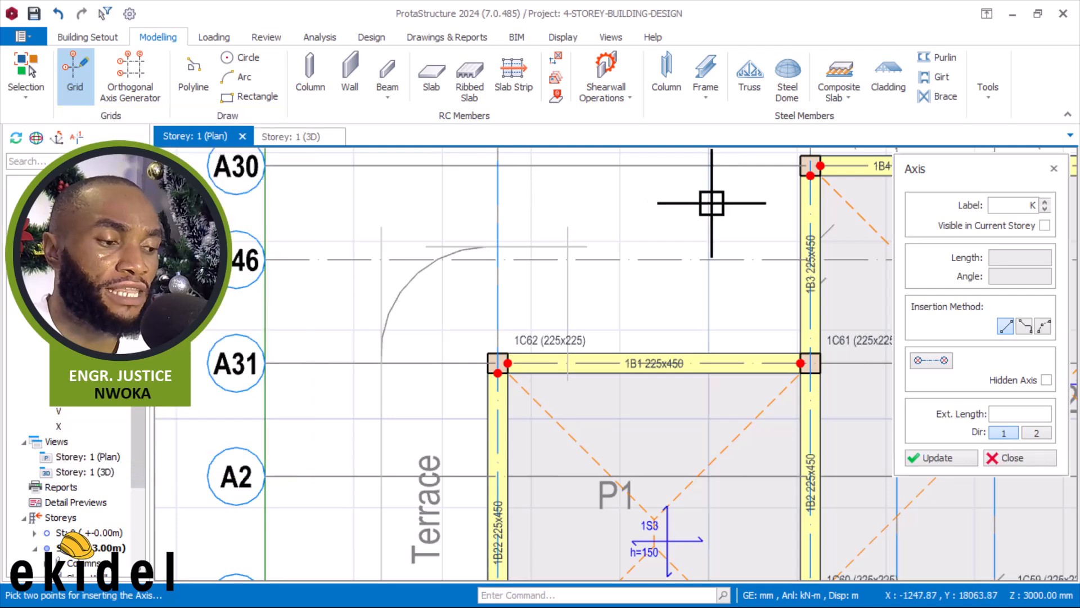
{"action": "left_click", "coordinate": [1044, 328]}
{"action": "left_click", "coordinate": [1047, 380]}
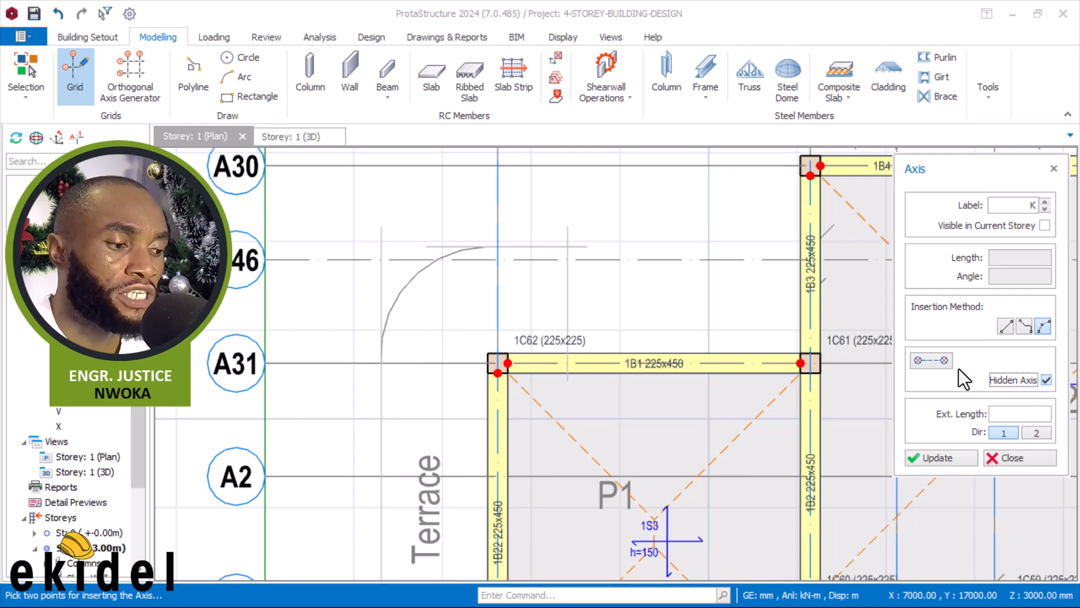
{"action": "left_click", "coordinate": [925, 364]}
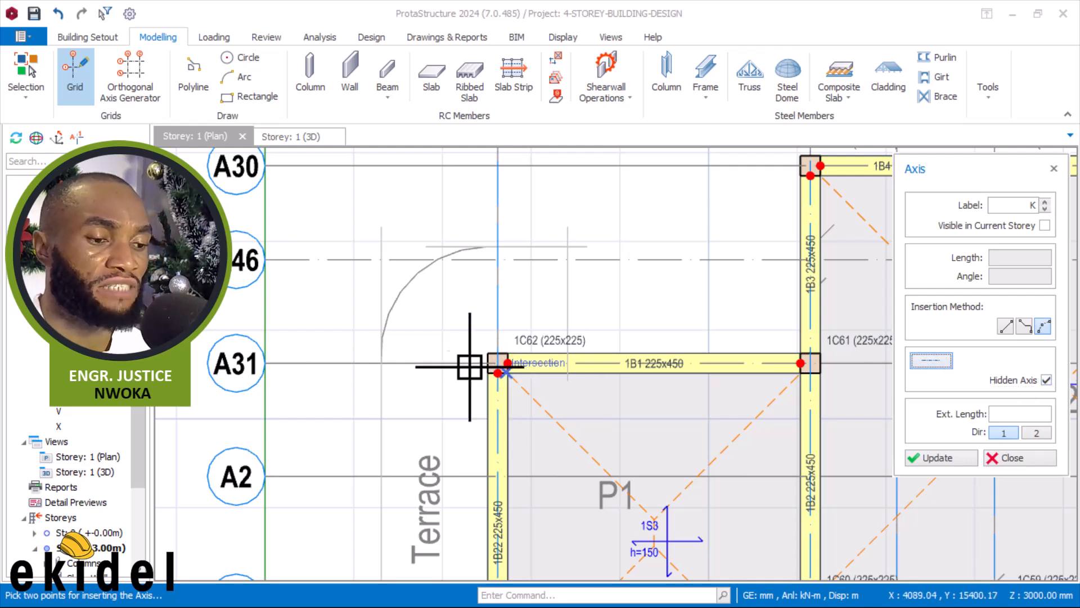
Place the arc axis's end points at the terrace curve's upper end and where axis A31 meets the outer vertical terrace-edge axis
{"action": "scroll", "coordinate": [474, 258], "scroll_direction": "up", "scroll_amount": 3}
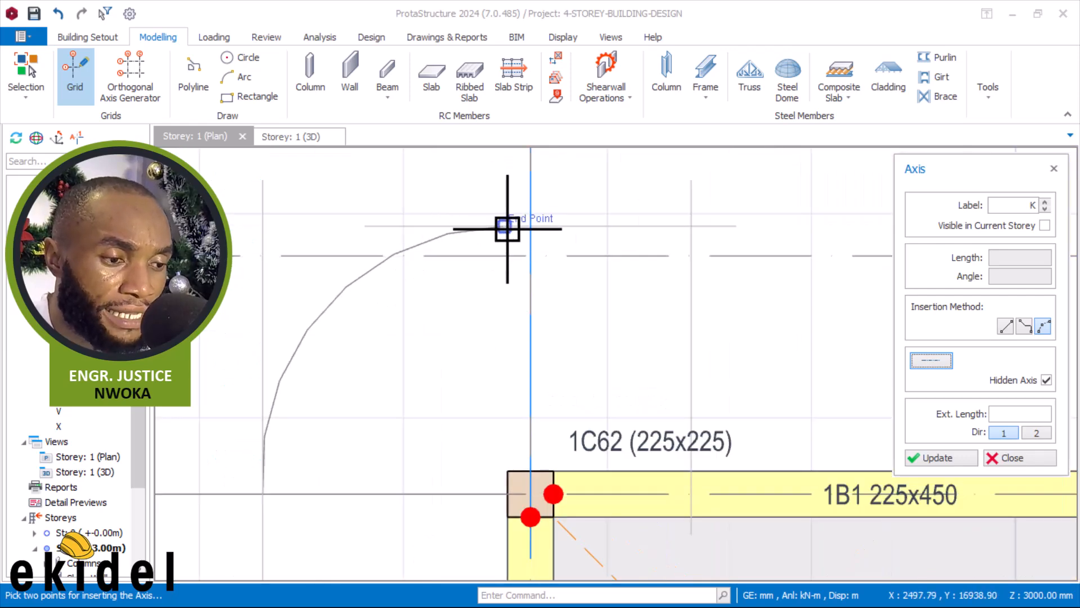
{"action": "left_click", "coordinate": [507, 229]}
{"action": "scroll", "coordinate": [501, 224], "scroll_direction": "up", "scroll_amount": 3}
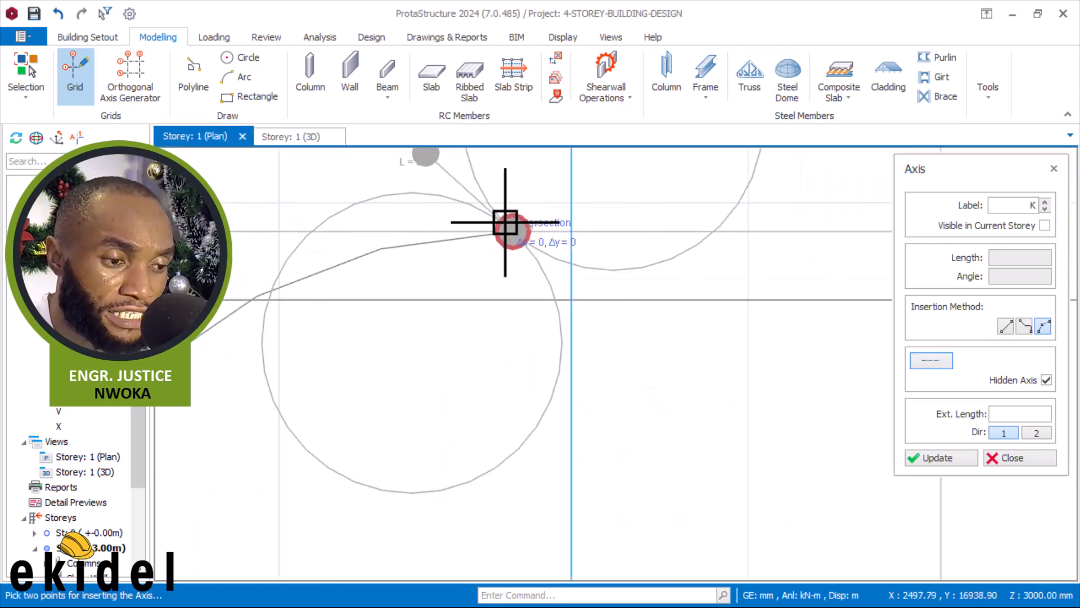
{"action": "scroll", "coordinate": [564, 200], "scroll_direction": "down", "scroll_amount": 4}
{"action": "scroll", "coordinate": [446, 314], "scroll_direction": "down", "scroll_amount": 3}
{"action": "scroll", "coordinate": [446, 306], "scroll_direction": "up", "scroll_amount": 4}
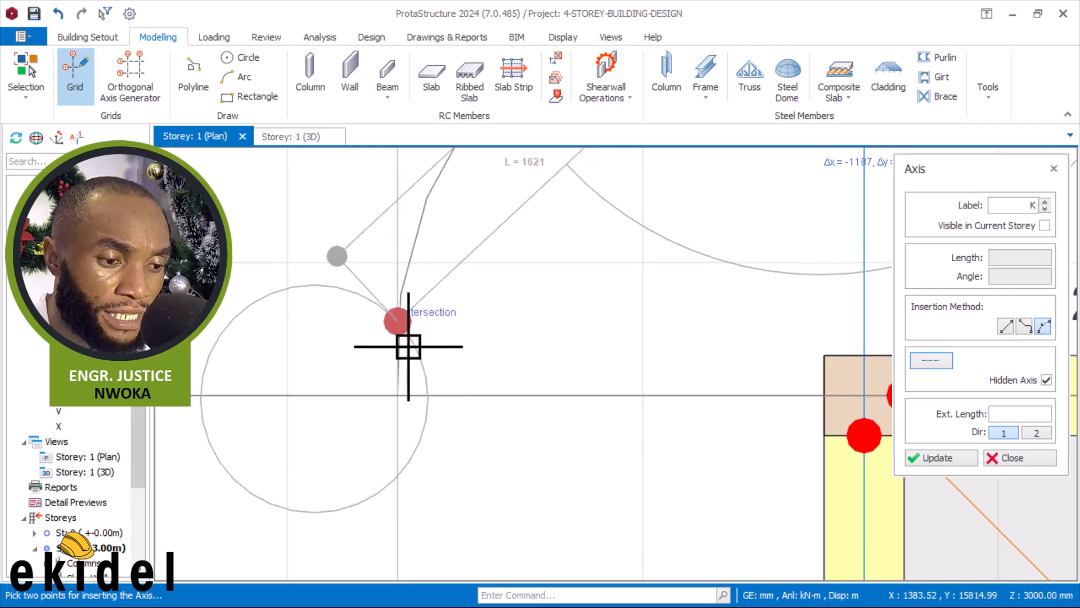
{"action": "scroll", "coordinate": [398, 374], "scroll_direction": "down", "scroll_amount": 3}
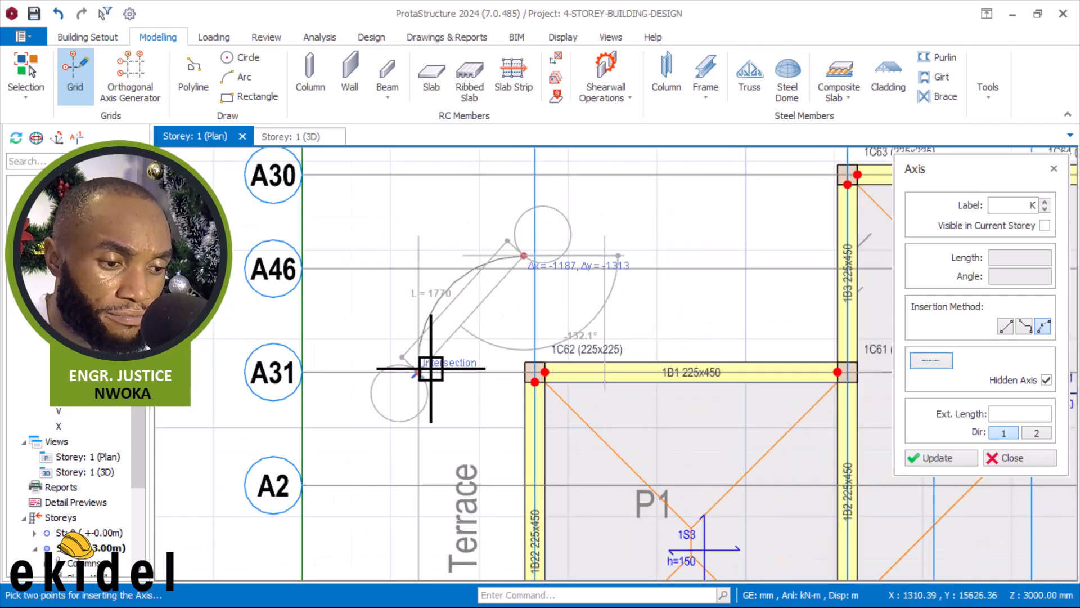
{"action": "scroll", "coordinate": [429, 366], "scroll_direction": "up", "scroll_amount": 2}
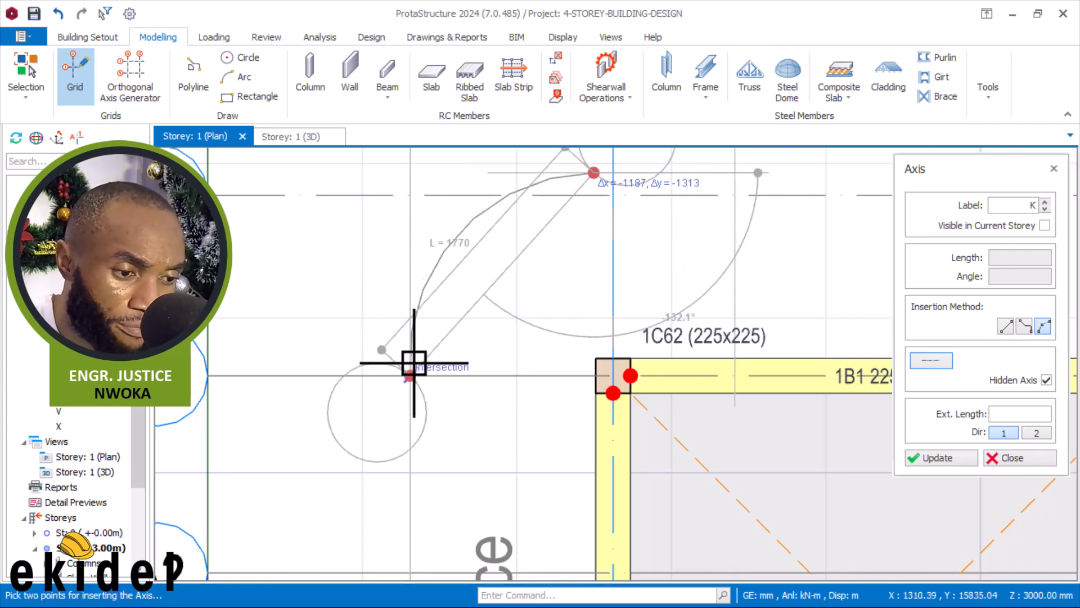
{"action": "left_click", "coordinate": [410, 375]}
Bulge the arc axis outward about 386 mm to the midpoint of the terrace curve, and finish axis insertion
{"action": "scroll", "coordinate": [467, 242], "scroll_direction": "up", "scroll_amount": 2}
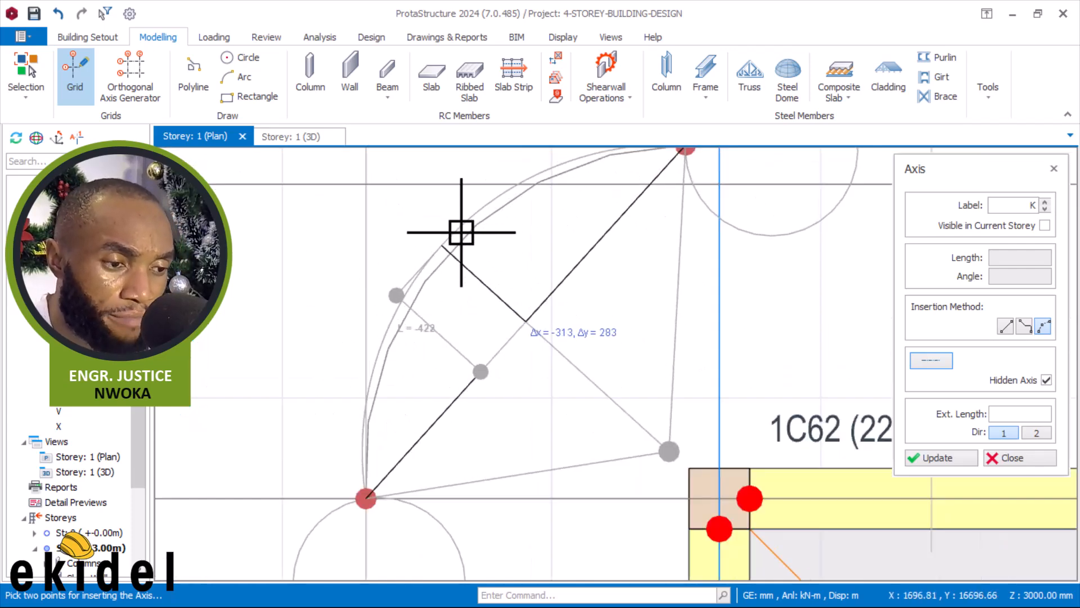
{"action": "scroll", "coordinate": [461, 230], "scroll_direction": "up", "scroll_amount": 2}
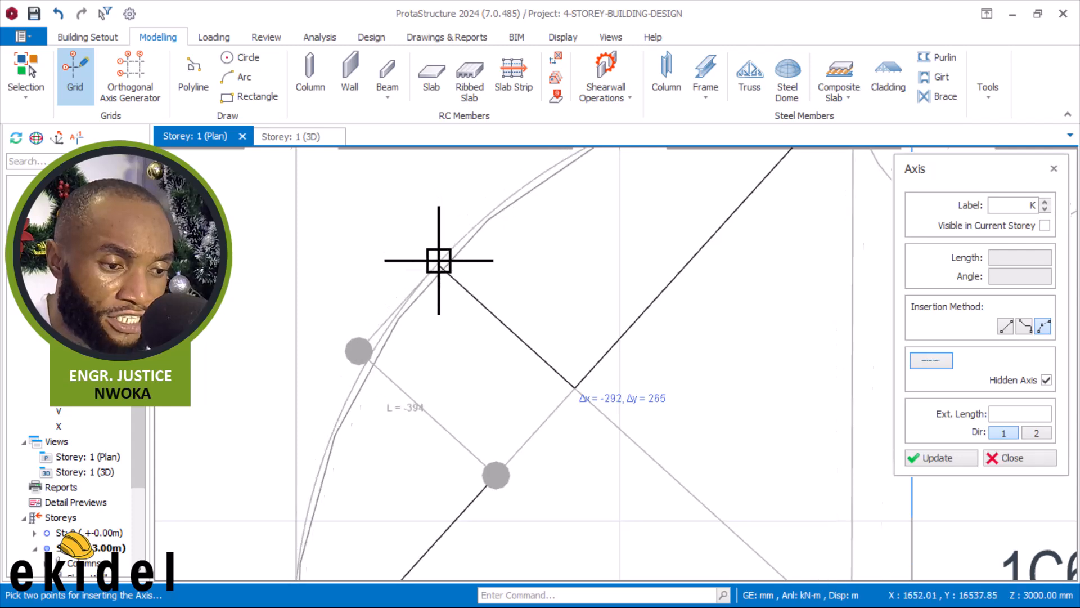
{"action": "scroll", "coordinate": [445, 268], "scroll_direction": "up", "scroll_amount": 3}
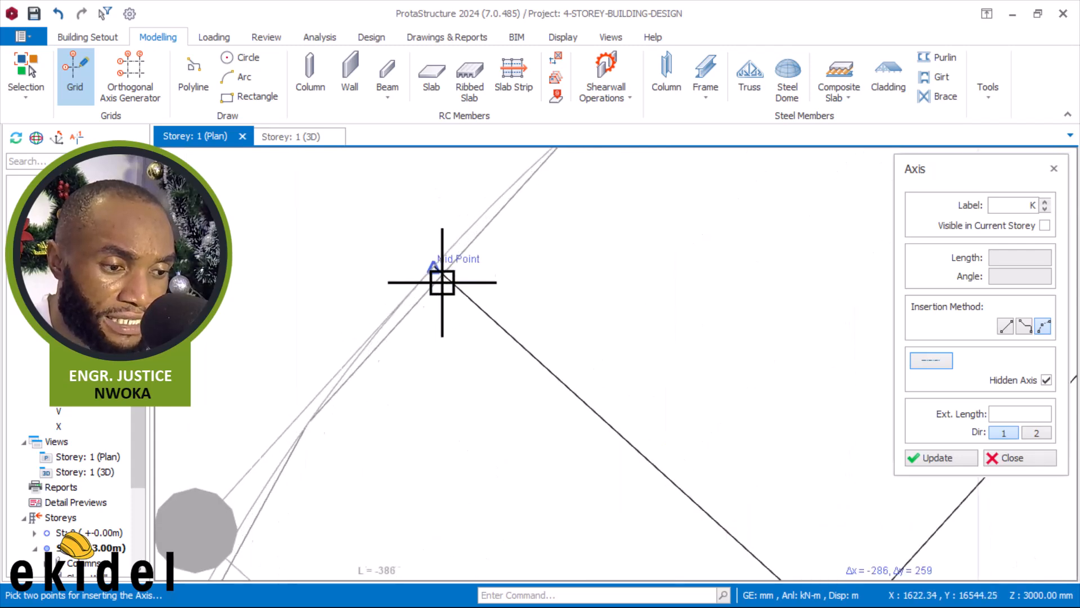
{"action": "scroll", "coordinate": [444, 277], "scroll_direction": "down", "scroll_amount": 3}
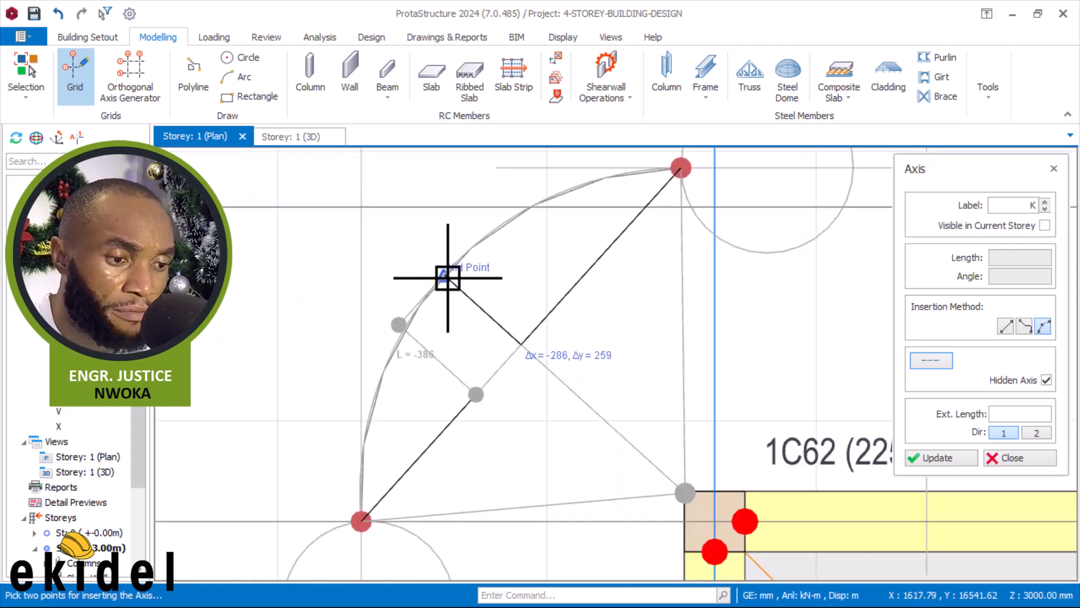
{"action": "scroll", "coordinate": [448, 278], "scroll_direction": "down", "scroll_amount": 1}
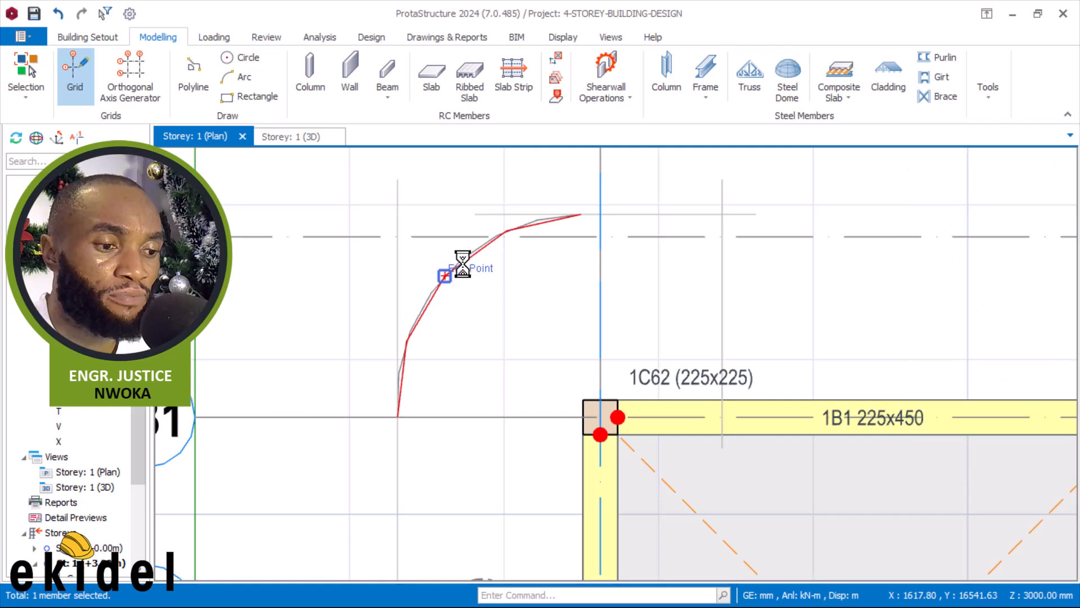
{"action": "scroll", "coordinate": [467, 264], "scroll_direction": "up", "scroll_amount": 1}
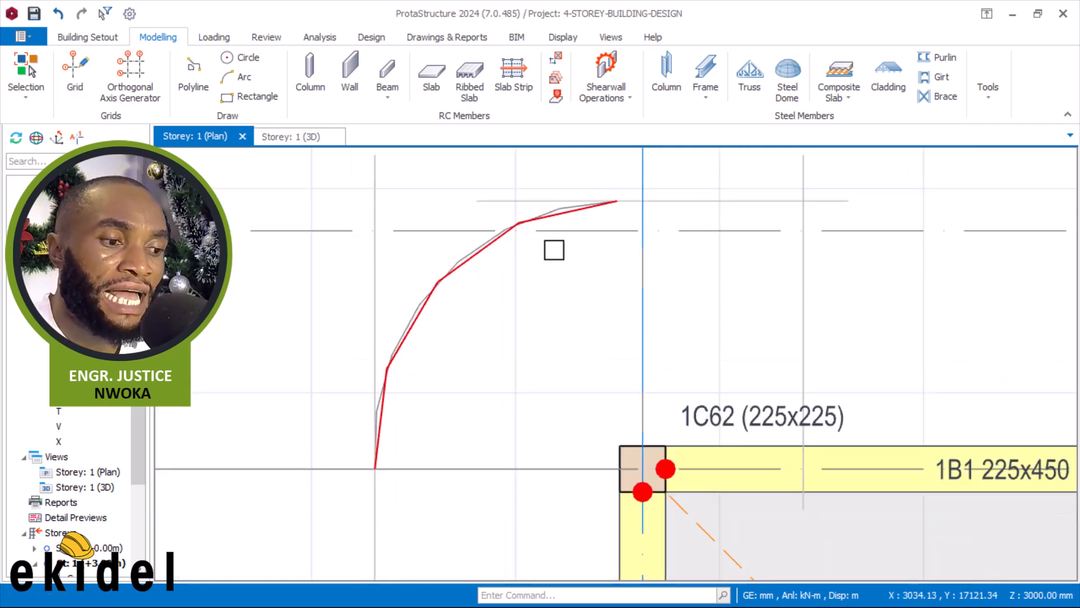
{"action": "scroll", "coordinate": [482, 333], "scroll_direction": "down", "scroll_amount": 1}
{"action": "scroll", "coordinate": [582, 237], "scroll_direction": "down", "scroll_amount": 1}
{"action": "scroll", "coordinate": [580, 238], "scroll_direction": "up", "scroll_amount": 2}
{"action": "scroll", "coordinate": [580, 238], "scroll_direction": "up", "scroll_amount": 1}
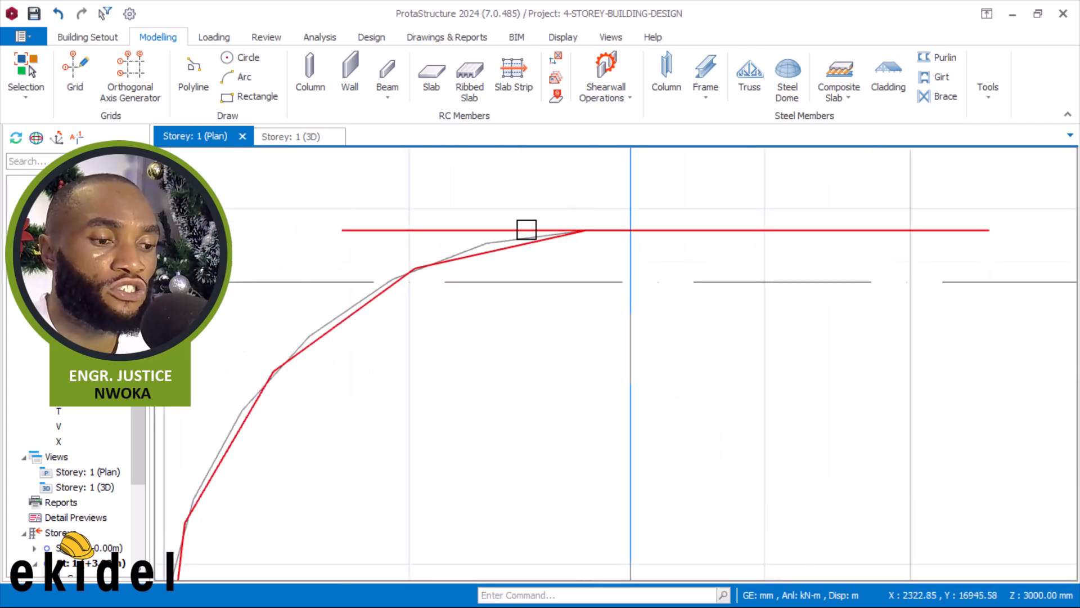
Stretch the arc axis's upper end about 377 mm beyond the horizontal axis at the terrace's upper edge
{"action": "left_click", "coordinate": [525, 230]}
{"action": "scroll", "coordinate": [573, 228], "scroll_direction": "down", "scroll_amount": 2}
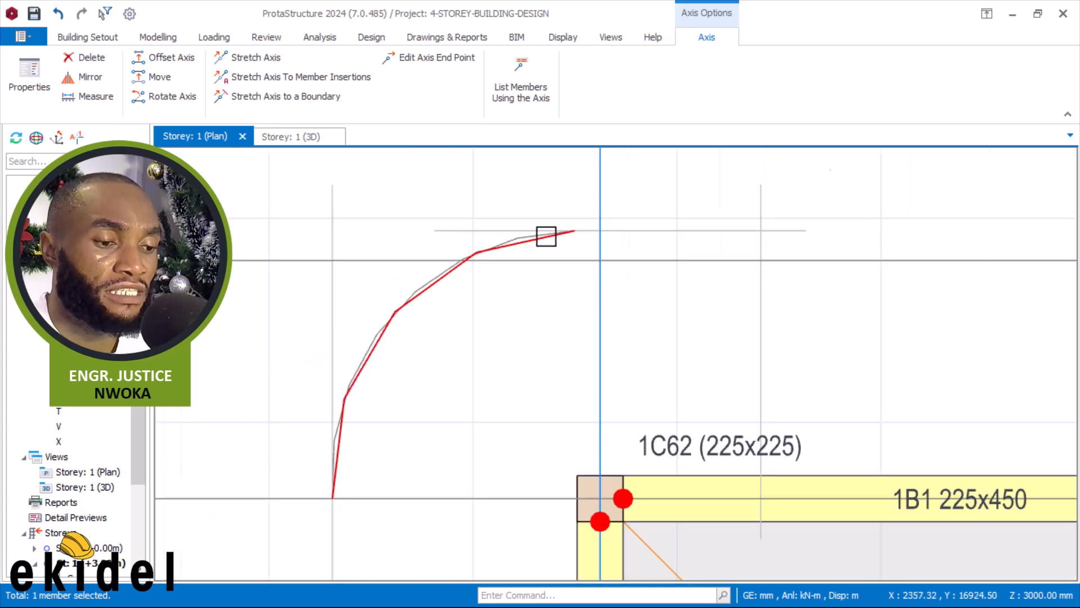
{"action": "middle_click_drag", "start_coordinate": [366, 419], "coordinate": [380, 265]}
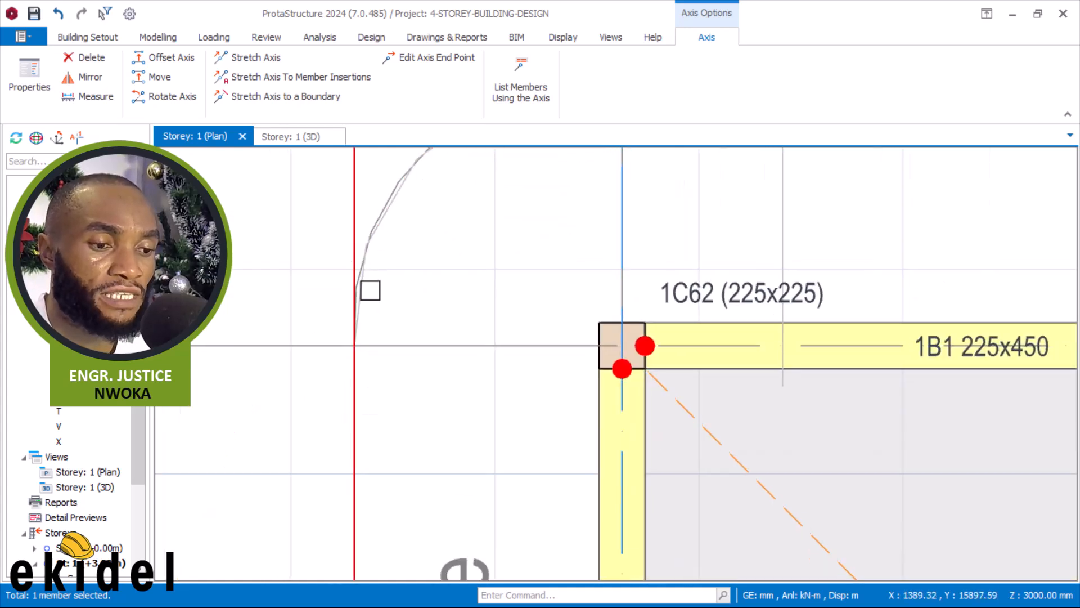
{"action": "scroll", "coordinate": [369, 303], "scroll_direction": "down", "scroll_amount": 2}
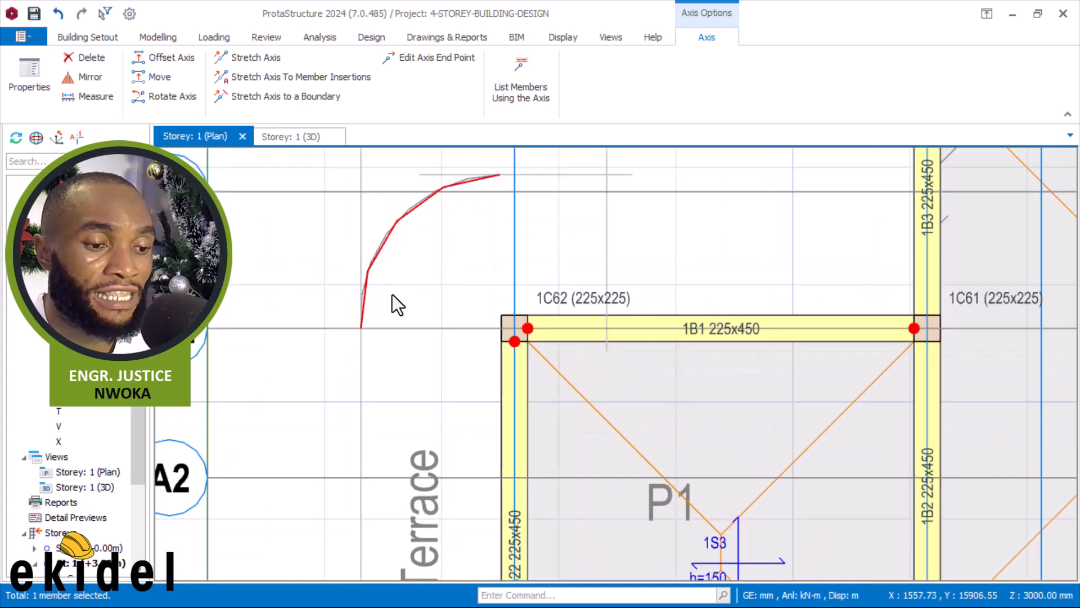
{"action": "scroll", "coordinate": [421, 293], "scroll_direction": "up", "scroll_amount": 2}
{"action": "left_click", "coordinate": [438, 283]}
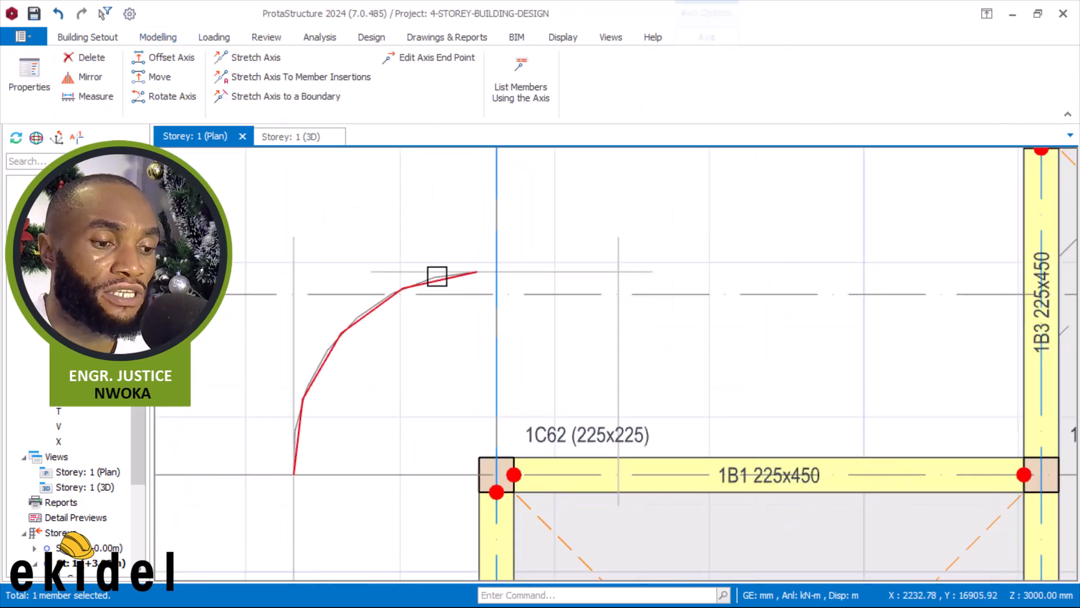
{"action": "scroll", "coordinate": [441, 234], "scroll_direction": "up", "scroll_amount": 1}
{"action": "right_click", "coordinate": [443, 184]}
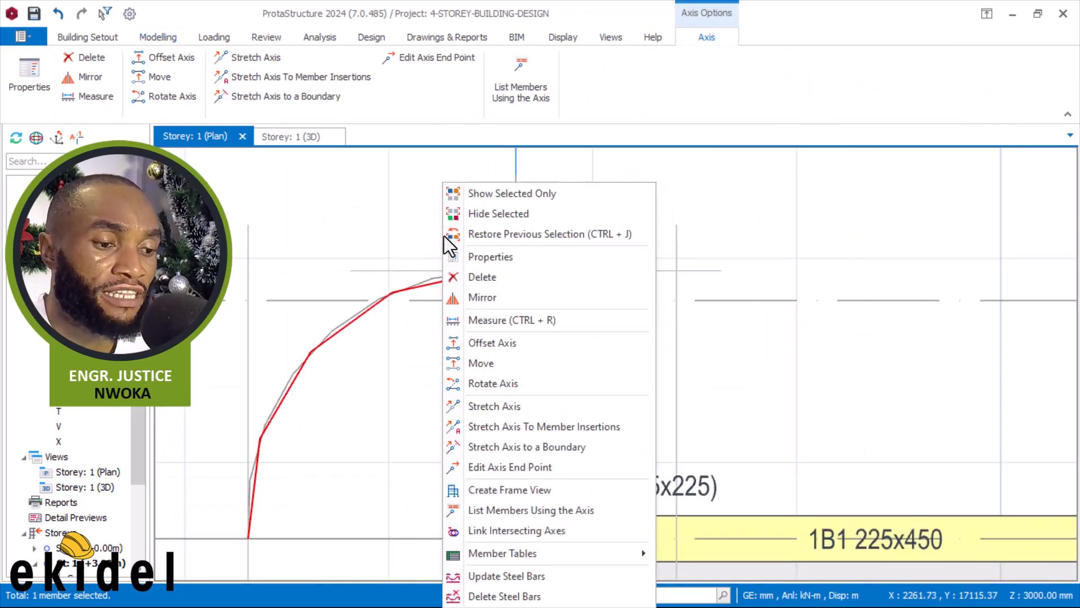
{"action": "left_click", "coordinate": [495, 406]}
{"action": "scroll", "coordinate": [475, 278], "scroll_direction": "up", "scroll_amount": 2}
{"action": "left_click", "coordinate": [470, 287]}
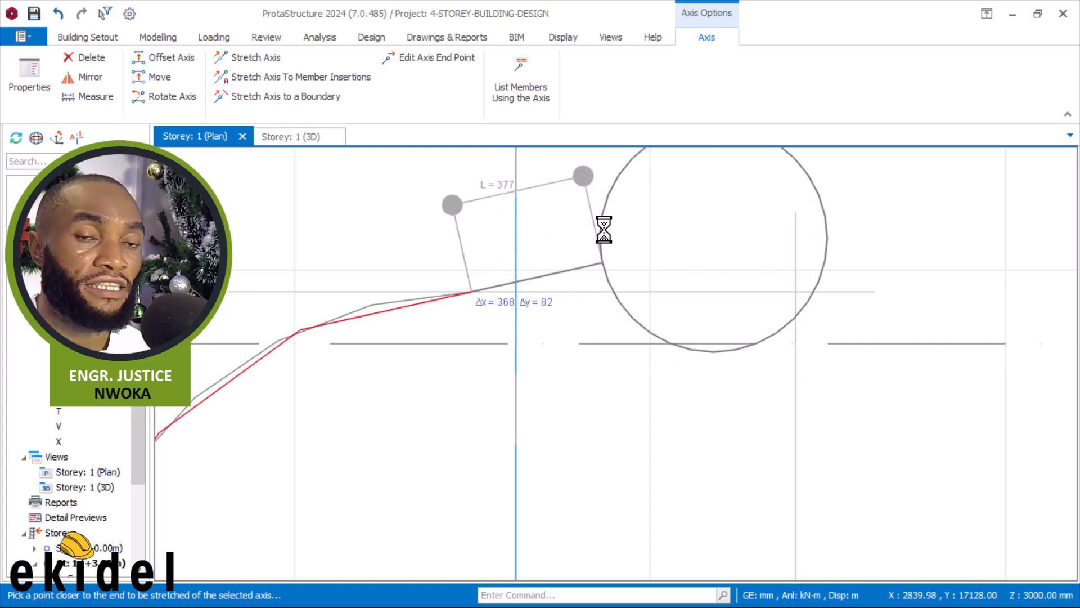
{"action": "scroll", "coordinate": [608, 231], "scroll_direction": "up", "scroll_amount": 2}
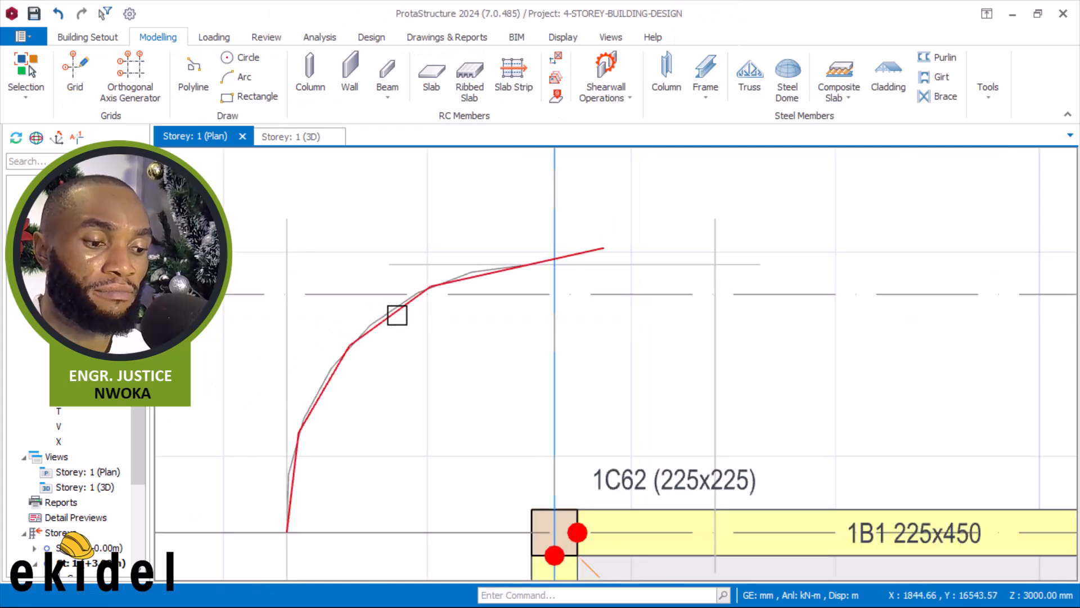
Stretch the arc axis's lower end about 384 mm past axis A31
{"action": "left_click", "coordinate": [396, 315]}
{"action": "right_click", "coordinate": [469, 207]}
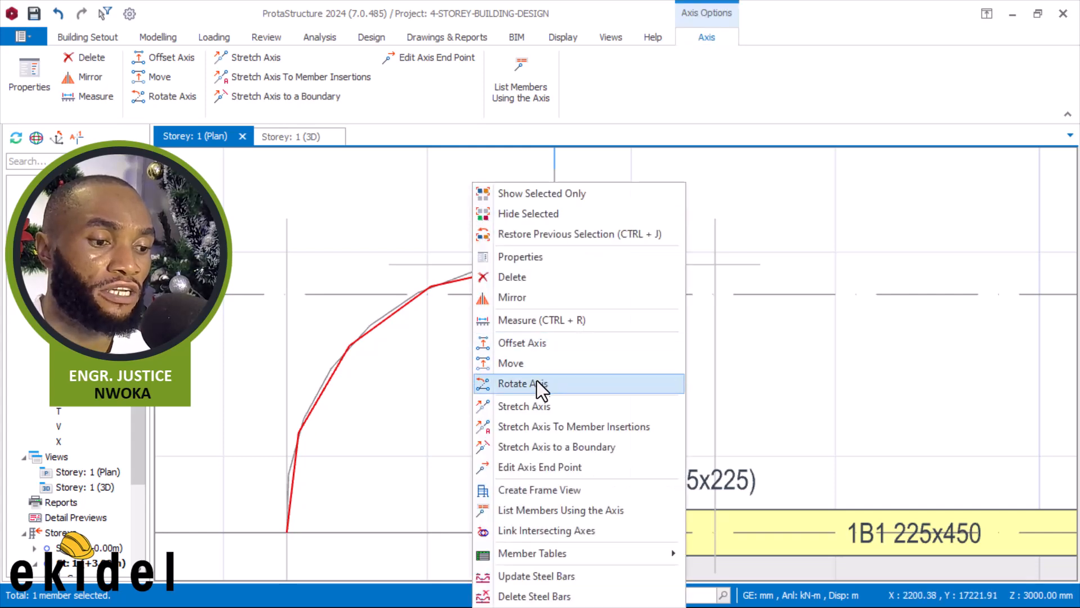
{"action": "left_click", "coordinate": [531, 405]}
{"action": "scroll", "coordinate": [475, 259], "scroll_direction": "up", "scroll_amount": 3}
{"action": "scroll", "coordinate": [393, 372], "scroll_direction": "up", "scroll_amount": 2}
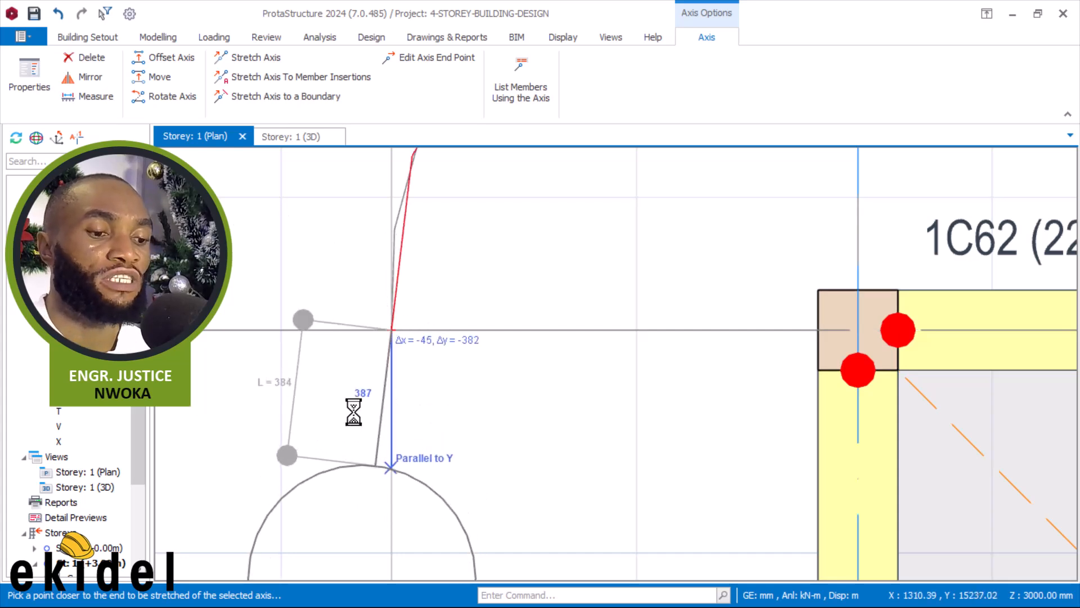
{"action": "left_click", "coordinate": [368, 378]}
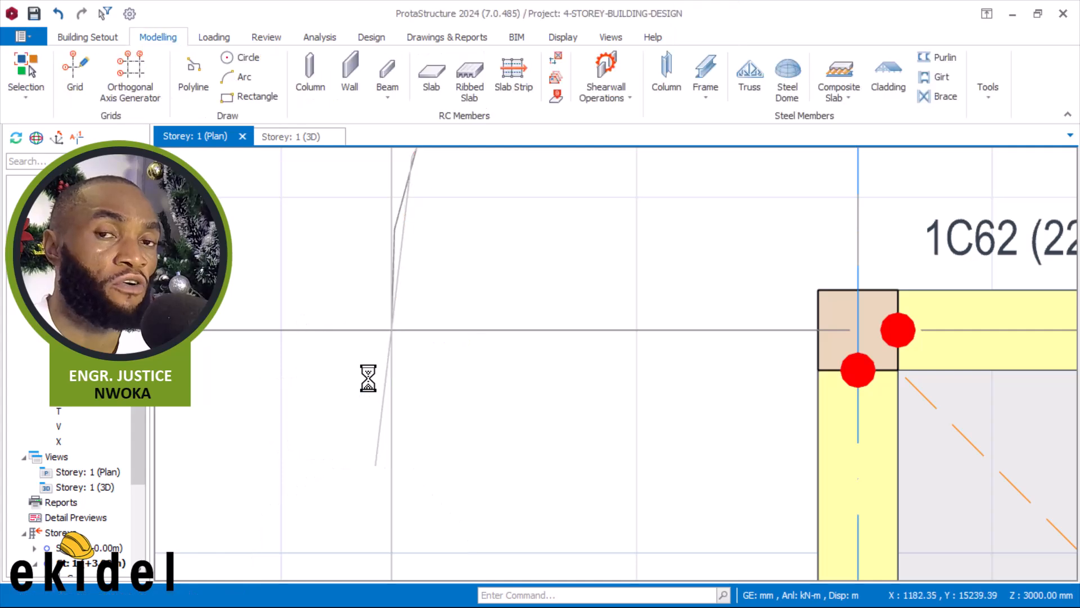
{"action": "scroll", "coordinate": [370, 377], "scroll_direction": "down", "scroll_amount": 3}
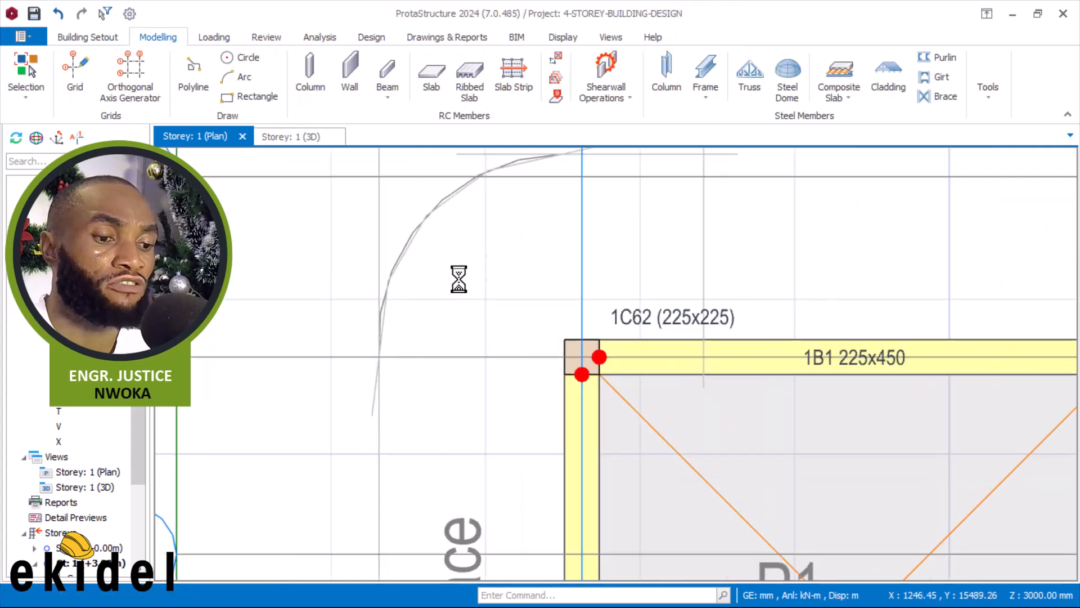
{"action": "scroll", "coordinate": [459, 230], "scroll_direction": "down", "scroll_amount": 2}
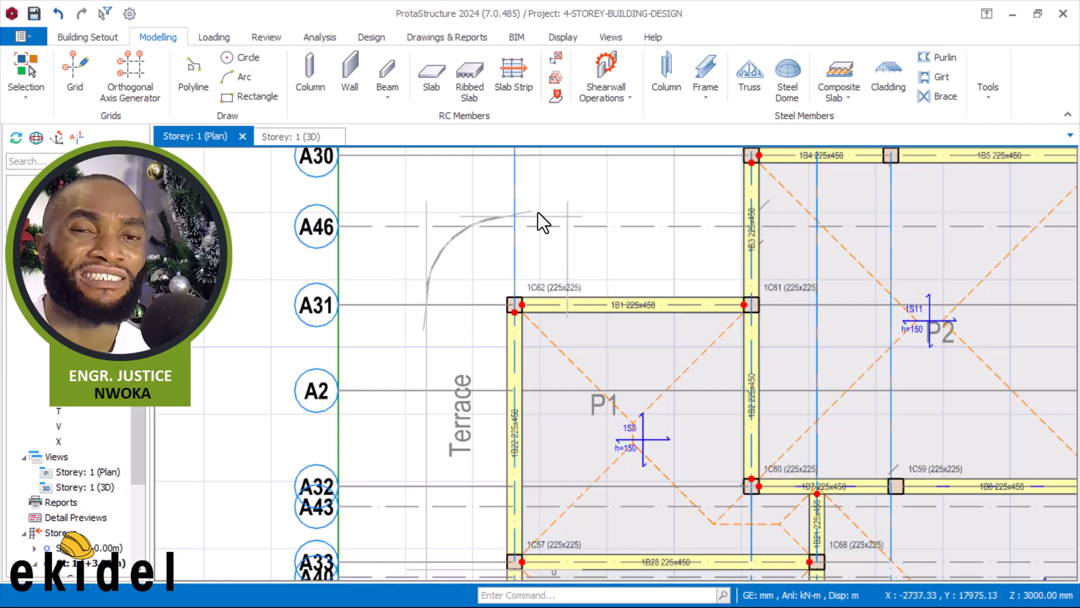
Select the arc axis and the four straight hidden axes around the terrace to check the slab boundary, and clear the selection
{"action": "scroll", "coordinate": [538, 212], "scroll_direction": "up", "scroll_amount": 2}
{"action": "scroll", "coordinate": [541, 195], "scroll_direction": "down", "scroll_amount": 2}
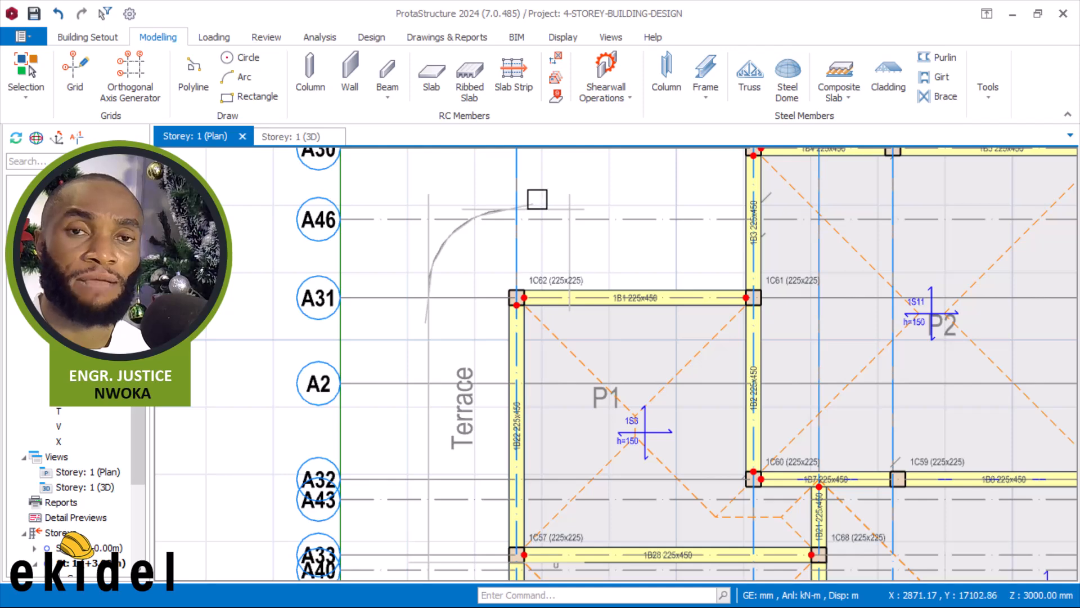
{"action": "scroll", "coordinate": [540, 197], "scroll_direction": "up", "scroll_amount": 1}
{"action": "left_click", "coordinate": [530, 206]}
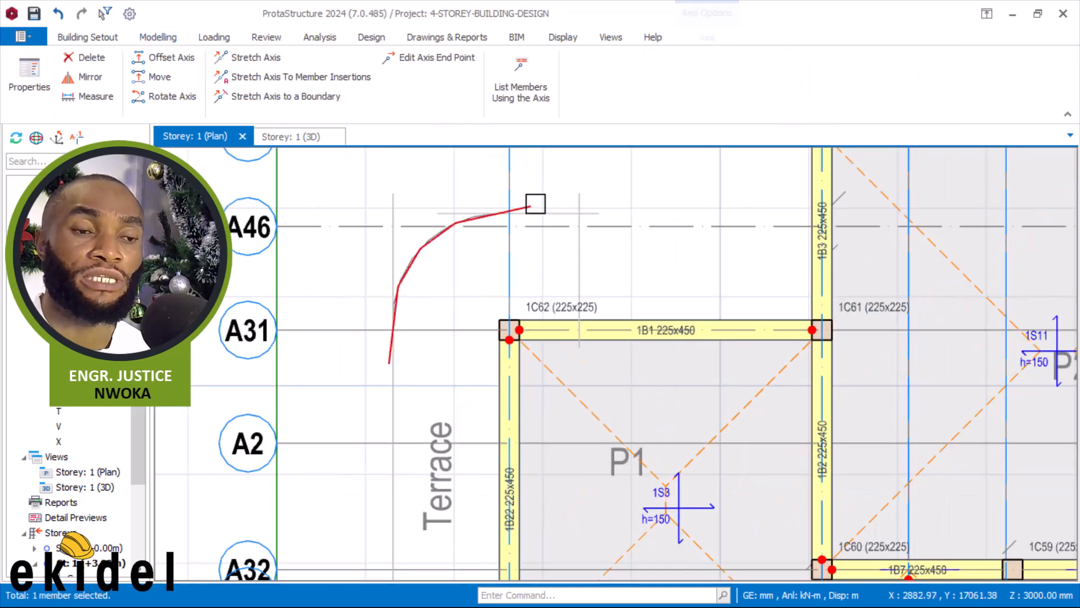
{"action": "scroll", "coordinate": [556, 202], "scroll_direction": "down", "scroll_amount": 2}
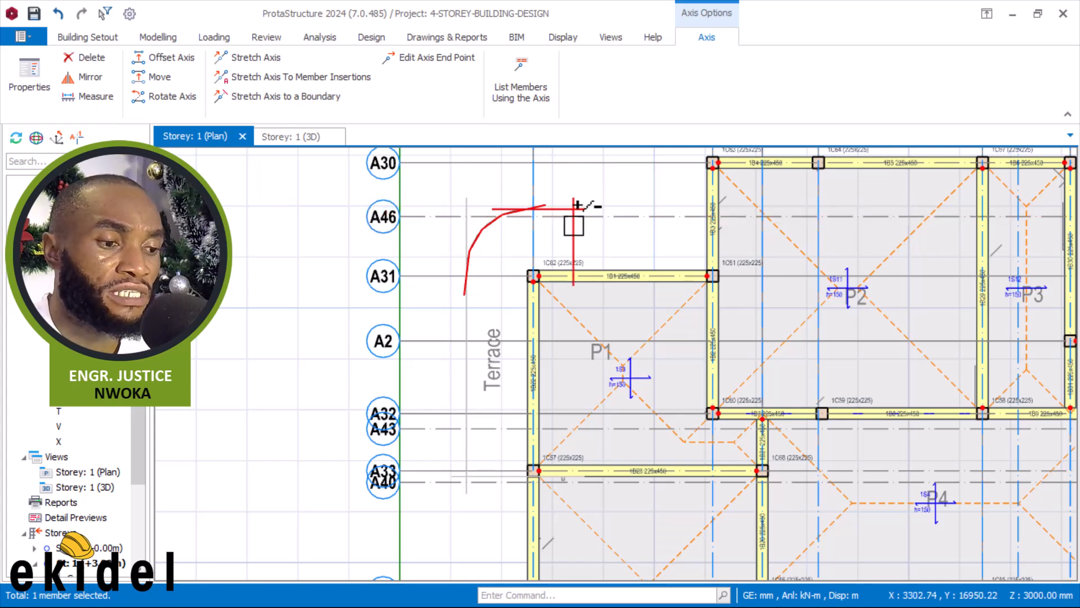
{"action": "left_click", "coordinate": [573, 206]}
{"action": "left_click", "coordinate": [466, 224]}
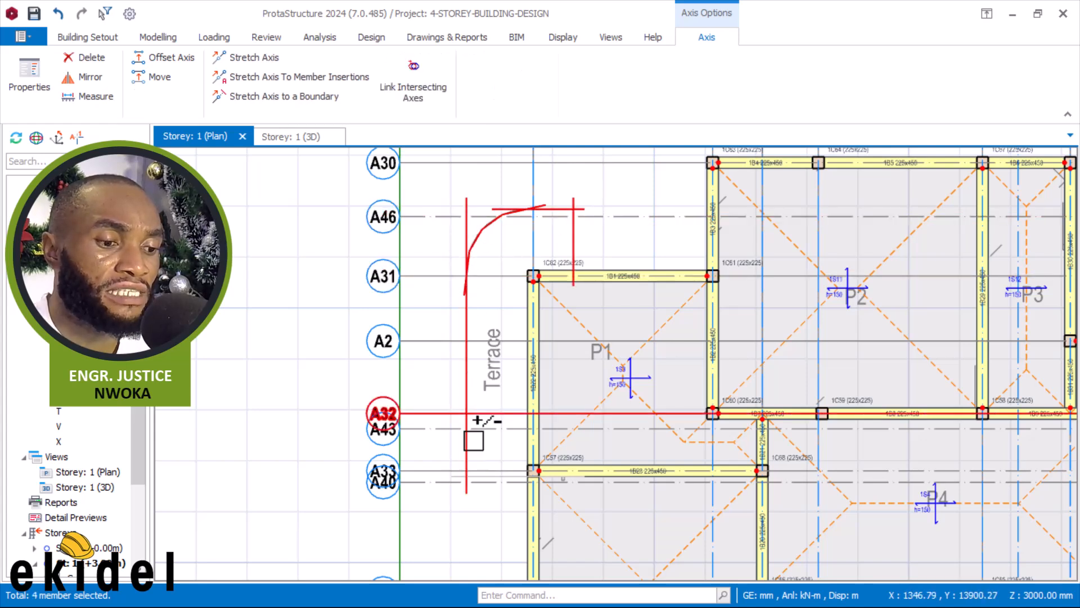
{"action": "left_click", "coordinate": [489, 476]}
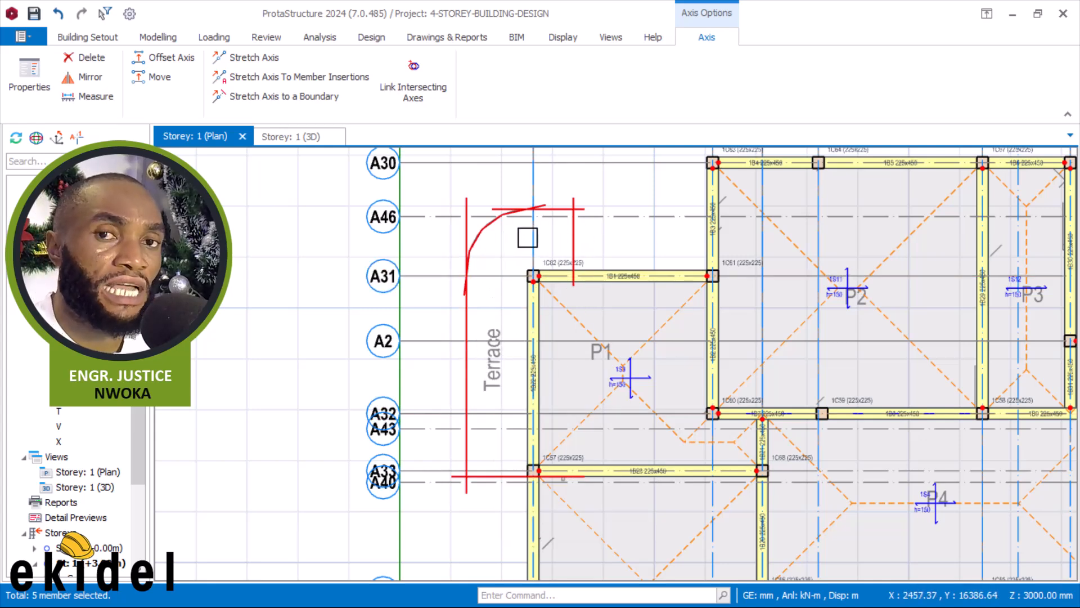
{"action": "key", "text": "Escape"}
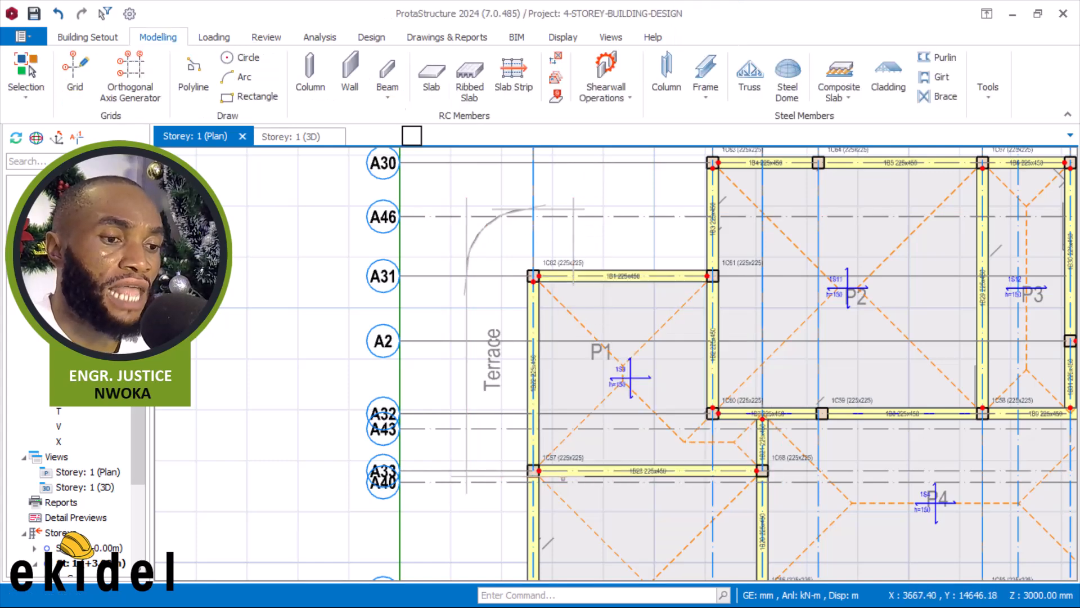
Set up a new slab 150 mm thick with 25 mm cover, 1.7 kN/m2 dead load and the 1.50 General domestic use imposed load
{"action": "left_click", "coordinate": [437, 79]}
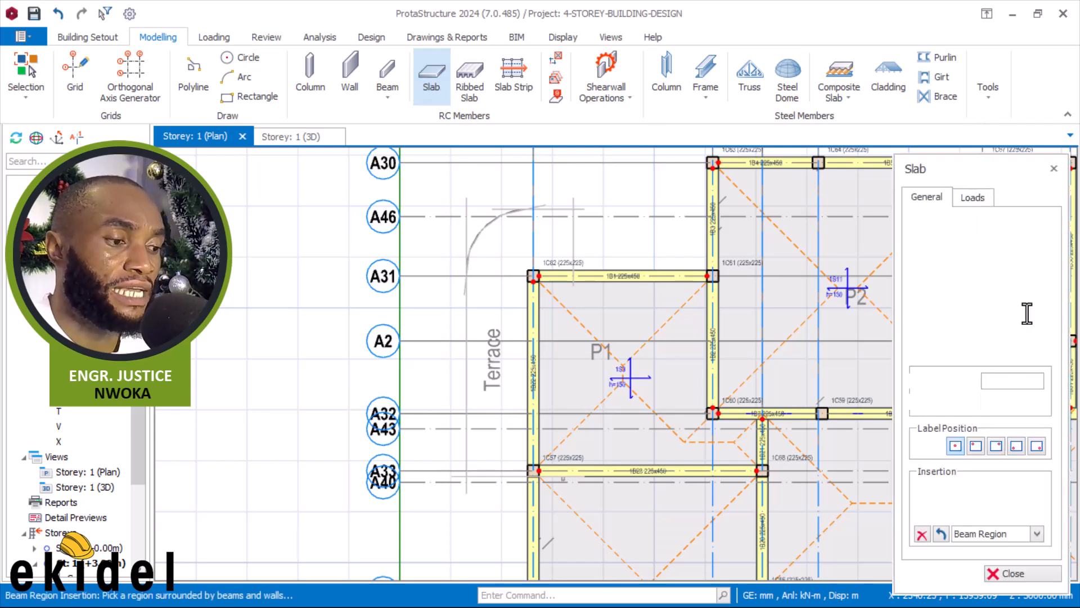
{"action": "left_click", "coordinate": [1002, 292]}
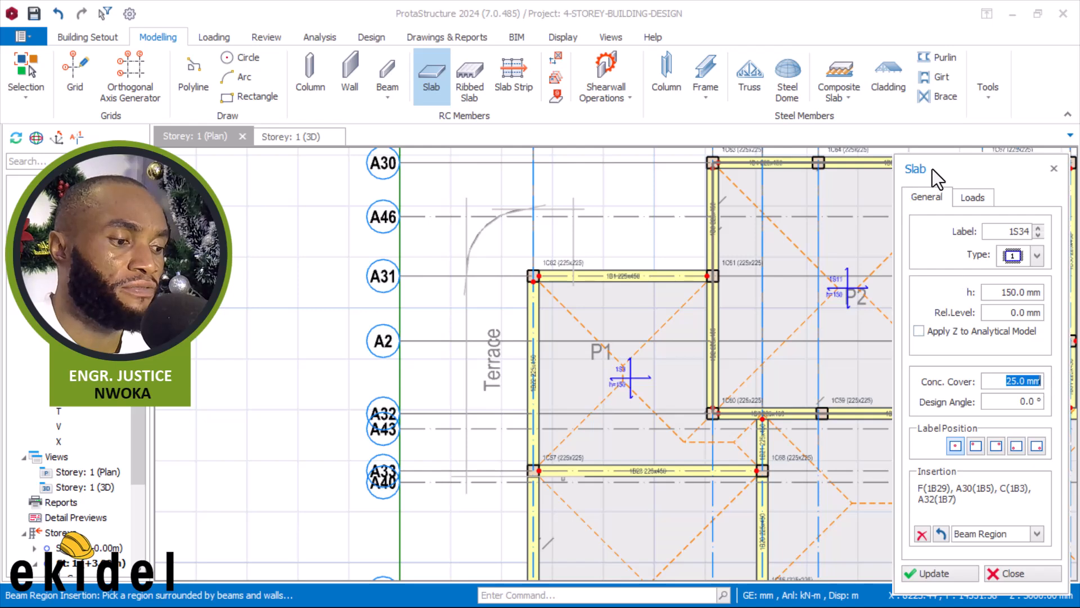
{"action": "left_click", "coordinate": [973, 200]}
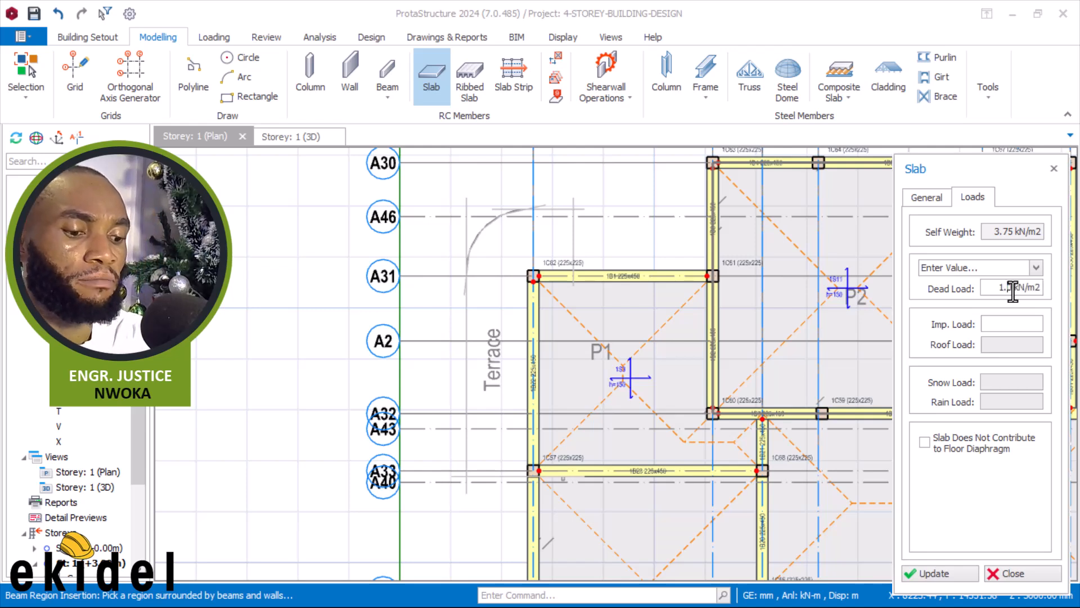
{"action": "left_click", "coordinate": [1004, 325]}
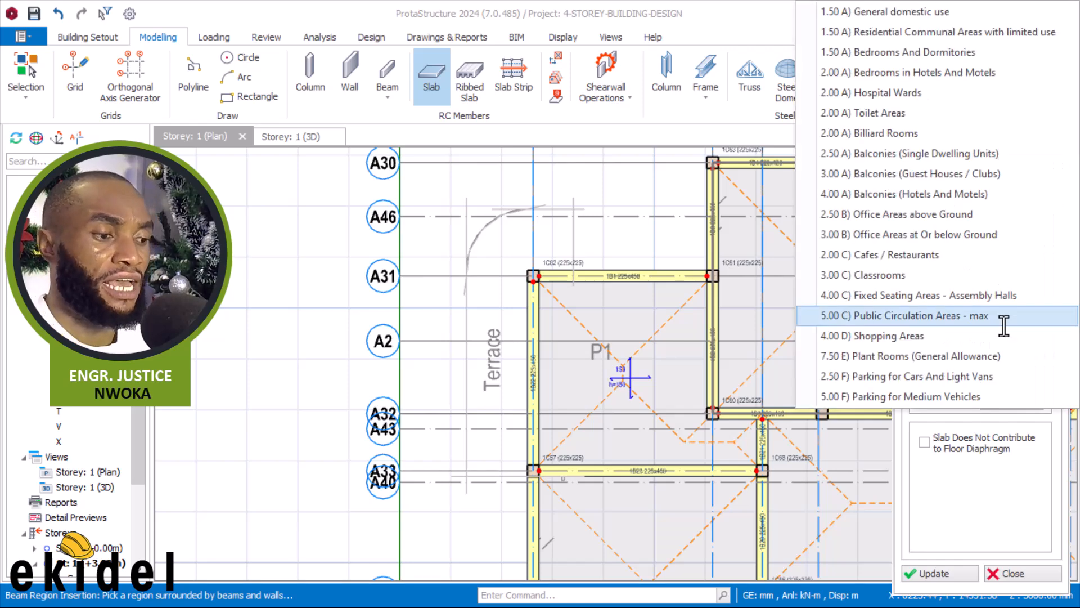
{"action": "left_click", "coordinate": [878, 14]}
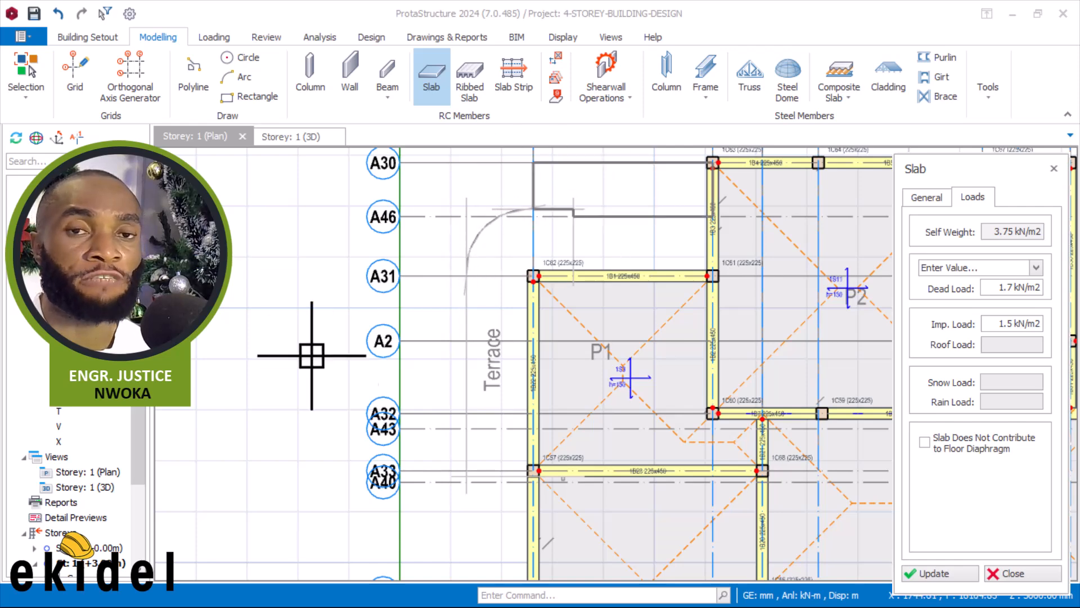
Change the new slab's insertion method from Beam Region to Pick Axis
{"action": "left_click", "coordinate": [927, 196]}
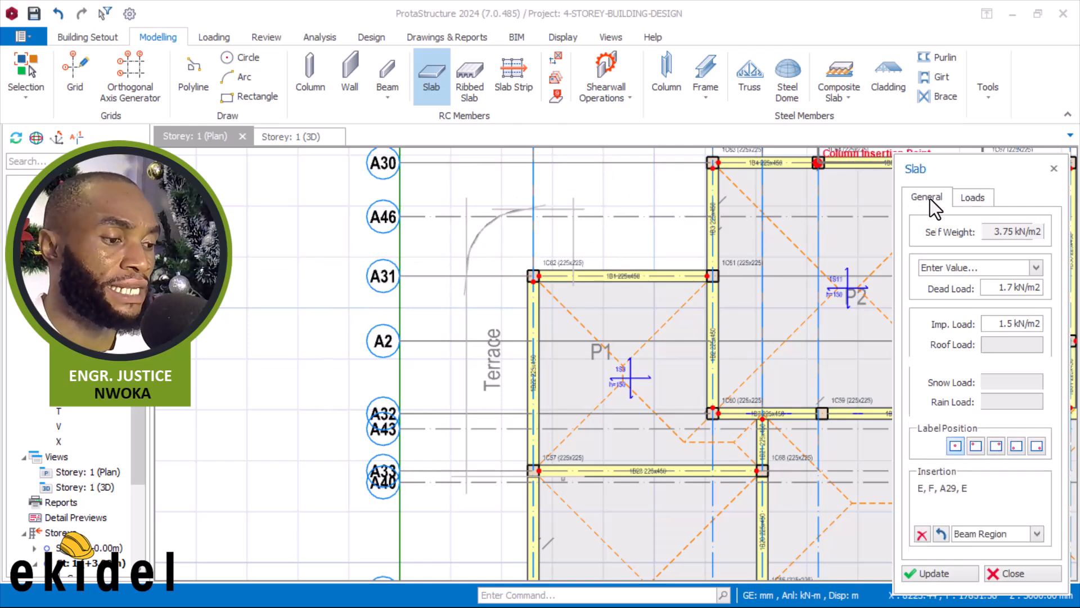
{"action": "scroll", "coordinate": [469, 220], "scroll_direction": "down", "scroll_amount": 3}
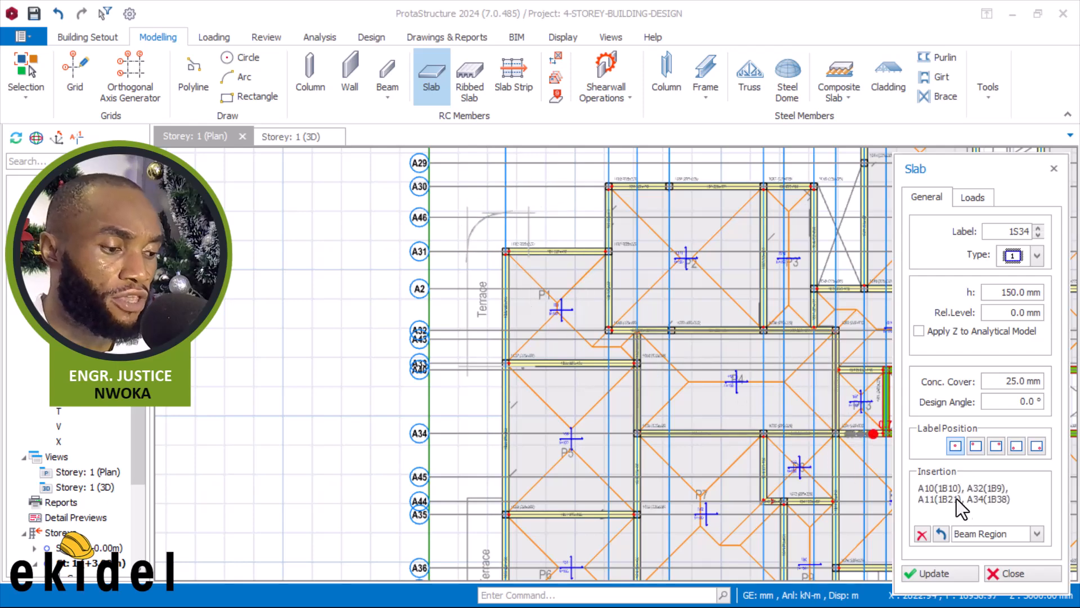
{"action": "left_click", "coordinate": [987, 533]}
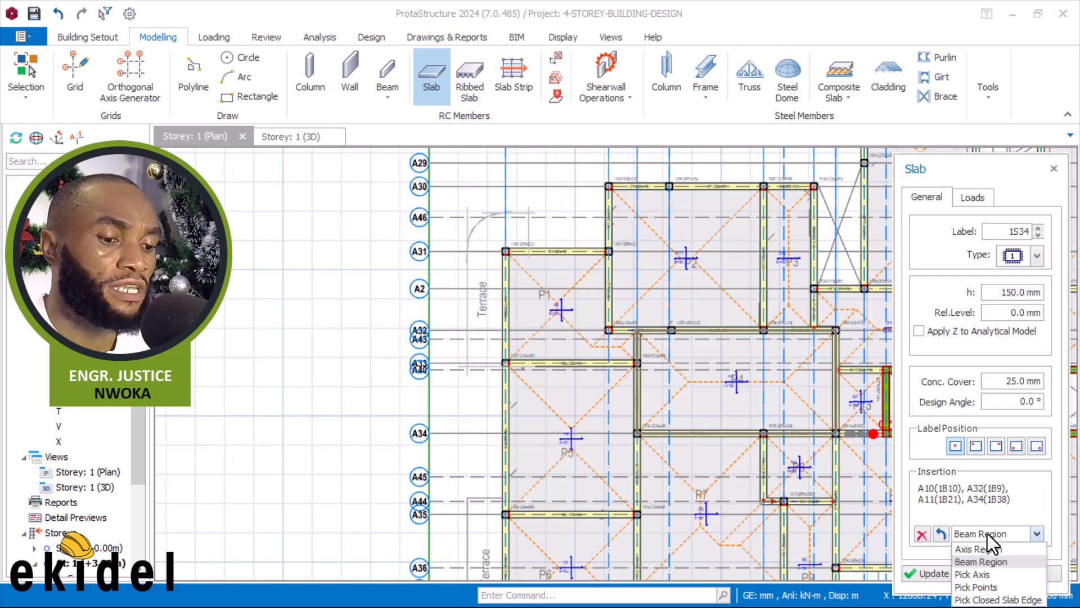
{"action": "left_click", "coordinate": [984, 573]}
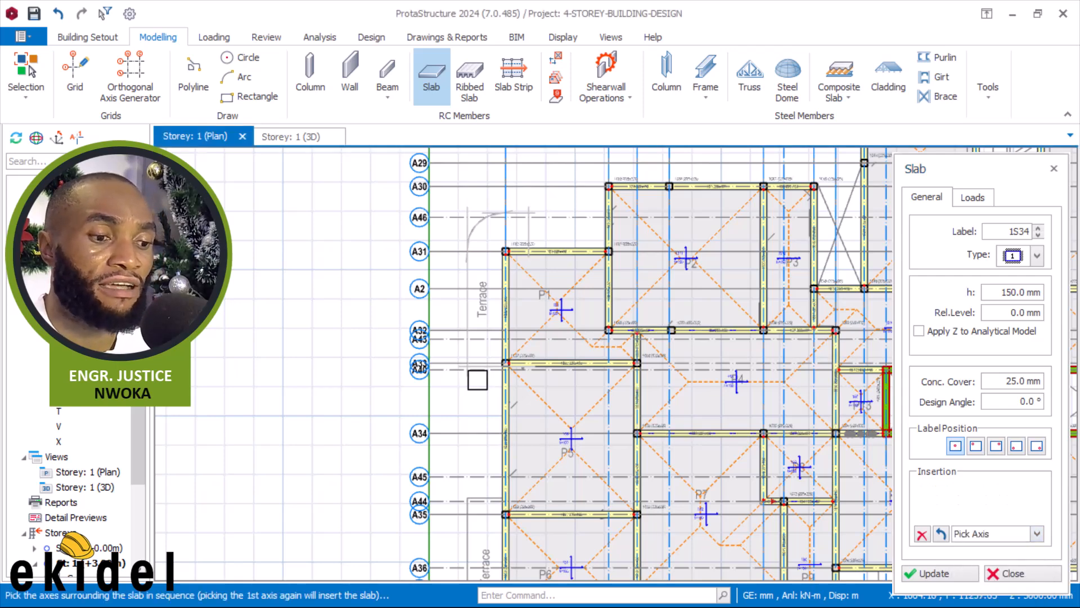
Pick the terrace's lower horizontal hidden axis and its outer vertical hidden axis as the slab's first two boundaries
{"action": "scroll", "coordinate": [478, 378], "scroll_direction": "up", "scroll_amount": 3}
{"action": "scroll", "coordinate": [487, 358], "scroll_direction": "up", "scroll_amount": 3}
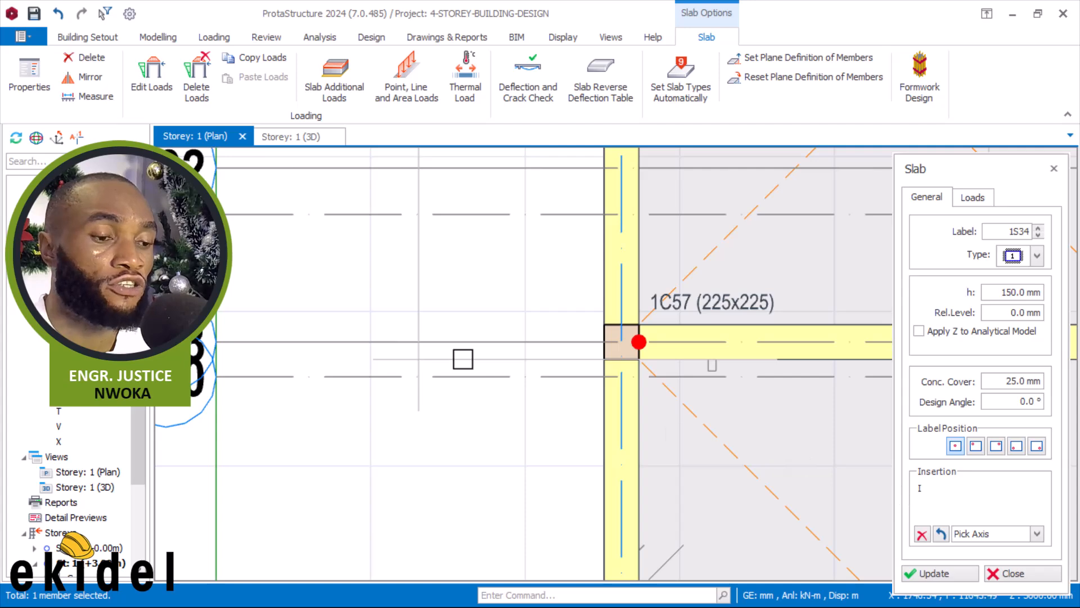
{"action": "scroll", "coordinate": [427, 425], "scroll_direction": "down", "scroll_amount": 2}
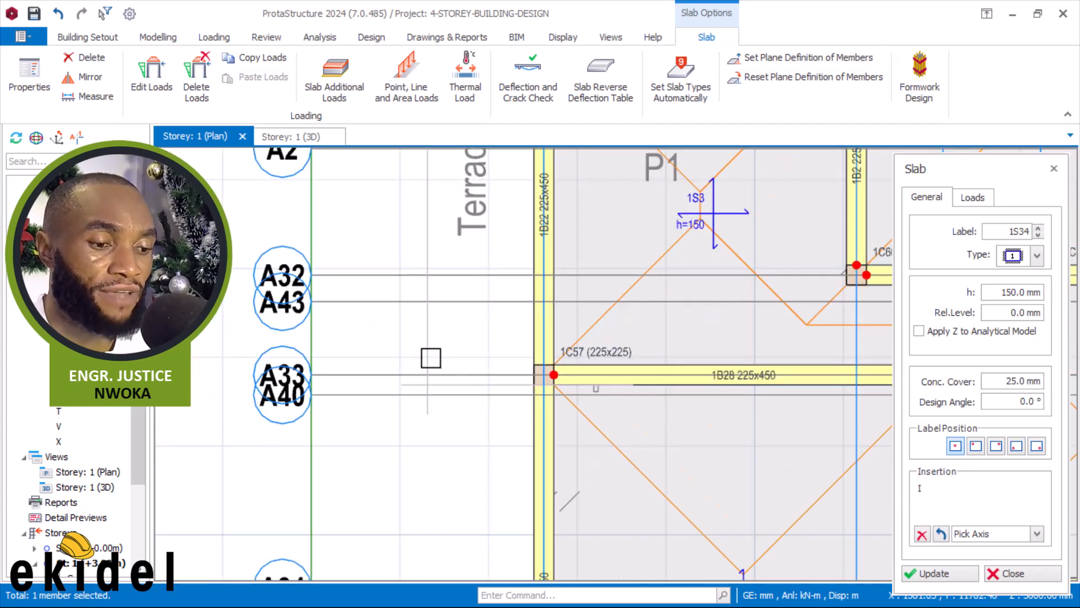
{"action": "scroll", "coordinate": [428, 355], "scroll_direction": "up", "scroll_amount": 1}
{"action": "key", "text": "Escape"}
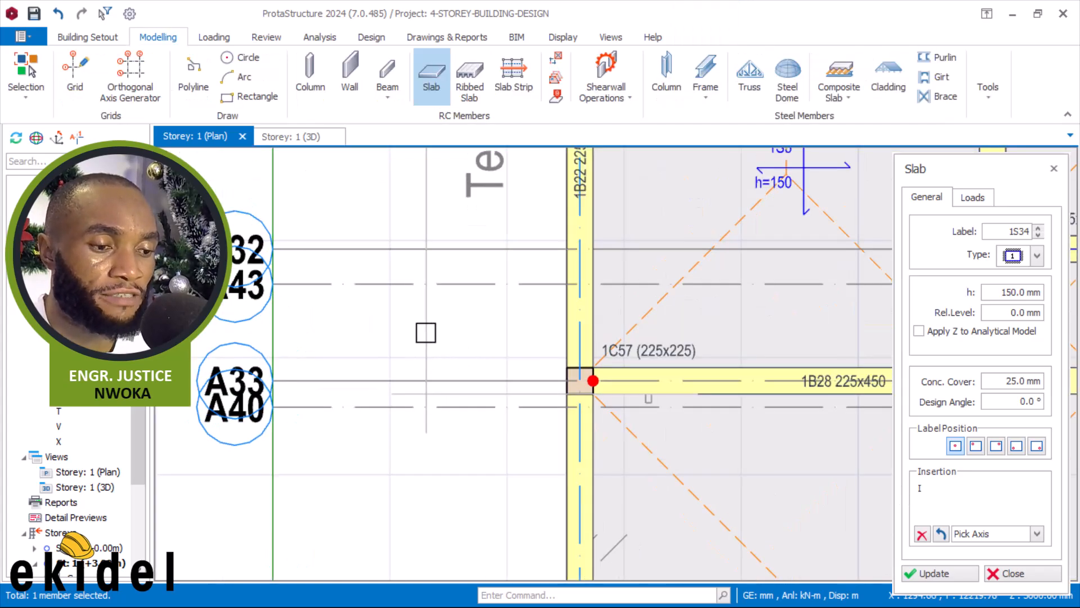
{"action": "left_click", "coordinate": [426, 332]}
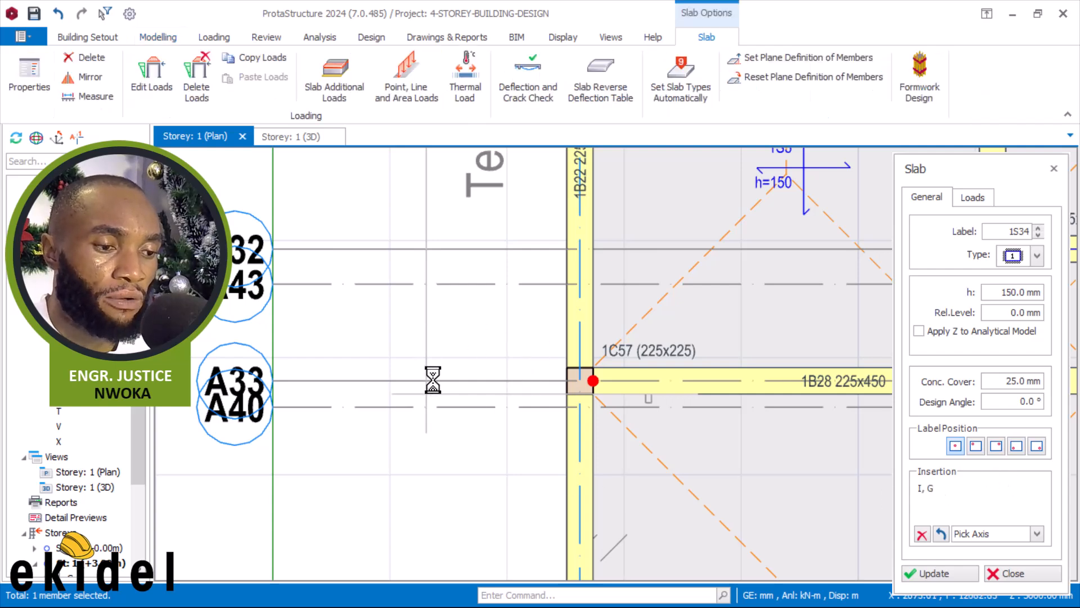
Try to pick the terrace's arc axis partway along its curve as the slab's third boundary
{"action": "scroll", "coordinate": [433, 379], "scroll_direction": "down", "scroll_amount": 2}
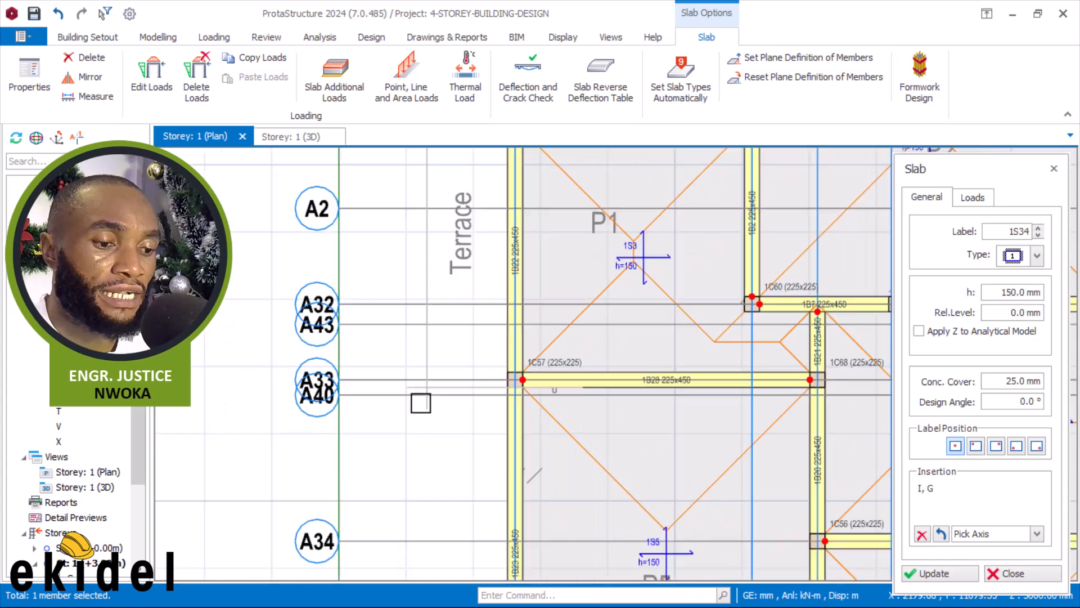
{"action": "scroll", "coordinate": [449, 287], "scroll_direction": "down", "scroll_amount": 2}
{"action": "middle_click_drag", "start_coordinate": [453, 174], "coordinate": [437, 344]}
{"action": "scroll", "coordinate": [422, 304], "scroll_direction": "up", "scroll_amount": 2}
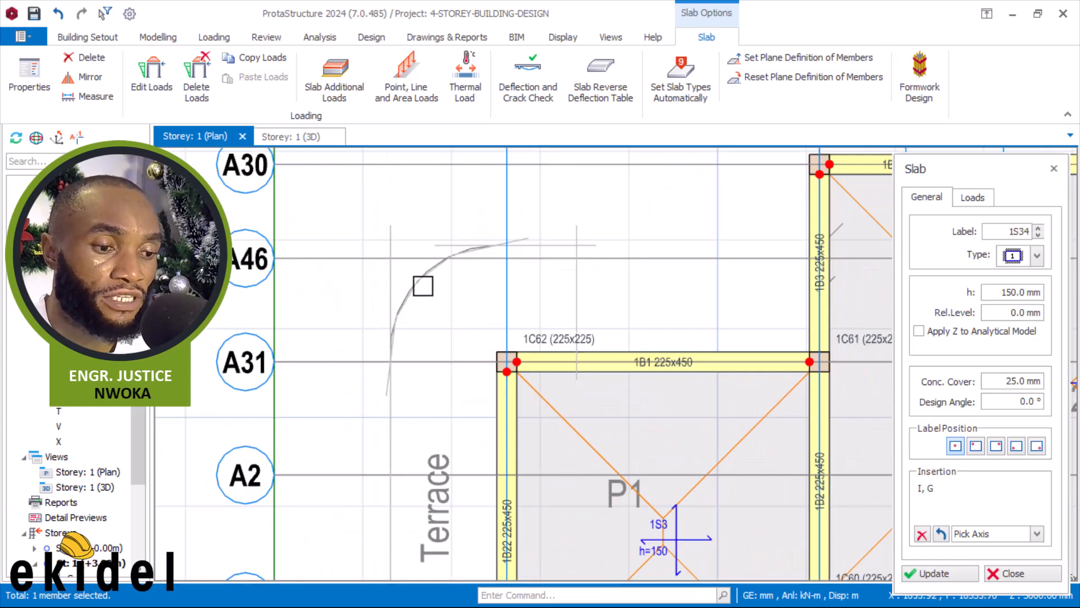
{"action": "scroll", "coordinate": [423, 288], "scroll_direction": "up", "scroll_amount": 3}
{"action": "scroll", "coordinate": [394, 253], "scroll_direction": "up", "scroll_amount": 1}
{"action": "scroll", "coordinate": [383, 236], "scroll_direction": "down", "scroll_amount": 1}
{"action": "scroll", "coordinate": [366, 315], "scroll_direction": "up", "scroll_amount": 2}
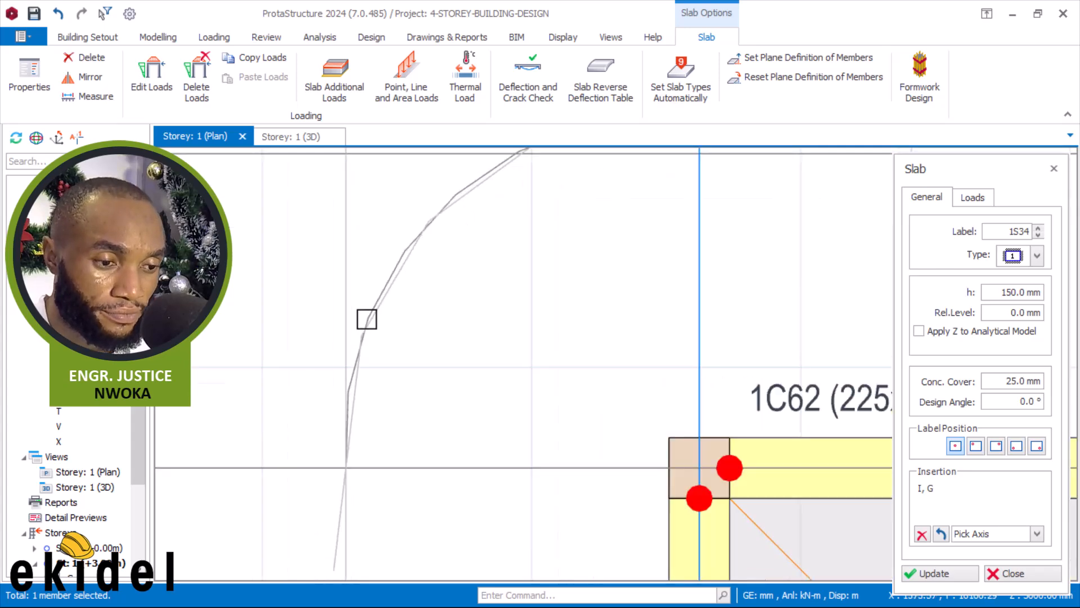
{"action": "left_click", "coordinate": [395, 272]}
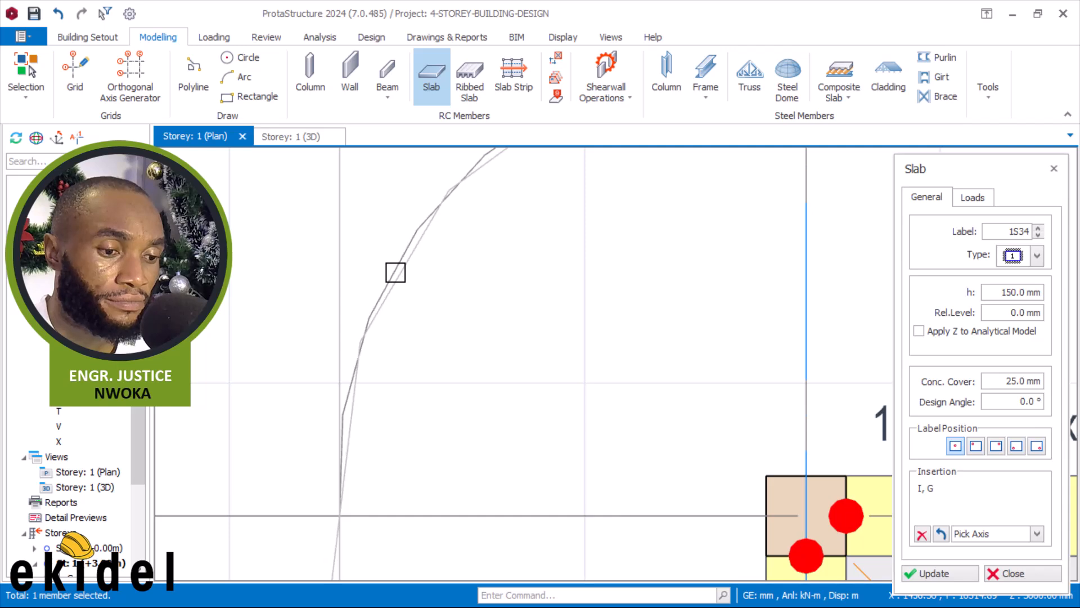
{"action": "left_click", "coordinate": [395, 273]}
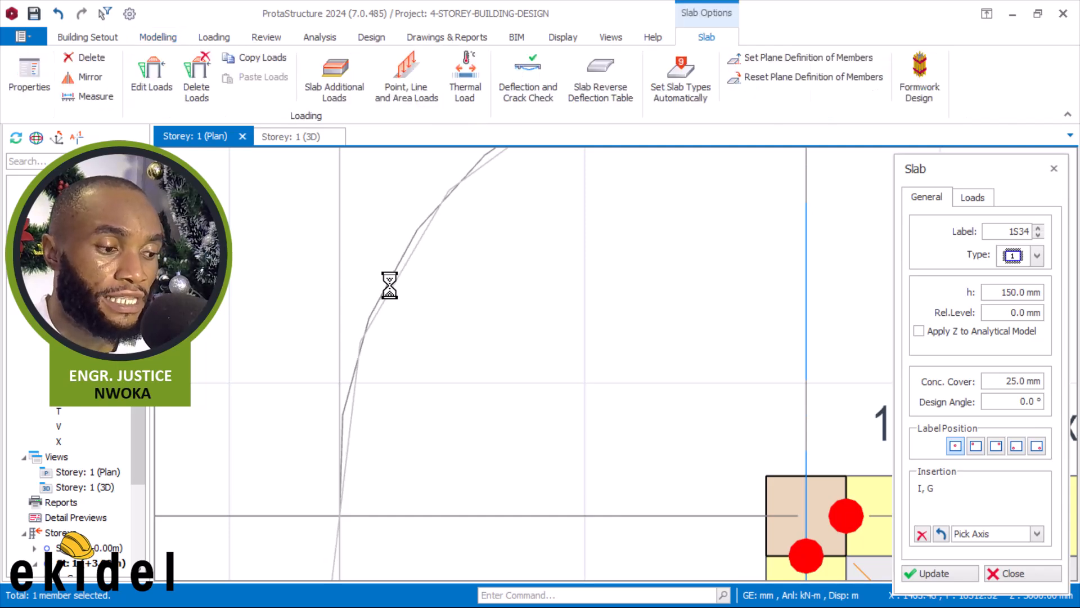
Pick the terrace's arc axis by its straight tail beyond the lower end of the curve as the slab's third boundary
{"action": "scroll", "coordinate": [394, 284], "scroll_direction": "down", "scroll_amount": 1}
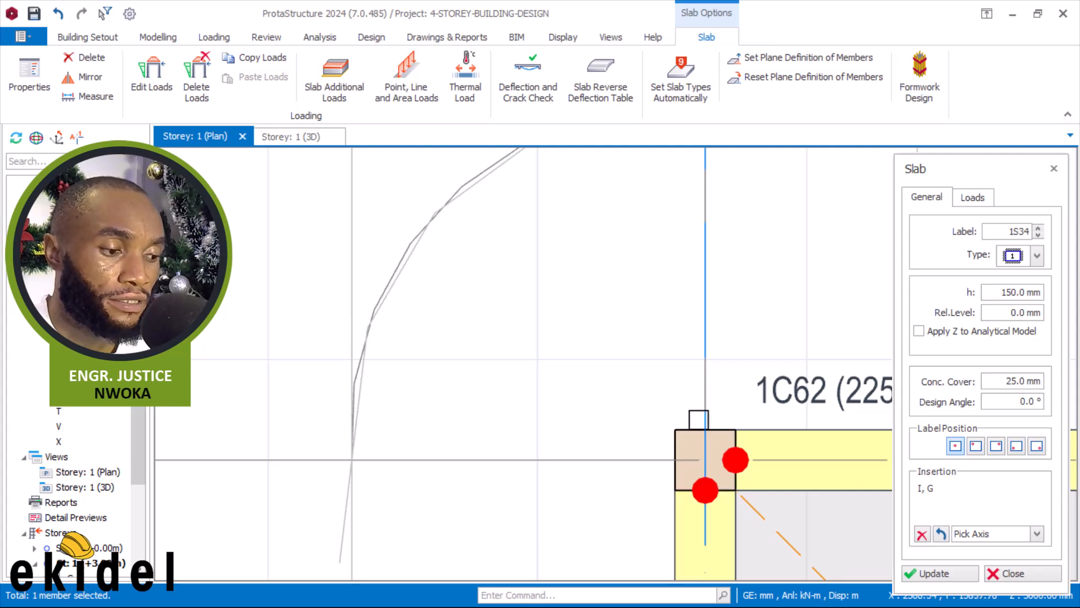
{"action": "scroll", "coordinate": [638, 458], "scroll_direction": "down", "scroll_amount": 2}
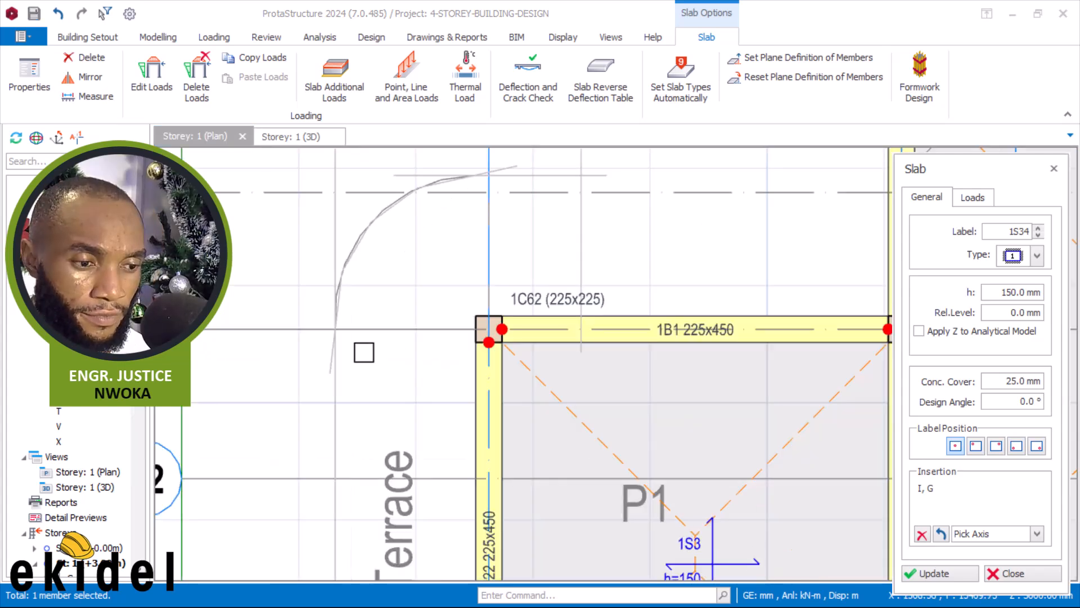
{"action": "scroll", "coordinate": [422, 184], "scroll_direction": "up", "scroll_amount": 1}
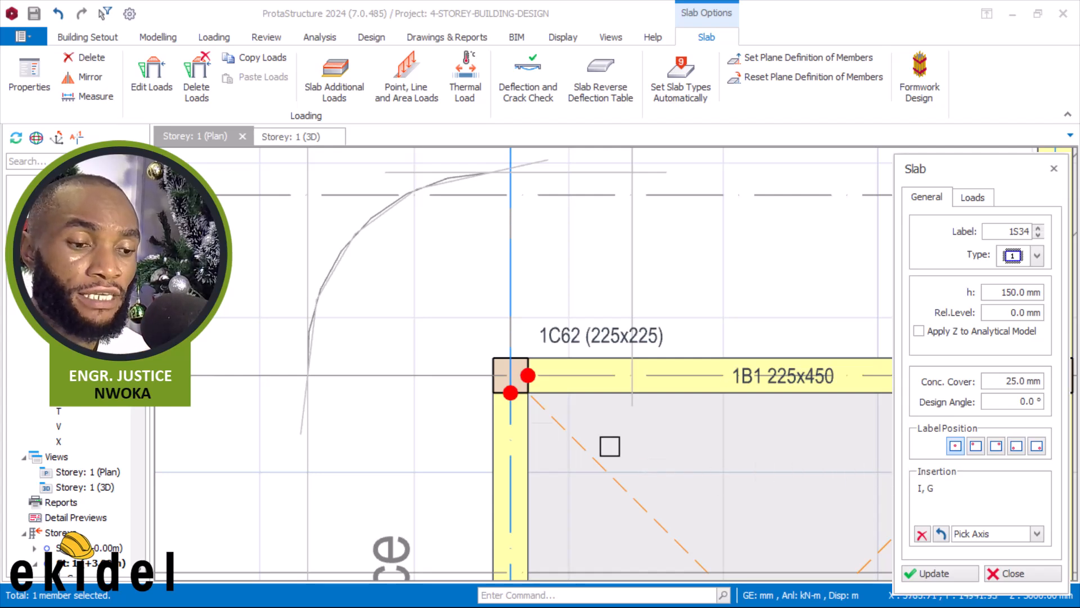
{"action": "scroll", "coordinate": [325, 309], "scroll_direction": "up", "scroll_amount": 1}
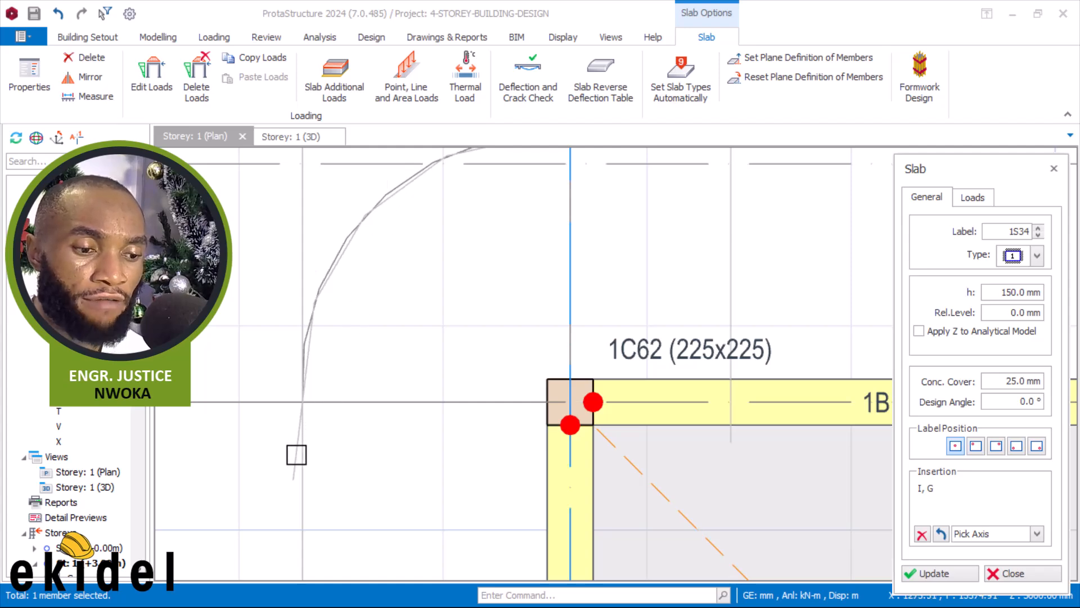
{"action": "scroll", "coordinate": [296, 455], "scroll_direction": "up", "scroll_amount": 2}
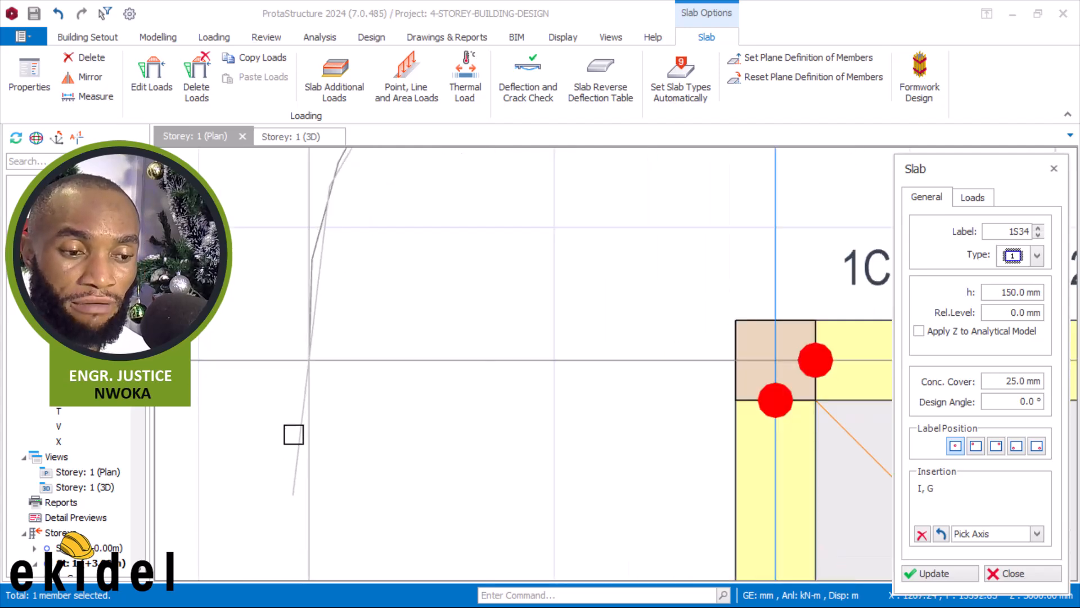
{"action": "scroll", "coordinate": [357, 386], "scroll_direction": "down", "scroll_amount": 3}
{"action": "scroll", "coordinate": [463, 253], "scroll_direction": "up", "scroll_amount": 2}
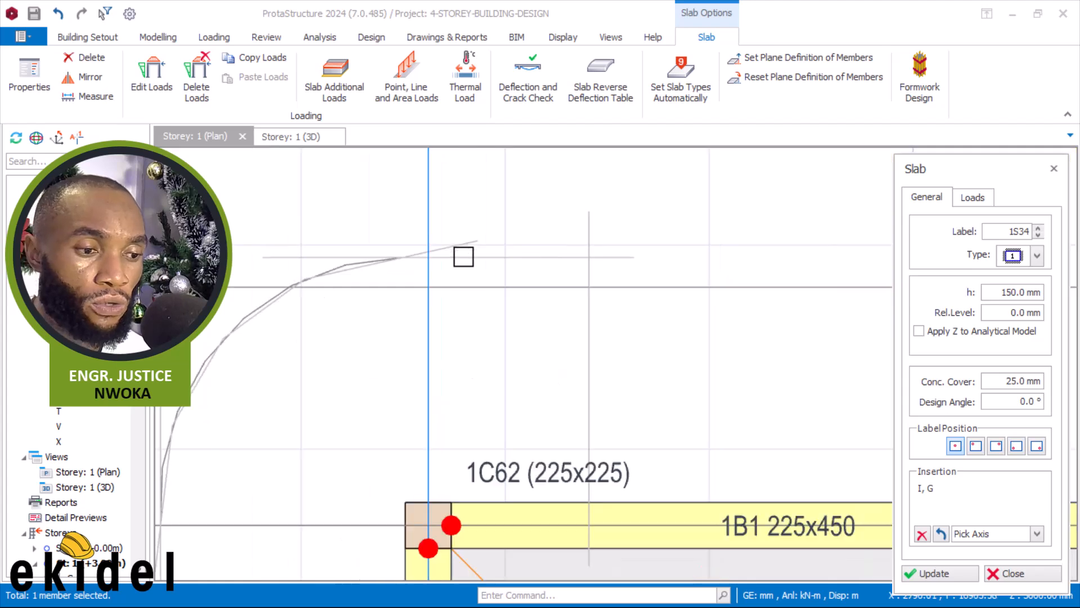
{"action": "scroll", "coordinate": [436, 252], "scroll_direction": "up", "scroll_amount": 1}
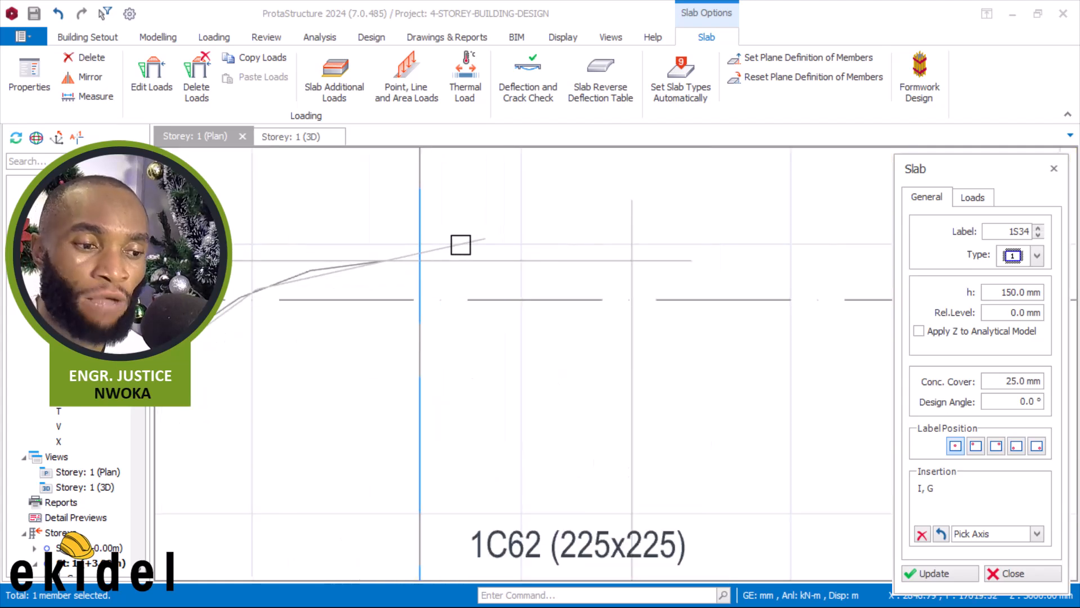
{"action": "scroll", "coordinate": [340, 269], "scroll_direction": "down", "scroll_amount": 2}
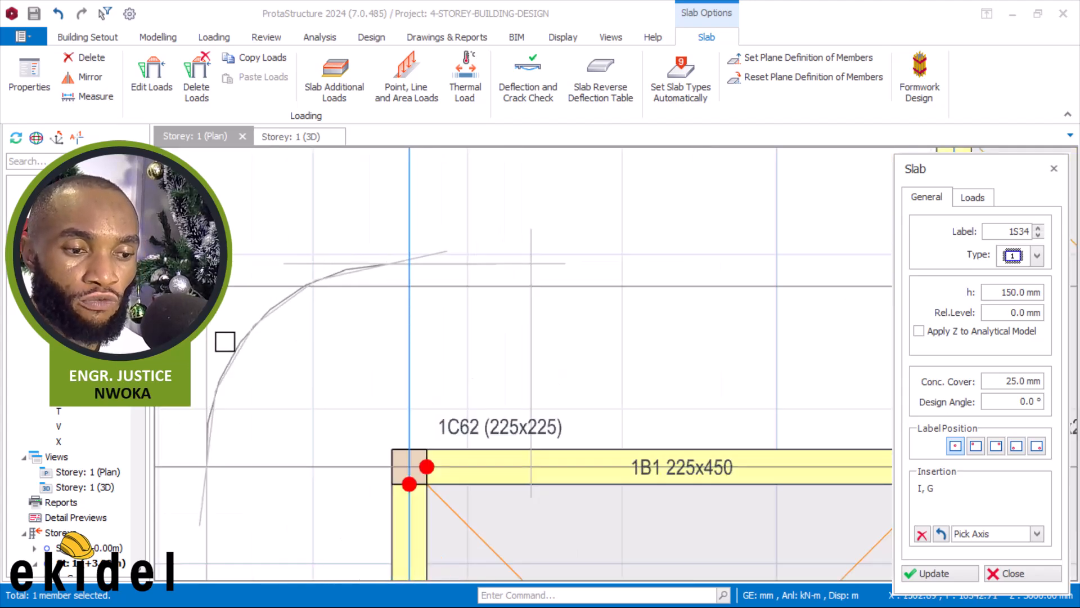
{"action": "scroll", "coordinate": [219, 406], "scroll_direction": "down", "scroll_amount": 1}
{"action": "scroll", "coordinate": [223, 445], "scroll_direction": "up", "scroll_amount": 4}
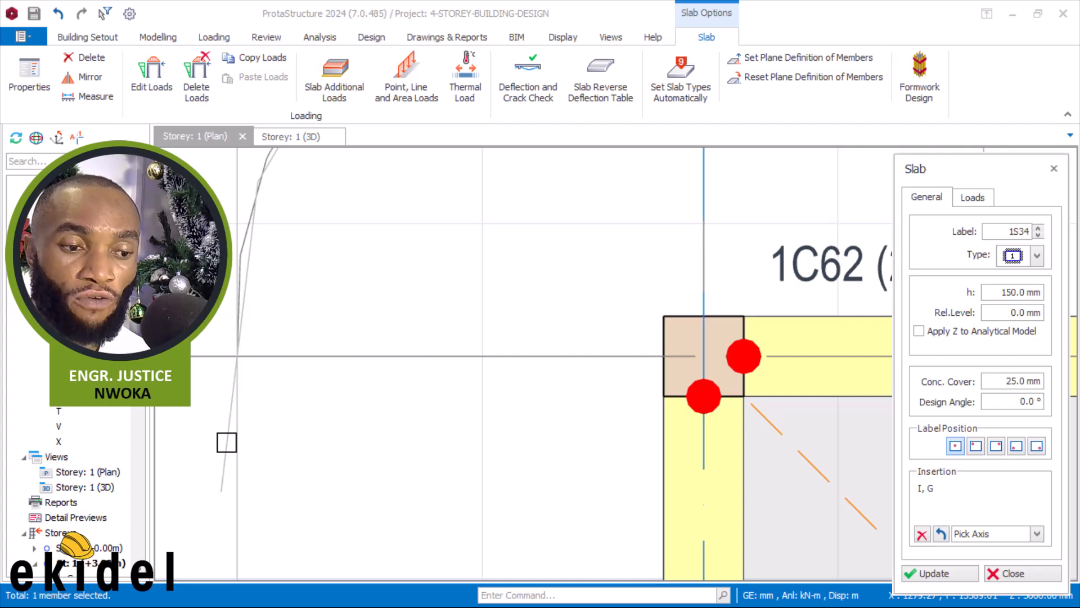
{"action": "key", "text": "Escape"}
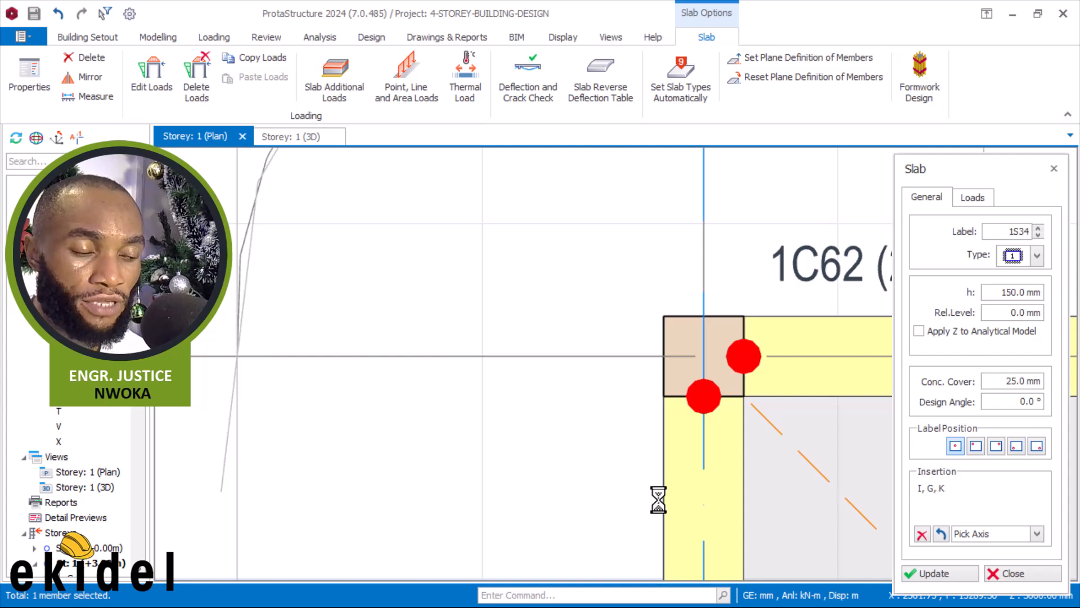
Pick the terrace's upper horizontal hidden axis and the short vertical hidden axis crossing beam 1B1 as the next slab boundaries
{"action": "scroll", "coordinate": [325, 424], "scroll_direction": "down", "scroll_amount": 1}
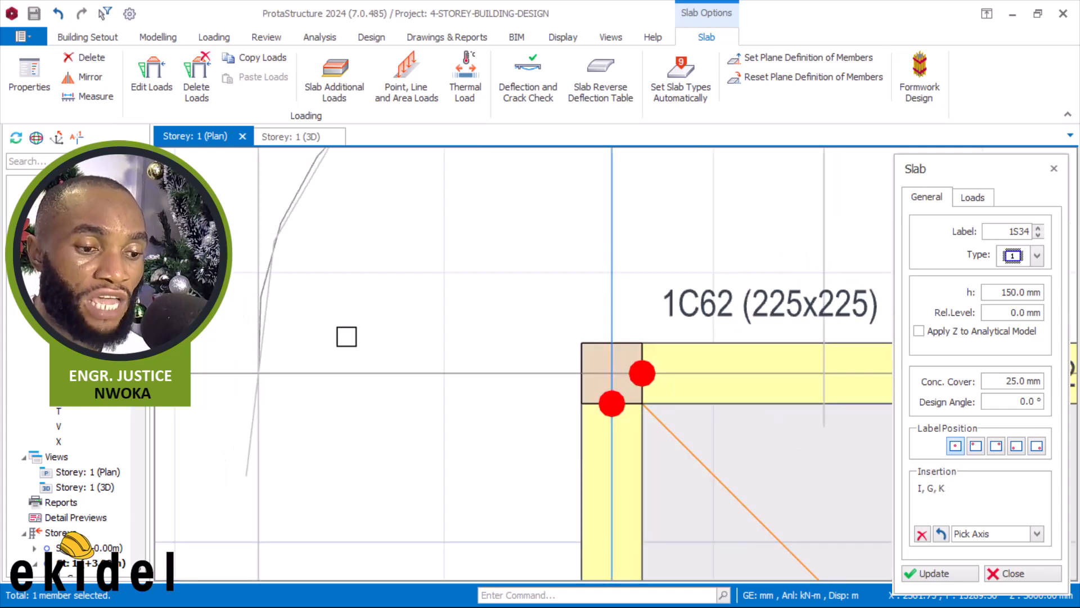
{"action": "scroll", "coordinate": [357, 329], "scroll_direction": "down", "scroll_amount": 2}
{"action": "scroll", "coordinate": [435, 220], "scroll_direction": "down", "scroll_amount": 2}
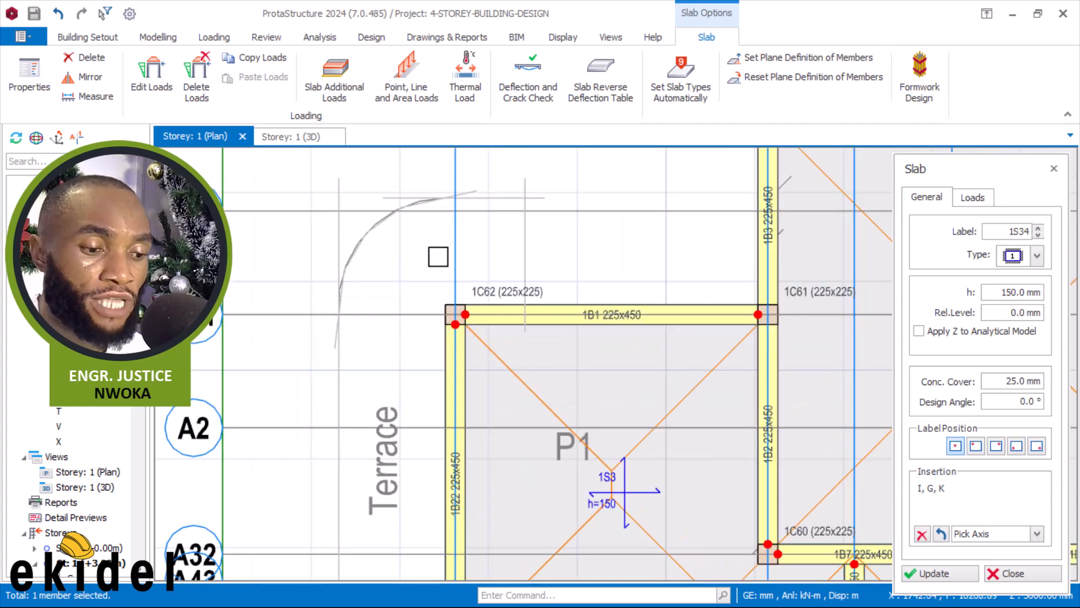
{"action": "scroll", "coordinate": [463, 194], "scroll_direction": "up", "scroll_amount": 2}
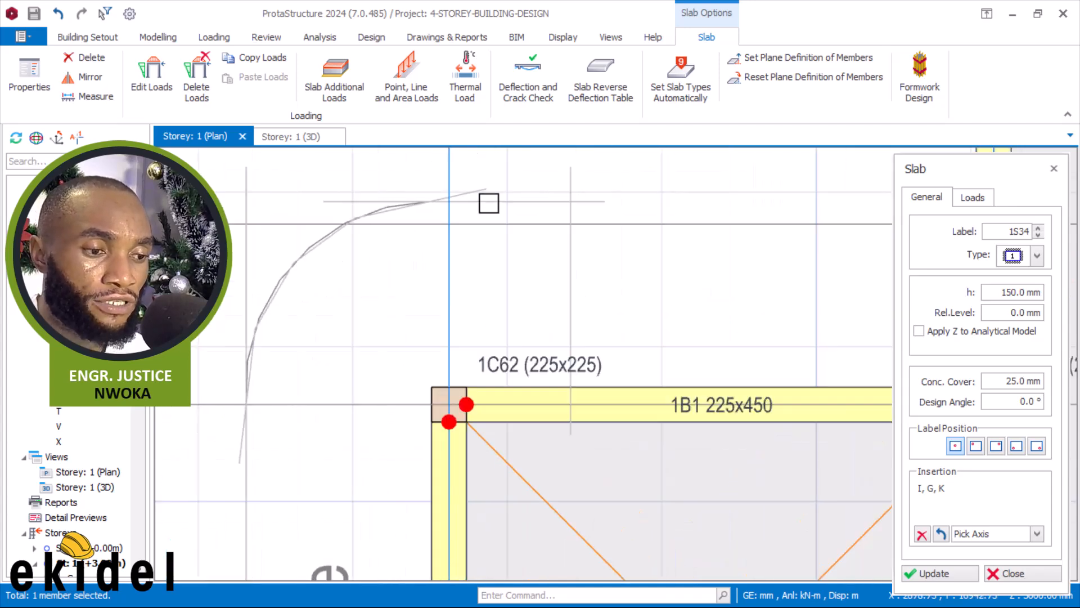
{"action": "left_click", "coordinate": [489, 203]}
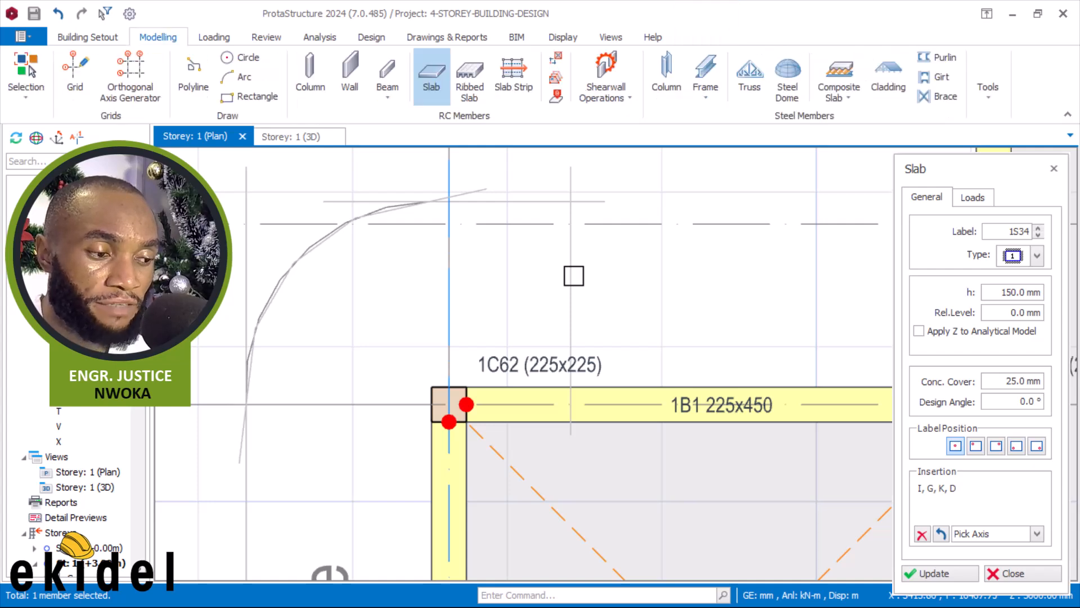
{"action": "left_click", "coordinate": [573, 276]}
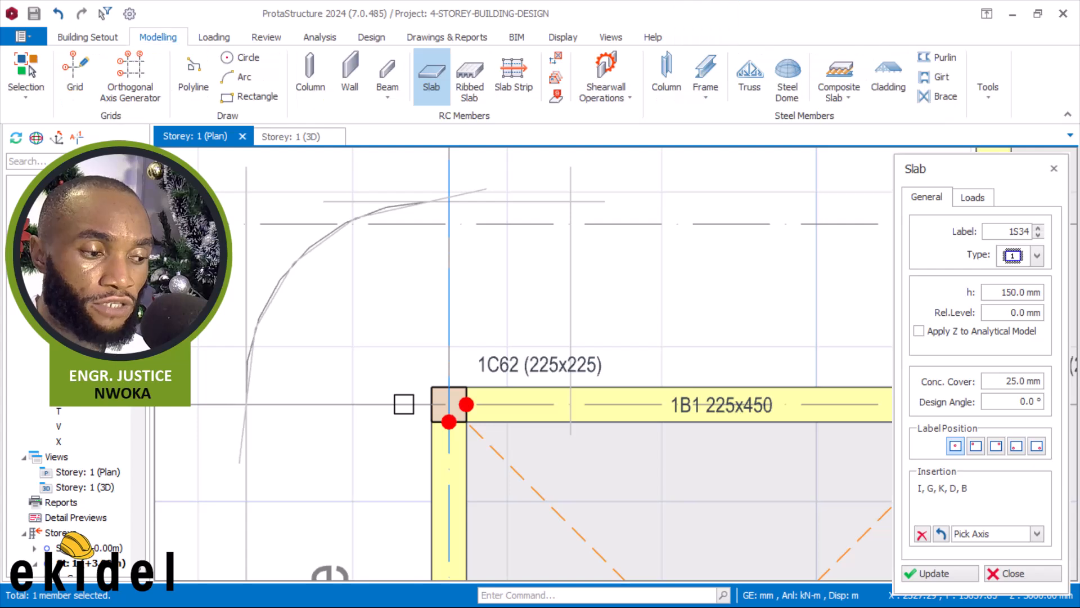
Pick axis A31 and the vertical axis running through column 1C62 and beam 1B22 as the slab's inner boundaries
{"action": "left_click", "coordinate": [403, 404]}
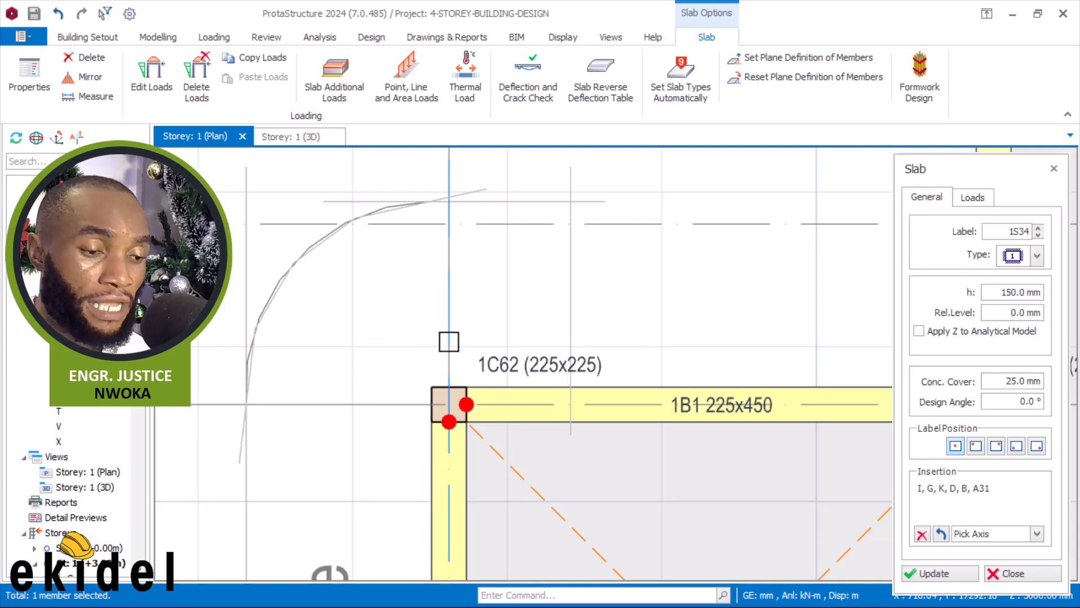
{"action": "left_click", "coordinate": [450, 343]}
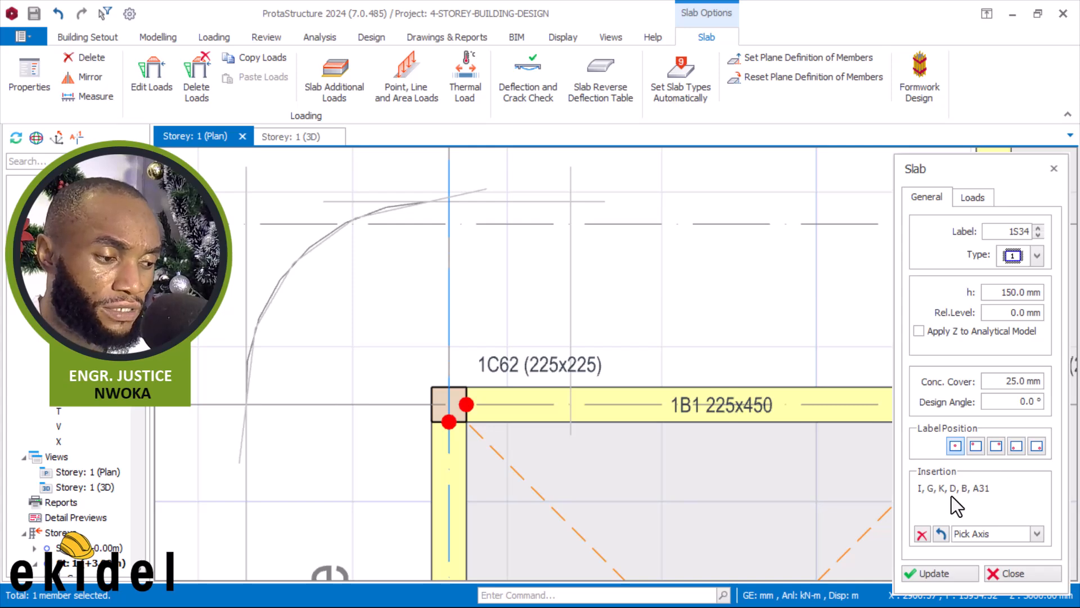
{"action": "scroll", "coordinate": [526, 330], "scroll_direction": "down", "scroll_amount": 1}
{"action": "scroll", "coordinate": [526, 330], "scroll_direction": "down", "scroll_amount": 2}
{"action": "scroll", "coordinate": [480, 396], "scroll_direction": "up", "scroll_amount": 4}
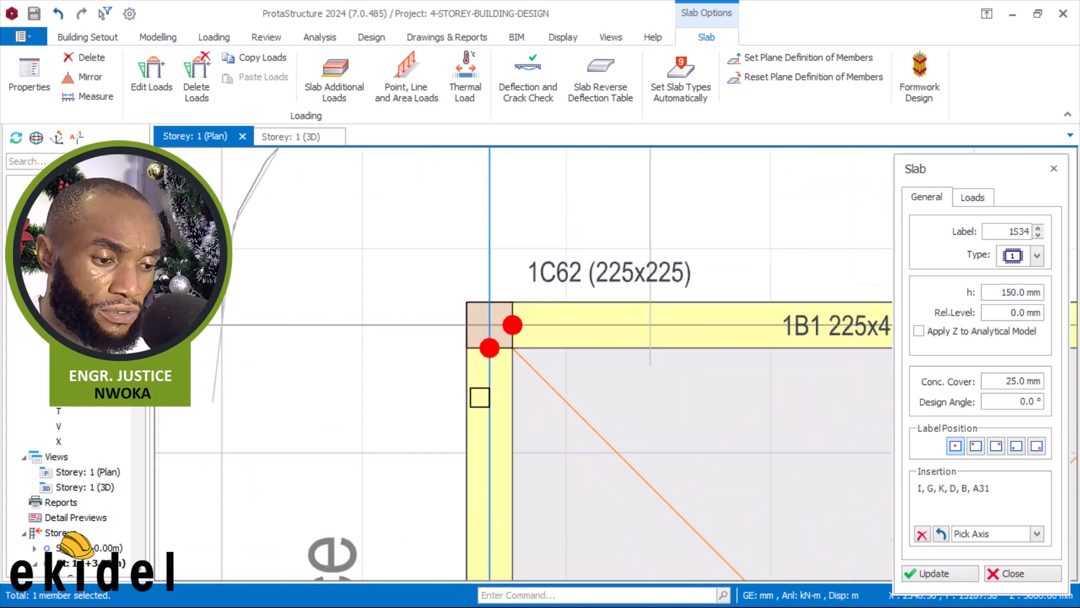
{"action": "left_click", "coordinate": [491, 386]}
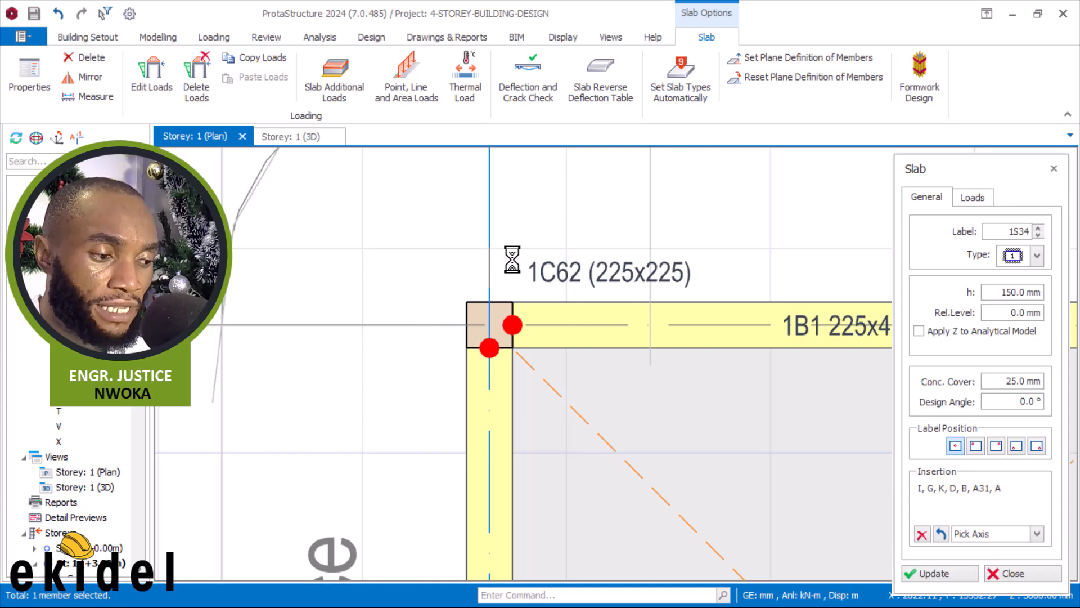
Close the slab boundary on the terrace's lower horizontal hidden axis near column 1C57 to create the curved balcony slab
{"action": "scroll", "coordinate": [512, 259], "scroll_direction": "down", "scroll_amount": 5}
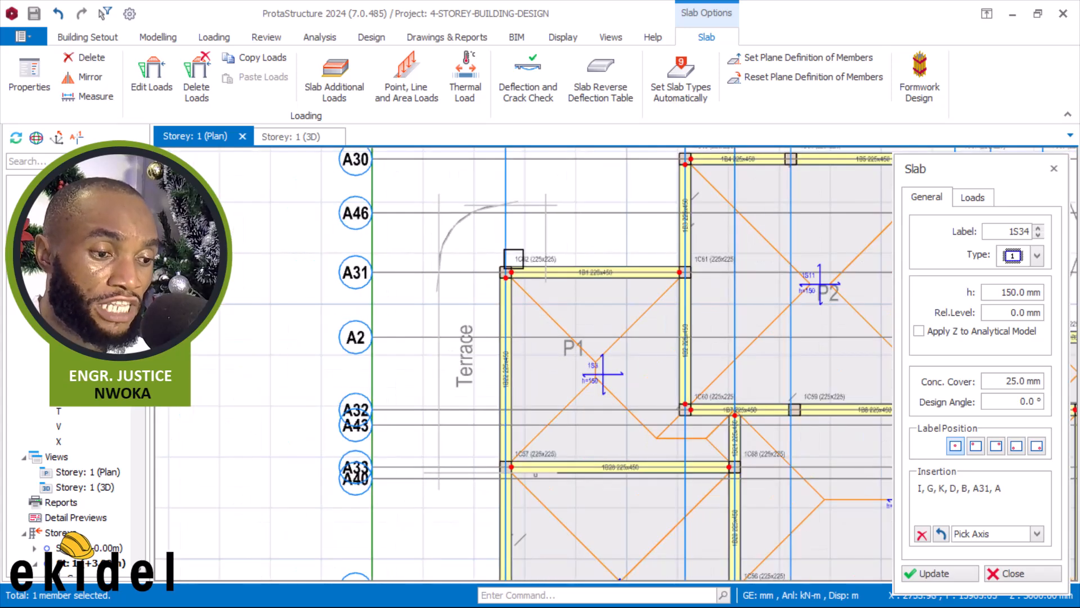
{"action": "scroll", "coordinate": [495, 448], "scroll_direction": "up", "scroll_amount": 3}
{"action": "scroll", "coordinate": [499, 394], "scroll_direction": "up", "scroll_amount": 5}
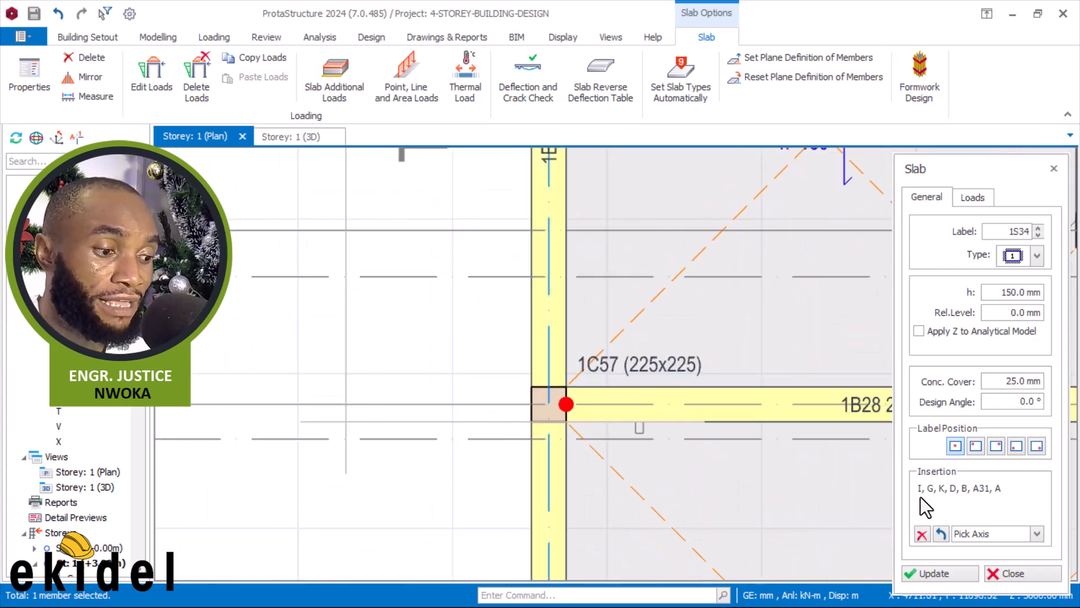
{"action": "scroll", "coordinate": [497, 424], "scroll_direction": "up", "scroll_amount": 2}
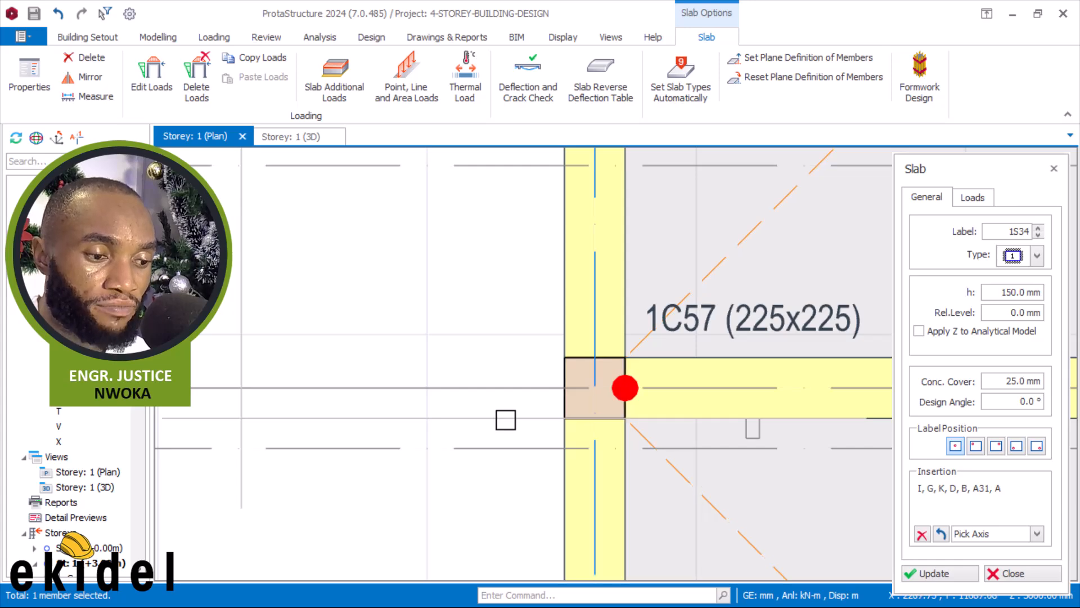
{"action": "left_click", "coordinate": [506, 420]}
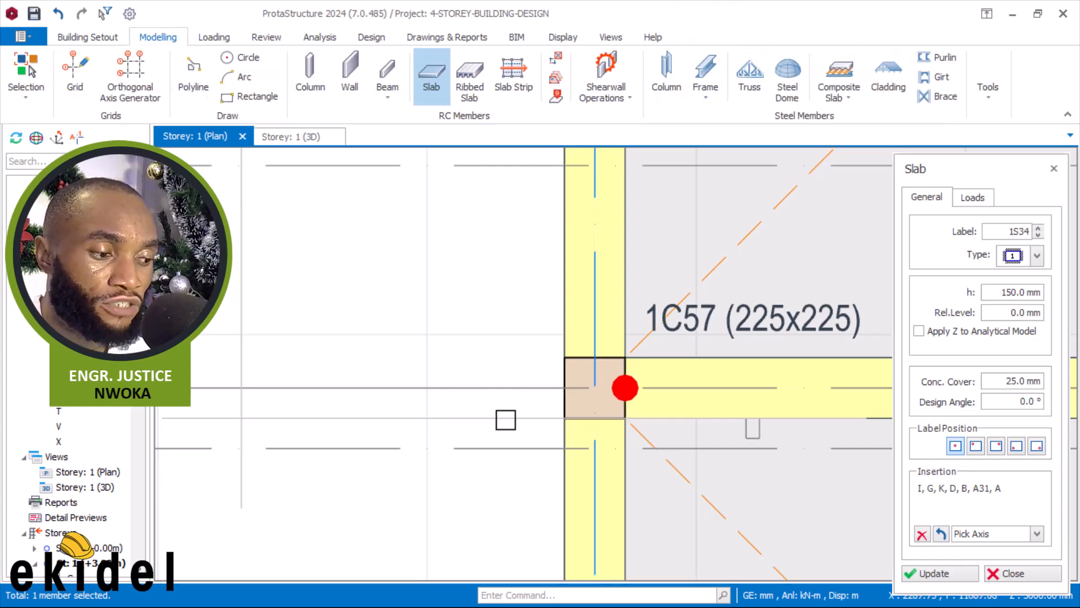
{"action": "left_click", "coordinate": [506, 419]}
{"action": "scroll", "coordinate": [505, 420], "scroll_direction": "down", "scroll_amount": 2}
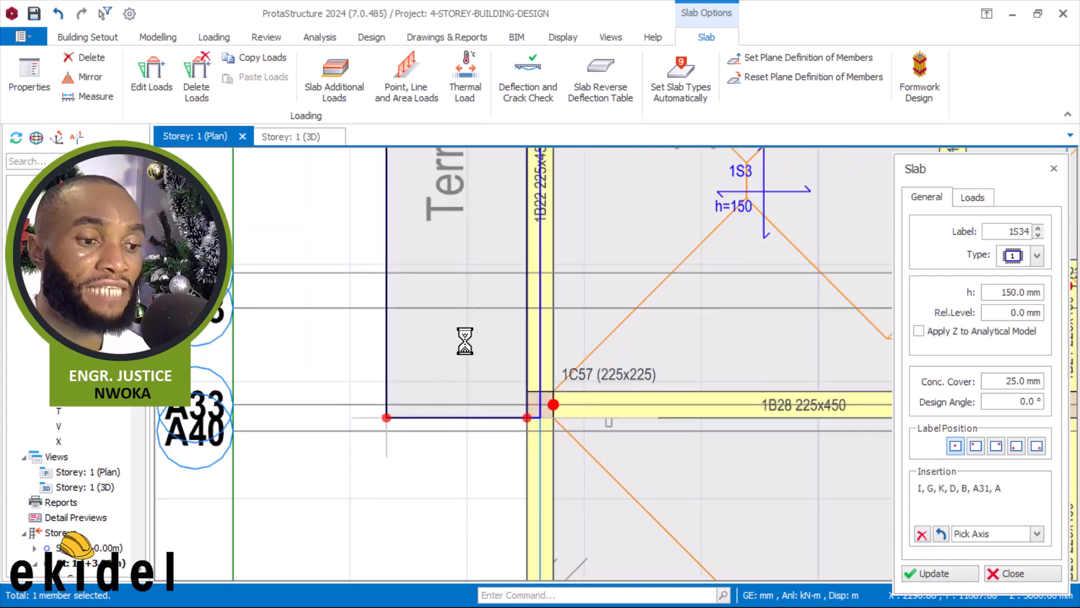
{"action": "scroll", "coordinate": [419, 358], "scroll_direction": "down", "scroll_amount": 2}
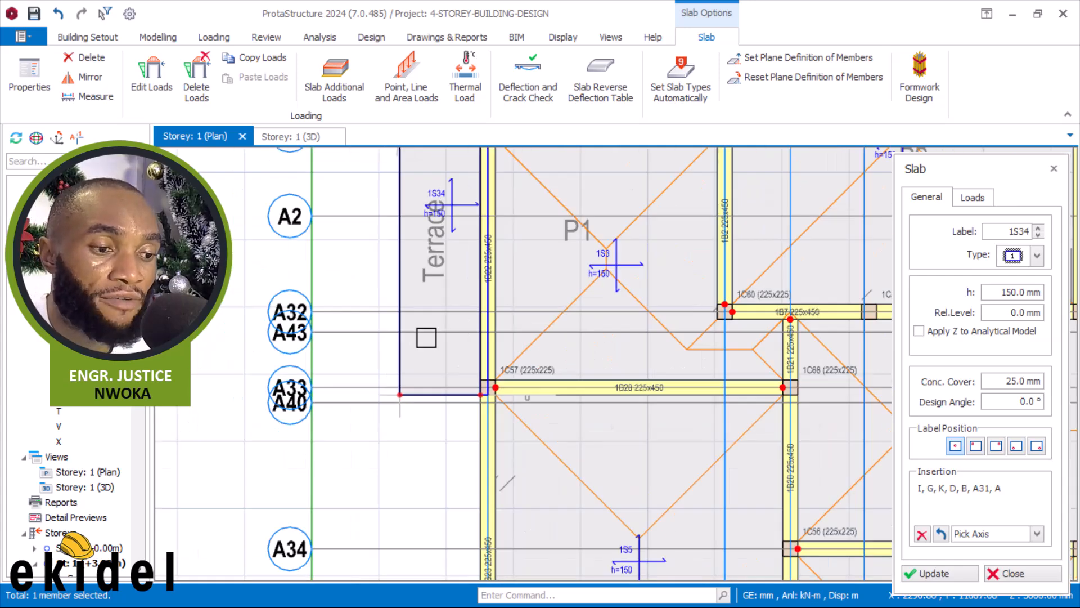
{"action": "middle_click_drag", "start_coordinate": [425, 237], "coordinate": [397, 338]}
{"action": "scroll", "coordinate": [398, 338], "scroll_direction": "down", "scroll_amount": 2}
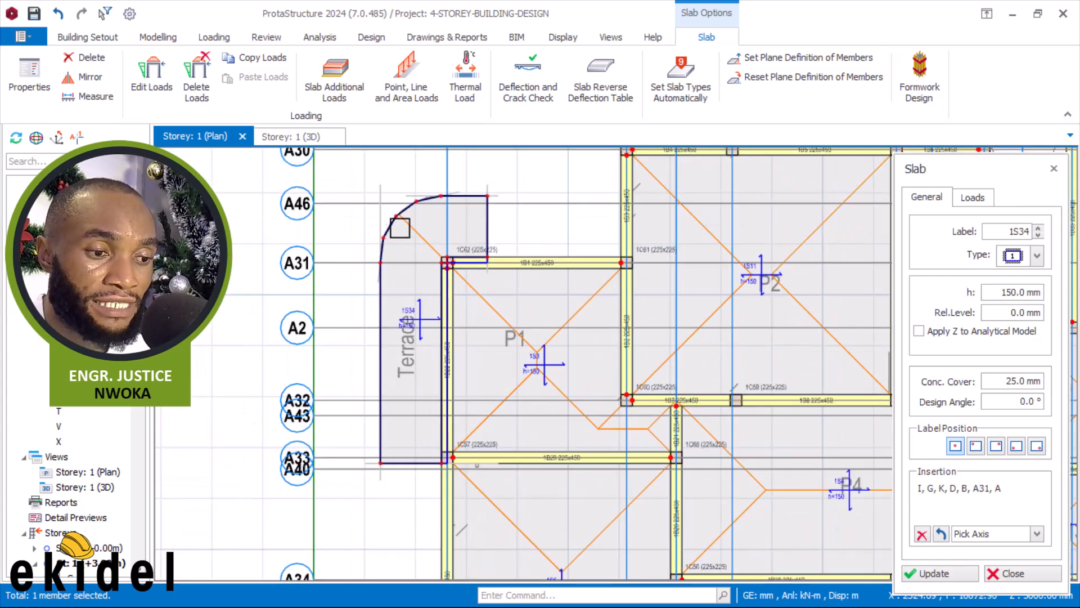
Select the new terrace slab, leave the slab command, and inspect the curved cantilever in the Storey 1 3D view
{"action": "left_click", "coordinate": [392, 360]}
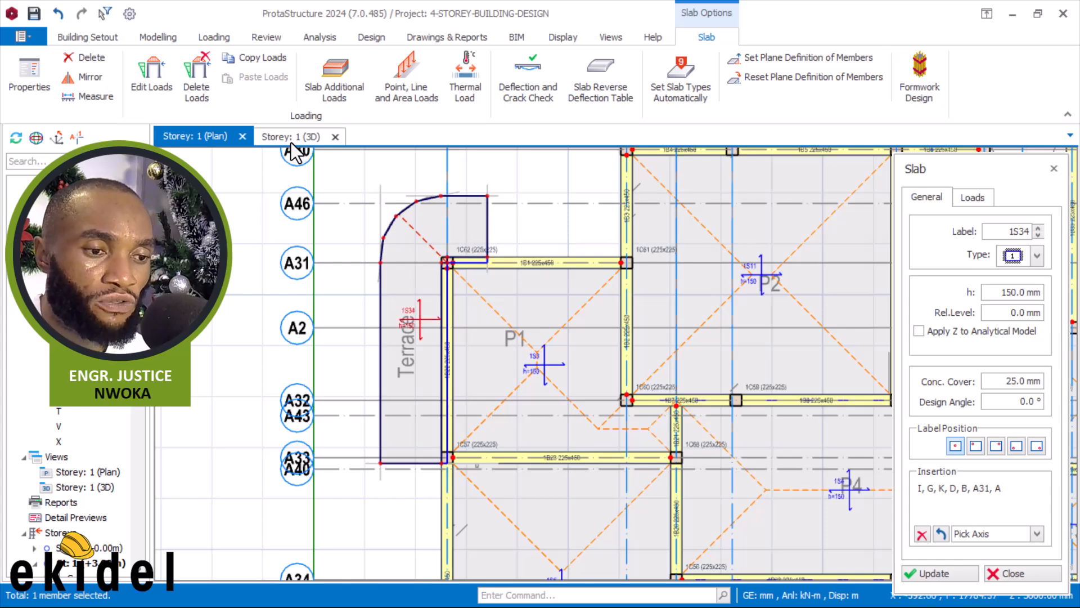
{"action": "key", "text": "Escape"}
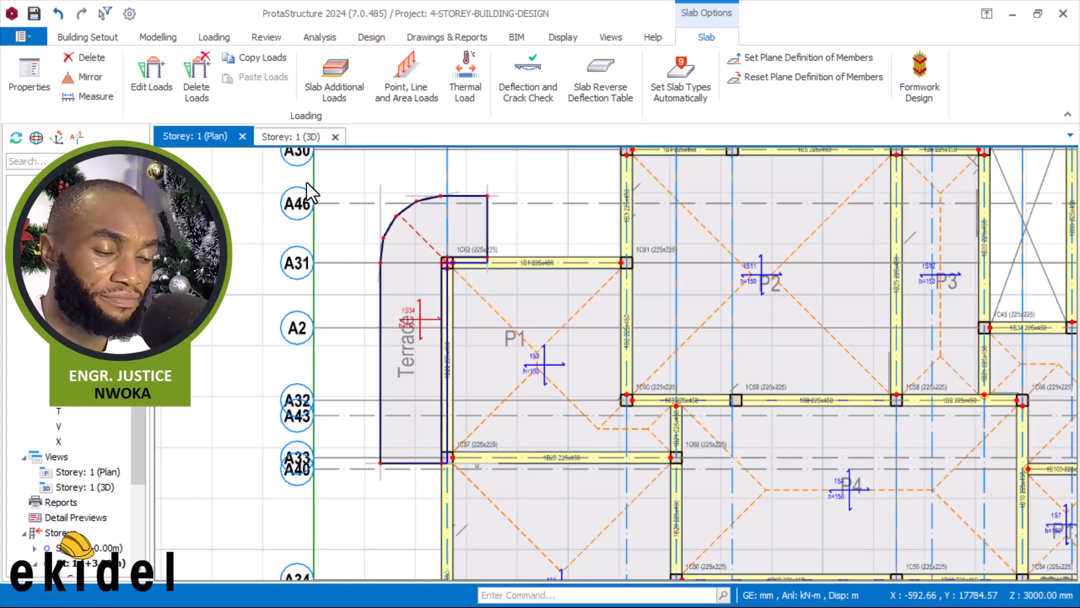
{"action": "left_click", "coordinate": [291, 136]}
{"action": "middle_click_drag", "start_coordinate": [334, 283], "coordinate": [601, 304]}
{"action": "scroll", "coordinate": [448, 338], "scroll_direction": "up", "scroll_amount": 2}
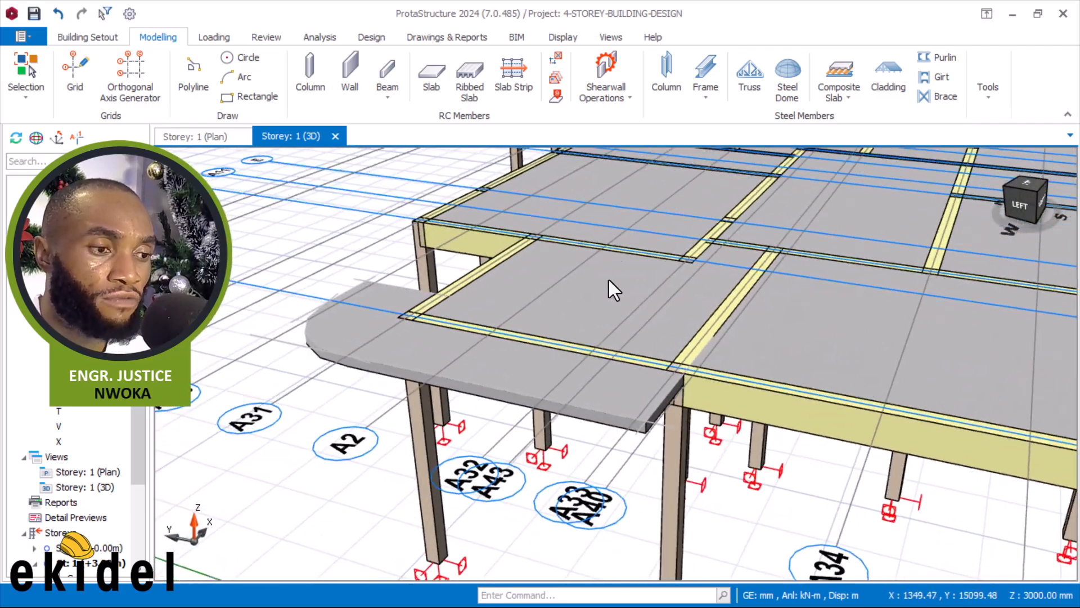
Hide the axes and ghost axes in the Storey 1 3D view
{"action": "left_click", "coordinate": [561, 37]}
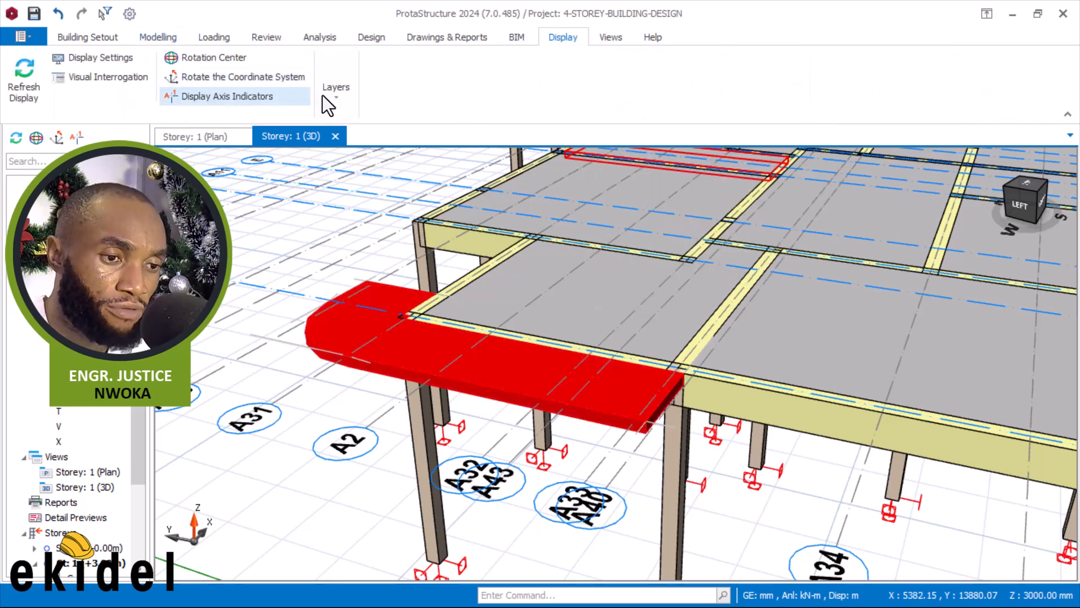
{"action": "left_click", "coordinate": [336, 93]}
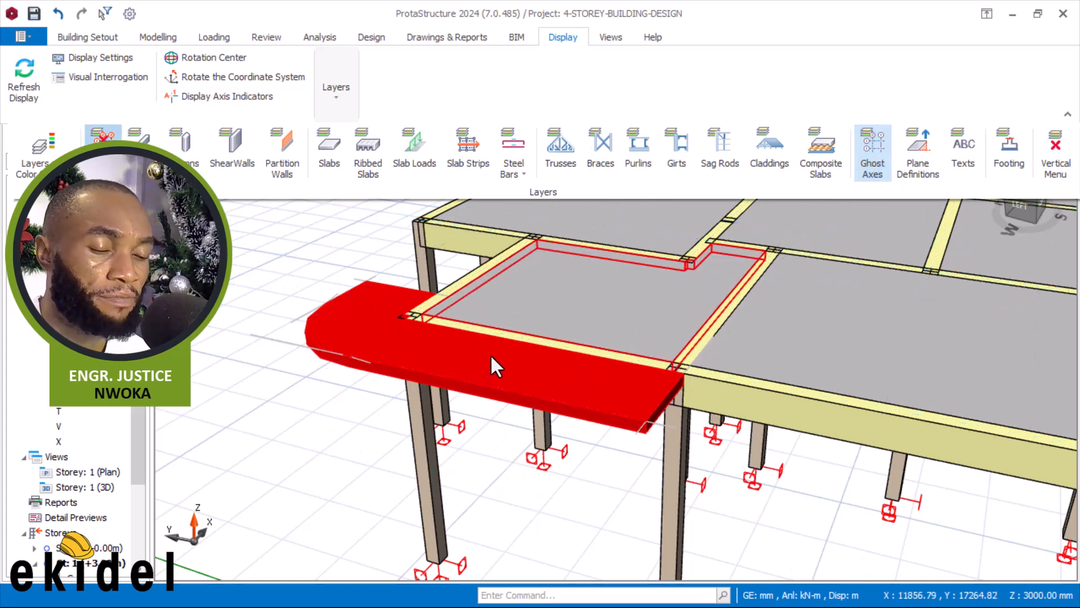
{"action": "scroll", "coordinate": [474, 350], "scroll_direction": "down", "scroll_amount": 2}
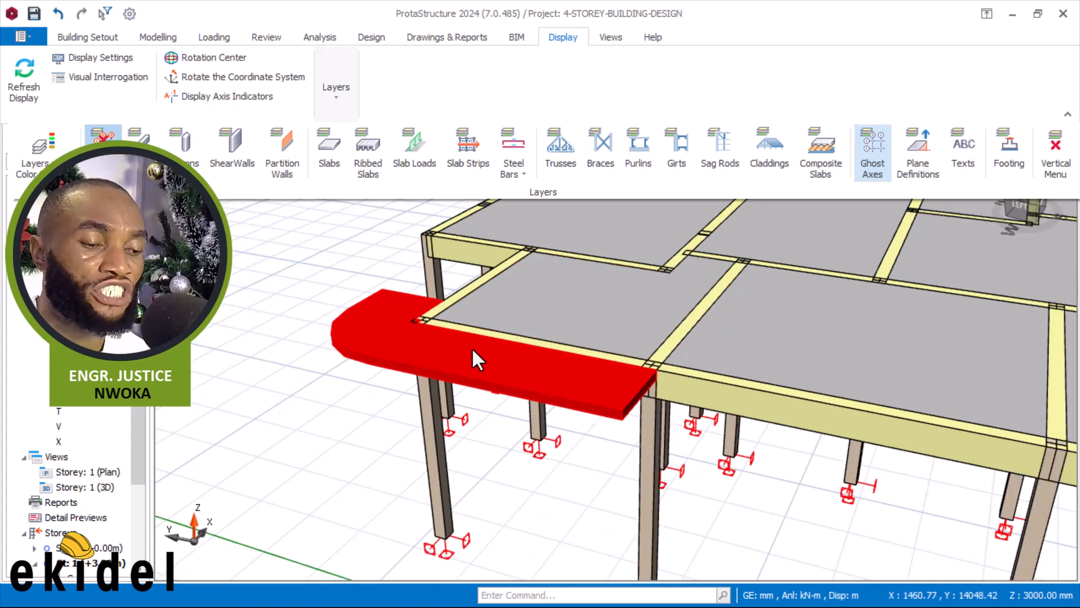
Examine the curved terrace slab in 3D from the back, the side and above, including its edge and supporting columns
{"action": "middle_click_drag", "start_coordinate": [441, 360], "coordinate": [590, 358]}
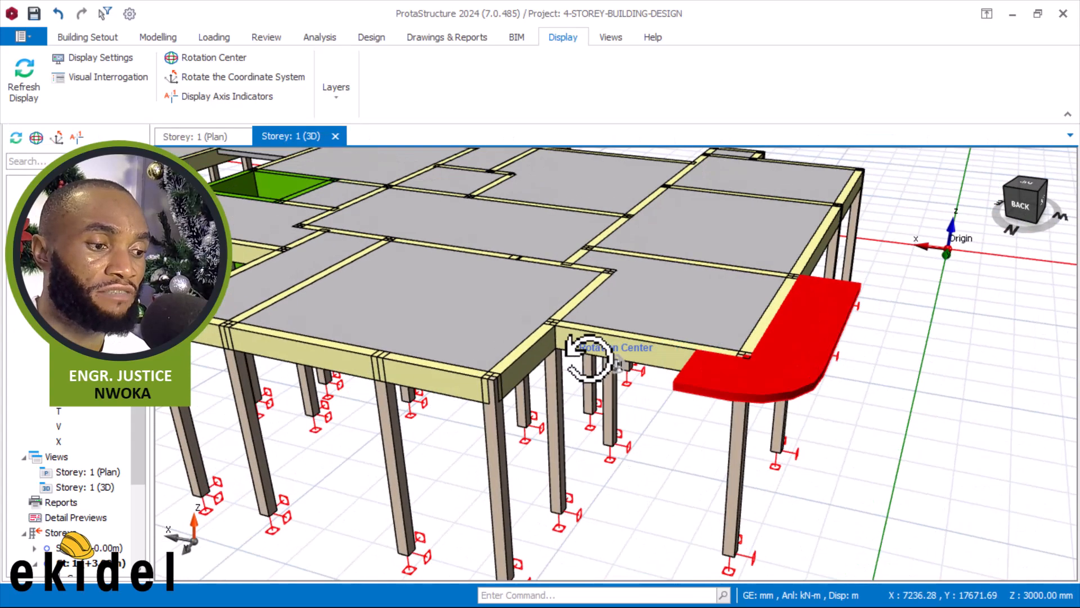
{"action": "middle_click_drag", "start_coordinate": [872, 392], "coordinate": [852, 395]}
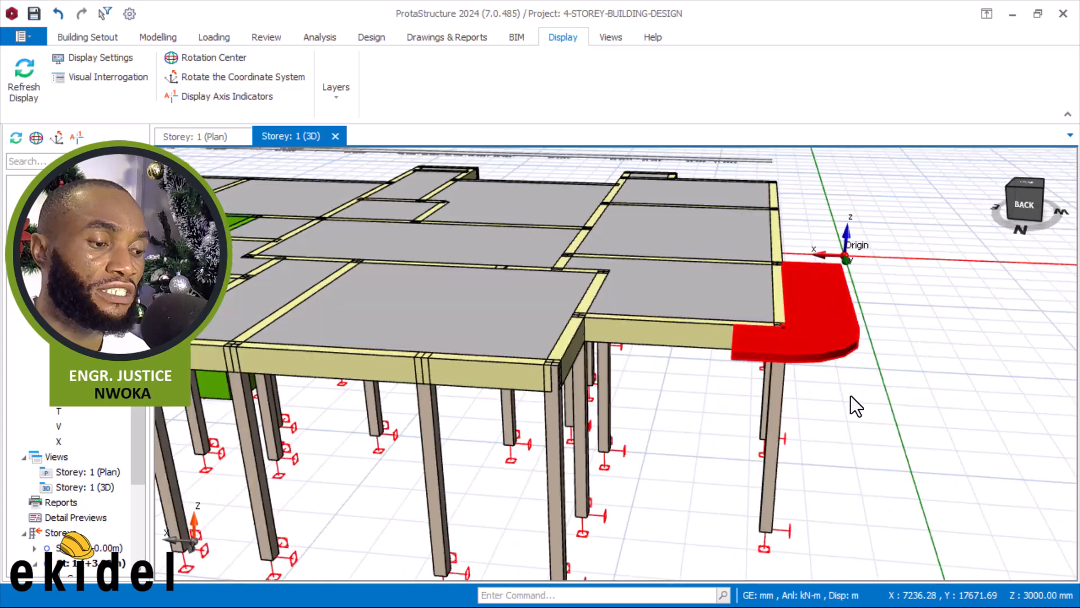
{"action": "scroll", "coordinate": [852, 395], "scroll_direction": "up", "scroll_amount": 4}
{"action": "middle_click_drag", "start_coordinate": [849, 347], "coordinate": [517, 370]}
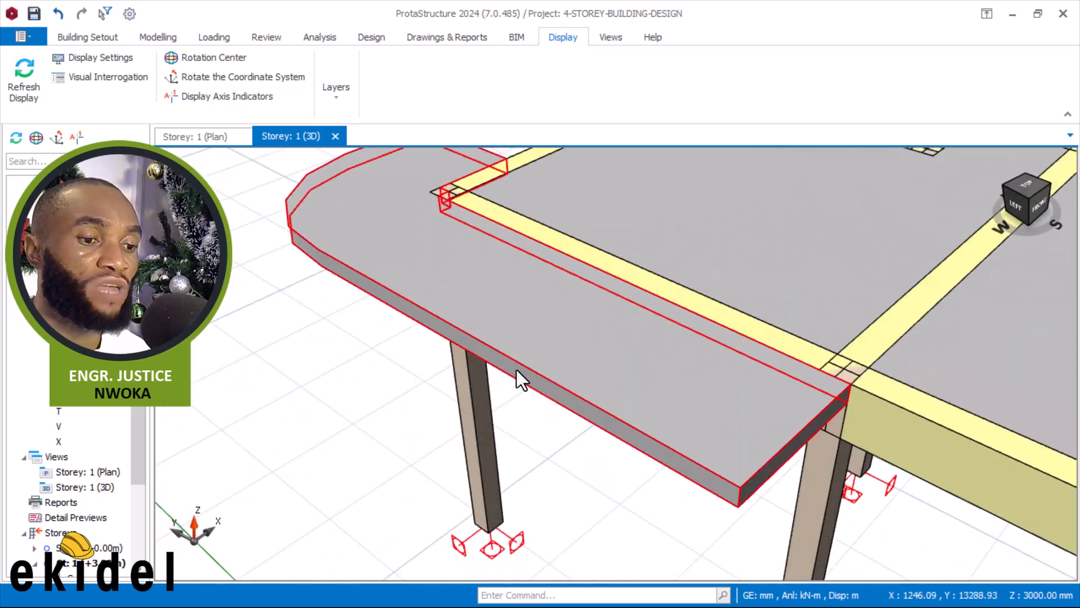
{"action": "scroll", "coordinate": [529, 357], "scroll_direction": "down", "scroll_amount": 5}
{"action": "middle_click_drag", "start_coordinate": [602, 375], "coordinate": [607, 401]}
{"action": "scroll", "coordinate": [521, 274], "scroll_direction": "up", "scroll_amount": 3}
{"action": "scroll", "coordinate": [414, 204], "scroll_direction": "down", "scroll_amount": 4}
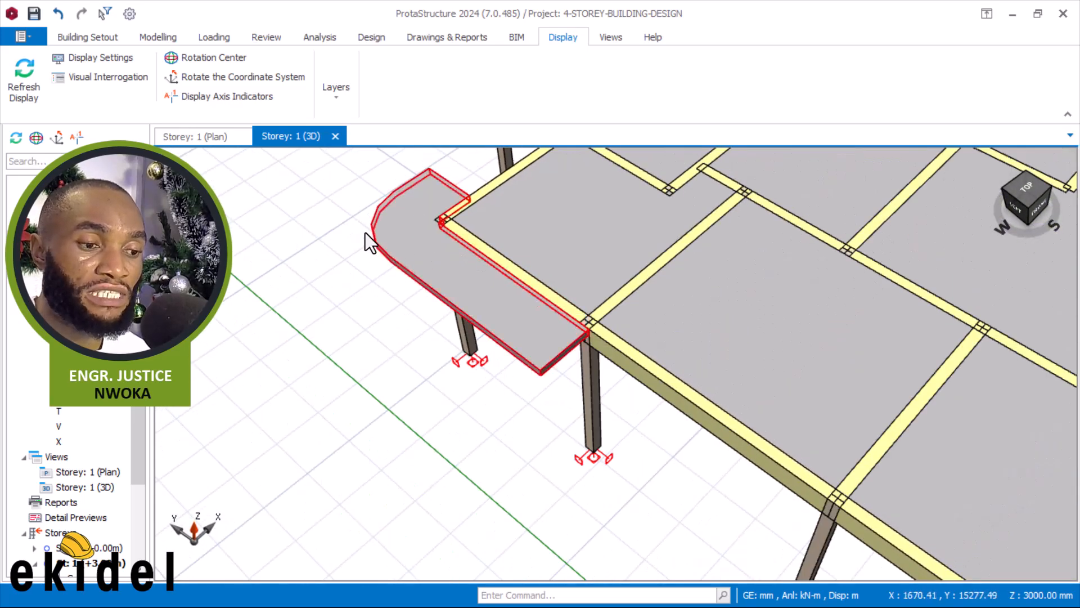
{"action": "mouse_move", "coordinate": [451, 296]}
{"action": "middle_mouse_down"}
{"action": "mouse_move", "coordinate": [526, 259]}
{"action": "mouse_move", "coordinate": [458, 234]}
{"action": "mouse_move", "coordinate": [453, 326]}
{"action": "mouse_move", "coordinate": [484, 326]}
{"action": "mouse_move", "coordinate": [449, 337]}
{"action": "middle_mouse_up"}
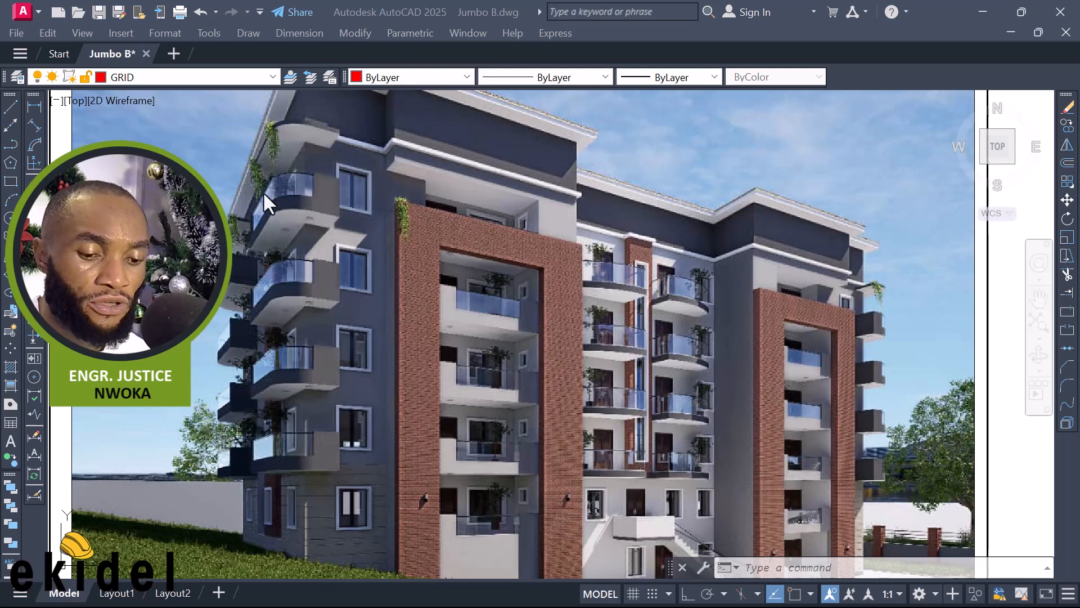
Switch to the Jumbo B drawing in AutoCAD and examine the upper curved corner balconies in the building render
{"action": "scroll", "coordinate": [259, 167], "scroll_direction": "up", "scroll_amount": 5}
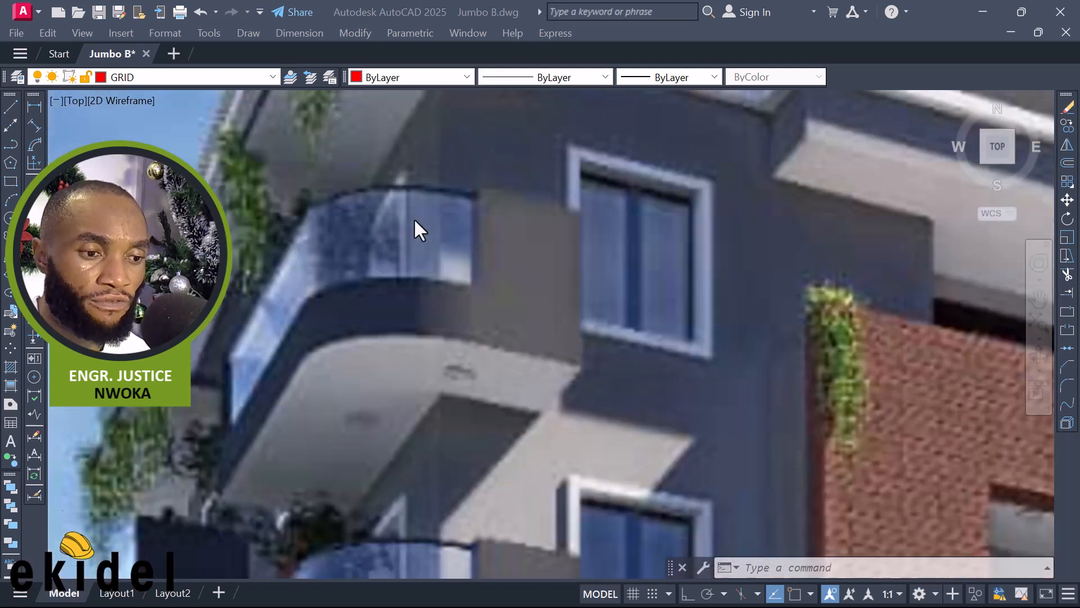
{"action": "scroll", "coordinate": [403, 219], "scroll_direction": "down", "scroll_amount": 3}
{"action": "scroll", "coordinate": [404, 219], "scroll_direction": "up", "scroll_amount": 1}
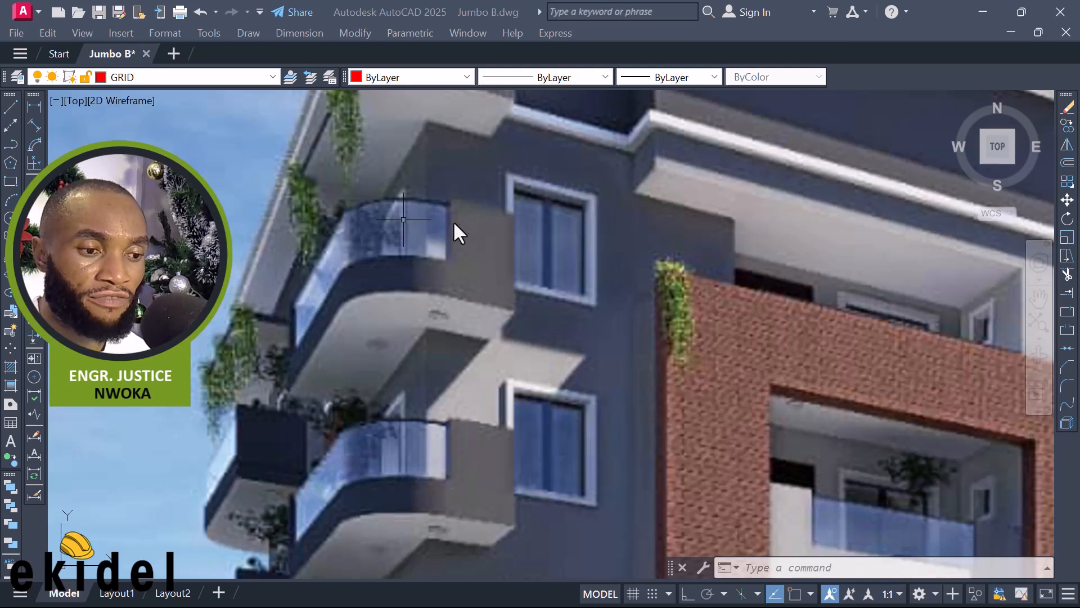
{"action": "scroll", "coordinate": [375, 296], "scroll_direction": "down", "scroll_amount": 5}
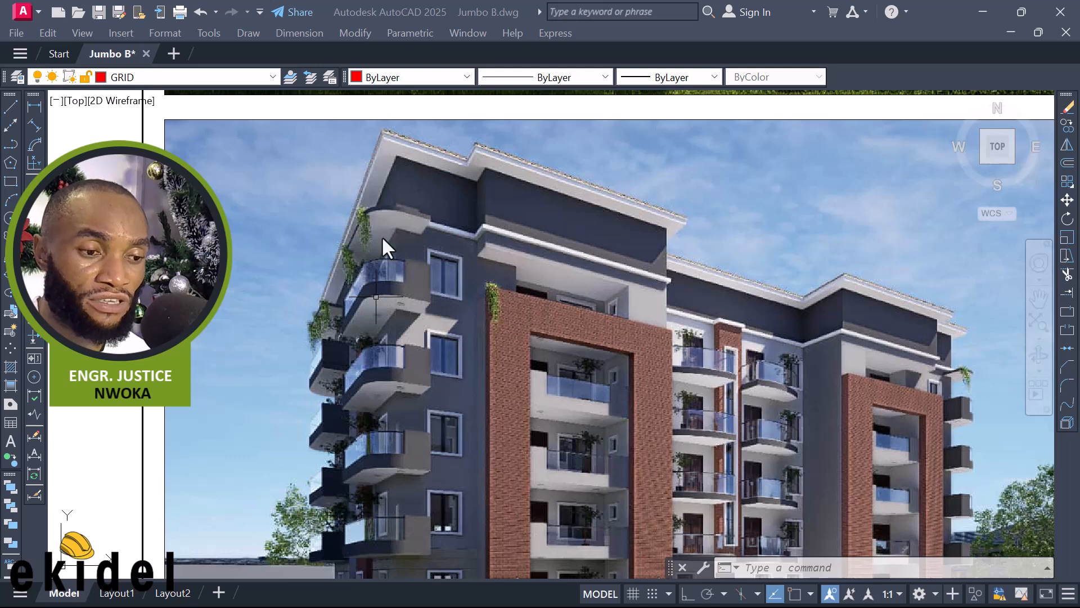
{"action": "scroll", "coordinate": [390, 249], "scroll_direction": "down", "scroll_amount": 3}
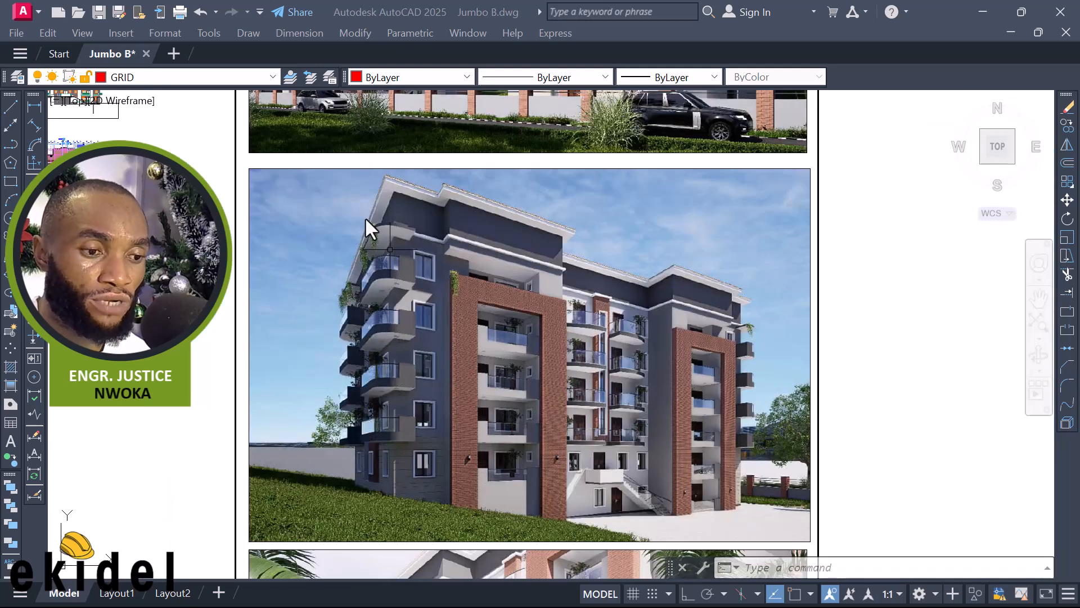
{"action": "scroll", "coordinate": [366, 210], "scroll_direction": "up", "scroll_amount": 4}
{"action": "scroll", "coordinate": [366, 210], "scroll_direction": "up", "scroll_amount": 2}
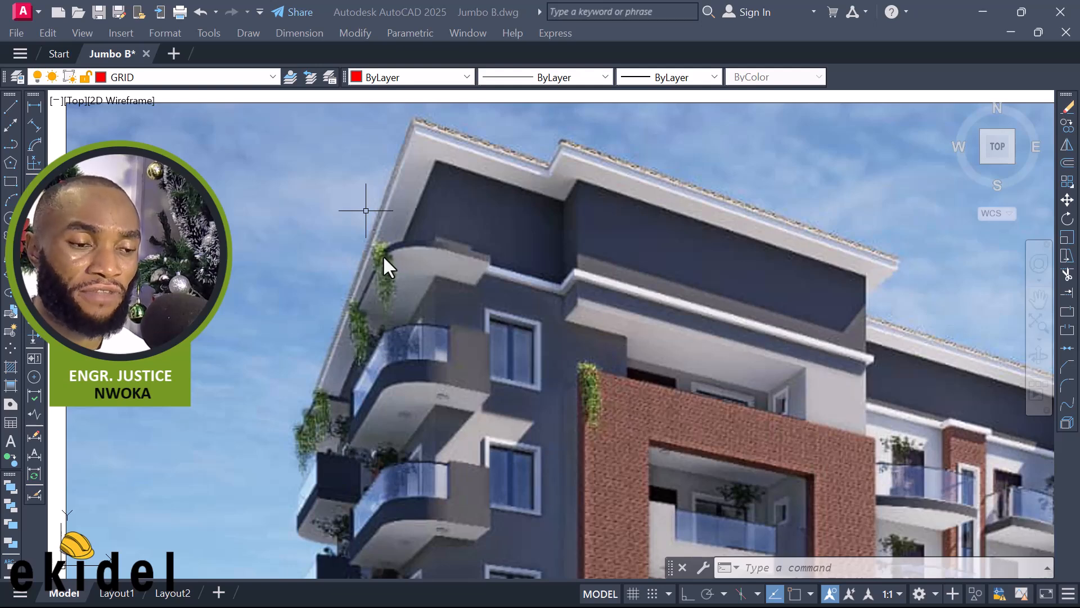
{"action": "scroll", "coordinate": [383, 257], "scroll_direction": "down", "scroll_amount": 2}
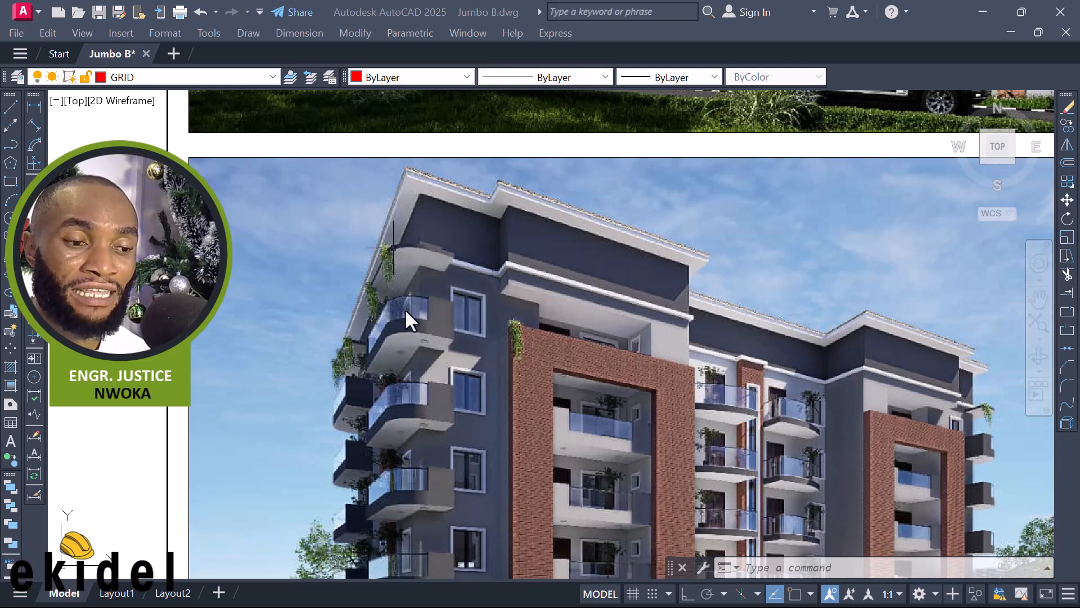
Examine the lowest corner balcony in the render and the stacked curved balconies in the render above it
{"action": "scroll", "coordinate": [406, 309], "scroll_direction": "down", "scroll_amount": 3}
{"action": "scroll", "coordinate": [388, 399], "scroll_direction": "up", "scroll_amount": 6}
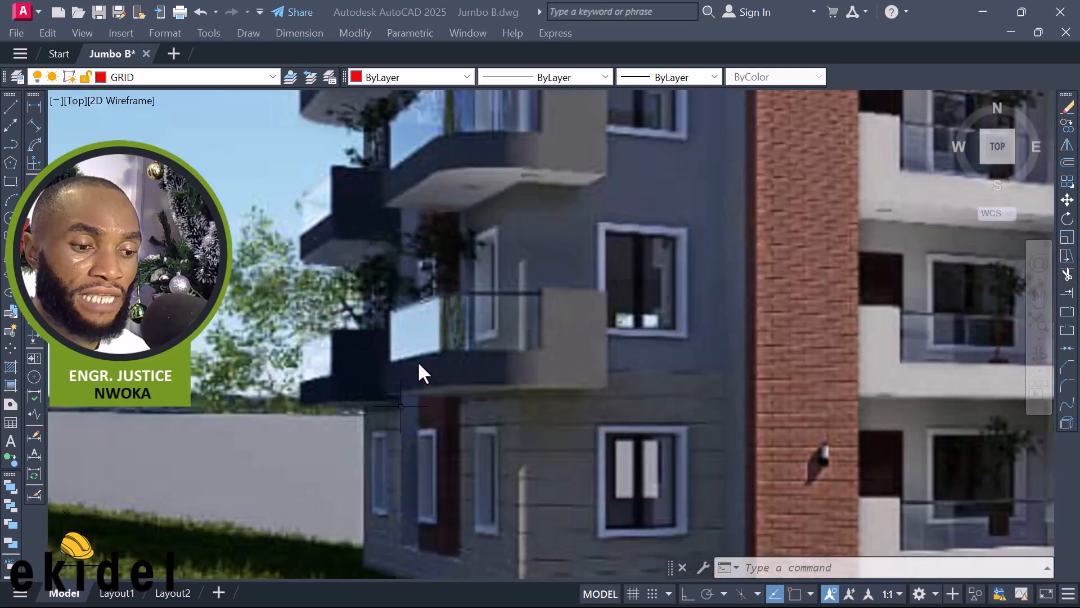
{"action": "scroll", "coordinate": [477, 346], "scroll_direction": "down", "scroll_amount": 3}
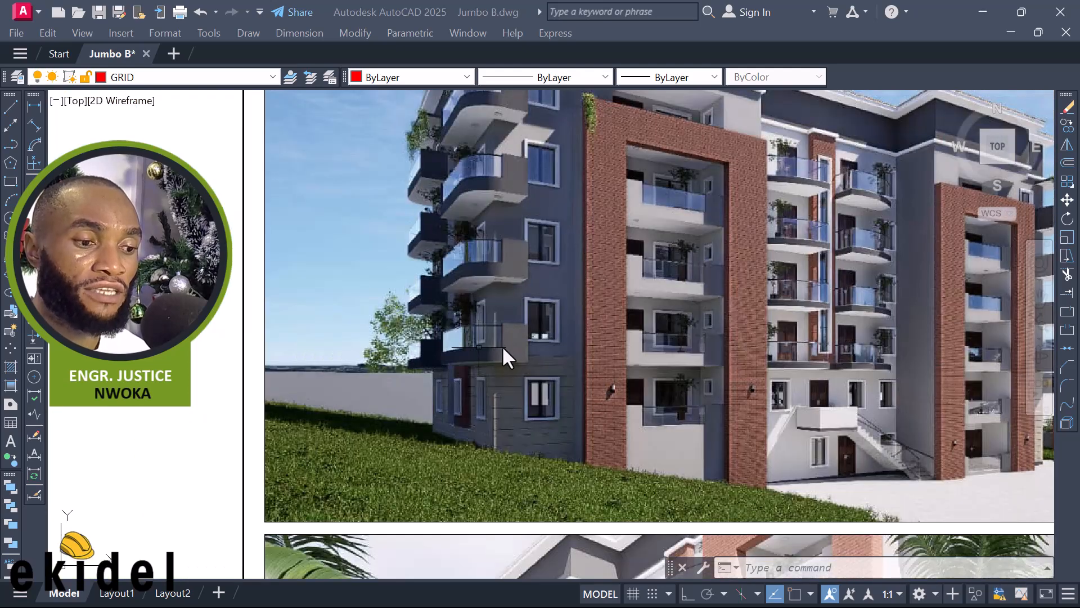
{"action": "scroll", "coordinate": [473, 345], "scroll_direction": "up", "scroll_amount": 5}
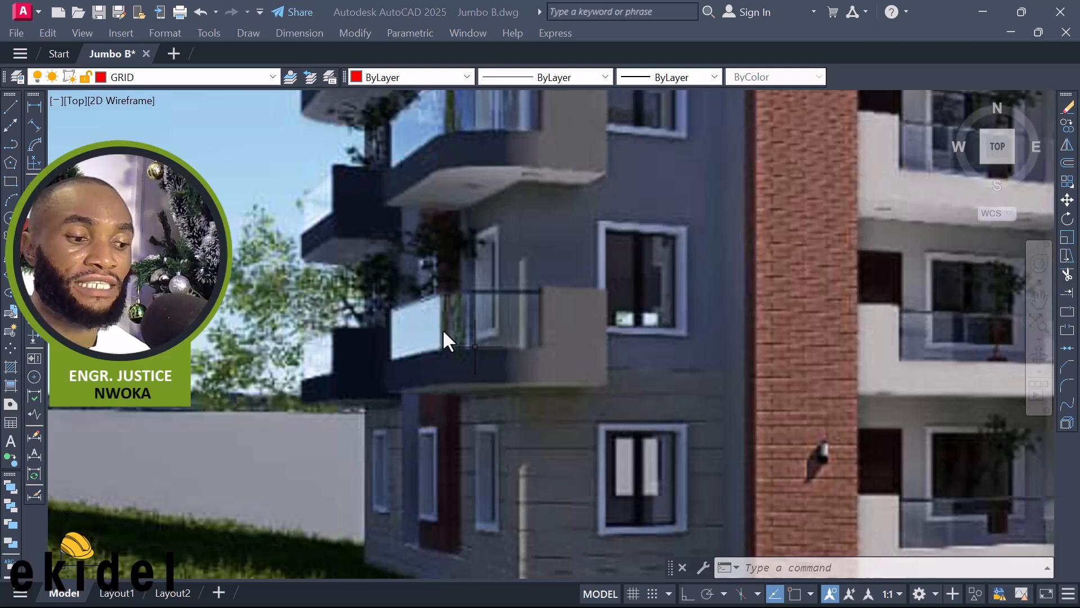
{"action": "scroll", "coordinate": [475, 346], "scroll_direction": "down", "scroll_amount": 3}
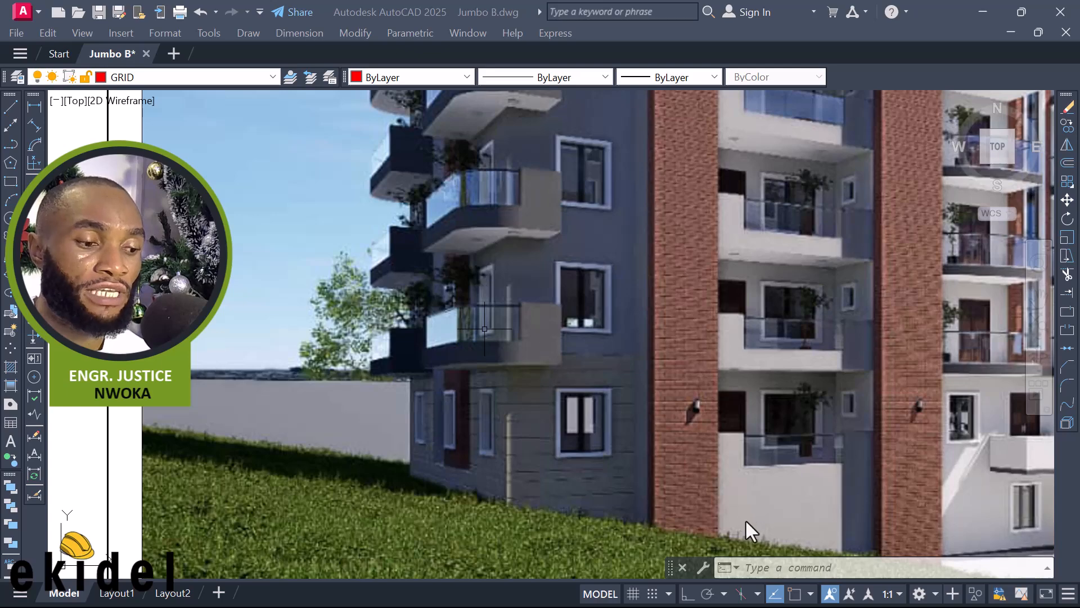
{"action": "scroll", "coordinate": [458, 325], "scroll_direction": "up", "scroll_amount": 1}
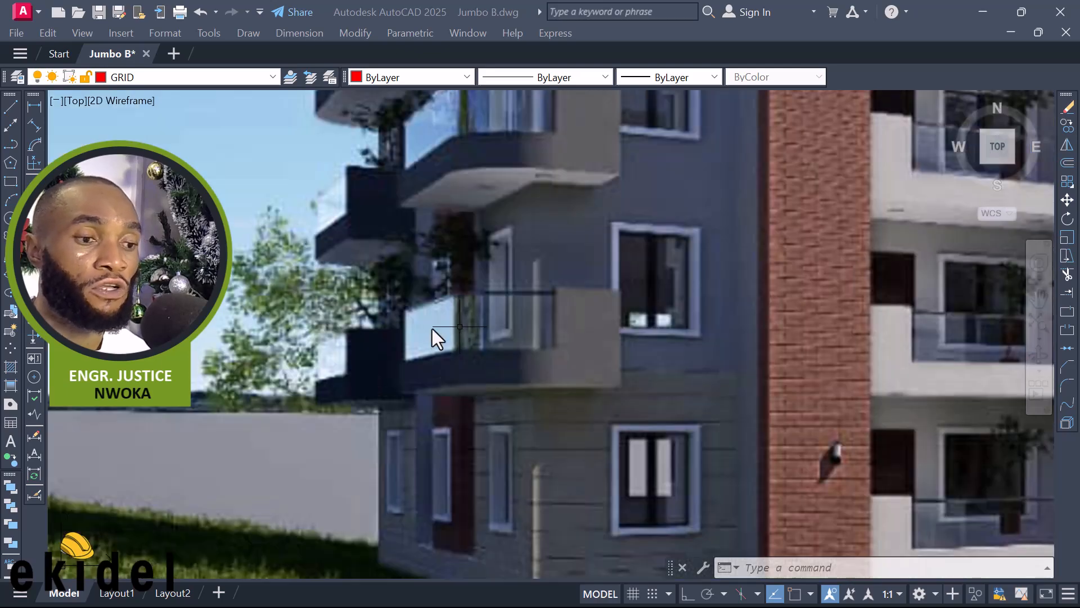
{"action": "scroll", "coordinate": [478, 315], "scroll_direction": "down", "scroll_amount": 4}
{"action": "scroll", "coordinate": [481, 318], "scroll_direction": "down", "scroll_amount": 2}
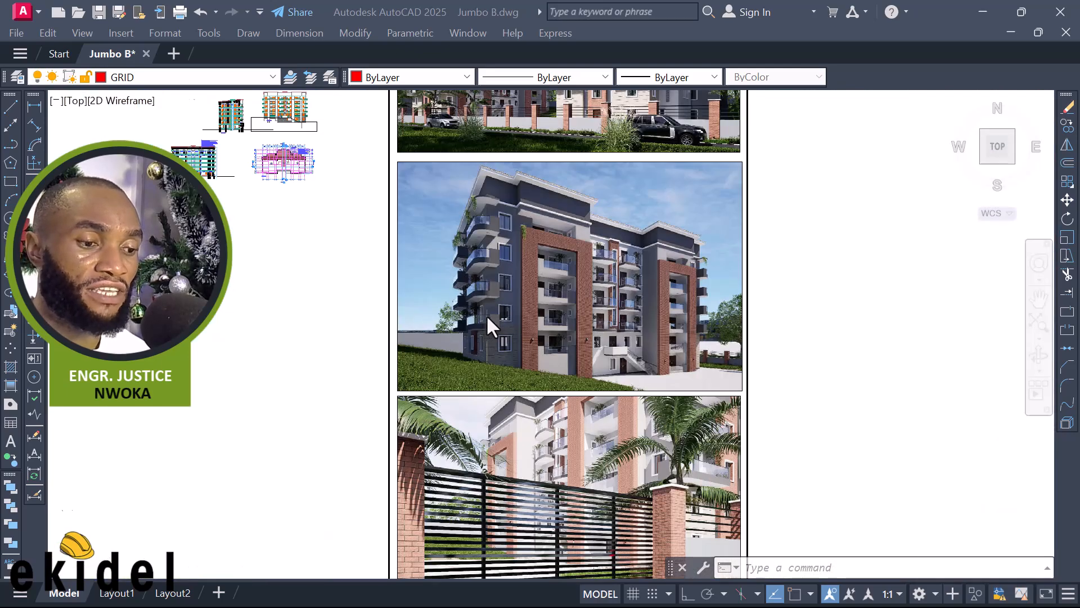
{"action": "scroll", "coordinate": [486, 315], "scroll_direction": "up", "scroll_amount": 4}
{"action": "scroll", "coordinate": [481, 304], "scroll_direction": "down", "scroll_amount": 4}
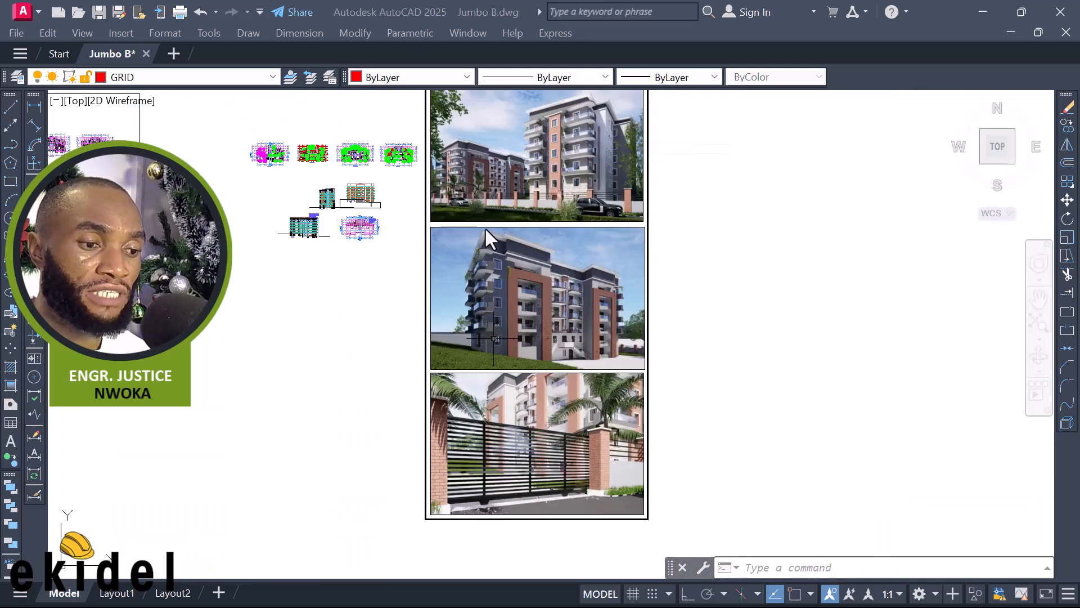
{"action": "scroll", "coordinate": [532, 110], "scroll_direction": "up", "scroll_amount": 3}
{"action": "scroll", "coordinate": [528, 131], "scroll_direction": "up", "scroll_amount": 4}
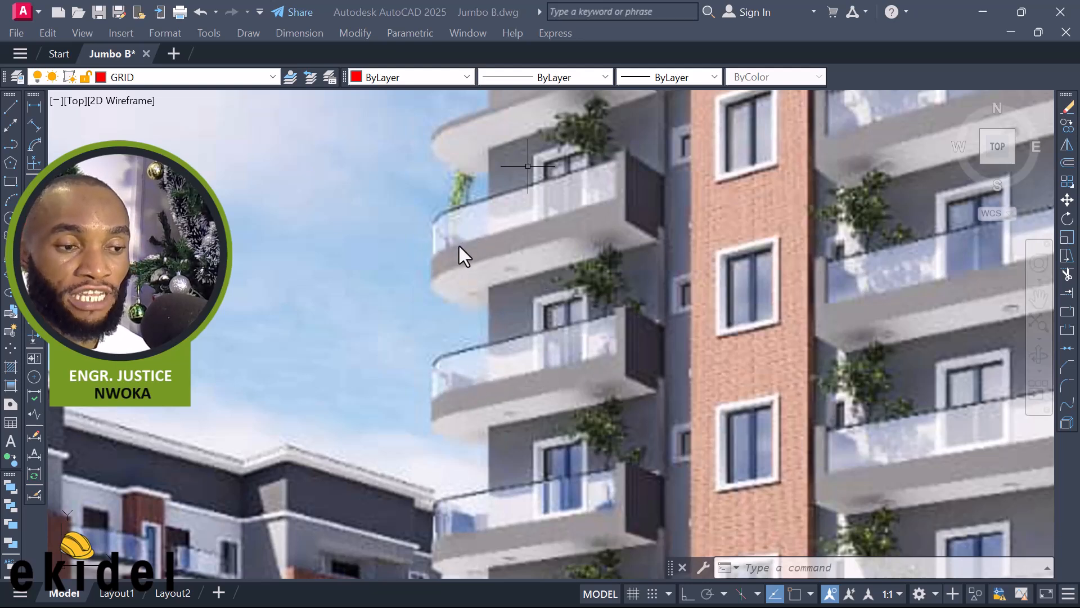
{"action": "scroll", "coordinate": [471, 246], "scroll_direction": "down", "scroll_amount": 4}
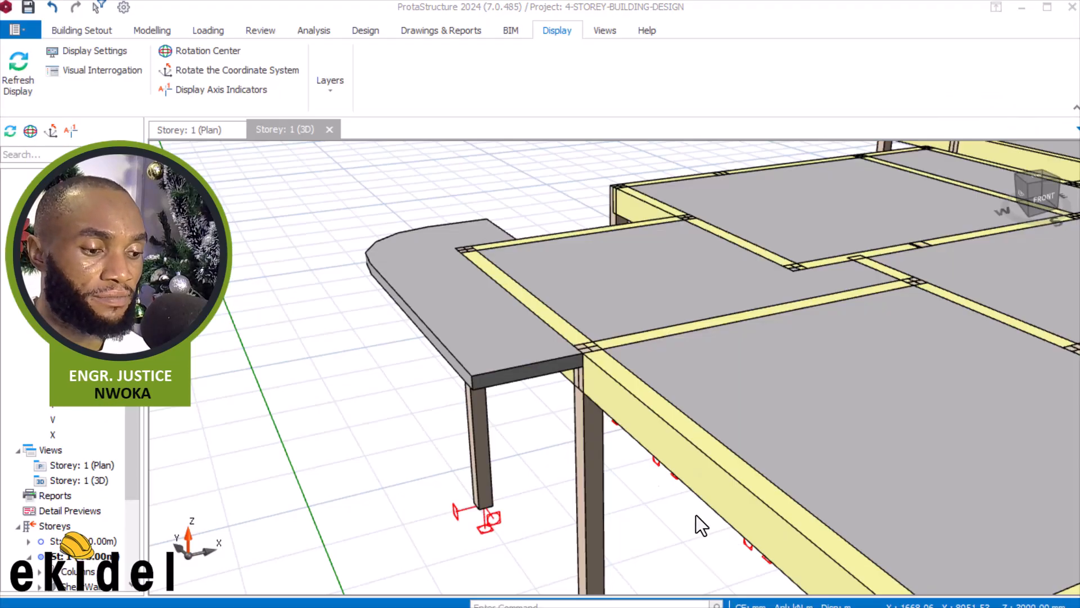
Switch back to ProtaStructure and examine the modelled curved terrace slab in 3D from several angles
{"action": "scroll", "coordinate": [464, 252], "scroll_direction": "up", "scroll_amount": 3}
{"action": "middle_click_drag", "start_coordinate": [465, 252], "coordinate": [506, 265]}
{"action": "scroll", "coordinate": [338, 262], "scroll_direction": "up", "scroll_amount": 3}
{"action": "scroll", "coordinate": [313, 231], "scroll_direction": "down", "scroll_amount": 2}
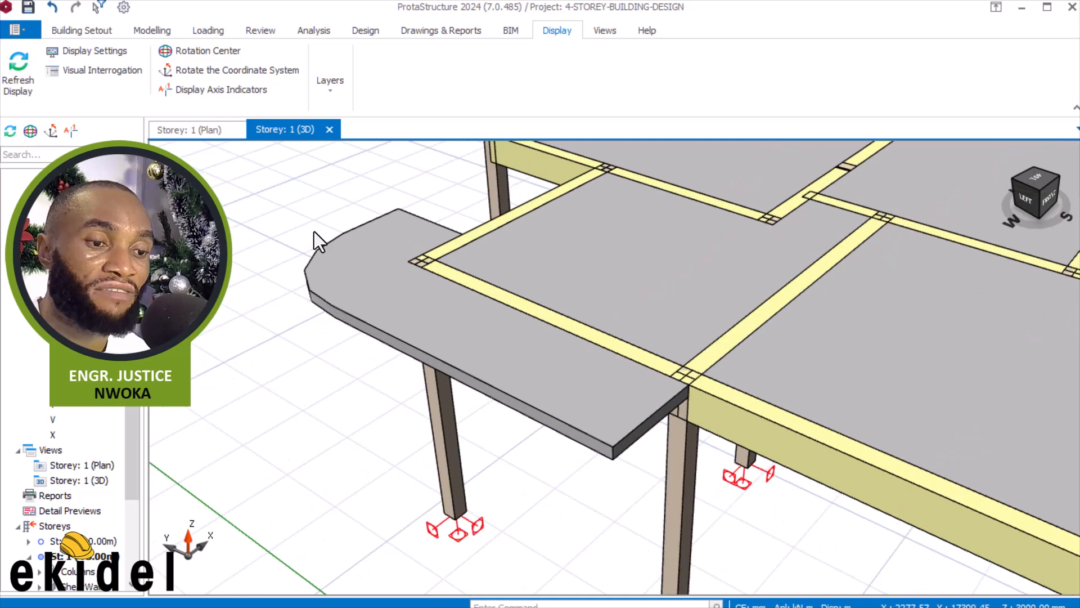
{"action": "scroll", "coordinate": [335, 233], "scroll_direction": "down", "scroll_amount": 2}
{"action": "mouse_move", "coordinate": [337, 238]}
{"action": "middle_mouse_down"}
{"action": "mouse_move", "coordinate": [385, 234]}
{"action": "mouse_move", "coordinate": [400, 282]}
{"action": "mouse_move", "coordinate": [402, 272]}
{"action": "mouse_move", "coordinate": [458, 306]}
{"action": "mouse_move", "coordinate": [475, 261]}
{"action": "mouse_move", "coordinate": [506, 260]}
{"action": "mouse_move", "coordinate": [393, 242]}
{"action": "mouse_move", "coordinate": [354, 246]}
{"action": "mouse_move", "coordinate": [356, 254]}
{"action": "middle_mouse_up"}
{"action": "scroll", "coordinate": [330, 228], "scroll_direction": "up", "scroll_amount": 2}
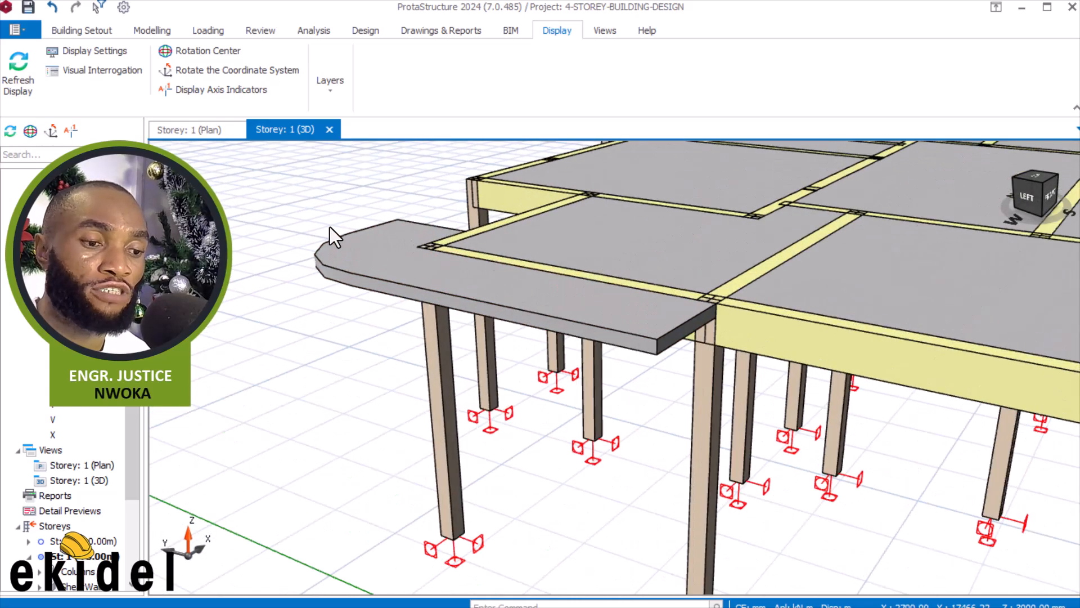
{"action": "middle_click_drag", "start_coordinate": [340, 226], "coordinate": [308, 247]}
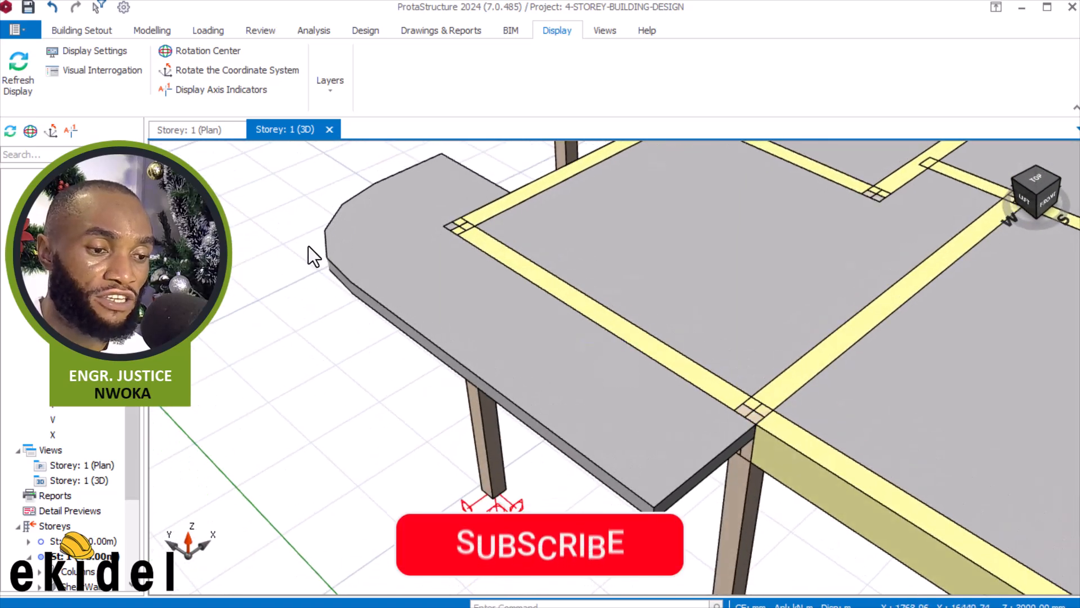
Open the Storey 1 plan view and show the ghost axes around the terrace slab
{"action": "left_click", "coordinate": [202, 130]}
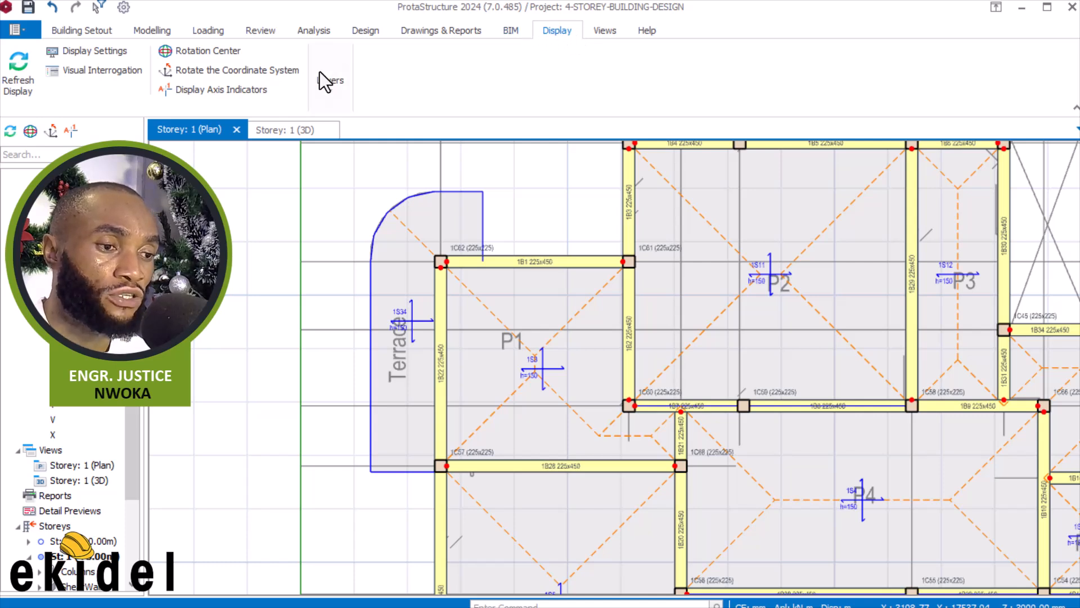
{"action": "left_click", "coordinate": [323, 91]}
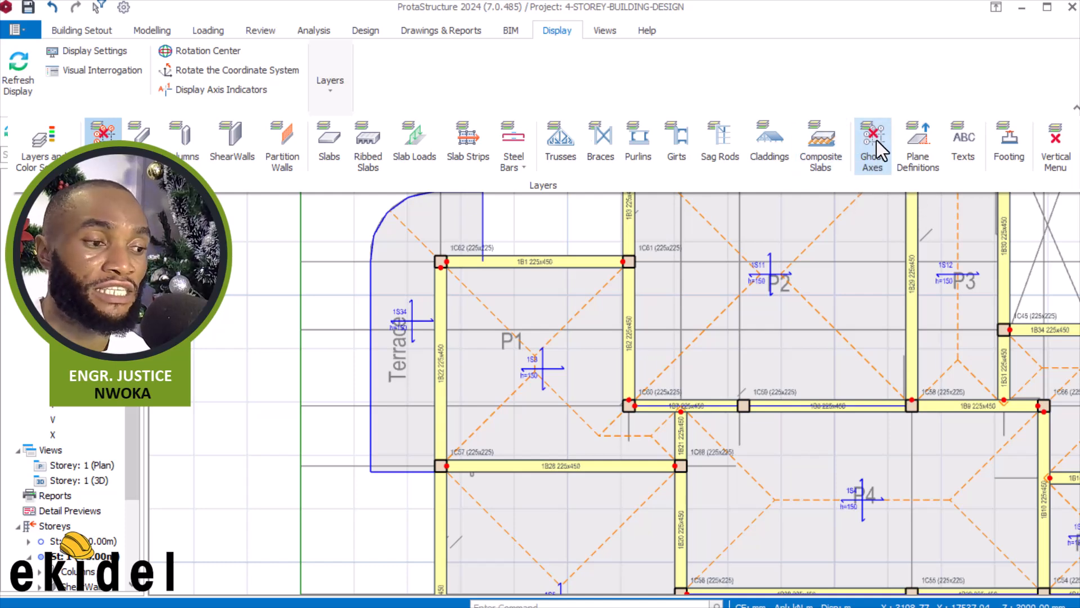
{"action": "left_click", "coordinate": [854, 162]}
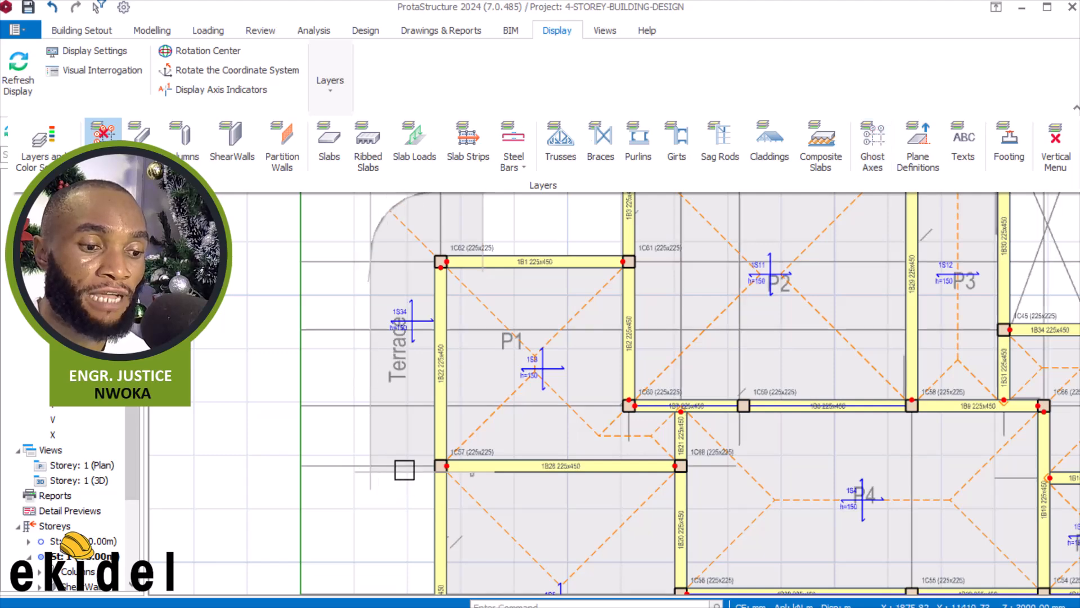
{"action": "scroll", "coordinate": [506, 396], "scroll_direction": "down", "scroll_amount": 2}
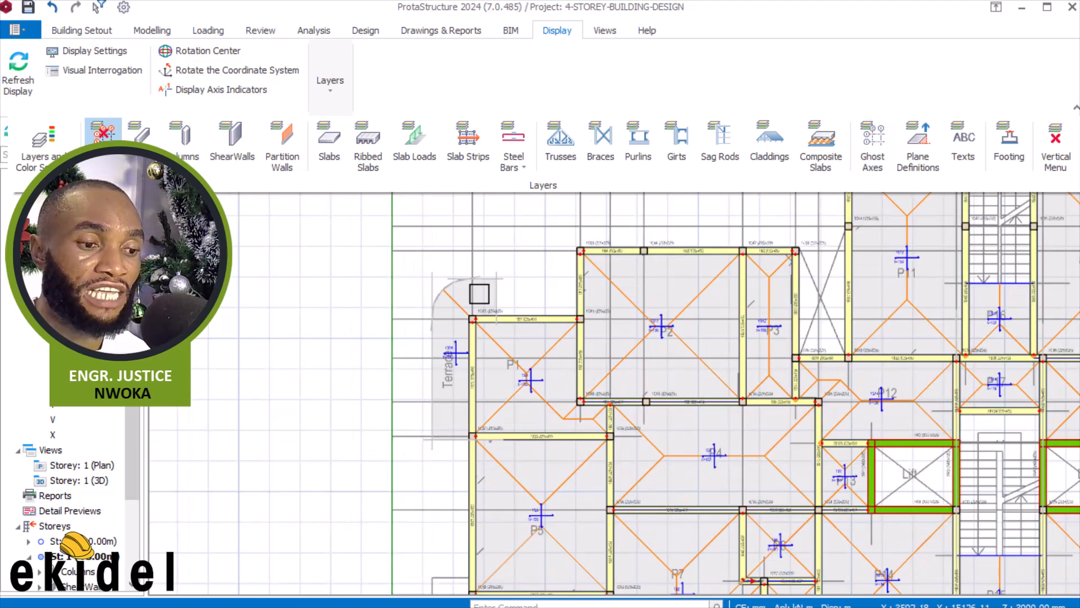
{"action": "scroll", "coordinate": [473, 293], "scroll_direction": "up", "scroll_amount": 4}
{"action": "middle_click_drag", "start_coordinate": [511, 263], "coordinate": [556, 241]}
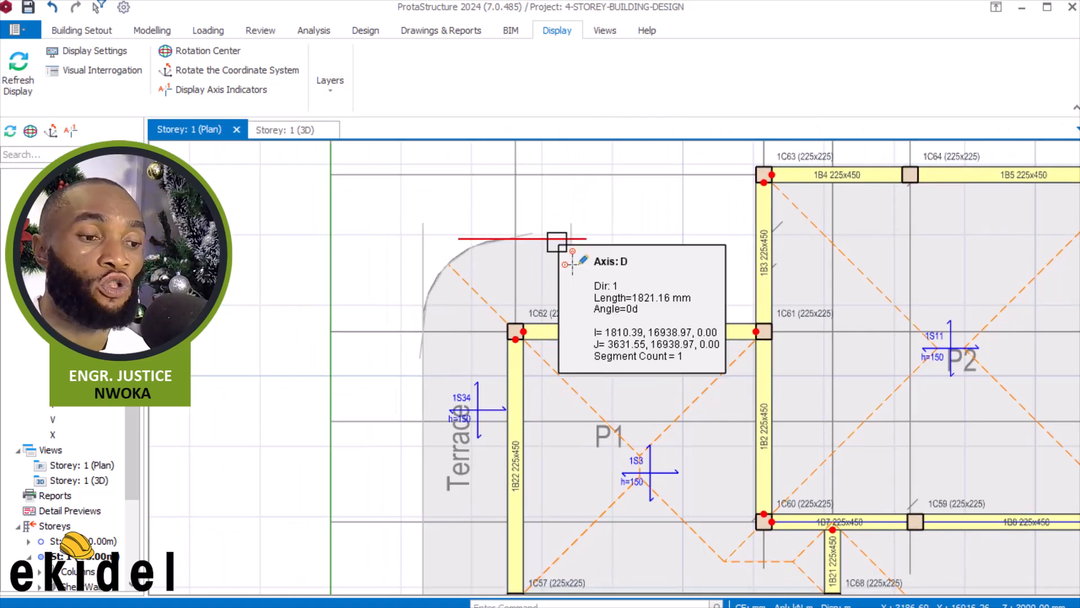
Set up a manually entered slab line load with G-load magnitudes of 1.35 kN/m at both start and end
{"action": "left_click", "coordinate": [210, 31]}
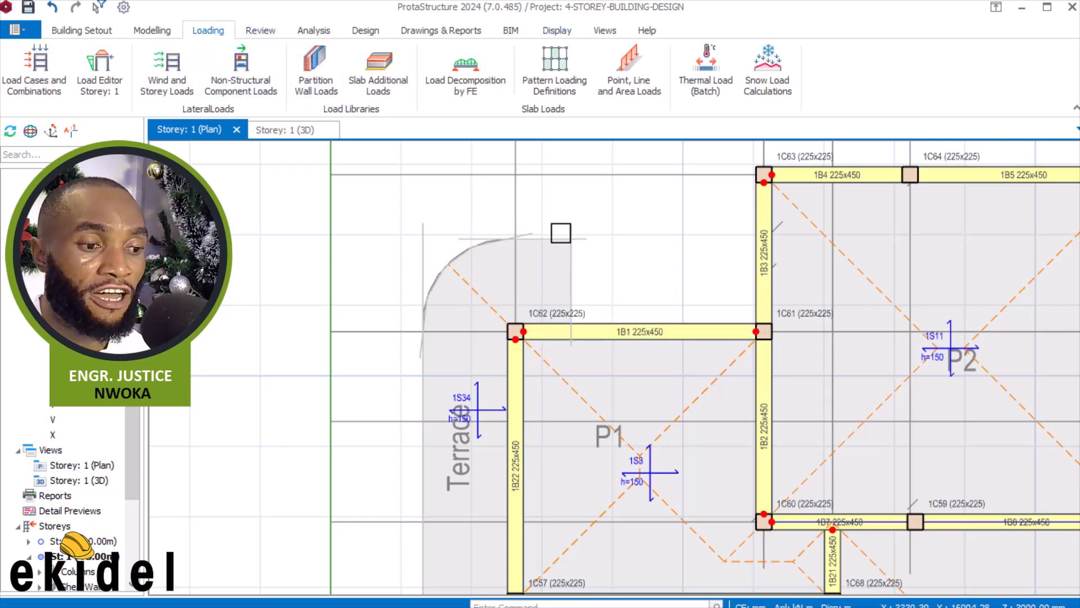
{"action": "scroll", "coordinate": [441, 267], "scroll_direction": "down", "scroll_amount": 1}
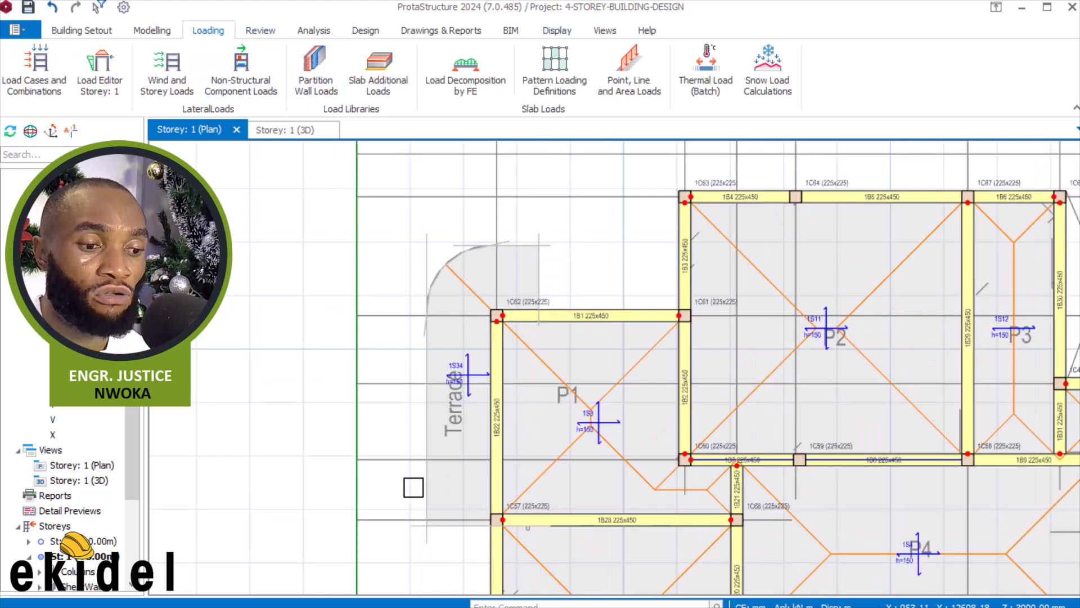
{"action": "left_click", "coordinate": [630, 64]}
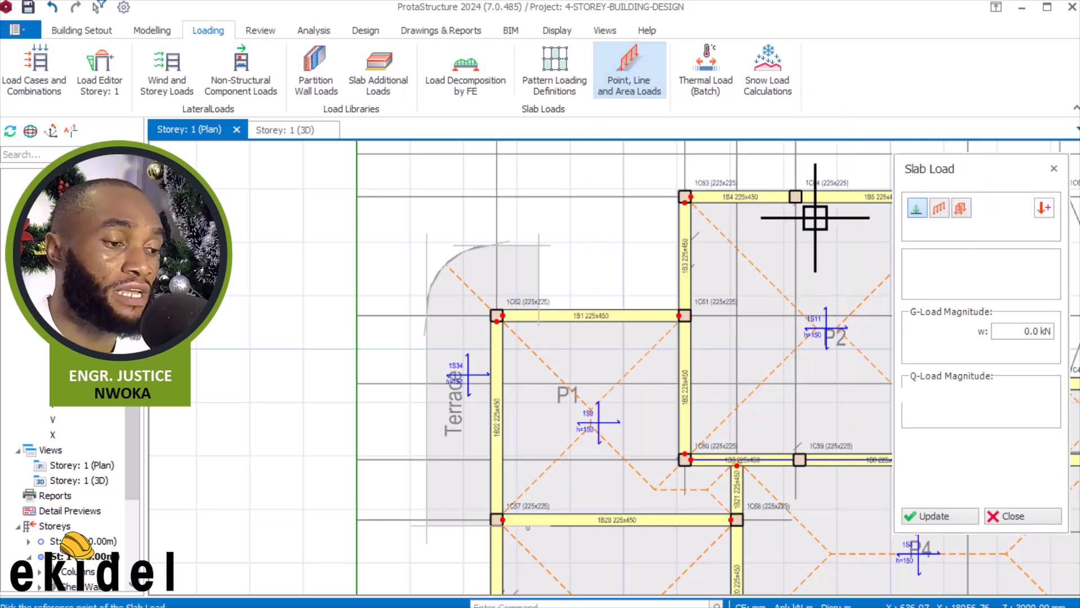
{"action": "left_click", "coordinate": [937, 208]}
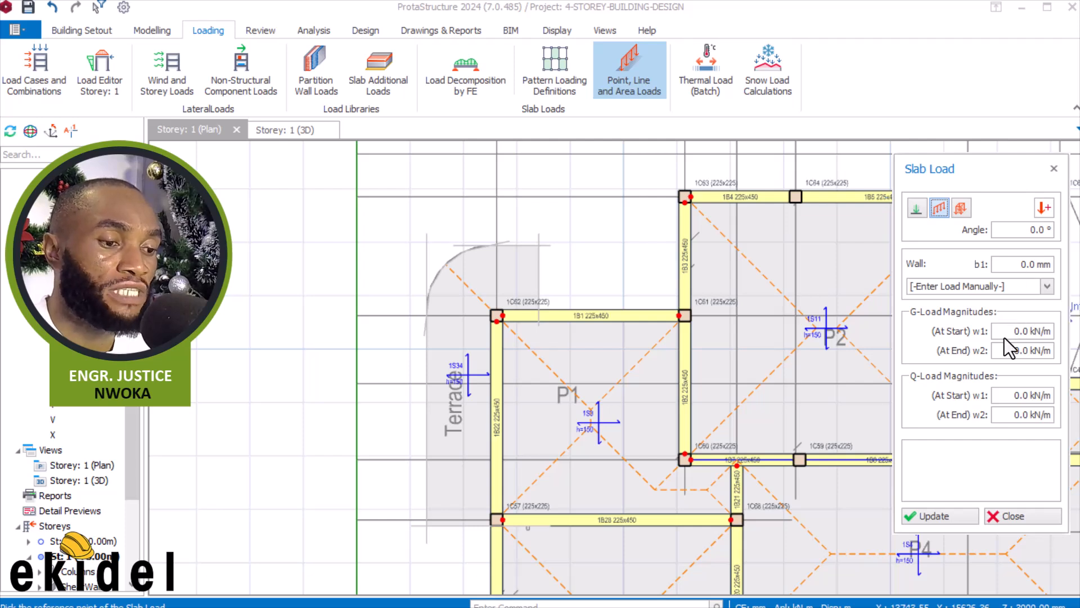
{"action": "left_click_drag", "start_coordinate": [1005, 332], "coordinate": [1047, 332]}
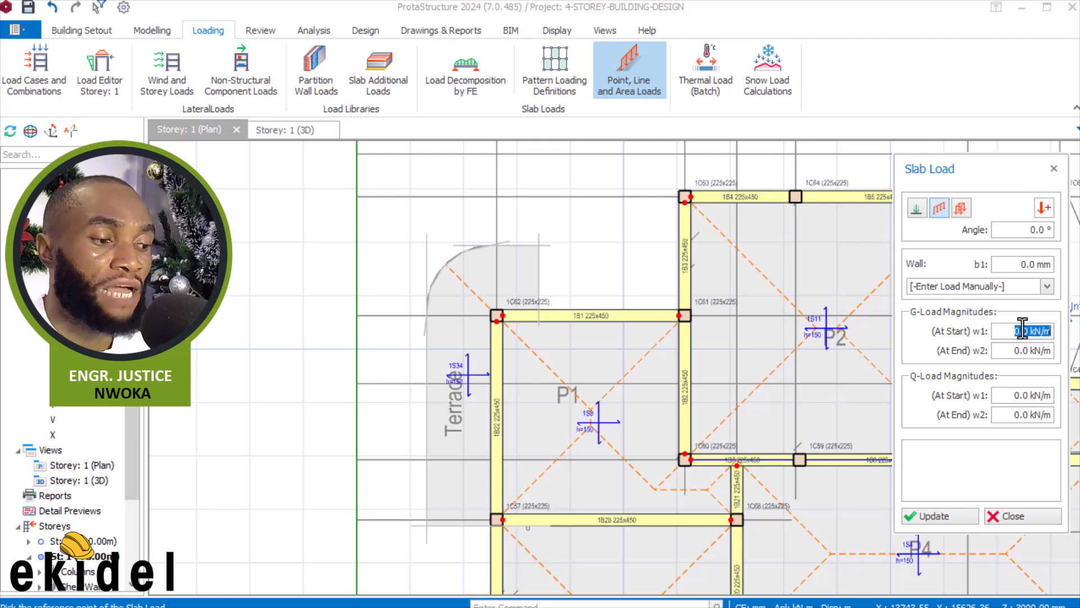
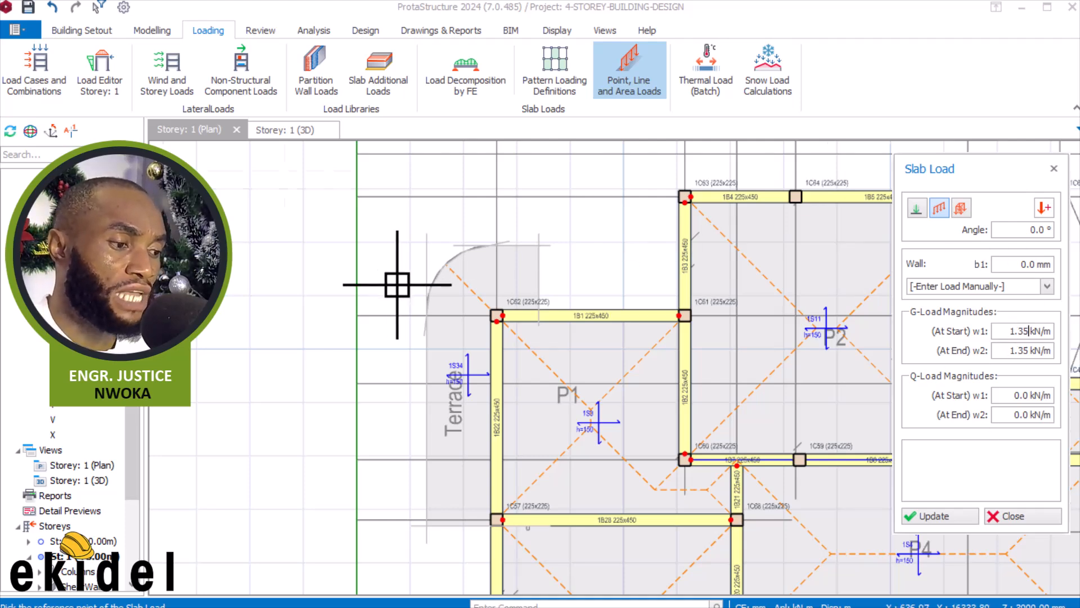
Place the 1200 mm line load along the terrace slab's short straight edge, from beam 1B1 up to the slab's outer corner
{"action": "scroll", "coordinate": [442, 258], "scroll_direction": "up", "scroll_amount": 5}
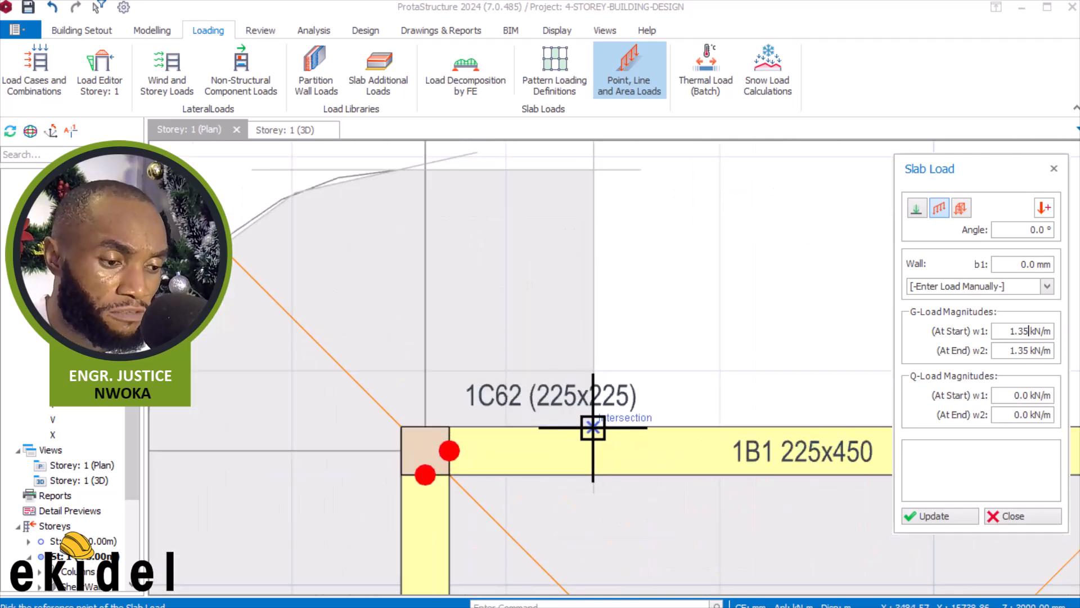
{"action": "scroll", "coordinate": [636, 417], "scroll_direction": "down", "scroll_amount": 2}
{"action": "scroll", "coordinate": [612, 301], "scroll_direction": "up", "scroll_amount": 3}
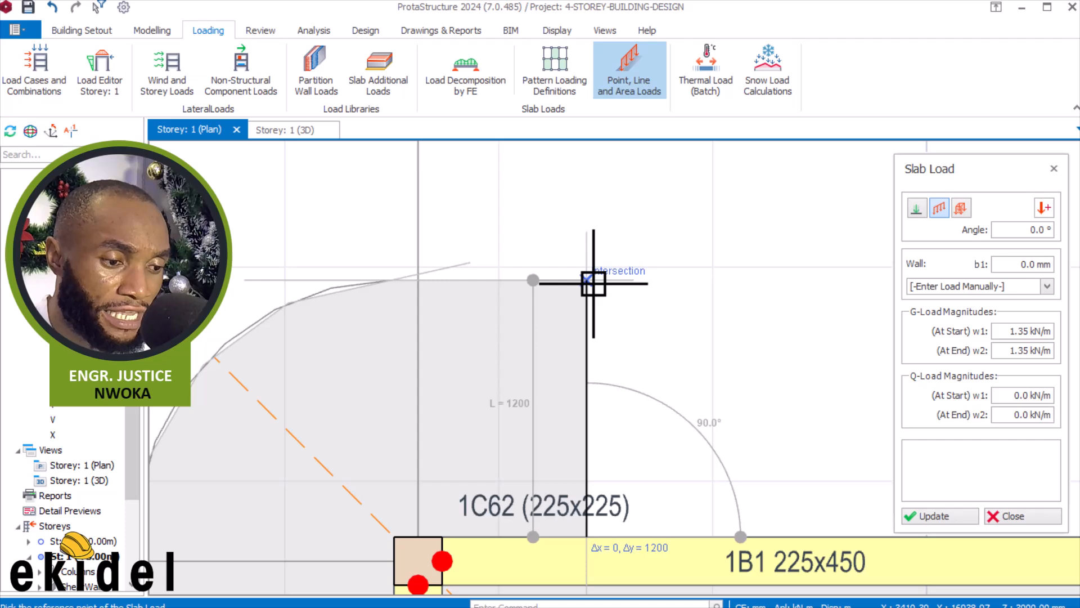
{"action": "left_click", "coordinate": [594, 283]}
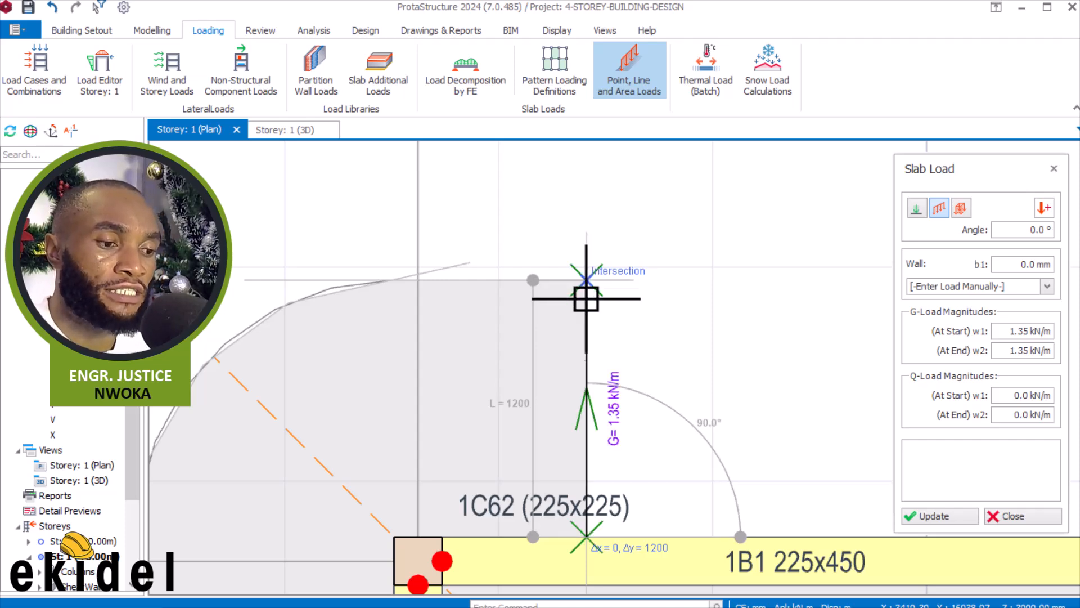
Place a 1.35 kN/m line load along the slab's upper straight edge, from the outer corner to the start of the curve
{"action": "scroll", "coordinate": [647, 288], "scroll_direction": "down", "scroll_amount": 1}
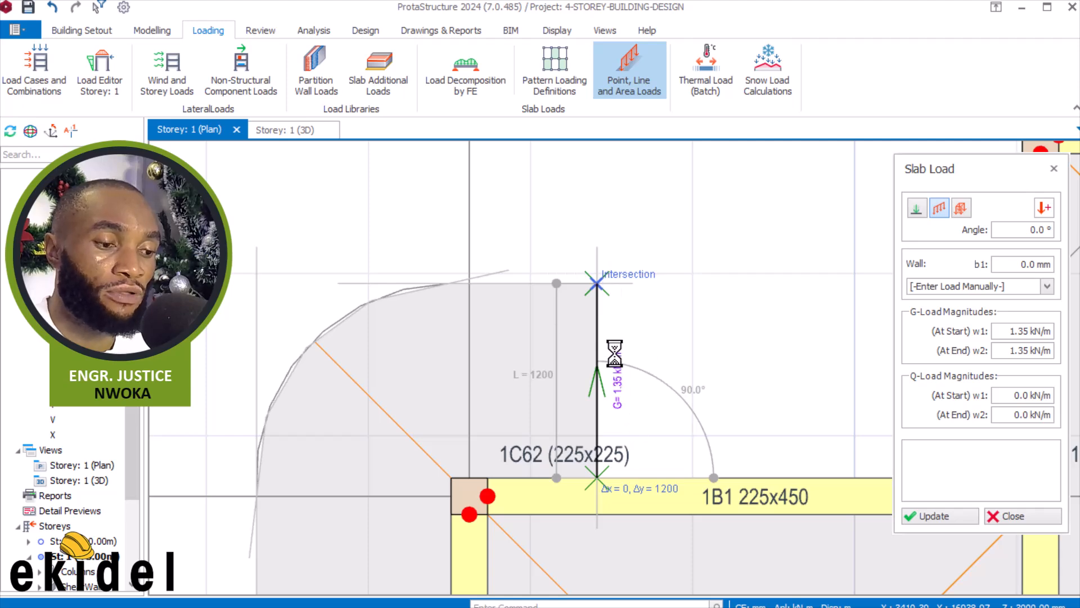
{"action": "scroll", "coordinate": [617, 345], "scroll_direction": "up", "scroll_amount": 2}
{"action": "scroll", "coordinate": [651, 294], "scroll_direction": "down", "scroll_amount": 2}
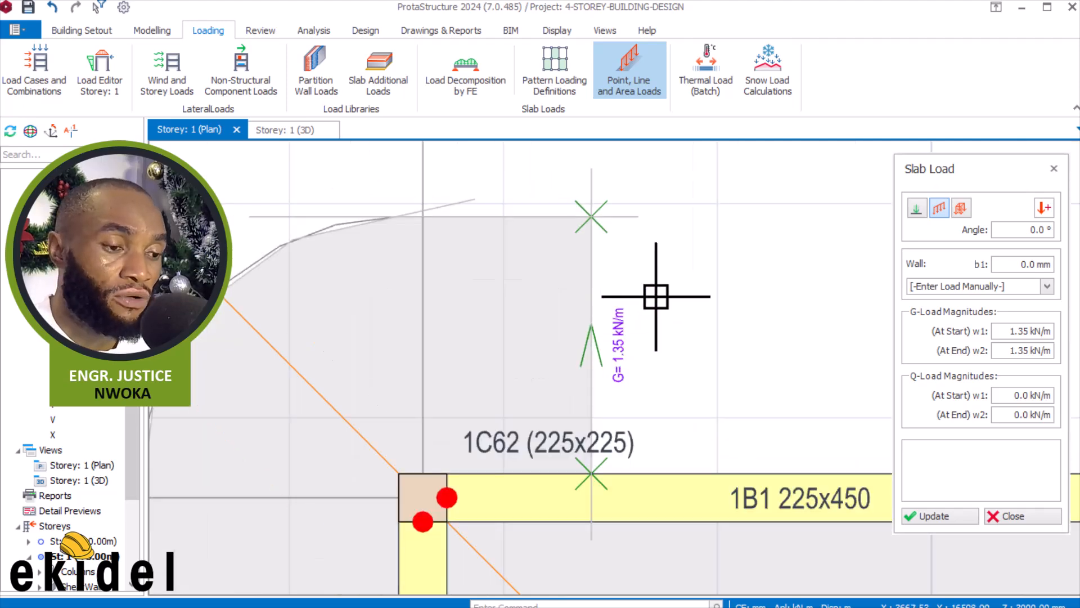
{"action": "scroll", "coordinate": [448, 213], "scroll_direction": "up", "scroll_amount": 2}
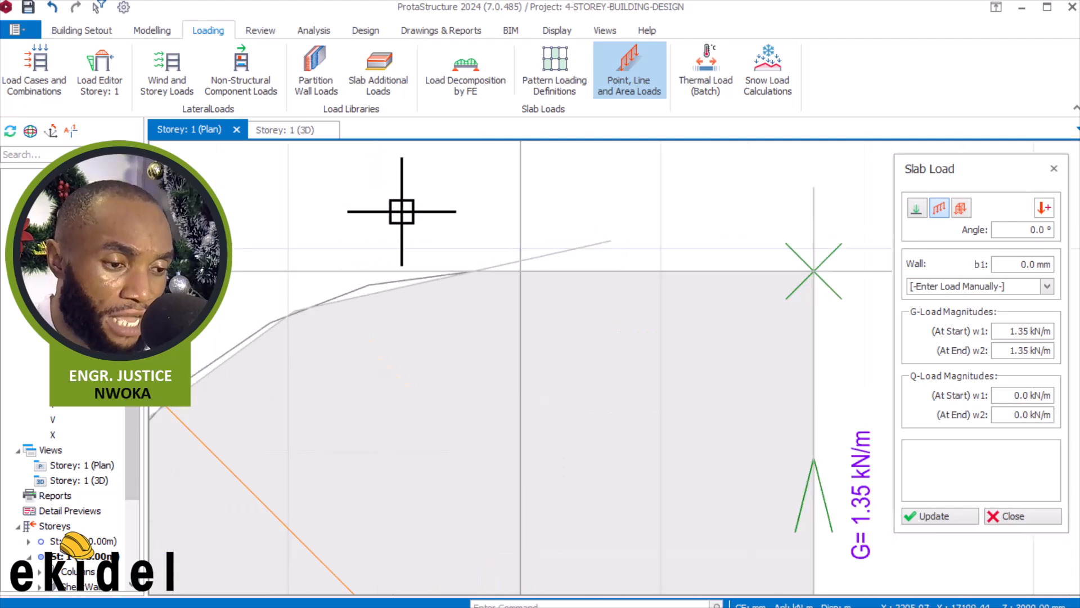
{"action": "scroll", "coordinate": [815, 274], "scroll_direction": "up", "scroll_amount": 2}
{"action": "left_click", "coordinate": [825, 268]}
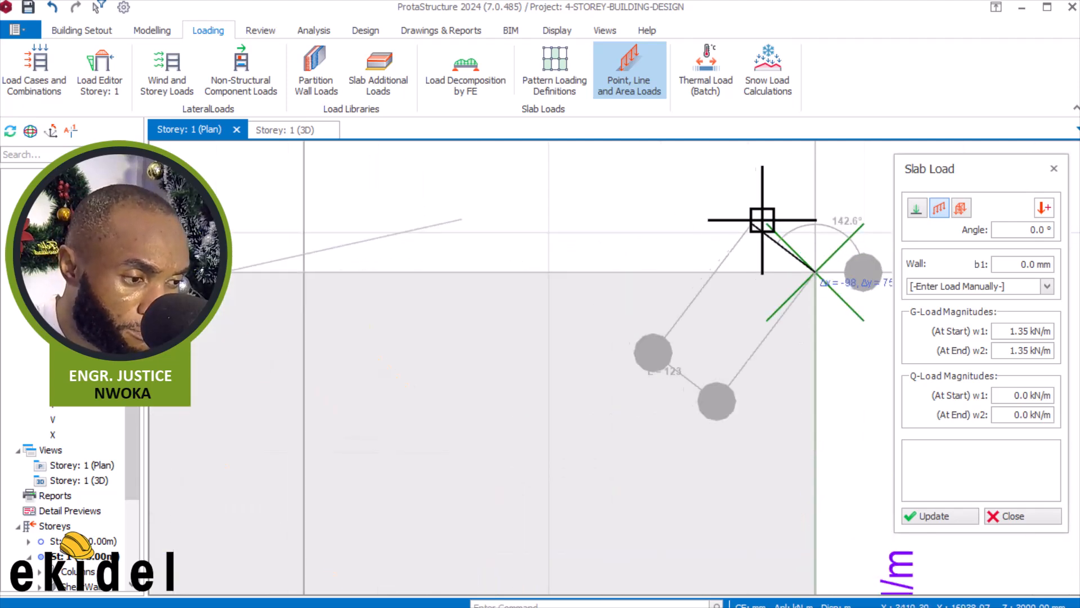
{"action": "scroll", "coordinate": [770, 231], "scroll_direction": "down", "scroll_amount": 2}
{"action": "scroll", "coordinate": [485, 236], "scroll_direction": "up", "scroll_amount": 2}
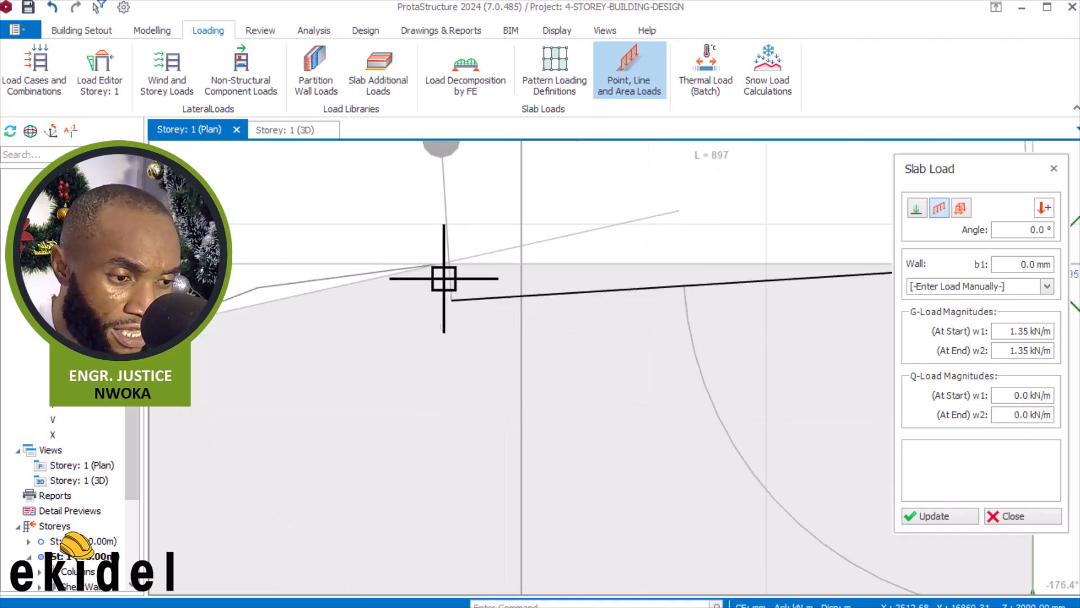
{"action": "scroll", "coordinate": [438, 267], "scroll_direction": "up", "scroll_amount": 2}
{"action": "scroll", "coordinate": [445, 263], "scroll_direction": "up", "scroll_amount": 2}
{"action": "scroll", "coordinate": [445, 262], "scroll_direction": "up", "scroll_amount": 1}
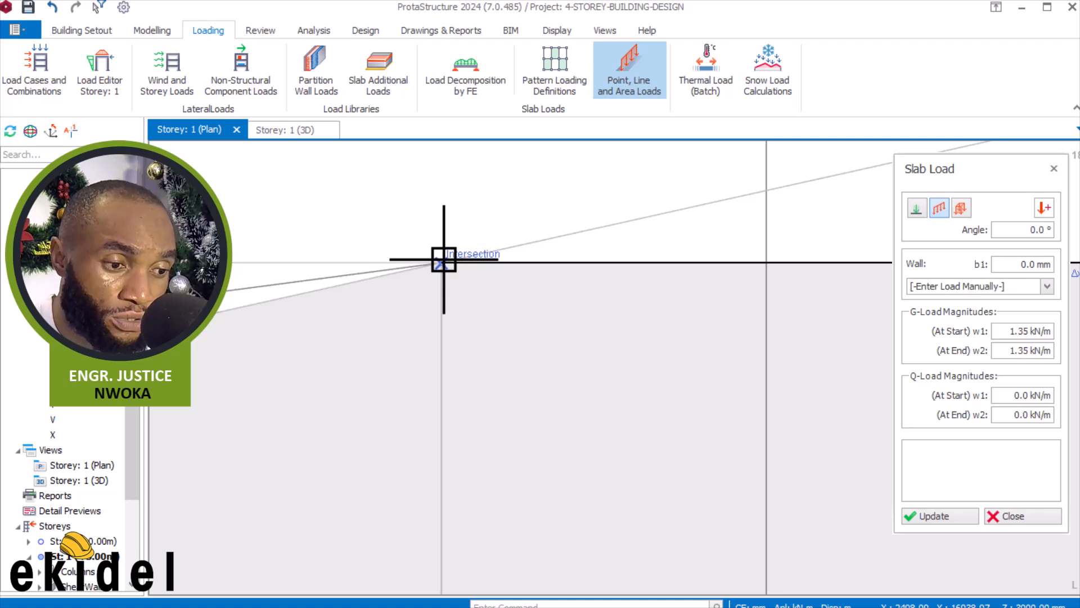
{"action": "left_click", "coordinate": [443, 260]}
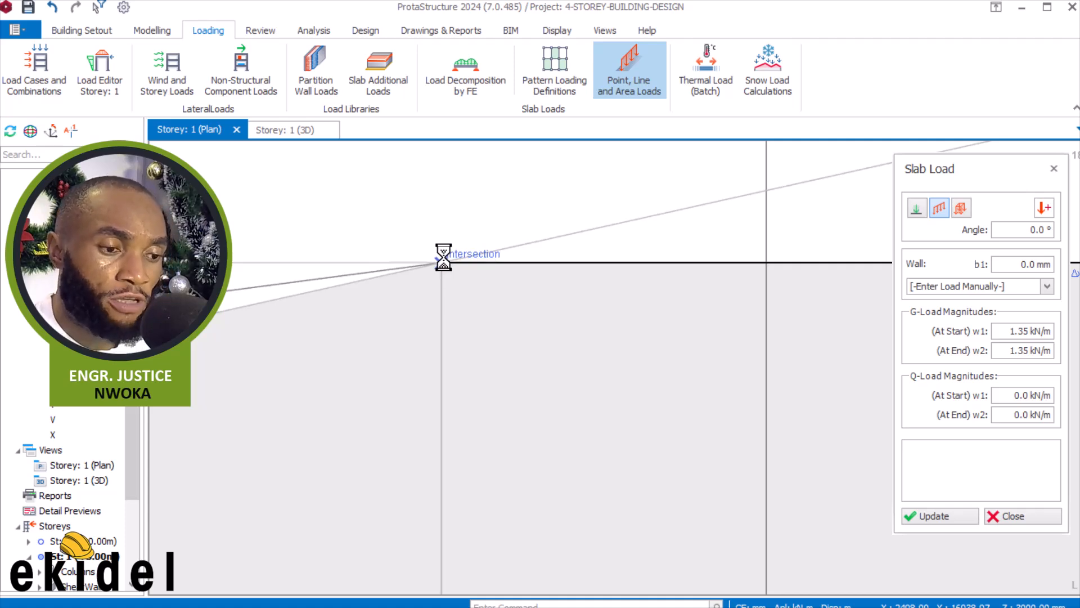
Place a 1200 mm line load of 1.35 kN/m along the slab's lower edge, from column 1C57 to the outer lower corner
{"action": "scroll", "coordinate": [507, 234], "scroll_direction": "down", "scroll_amount": 1}
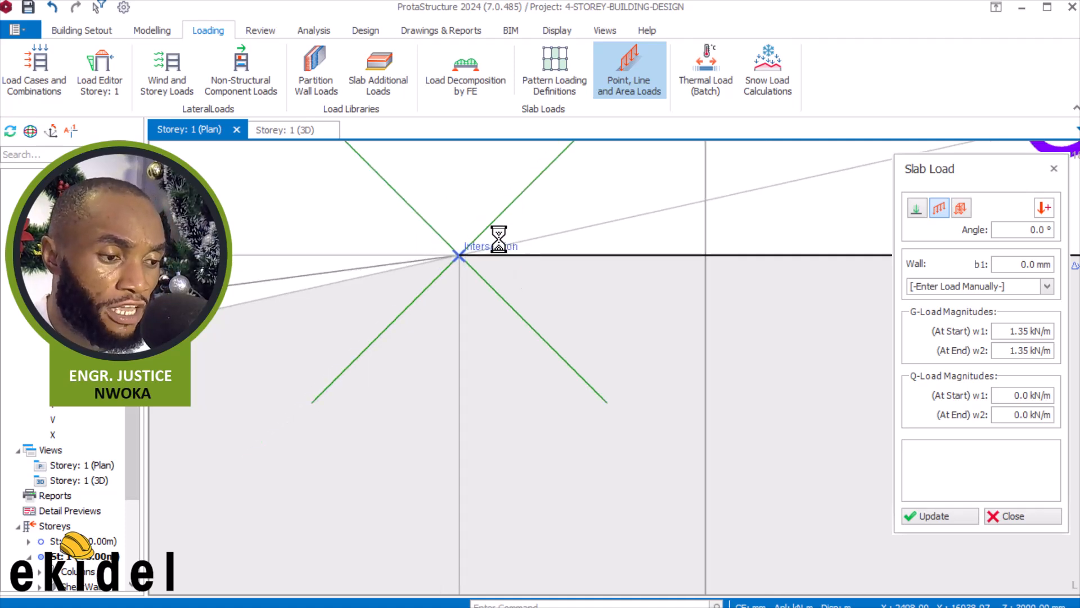
{"action": "scroll", "coordinate": [523, 231], "scroll_direction": "down", "scroll_amount": 1}
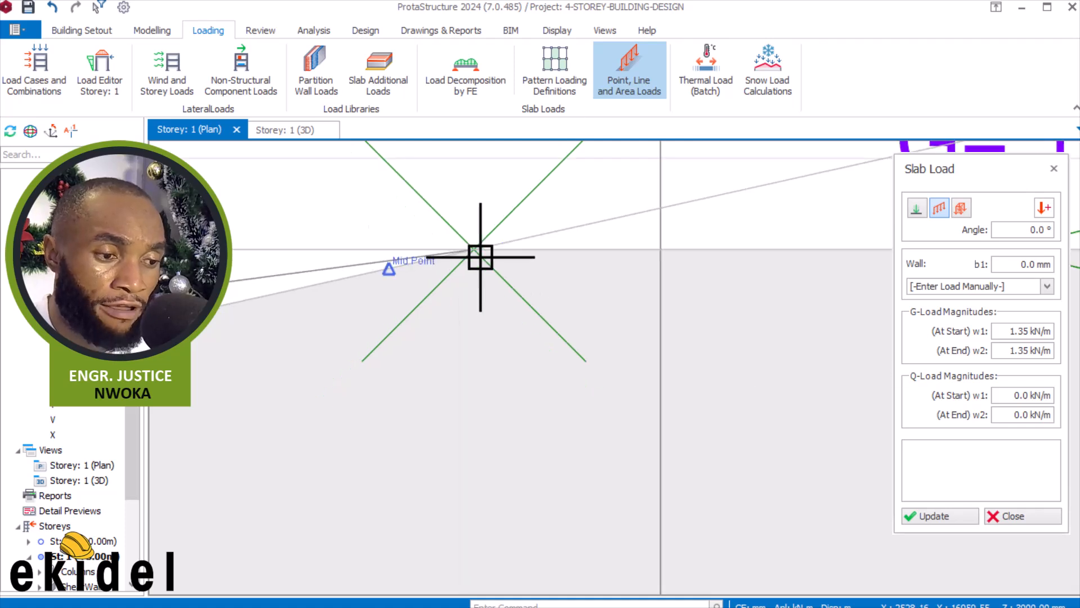
{"action": "scroll", "coordinate": [619, 214], "scroll_direction": "down", "scroll_amount": 1}
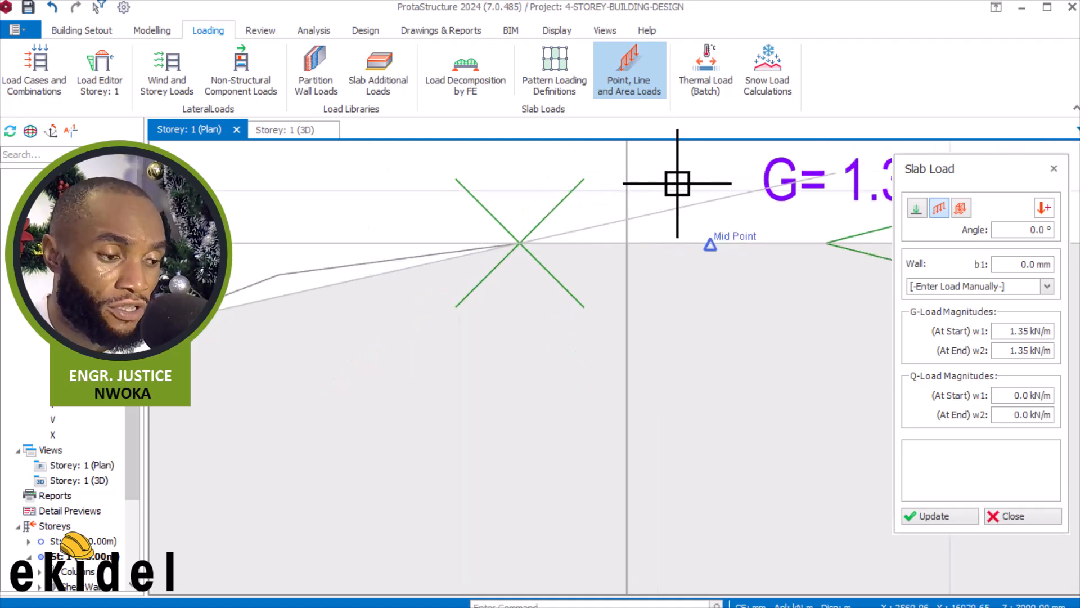
{"action": "scroll", "coordinate": [670, 181], "scroll_direction": "down", "scroll_amount": 1}
{"action": "scroll", "coordinate": [638, 181], "scroll_direction": "down", "scroll_amount": 3}
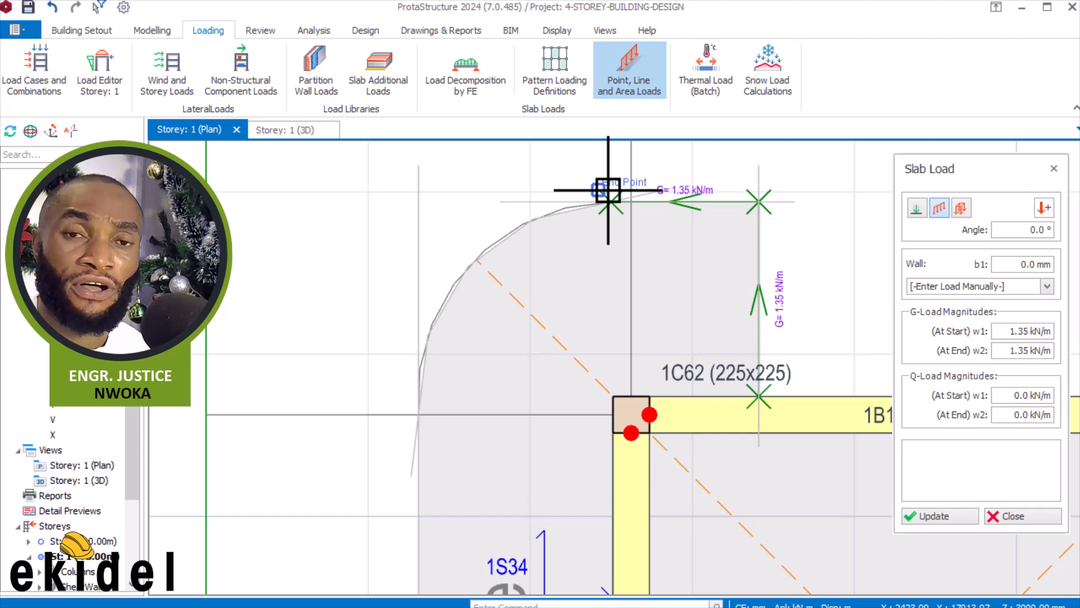
{"action": "scroll", "coordinate": [622, 197], "scroll_direction": "up", "scroll_amount": 1}
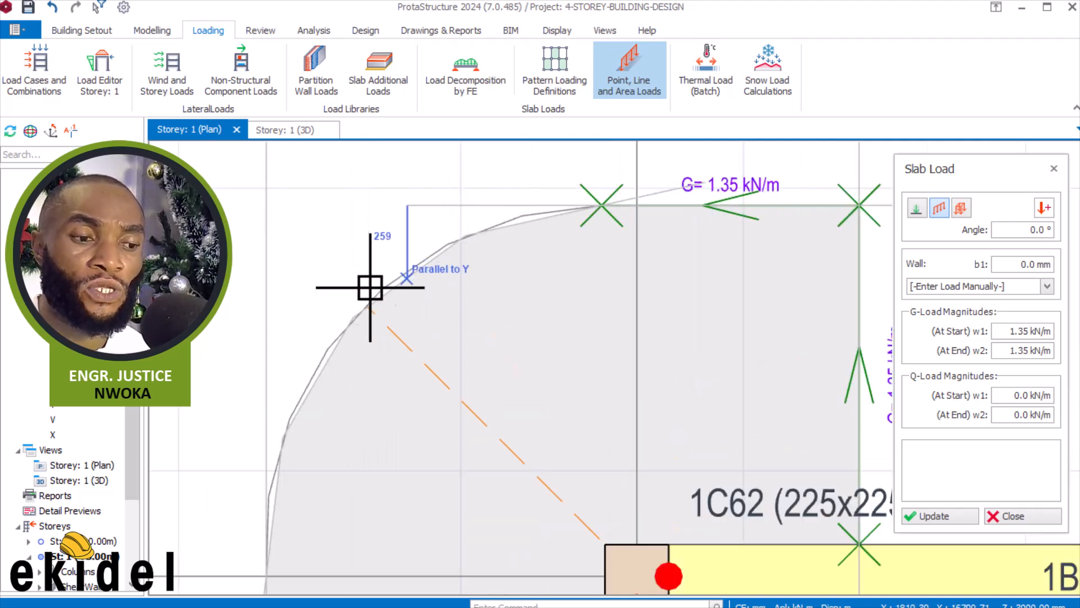
{"action": "scroll", "coordinate": [370, 288], "scroll_direction": "down", "scroll_amount": 3}
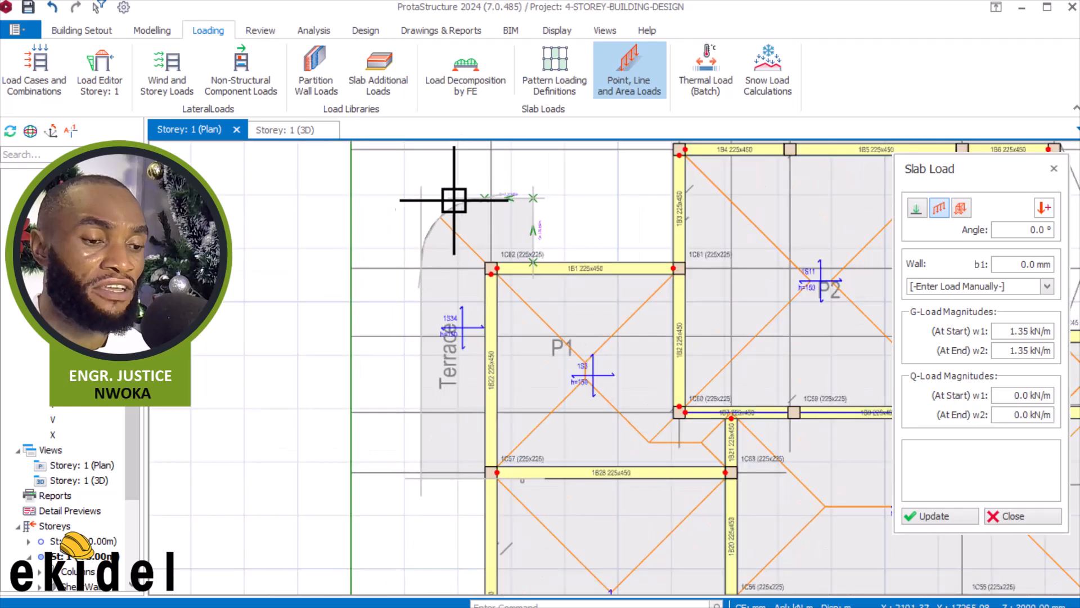
{"action": "scroll", "coordinate": [429, 448], "scroll_direction": "up", "scroll_amount": 5}
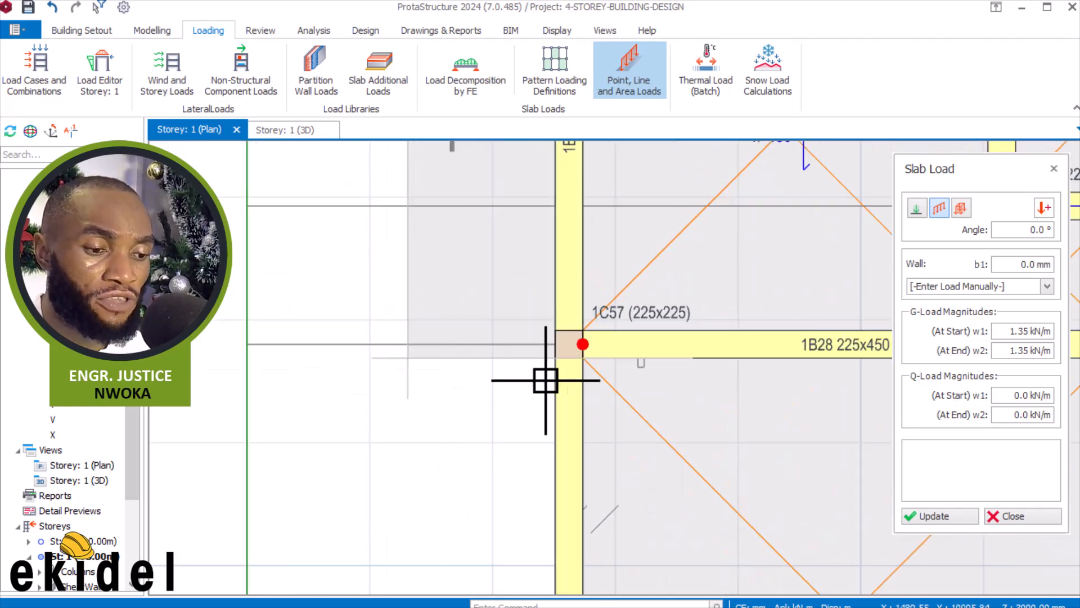
{"action": "left_click", "coordinate": [625, 316]}
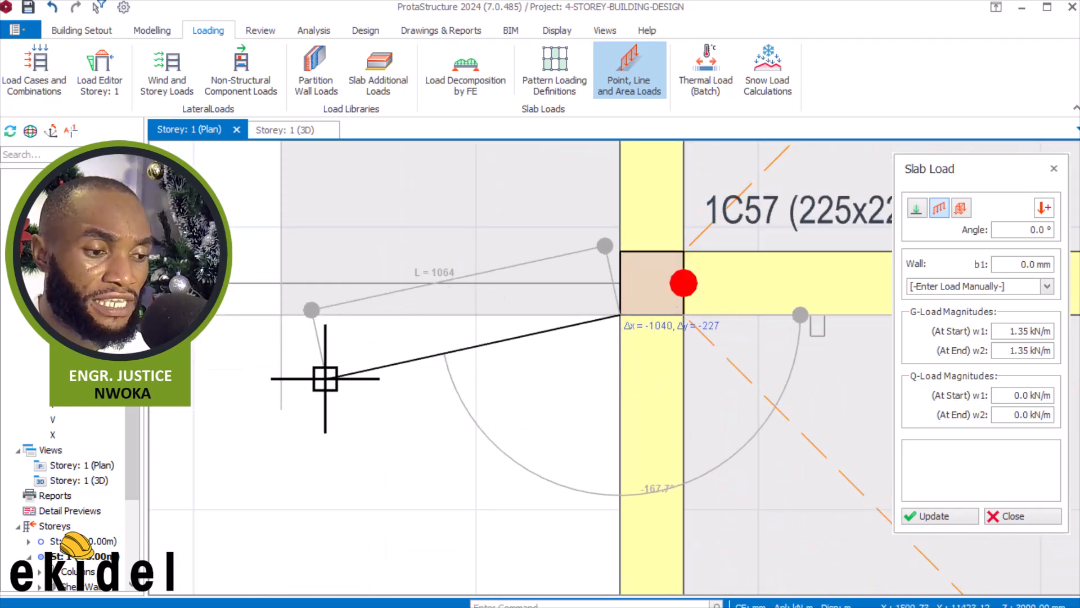
{"action": "left_click", "coordinate": [281, 320]}
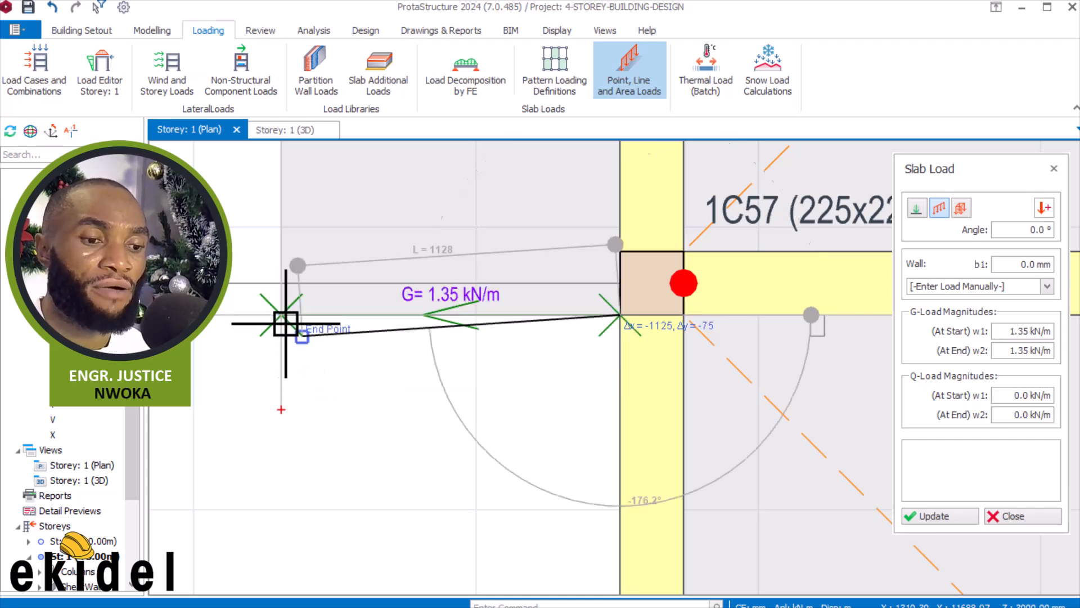
Place a 3937 mm line load of 1.35 kN/m up the slab's outer edge, from the lower corner to the curve, and end the command
{"action": "scroll", "coordinate": [375, 467], "scroll_direction": "down", "scroll_amount": 1}
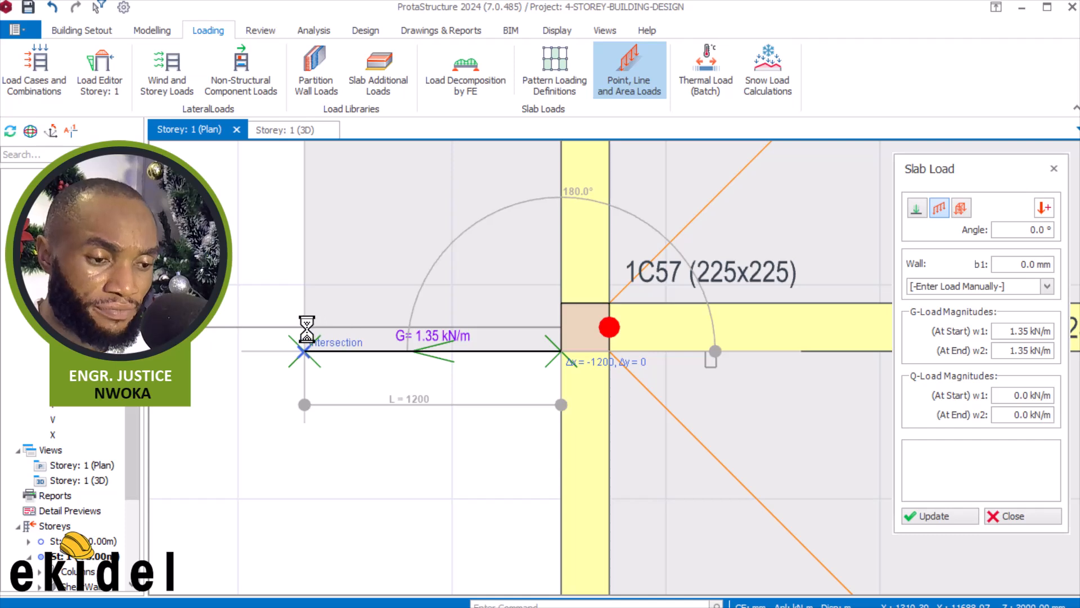
{"action": "scroll", "coordinate": [271, 333], "scroll_direction": "up", "scroll_amount": 2}
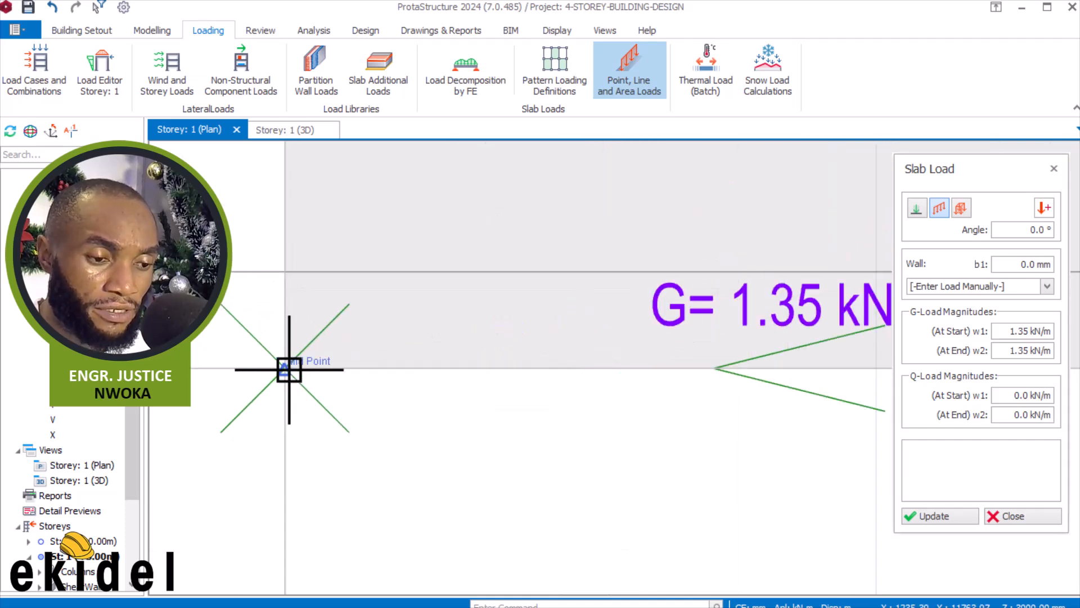
{"action": "left_click", "coordinate": [287, 370]}
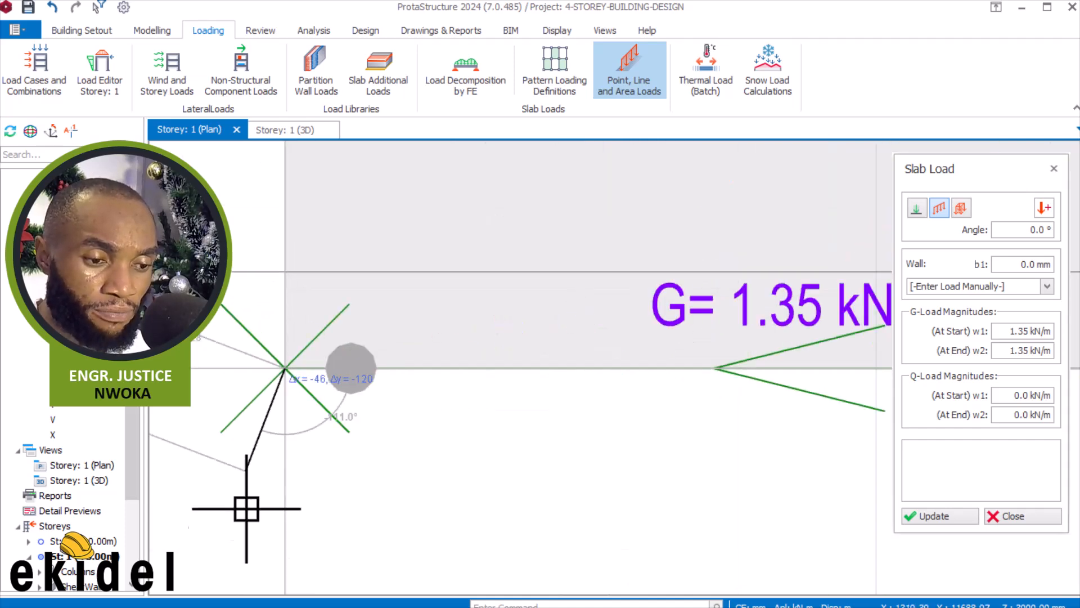
{"action": "scroll", "coordinate": [326, 466], "scroll_direction": "down", "scroll_amount": 4}
{"action": "scroll", "coordinate": [430, 389], "scroll_direction": "down", "scroll_amount": 5}
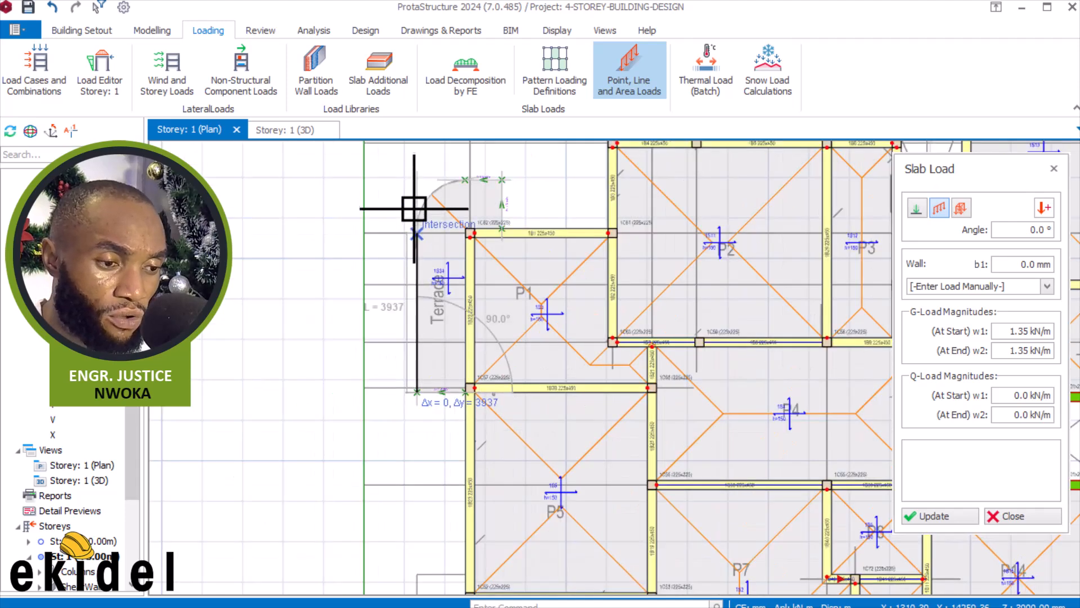
{"action": "scroll", "coordinate": [427, 224], "scroll_direction": "up", "scroll_amount": 6}
{"action": "scroll", "coordinate": [454, 363], "scroll_direction": "up", "scroll_amount": 5}
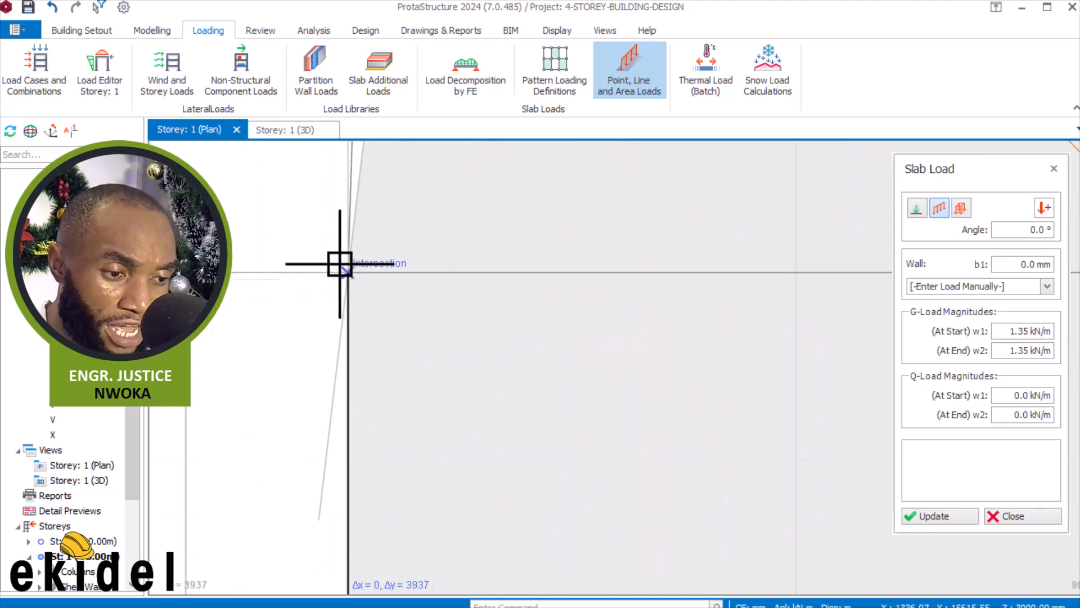
{"action": "scroll", "coordinate": [468, 282], "scroll_direction": "up", "scroll_amount": 2}
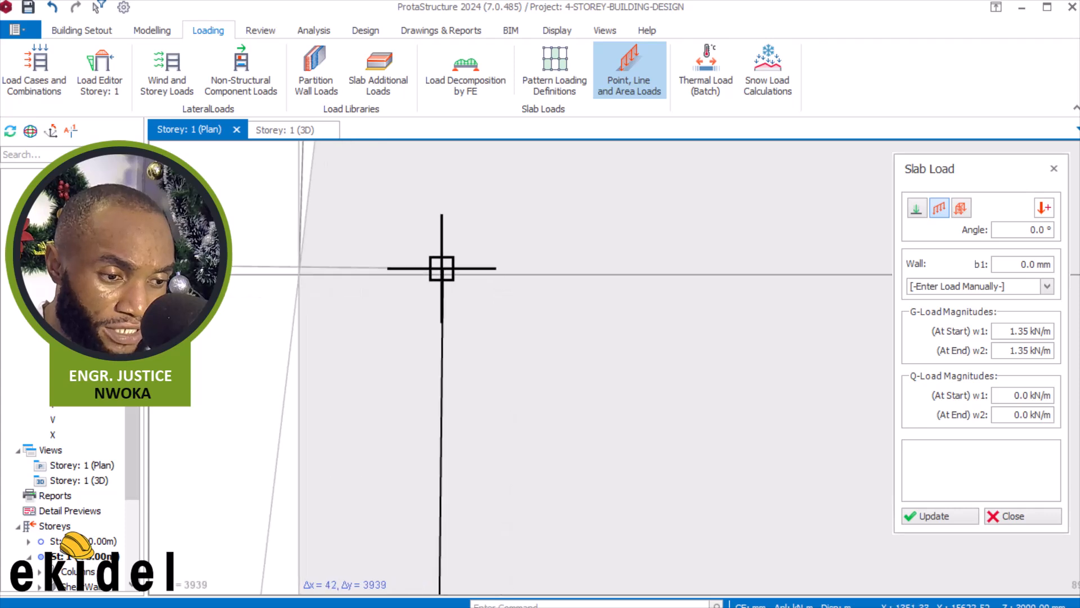
{"action": "left_click", "coordinate": [298, 271]}
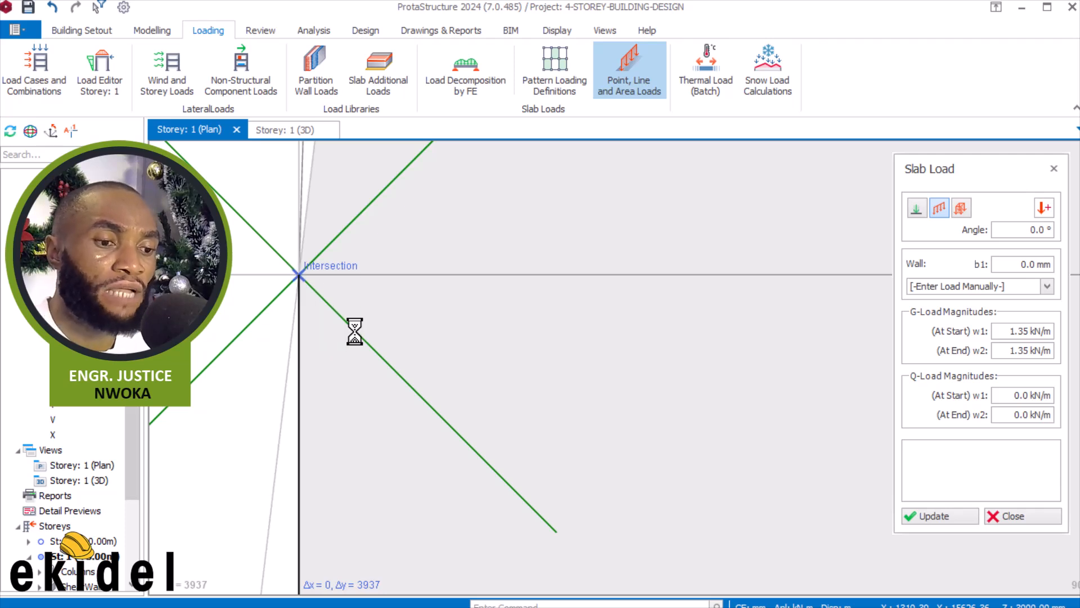
{"action": "scroll", "coordinate": [354, 332], "scroll_direction": "down", "scroll_amount": 1}
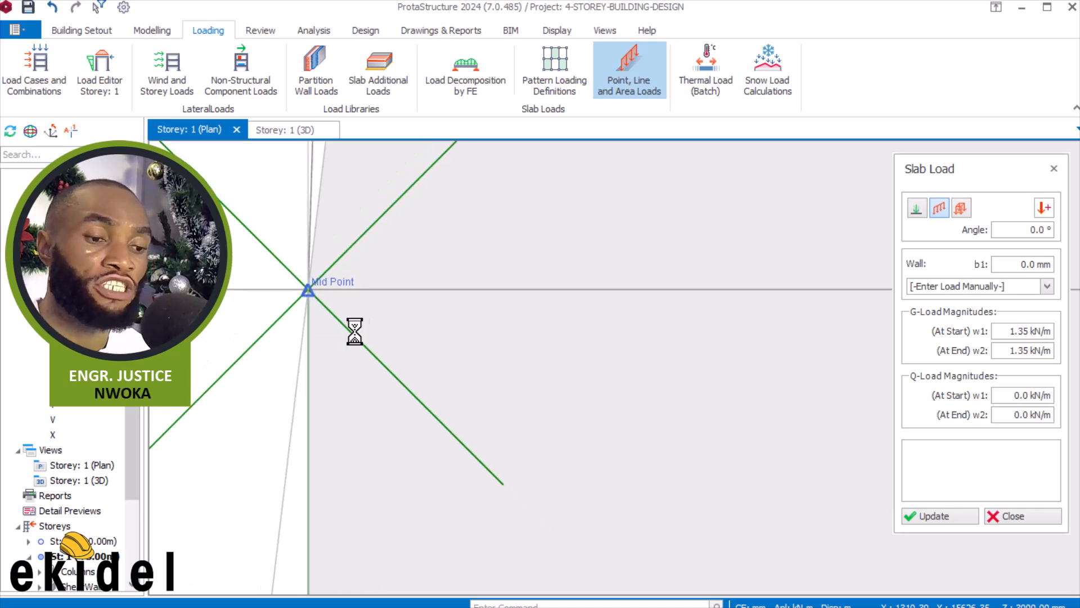
{"action": "key", "text": "Escape"}
Open the Storey 1 3D view and examine the line loads around the terrace slab's edges, including the ends of the curve
{"action": "left_click", "coordinate": [285, 133]}
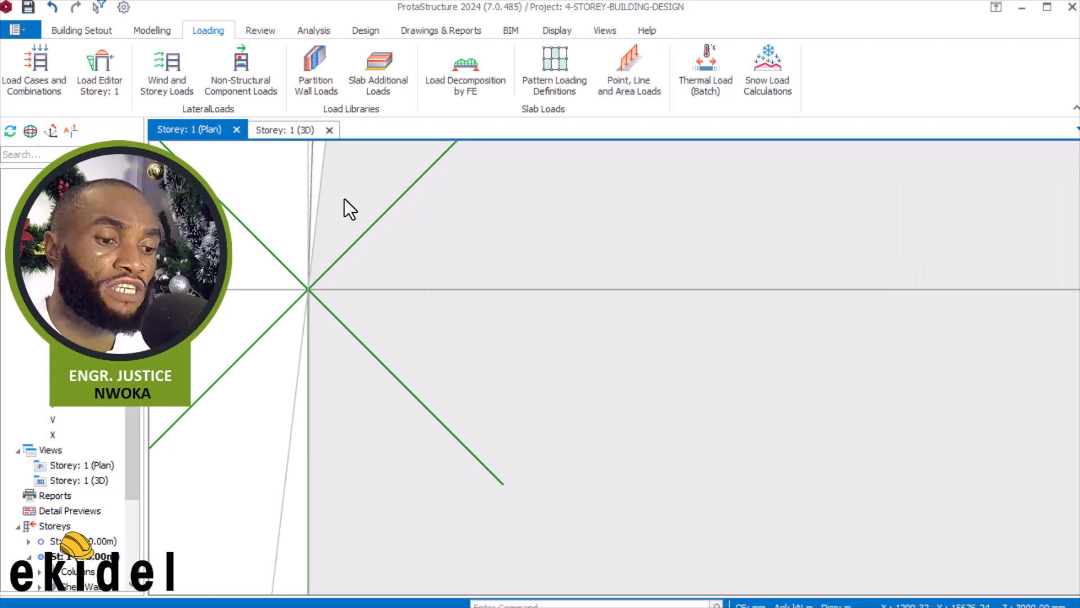
{"action": "scroll", "coordinate": [573, 330], "scroll_direction": "down", "scroll_amount": 3}
{"action": "middle_click_drag", "start_coordinate": [518, 352], "coordinate": [664, 312]}
{"action": "scroll", "coordinate": [555, 346], "scroll_direction": "up", "scroll_amount": 3}
{"action": "middle_click_drag", "start_coordinate": [556, 346], "coordinate": [605, 244]}
{"action": "scroll", "coordinate": [937, 382], "scroll_direction": "up", "scroll_amount": 3}
{"action": "scroll", "coordinate": [930, 229], "scroll_direction": "down", "scroll_amount": 3}
{"action": "middle_click_drag", "start_coordinate": [930, 229], "coordinate": [796, 281]}
{"action": "scroll", "coordinate": [734, 410], "scroll_direction": "up", "scroll_amount": 3}
{"action": "scroll", "coordinate": [686, 416], "scroll_direction": "up", "scroll_amount": 2}
{"action": "middle_click_drag", "start_coordinate": [731, 399], "coordinate": [678, 422]}
{"action": "scroll", "coordinate": [427, 390], "scroll_direction": "down", "scroll_amount": 3}
{"action": "middle_click_drag", "start_coordinate": [428, 389], "coordinate": [497, 340]}
{"action": "scroll", "coordinate": [343, 279], "scroll_direction": "up", "scroll_amount": 3}
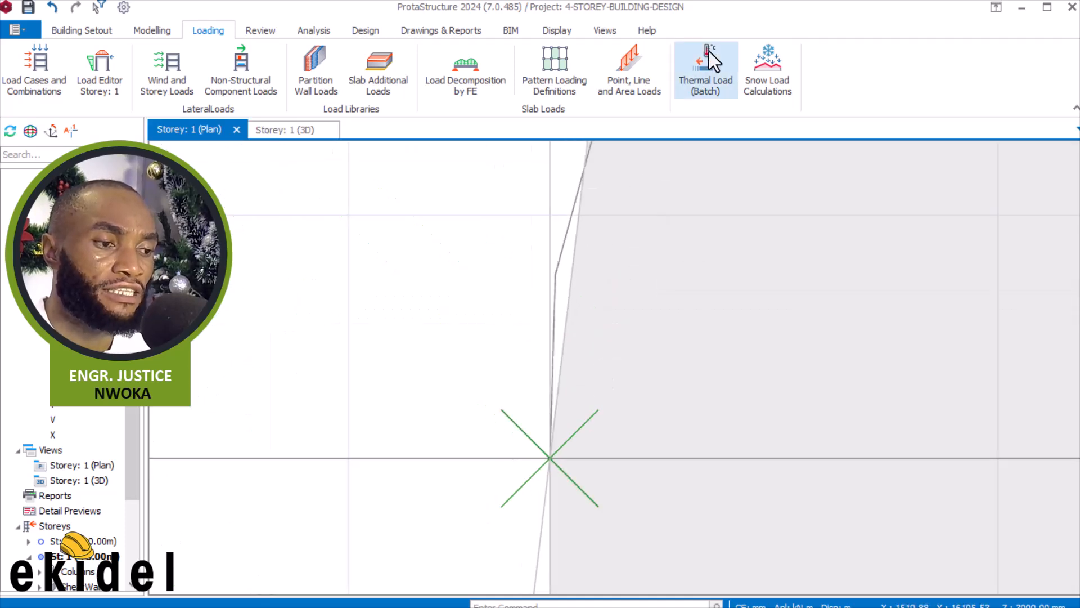
Place a 493 mm line load, G 1.35 kN/m at start and end, along the curve's first segment from the top of the slab's straight outer edge
{"action": "left_click", "coordinate": [622, 65]}
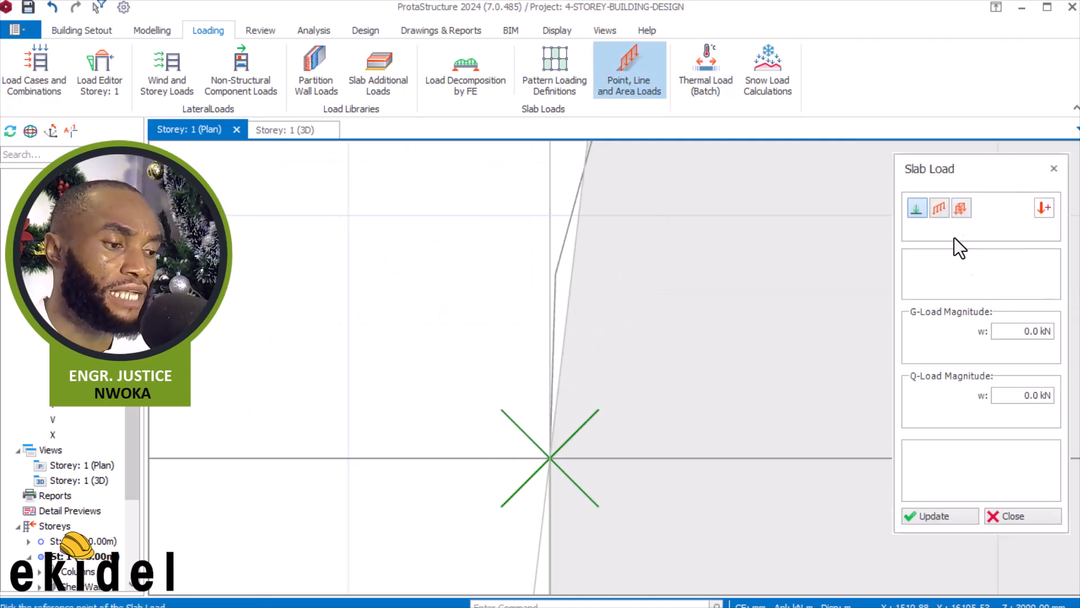
{"action": "left_click", "coordinate": [941, 208]}
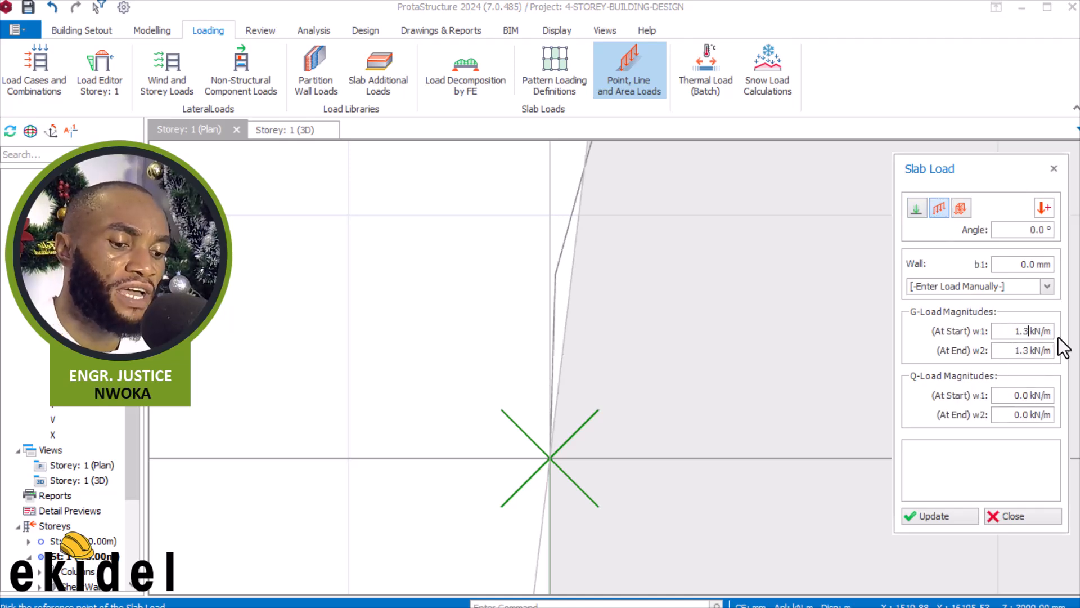
{"action": "scroll", "coordinate": [415, 383], "scroll_direction": "down", "scroll_amount": 2}
{"action": "scroll", "coordinate": [521, 369], "scroll_direction": "down", "scroll_amount": 3}
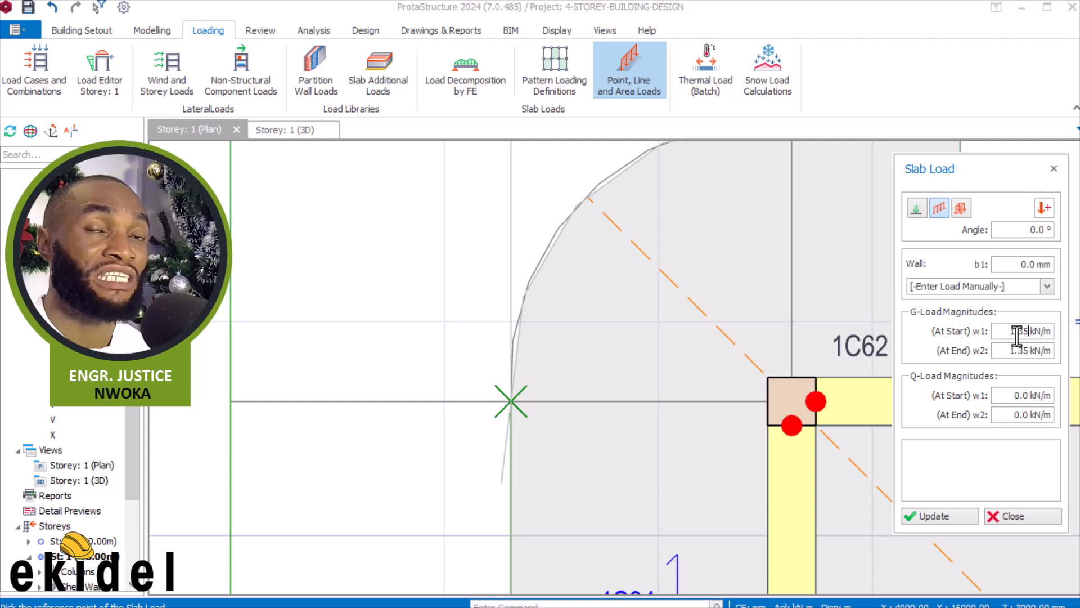
{"action": "scroll", "coordinate": [519, 345], "scroll_direction": "up", "scroll_amount": 4}
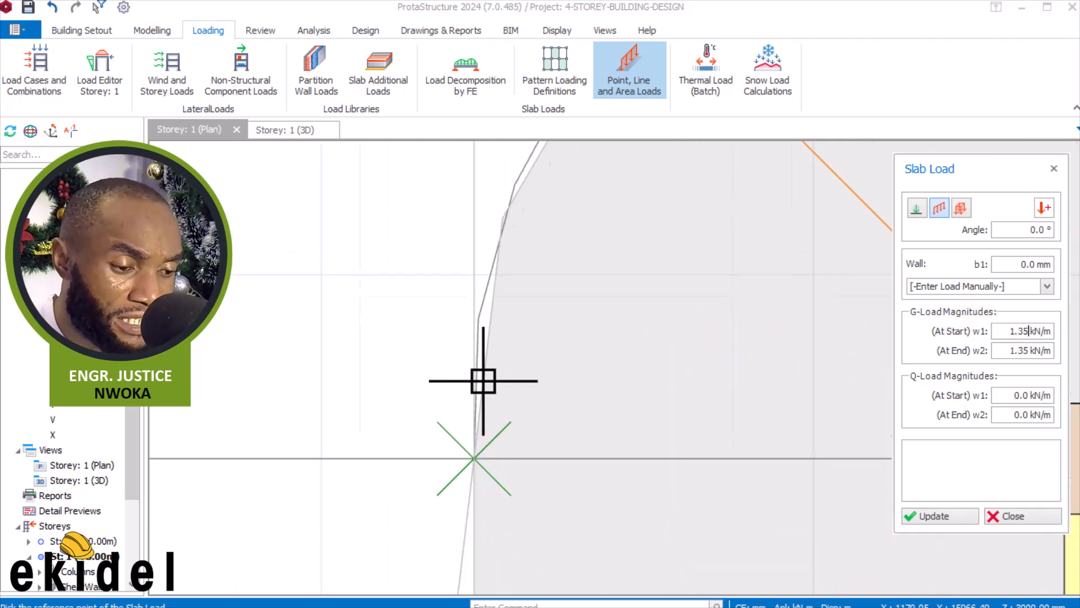
{"action": "scroll", "coordinate": [463, 410], "scroll_direction": "up", "scroll_amount": 5}
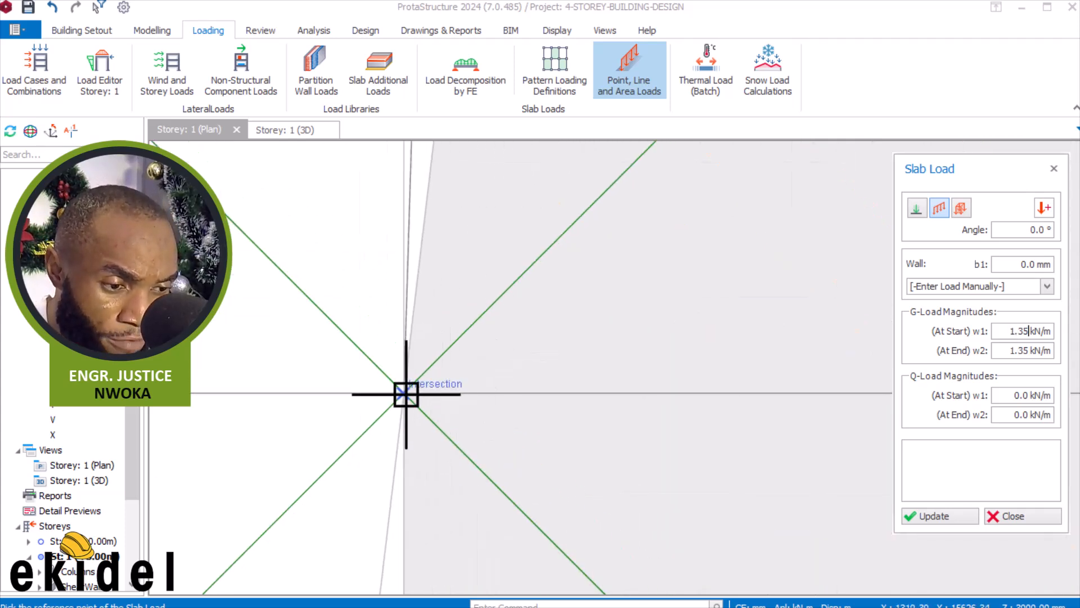
{"action": "scroll", "coordinate": [310, 442], "scroll_direction": "down", "scroll_amount": 4}
{"action": "scroll", "coordinate": [310, 441], "scroll_direction": "down", "scroll_amount": 6}
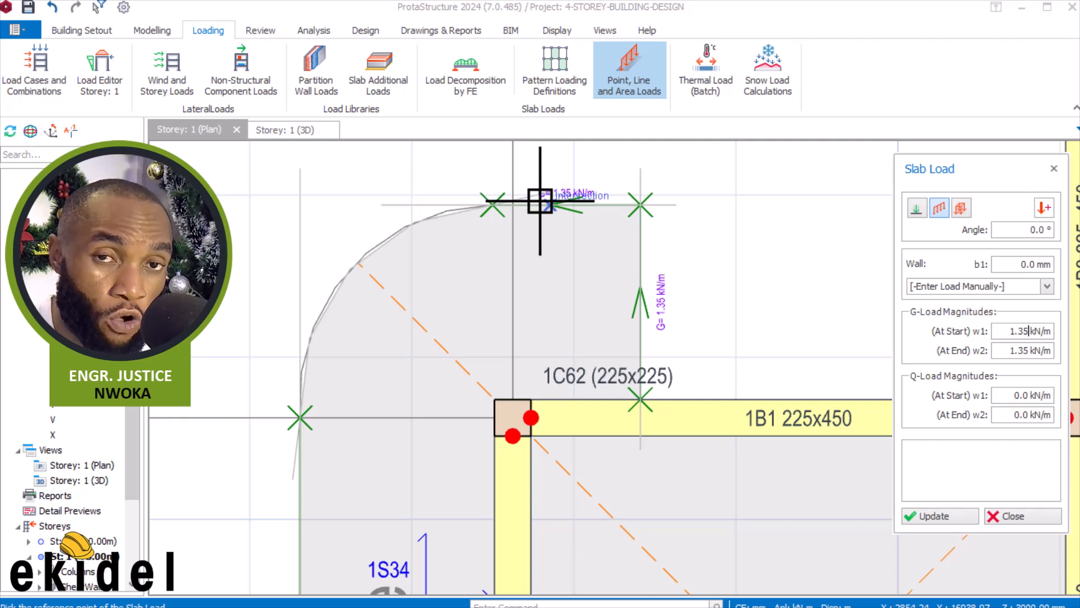
{"action": "scroll", "coordinate": [303, 410], "scroll_direction": "up", "scroll_amount": 6}
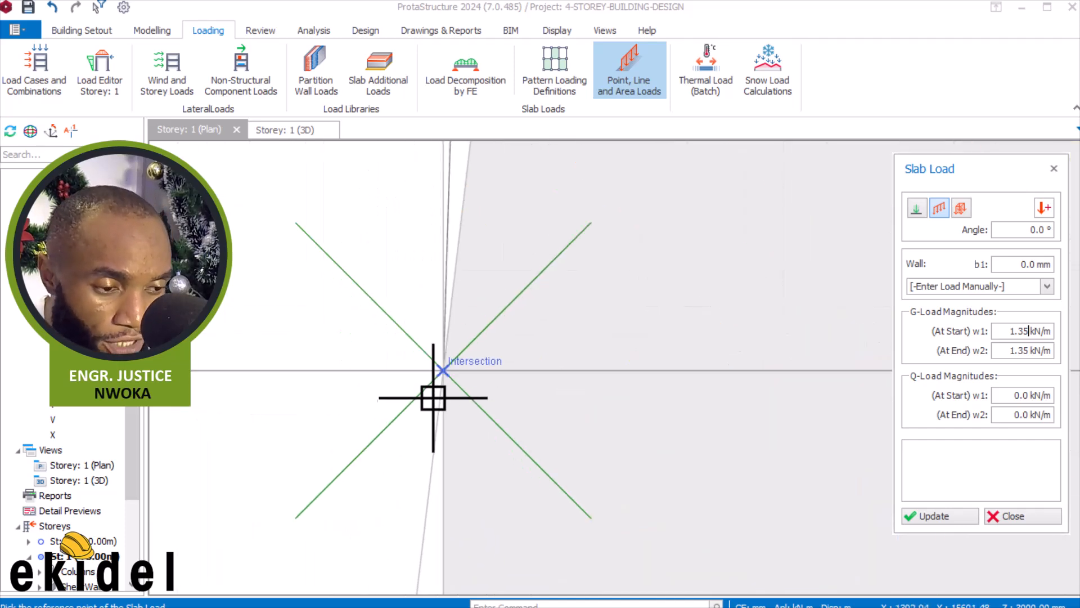
{"action": "left_click", "coordinate": [444, 369]}
{"action": "scroll", "coordinate": [386, 458], "scroll_direction": "down", "scroll_amount": 4}
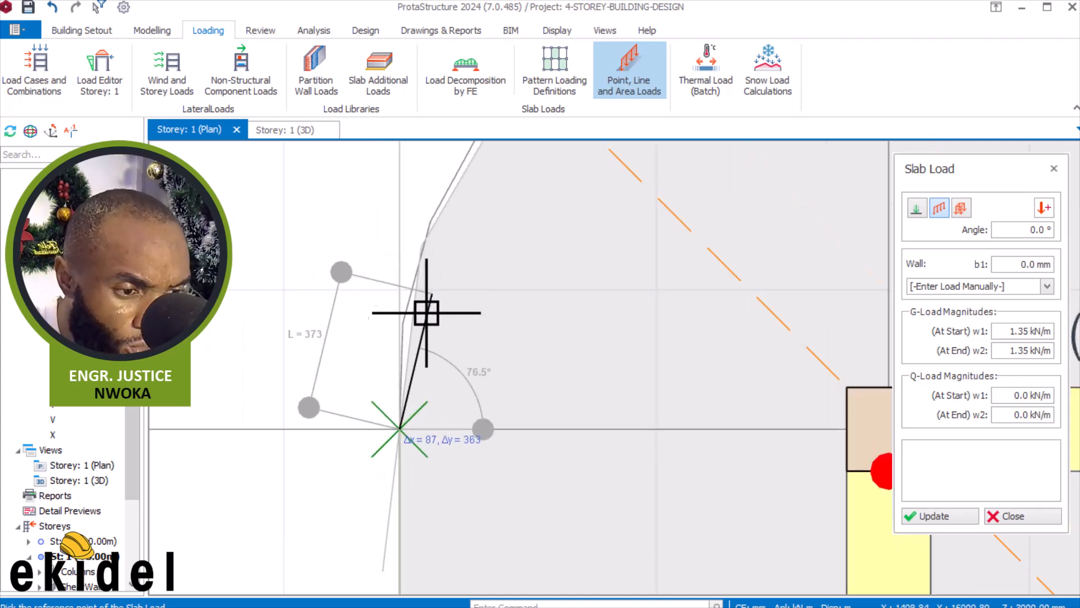
{"action": "scroll", "coordinate": [406, 418], "scroll_direction": "down", "scroll_amount": 3}
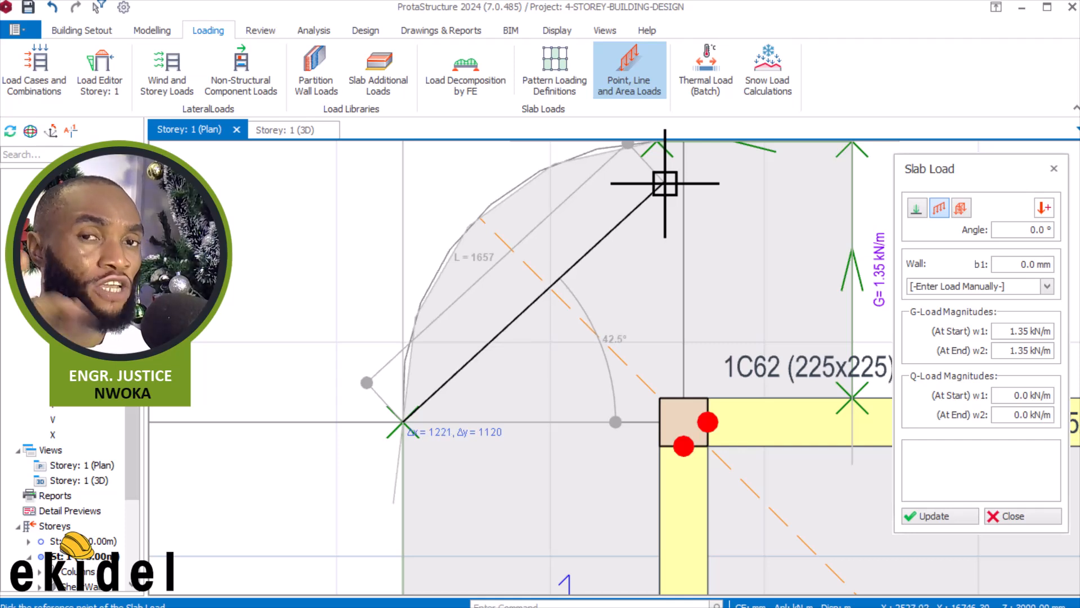
{"action": "scroll", "coordinate": [391, 333], "scroll_direction": "up", "scroll_amount": 5}
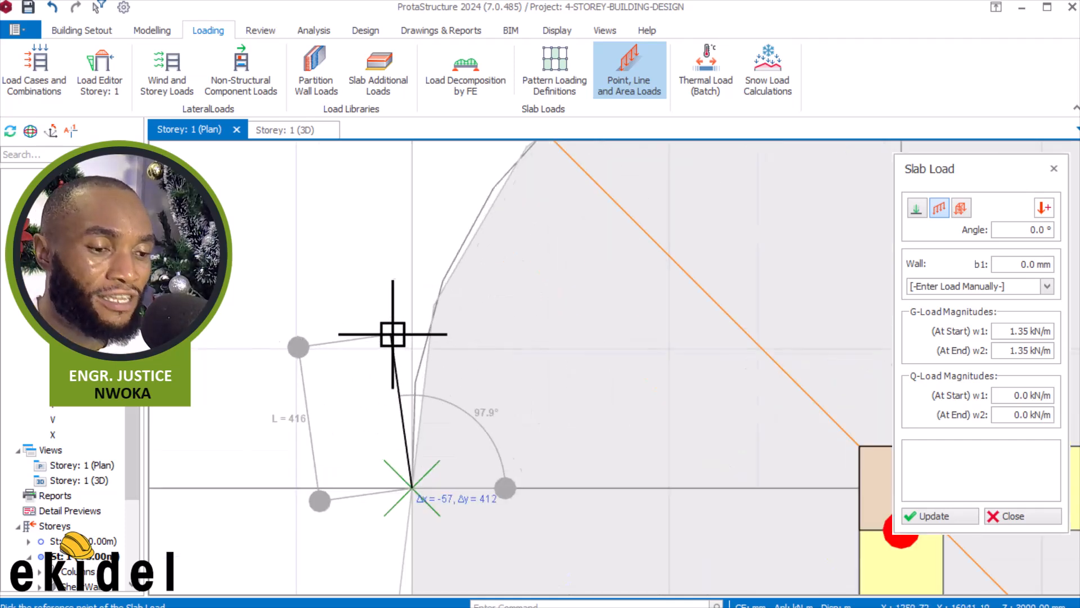
{"action": "scroll", "coordinate": [465, 287], "scroll_direction": "up", "scroll_amount": 3}
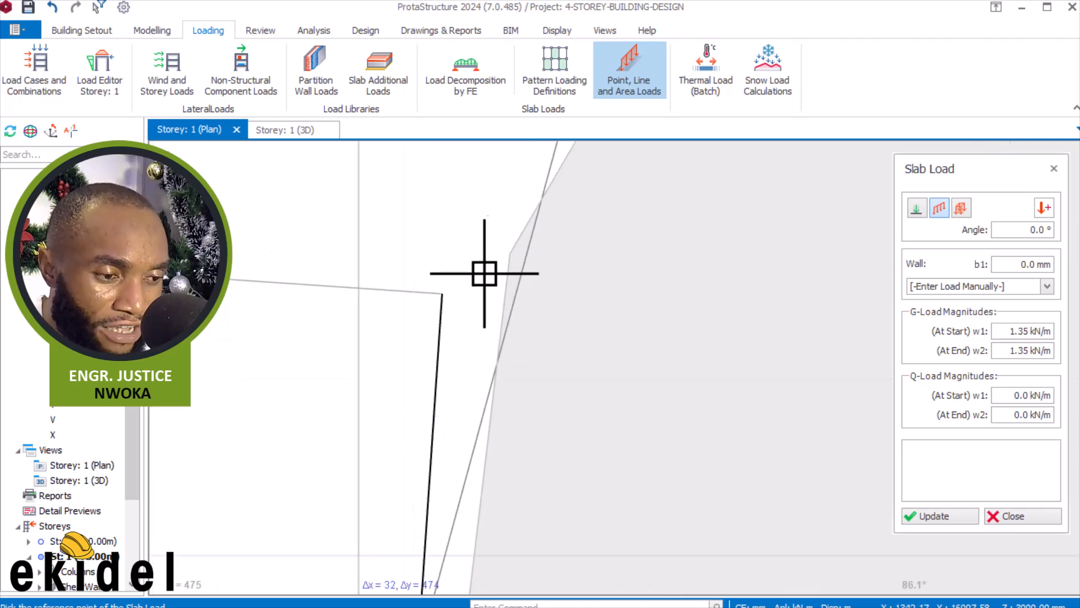
{"action": "left_click", "coordinate": [508, 253]}
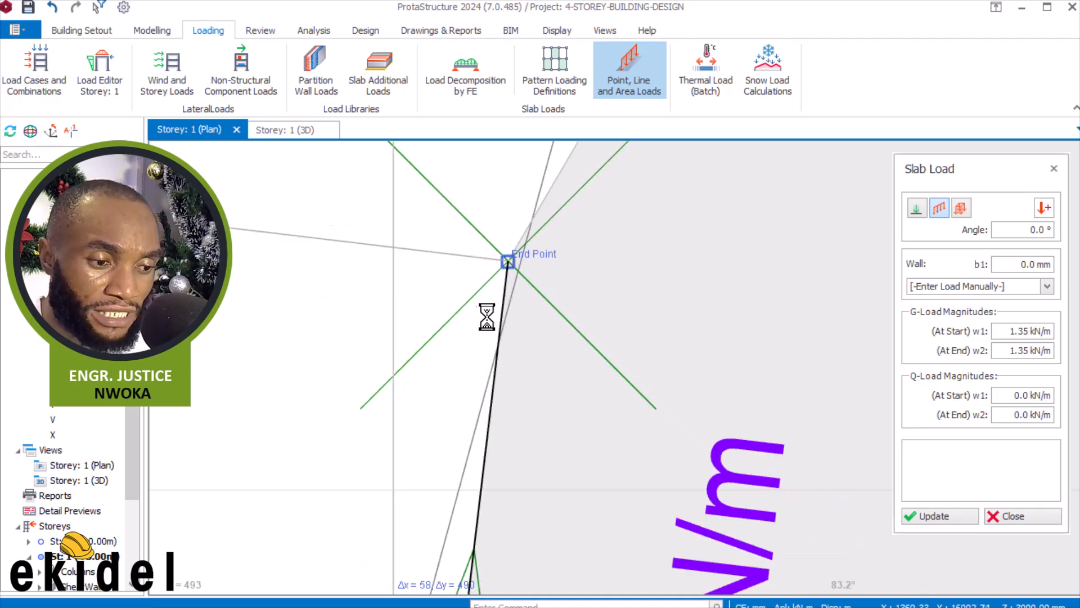
Place a 1.35 kN/m line load along the curve's second segment, 249 mm across and 426 mm up from the first segment's end
{"action": "scroll", "coordinate": [491, 323], "scroll_direction": "down", "scroll_amount": 1}
{"action": "scroll", "coordinate": [428, 422], "scroll_direction": "down", "scroll_amount": 3}
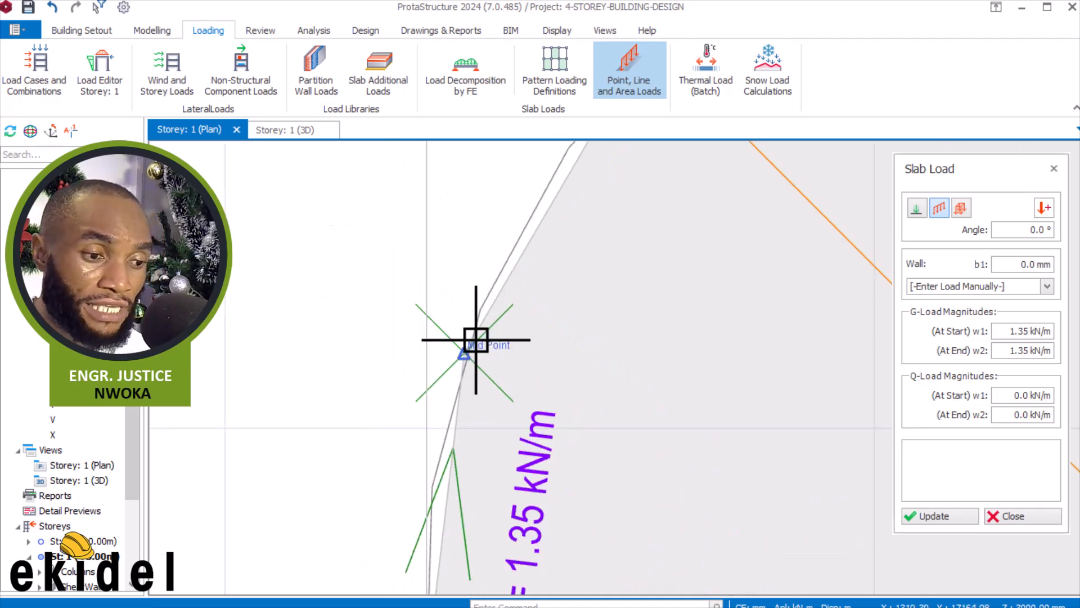
{"action": "scroll", "coordinate": [475, 339], "scroll_direction": "up", "scroll_amount": 6}
{"action": "scroll", "coordinate": [429, 417], "scroll_direction": "up", "scroll_amount": 1}
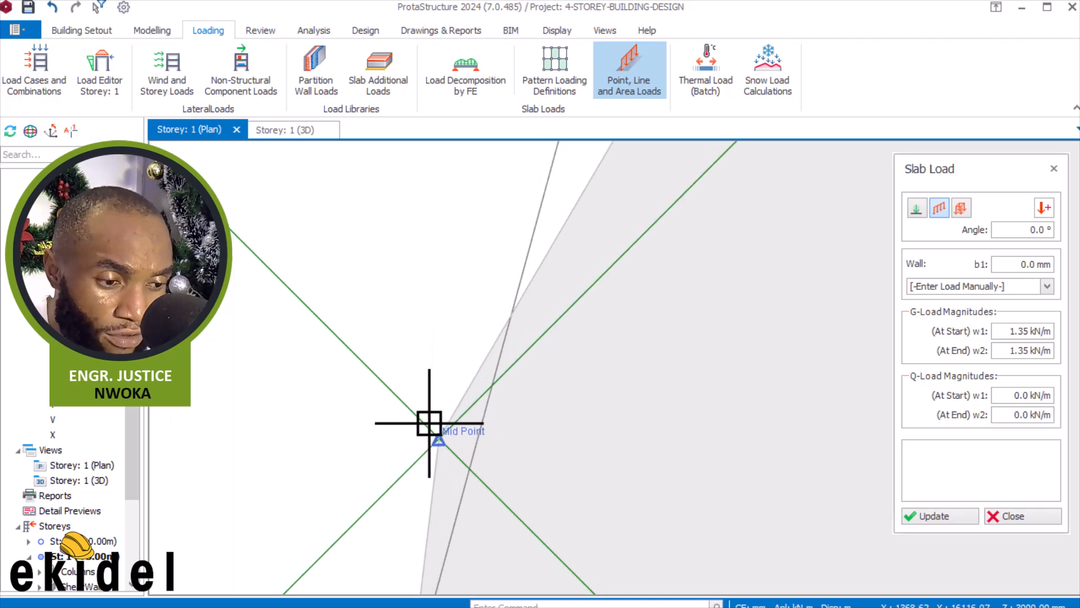
{"action": "left_click", "coordinate": [439, 435]}
{"action": "scroll", "coordinate": [332, 408], "scroll_direction": "down", "scroll_amount": 5}
{"action": "scroll", "coordinate": [383, 326], "scroll_direction": "up", "scroll_amount": 2}
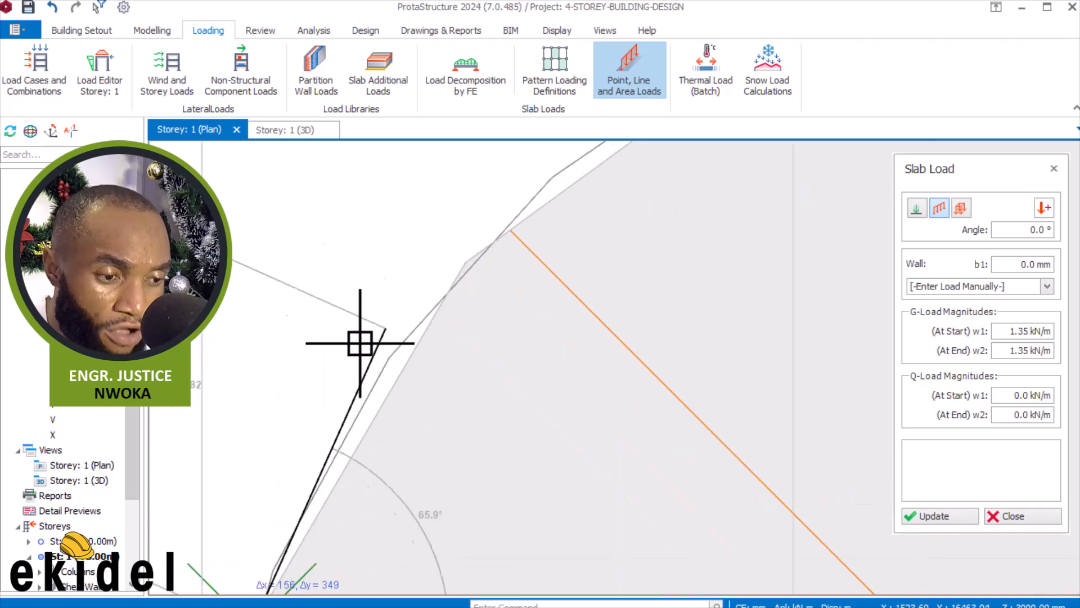
{"action": "left_click", "coordinate": [466, 261]}
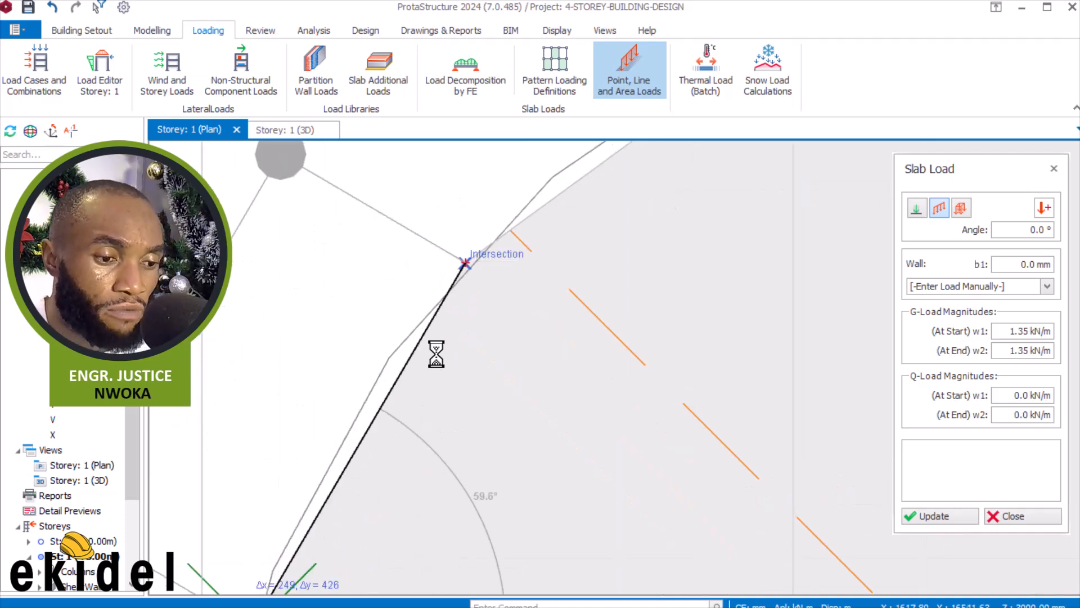
Place a 1.35 kN/m line load along the curve's third segment, 399 mm across and 290 mm up from the second segment's end
{"action": "scroll", "coordinate": [343, 382], "scroll_direction": "down", "scroll_amount": 2}
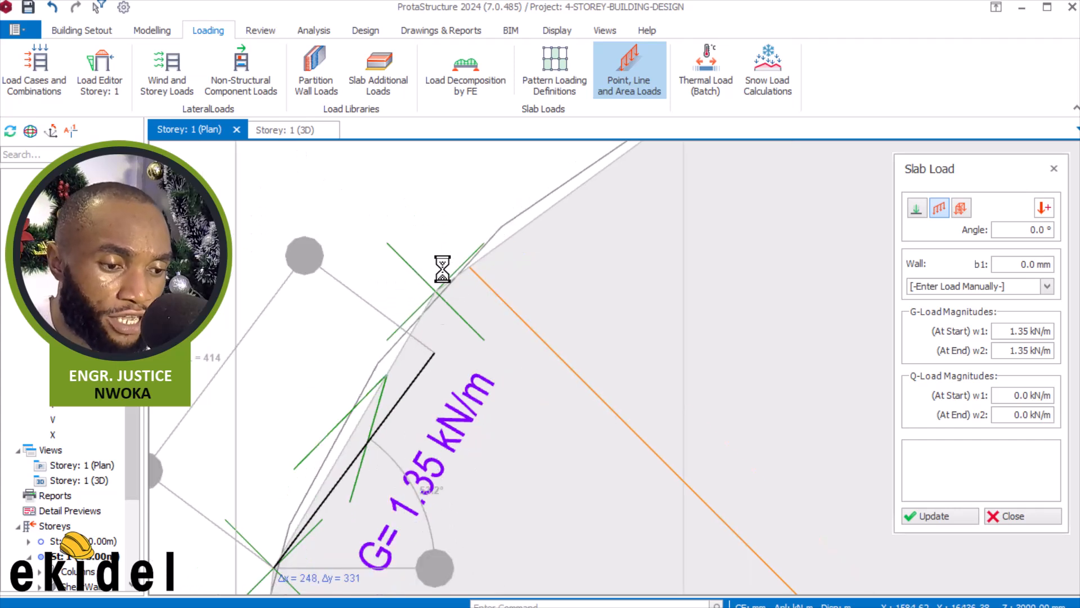
{"action": "scroll", "coordinate": [445, 269], "scroll_direction": "up", "scroll_amount": 3}
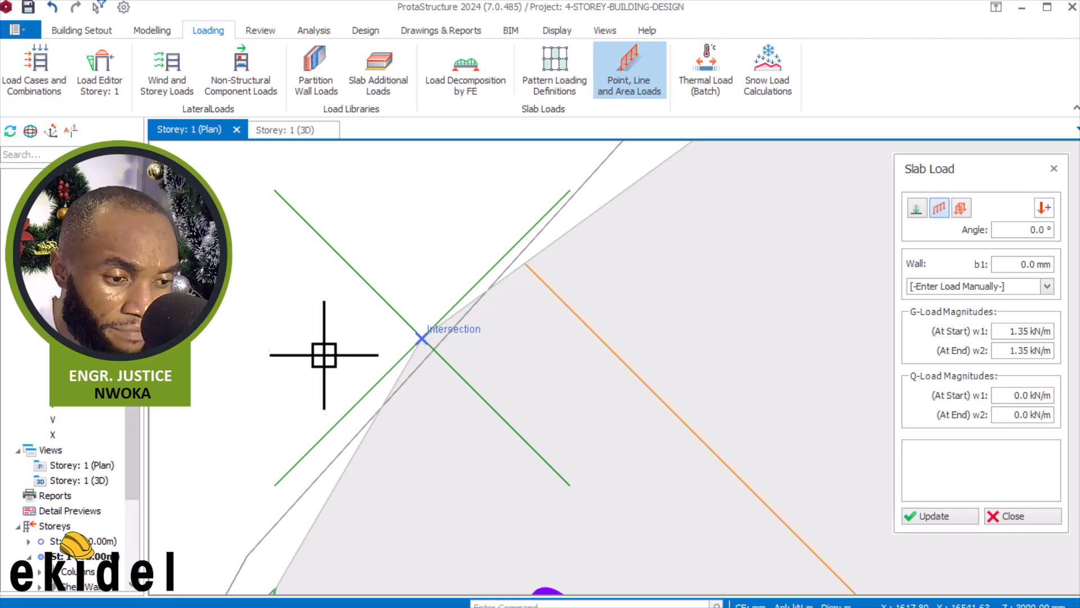
{"action": "scroll", "coordinate": [326, 352], "scroll_direction": "down", "scroll_amount": 5}
{"action": "scroll", "coordinate": [492, 222], "scroll_direction": "up", "scroll_amount": 5}
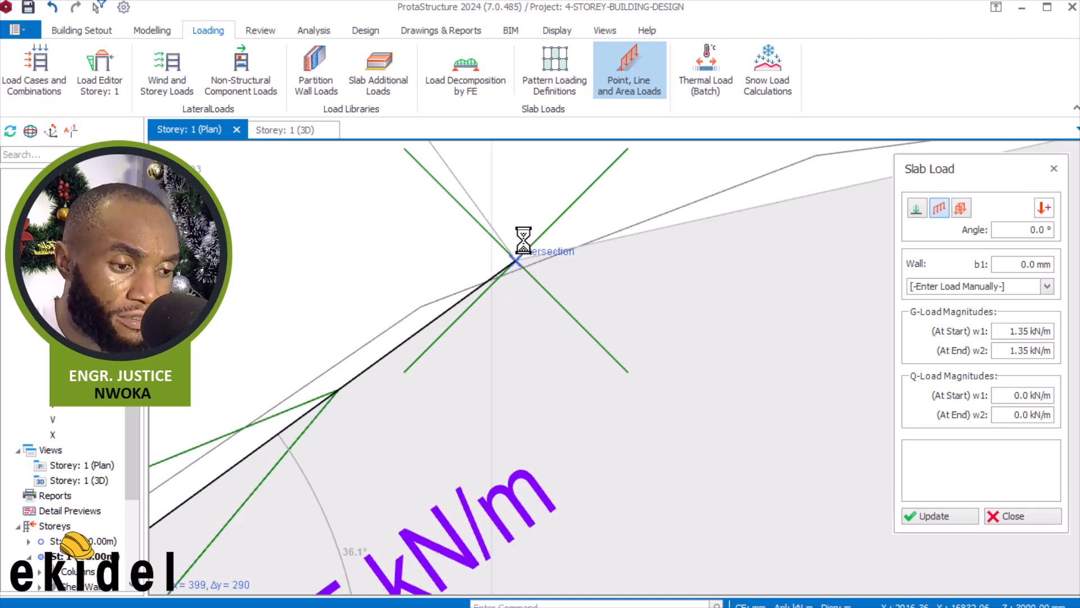
Place a 493 mm line load of 1.35 kN/m along the curve's fourth segment, ending where the upper straight edge begins
{"action": "scroll", "coordinate": [522, 253], "scroll_direction": "up", "scroll_amount": 3}
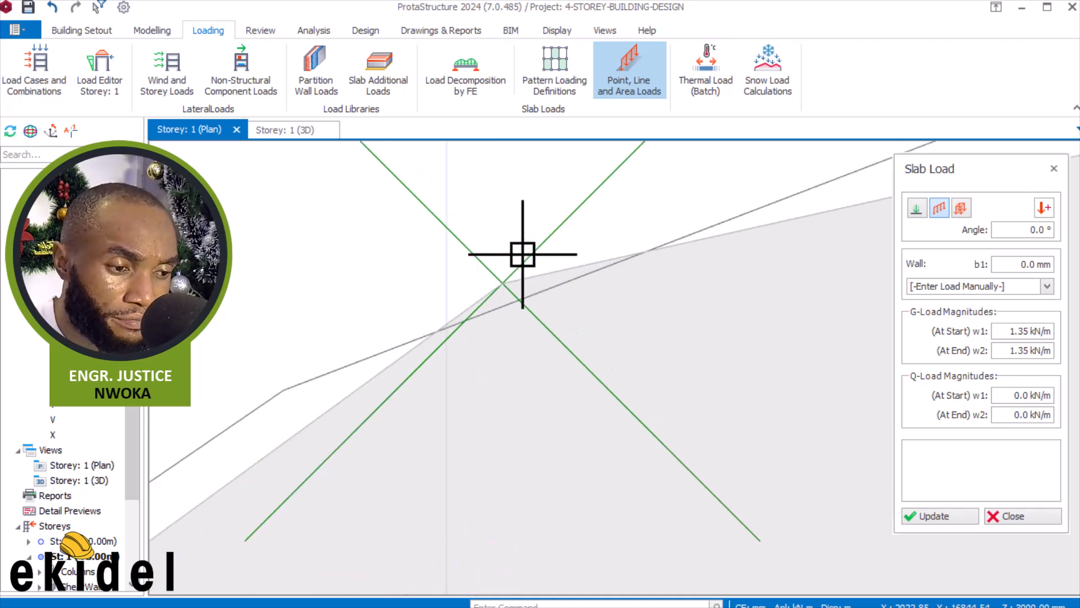
{"action": "left_click", "coordinate": [505, 278]}
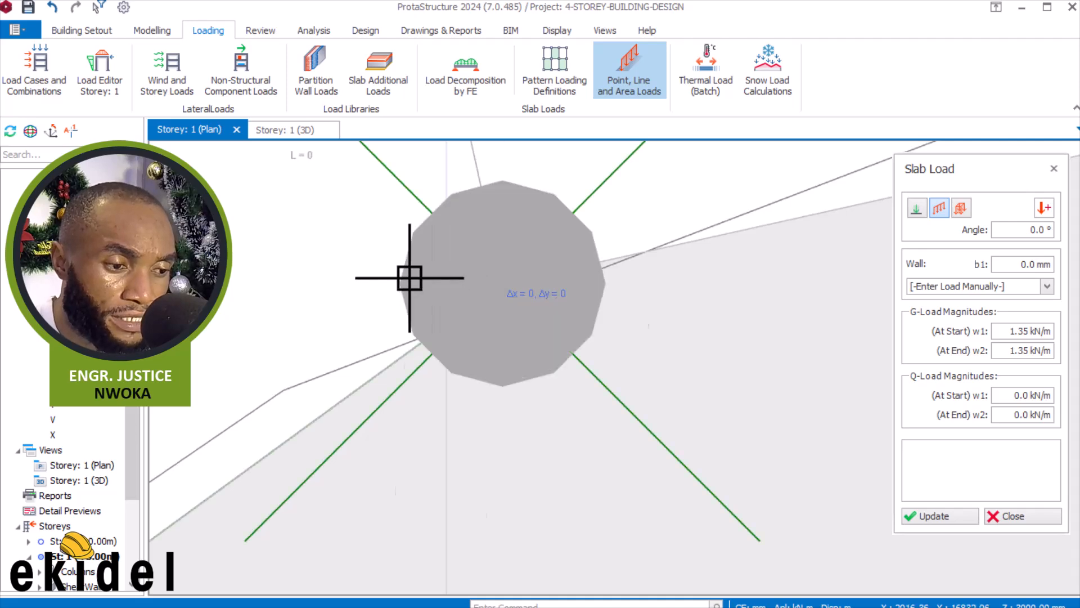
{"action": "scroll", "coordinate": [396, 242], "scroll_direction": "down", "scroll_amount": 8}
{"action": "scroll", "coordinate": [535, 285], "scroll_direction": "up", "scroll_amount": 4}
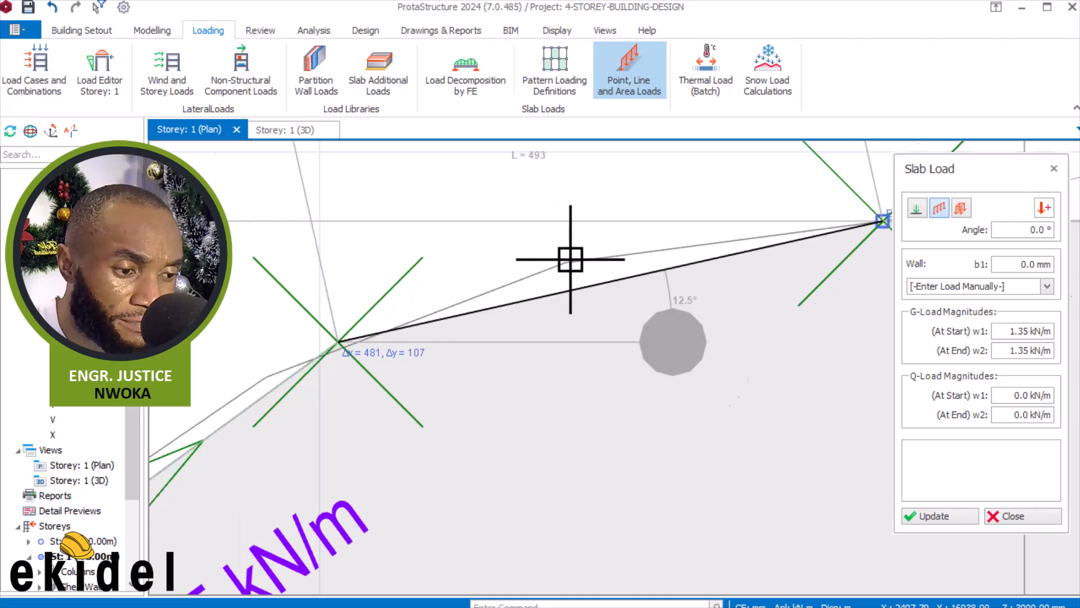
{"action": "scroll", "coordinate": [572, 188], "scroll_direction": "up", "scroll_amount": 3}
{"action": "scroll", "coordinate": [327, 309], "scroll_direction": "down", "scroll_amount": 3}
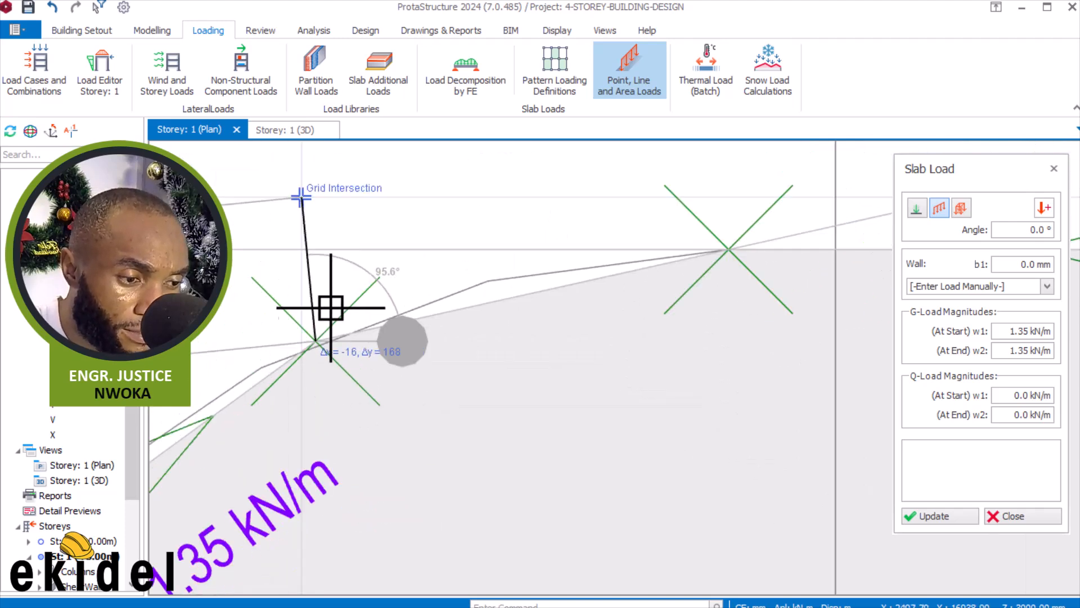
{"action": "scroll", "coordinate": [259, 354], "scroll_direction": "up", "scroll_amount": 3}
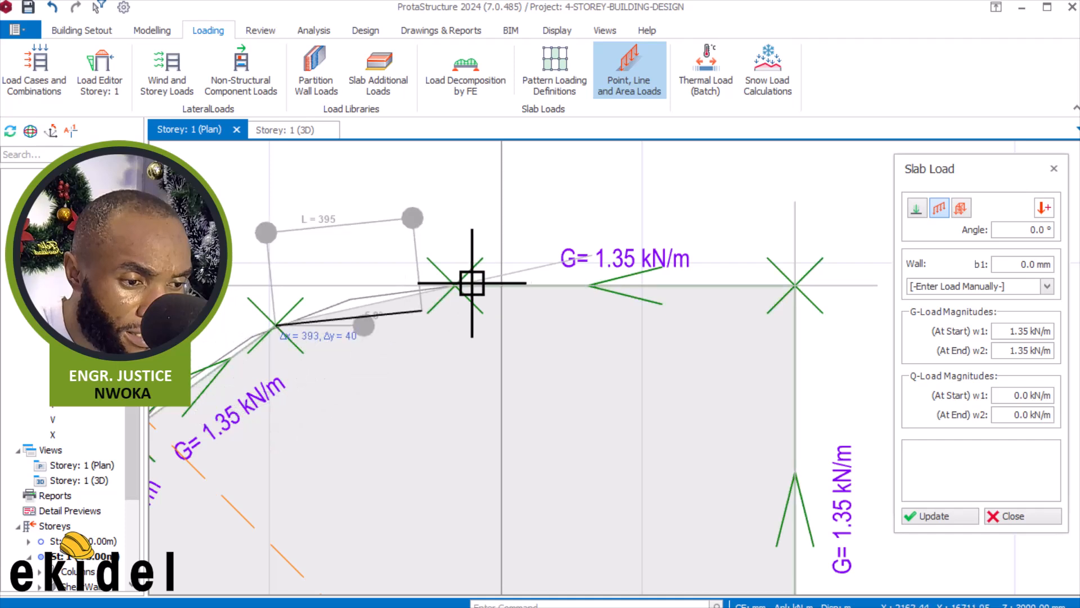
{"action": "scroll", "coordinate": [499, 275], "scroll_direction": "up", "scroll_amount": 3}
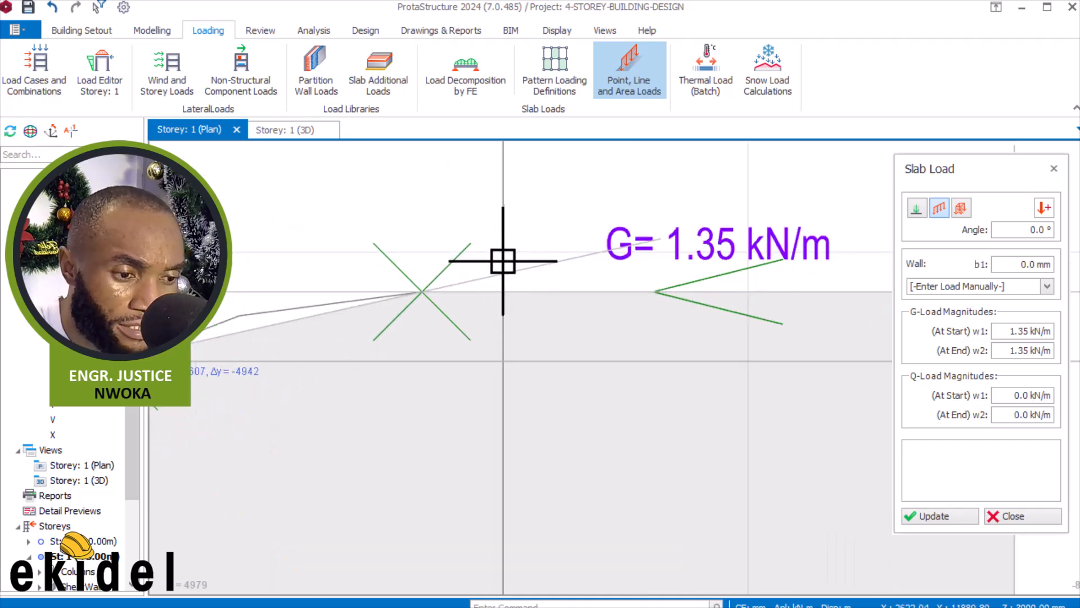
{"action": "scroll", "coordinate": [501, 268], "scroll_direction": "up", "scroll_amount": 1}
{"action": "scroll", "coordinate": [517, 248], "scroll_direction": "up", "scroll_amount": 1}
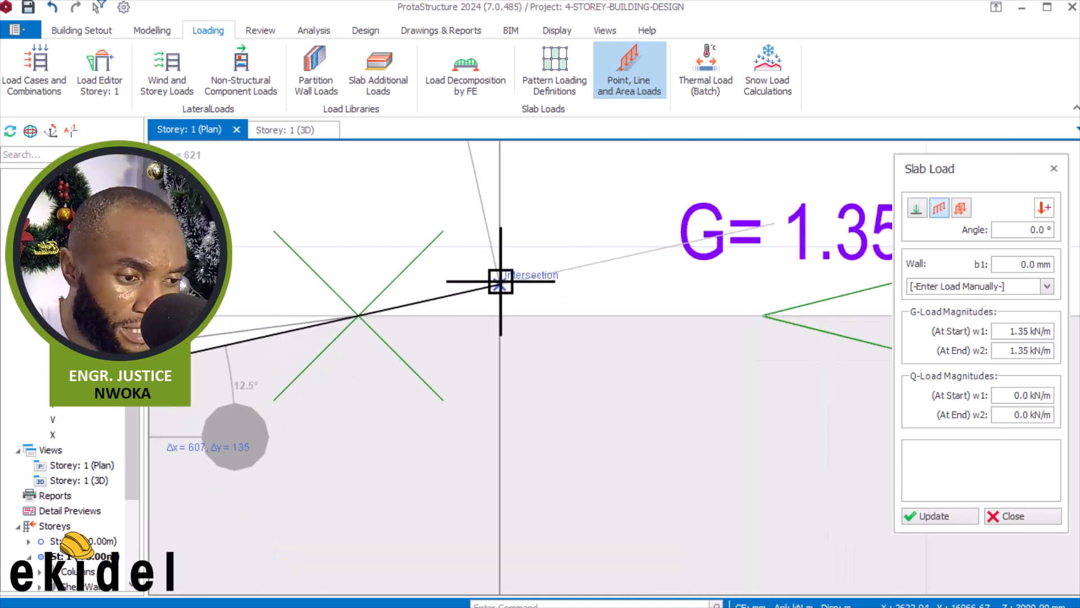
{"action": "scroll", "coordinate": [337, 322], "scroll_direction": "up", "scroll_amount": 2}
{"action": "left_click", "coordinate": [367, 315]}
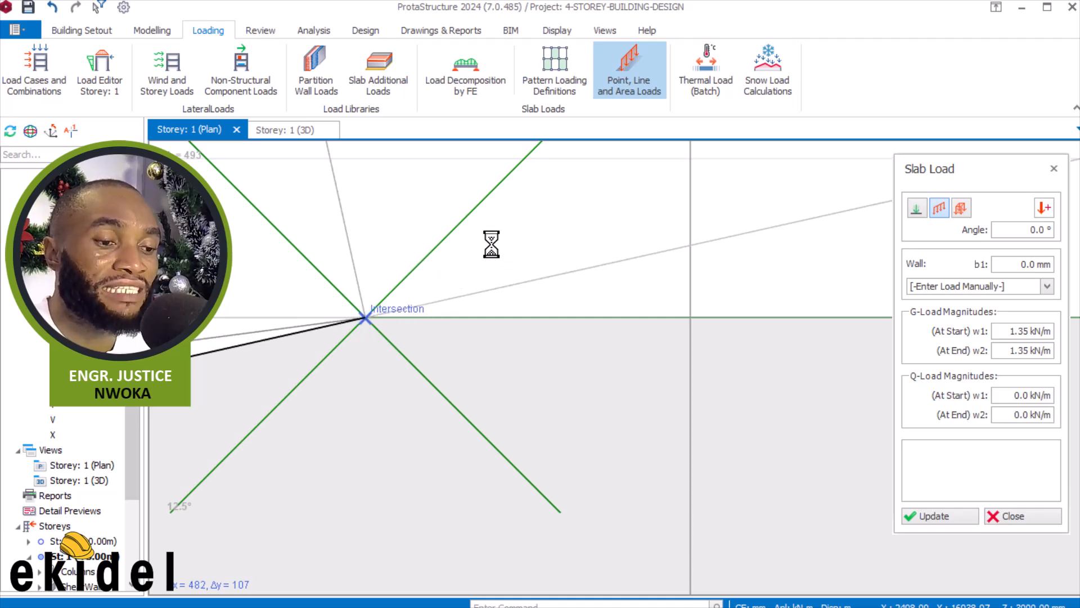
{"action": "scroll", "coordinate": [619, 222], "scroll_direction": "down", "scroll_amount": 3}
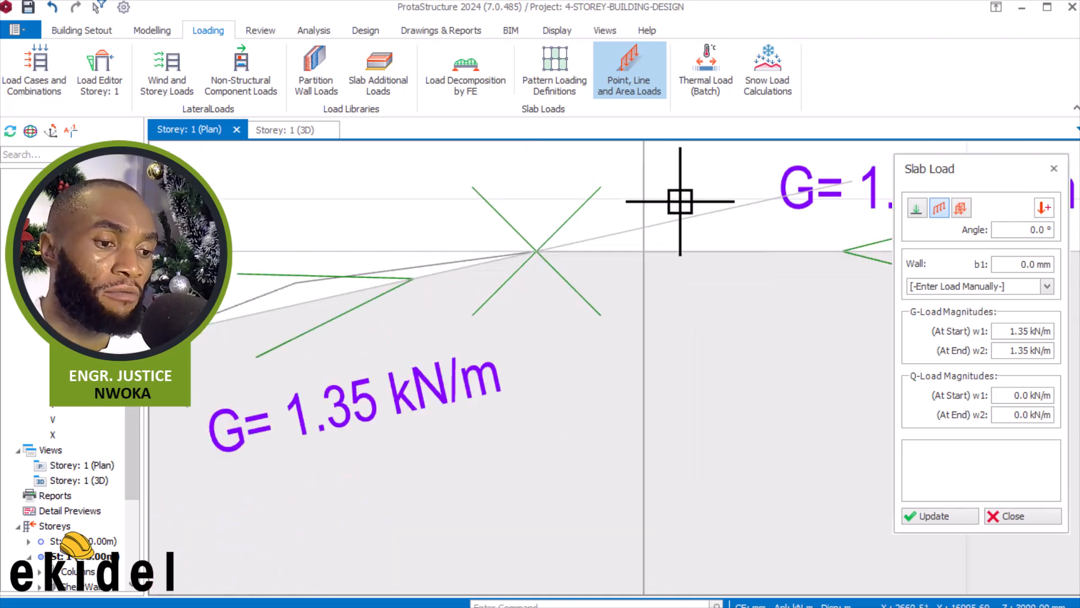
End the slab line load command and examine the line loads along the curved terrace slab in the Storey 1 3D view
{"action": "scroll", "coordinate": [680, 201], "scroll_direction": "down", "scroll_amount": 2}
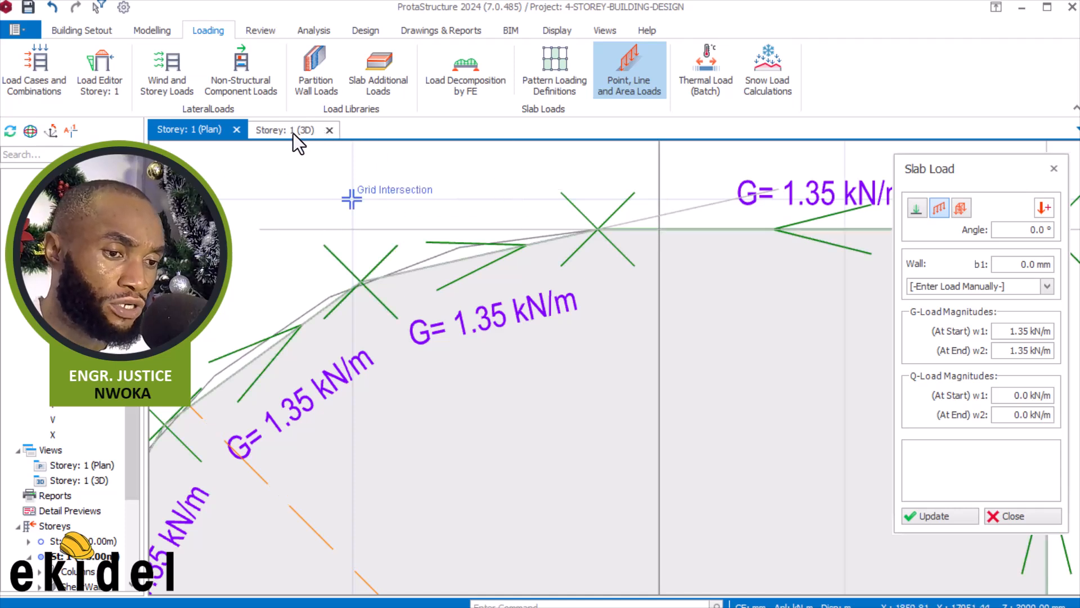
{"action": "key", "text": "Escape"}
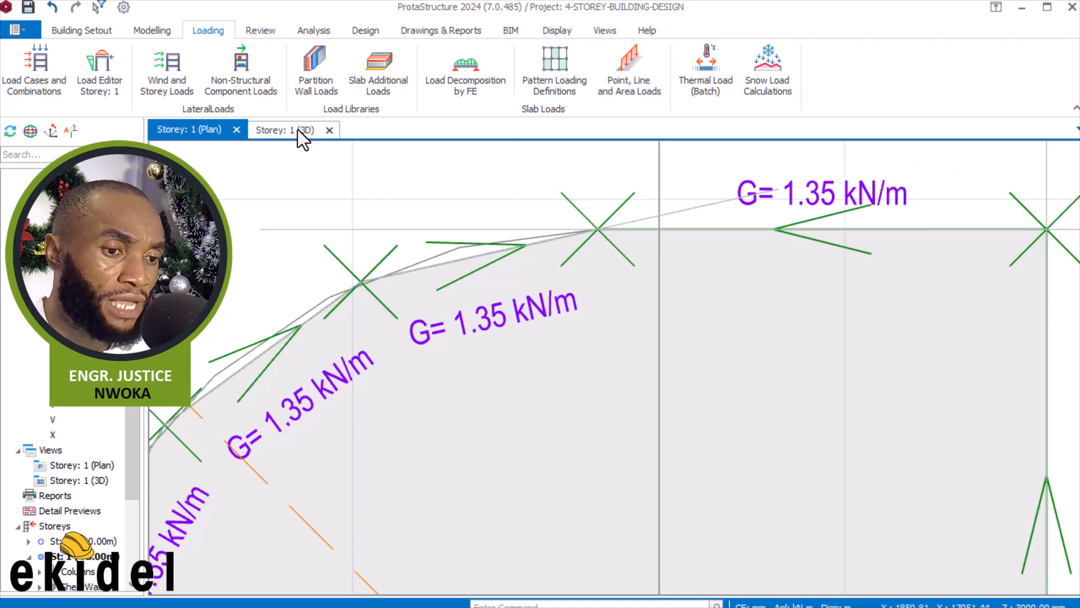
{"action": "key", "text": "ctrl+Tab"}
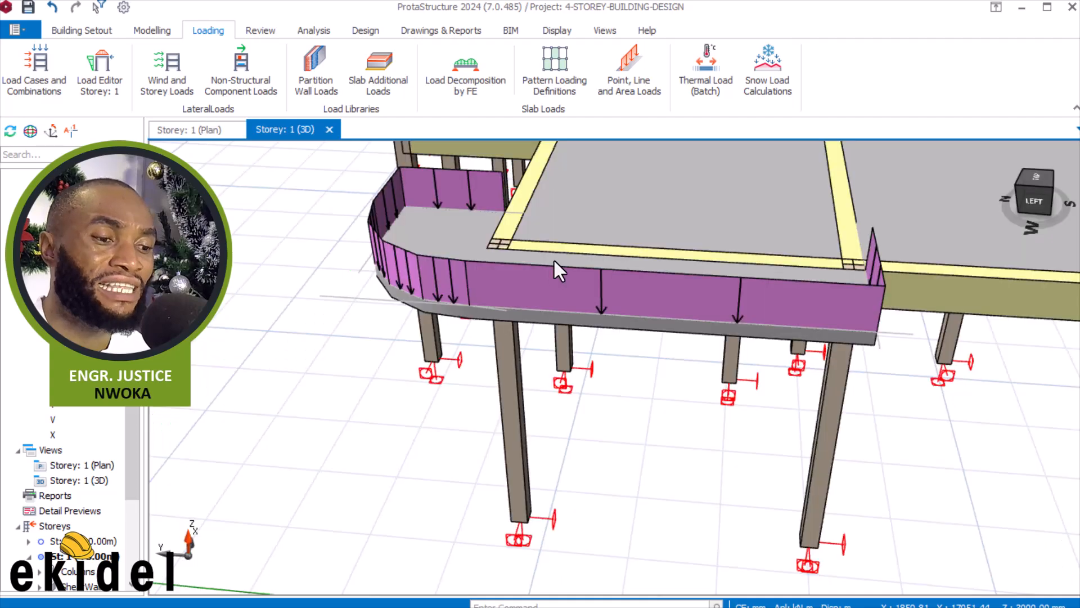
{"action": "middle_click_drag", "start_coordinate": [391, 306], "coordinate": [713, 260]}
{"action": "middle_click_drag", "start_coordinate": [780, 176], "coordinate": [822, 299]}
{"action": "scroll", "coordinate": [740, 311], "scroll_direction": "up", "scroll_amount": 3}
{"action": "middle_click_drag", "start_coordinate": [668, 192], "coordinate": [484, 169]}
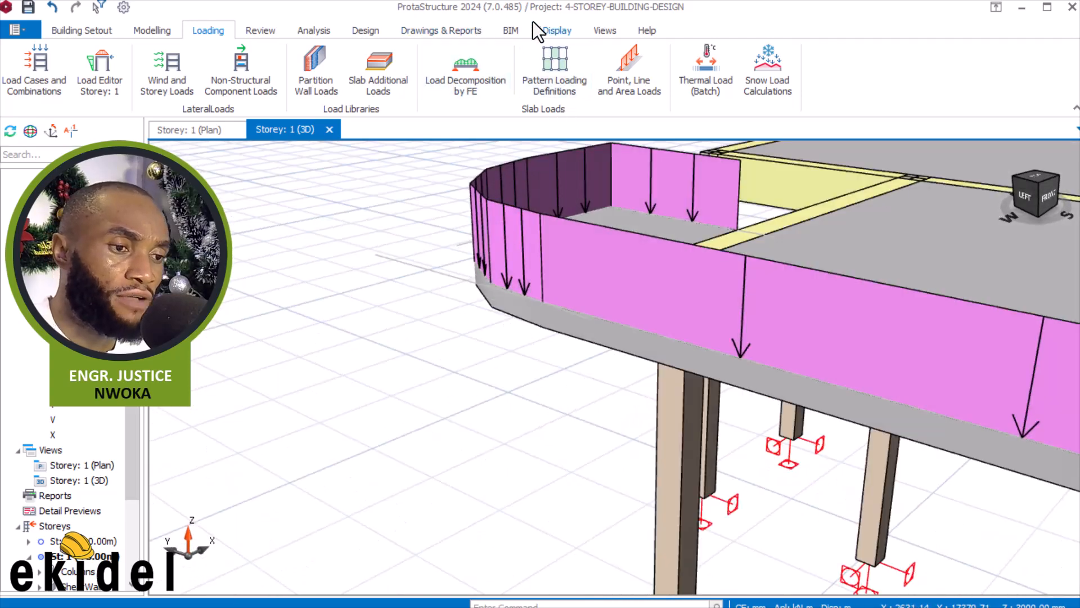
Check the display layer options and examine the whole Storey 1 model in 3D from the rear and front
{"action": "left_click", "coordinate": [549, 30]}
{"action": "left_click", "coordinate": [328, 84]}
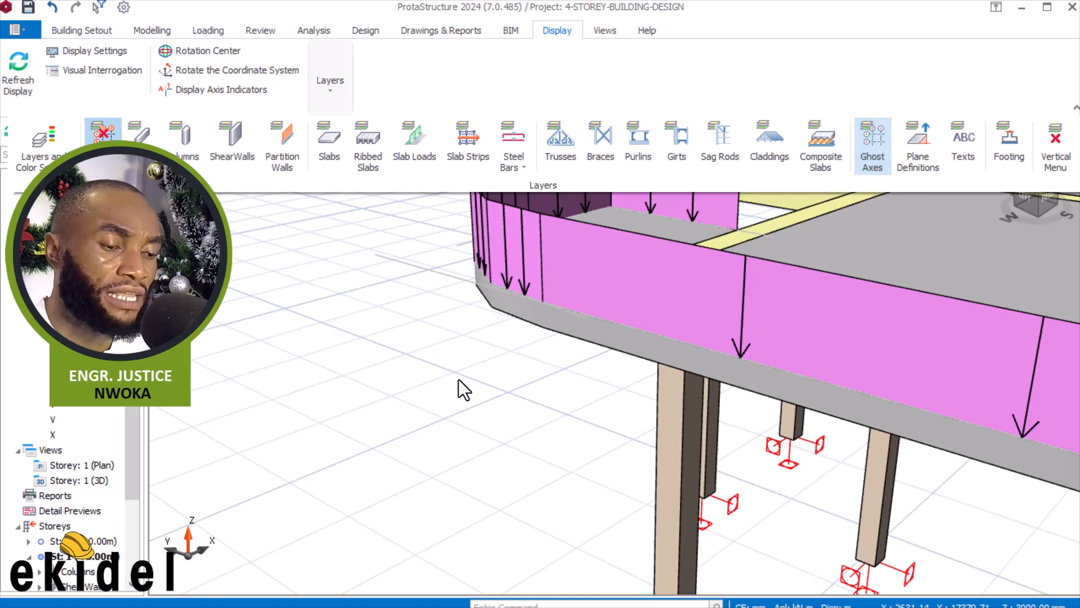
{"action": "scroll", "coordinate": [471, 342], "scroll_direction": "down", "scroll_amount": 5}
{"action": "middle_click_drag", "start_coordinate": [501, 342], "coordinate": [639, 326]}
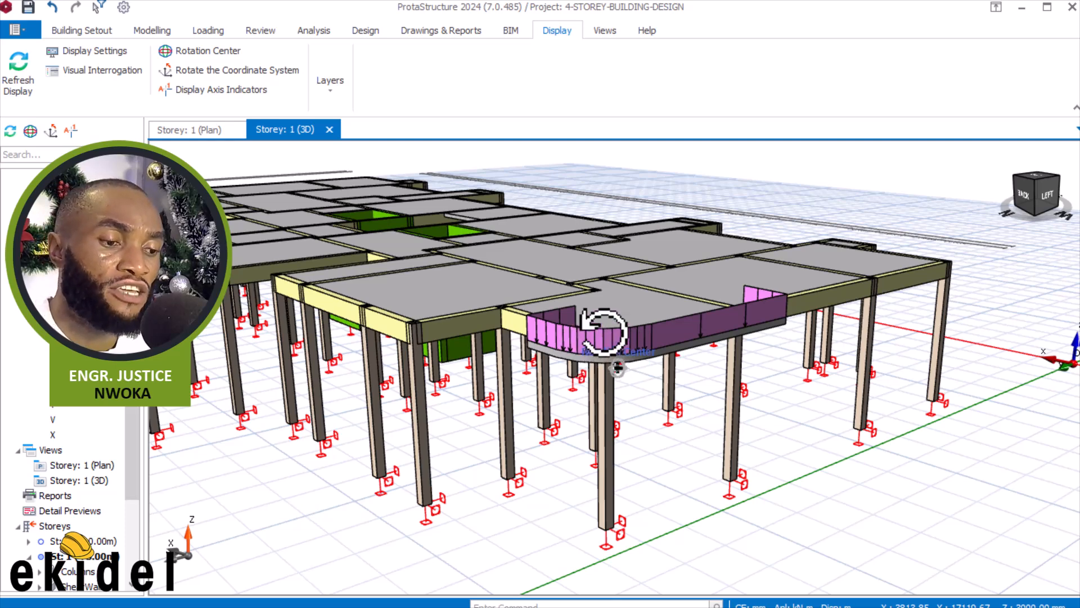
{"action": "mouse_move", "coordinate": [605, 333]}
{"action": "middle_mouse_down"}
{"action": "mouse_move", "coordinate": [506, 309]}
{"action": "mouse_move", "coordinate": [437, 321]}
{"action": "mouse_move", "coordinate": [453, 306]}
{"action": "mouse_move", "coordinate": [502, 312]}
{"action": "mouse_move", "coordinate": [451, 266]}
{"action": "middle_mouse_up"}
{"action": "scroll", "coordinate": [446, 242], "scroll_direction": "down", "scroll_amount": 4}
{"action": "middle_click_drag", "start_coordinate": [508, 225], "coordinate": [478, 237]}
{"action": "scroll", "coordinate": [460, 334], "scroll_direction": "up", "scroll_amount": 3}
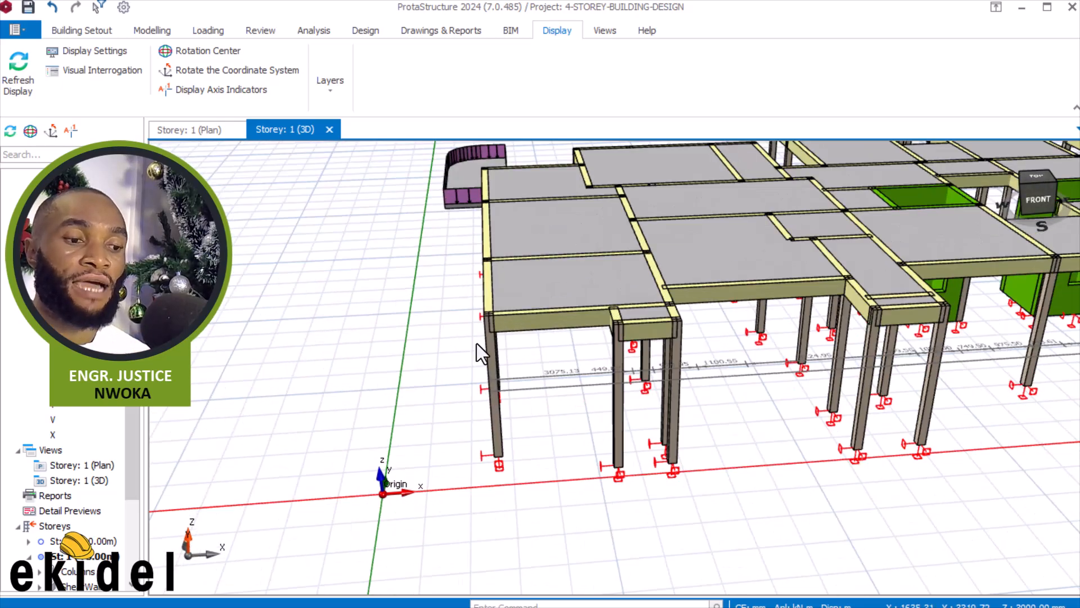
{"action": "scroll", "coordinate": [524, 372], "scroll_direction": "down", "scroll_amount": 4}
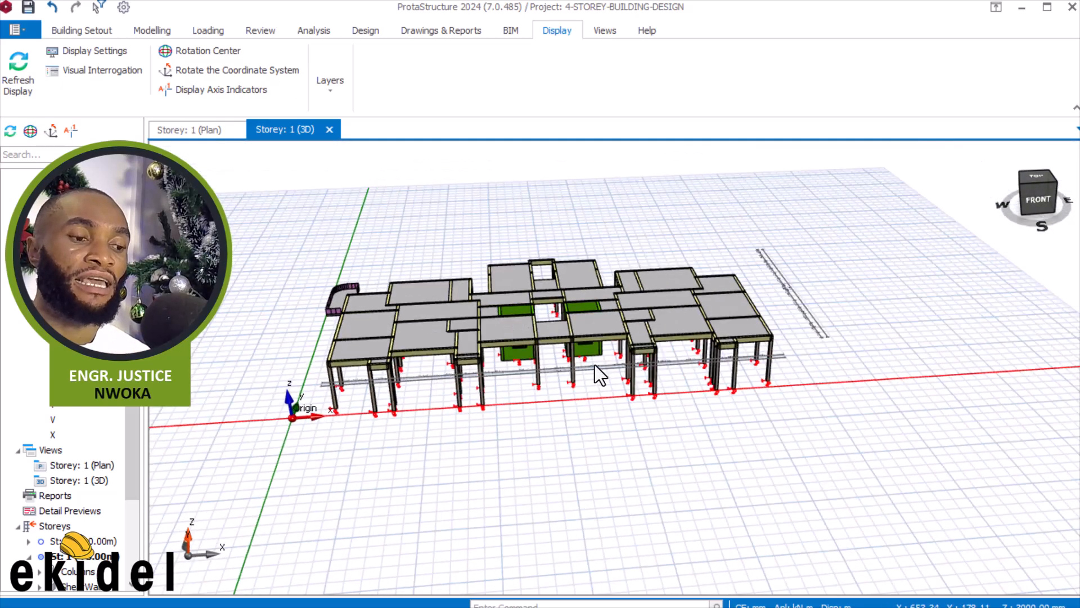
{"action": "scroll", "coordinate": [738, 343], "scroll_direction": "up", "scroll_amount": 3}
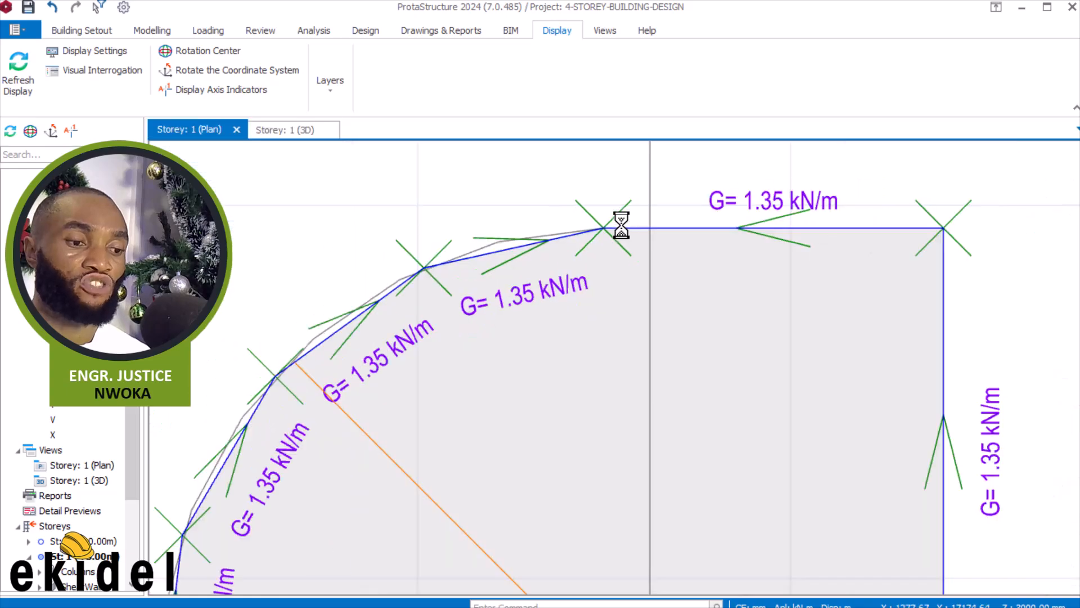
Return to the Storey 1 plan and examine the overall floor layout and its slab panels
{"action": "scroll", "coordinate": [567, 184], "scroll_direction": "down", "scroll_amount": 8}
{"action": "middle_click_drag", "start_coordinate": [603, 341], "coordinate": [534, 261]}
{"action": "scroll", "coordinate": [534, 261], "scroll_direction": "up", "scroll_amount": 3}
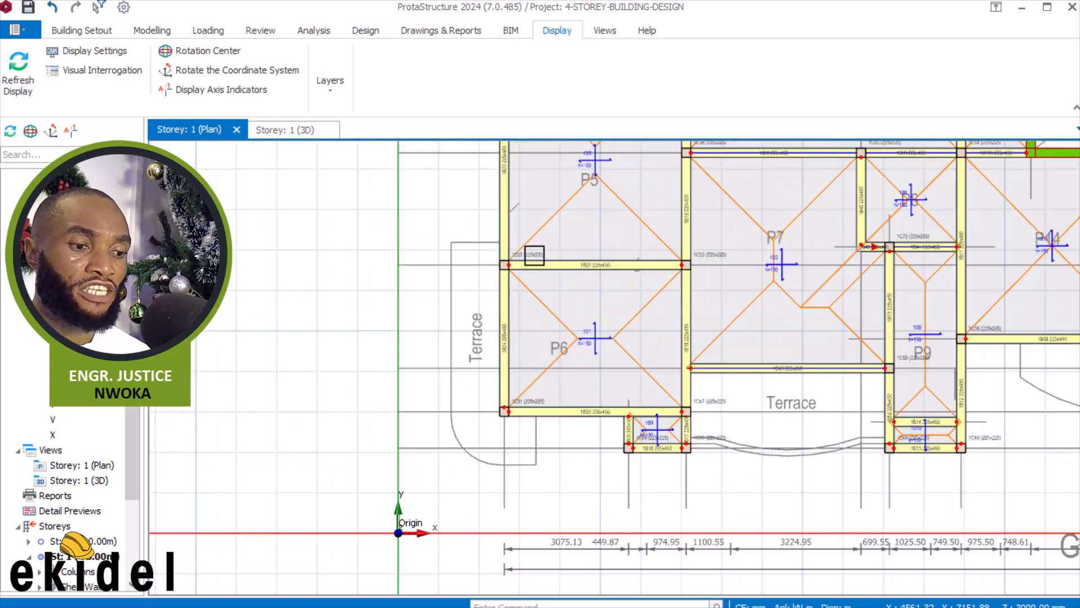
{"action": "scroll", "coordinate": [495, 387], "scroll_direction": "down", "scroll_amount": 3}
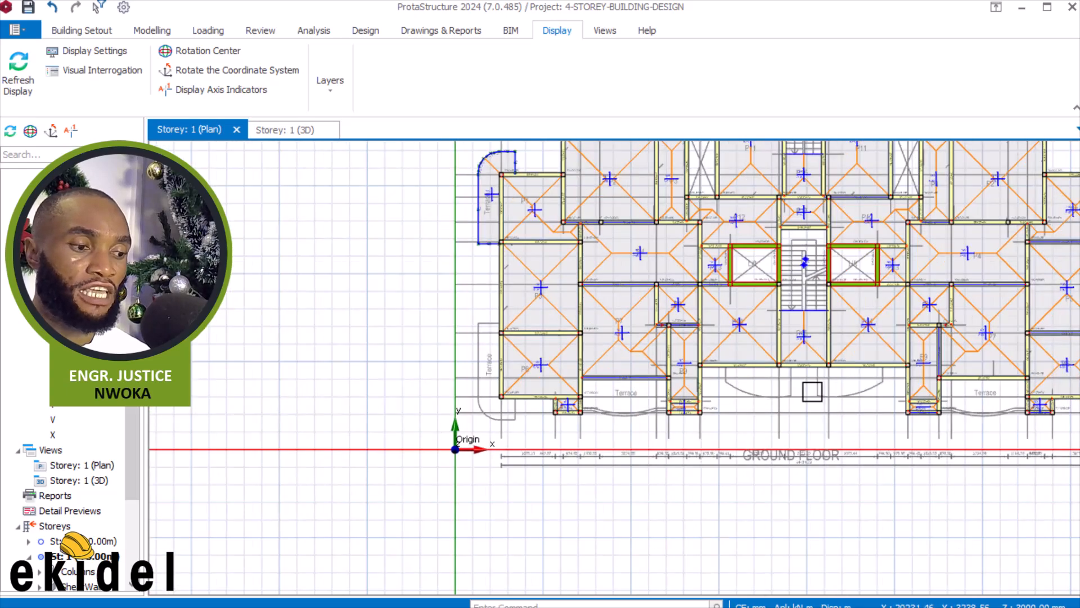
{"action": "middle_click_drag", "start_coordinate": [833, 388], "coordinate": [420, 385]}
{"action": "scroll", "coordinate": [716, 331], "scroll_direction": "up", "scroll_amount": 1}
{"action": "middle_click_drag", "start_coordinate": [725, 353], "coordinate": [723, 526]}
{"action": "middle_click_drag", "start_coordinate": [653, 307], "coordinate": [899, 309]}
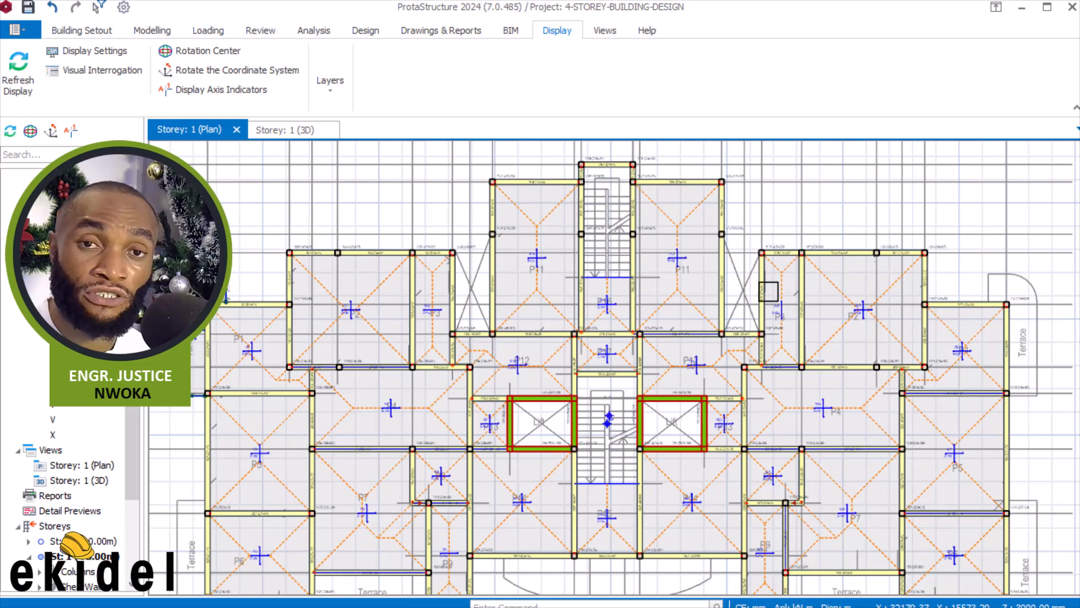
{"action": "scroll", "coordinate": [777, 287], "scroll_direction": "down", "scroll_amount": 1}
{"action": "middle_click_drag", "start_coordinate": [622, 284], "coordinate": [676, 248]}
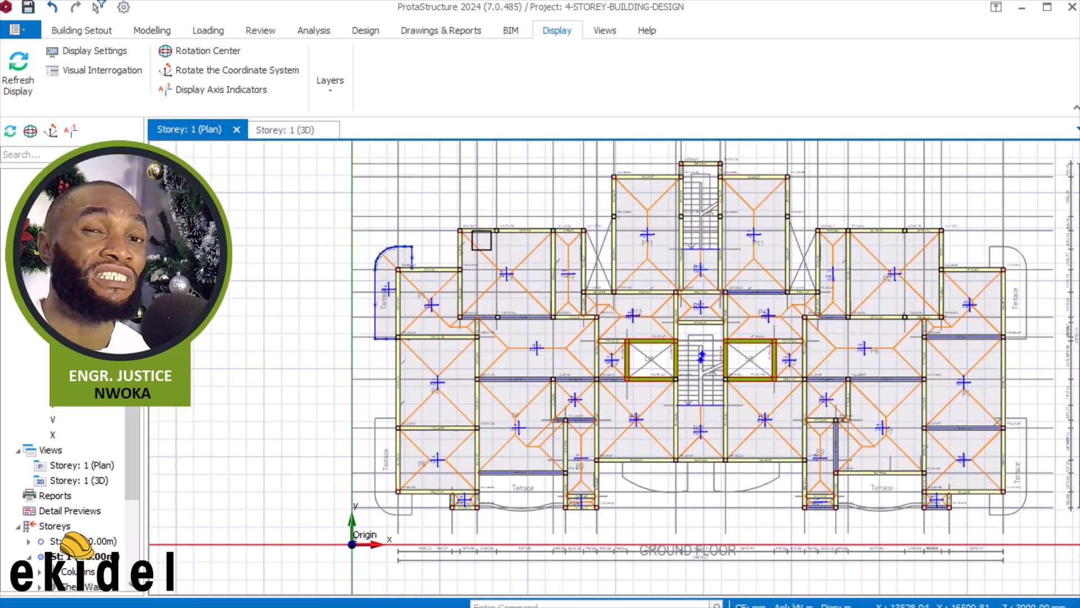
{"action": "scroll", "coordinate": [475, 203], "scroll_direction": "up", "scroll_amount": 2}
{"action": "scroll", "coordinate": [423, 202], "scroll_direction": "down", "scroll_amount": 2}
{"action": "middle_click_drag", "start_coordinate": [413, 355], "coordinate": [357, 195]}
{"action": "scroll", "coordinate": [315, 240], "scroll_direction": "up", "scroll_amount": 2}
{"action": "scroll", "coordinate": [225, 284], "scroll_direction": "down", "scroll_amount": 2}
{"action": "scroll", "coordinate": [227, 296], "scroll_direction": "down", "scroll_amount": 1}
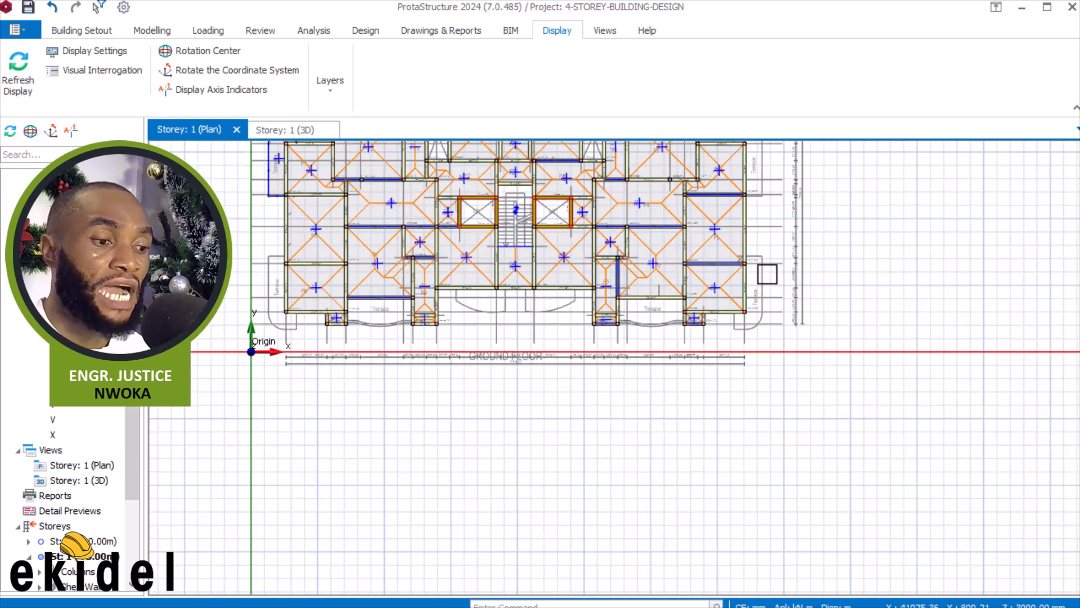
{"action": "middle_click_drag", "start_coordinate": [755, 153], "coordinate": [742, 319]}
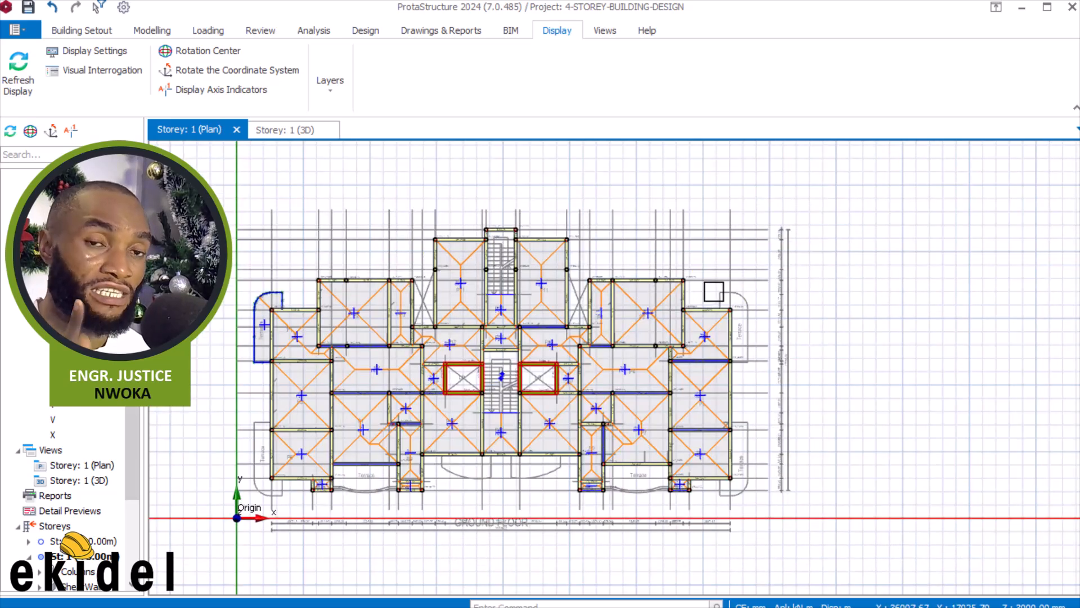
{"action": "middle_click_drag", "start_coordinate": [540, 294], "coordinate": [617, 237]}
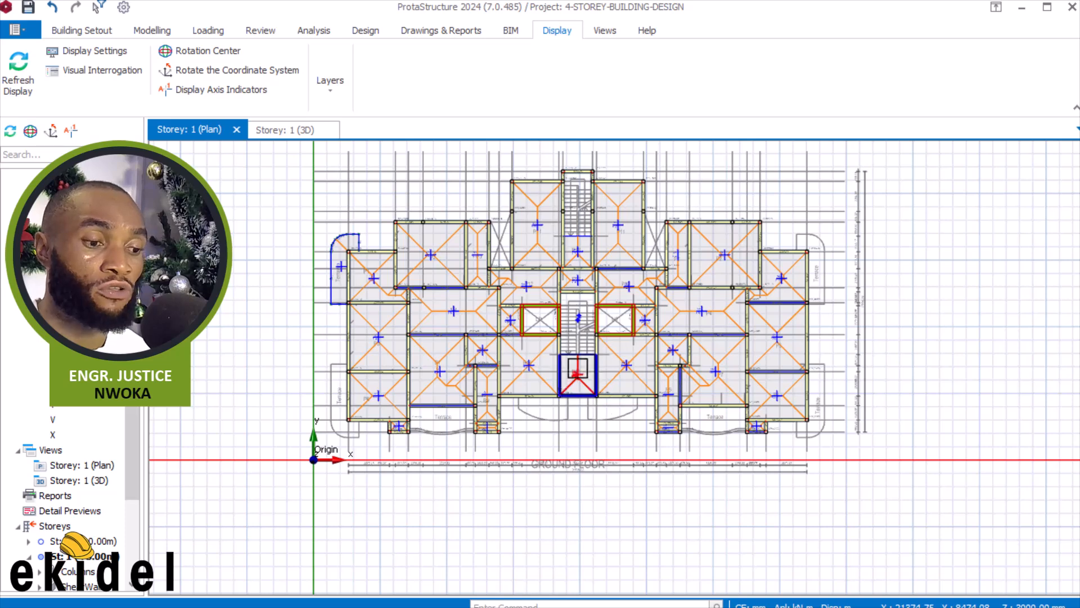
Examine the remaining corner terraces and the front curved outlines on the Storey 1 plan for missing slabs
{"action": "scroll", "coordinate": [523, 371], "scroll_direction": "up", "scroll_amount": 3}
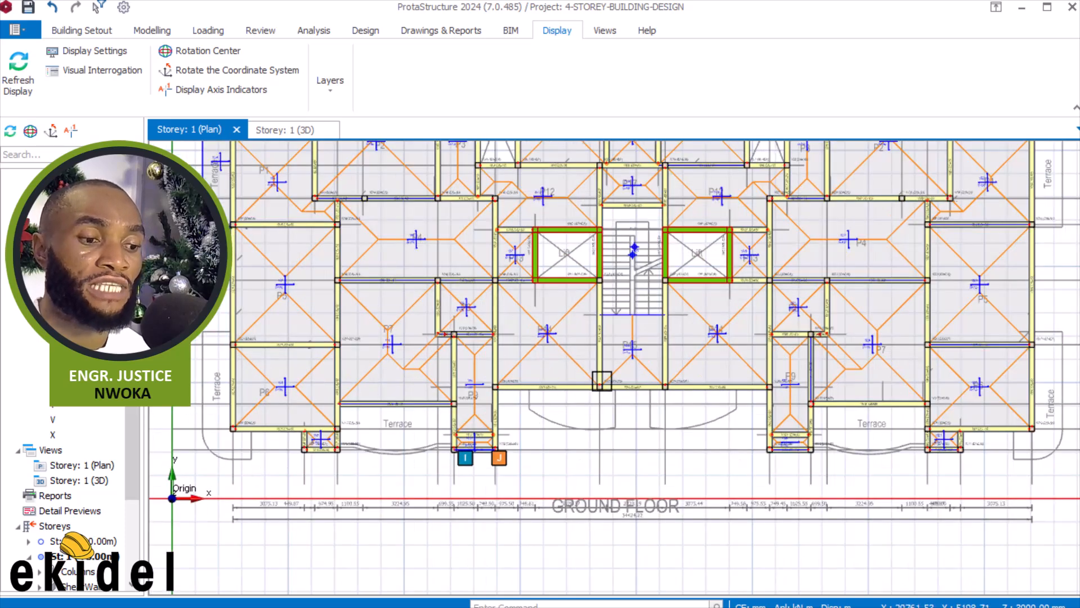
{"action": "middle_click_drag", "start_coordinate": [228, 373], "coordinate": [448, 273]}
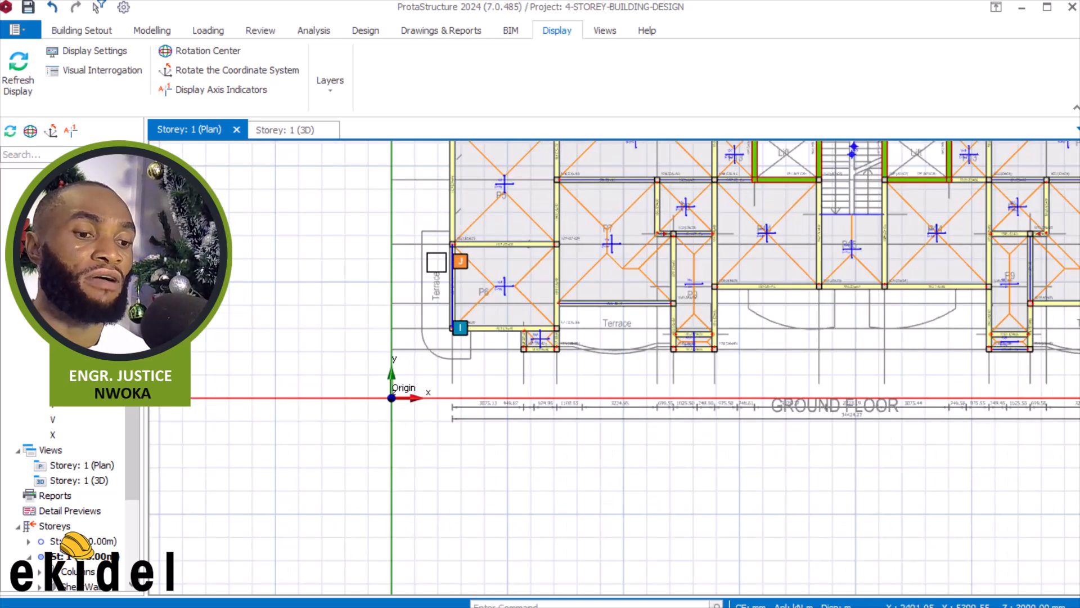
{"action": "scroll", "coordinate": [443, 223], "scroll_direction": "up", "scroll_amount": 3}
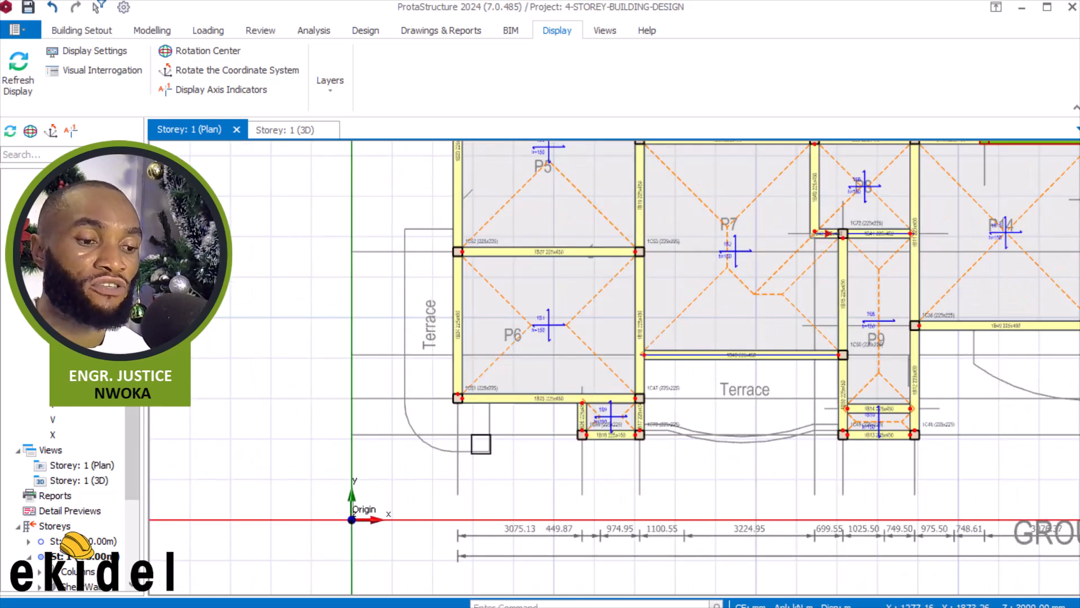
{"action": "scroll", "coordinate": [440, 395], "scroll_direction": "down", "scroll_amount": 3}
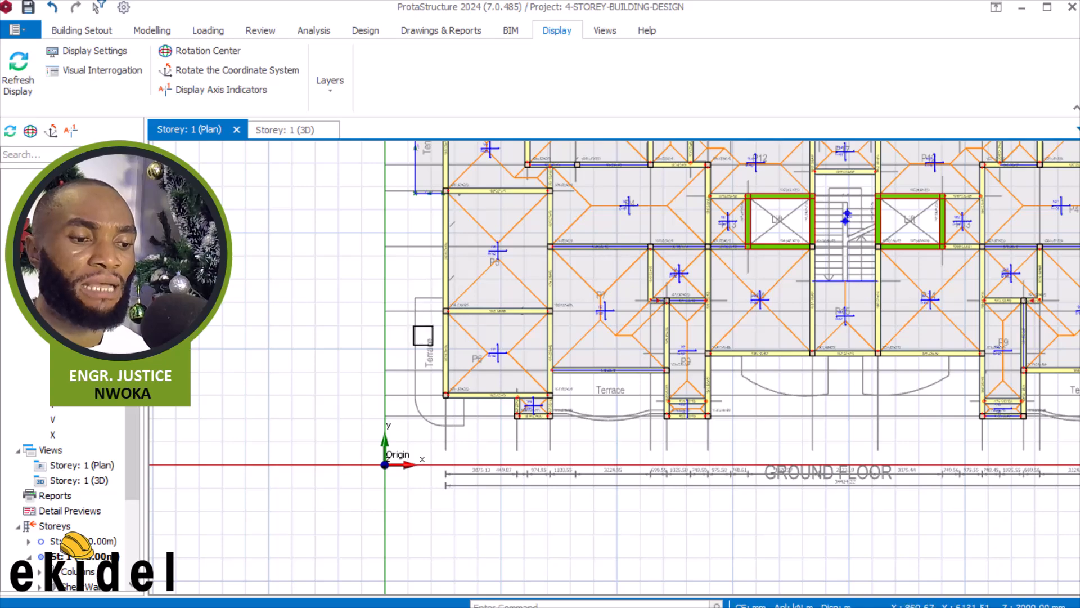
{"action": "scroll", "coordinate": [316, 347], "scroll_direction": "down", "scroll_amount": 1}
{"action": "middle_click_drag", "start_coordinate": [581, 275], "coordinate": [138, 456]}
{"action": "scroll", "coordinate": [517, 285], "scroll_direction": "up", "scroll_amount": 1}
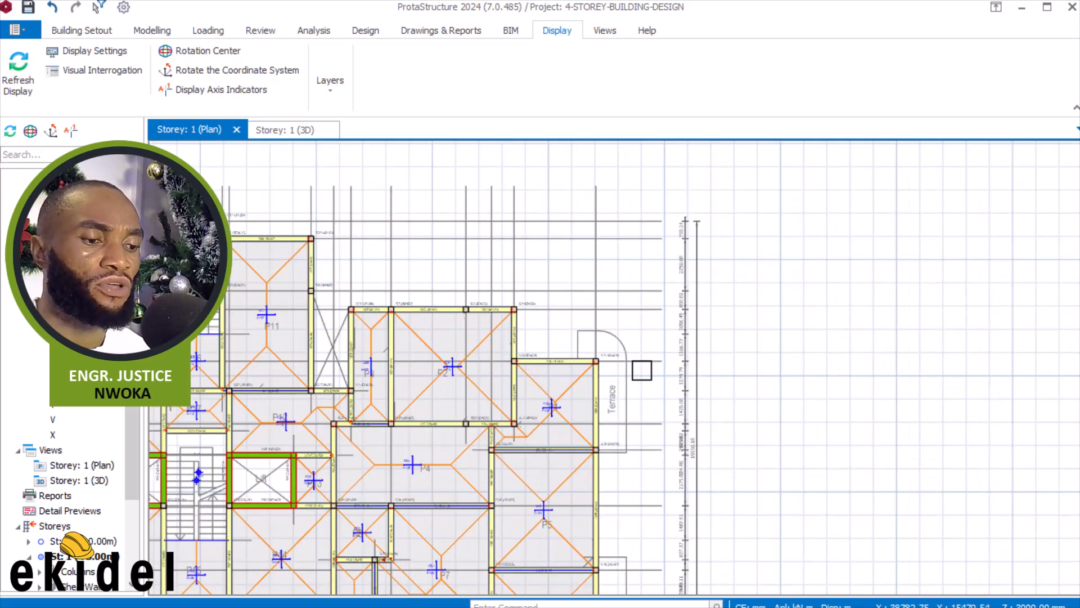
{"action": "middle_click_drag", "start_coordinate": [639, 371], "coordinate": [584, 253]}
{"action": "scroll", "coordinate": [597, 191], "scroll_direction": "down", "scroll_amount": 1}
{"action": "scroll", "coordinate": [600, 188], "scroll_direction": "down", "scroll_amount": 1}
{"action": "scroll", "coordinate": [602, 398], "scroll_direction": "up", "scroll_amount": 1}
{"action": "scroll", "coordinate": [601, 394], "scroll_direction": "up", "scroll_amount": 1}
{"action": "middle_click_drag", "start_coordinate": [554, 376], "coordinate": [780, 340]}
{"action": "middle_click_drag", "start_coordinate": [351, 330], "coordinate": [485, 273]}
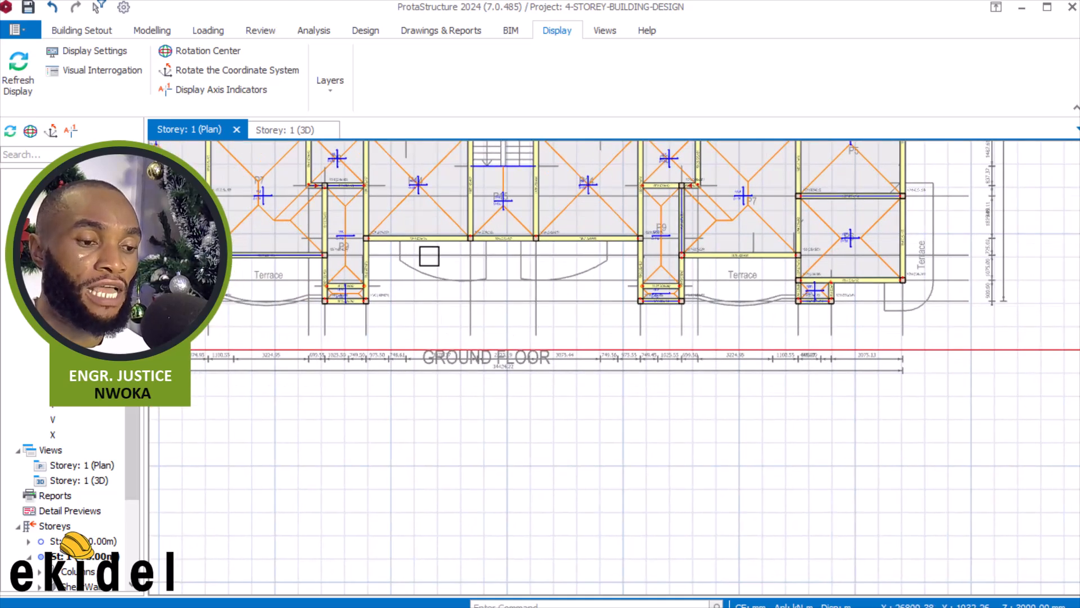
{"action": "scroll", "coordinate": [407, 237], "scroll_direction": "up", "scroll_amount": 1}
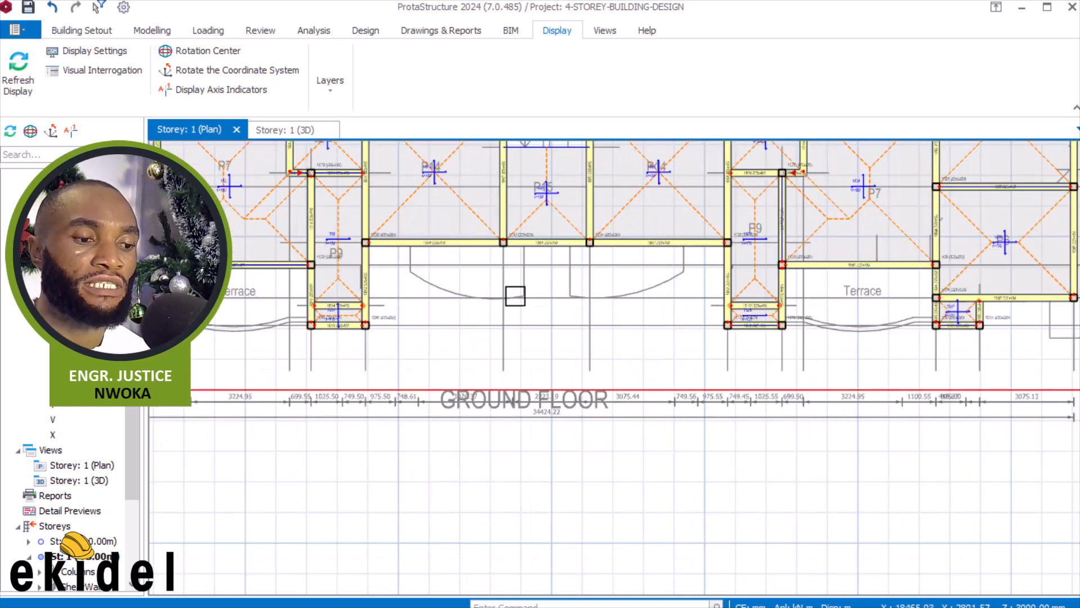
{"action": "scroll", "coordinate": [516, 295], "scroll_direction": "up", "scroll_amount": 2}
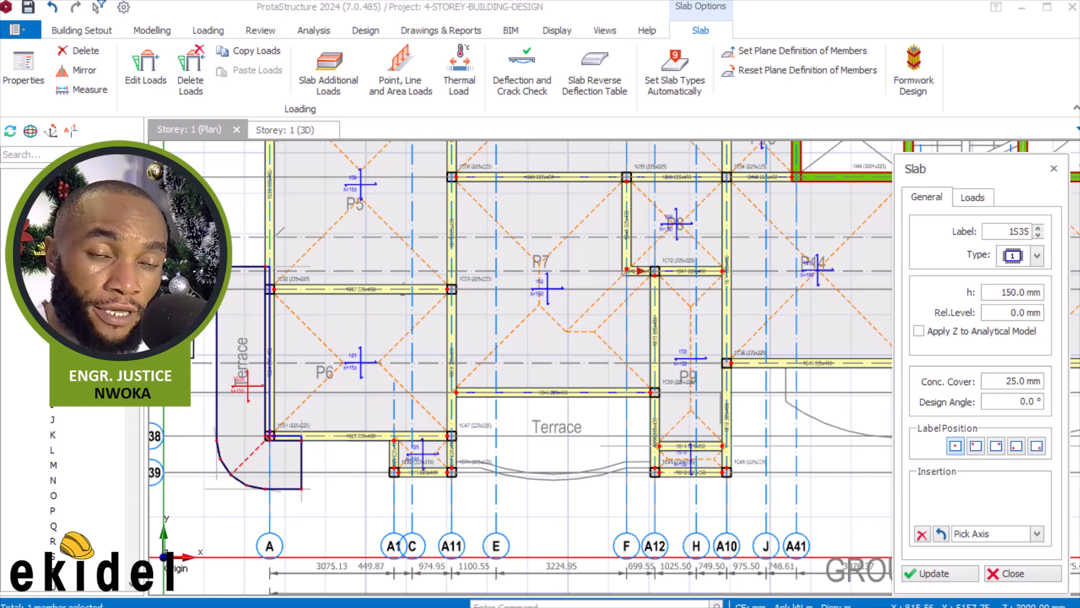
Begin outlining slab 1S35 at the terrace beside column 1C19 by picking its upper-edge axis AB and outer-edge axis Y
{"action": "scroll", "coordinate": [245, 329], "scroll_direction": "down", "scroll_amount": 5}
{"action": "scroll", "coordinate": [636, 323], "scroll_direction": "up", "scroll_amount": 3}
{"action": "scroll", "coordinate": [636, 324], "scroll_direction": "up", "scroll_amount": 4}
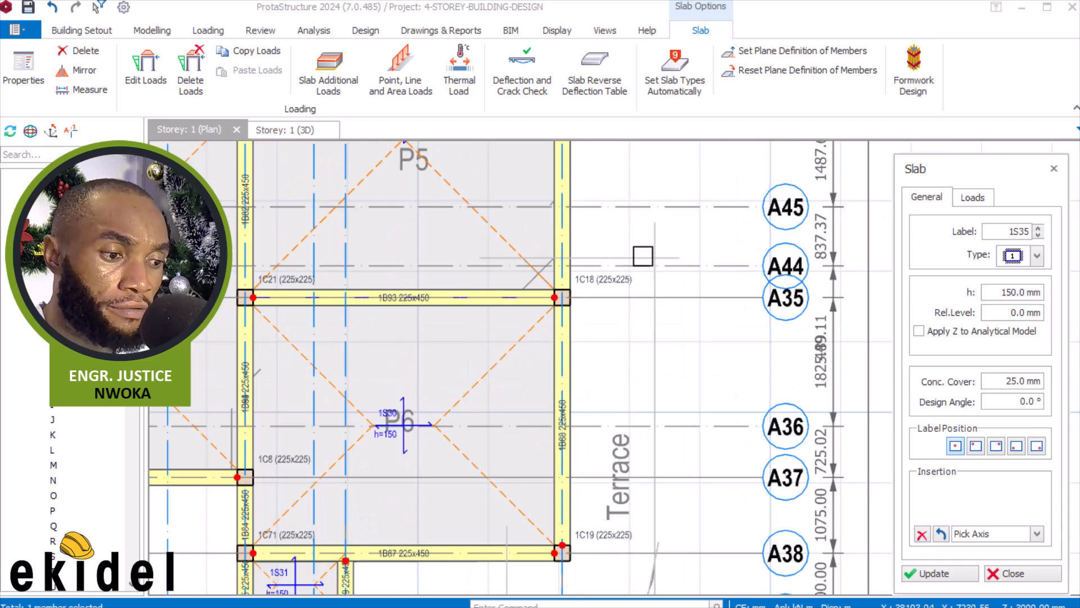
{"action": "left_click", "coordinate": [650, 252]}
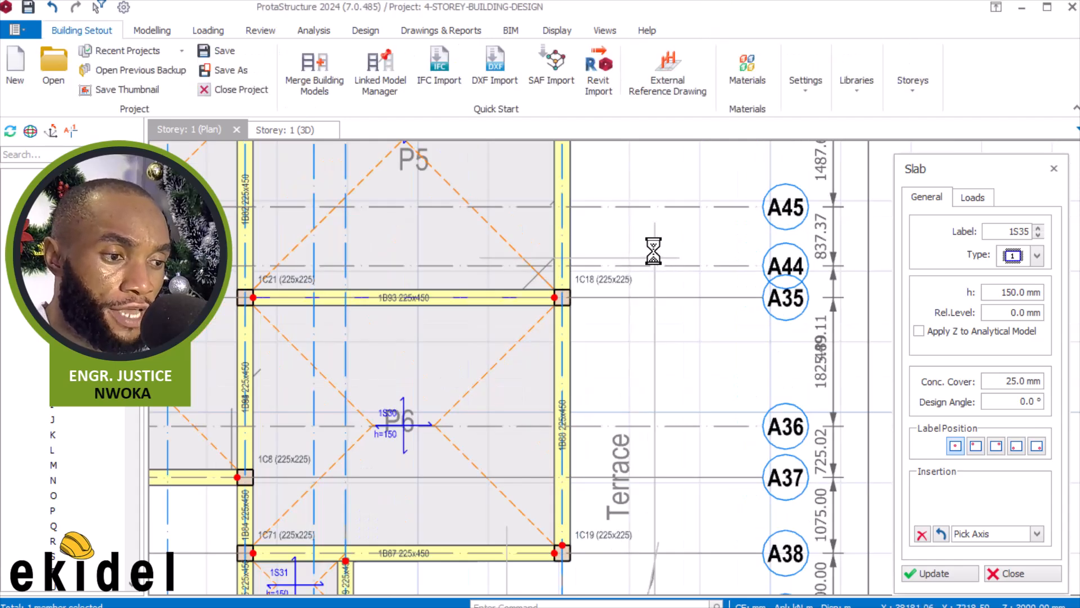
{"action": "left_click", "coordinate": [657, 241]}
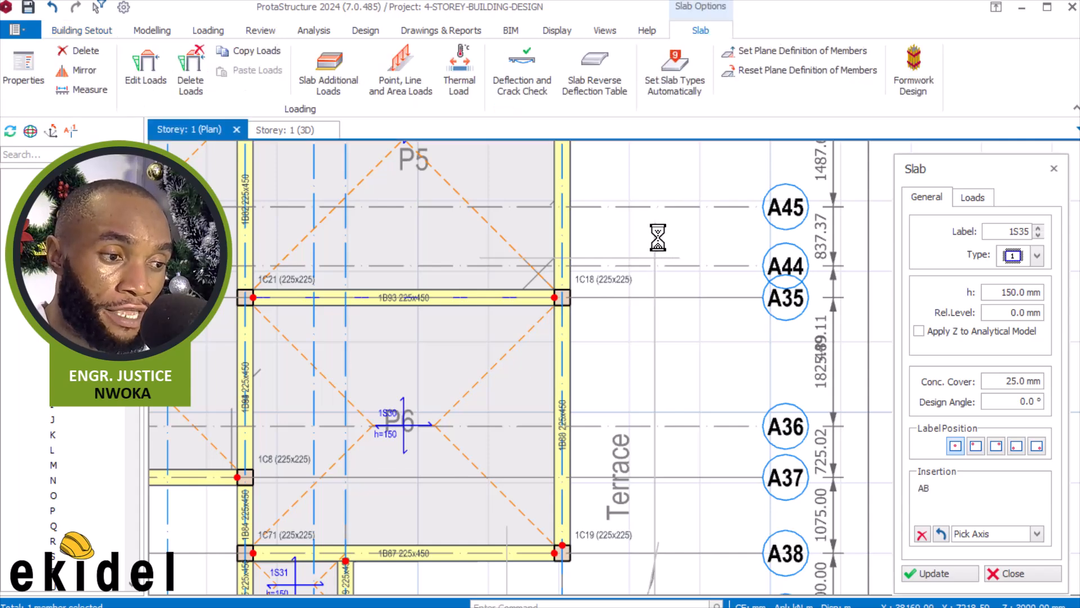
{"action": "scroll", "coordinate": [663, 236], "scroll_direction": "down", "scroll_amount": 2}
{"action": "scroll", "coordinate": [658, 268], "scroll_direction": "up", "scroll_amount": 2}
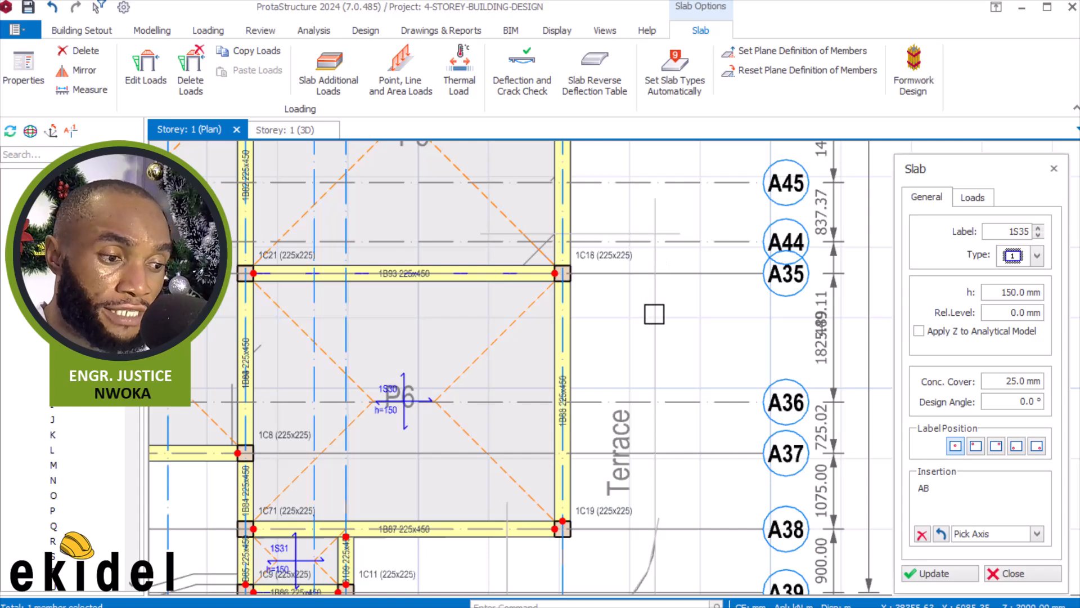
{"action": "left_click", "coordinate": [656, 310]}
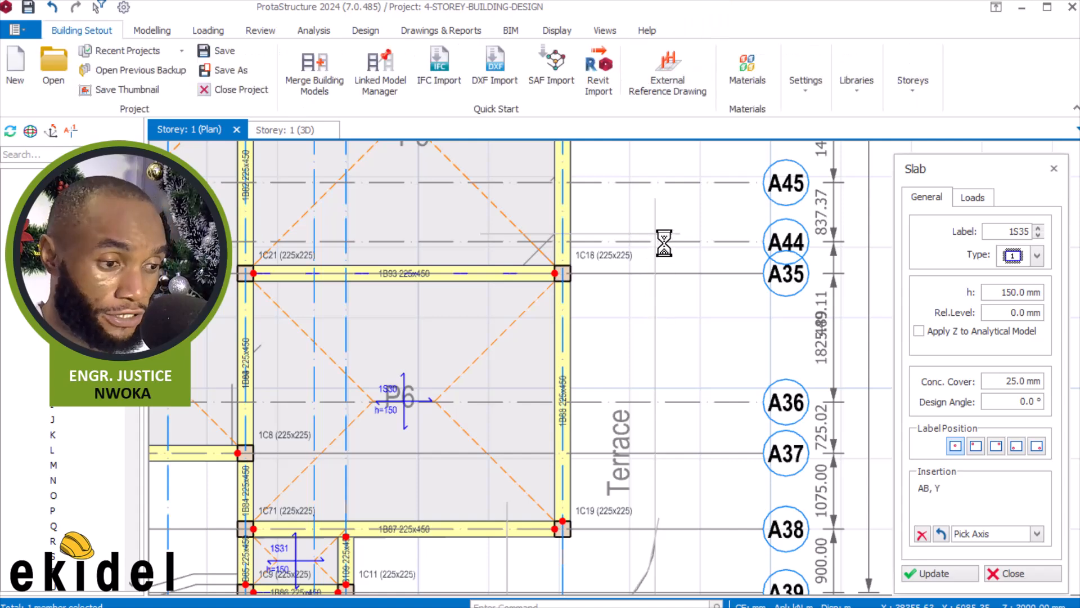
Continue the slab outline at the terrace beside column 1C19 through curved axis AF, then axes AA, Z and A38
{"action": "scroll", "coordinate": [666, 241], "scroll_direction": "down", "scroll_amount": 2}
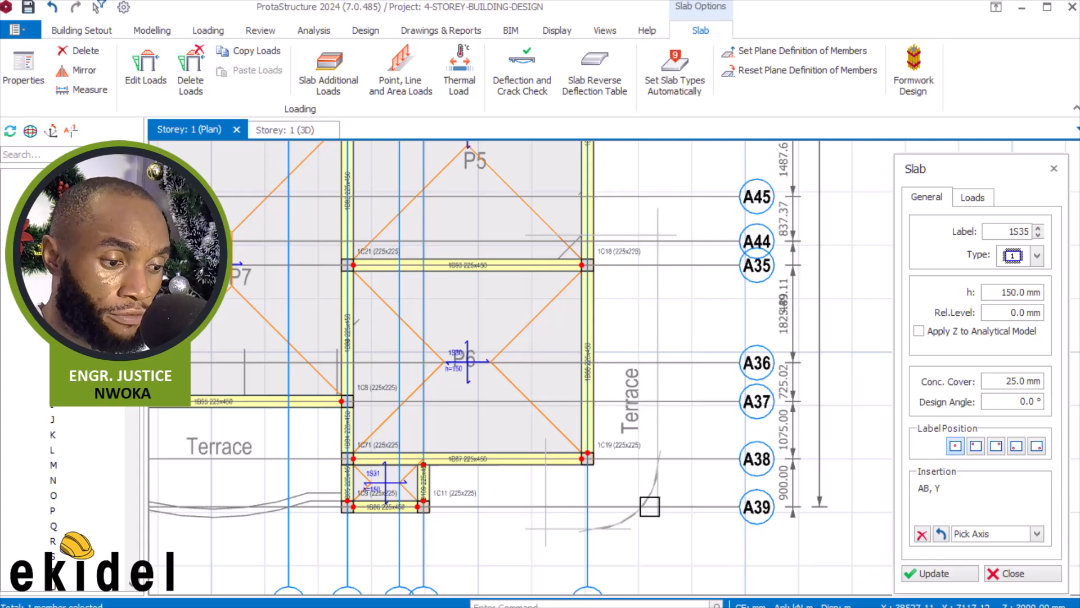
{"action": "scroll", "coordinate": [663, 467], "scroll_direction": "up", "scroll_amount": 1}
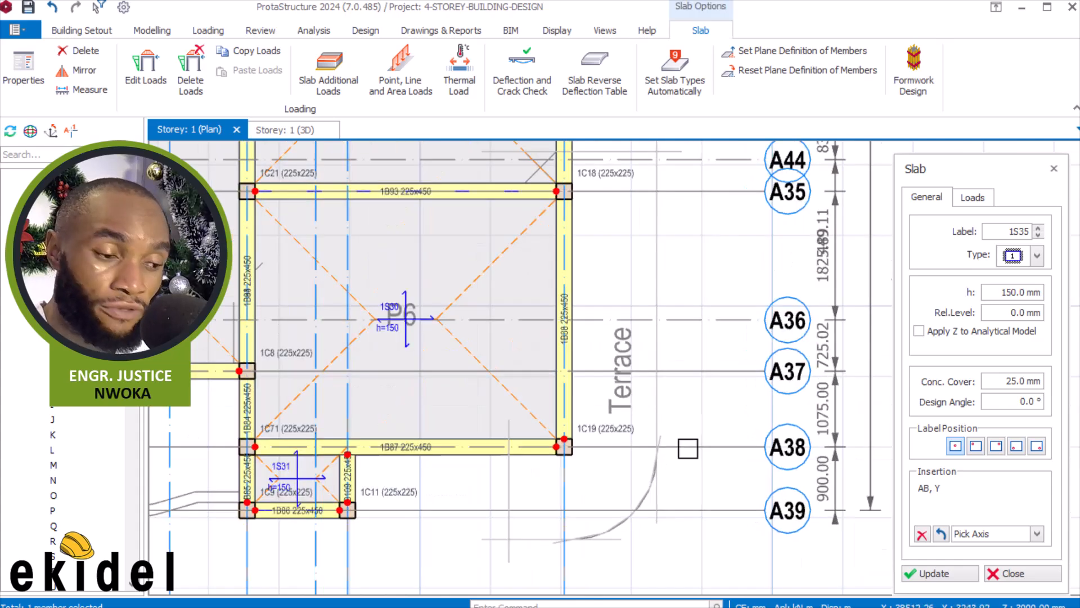
{"action": "scroll", "coordinate": [676, 431], "scroll_direction": "up", "scroll_amount": 3}
{"action": "left_click", "coordinate": [630, 414]}
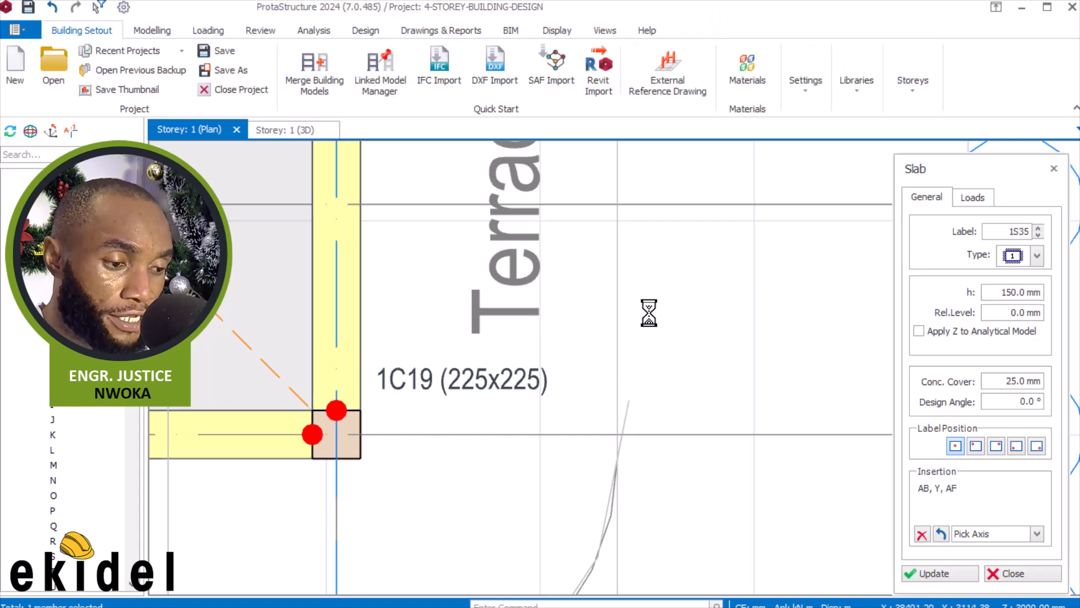
{"action": "scroll", "coordinate": [658, 293], "scroll_direction": "down", "scroll_amount": 1}
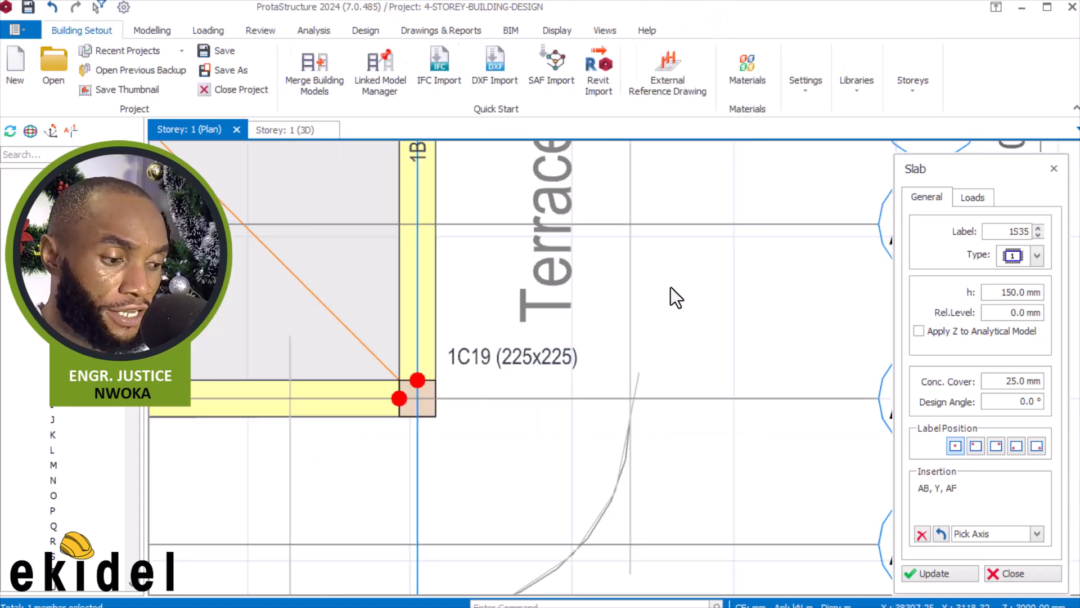
{"action": "scroll", "coordinate": [658, 293], "scroll_direction": "down", "scroll_amount": 1}
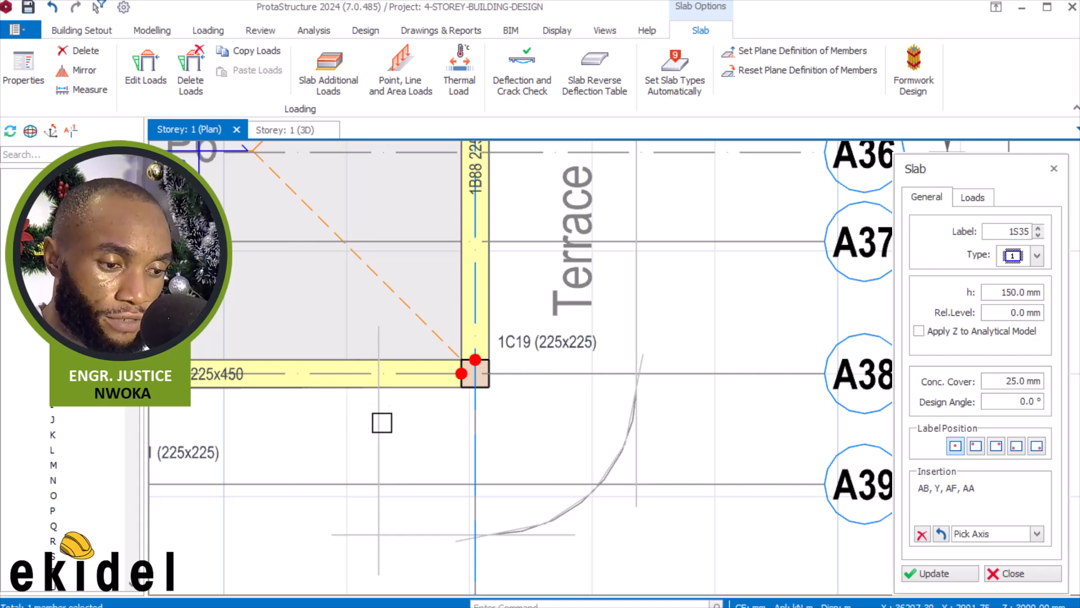
{"action": "left_click", "coordinate": [377, 554]}
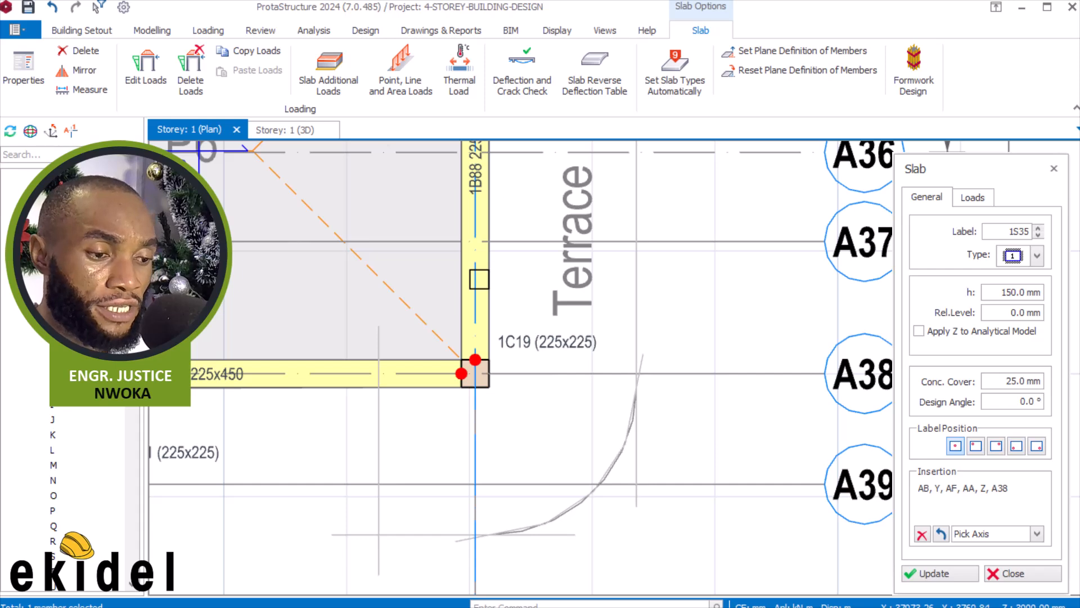
Add axis X along beam 1B88 and close the outline at axis AB to create the 150 mm terrace slab
{"action": "left_click", "coordinate": [476, 269]}
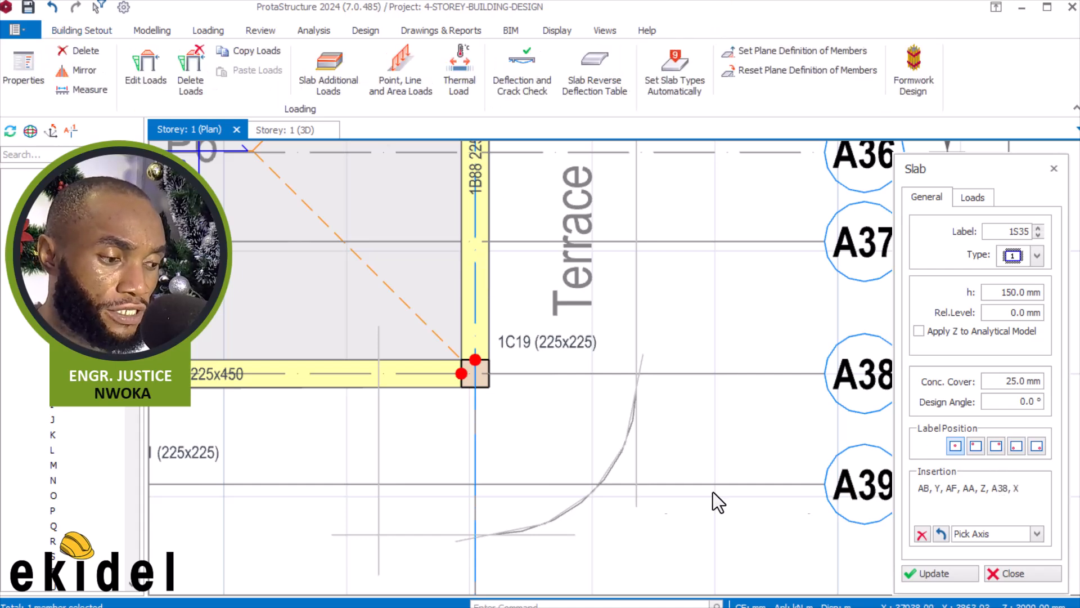
{"action": "left_click", "coordinate": [465, 454]}
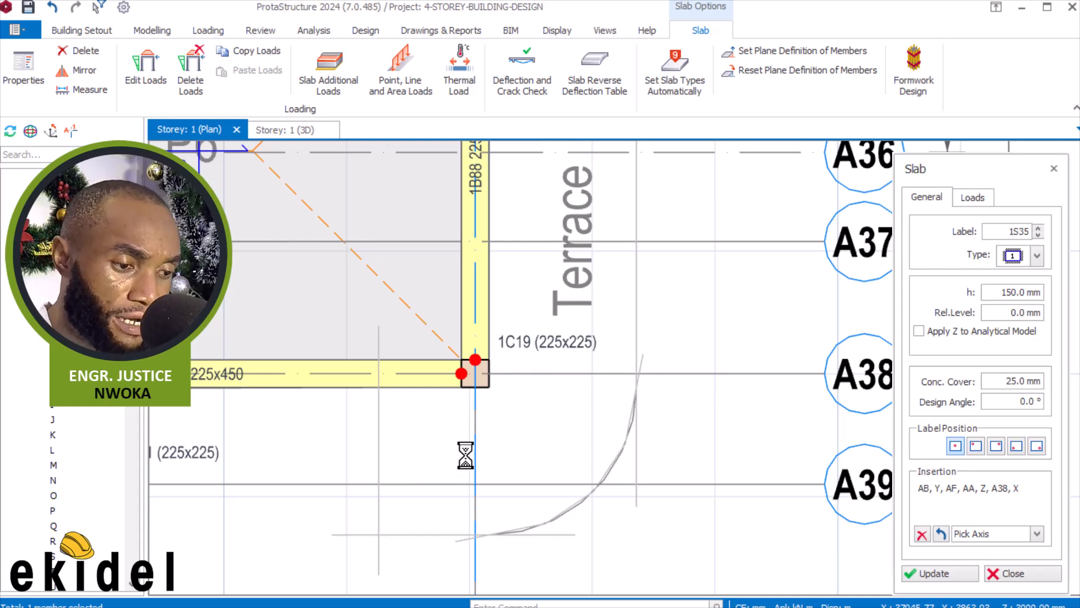
{"action": "scroll", "coordinate": [465, 455], "scroll_direction": "down", "scroll_amount": 4}
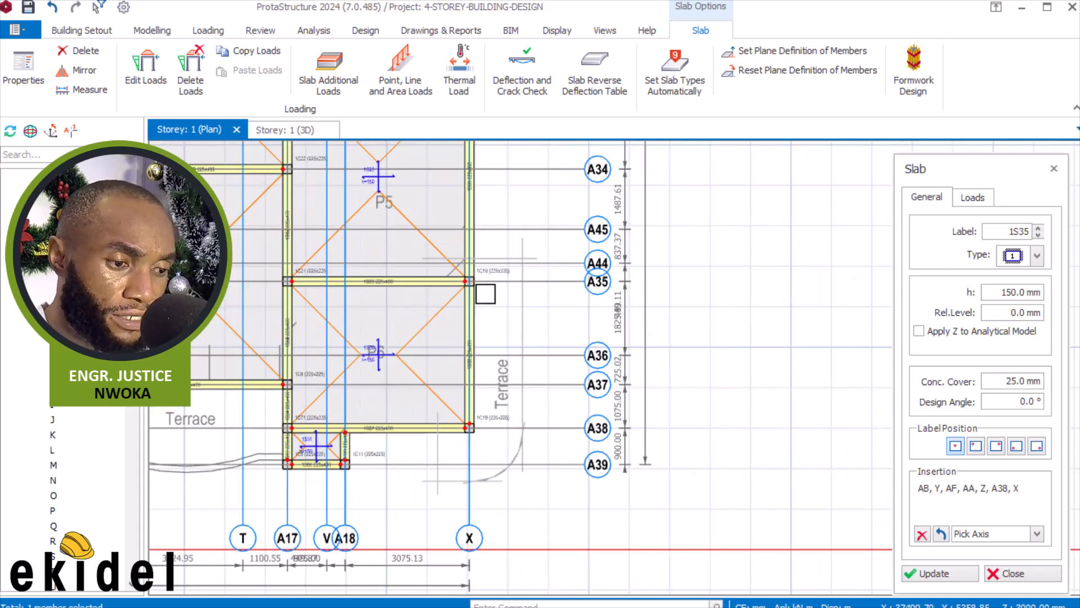
{"action": "scroll", "coordinate": [485, 294], "scroll_direction": "up", "scroll_amount": 4}
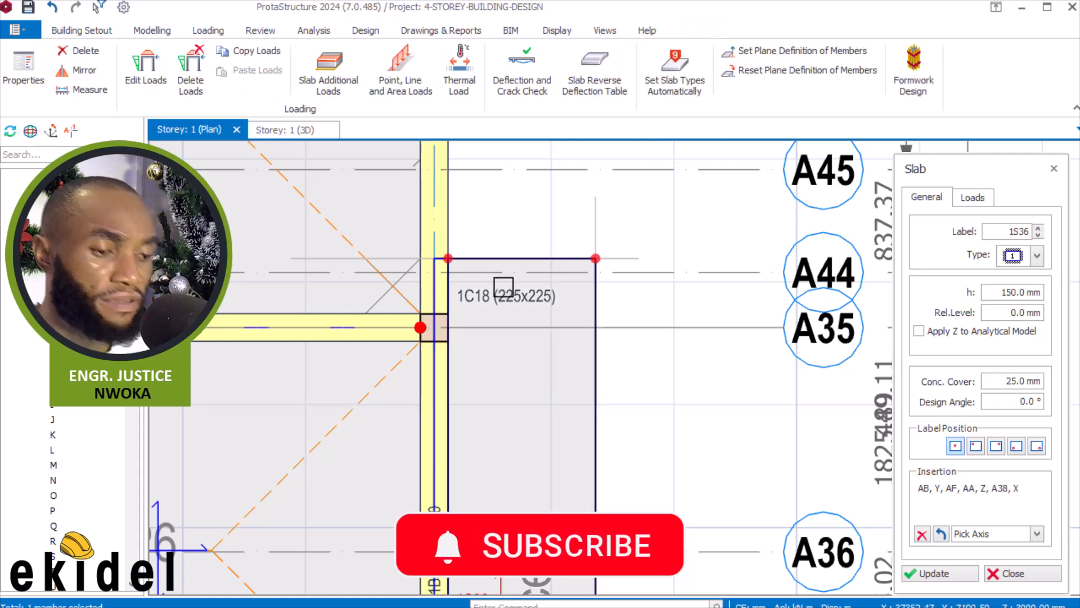
{"action": "scroll", "coordinate": [505, 281], "scroll_direction": "down", "scroll_amount": 1}
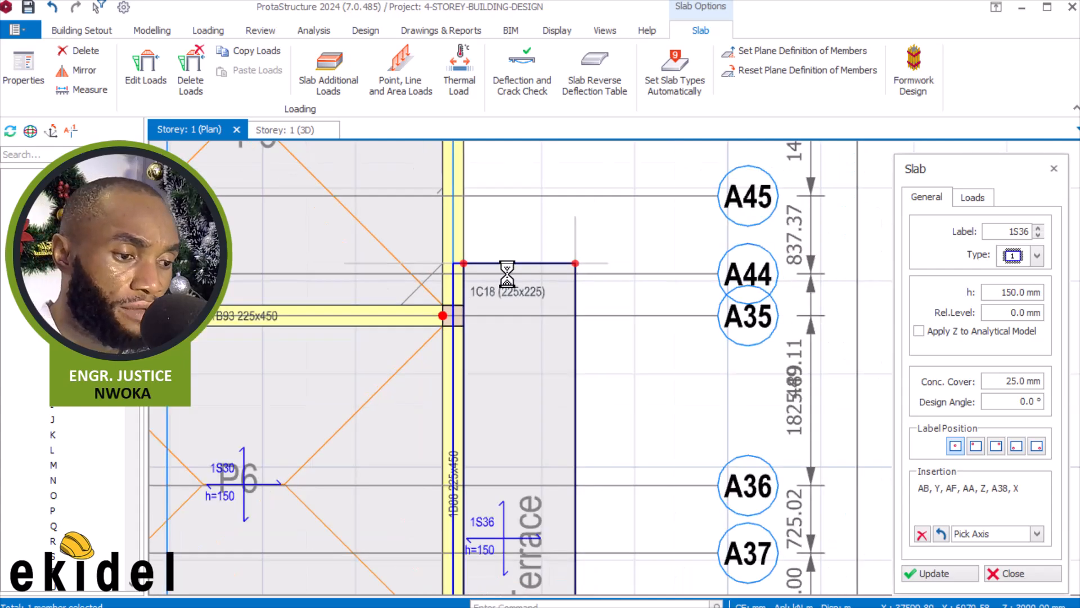
{"action": "scroll", "coordinate": [509, 273], "scroll_direction": "down", "scroll_amount": 1}
{"action": "scroll", "coordinate": [509, 273], "scroll_direction": "down", "scroll_amount": 1}
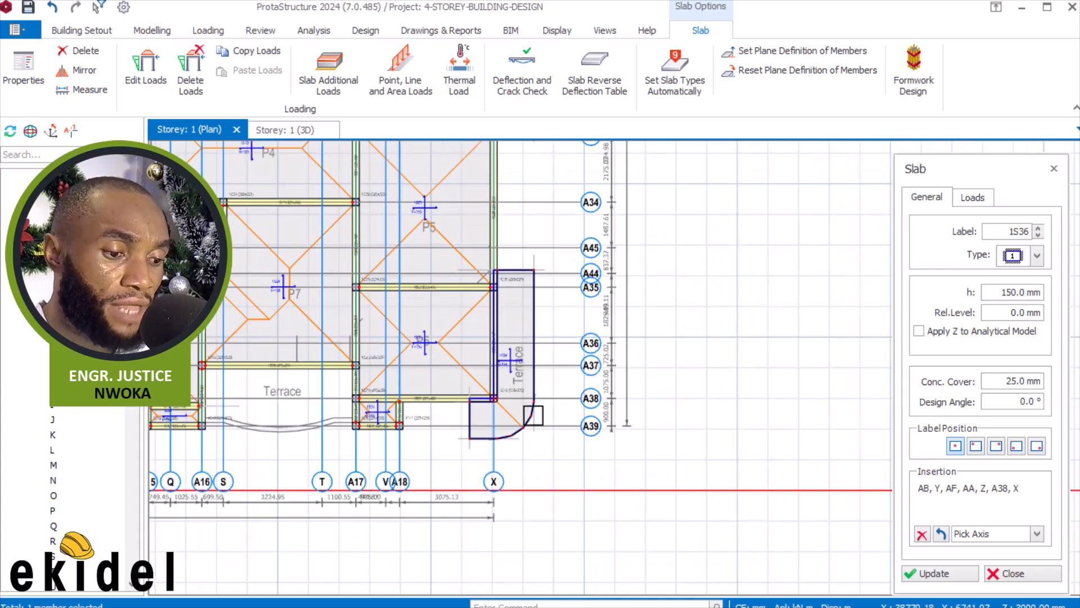
{"action": "scroll", "coordinate": [509, 442], "scroll_direction": "down", "scroll_amount": 2}
Clear the axis list and begin the curved terrace slab outline at column 1C17 with axes b, AD, AE and a
{"action": "scroll", "coordinate": [503, 309], "scroll_direction": "up", "scroll_amount": 4}
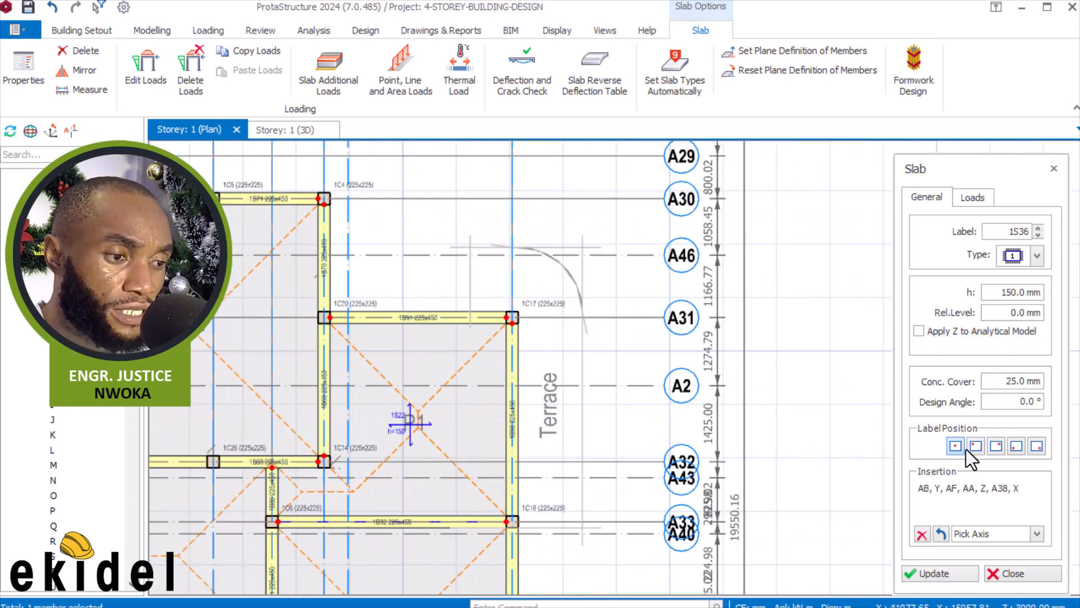
{"action": "left_click", "coordinate": [922, 535]}
{"action": "scroll", "coordinate": [494, 234], "scroll_direction": "up", "scroll_amount": 3}
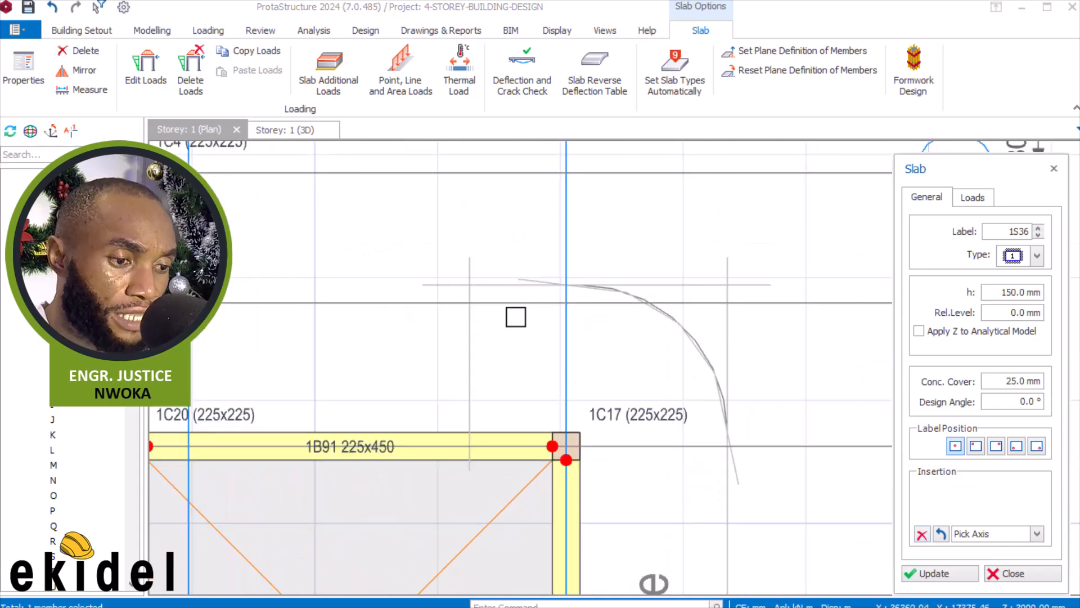
{"action": "left_click", "coordinate": [470, 352]}
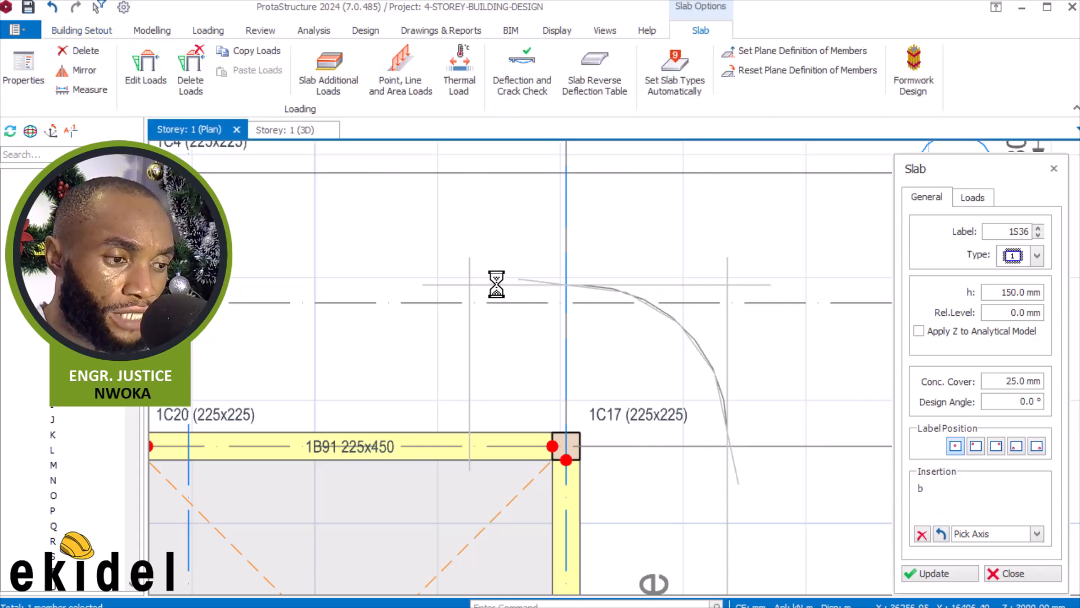
{"action": "left_click", "coordinate": [529, 280]}
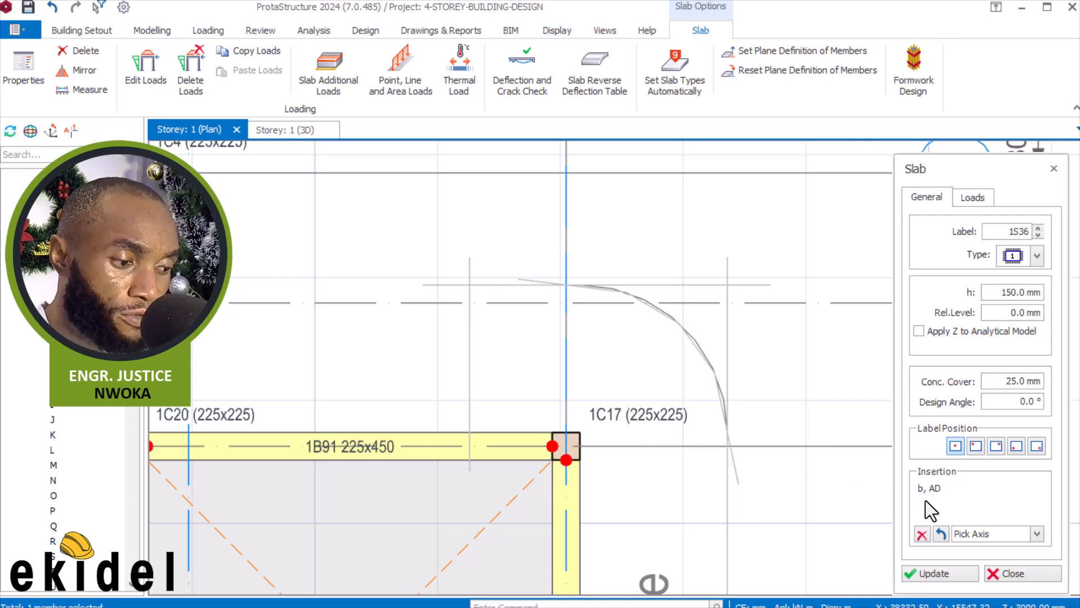
{"action": "left_click", "coordinate": [738, 463]}
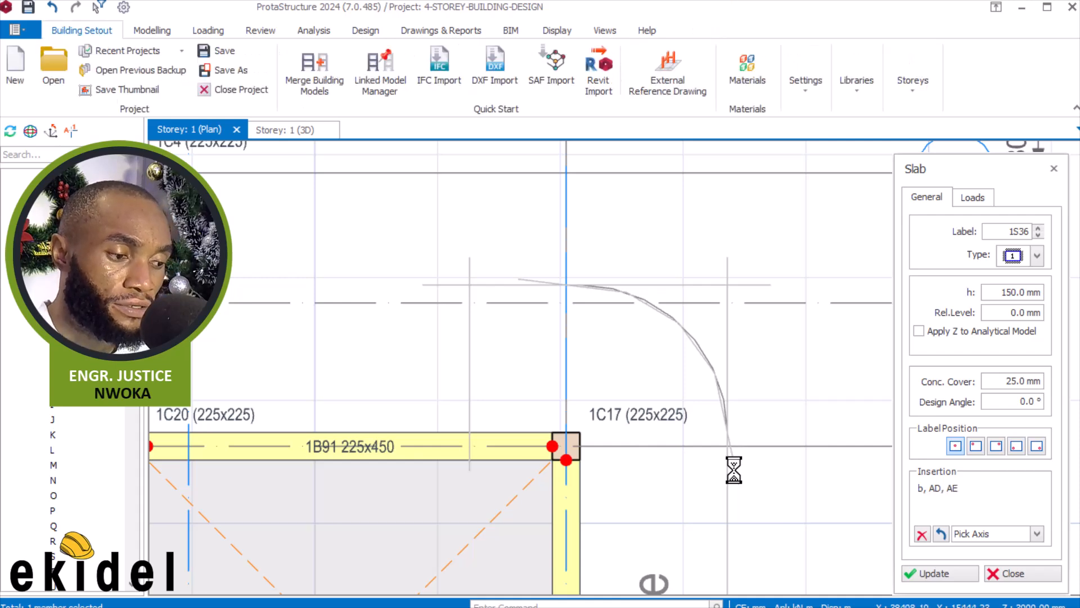
{"action": "left_click", "coordinate": [731, 343]}
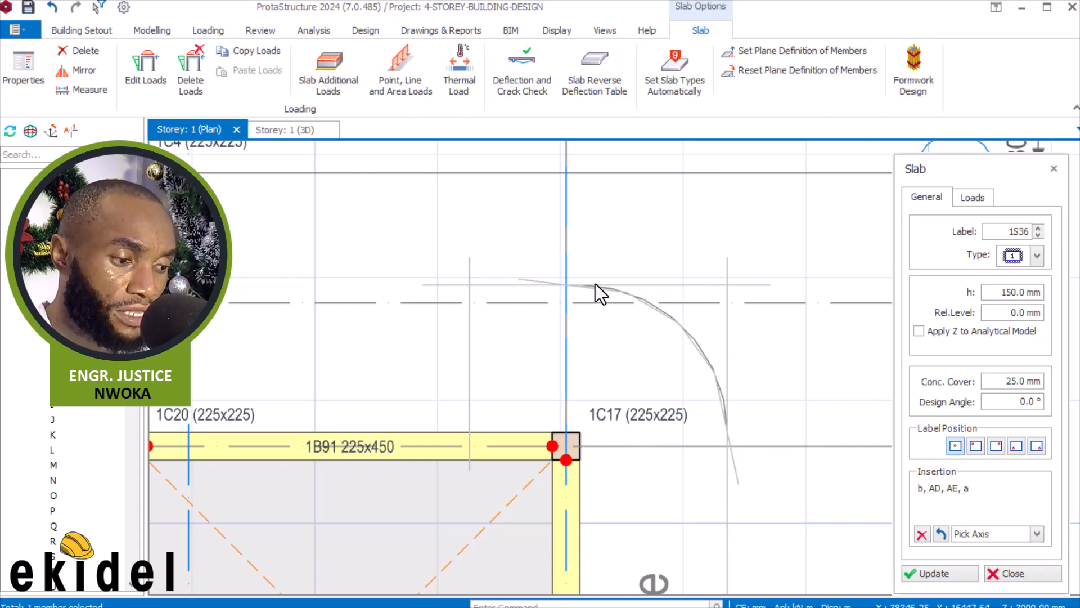
Add the terrace's lower-edge axis AC near column 1C16 to the slab outline
{"action": "scroll", "coordinate": [594, 279], "scroll_direction": "down", "scroll_amount": 2}
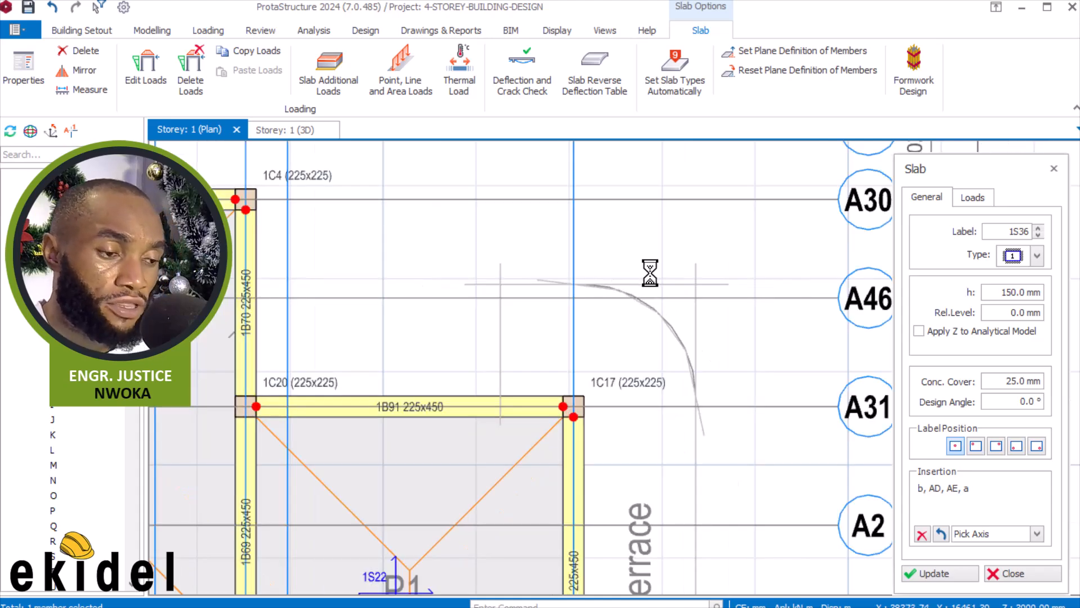
{"action": "scroll", "coordinate": [649, 273], "scroll_direction": "down", "scroll_amount": 4}
{"action": "scroll", "coordinate": [668, 436], "scroll_direction": "up", "scroll_amount": 4}
{"action": "scroll", "coordinate": [667, 435], "scroll_direction": "up", "scroll_amount": 2}
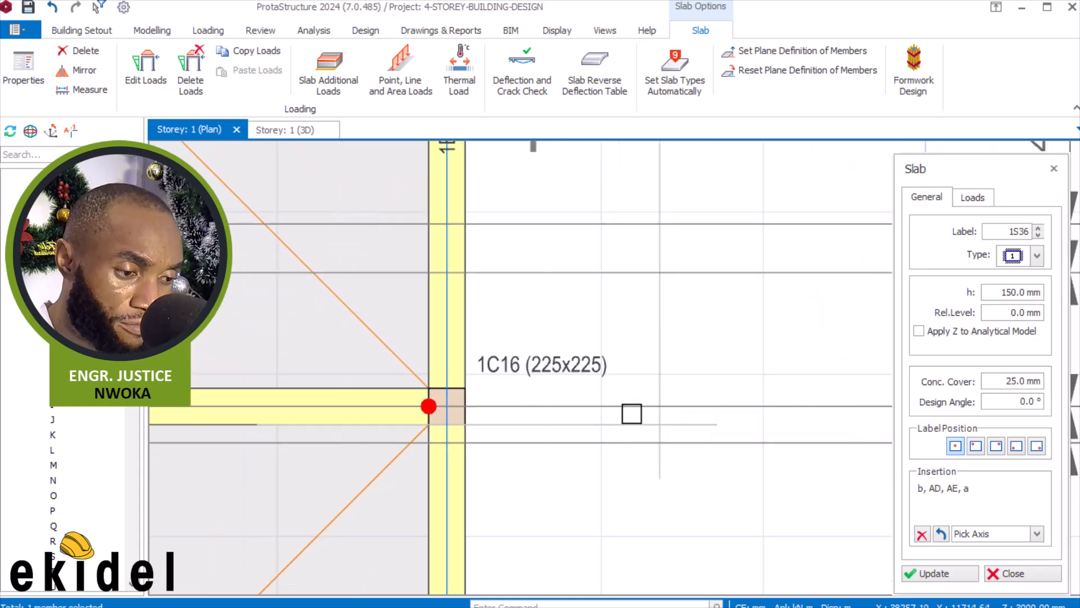
{"action": "left_click", "coordinate": [636, 436]}
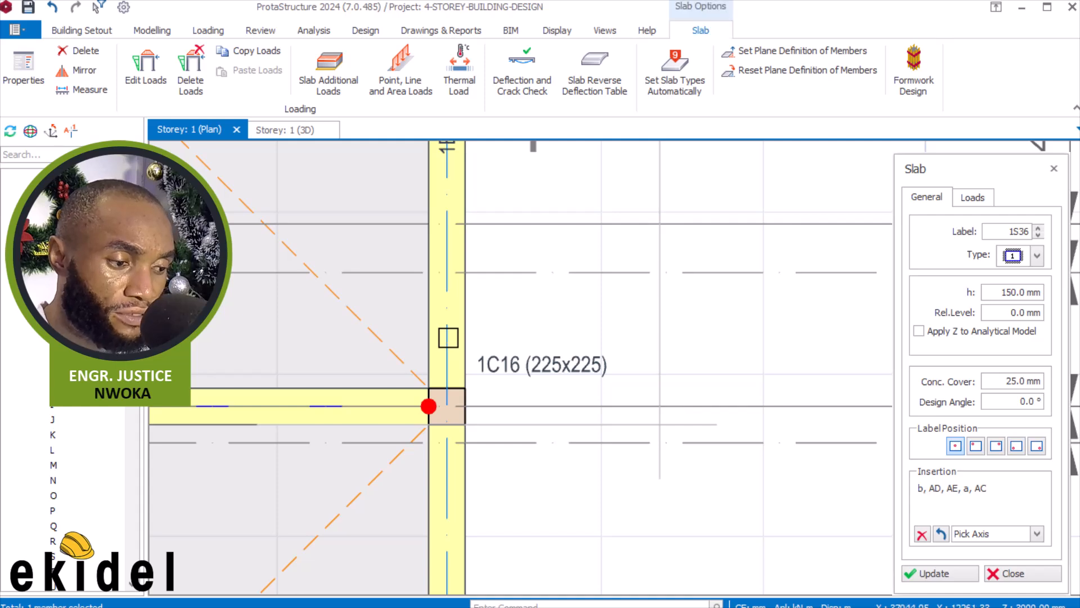
Add axis X along beam 1B90, just above column 1C16, to the slab outline
{"action": "left_click", "coordinate": [449, 338]}
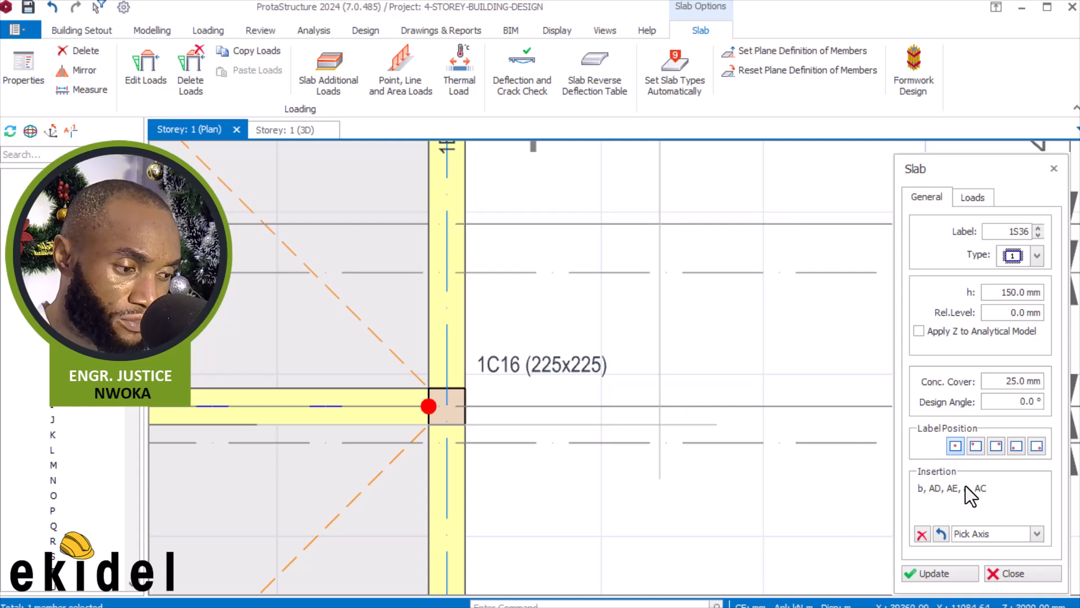
{"action": "scroll", "coordinate": [428, 405], "scroll_direction": "down", "scroll_amount": 5}
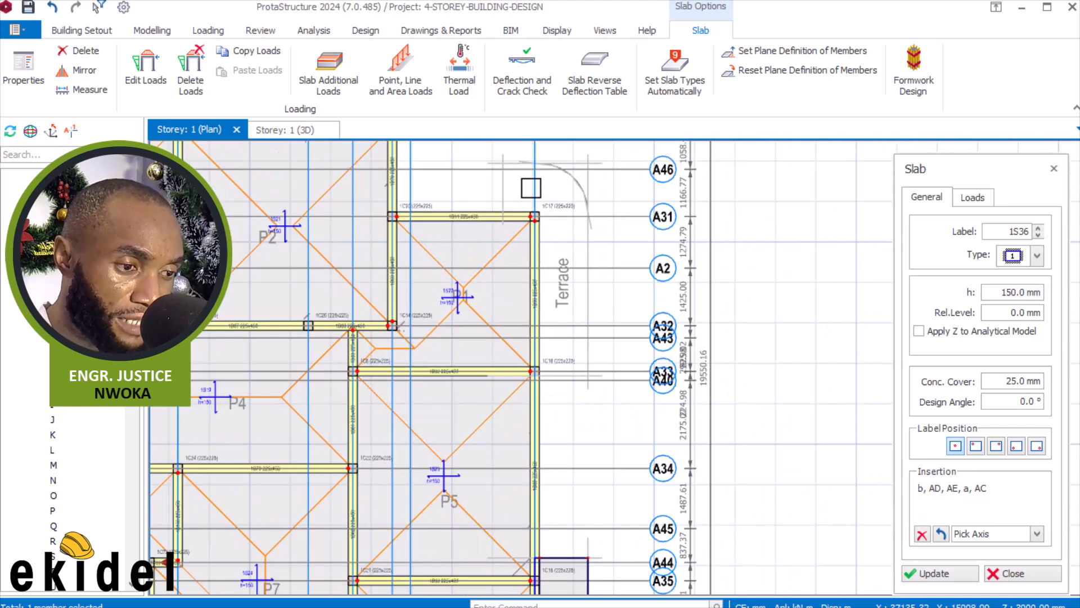
{"action": "scroll", "coordinate": [513, 171], "scroll_direction": "up", "scroll_amount": 2}
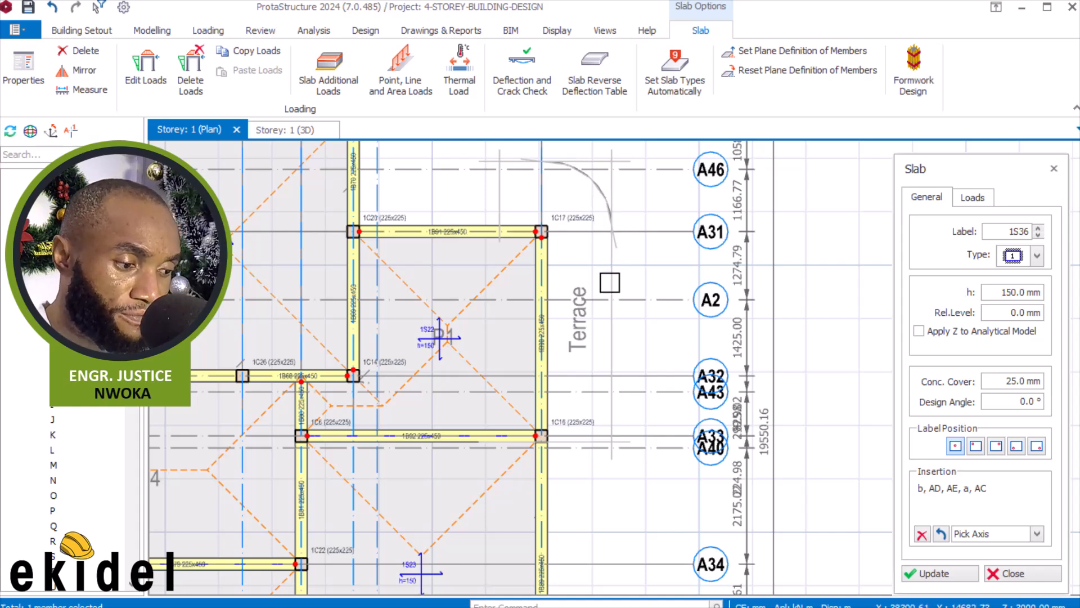
{"action": "scroll", "coordinate": [596, 438], "scroll_direction": "up", "scroll_amount": 2}
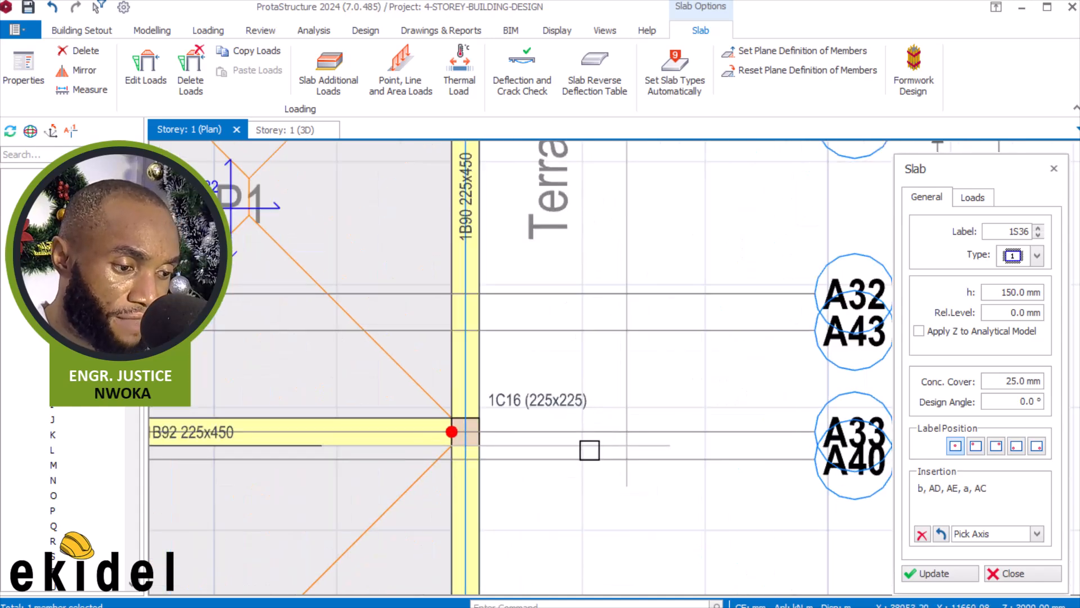
{"action": "scroll", "coordinate": [479, 421], "scroll_direction": "up", "scroll_amount": 2}
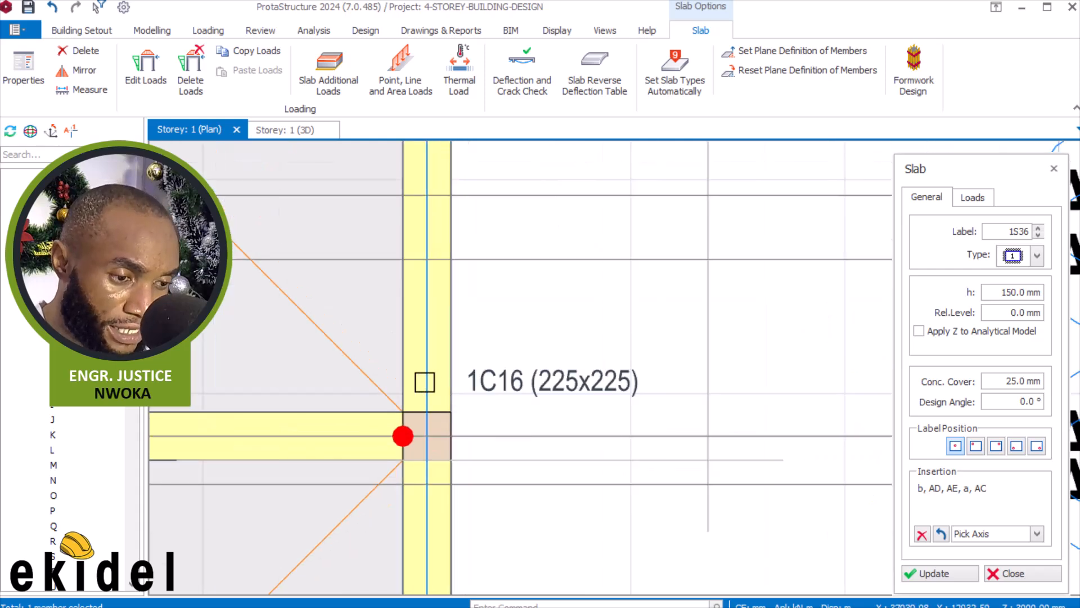
{"action": "left_click", "coordinate": [428, 359]}
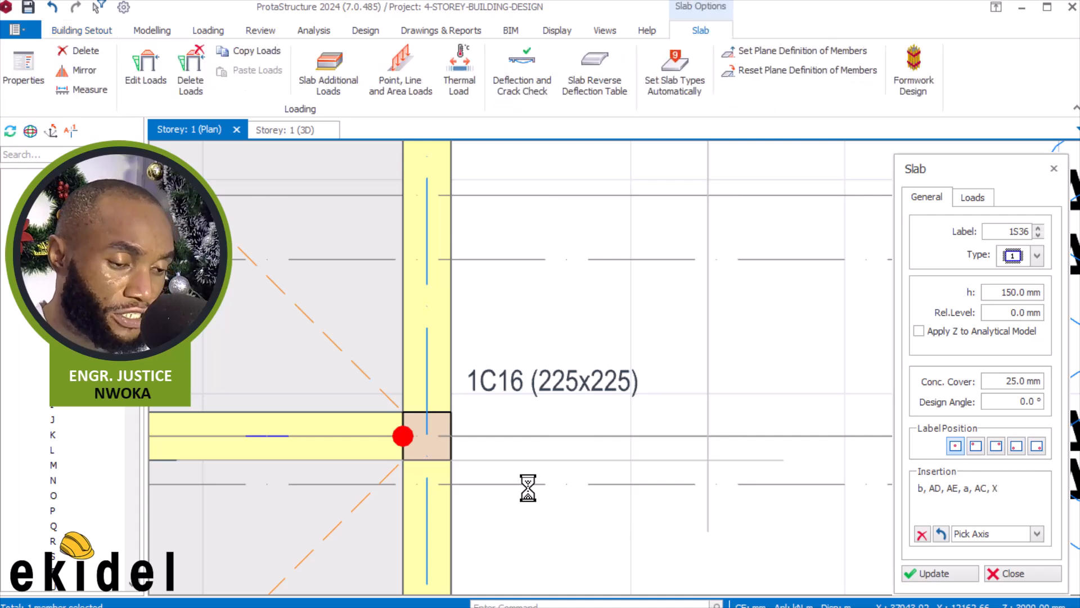
Add axis A31 beside column 1C17, close the outline at axis b to create the 150 mm terrace slab, and end slab insertion
{"action": "scroll", "coordinate": [543, 453], "scroll_direction": "down", "scroll_amount": 2}
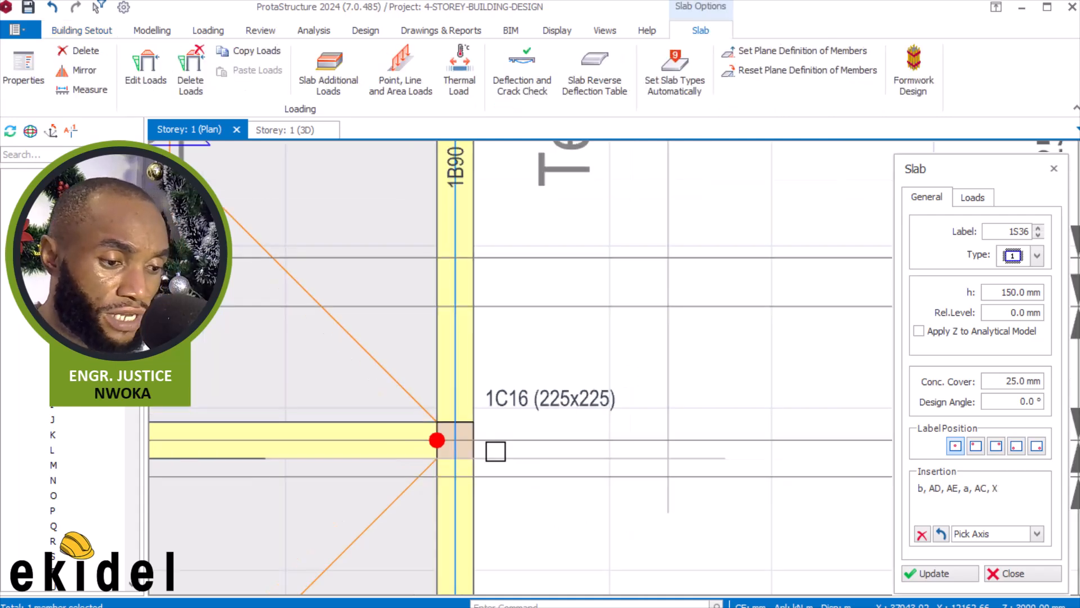
{"action": "scroll", "coordinate": [492, 463], "scroll_direction": "down", "scroll_amount": 3}
{"action": "scroll", "coordinate": [449, 398], "scroll_direction": "down", "scroll_amount": 1}
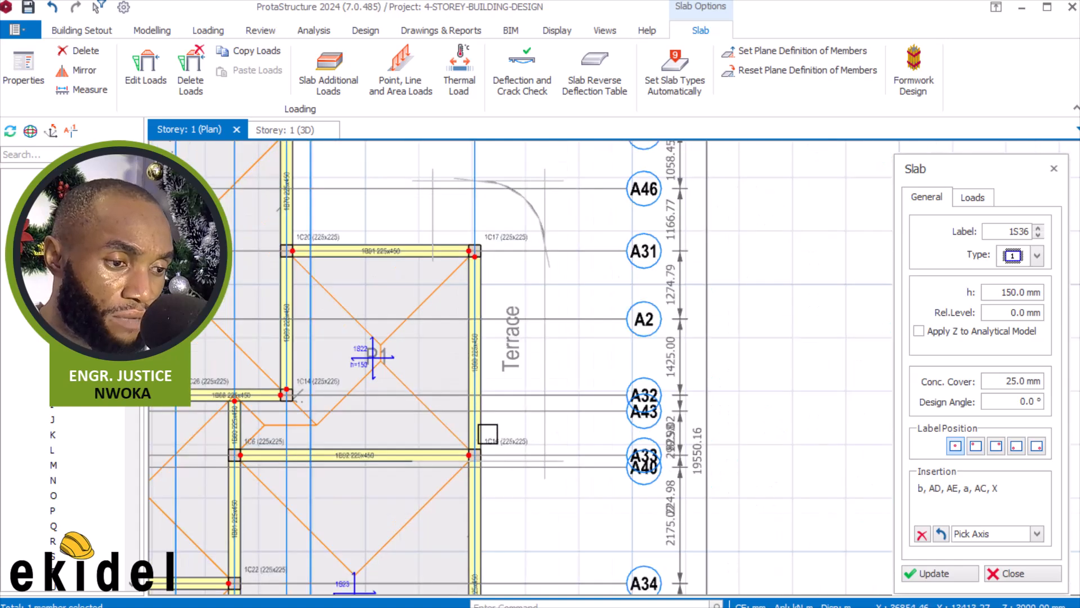
{"action": "scroll", "coordinate": [456, 237], "scroll_direction": "up", "scroll_amount": 3}
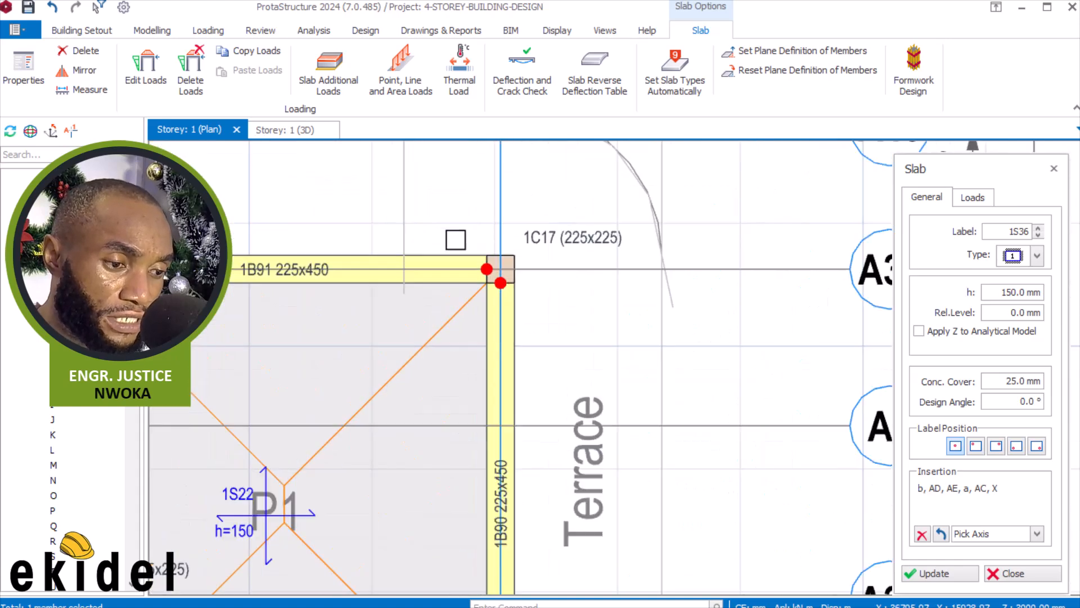
{"action": "left_click", "coordinate": [540, 270]}
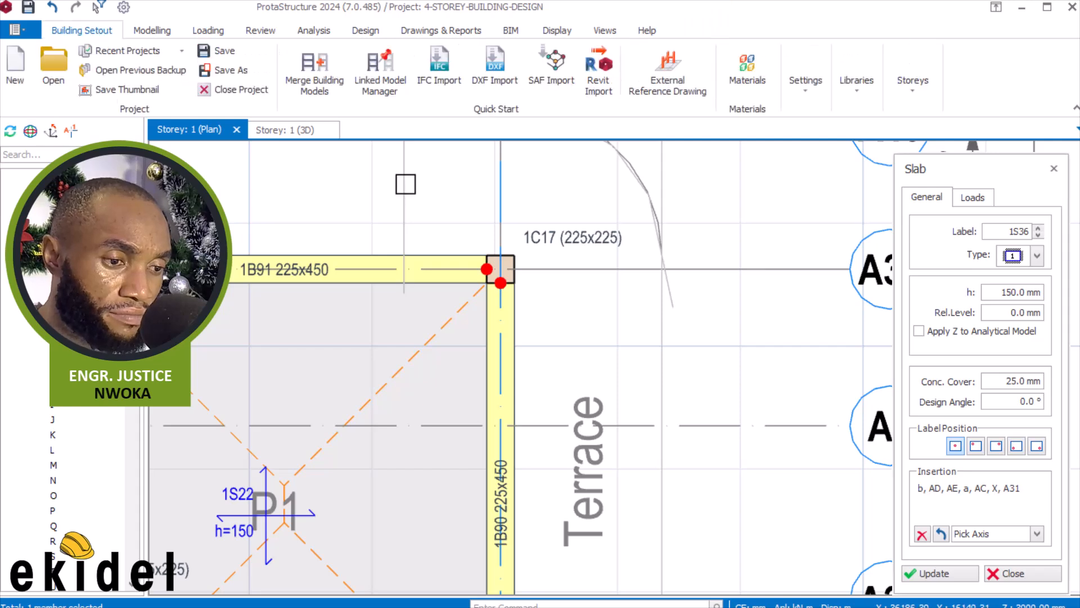
{"action": "left_click", "coordinate": [405, 184]}
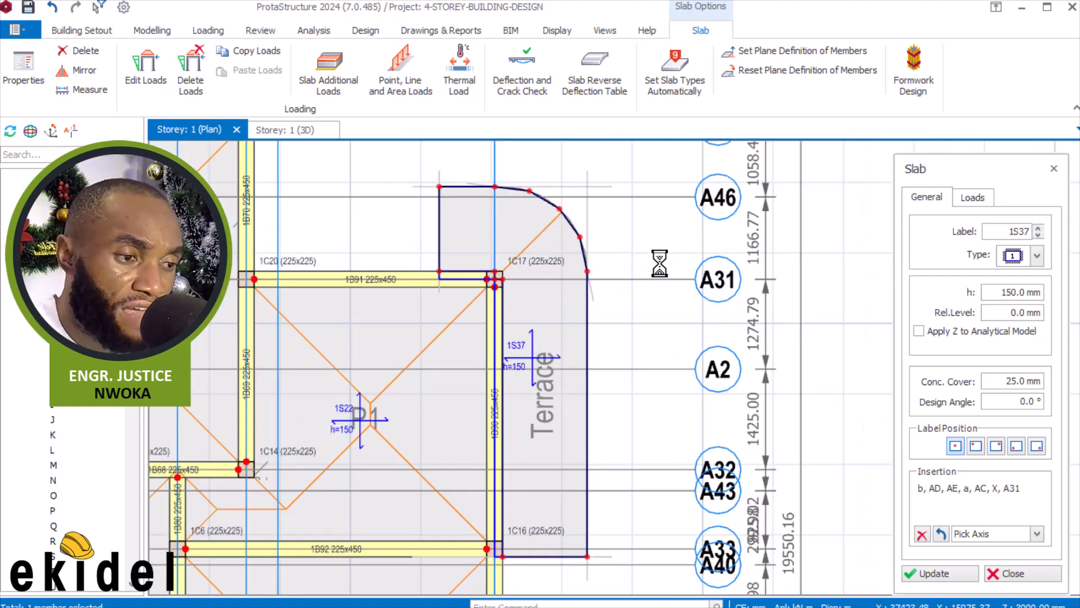
{"action": "scroll", "coordinate": [628, 267], "scroll_direction": "down", "scroll_amount": 2}
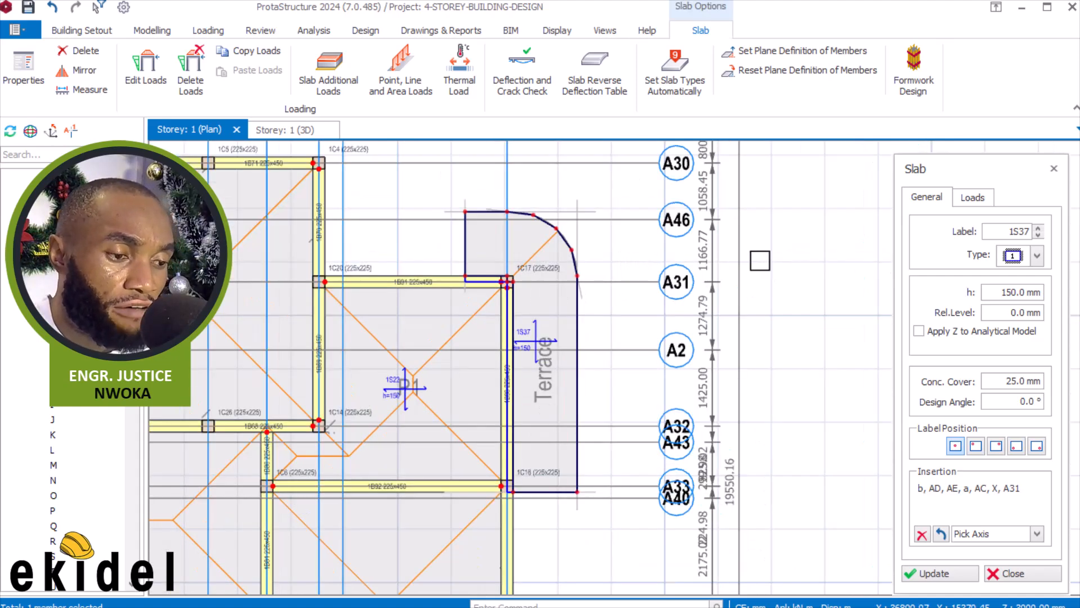
{"action": "scroll", "coordinate": [644, 250], "scroll_direction": "down", "scroll_amount": 2}
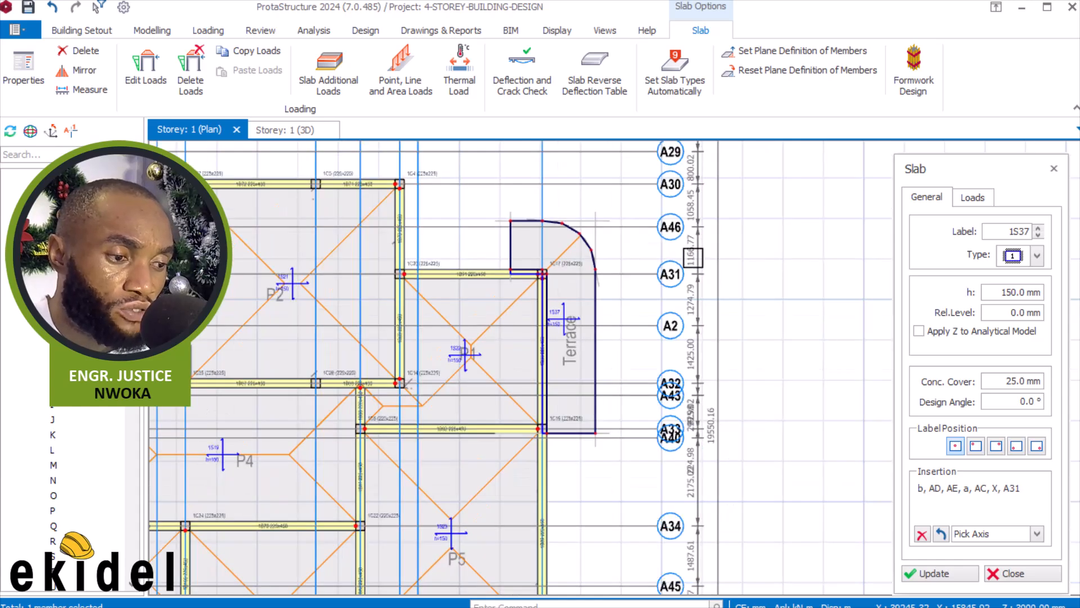
{"action": "left_click", "coordinate": [1010, 574]}
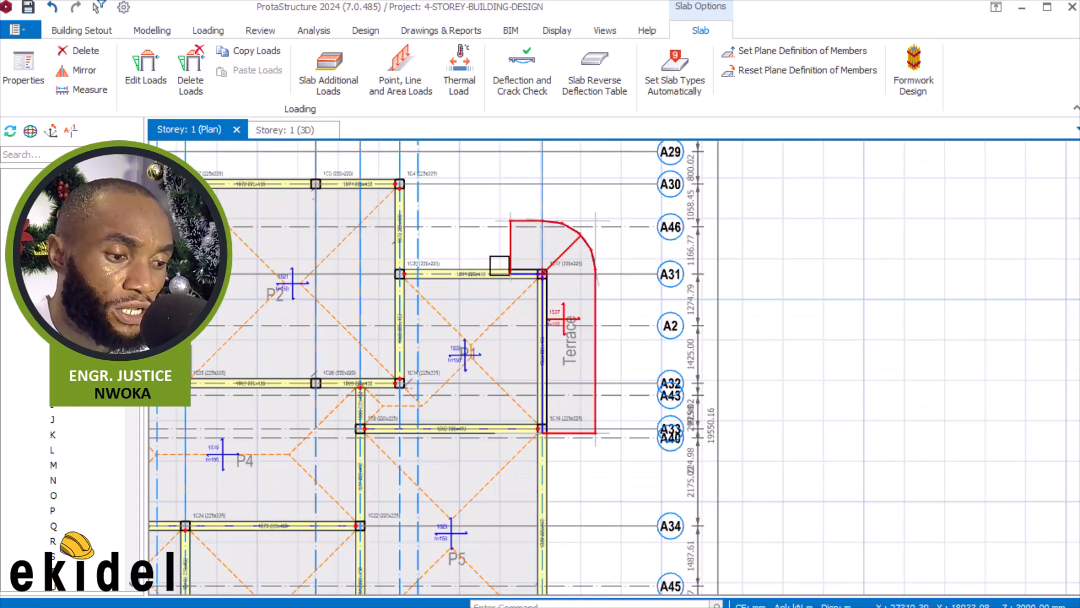
Show Storey 1 in the 3D view and turn off the Axes and Ghost Axes display layers
{"action": "left_click", "coordinate": [283, 131]}
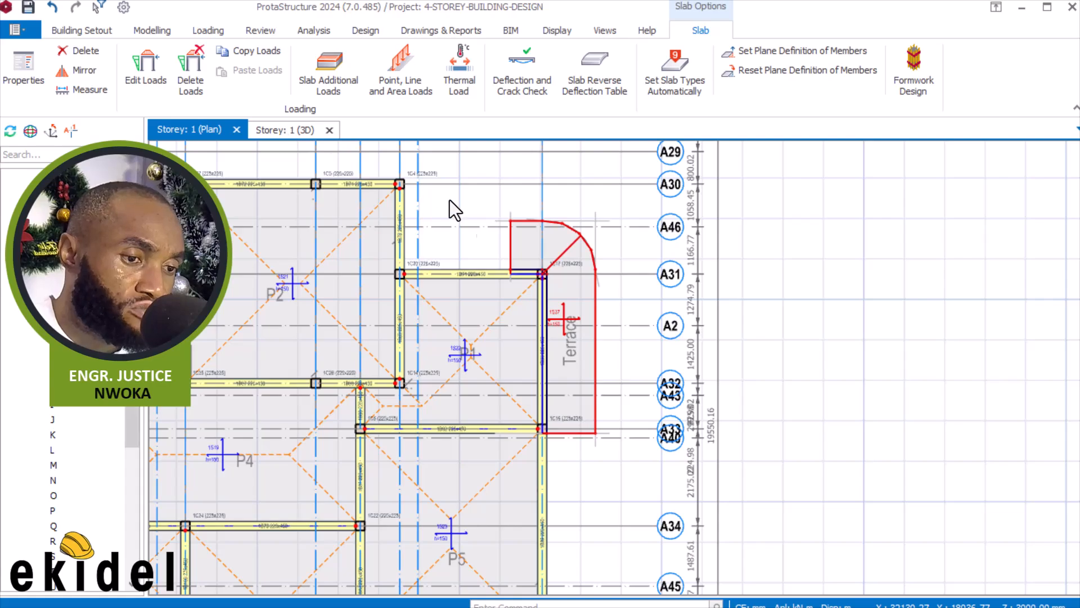
{"action": "key", "text": "Escape"}
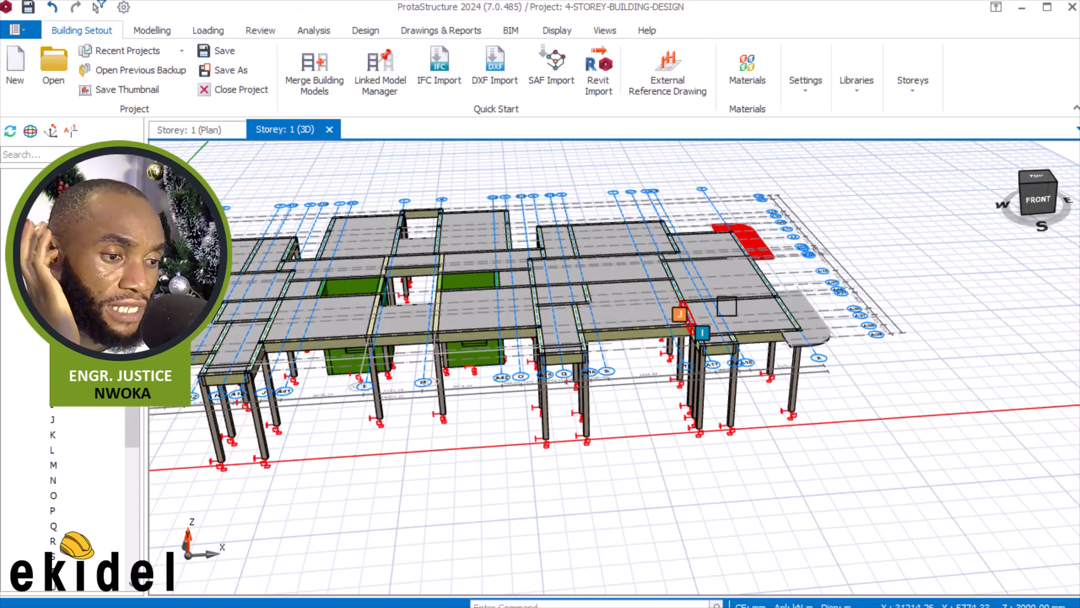
{"action": "scroll", "coordinate": [791, 307], "scroll_direction": "up", "scroll_amount": 5}
{"action": "mouse_move", "coordinate": [791, 306]}
{"action": "middle_mouse_down"}
{"action": "mouse_move", "coordinate": [676, 316]}
{"action": "mouse_move", "coordinate": [686, 352]}
{"action": "mouse_move", "coordinate": [656, 405]}
{"action": "mouse_move", "coordinate": [573, 382]}
{"action": "mouse_move", "coordinate": [675, 386]}
{"action": "mouse_move", "coordinate": [366, 278]}
{"action": "mouse_move", "coordinate": [414, 284]}
{"action": "middle_mouse_up"}
{"action": "scroll", "coordinate": [562, 381], "scroll_direction": "down", "scroll_amount": 3}
{"action": "scroll", "coordinate": [374, 268], "scroll_direction": "up", "scroll_amount": 5}
{"action": "left_click", "coordinate": [557, 30]}
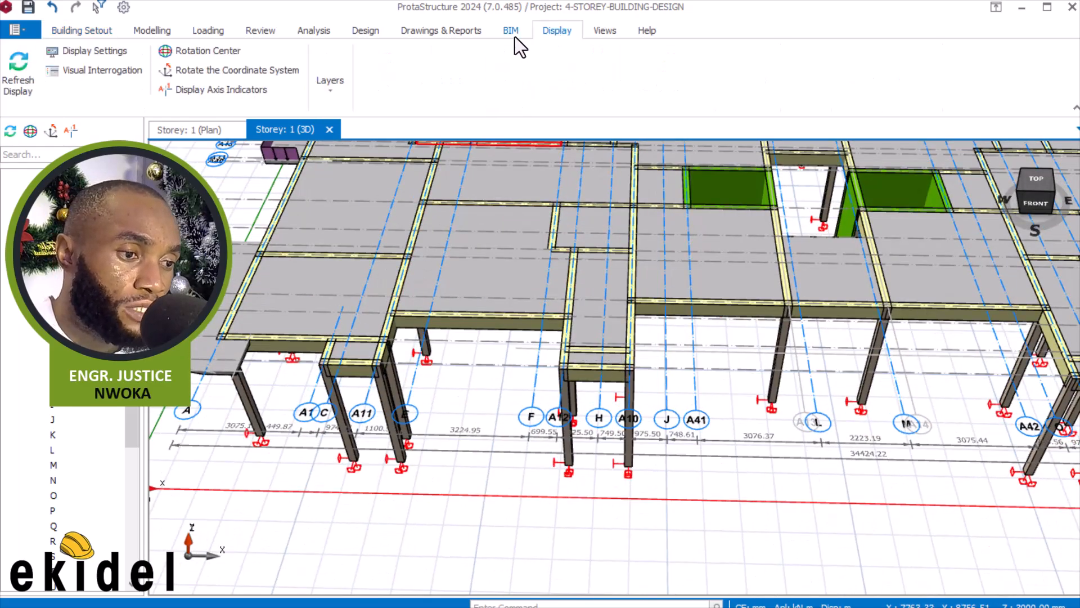
{"action": "left_click", "coordinate": [329, 81]}
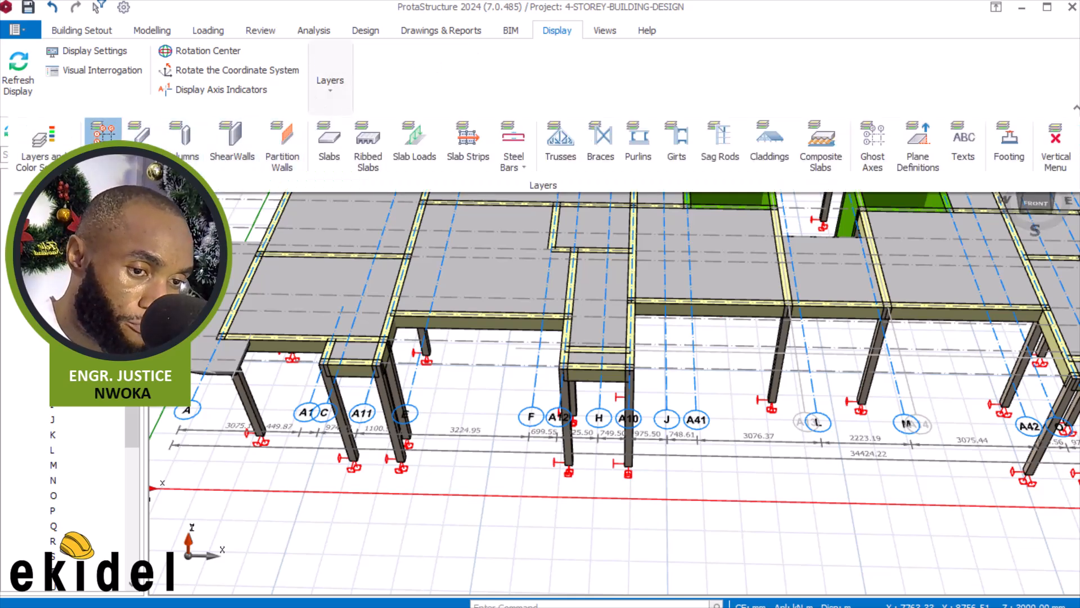
{"action": "left_click", "coordinate": [885, 137]}
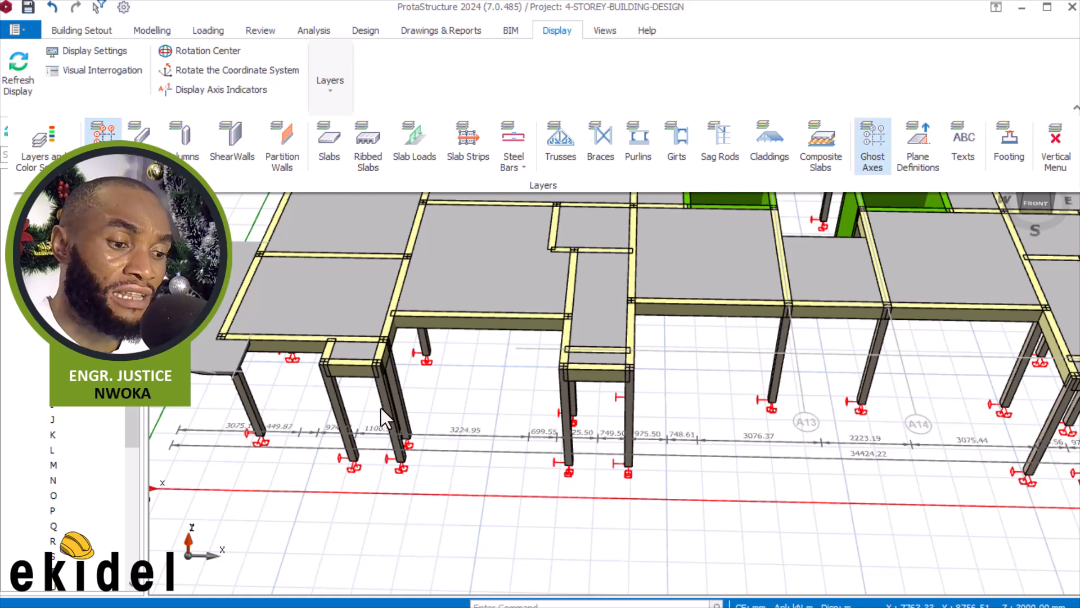
Examine the curved cantilever terrace slabs in 3D, including the line loads already placed along one terrace's outer edge
{"action": "scroll", "coordinate": [390, 396], "scroll_direction": "down", "scroll_amount": 2}
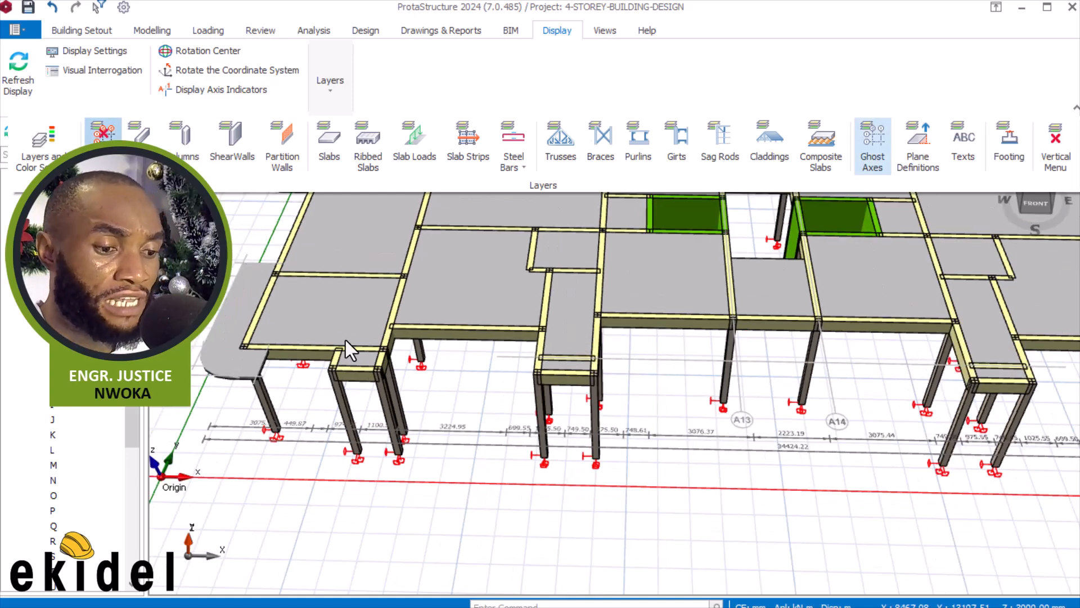
{"action": "scroll", "coordinate": [369, 360], "scroll_direction": "down", "scroll_amount": 2}
{"action": "scroll", "coordinate": [274, 245], "scroll_direction": "down", "scroll_amount": 3}
{"action": "middle_click_drag", "start_coordinate": [625, 339], "coordinate": [241, 298]}
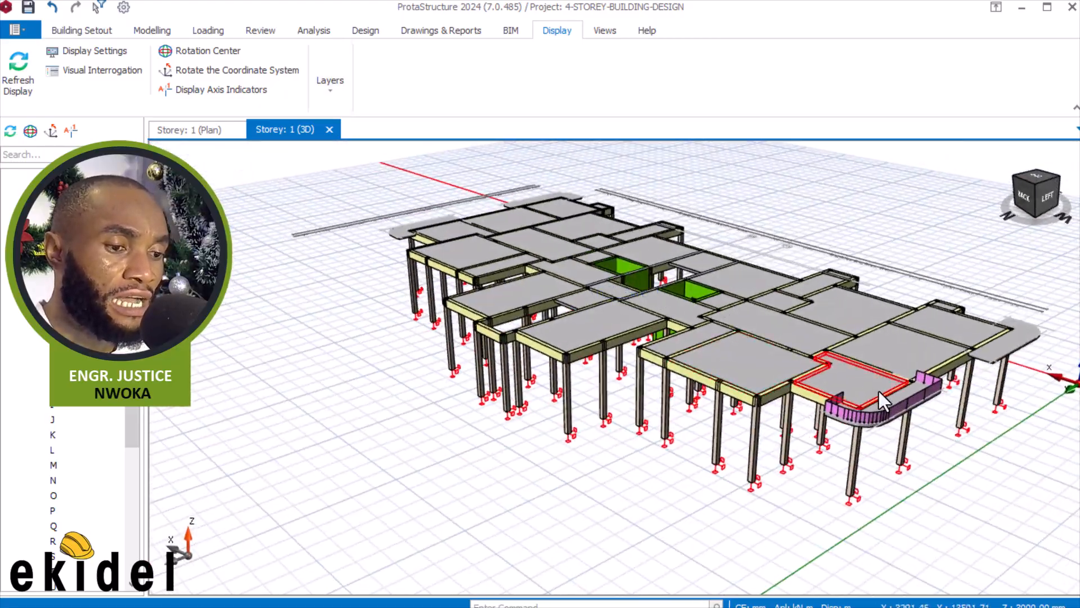
{"action": "scroll", "coordinate": [894, 409], "scroll_direction": "up", "scroll_amount": 3}
{"action": "middle_click_drag", "start_coordinate": [906, 416], "coordinate": [798, 410]}
{"action": "scroll", "coordinate": [400, 387], "scroll_direction": "up", "scroll_amount": 2}
{"action": "scroll", "coordinate": [365, 363], "scroll_direction": "down", "scroll_amount": 2}
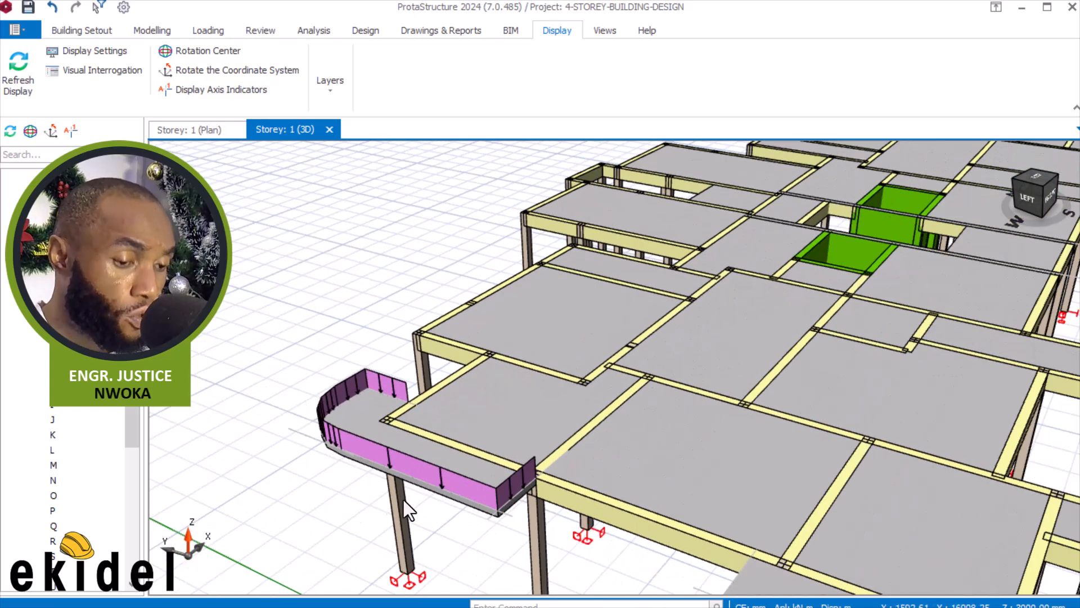
{"action": "middle_click_drag", "start_coordinate": [322, 406], "coordinate": [340, 372]}
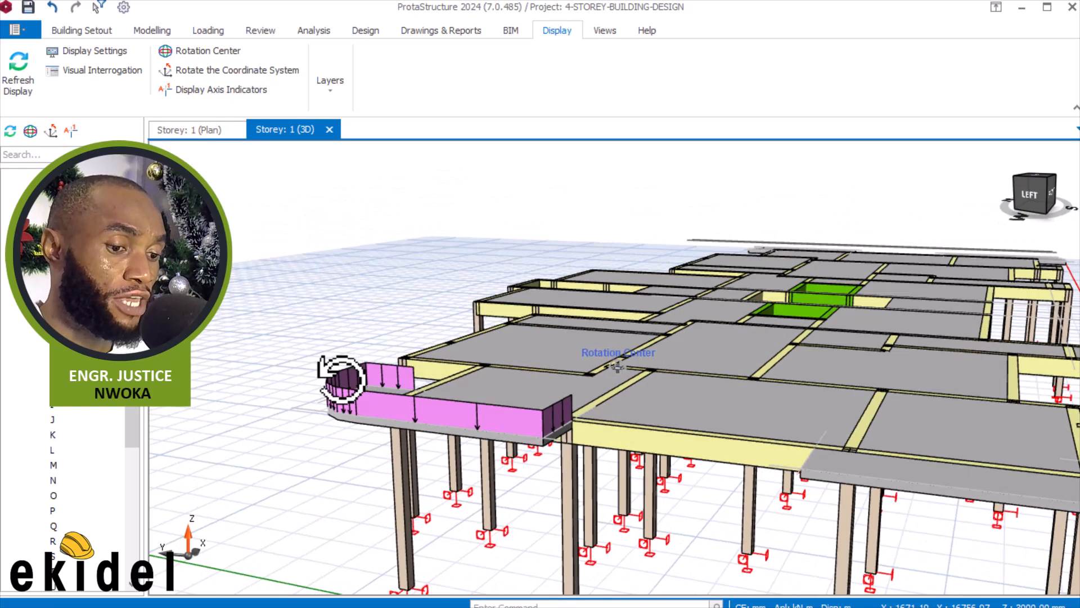
{"action": "scroll", "coordinate": [394, 368], "scroll_direction": "up", "scroll_amount": 3}
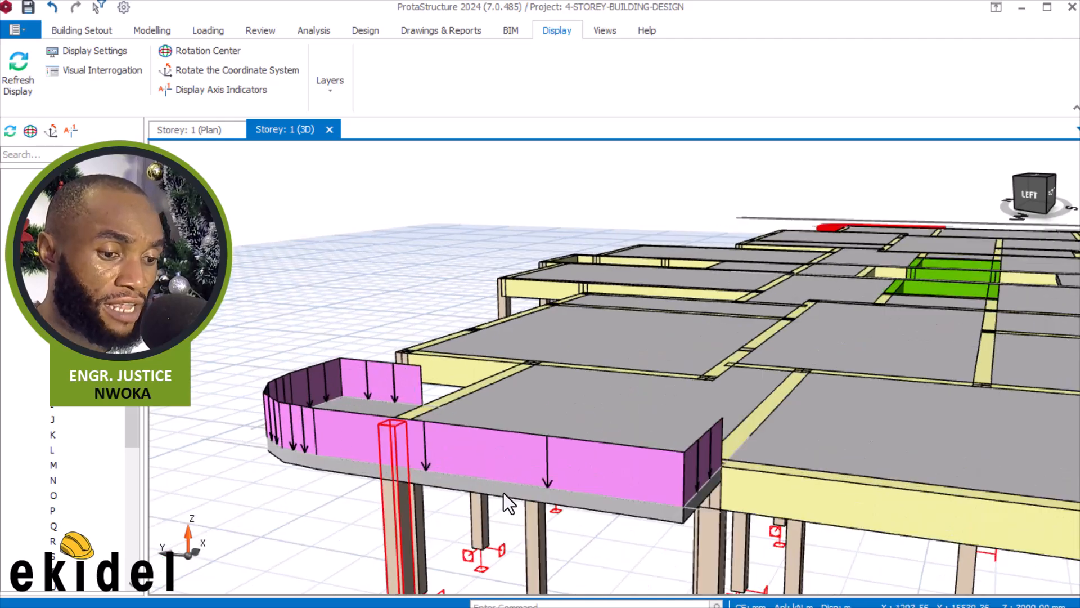
{"action": "scroll", "coordinate": [471, 449], "scroll_direction": "down", "scroll_amount": 5}
{"action": "scroll", "coordinate": [426, 406], "scroll_direction": "down", "scroll_amount": 3}
{"action": "scroll", "coordinate": [583, 441], "scroll_direction": "up", "scroll_amount": 3}
{"action": "middle_click_drag", "start_coordinate": [583, 442], "coordinate": [472, 468]}
{"action": "scroll", "coordinate": [374, 447], "scroll_direction": "up", "scroll_amount": 2}
{"action": "scroll", "coordinate": [360, 432], "scroll_direction": "up", "scroll_amount": 2}
{"action": "middle_click_drag", "start_coordinate": [348, 419], "coordinate": [365, 421]}
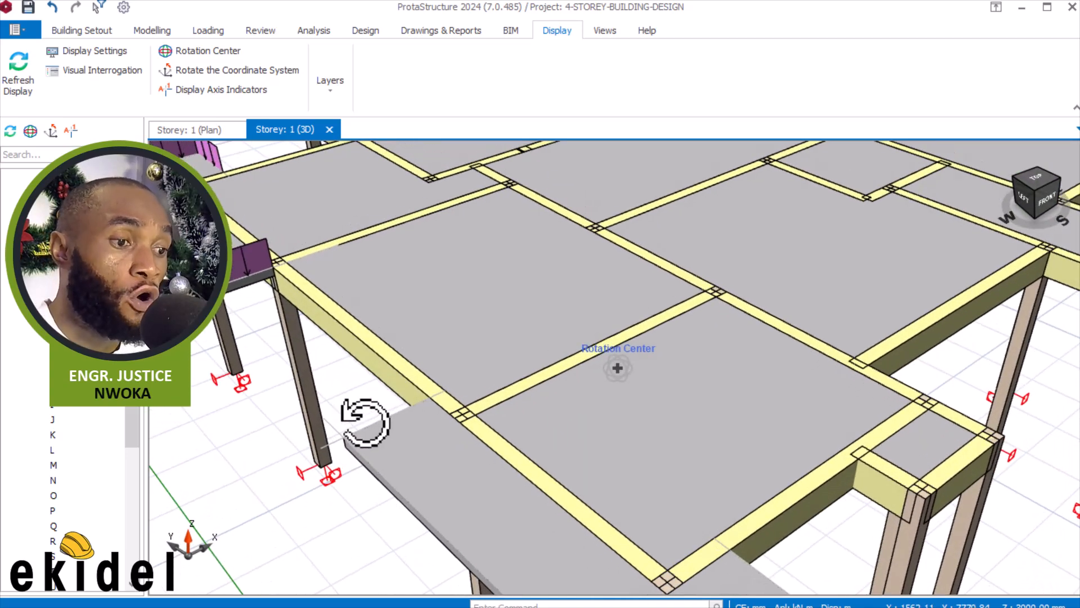
{"action": "scroll", "coordinate": [458, 255], "scroll_direction": "down", "scroll_amount": 3}
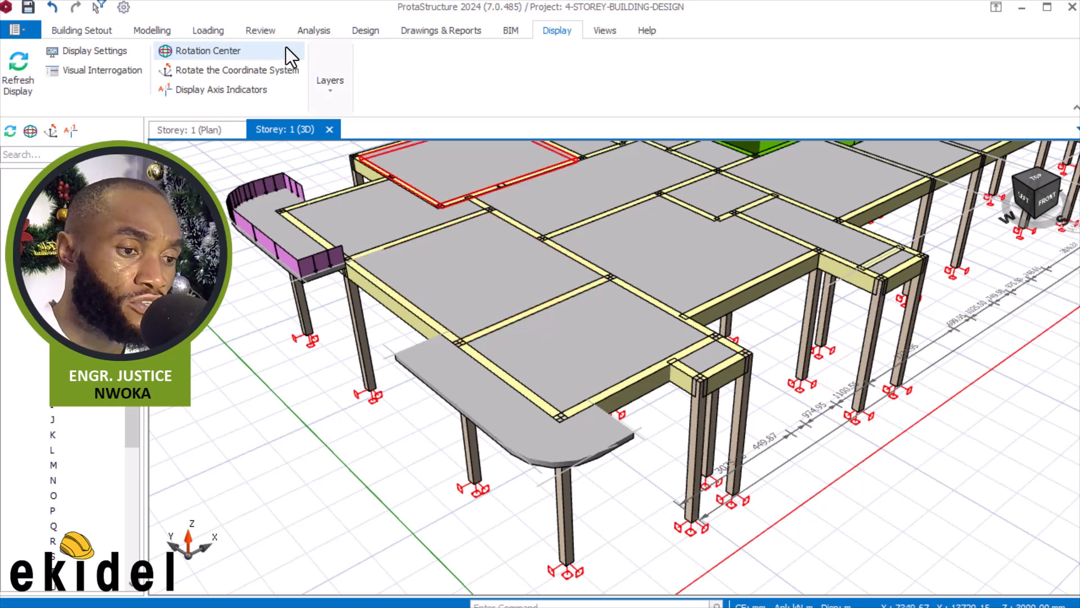
Start a slab line load with manually entered G-load magnitudes of 1.35 kN/m at start and end
{"action": "left_click", "coordinate": [205, 31]}
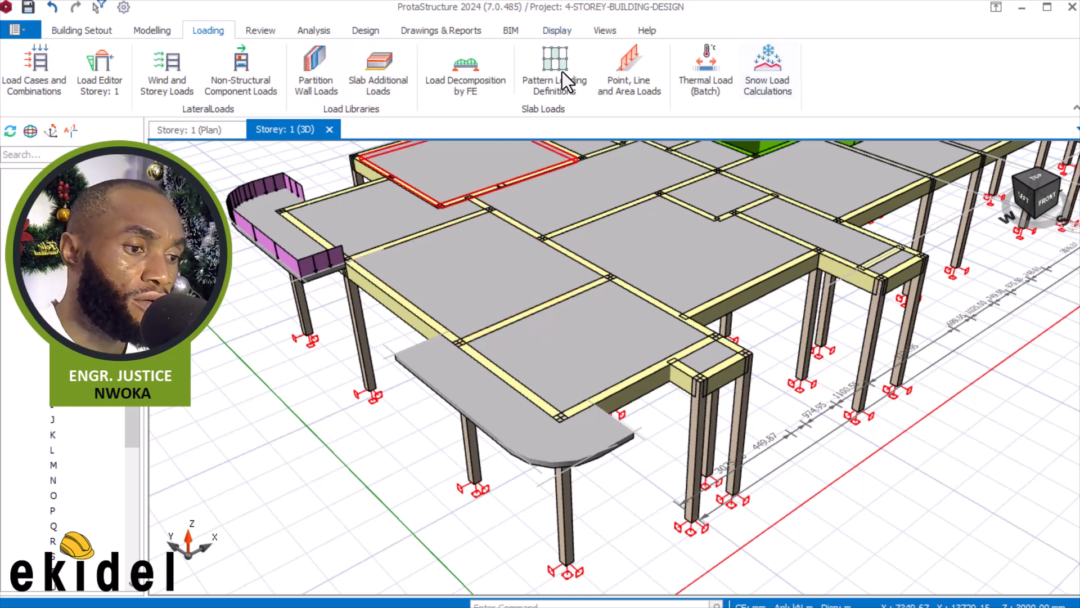
{"action": "left_click", "coordinate": [561, 90]}
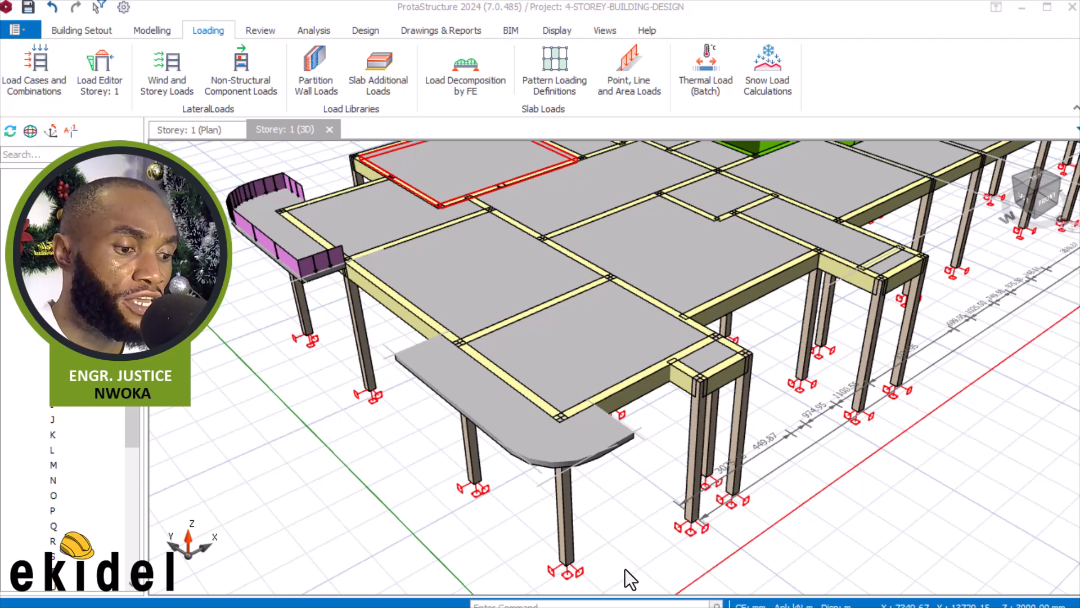
{"action": "left_click", "coordinate": [628, 63]}
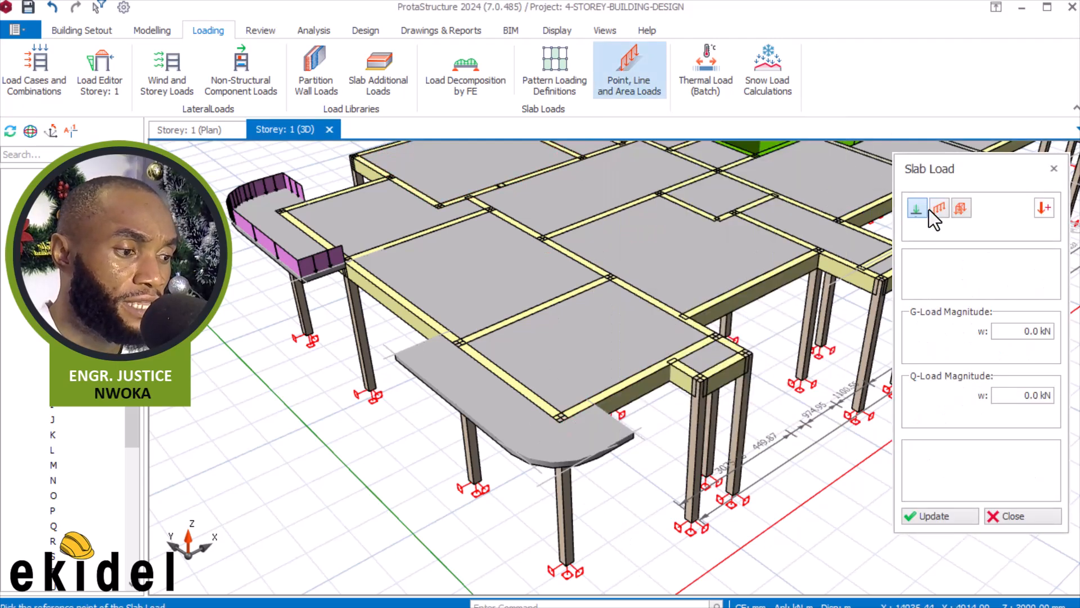
{"action": "left_click", "coordinate": [939, 208]}
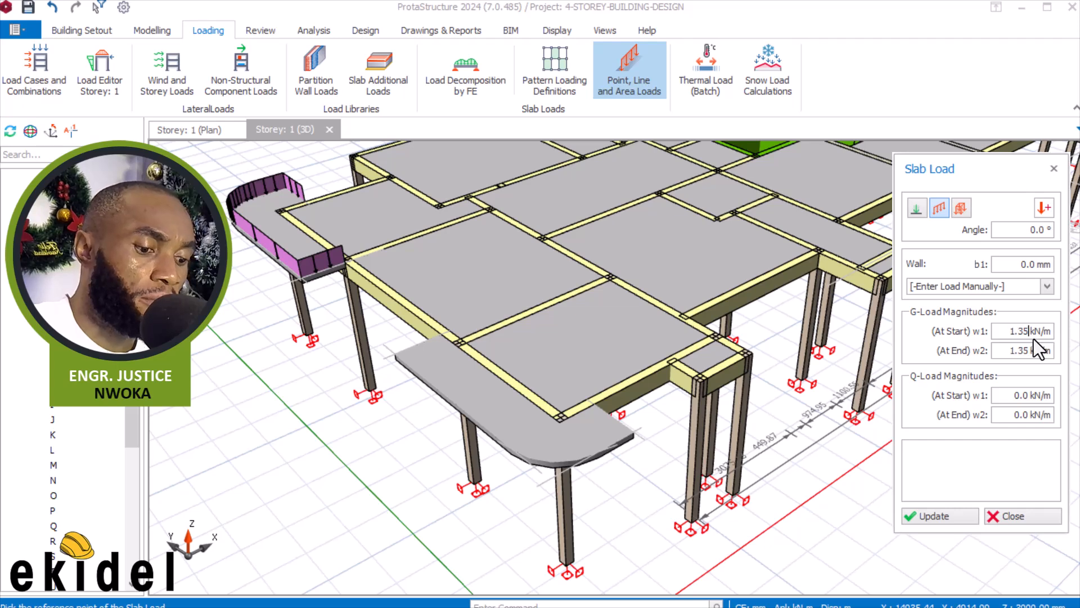
Place the 1.35 kN/m line load along the 1200 mm straight end edge of the unloaded curved terrace slab near the origin
{"action": "scroll", "coordinate": [464, 357], "scroll_direction": "up", "scroll_amount": 5}
{"action": "mouse_move", "coordinate": [412, 363]}
{"action": "middle_mouse_down"}
{"action": "mouse_move", "coordinate": [492, 374]}
{"action": "mouse_move", "coordinate": [475, 357]}
{"action": "mouse_move", "coordinate": [514, 345]}
{"action": "middle_mouse_up"}
{"action": "scroll", "coordinate": [434, 267], "scroll_direction": "down", "scroll_amount": 4}
{"action": "scroll", "coordinate": [454, 372], "scroll_direction": "up", "scroll_amount": 6}
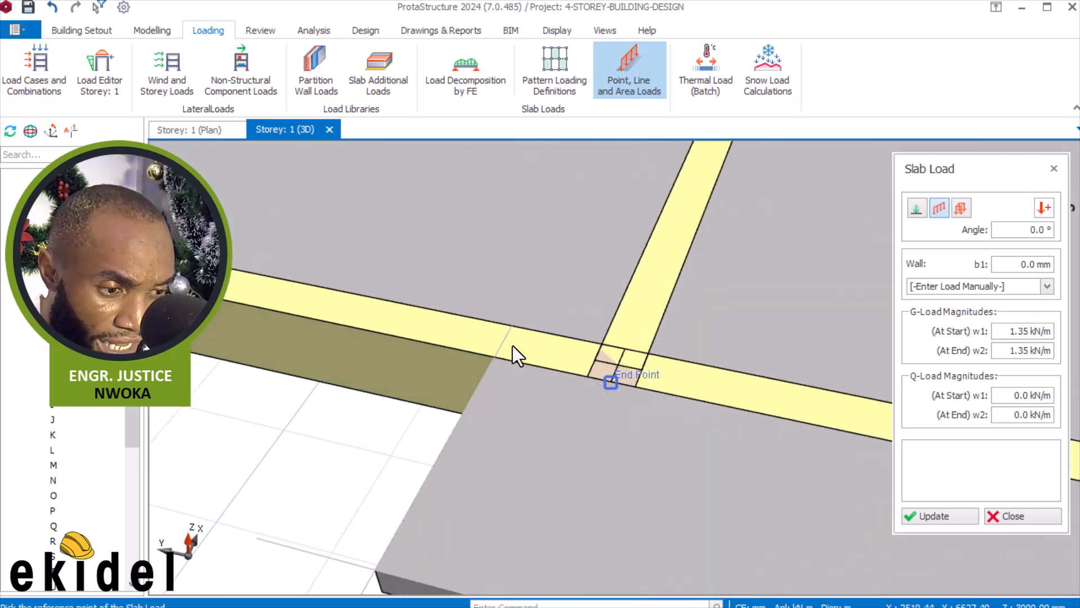
{"action": "scroll", "coordinate": [490, 352], "scroll_direction": "down", "scroll_amount": 2}
{"action": "middle_click_drag", "start_coordinate": [469, 362], "coordinate": [523, 352]}
{"action": "scroll", "coordinate": [574, 369], "scroll_direction": "up", "scroll_amount": 4}
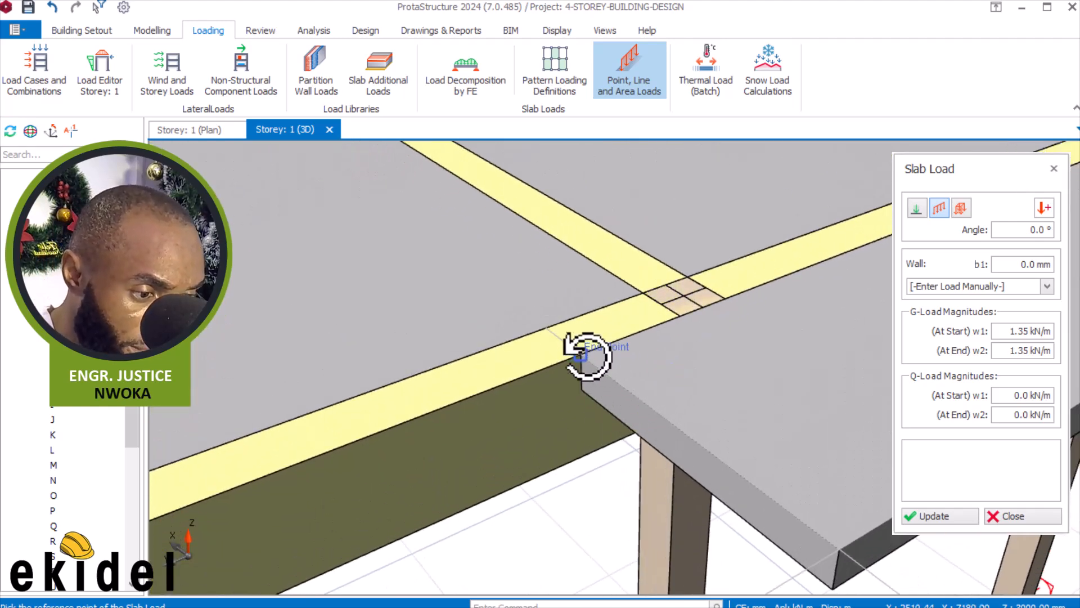
{"action": "scroll", "coordinate": [449, 295], "scroll_direction": "down", "scroll_amount": 3}
{"action": "scroll", "coordinate": [648, 401], "scroll_direction": "up", "scroll_amount": 4}
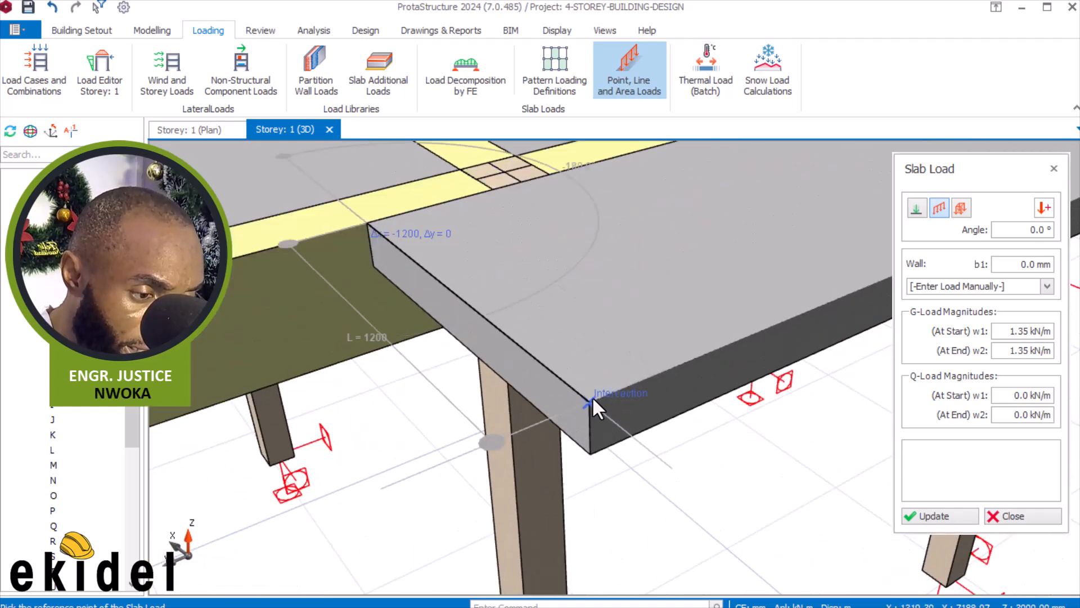
{"action": "left_click", "coordinate": [485, 274]}
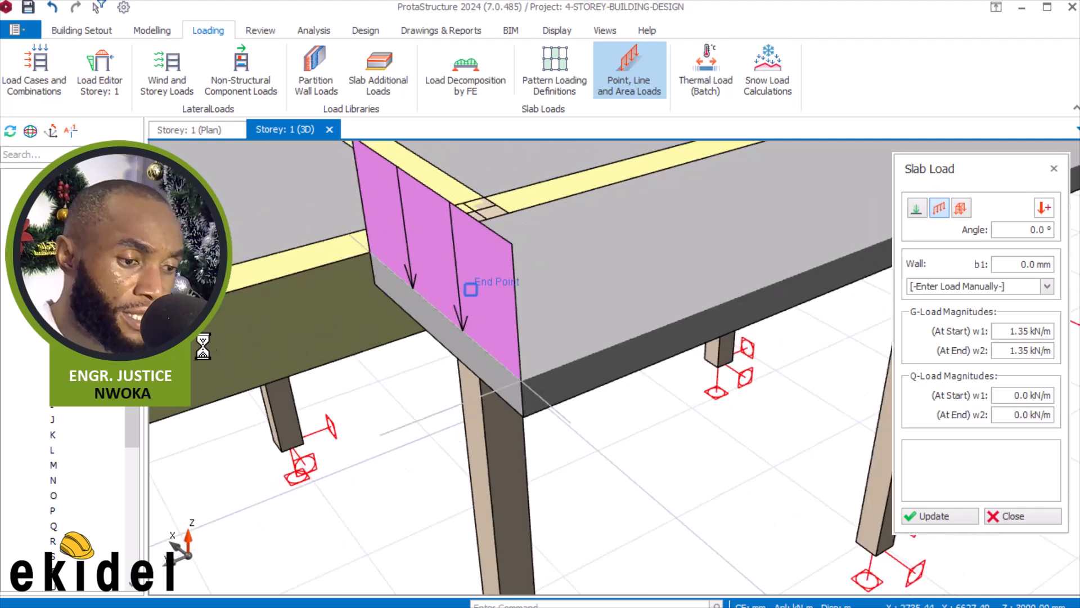
Place the 1.35 kN/m line load along the terrace slab's 4300 mm outer edge, up to where the curve begins
{"action": "scroll", "coordinate": [248, 389], "scroll_direction": "down", "scroll_amount": 3}
{"action": "scroll", "coordinate": [444, 390], "scroll_direction": "up", "scroll_amount": 5}
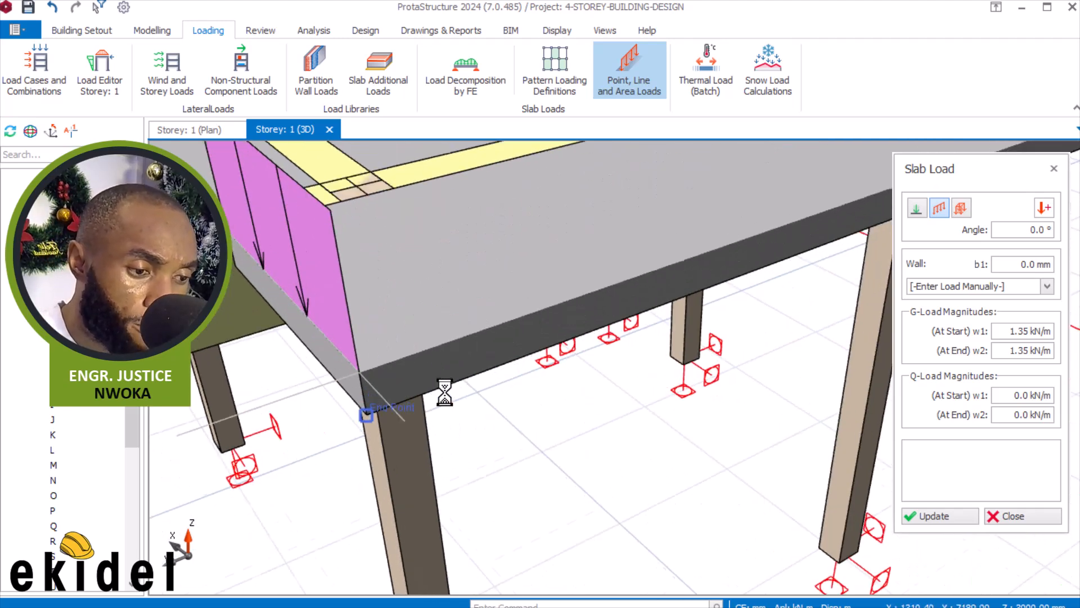
{"action": "scroll", "coordinate": [257, 375], "scroll_direction": "down", "scroll_amount": 5}
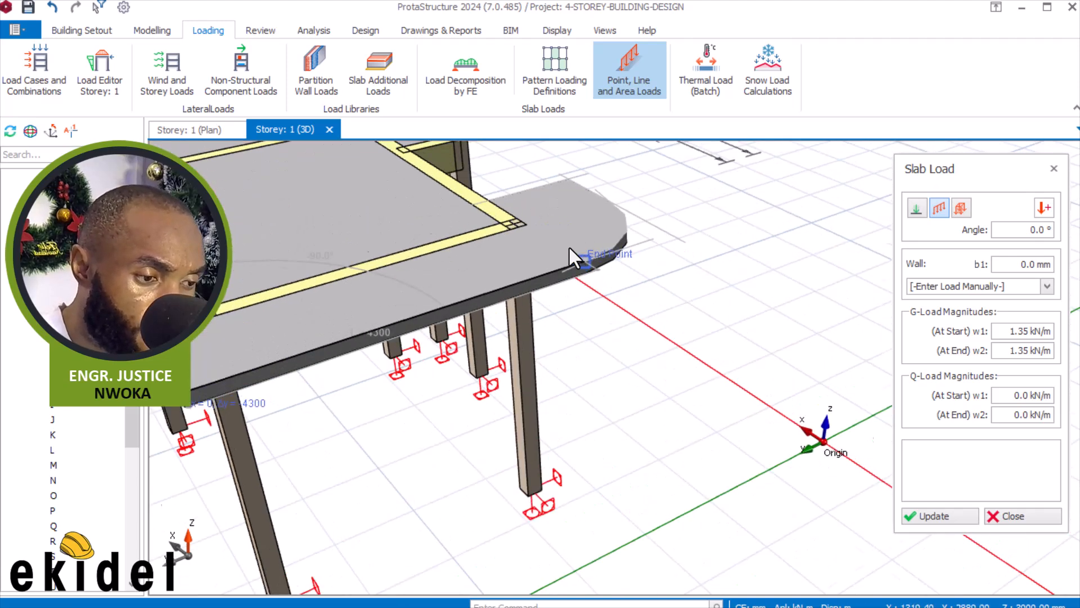
{"action": "scroll", "coordinate": [573, 243], "scroll_direction": "up", "scroll_amount": 5}
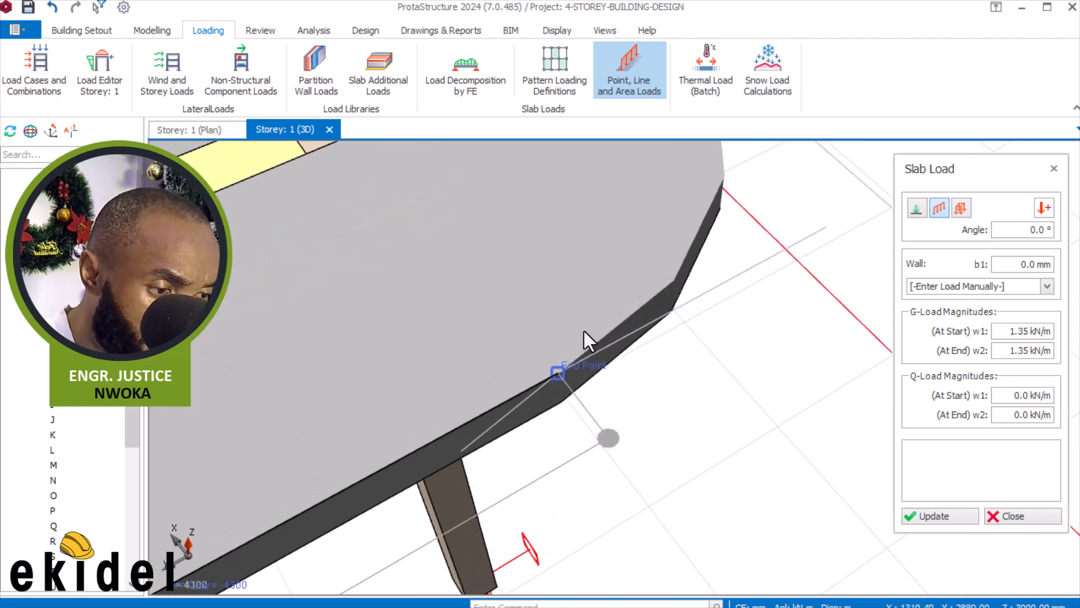
{"action": "left_click", "coordinate": [560, 371]}
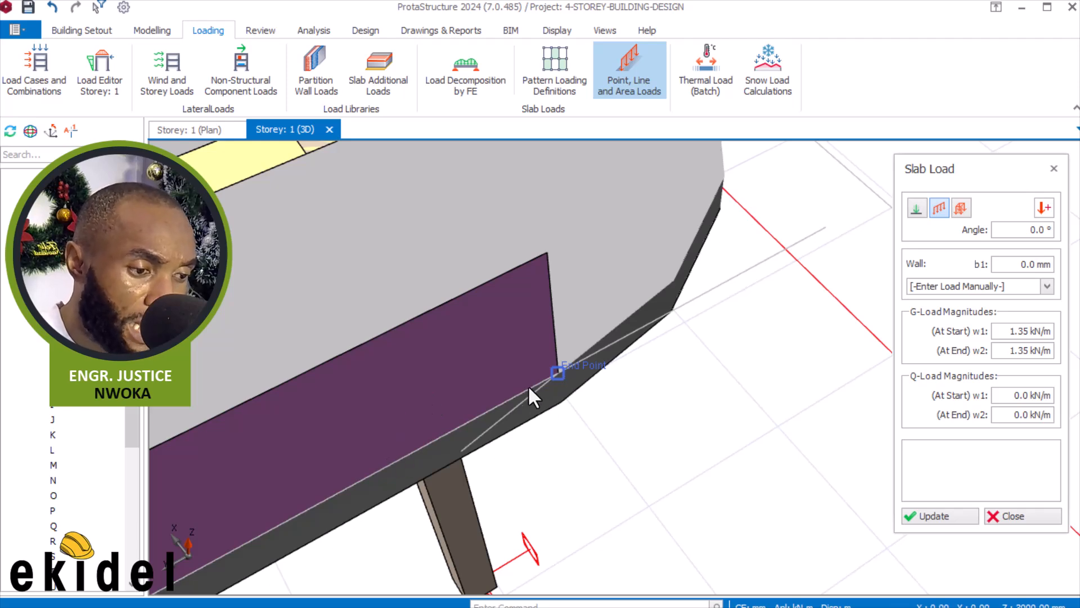
Place a 1.35 kN/m line load on the first 468 mm segment of the terrace slab's curved edge
{"action": "scroll", "coordinate": [496, 445], "scroll_direction": "down", "scroll_amount": 1}
{"action": "scroll", "coordinate": [539, 420], "scroll_direction": "down", "scroll_amount": 2}
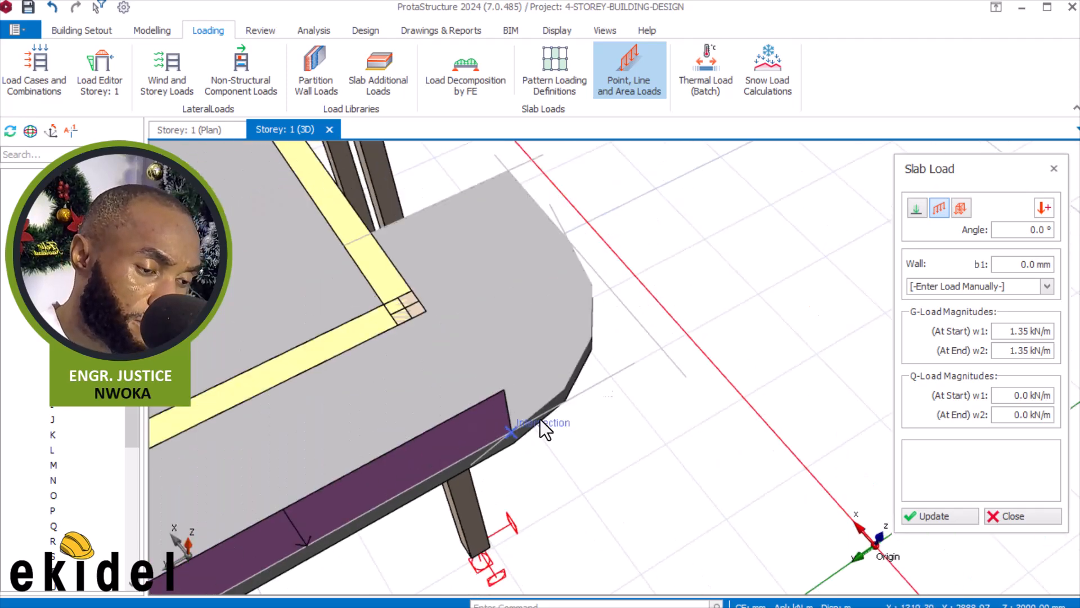
{"action": "scroll", "coordinate": [528, 440], "scroll_direction": "up", "scroll_amount": 2}
{"action": "scroll", "coordinate": [553, 454], "scroll_direction": "up", "scroll_amount": 4}
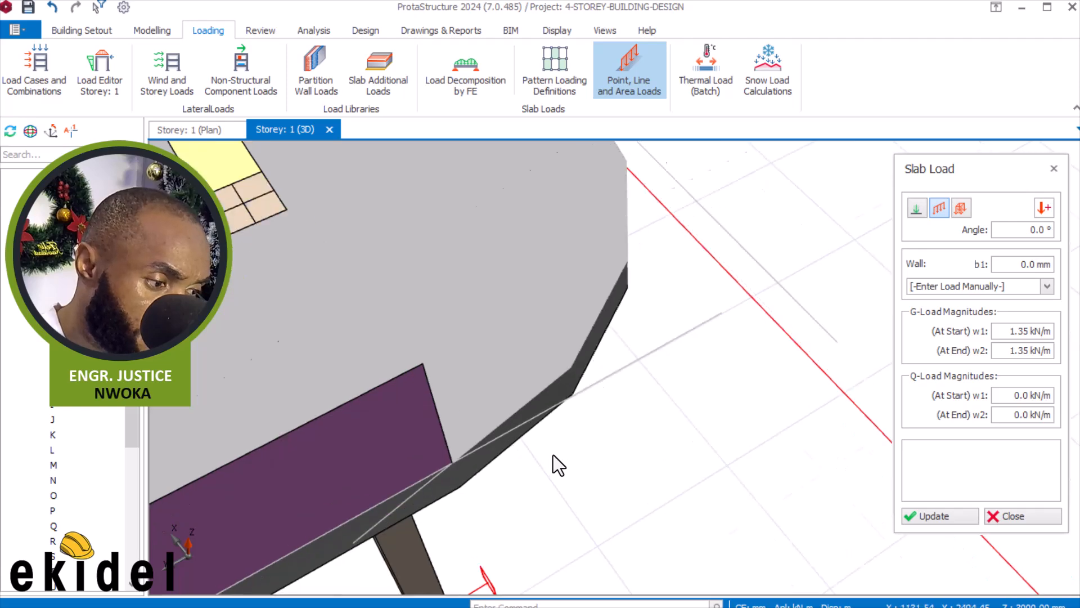
{"action": "scroll", "coordinate": [481, 422], "scroll_direction": "down", "scroll_amount": 3}
{"action": "scroll", "coordinate": [389, 440], "scroll_direction": "up", "scroll_amount": 1}
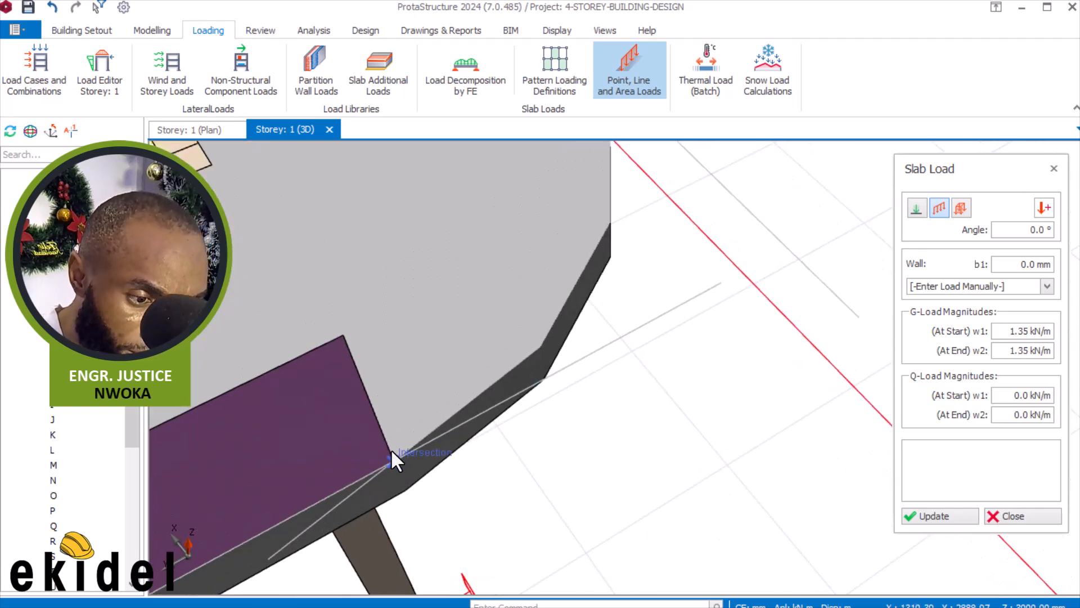
{"action": "left_click", "coordinate": [393, 450]}
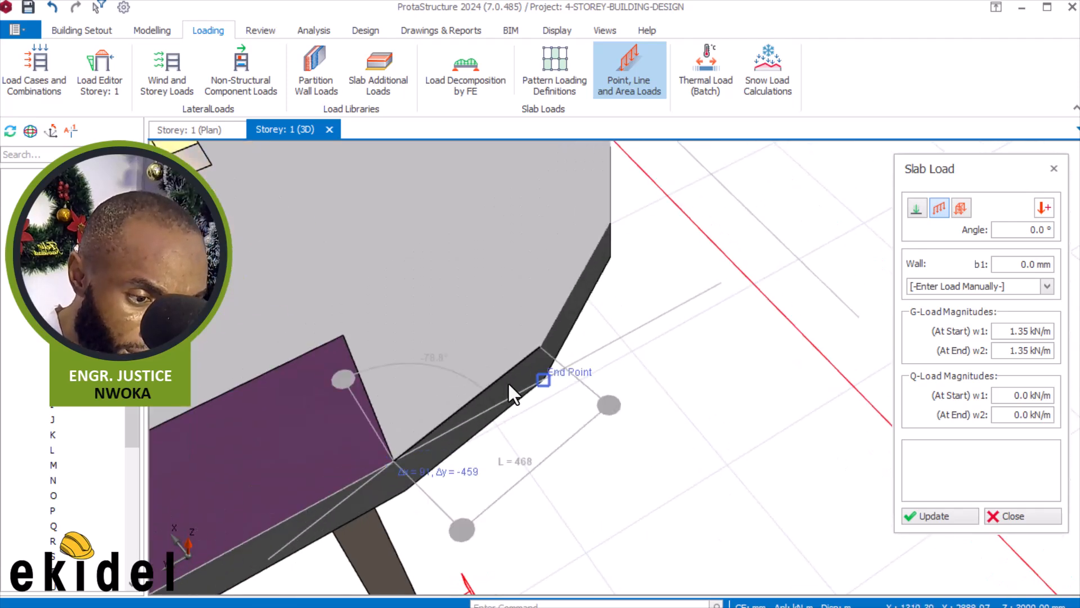
{"action": "left_click", "coordinate": [539, 344]}
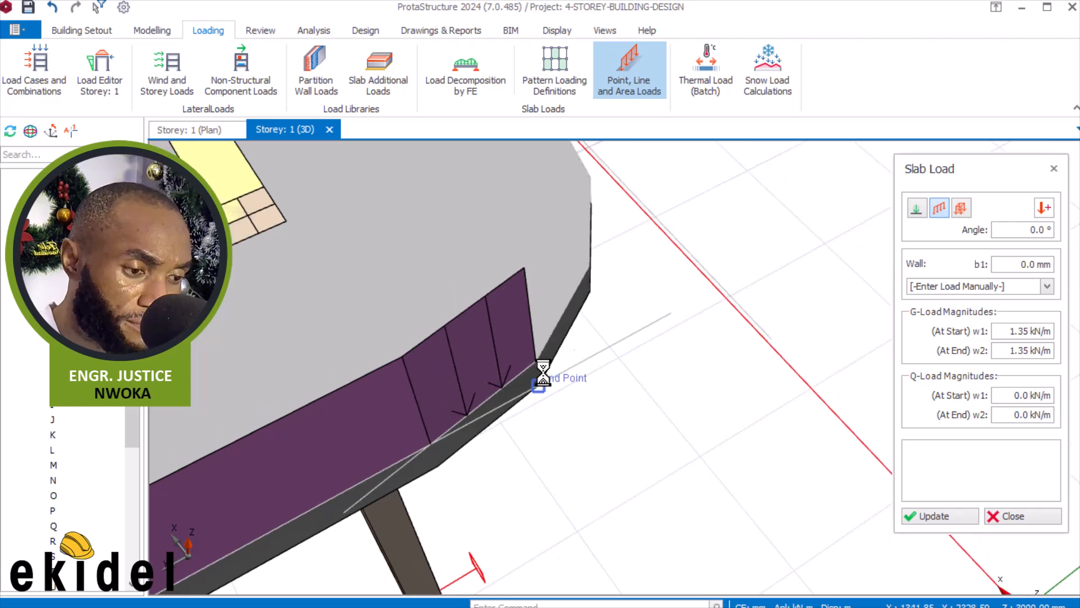
Continue the 1.35 kN/m line load along the second and third segments of the terrace slab's curved edge
{"action": "middle_click_drag", "start_coordinate": [558, 370], "coordinate": [394, 408]}
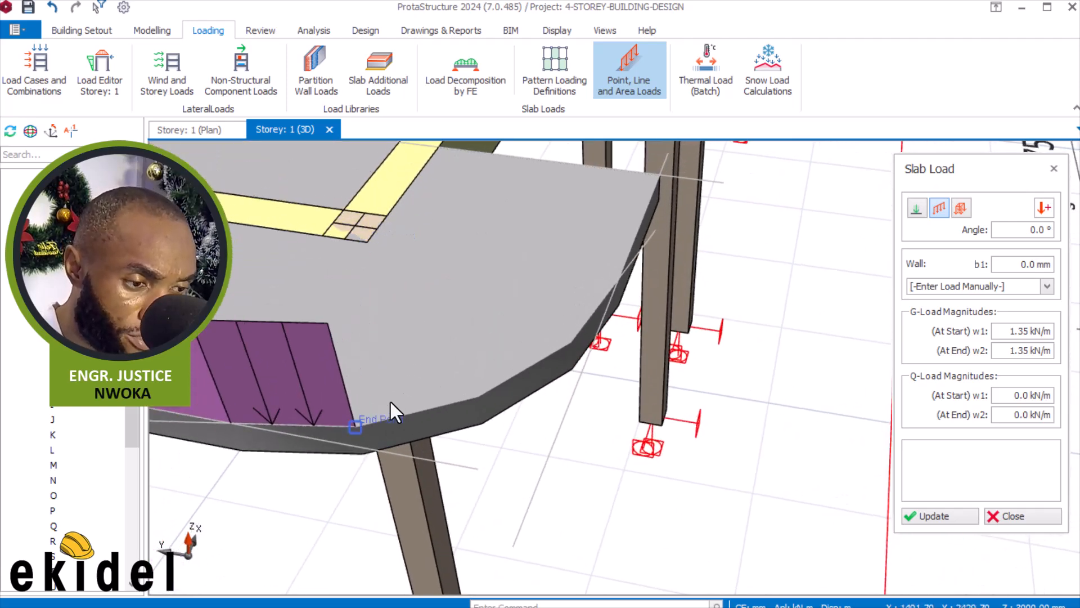
{"action": "left_click", "coordinate": [355, 423]}
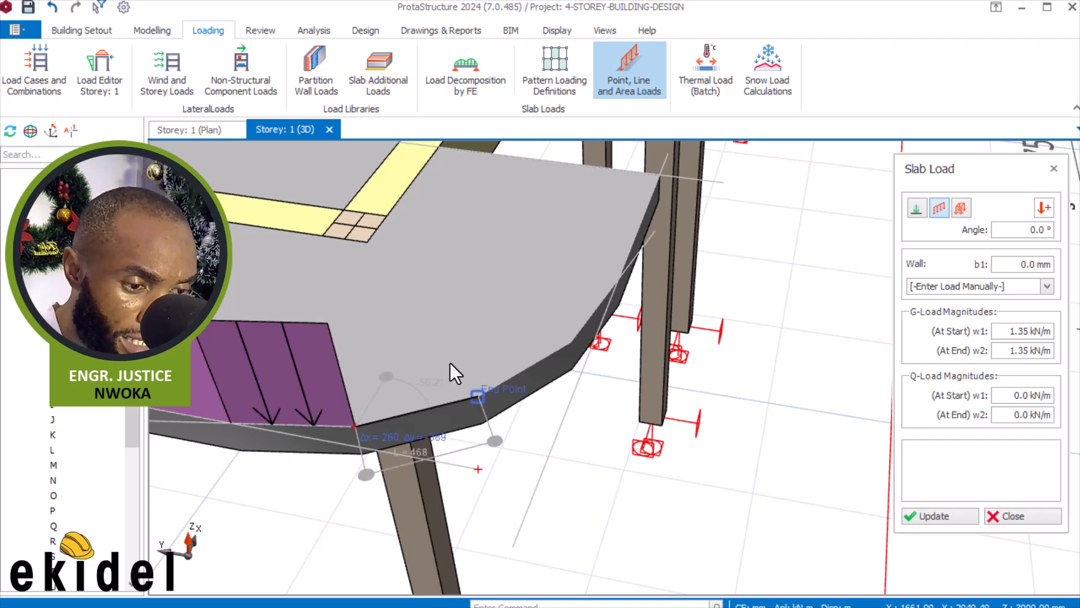
{"action": "left_click", "coordinate": [472, 387]}
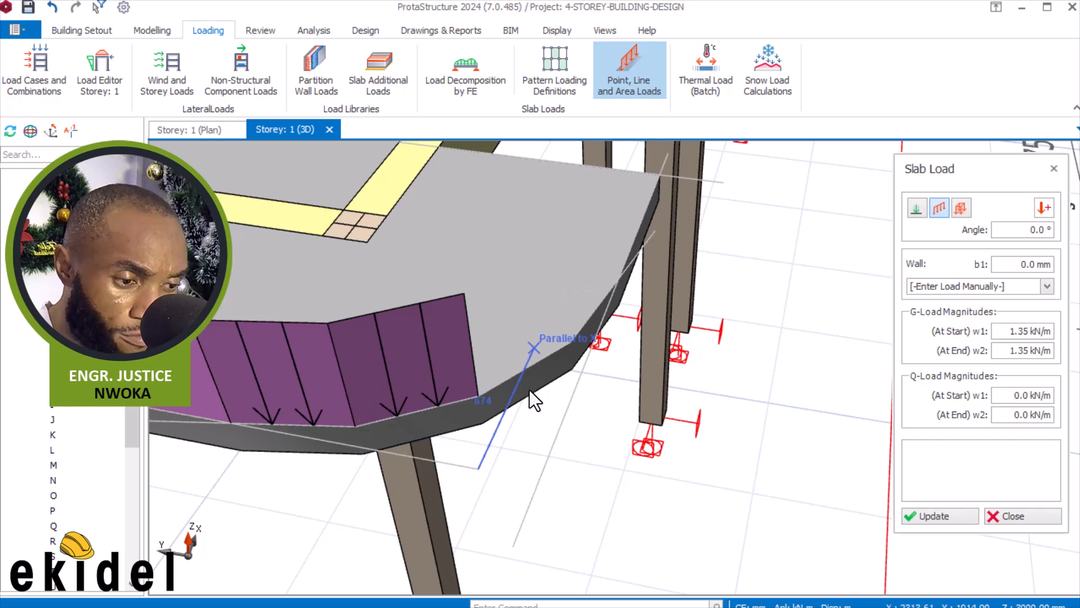
{"action": "left_click", "coordinate": [478, 393]}
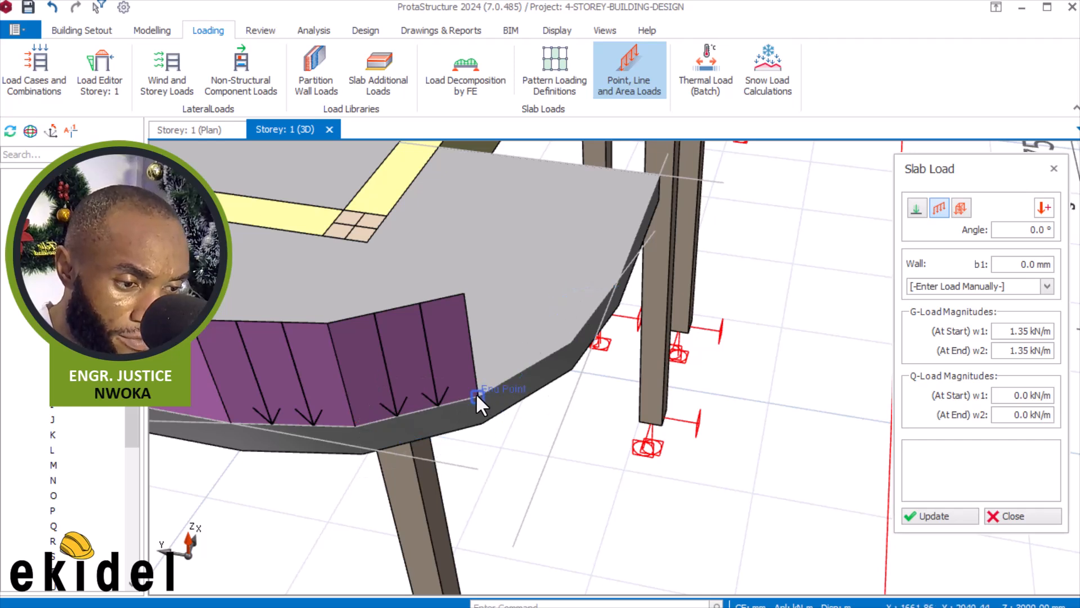
{"action": "left_click", "coordinate": [570, 341]}
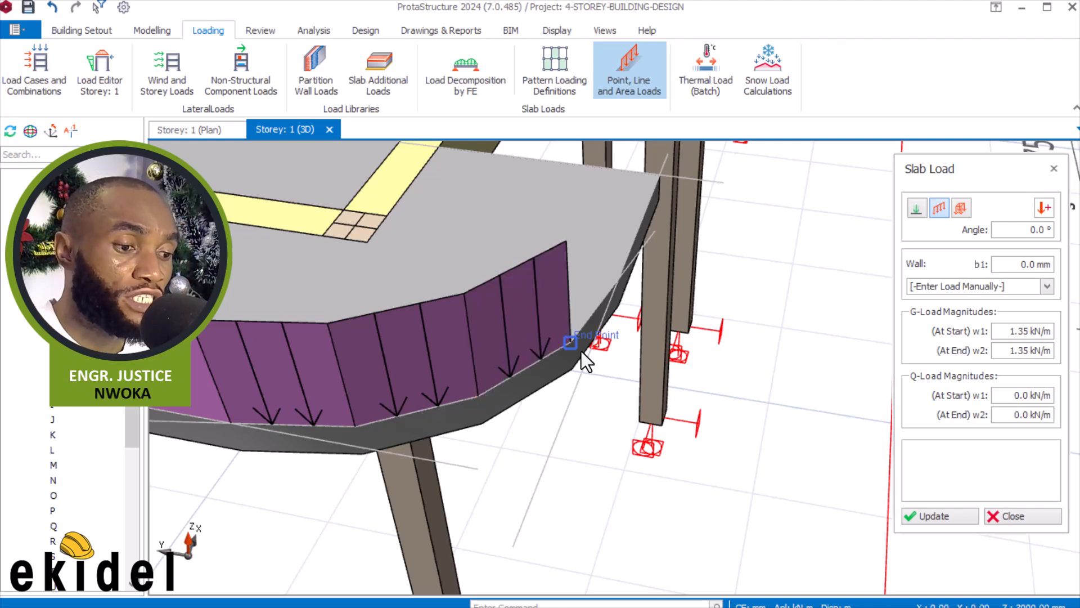
{"action": "scroll", "coordinate": [646, 231], "scroll_direction": "up", "scroll_amount": 3}
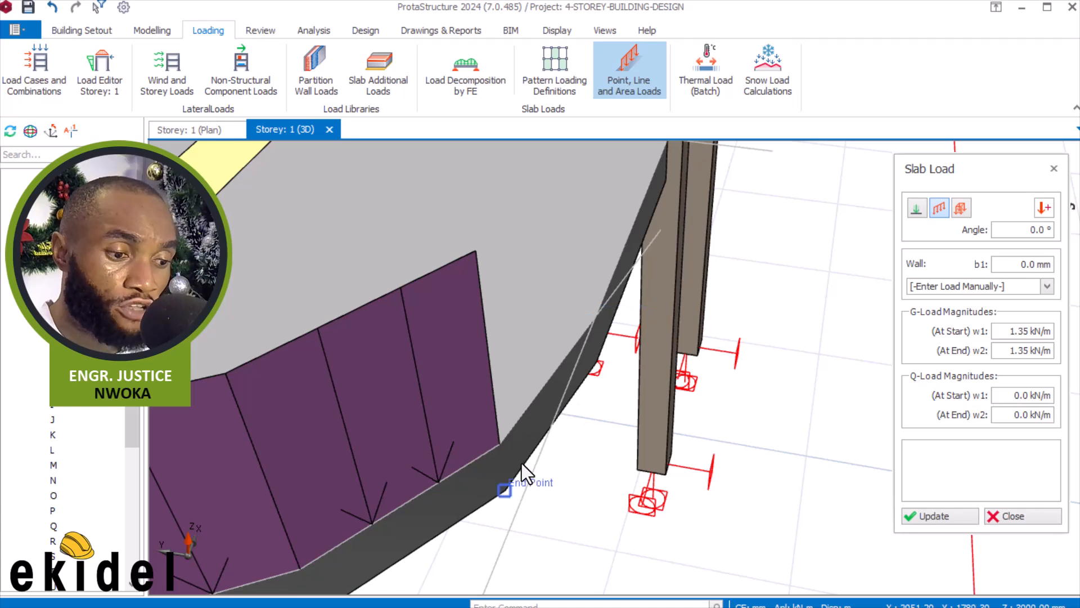
Place the 1.35 kN/m line load along the last 468 mm segment of the terrace slab's curved edge
{"action": "left_click", "coordinate": [504, 439]}
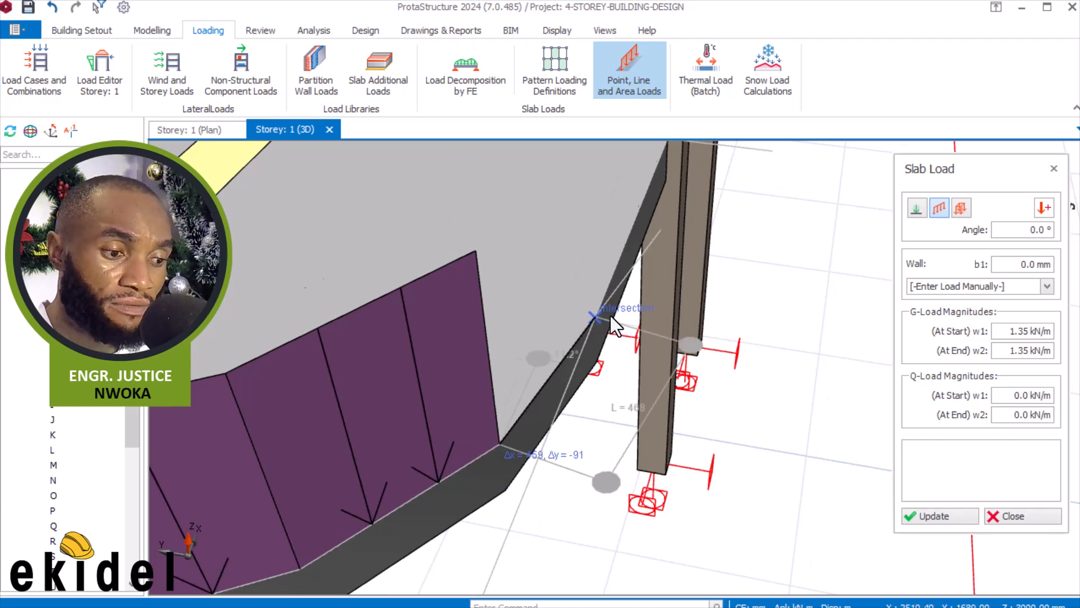
{"action": "scroll", "coordinate": [600, 312], "scroll_direction": "up", "scroll_amount": 1}
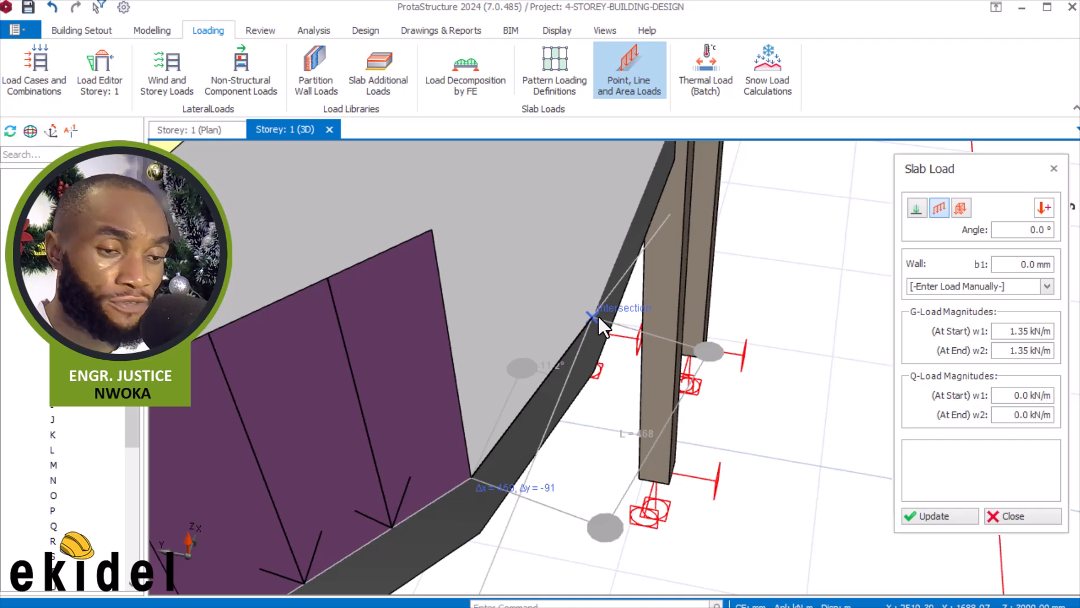
{"action": "left_click", "coordinate": [597, 315]}
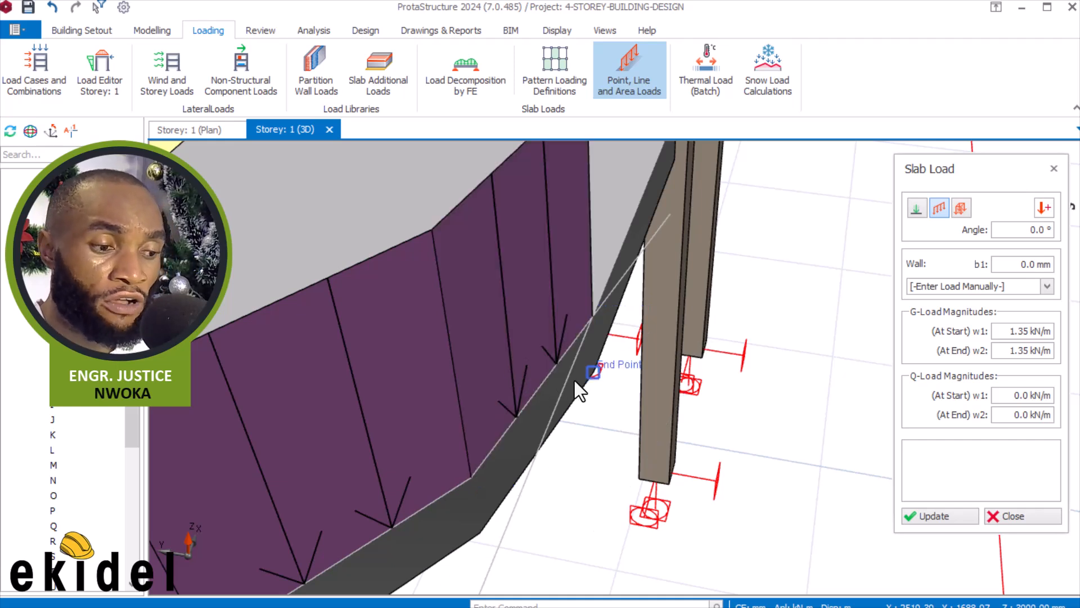
{"action": "scroll", "coordinate": [534, 381], "scroll_direction": "down", "scroll_amount": 1}
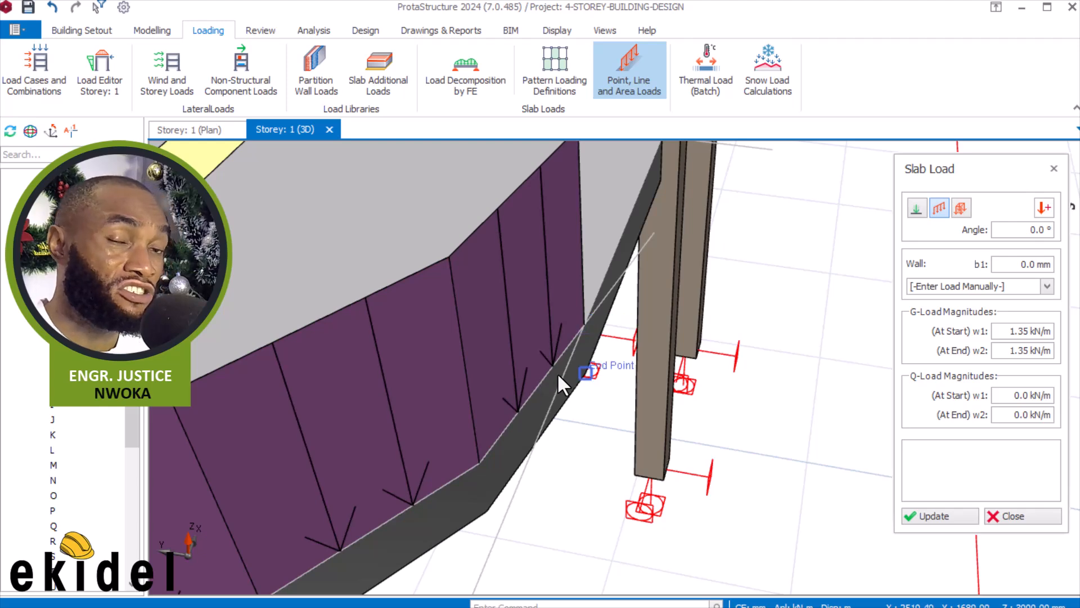
Place the 1.35 kN/m line load along the 900 mm straight edge between the curve's end and the terrace slab's corner
{"action": "middle_click_drag", "start_coordinate": [587, 381], "coordinate": [525, 385], "text": "shift"}
{"action": "scroll", "coordinate": [562, 400], "scroll_direction": "down", "scroll_amount": 1}
{"action": "middle_click_drag", "start_coordinate": [562, 337], "coordinate": [421, 397]}
{"action": "scroll", "coordinate": [422, 397], "scroll_direction": "up", "scroll_amount": 3}
{"action": "left_click", "coordinate": [432, 409]}
{"action": "scroll", "coordinate": [415, 422], "scroll_direction": "down", "scroll_amount": 4}
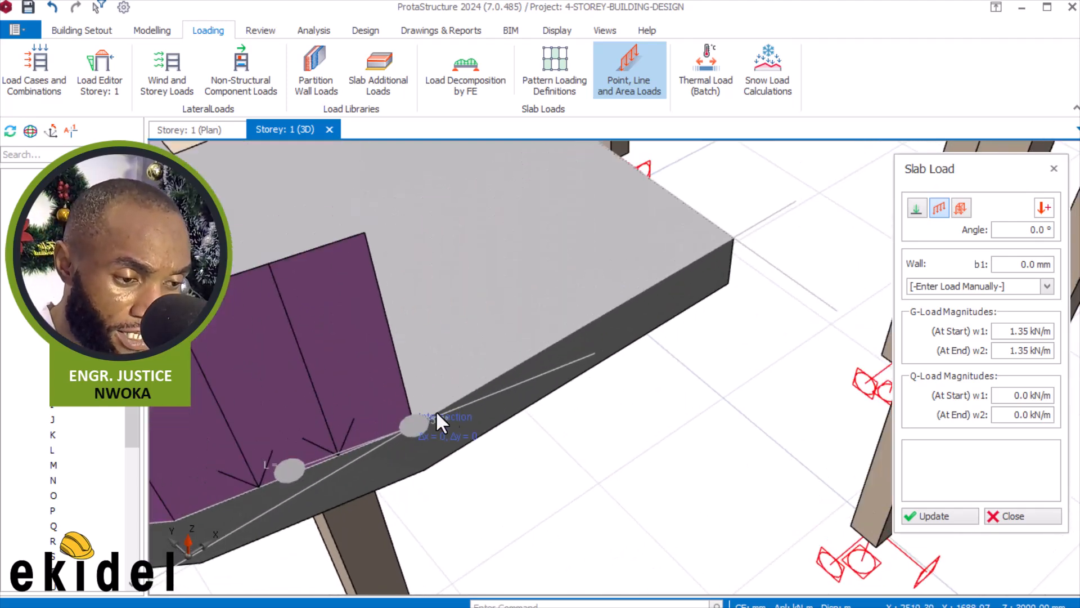
{"action": "scroll", "coordinate": [594, 334], "scroll_direction": "up", "scroll_amount": 1}
{"action": "scroll", "coordinate": [594, 333], "scroll_direction": "up", "scroll_amount": 2}
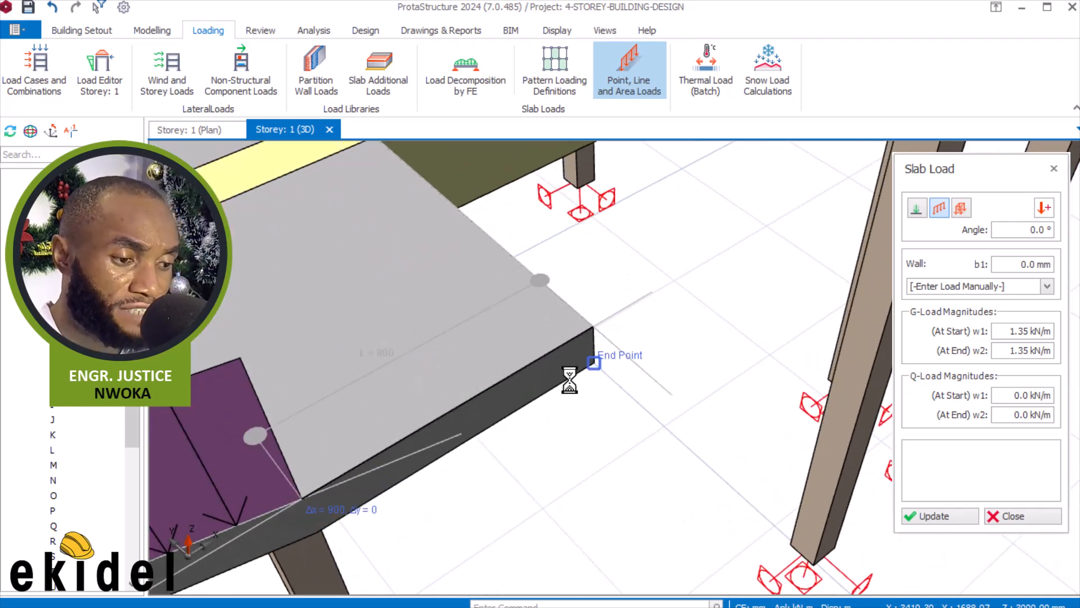
{"action": "left_click", "coordinate": [594, 362]}
Place the 1.35 kN/m line load along the terrace slab's remaining 1200 mm end edge, from the outer corner to the beam
{"action": "scroll", "coordinate": [591, 360], "scroll_direction": "down", "scroll_amount": 3}
{"action": "middle_click_drag", "start_coordinate": [617, 367], "coordinate": [526, 343]}
{"action": "scroll", "coordinate": [421, 368], "scroll_direction": "up", "scroll_amount": 2}
{"action": "left_click", "coordinate": [396, 387]}
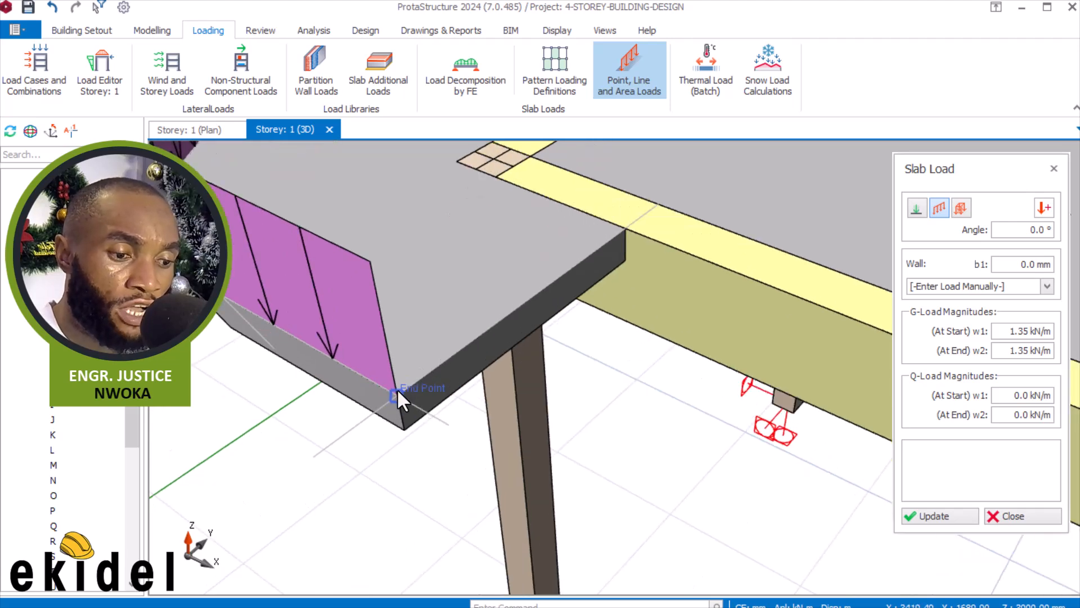
{"action": "scroll", "coordinate": [619, 234], "scroll_direction": "up", "scroll_amount": 1}
{"action": "scroll", "coordinate": [619, 236], "scroll_direction": "up", "scroll_amount": 2}
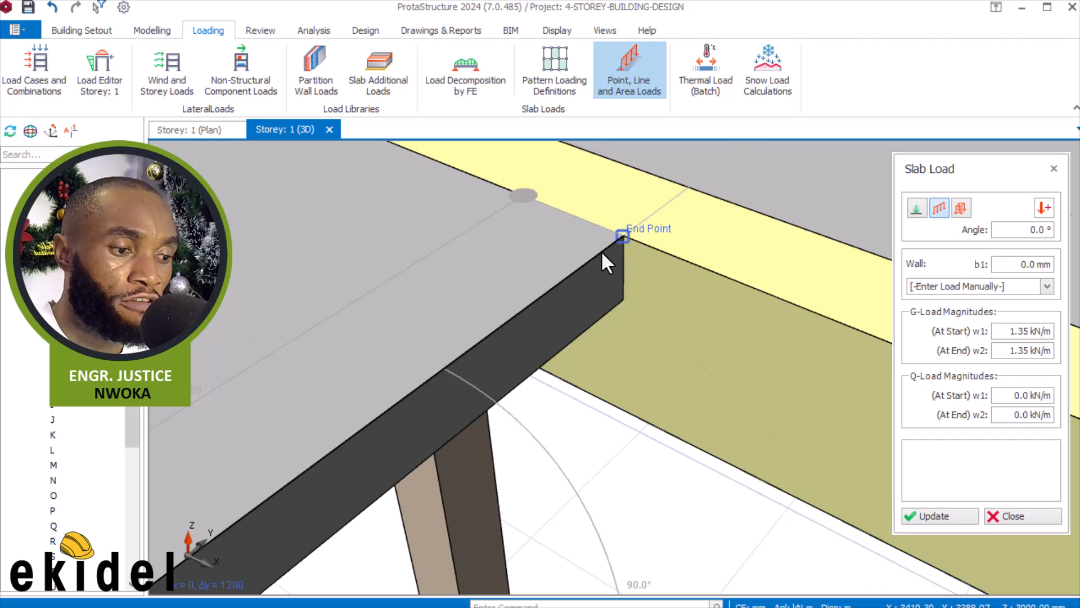
{"action": "left_click", "coordinate": [619, 236]}
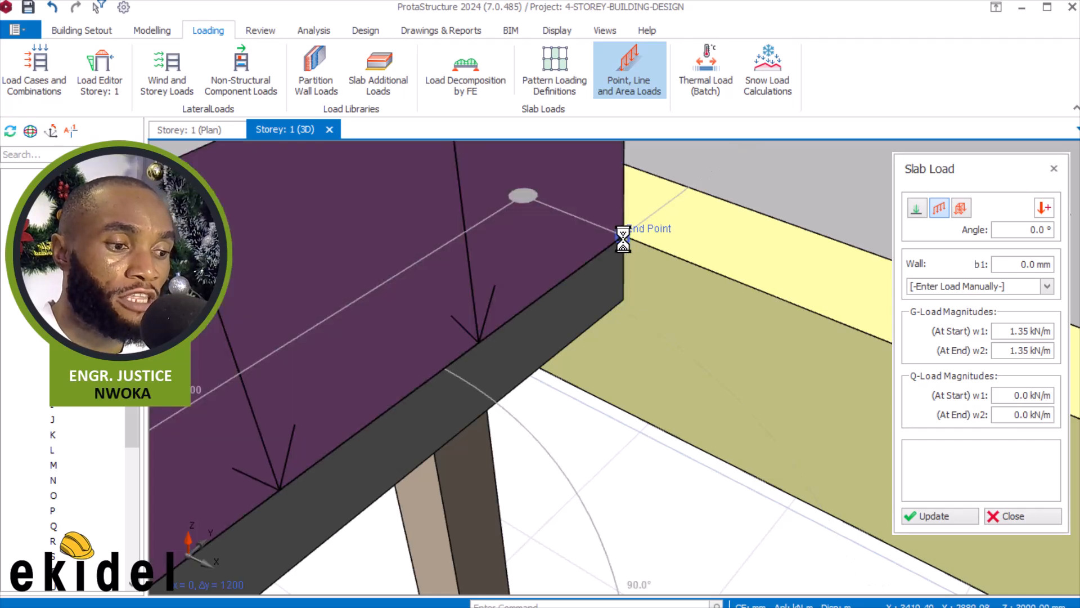
Place the 1.35 kN/m line load along the 1200 mm end edge of the front curved terrace slab at the building's far end from the origin
{"action": "scroll", "coordinate": [567, 289], "scroll_direction": "down", "scroll_amount": 2}
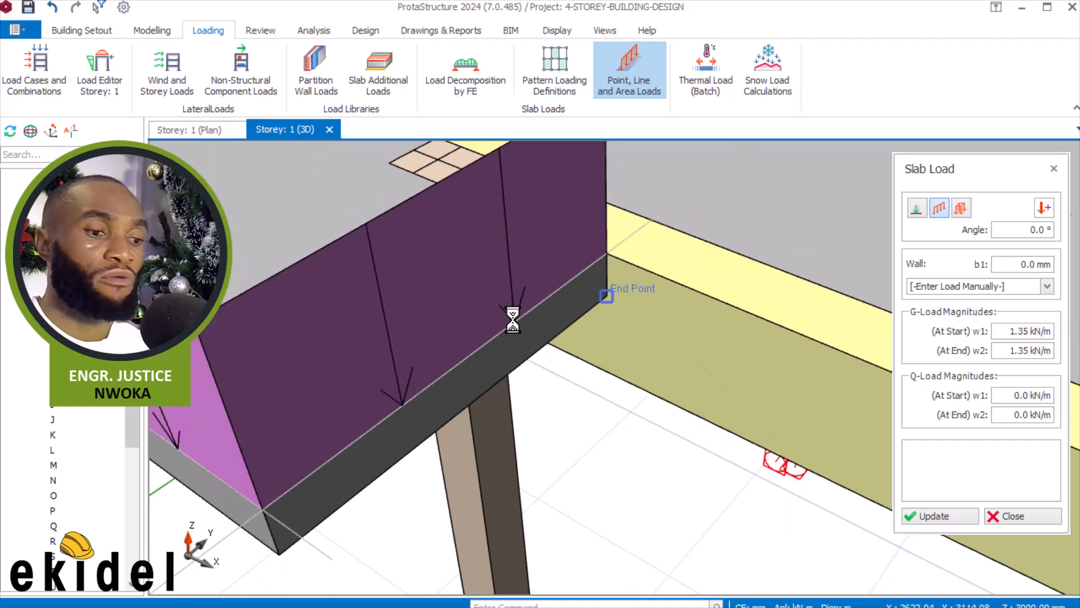
{"action": "scroll", "coordinate": [517, 322], "scroll_direction": "down", "scroll_amount": 4}
{"action": "middle_click_drag", "start_coordinate": [516, 352], "coordinate": [603, 338]}
{"action": "scroll", "coordinate": [557, 330], "scroll_direction": "down", "scroll_amount": 3}
{"action": "scroll", "coordinate": [602, 338], "scroll_direction": "down", "scroll_amount": 3}
{"action": "middle_click_drag", "start_coordinate": [480, 348], "coordinate": [473, 306]}
{"action": "scroll", "coordinate": [282, 367], "scroll_direction": "down", "scroll_amount": 5}
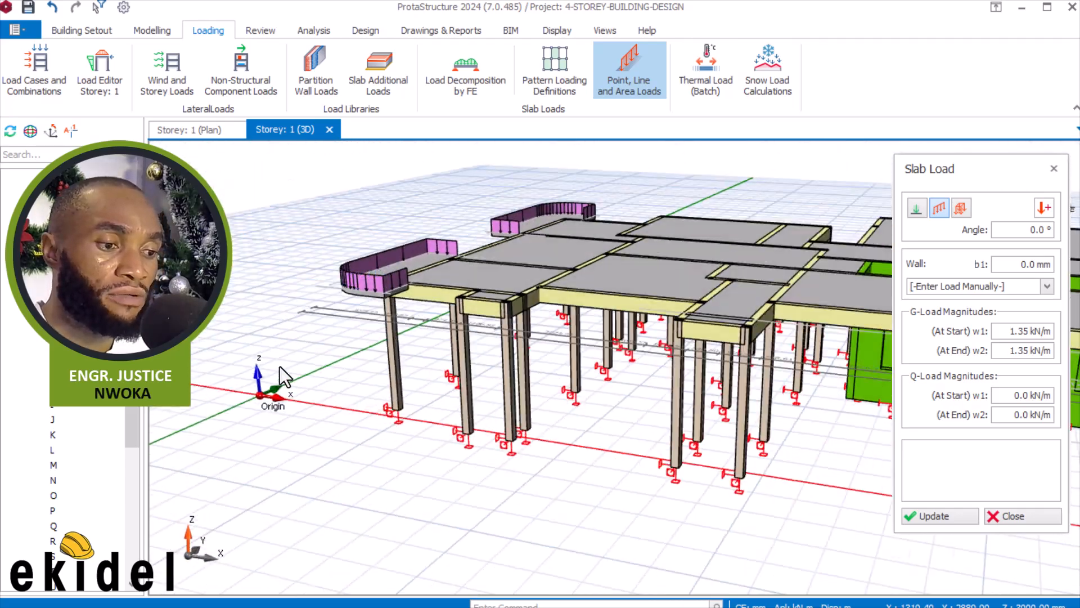
{"action": "scroll", "coordinate": [716, 386], "scroll_direction": "up", "scroll_amount": 8}
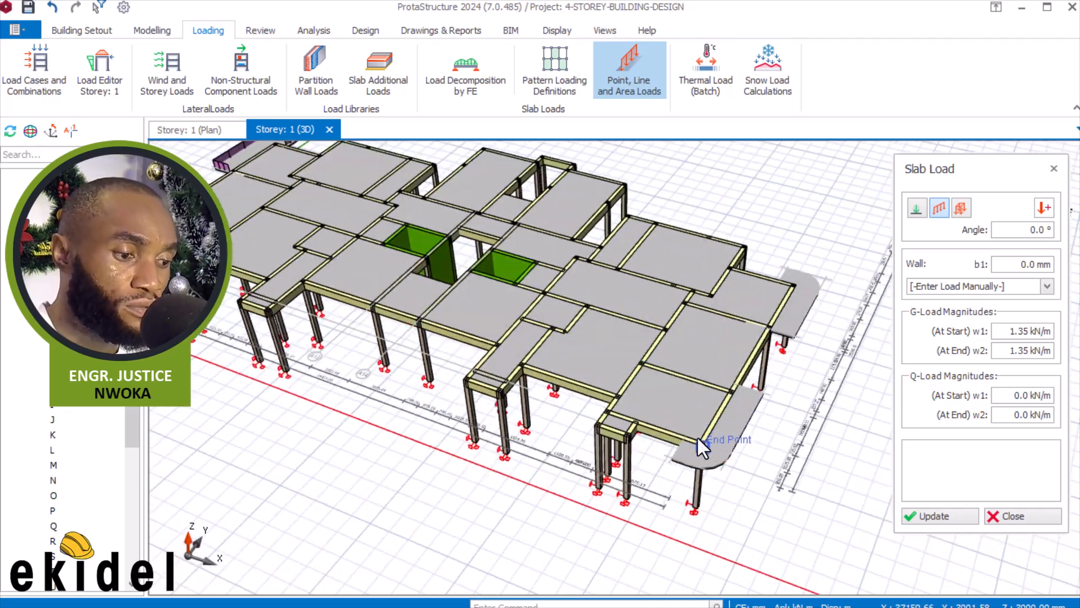
{"action": "scroll", "coordinate": [711, 444], "scroll_direction": "up", "scroll_amount": 6}
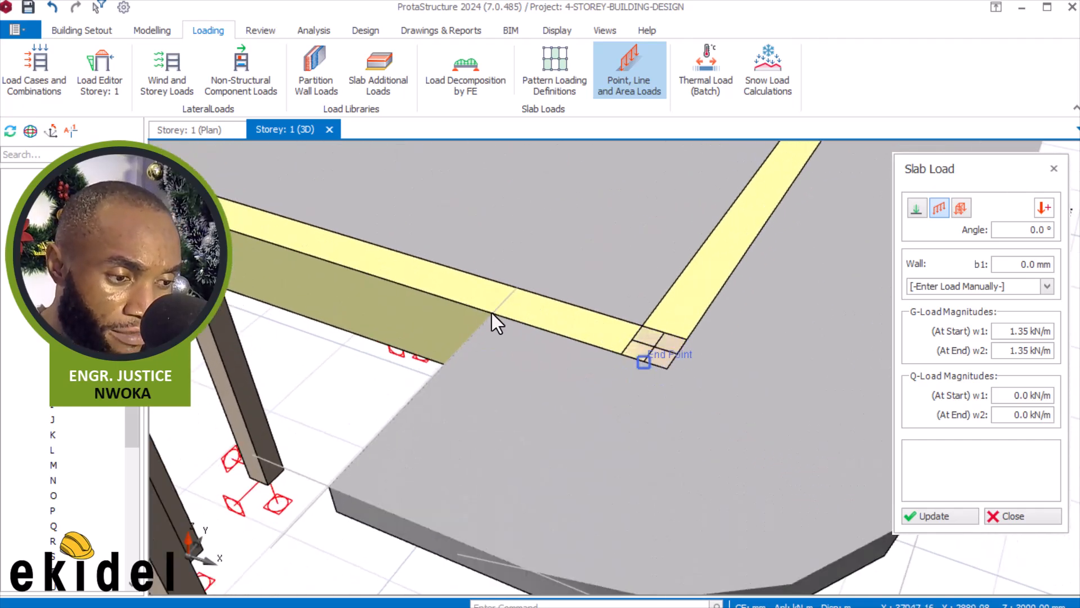
{"action": "scroll", "coordinate": [492, 311], "scroll_direction": "down", "scroll_amount": 4}
{"action": "middle_click_drag", "start_coordinate": [491, 312], "coordinate": [630, 332]}
{"action": "scroll", "coordinate": [570, 293], "scroll_direction": "up", "scroll_amount": 2}
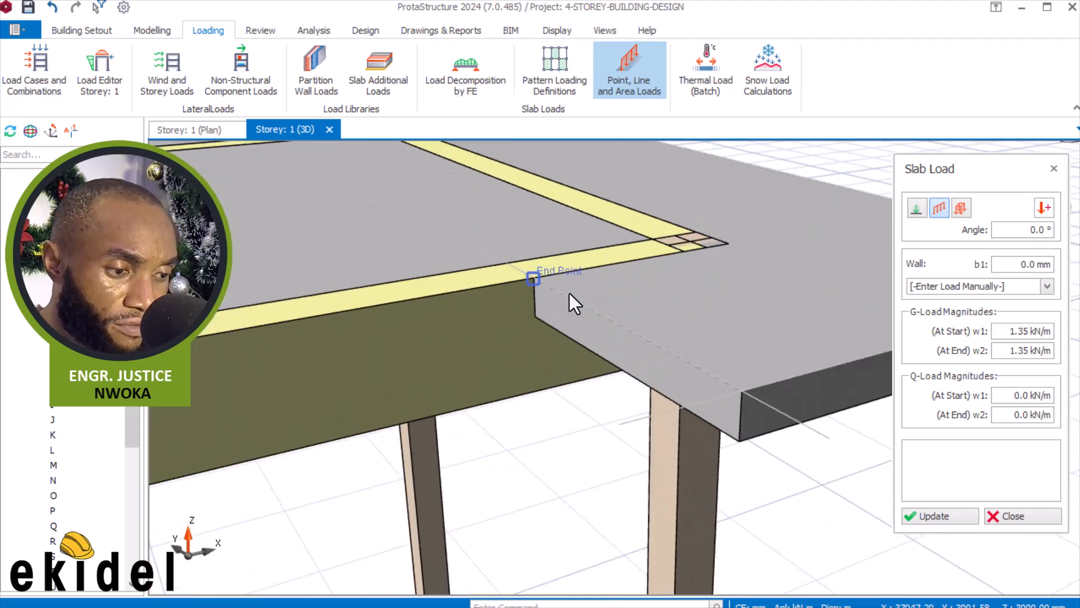
{"action": "left_click", "coordinate": [555, 289]}
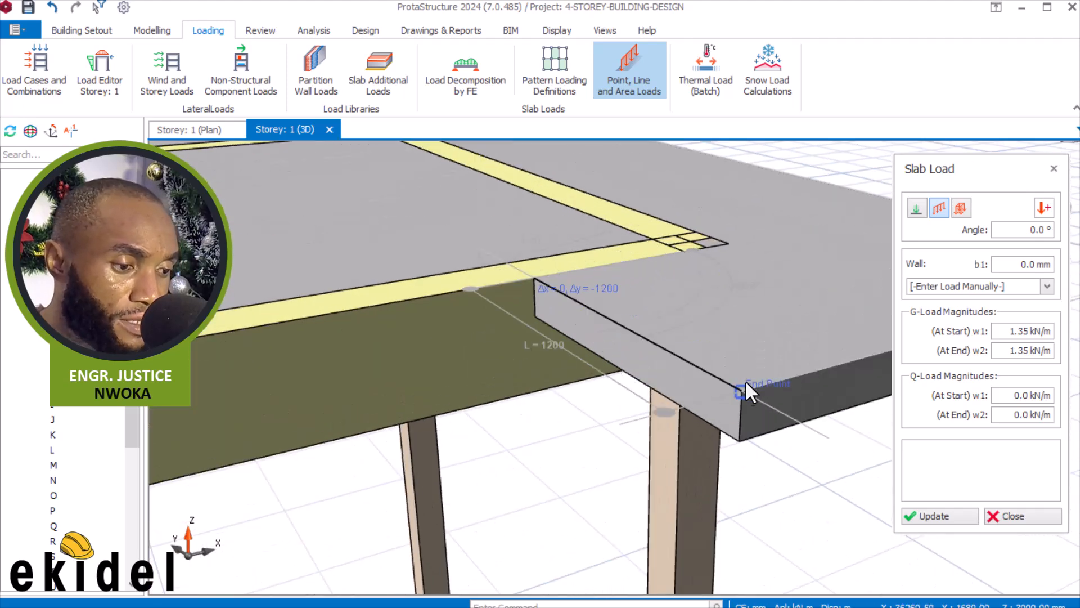
{"action": "left_click", "coordinate": [445, 350]}
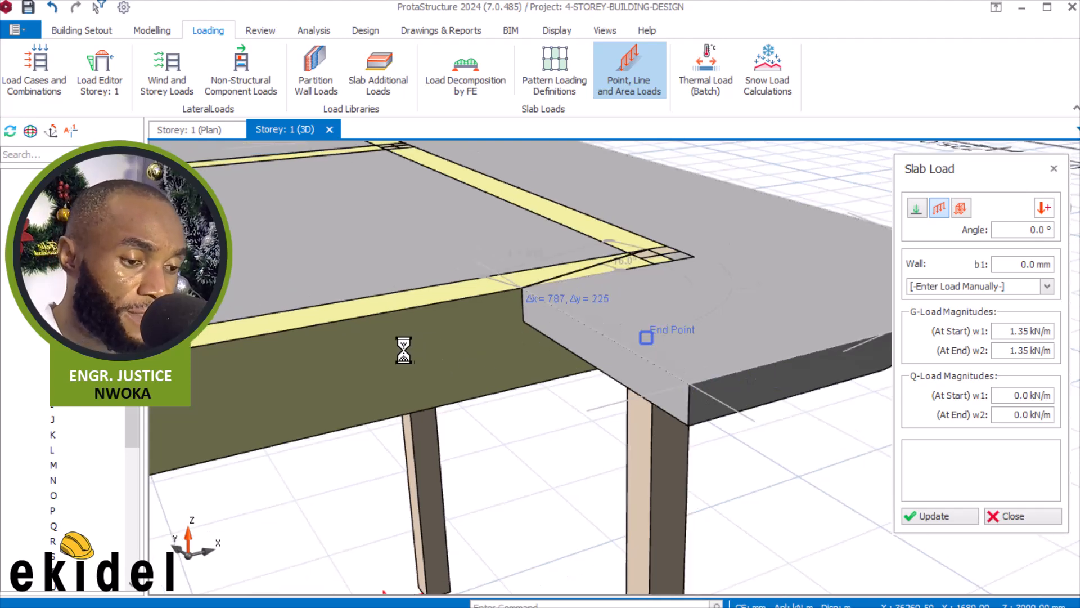
{"action": "scroll", "coordinate": [530, 382], "scroll_direction": "down", "scroll_amount": 1}
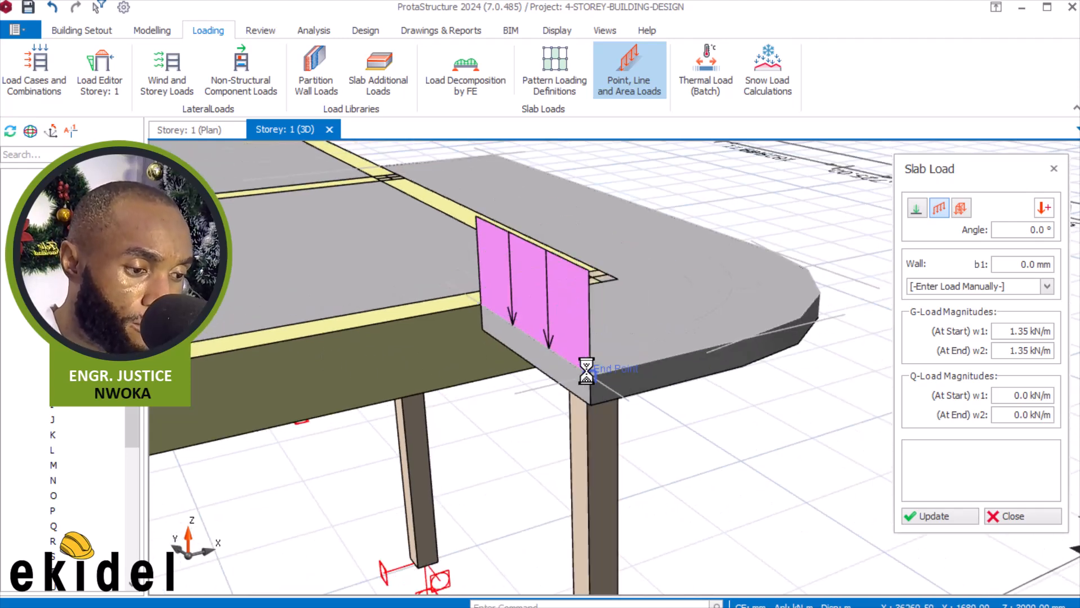
Place the 1.35 kN/m line load along this terrace slab's 900 mm straight edge, up to where the curve begins
{"action": "left_click", "coordinate": [587, 371]}
{"action": "scroll", "coordinate": [776, 321], "scroll_direction": "up", "scroll_amount": 3}
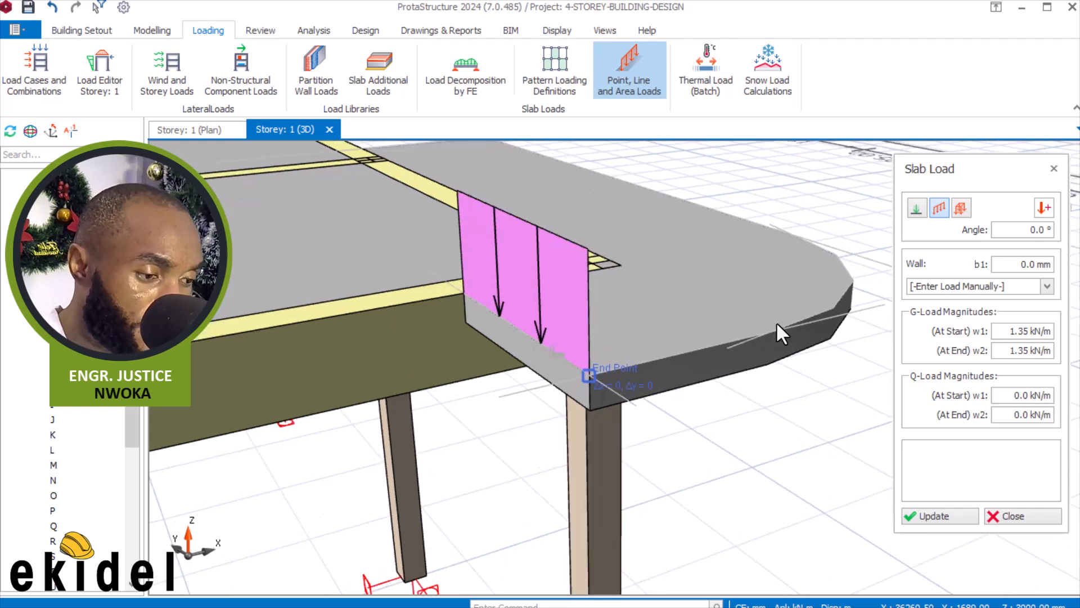
{"action": "scroll", "coordinate": [780, 322], "scroll_direction": "up", "scroll_amount": 1}
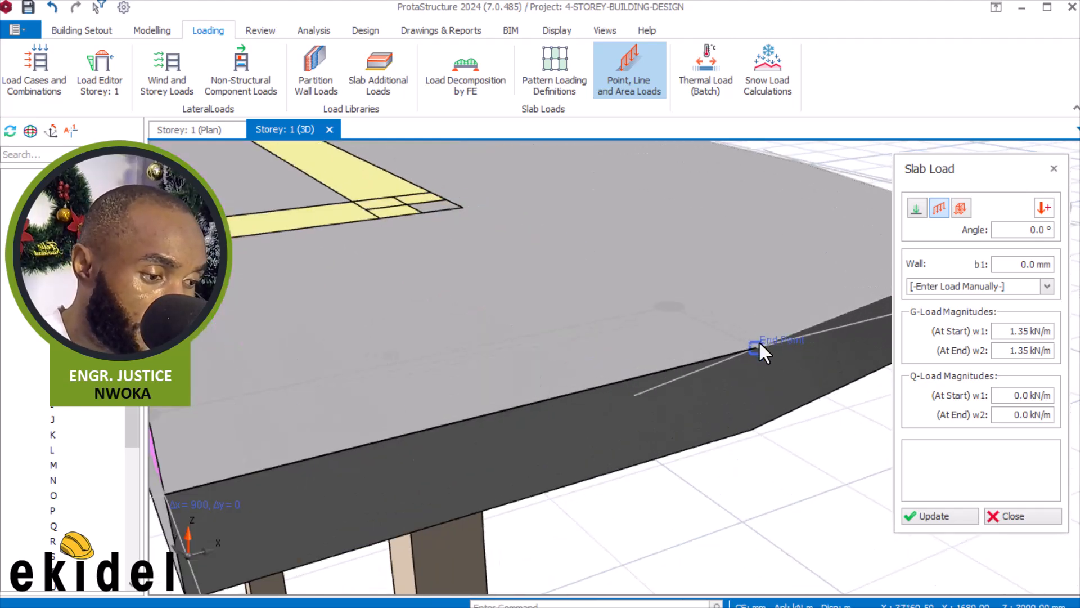
{"action": "left_click", "coordinate": [487, 335]}
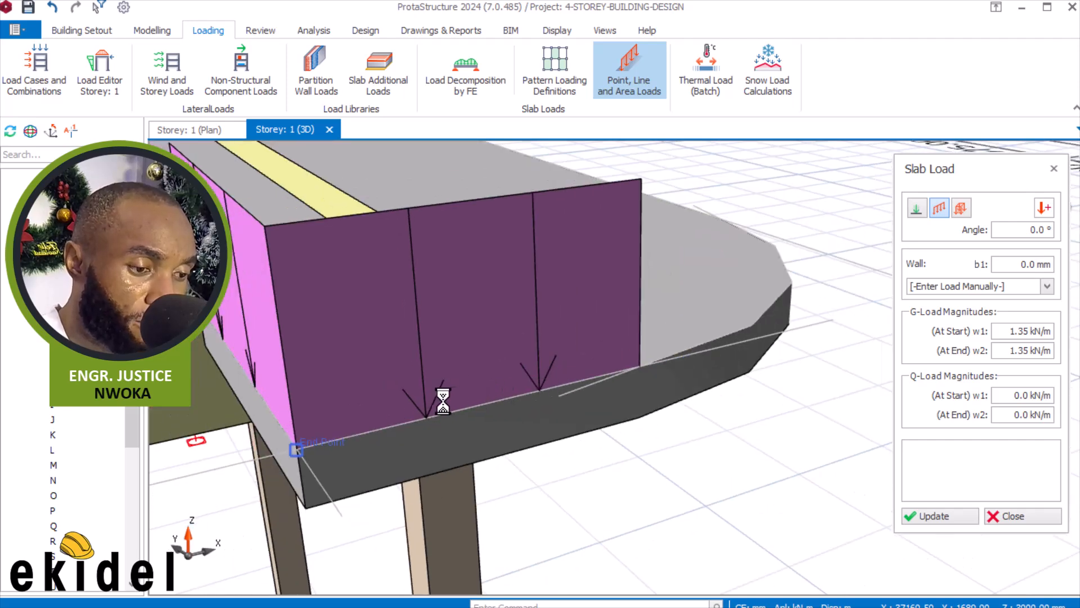
Place 1.35 kN/m line loads along the first three segments of this terrace slab's curved edge
{"action": "middle_click_drag", "start_coordinate": [363, 415], "coordinate": [433, 410]}
{"action": "scroll", "coordinate": [490, 385], "scroll_direction": "down", "scroll_amount": 4}
{"action": "scroll", "coordinate": [470, 441], "scroll_direction": "down", "scroll_amount": 2}
{"action": "left_click", "coordinate": [368, 494]}
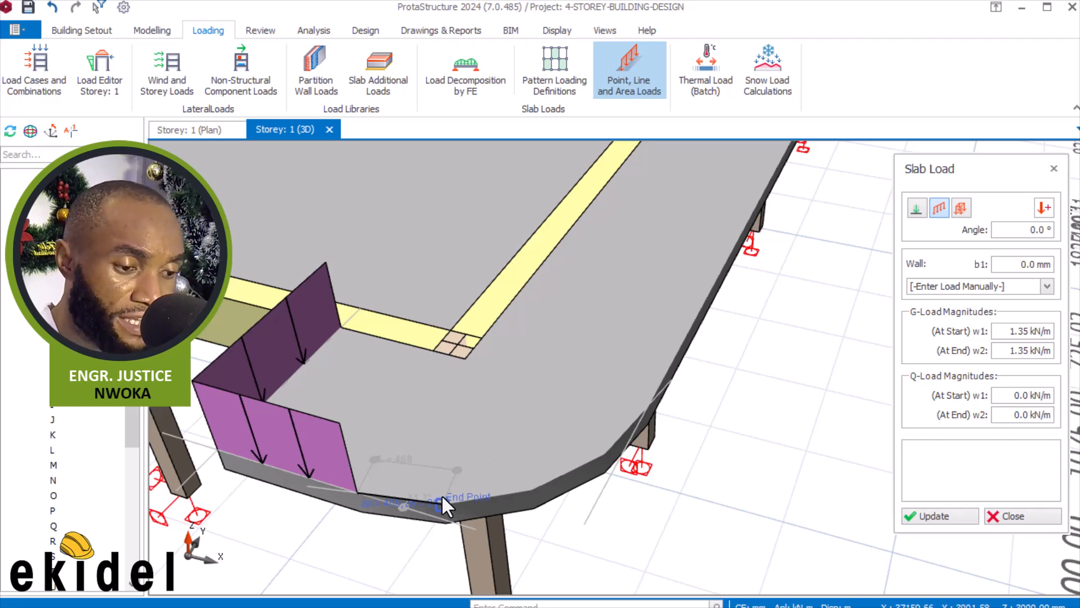
{"action": "left_click", "coordinate": [442, 500]}
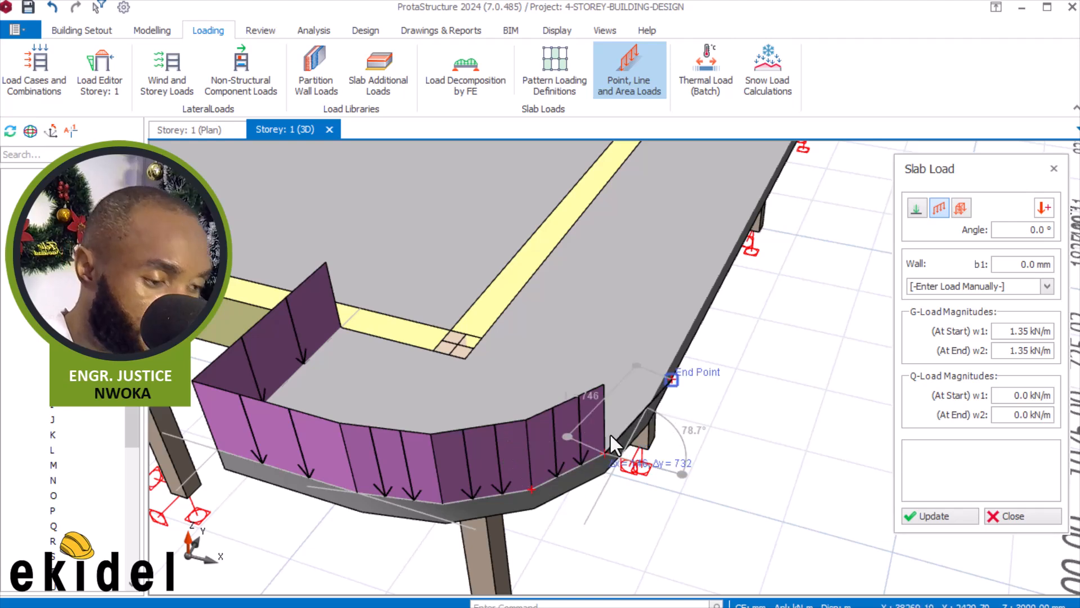
Place 1.35 kN/m line loads along the curve's last 468 mm segment and the terrace slab's 4300 mm straight outer edge
{"action": "middle_click_drag", "start_coordinate": [589, 424], "coordinate": [555, 414]}
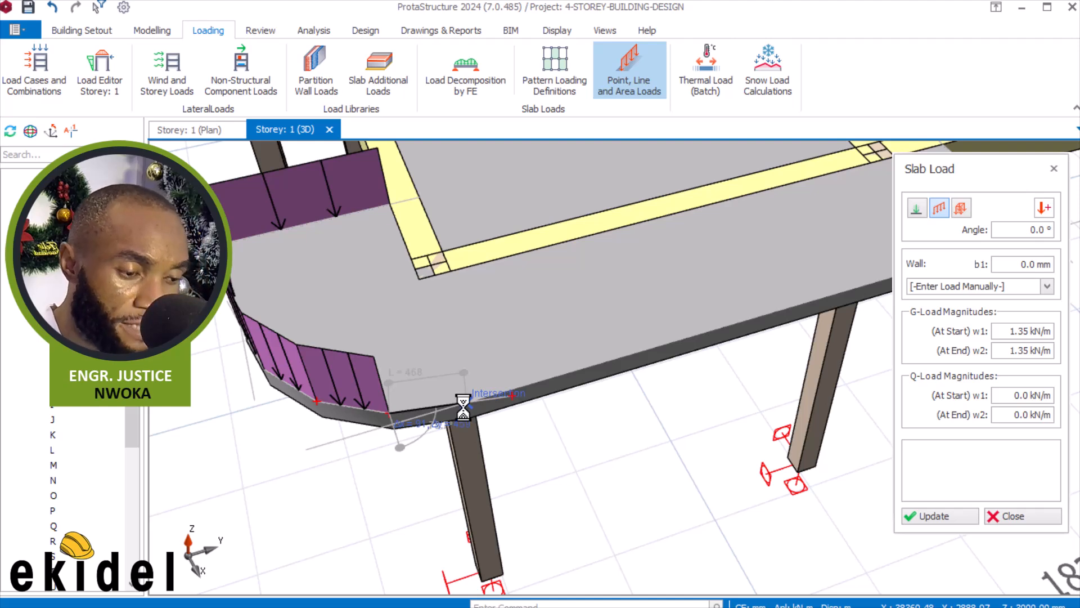
{"action": "left_click", "coordinate": [464, 405]}
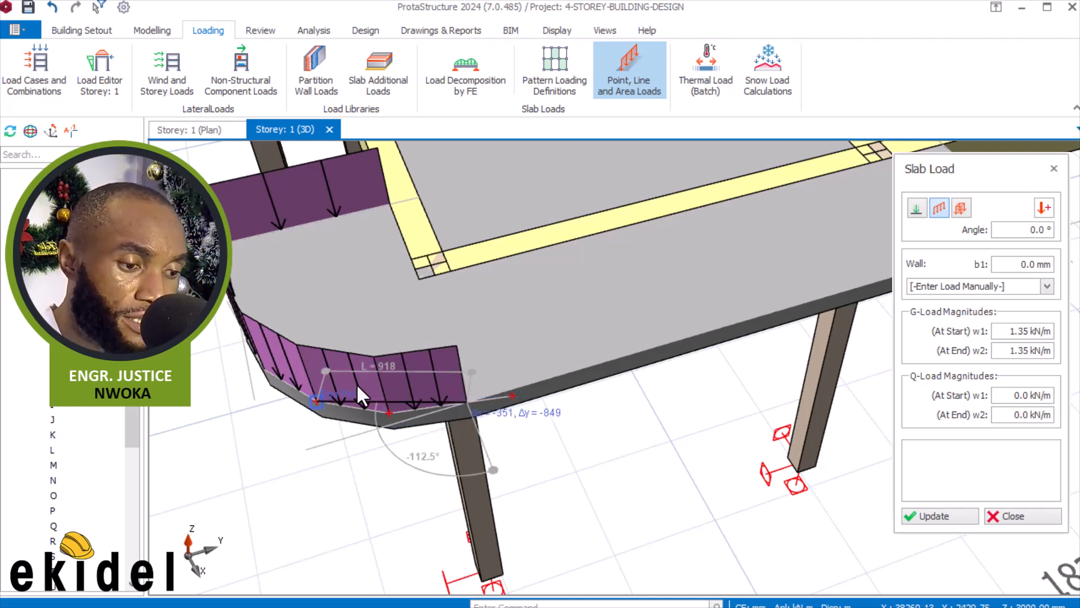
{"action": "scroll", "coordinate": [273, 403], "scroll_direction": "down", "scroll_amount": 2}
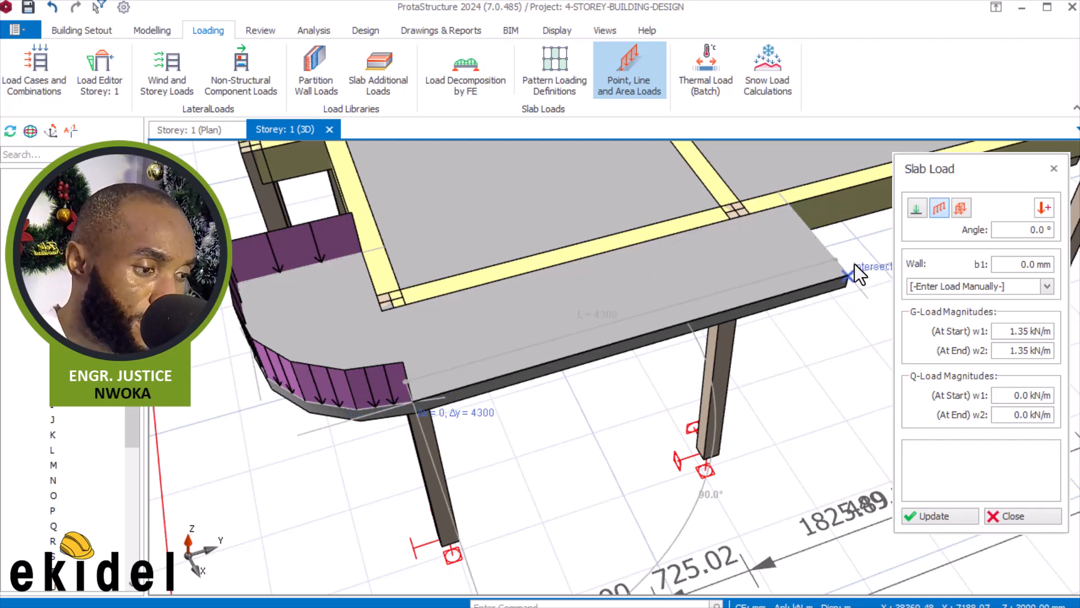
{"action": "left_click", "coordinate": [856, 264]}
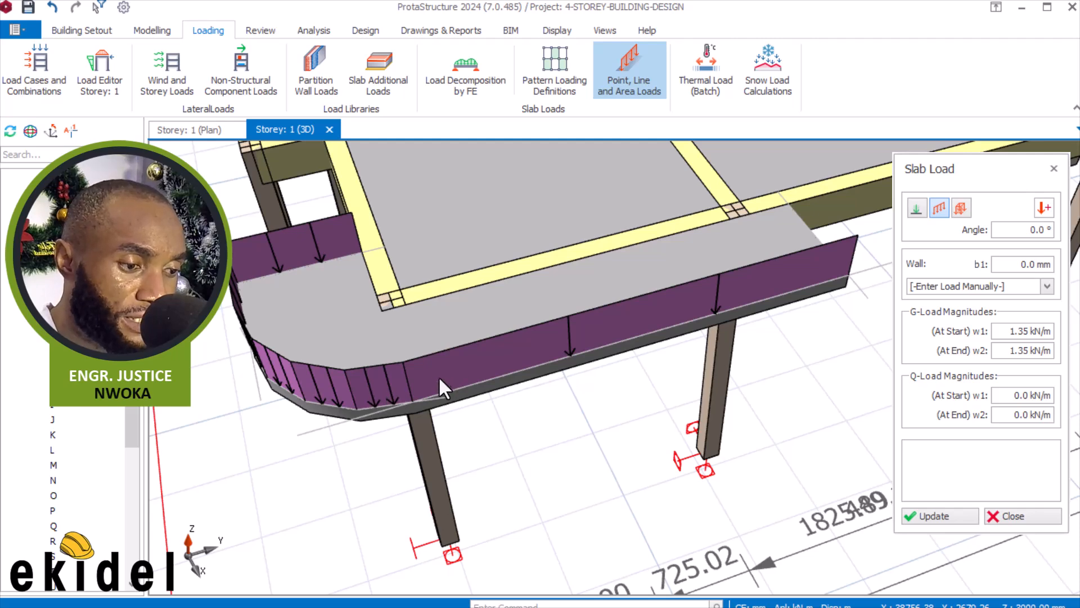
Place the 1.35 kN/m line load along this terrace slab's remaining 1201 mm end edge, from the outer corner to the beam
{"action": "middle_click_drag", "start_coordinate": [405, 372], "coordinate": [562, 338], "text": "shift"}
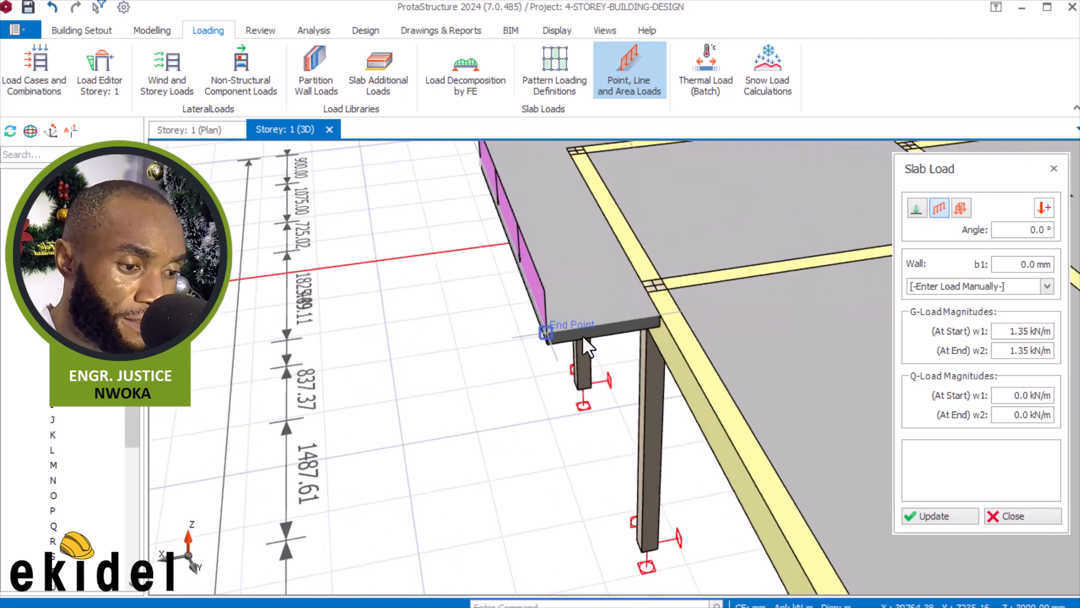
{"action": "scroll", "coordinate": [583, 333], "scroll_direction": "up", "scroll_amount": 4}
{"action": "scroll", "coordinate": [584, 337], "scroll_direction": "up", "scroll_amount": 2}
{"action": "left_click", "coordinate": [390, 335]}
{"action": "scroll", "coordinate": [377, 334], "scroll_direction": "down", "scroll_amount": 3}
{"action": "scroll", "coordinate": [452, 311], "scroll_direction": "up", "scroll_amount": 4}
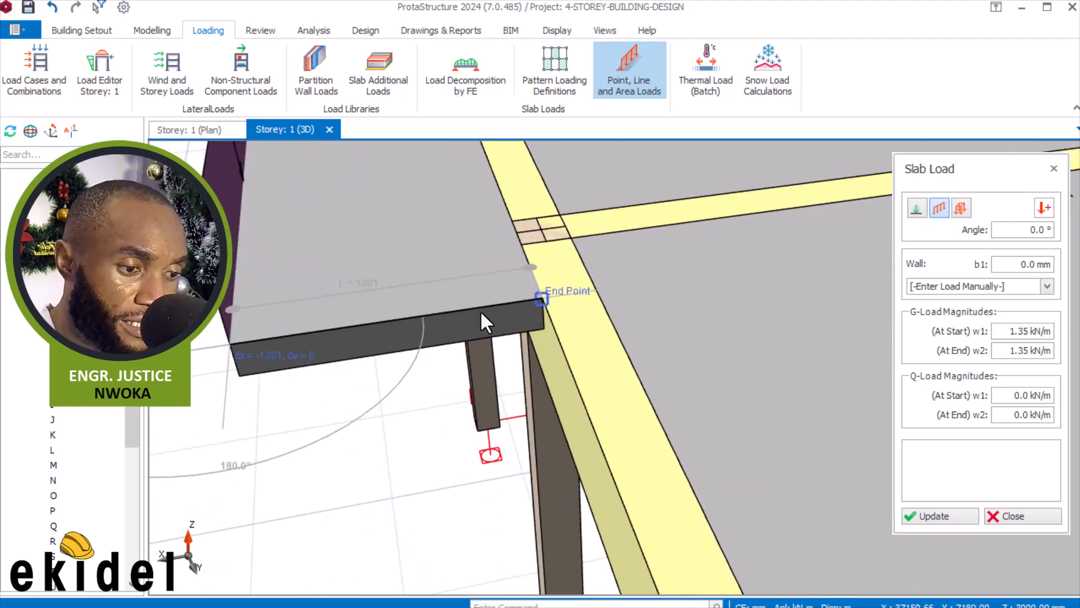
{"action": "left_click", "coordinate": [386, 315]}
{"action": "scroll", "coordinate": [417, 360], "scroll_direction": "down", "scroll_amount": 1}
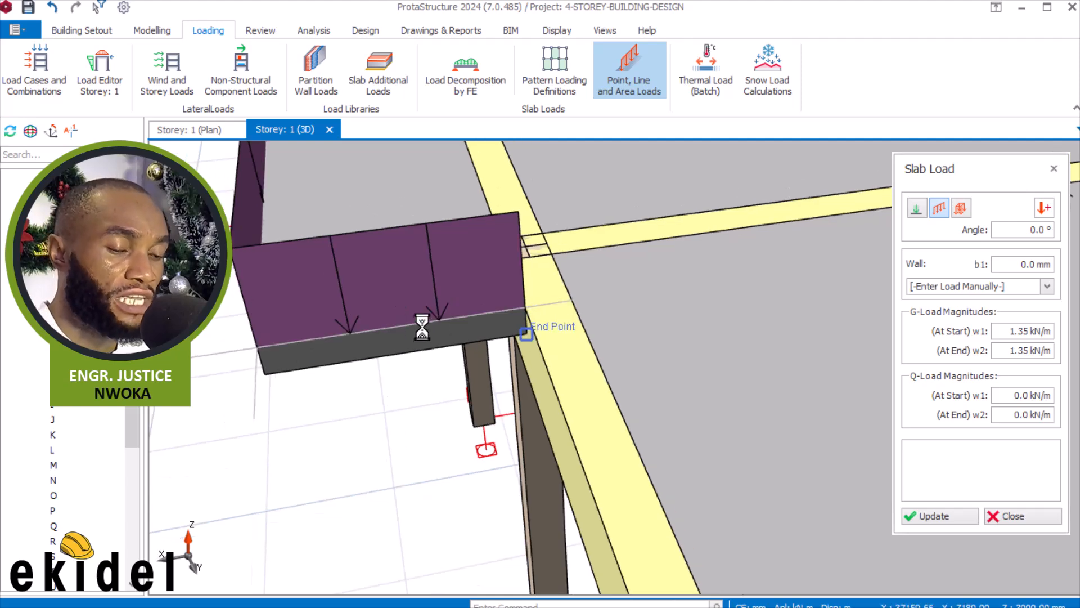
Place the 1.35 kN/m line load along the short end edge beside the beam on the remaining unloaded curved terrace slab
{"action": "scroll", "coordinate": [420, 321], "scroll_direction": "down", "scroll_amount": 5}
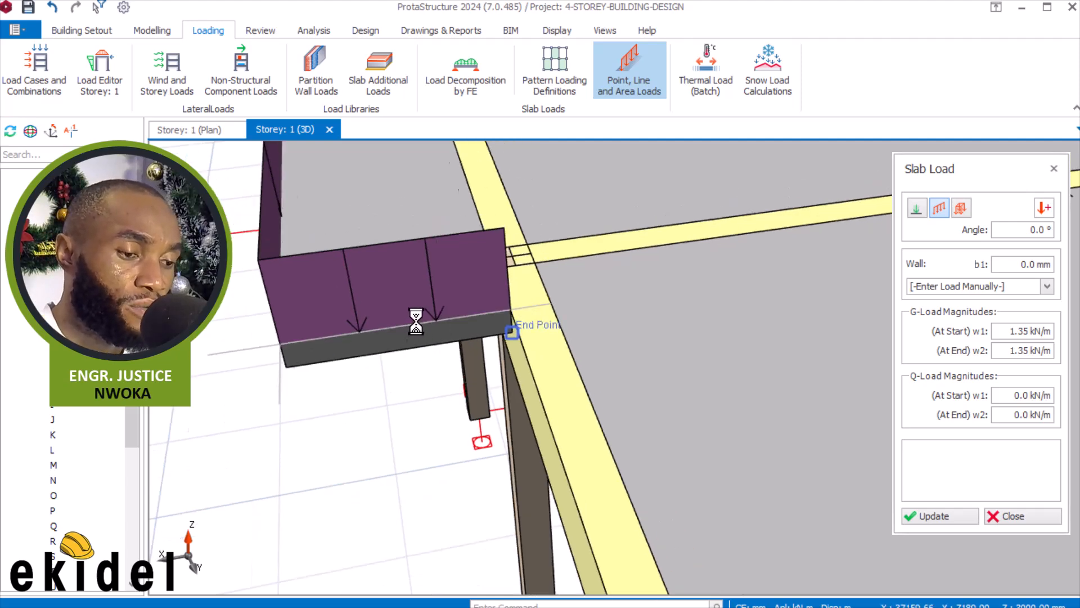
{"action": "scroll", "coordinate": [458, 431], "scroll_direction": "up", "scroll_amount": 5}
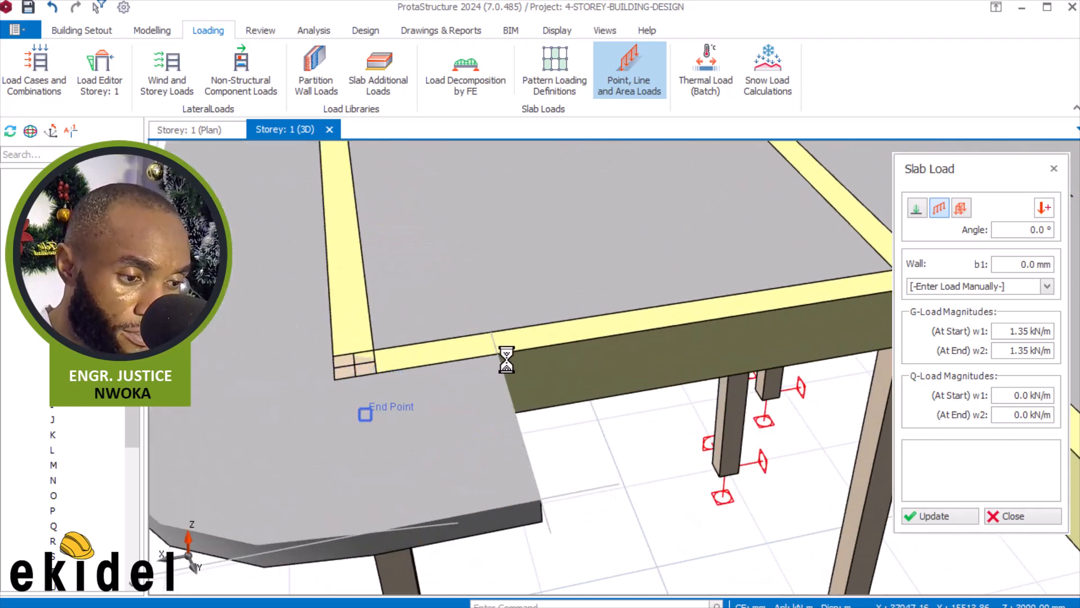
{"action": "scroll", "coordinate": [506, 366], "scroll_direction": "down", "scroll_amount": 3}
{"action": "mouse_move", "coordinate": [507, 368]}
{"action": "middle_mouse_down"}
{"action": "mouse_move", "coordinate": [487, 345]}
{"action": "mouse_move", "coordinate": [456, 352]}
{"action": "middle_mouse_up"}
{"action": "scroll", "coordinate": [454, 315], "scroll_direction": "up", "scroll_amount": 2}
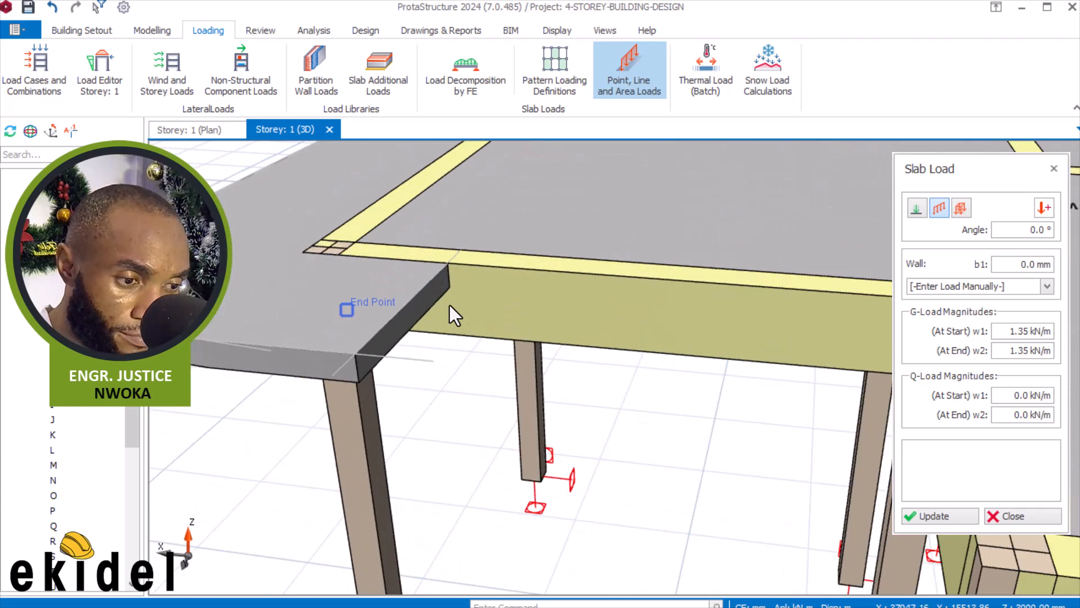
{"action": "left_click", "coordinate": [445, 264]}
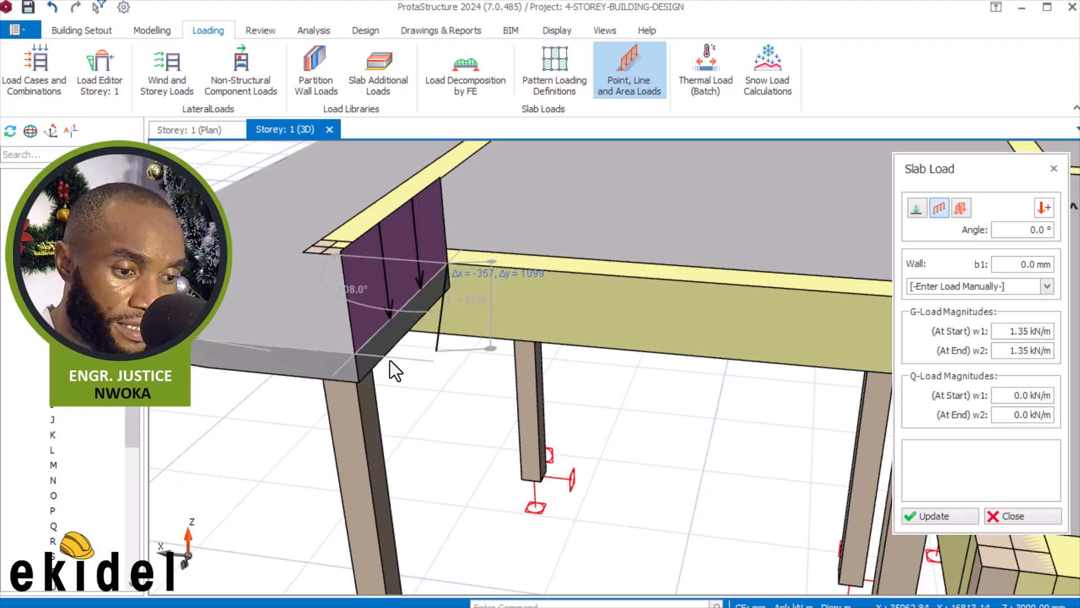
{"action": "scroll", "coordinate": [530, 352], "scroll_direction": "down", "scroll_amount": 1}
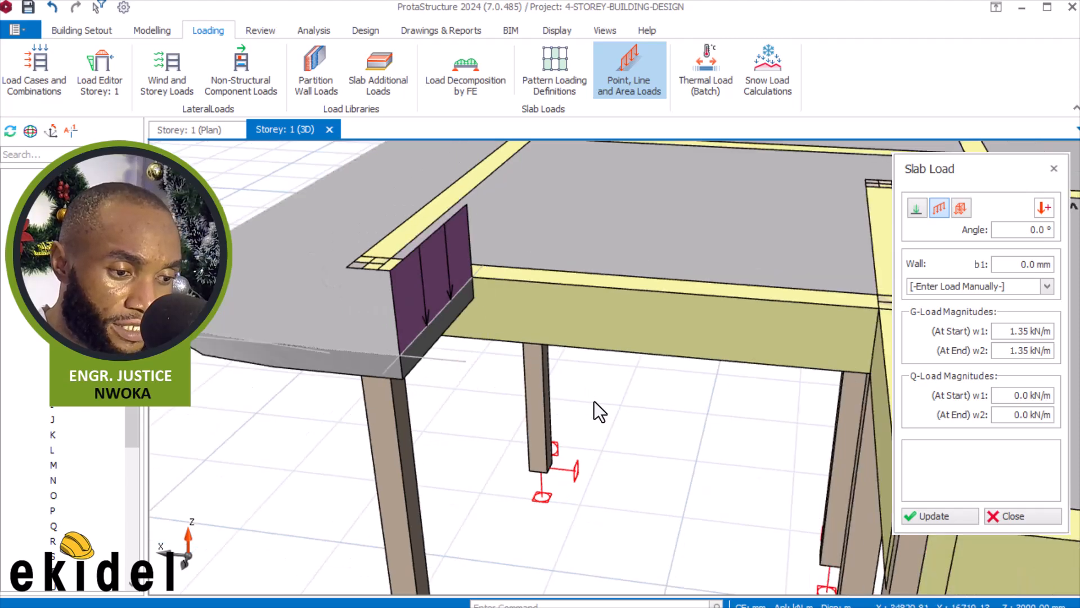
{"action": "middle_click_drag", "start_coordinate": [601, 423], "coordinate": [627, 367]}
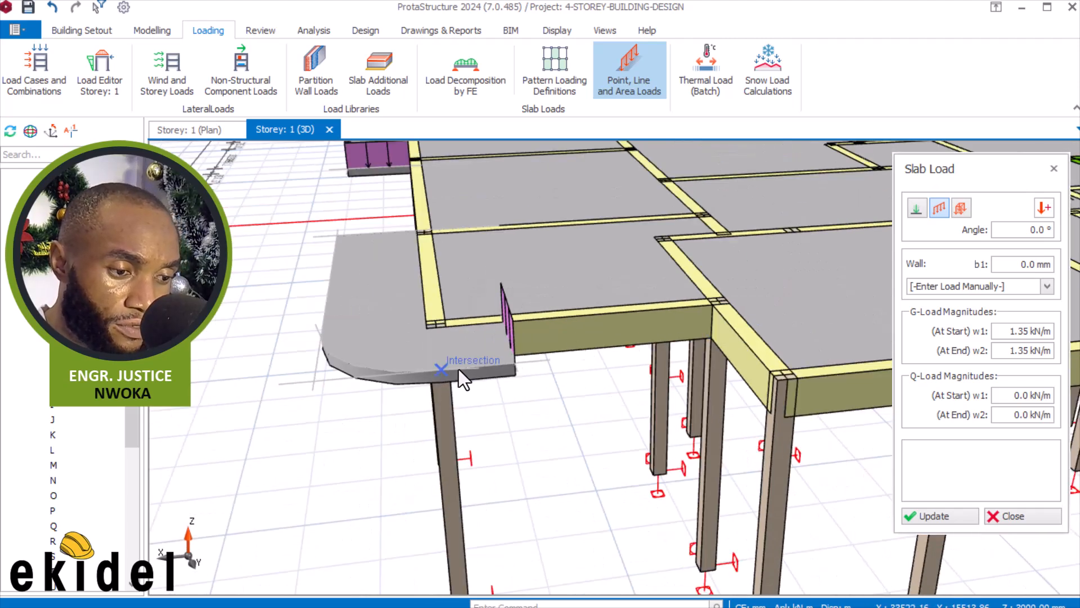
Place the 1.35 kN/m line load along the terrace slab's 787 mm outer edge, from the loaded end edge's corner to the curve
{"action": "middle_click_drag", "start_coordinate": [458, 369], "coordinate": [534, 347]}
{"action": "scroll", "coordinate": [535, 346], "scroll_direction": "up", "scroll_amount": 3}
{"action": "middle_click_drag", "start_coordinate": [608, 337], "coordinate": [667, 394]}
{"action": "scroll", "coordinate": [675, 402], "scroll_direction": "up", "scroll_amount": 2}
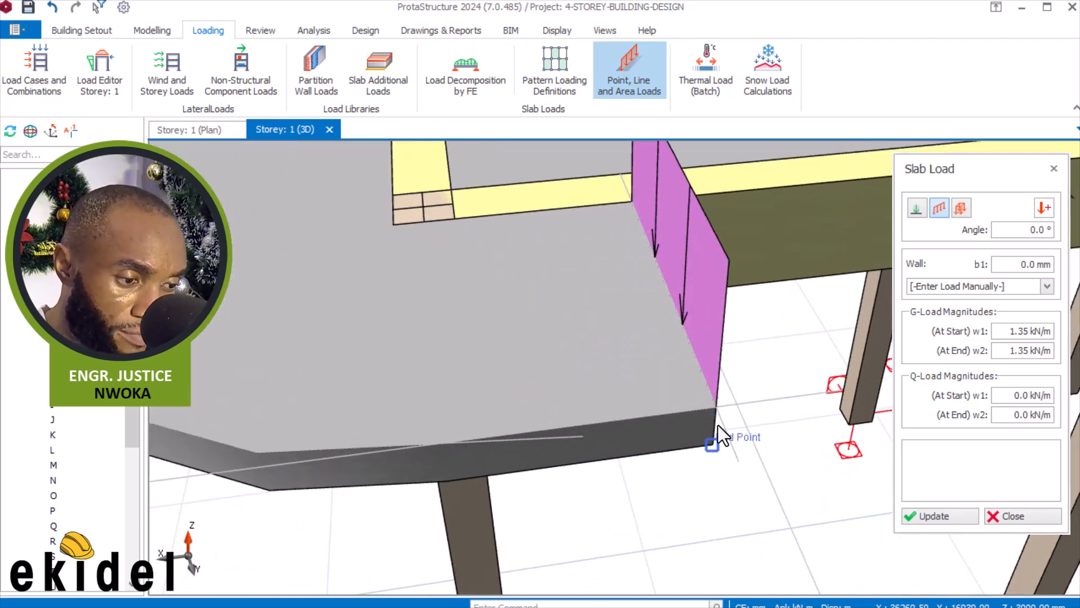
{"action": "left_click", "coordinate": [714, 412]}
{"action": "scroll", "coordinate": [451, 417], "scroll_direction": "up", "scroll_amount": 2}
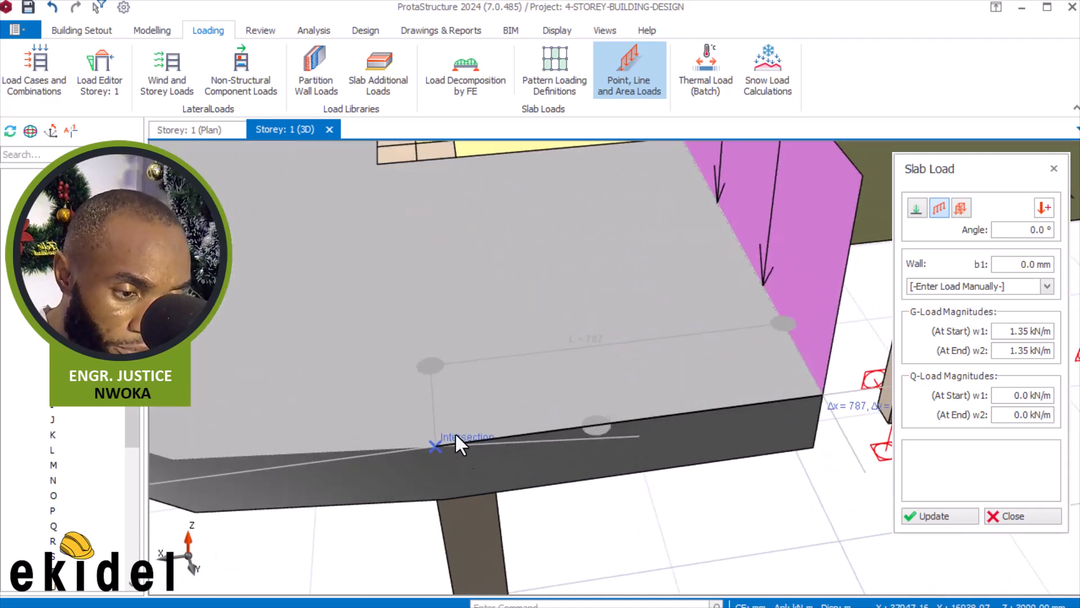
{"action": "scroll", "coordinate": [474, 451], "scroll_direction": "up", "scroll_amount": 1}
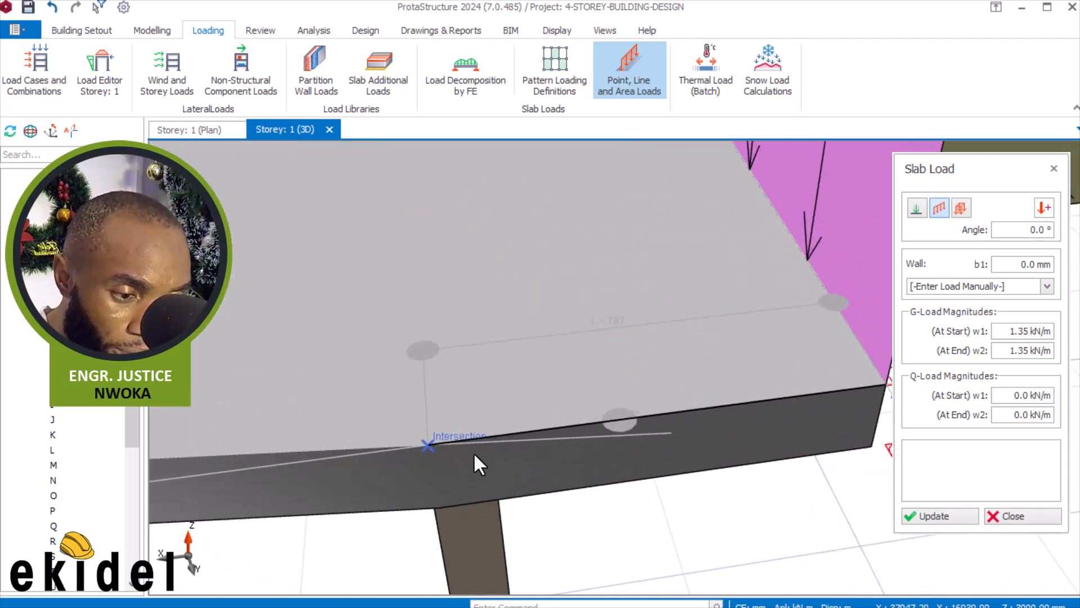
{"action": "left_click", "coordinate": [430, 447]}
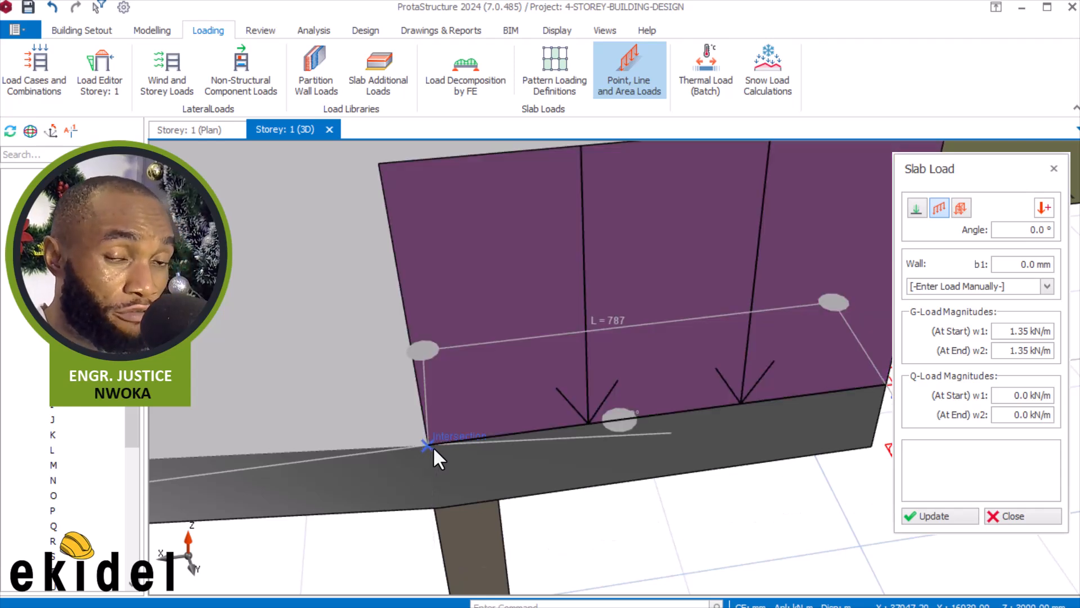
{"action": "scroll", "coordinate": [514, 404], "scroll_direction": "down", "scroll_amount": 1}
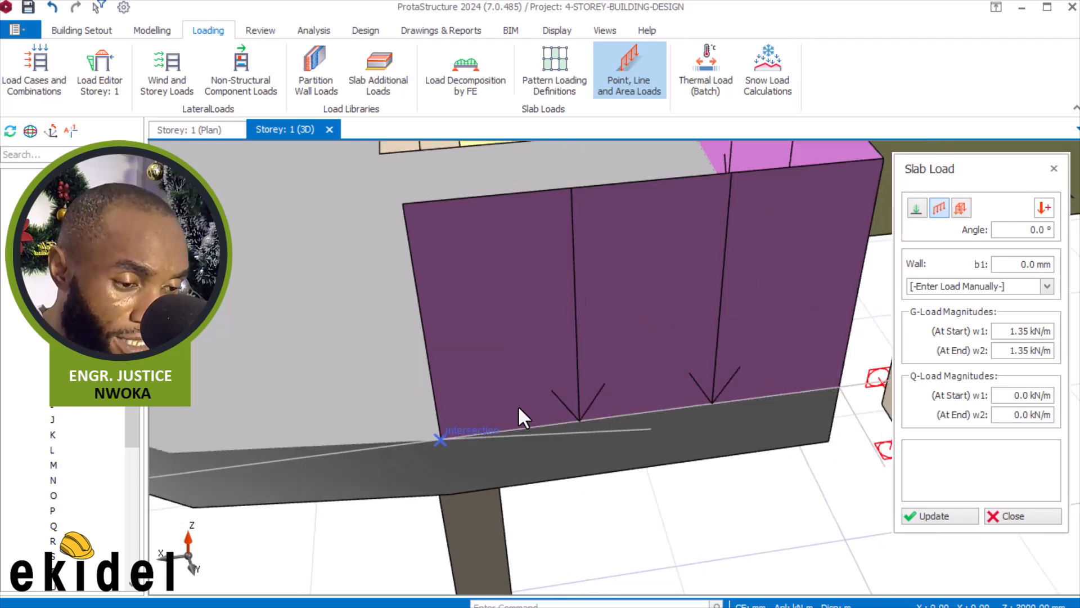
Place the 1.35 kN/m line load along the curve's first 496 mm segment, continuing from the 787 mm edge
{"action": "left_click", "coordinate": [441, 443]}
{"action": "scroll", "coordinate": [597, 373], "scroll_direction": "down", "scroll_amount": 3}
{"action": "scroll", "coordinate": [325, 419], "scroll_direction": "up", "scroll_amount": 3}
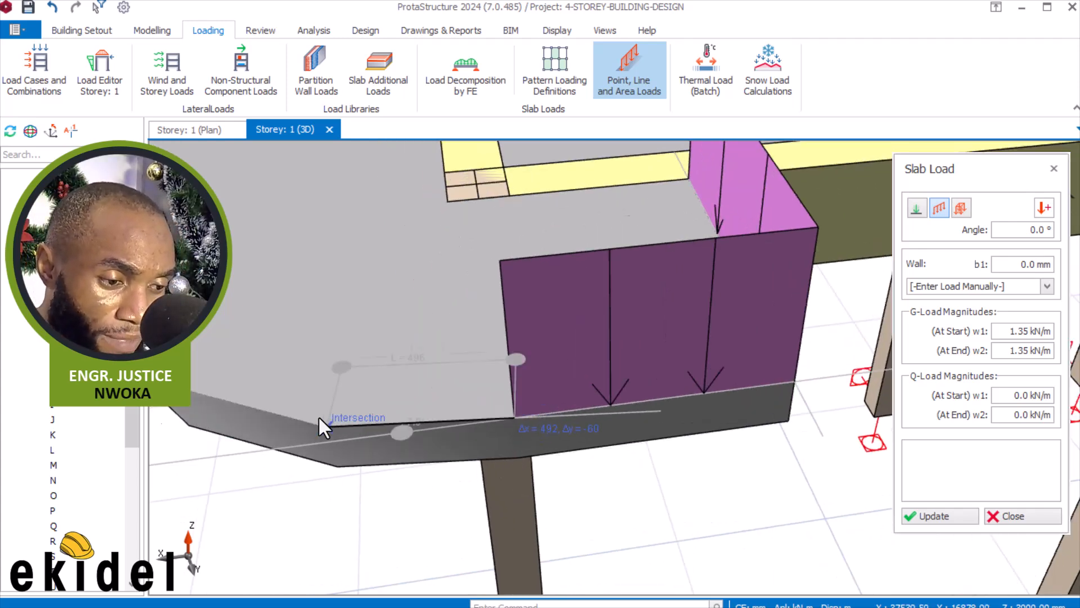
{"action": "left_click", "coordinate": [371, 409]}
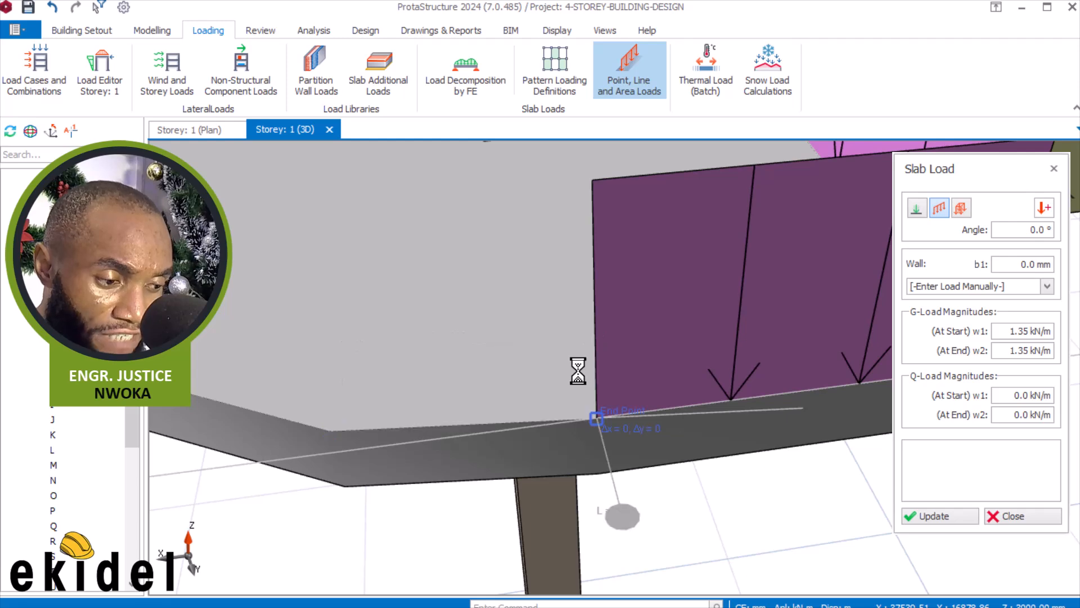
{"action": "scroll", "coordinate": [434, 386], "scroll_direction": "down", "scroll_amount": 3}
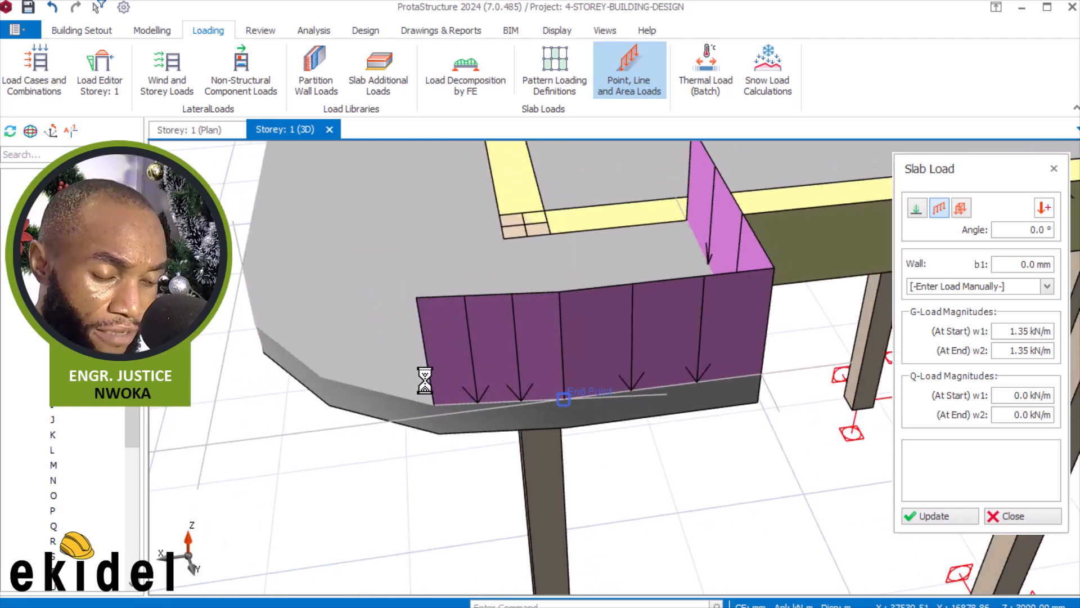
Place 1.35 kN/m line loads along the second and third 496 mm segments of the terrace slab's curved edge
{"action": "middle_click_drag", "start_coordinate": [497, 378], "coordinate": [507, 377]}
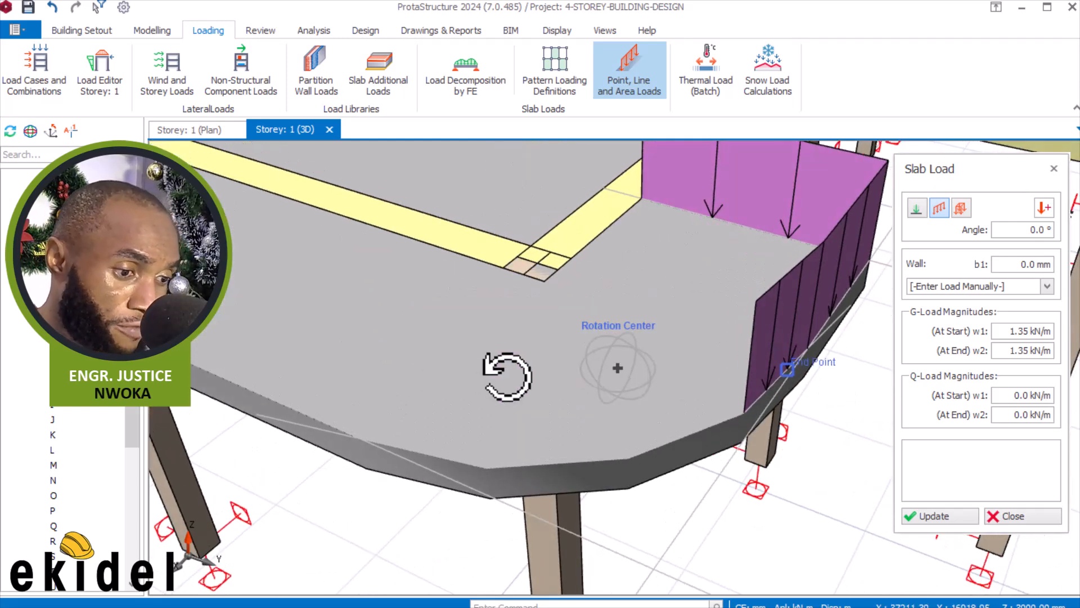
{"action": "scroll", "coordinate": [746, 411], "scroll_direction": "up", "scroll_amount": 2}
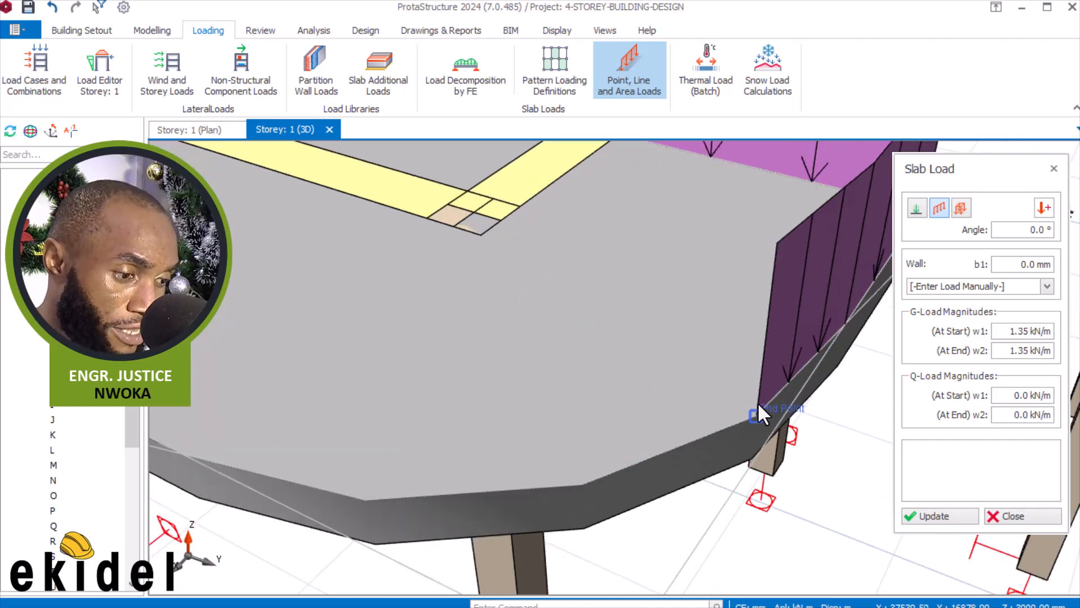
{"action": "left_click", "coordinate": [757, 405]}
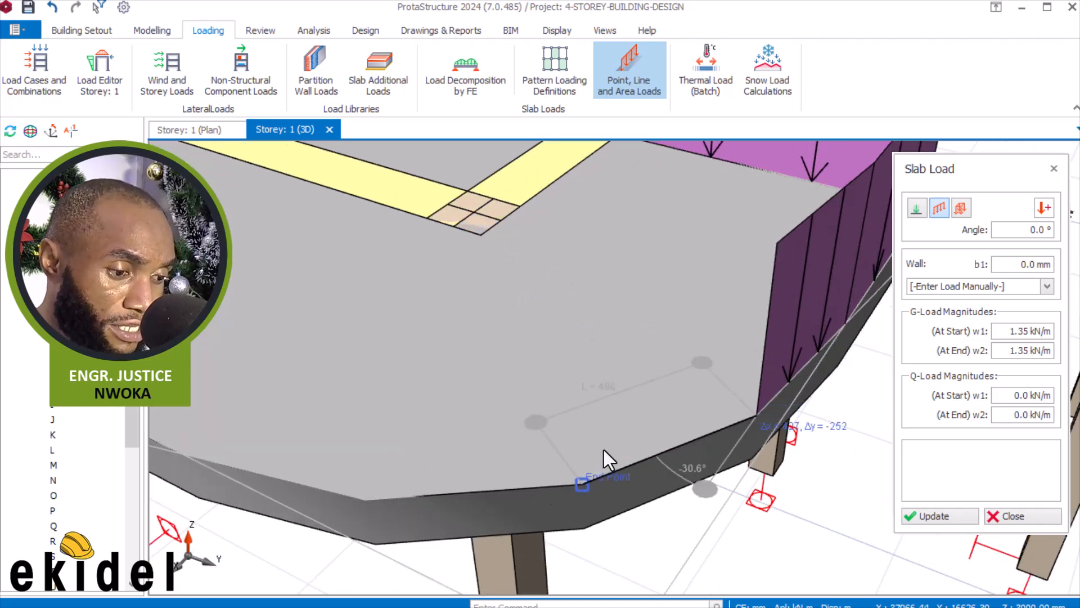
{"action": "left_click", "coordinate": [604, 449]}
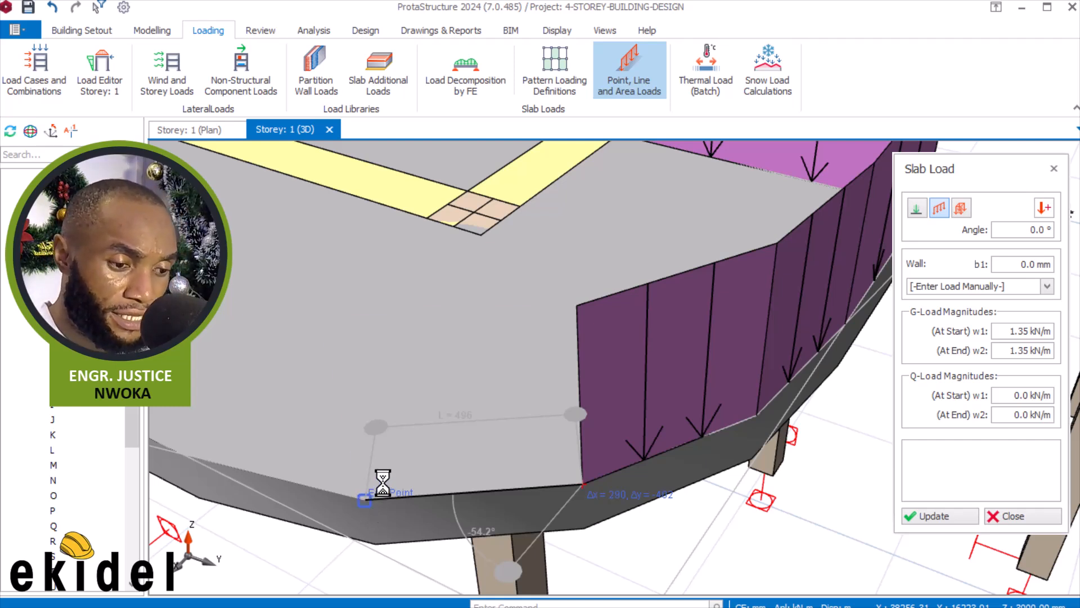
{"action": "left_click", "coordinate": [370, 498]}
{"action": "scroll", "coordinate": [489, 429], "scroll_direction": "down", "scroll_amount": 2}
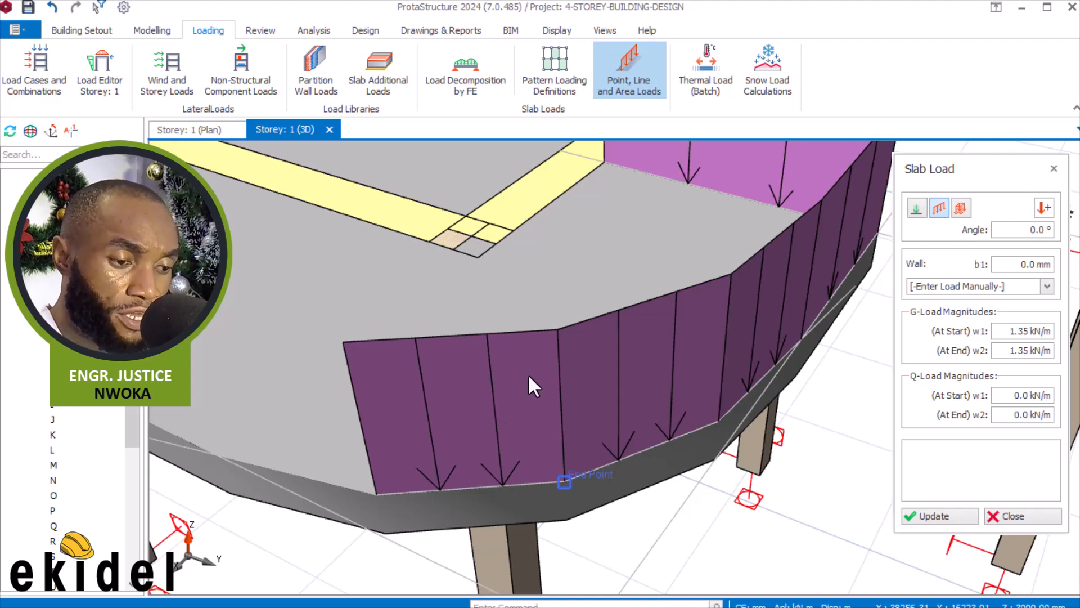
Place the 1.35 kN/m line load along the curve's last segment, ending where the long straight outer edge begins
{"action": "scroll", "coordinate": [529, 375], "scroll_direction": "down", "scroll_amount": 1}
{"action": "scroll", "coordinate": [439, 404], "scroll_direction": "down", "scroll_amount": 3}
{"action": "middle_click_drag", "start_coordinate": [439, 404], "coordinate": [731, 394]}
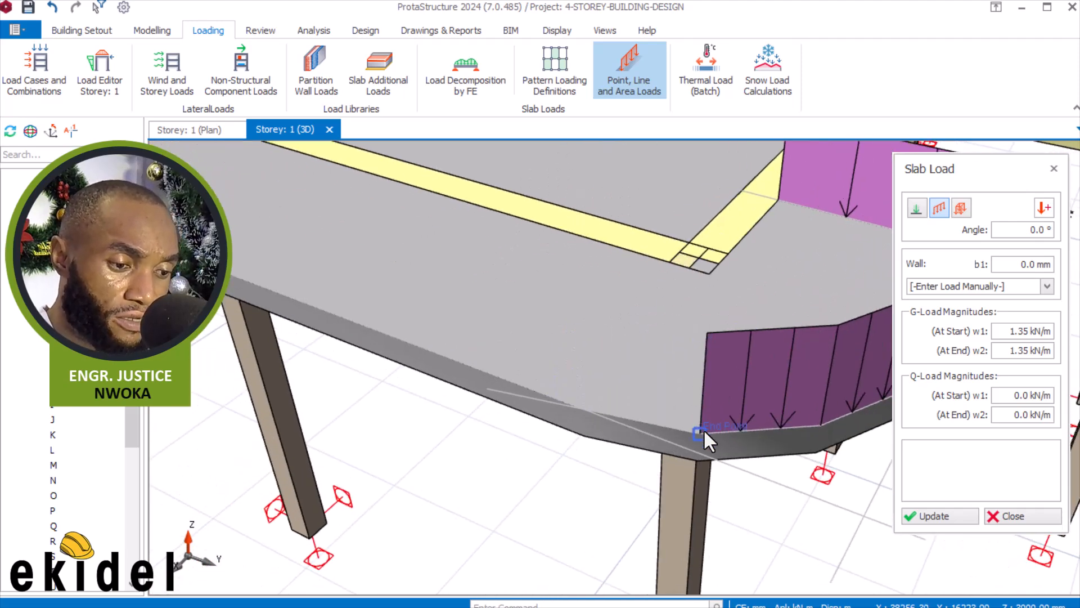
{"action": "scroll", "coordinate": [701, 427], "scroll_direction": "up", "scroll_amount": 2}
{"action": "left_click", "coordinate": [700, 427]}
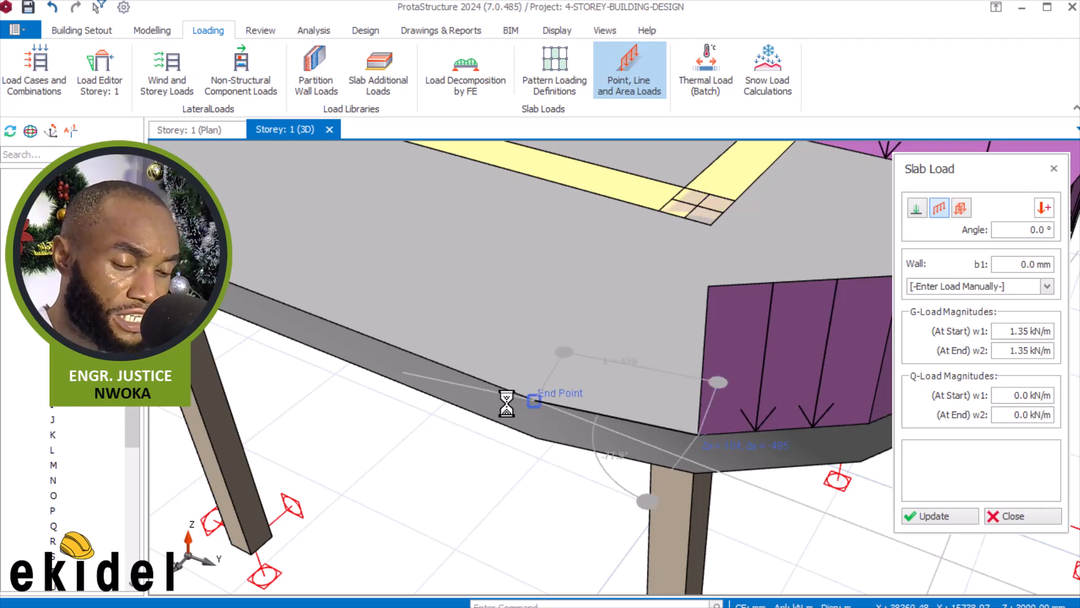
{"action": "left_click", "coordinate": [533, 401]}
{"action": "scroll", "coordinate": [574, 396], "scroll_direction": "down", "scroll_amount": 1}
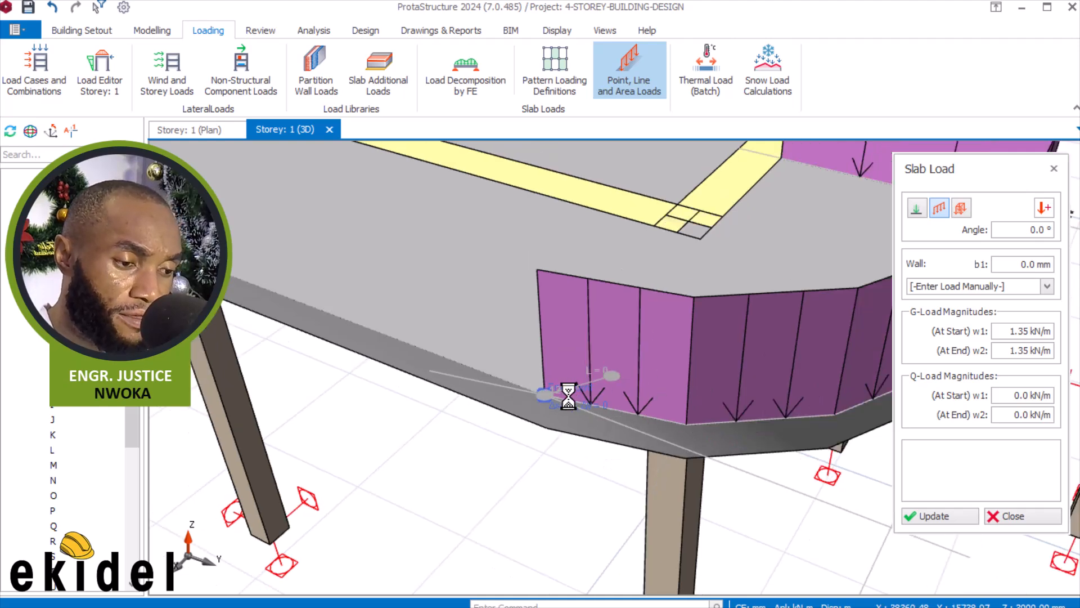
Place 1.35 kN/m line loads along the slab's 4060 mm straight outer edge and its 1201 mm end edge, and end the slab load command
{"action": "scroll", "coordinate": [574, 396], "scroll_direction": "down", "scroll_amount": 2}
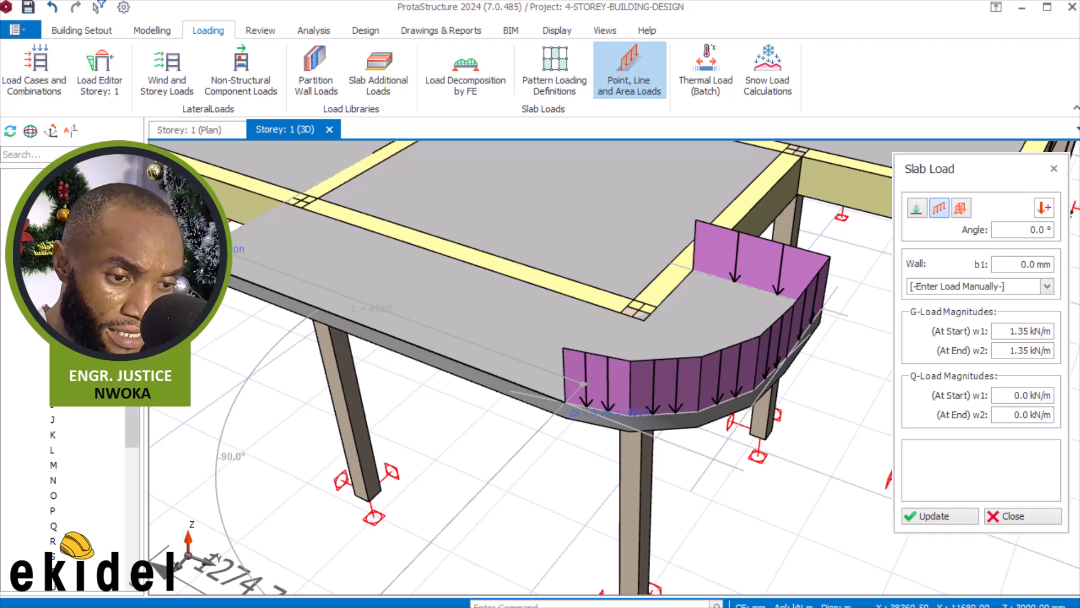
{"action": "left_click", "coordinate": [183, 257]}
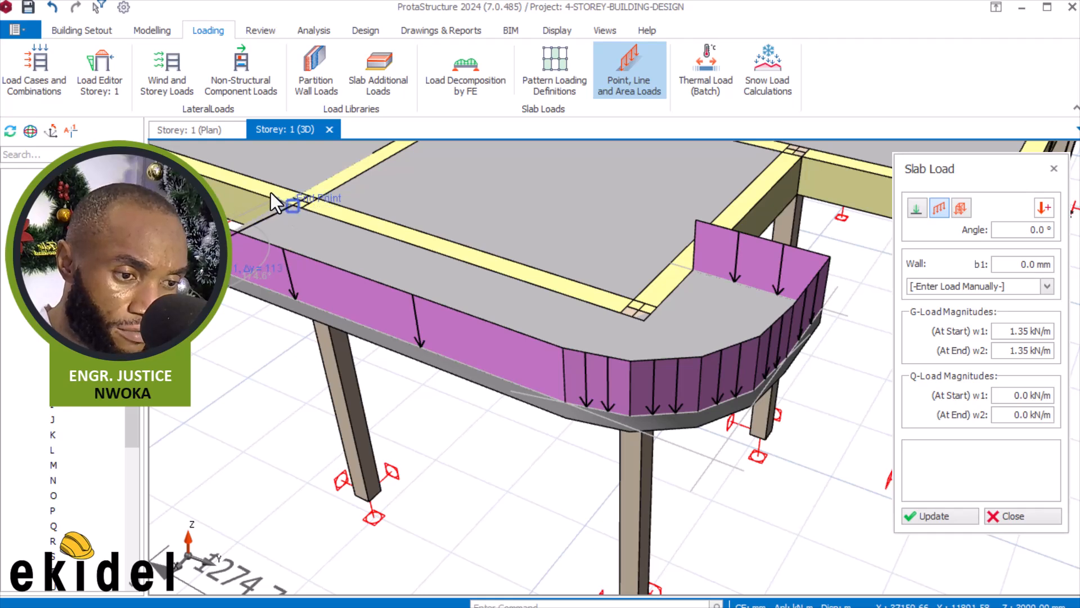
{"action": "scroll", "coordinate": [275, 194], "scroll_direction": "up", "scroll_amount": 4}
{"action": "scroll", "coordinate": [300, 227], "scroll_direction": "up", "scroll_amount": 2}
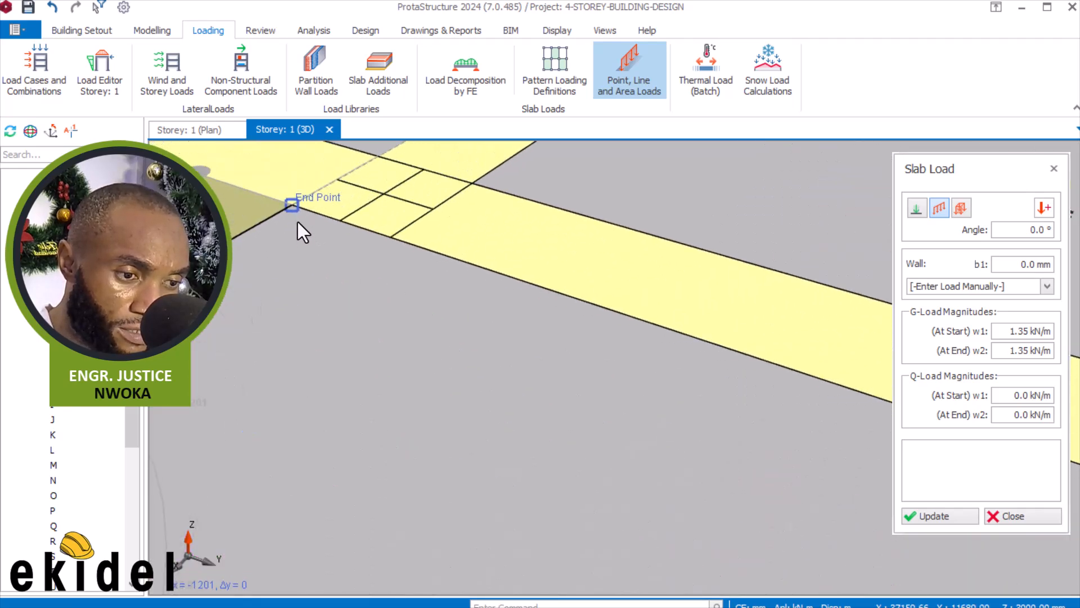
{"action": "scroll", "coordinate": [299, 221], "scroll_direction": "down", "scroll_amount": 3}
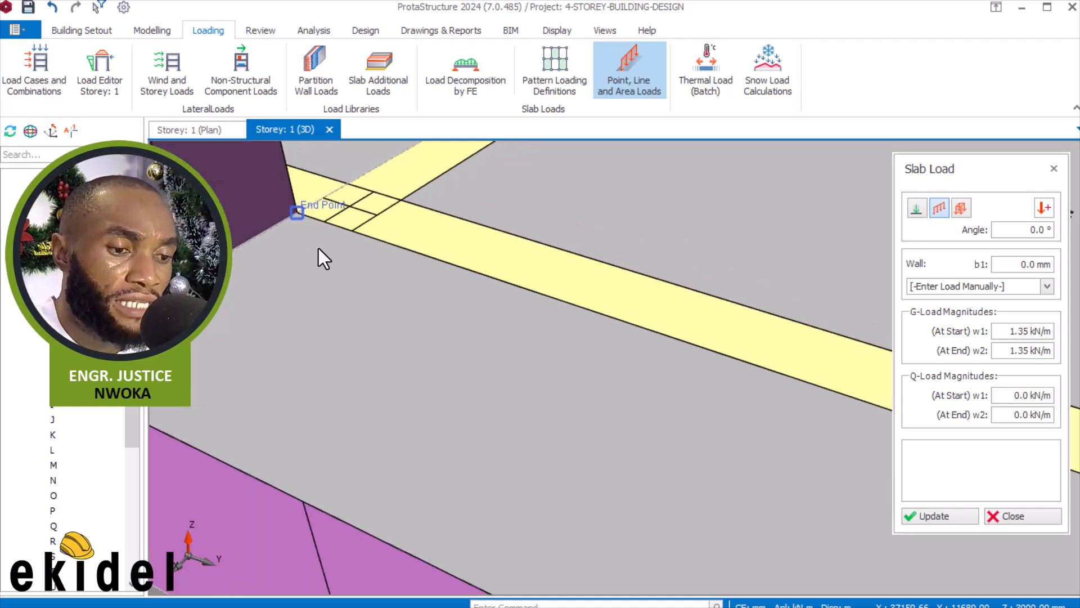
{"action": "scroll", "coordinate": [319, 248], "scroll_direction": "down", "scroll_amount": 3}
{"action": "scroll", "coordinate": [319, 249], "scroll_direction": "down", "scroll_amount": 5}
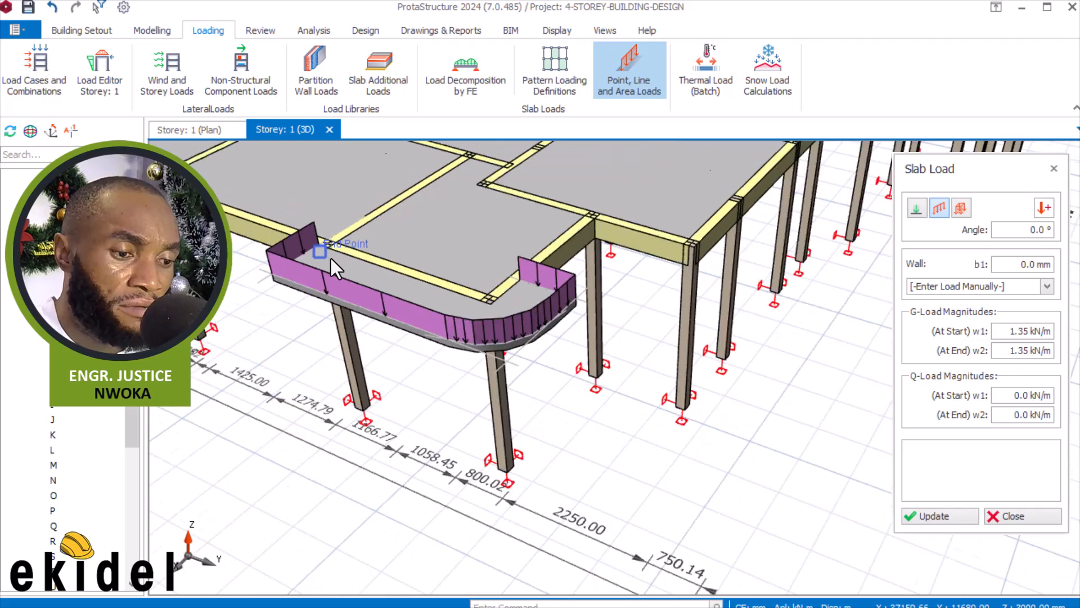
{"action": "scroll", "coordinate": [470, 321], "scroll_direction": "down", "scroll_amount": 2}
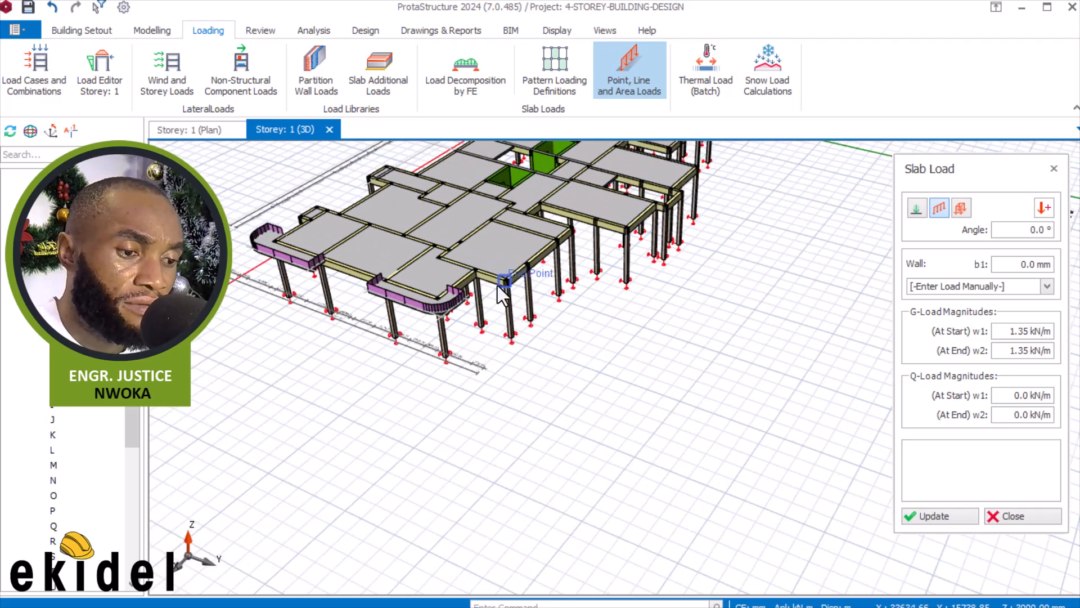
{"action": "scroll", "coordinate": [542, 435], "scroll_direction": "down", "scroll_amount": 2}
{"action": "key", "text": "Escape"}
Examine the line loads on the curved terrace slabs and the building's front side in the 3D view
{"action": "scroll", "coordinate": [535, 381], "scroll_direction": "up", "scroll_amount": 3}
{"action": "mouse_move", "coordinate": [535, 381]}
{"action": "middle_mouse_down"}
{"action": "mouse_move", "coordinate": [539, 369]}
{"action": "mouse_move", "coordinate": [632, 330]}
{"action": "mouse_move", "coordinate": [689, 313]}
{"action": "mouse_move", "coordinate": [717, 338]}
{"action": "mouse_move", "coordinate": [698, 349]}
{"action": "mouse_move", "coordinate": [783, 303]}
{"action": "middle_mouse_up"}
{"action": "scroll", "coordinate": [428, 286], "scroll_direction": "up", "scroll_amount": 4}
{"action": "mouse_move", "coordinate": [465, 318]}
{"action": "middle_mouse_down"}
{"action": "mouse_move", "coordinate": [484, 392]}
{"action": "mouse_move", "coordinate": [495, 362]}
{"action": "mouse_move", "coordinate": [446, 270]}
{"action": "mouse_move", "coordinate": [494, 332]}
{"action": "mouse_move", "coordinate": [489, 343]}
{"action": "middle_mouse_up"}
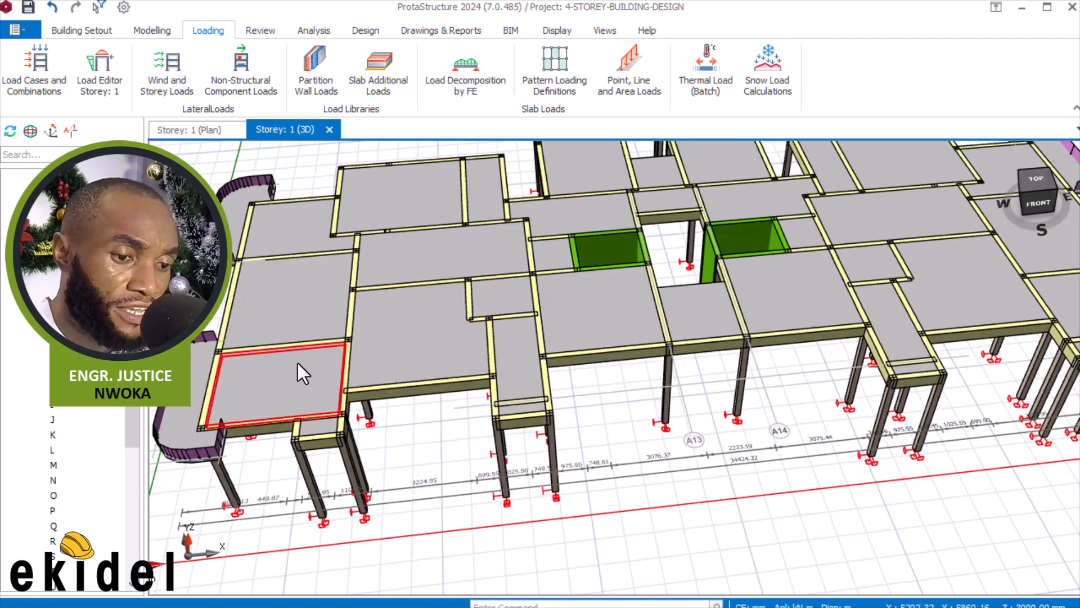
{"action": "middle_click_drag", "start_coordinate": [291, 363], "coordinate": [455, 313]}
{"action": "scroll", "coordinate": [438, 312], "scroll_direction": "up", "scroll_amount": 5}
{"action": "middle_click_drag", "start_coordinate": [369, 300], "coordinate": [350, 267]}
{"action": "scroll", "coordinate": [350, 267], "scroll_direction": "down", "scroll_amount": 5}
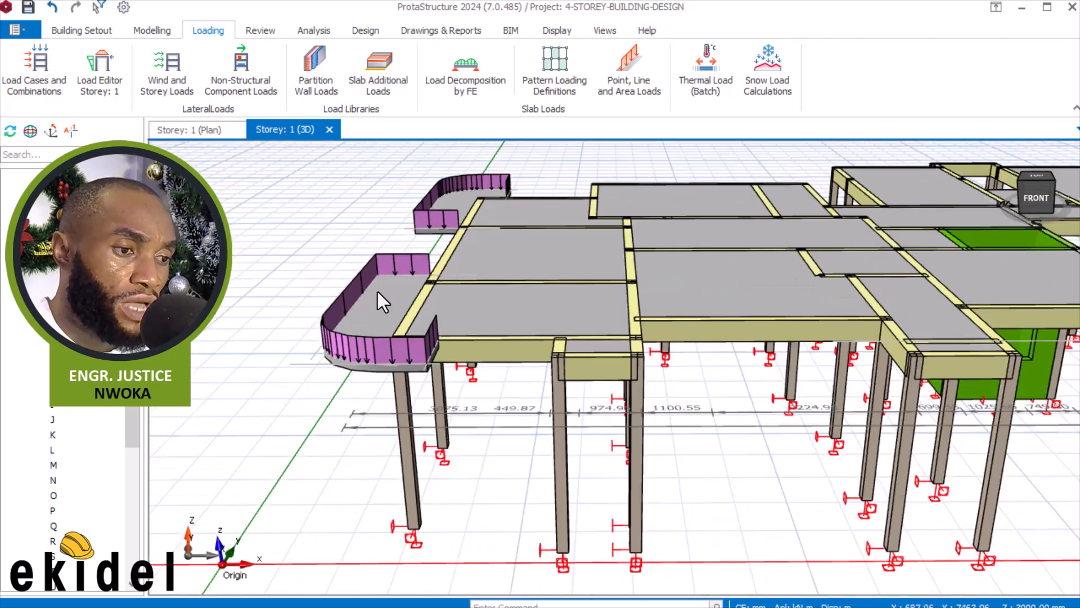
{"action": "scroll", "coordinate": [369, 288], "scroll_direction": "down", "scroll_amount": 2}
{"action": "middle_click_drag", "start_coordinate": [569, 357], "coordinate": [431, 331]}
{"action": "mouse_move", "coordinate": [494, 319]}
{"action": "middle_mouse_down"}
{"action": "mouse_move", "coordinate": [491, 352]}
{"action": "mouse_move", "coordinate": [447, 326]}
{"action": "middle_mouse_up"}
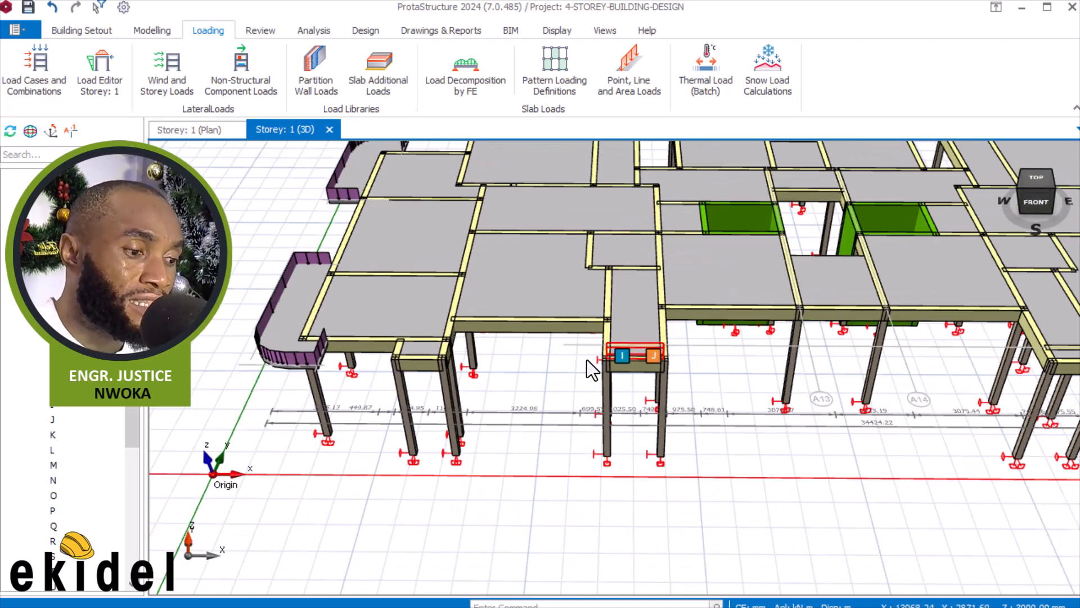
{"action": "middle_click_drag", "start_coordinate": [605, 354], "coordinate": [456, 375]}
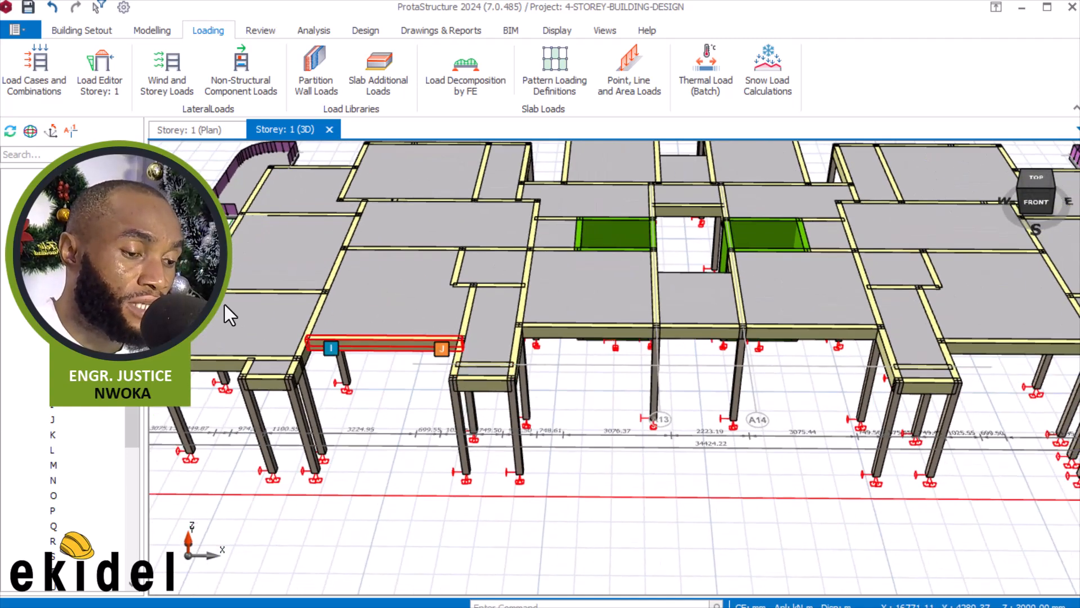
Switch to the Storey 1 plan and examine the curved terrace outlines along the front, including those beside beams 1B49 and 1B61
{"action": "left_click", "coordinate": [200, 131]}
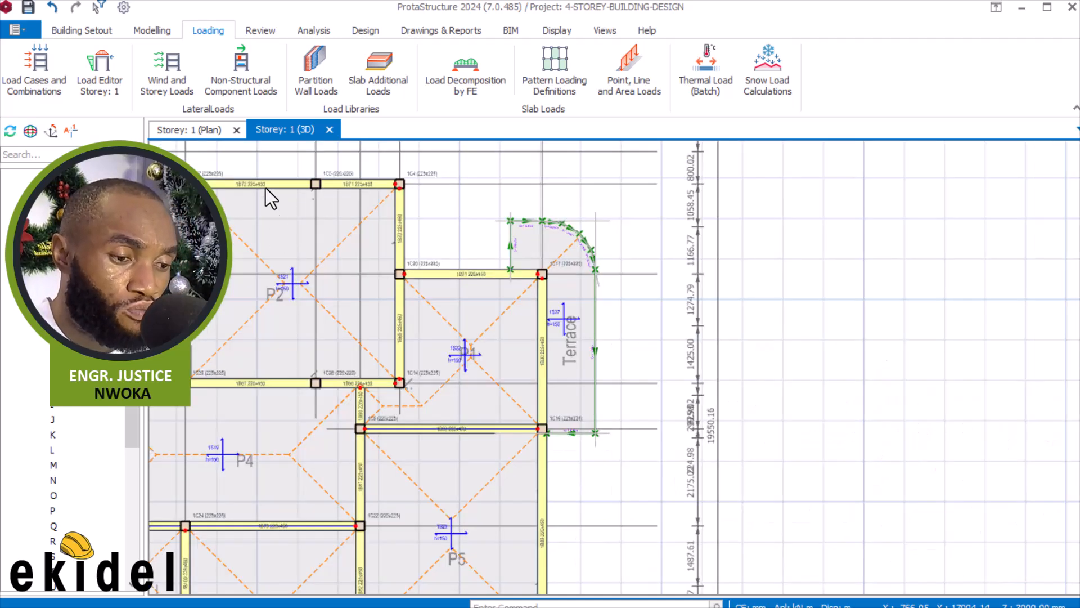
{"action": "scroll", "coordinate": [563, 283], "scroll_direction": "down", "scroll_amount": 3}
{"action": "middle_click_drag", "start_coordinate": [516, 269], "coordinate": [699, 222]}
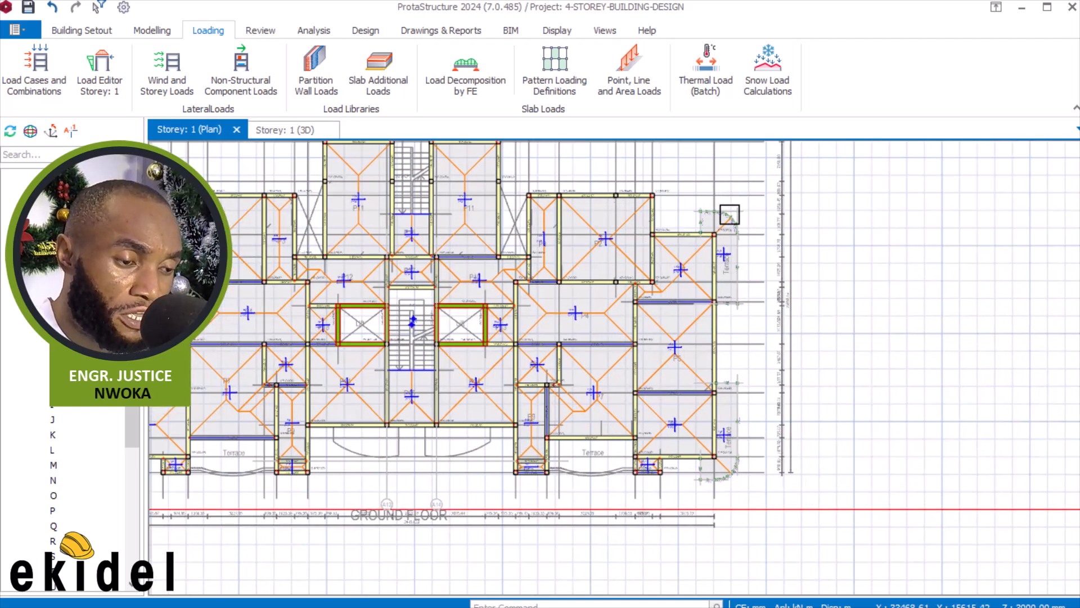
{"action": "scroll", "coordinate": [647, 414], "scroll_direction": "up", "scroll_amount": 4}
{"action": "middle_click_drag", "start_coordinate": [508, 474], "coordinate": [496, 316]}
{"action": "scroll", "coordinate": [368, 231], "scroll_direction": "up", "scroll_amount": 3}
{"action": "left_click", "coordinate": [368, 241]}
{"action": "key", "text": "Escape"}
{"action": "scroll", "coordinate": [409, 296], "scroll_direction": "up", "scroll_amount": 2}
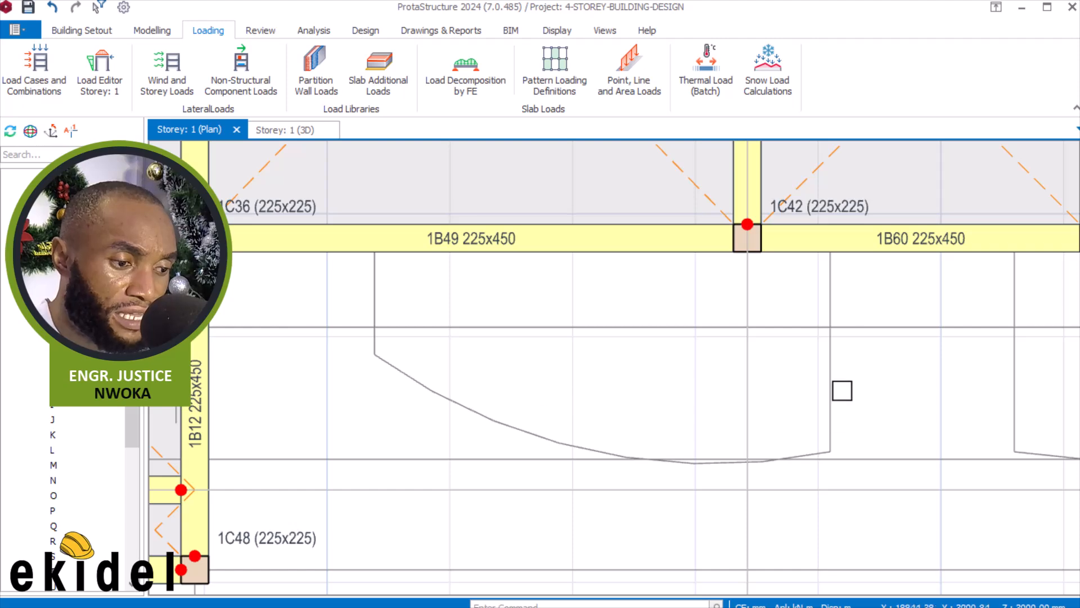
{"action": "scroll", "coordinate": [846, 253], "scroll_direction": "down", "scroll_amount": 3}
{"action": "middle_click_drag", "start_coordinate": [844, 304], "coordinate": [386, 328]}
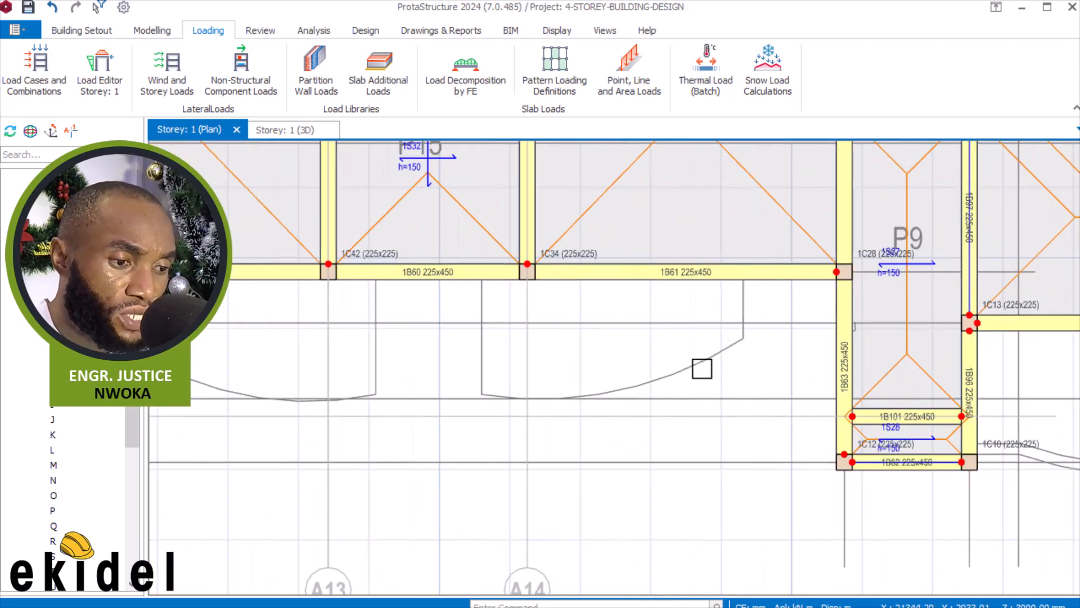
{"action": "scroll", "coordinate": [751, 294], "scroll_direction": "down", "scroll_amount": 5}
{"action": "middle_click_drag", "start_coordinate": [505, 362], "coordinate": [697, 364]}
{"action": "scroll", "coordinate": [468, 371], "scroll_direction": "up", "scroll_amount": 5}
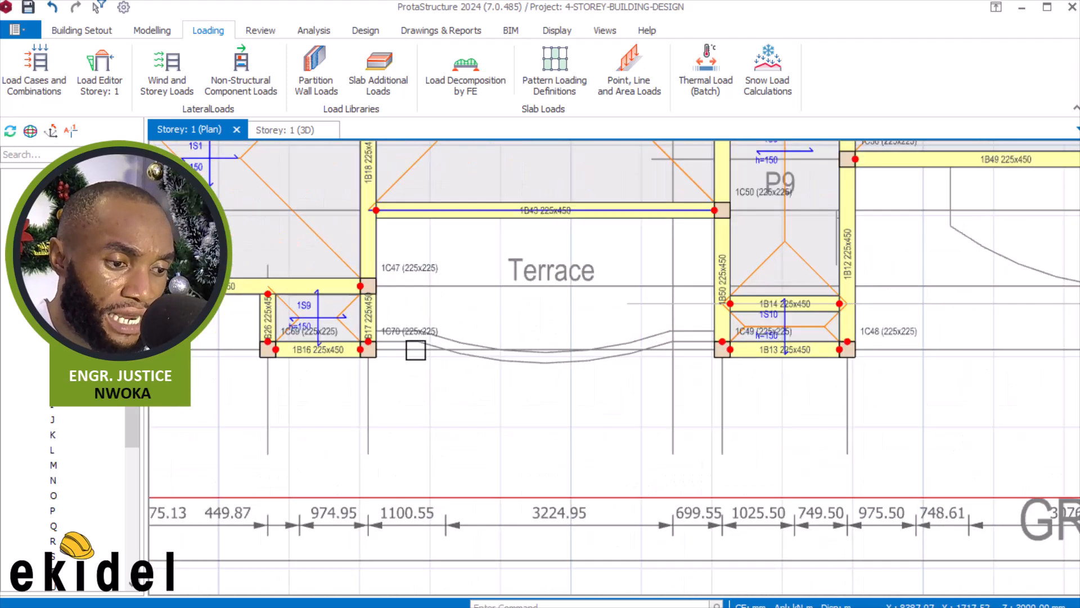
{"action": "scroll", "coordinate": [376, 372], "scroll_direction": "down", "scroll_amount": 3}
{"action": "middle_click_drag", "start_coordinate": [577, 338], "coordinate": [370, 364]}
{"action": "scroll", "coordinate": [603, 298], "scroll_direction": "up", "scroll_amount": 2}
{"action": "scroll", "coordinate": [602, 299], "scroll_direction": "up", "scroll_amount": 3}
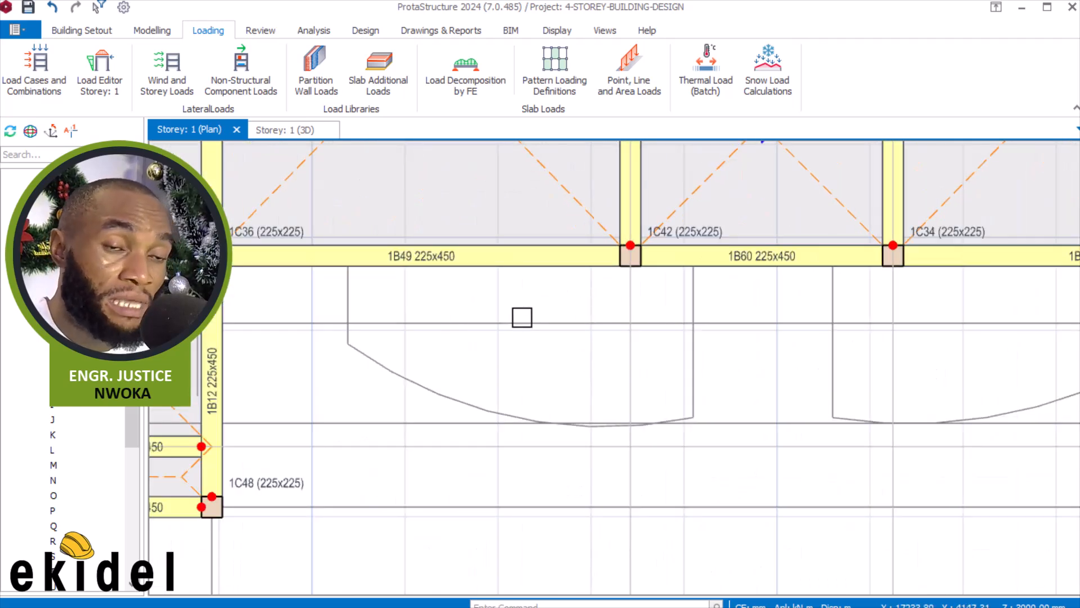
Insert a straight two-point axis about 835 mm long along the terrace outline's side edge below beam 1B49
{"action": "left_click", "coordinate": [158, 28]}
{"action": "left_click", "coordinate": [70, 66]}
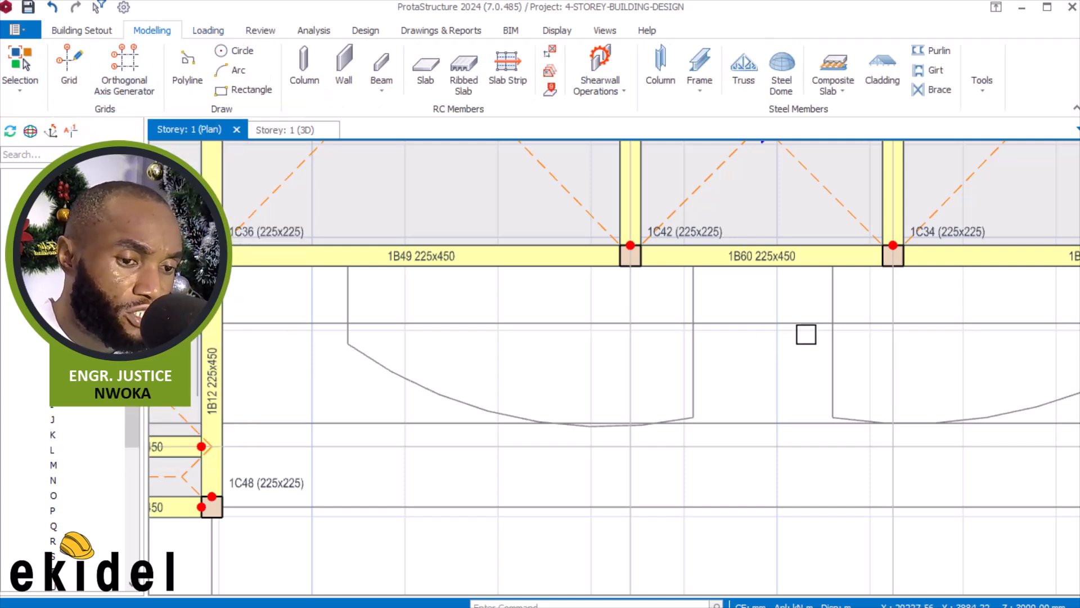
{"action": "left_click", "coordinate": [72, 63]}
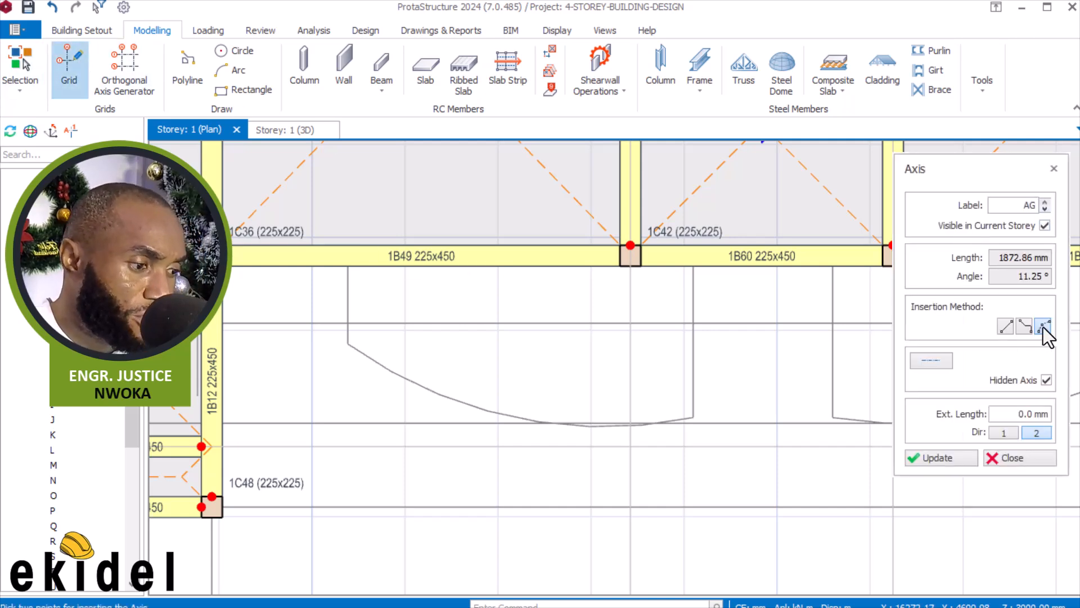
{"action": "left_click", "coordinate": [1009, 325]}
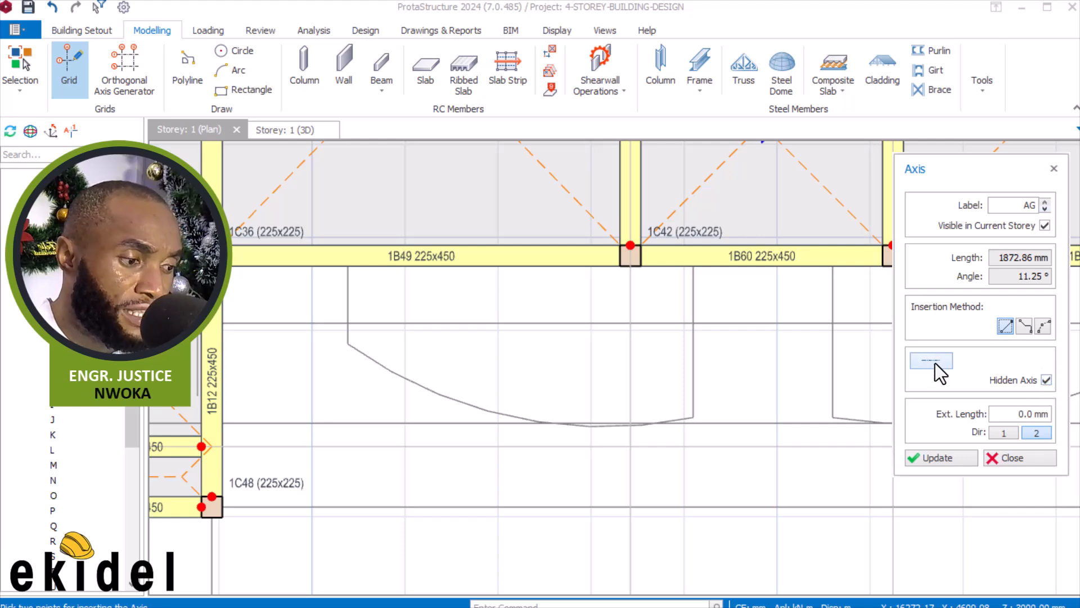
{"action": "scroll", "coordinate": [346, 278], "scroll_direction": "up", "scroll_amount": 5}
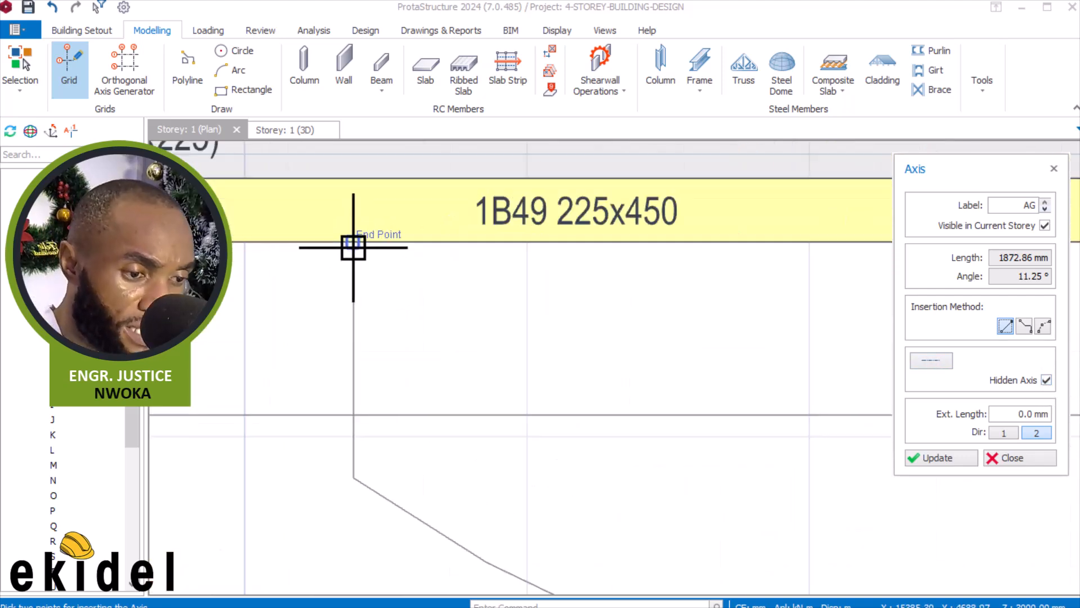
{"action": "left_click", "coordinate": [354, 246]}
{"action": "scroll", "coordinate": [327, 169], "scroll_direction": "down", "scroll_amount": 3}
{"action": "scroll", "coordinate": [315, 332], "scroll_direction": "up", "scroll_amount": 2}
{"action": "left_click", "coordinate": [336, 292]}
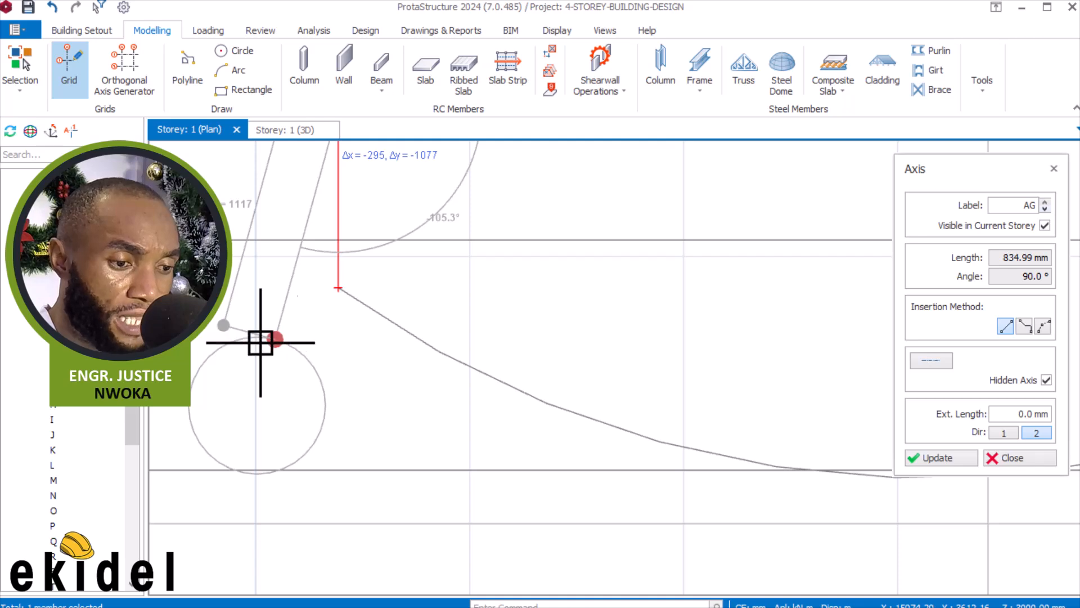
{"action": "scroll", "coordinate": [301, 345], "scroll_direction": "down", "scroll_amount": 2}
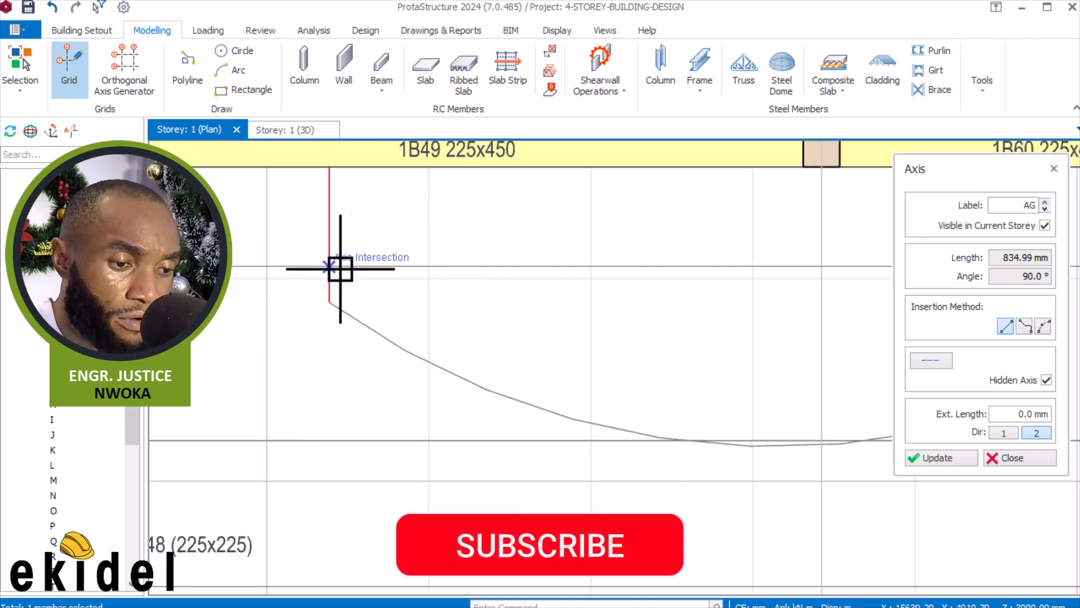
{"action": "key", "text": "Escape"}
Stretch the lower end of the axis below beam 1B49 about 369 mm beyond the start of the curve
{"action": "left_click", "coordinate": [333, 281]}
{"action": "right_click", "coordinate": [366, 246]}
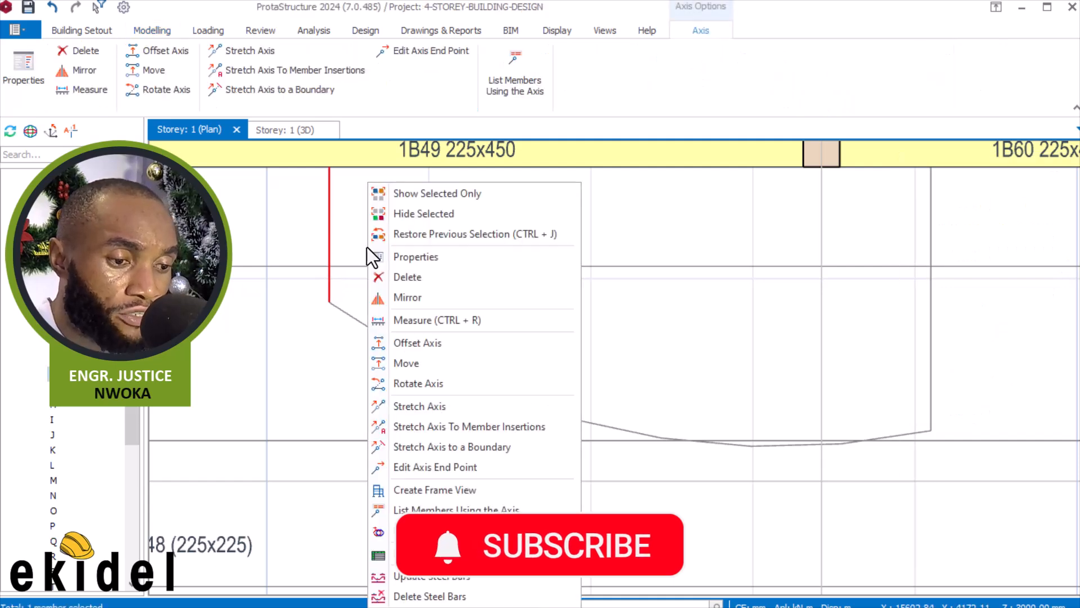
{"action": "left_click", "coordinate": [428, 406]}
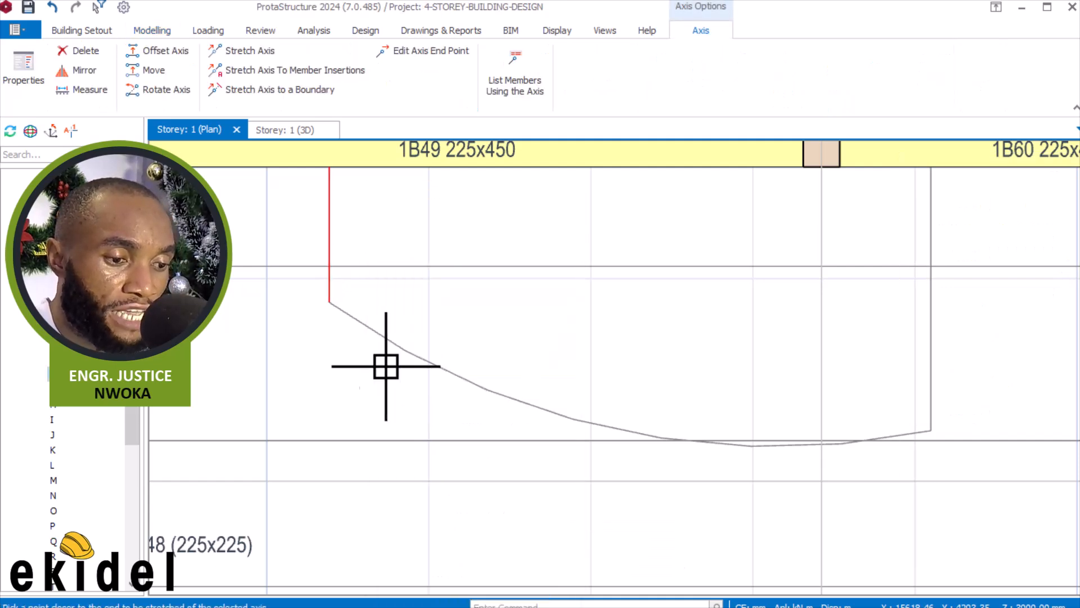
{"action": "left_click", "coordinate": [333, 298]}
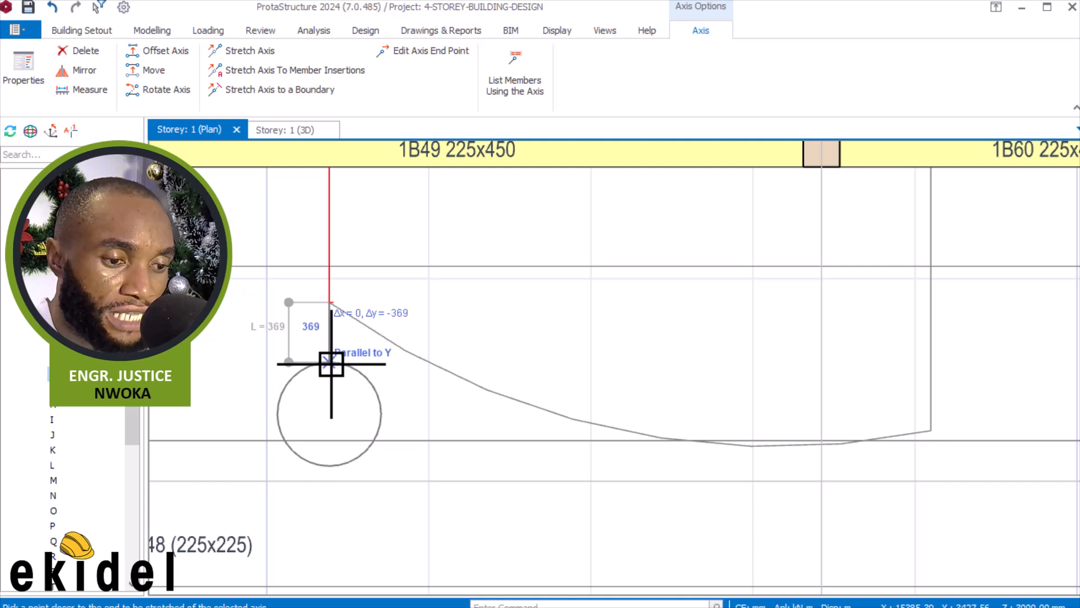
{"action": "left_click", "coordinate": [350, 409]}
{"action": "scroll", "coordinate": [349, 416], "scroll_direction": "down", "scroll_amount": 2}
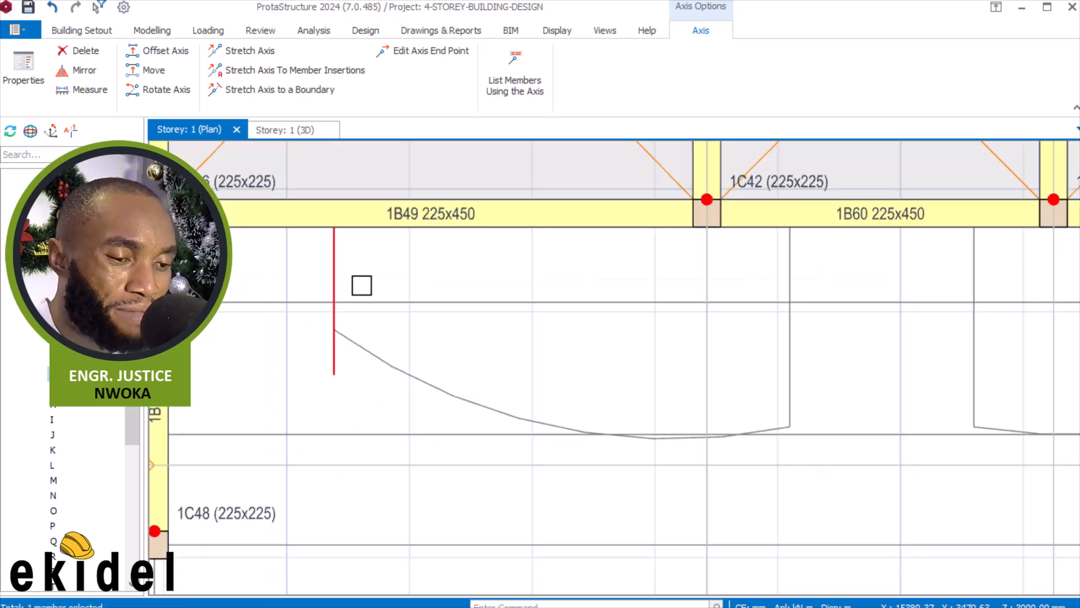
Stretch the upper end of the same axis about 401 mm through beam 1B49 and deselect it
{"action": "right_click", "coordinate": [333, 235]}
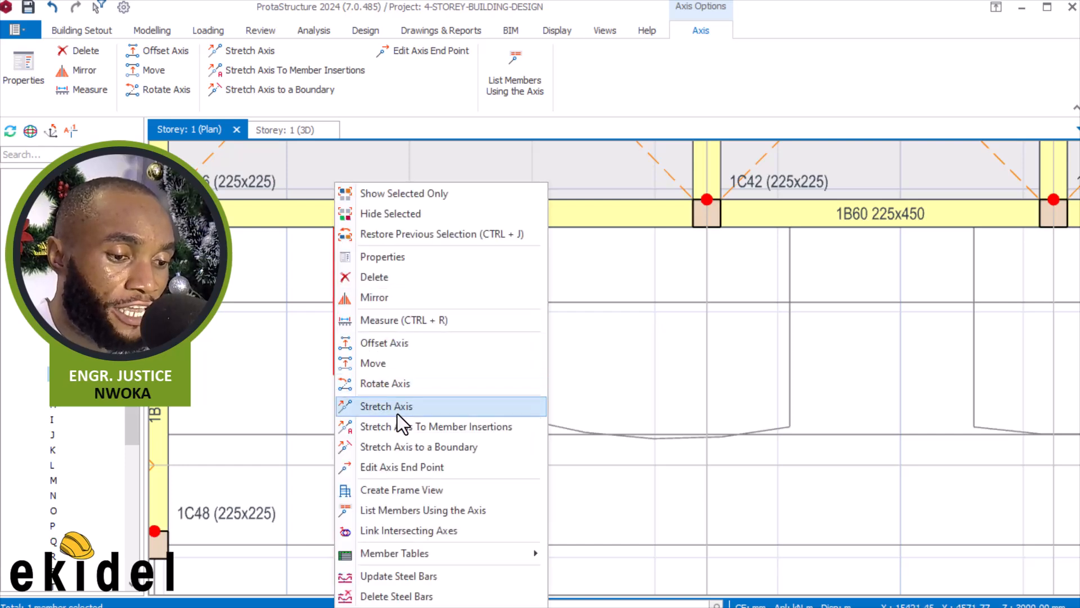
{"action": "left_click", "coordinate": [369, 408]}
{"action": "scroll", "coordinate": [333, 250], "scroll_direction": "up", "scroll_amount": 3}
{"action": "left_click", "coordinate": [335, 212]}
{"action": "scroll", "coordinate": [332, 315], "scroll_direction": "down", "scroll_amount": 2}
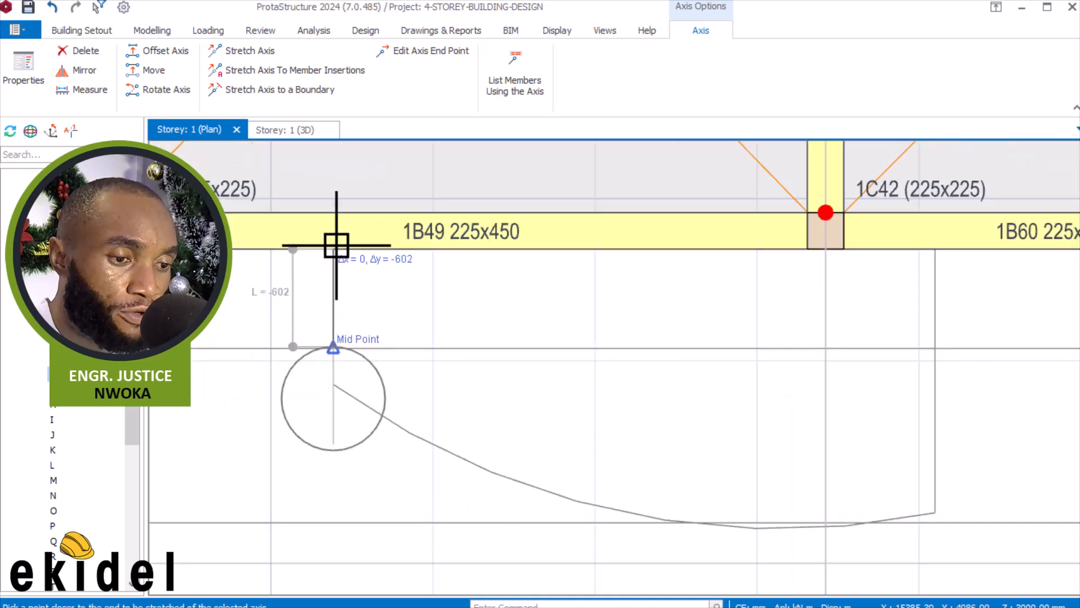
{"action": "left_click", "coordinate": [336, 184]}
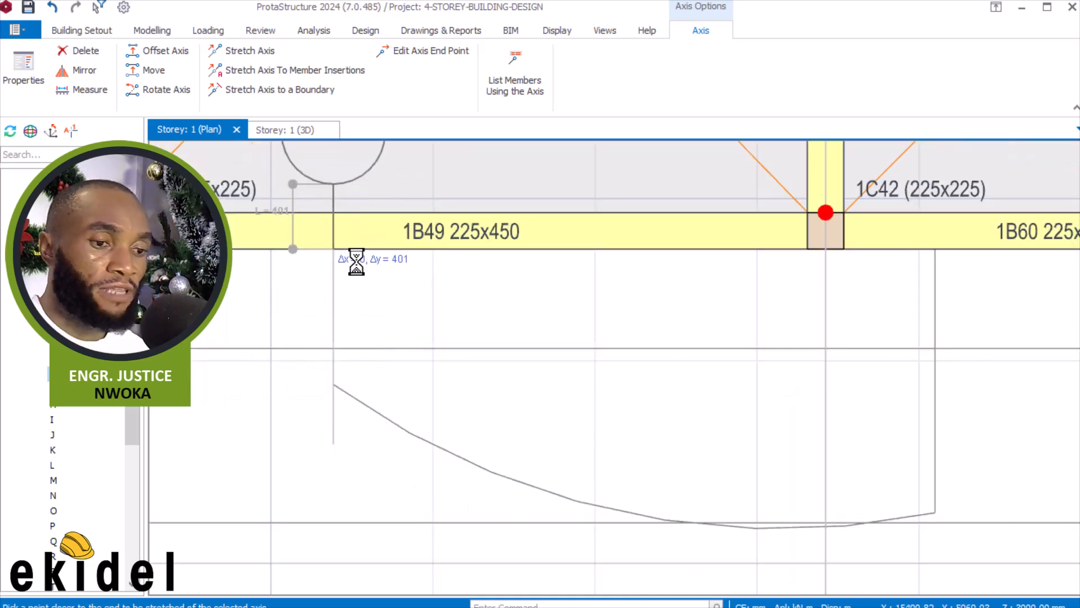
{"action": "scroll", "coordinate": [360, 290], "scroll_direction": "down", "scroll_amount": 3}
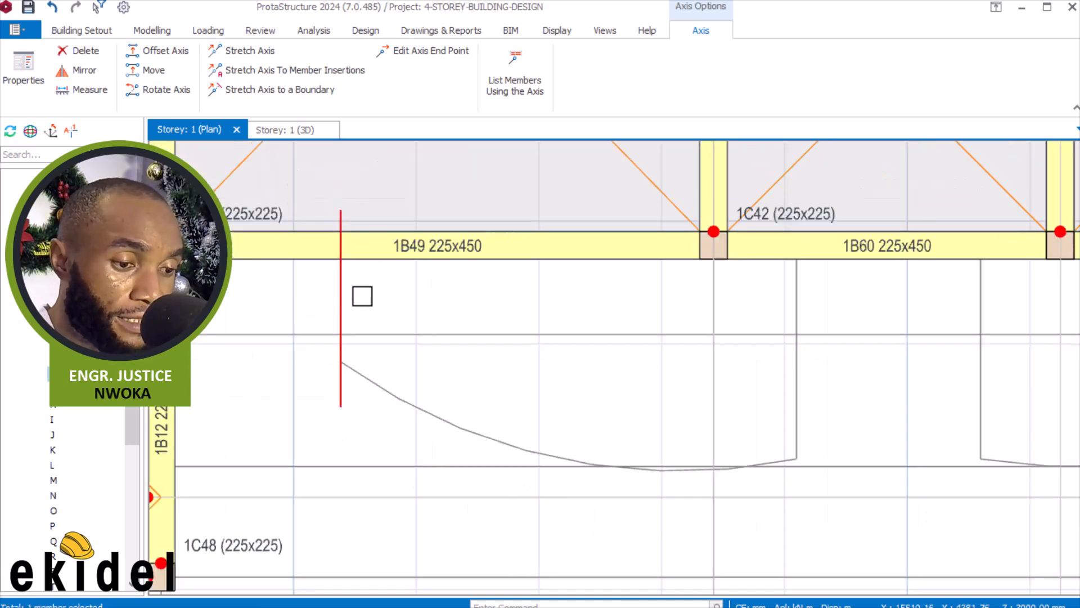
{"action": "key", "text": "Escape"}
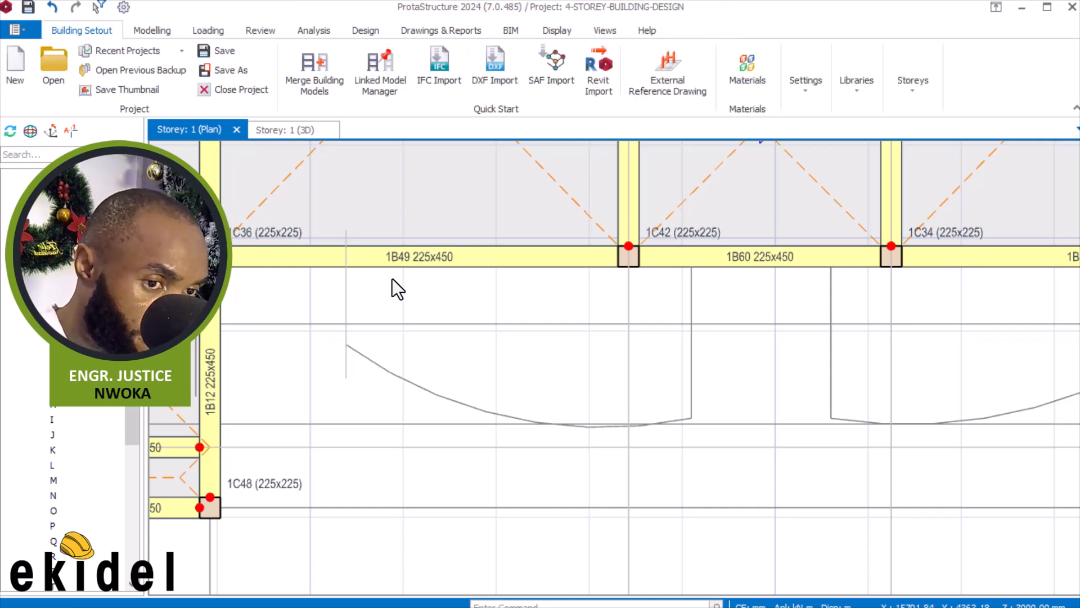
Insert a second straight axis about 1626 mm long along the terrace's other side edge, from beam 1B60's face to the curve's end
{"action": "left_click", "coordinate": [346, 288]}
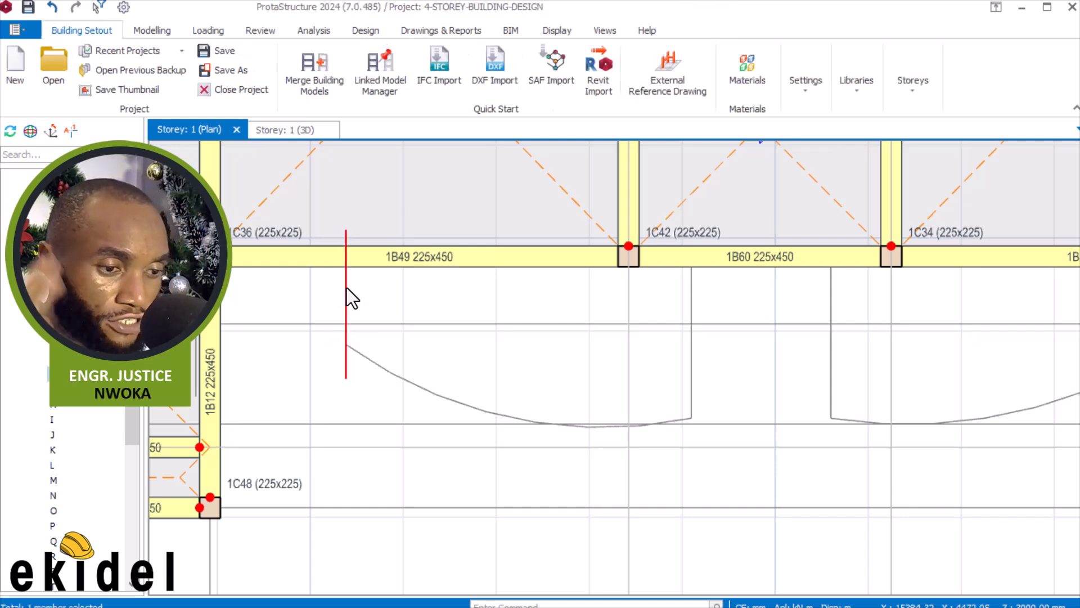
{"action": "right_click", "coordinate": [346, 288]}
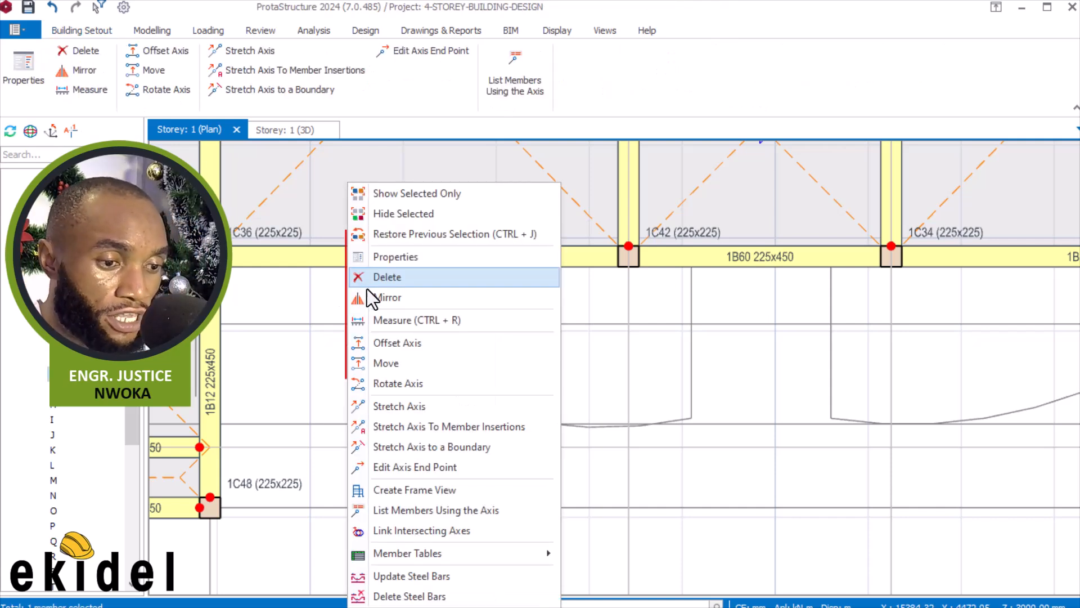
{"action": "left_click", "coordinate": [406, 257]}
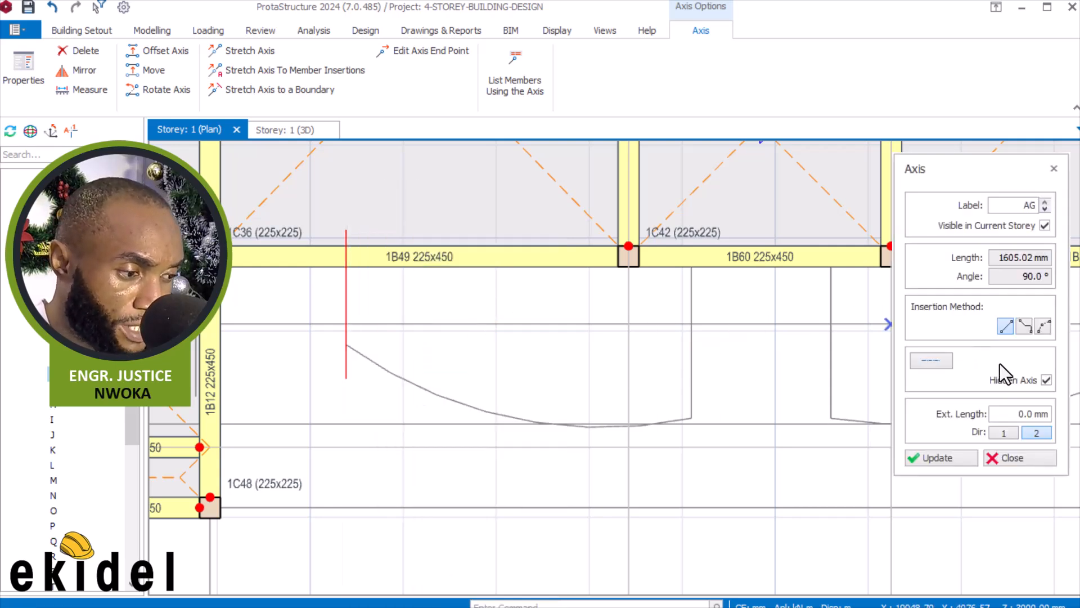
{"action": "scroll", "coordinate": [692, 259], "scroll_direction": "up", "scroll_amount": 3}
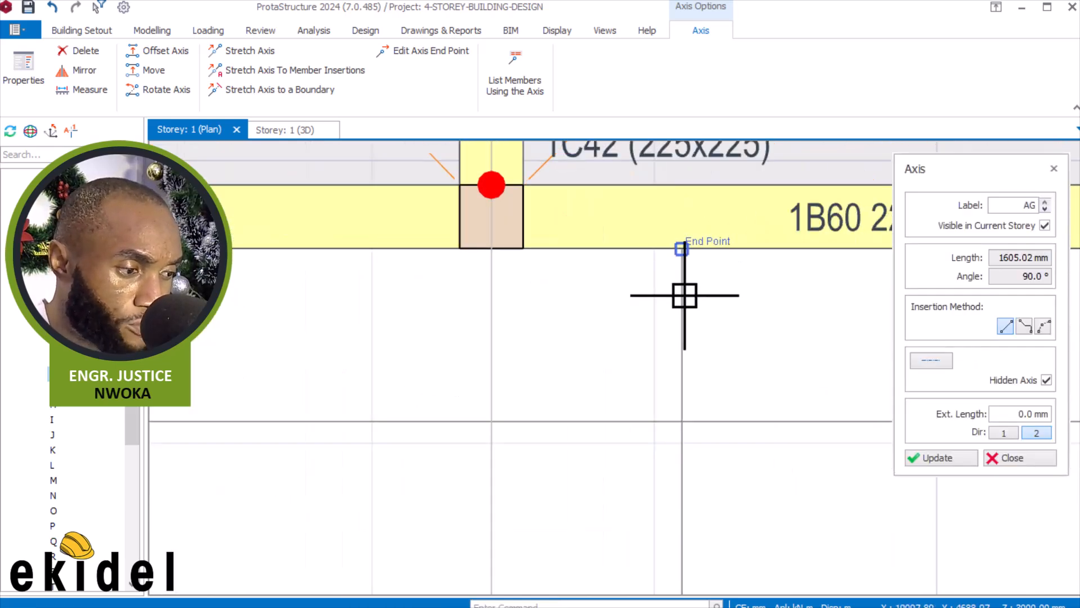
{"action": "scroll", "coordinate": [684, 267], "scroll_direction": "up", "scroll_amount": 2}
{"action": "scroll", "coordinate": [608, 169], "scroll_direction": "down", "scroll_amount": 3}
{"action": "scroll", "coordinate": [615, 362], "scroll_direction": "down", "scroll_amount": 2}
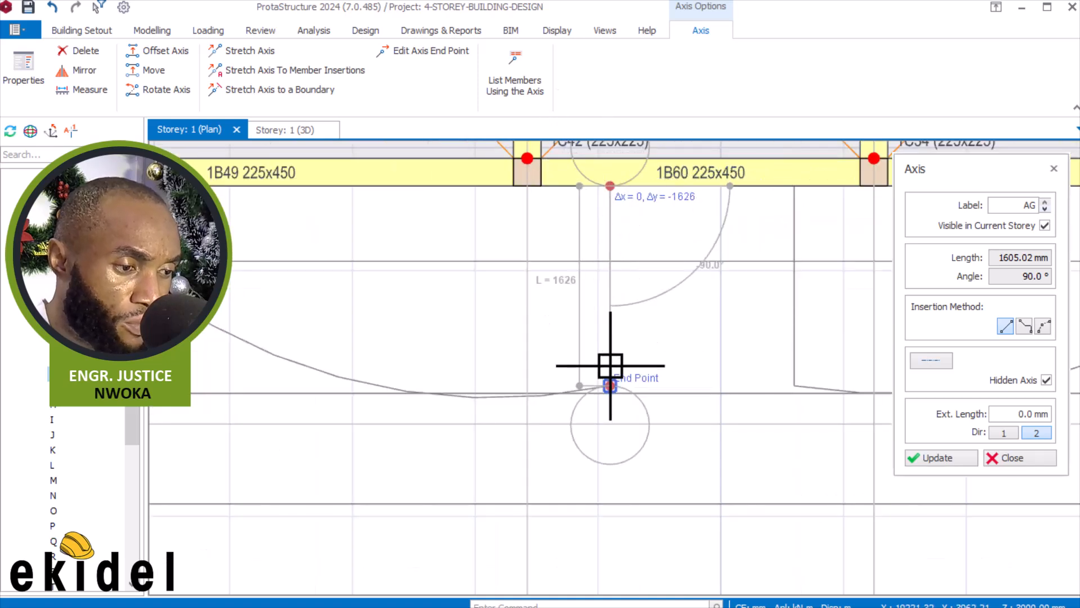
{"action": "scroll", "coordinate": [622, 379], "scroll_direction": "up", "scroll_amount": 5}
{"action": "left_click", "coordinate": [591, 425]}
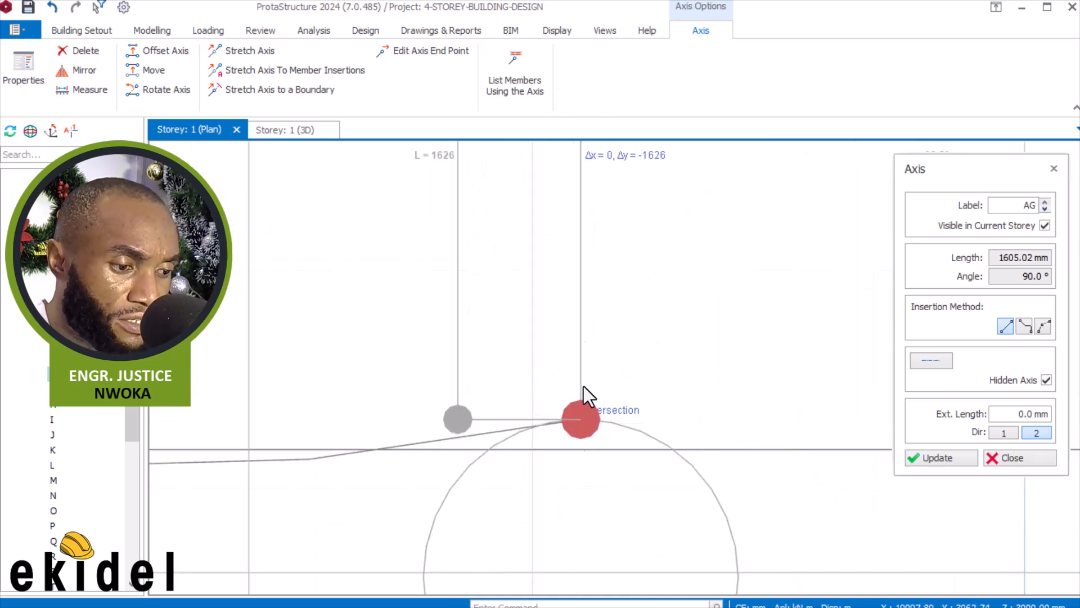
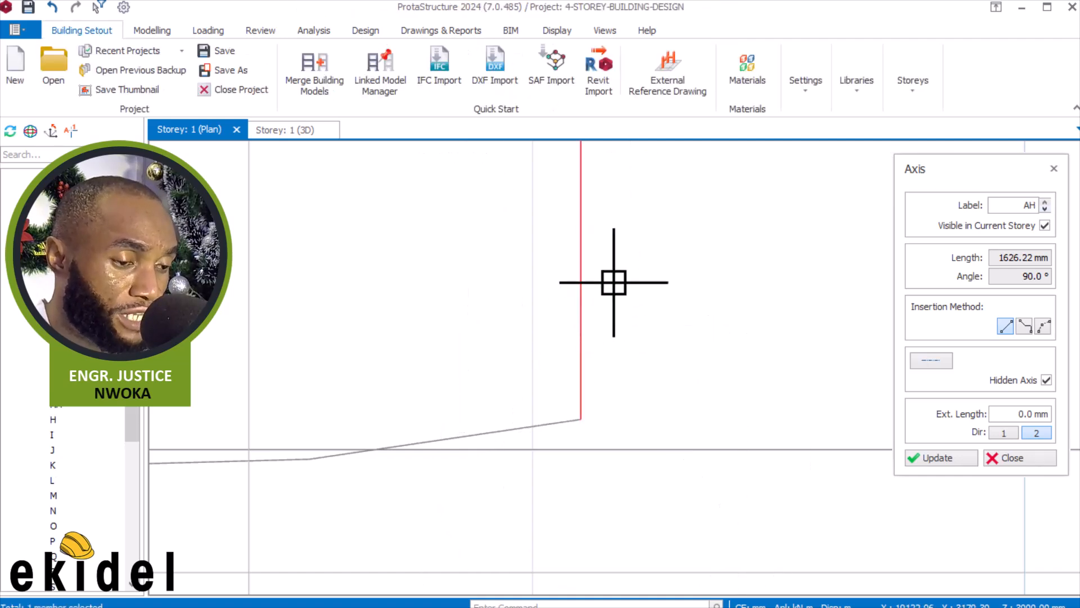
{"action": "left_click", "coordinate": [1009, 458]}
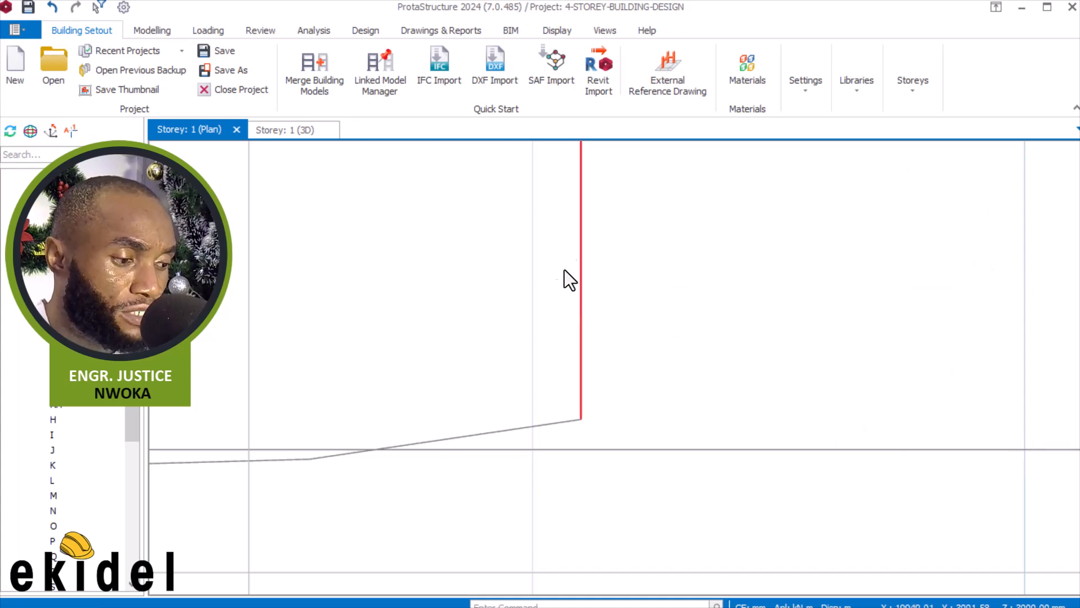
Stretch the lower end of the axis below beam 1B60 a short distance past the end of the curve
{"action": "right_click", "coordinate": [582, 253]}
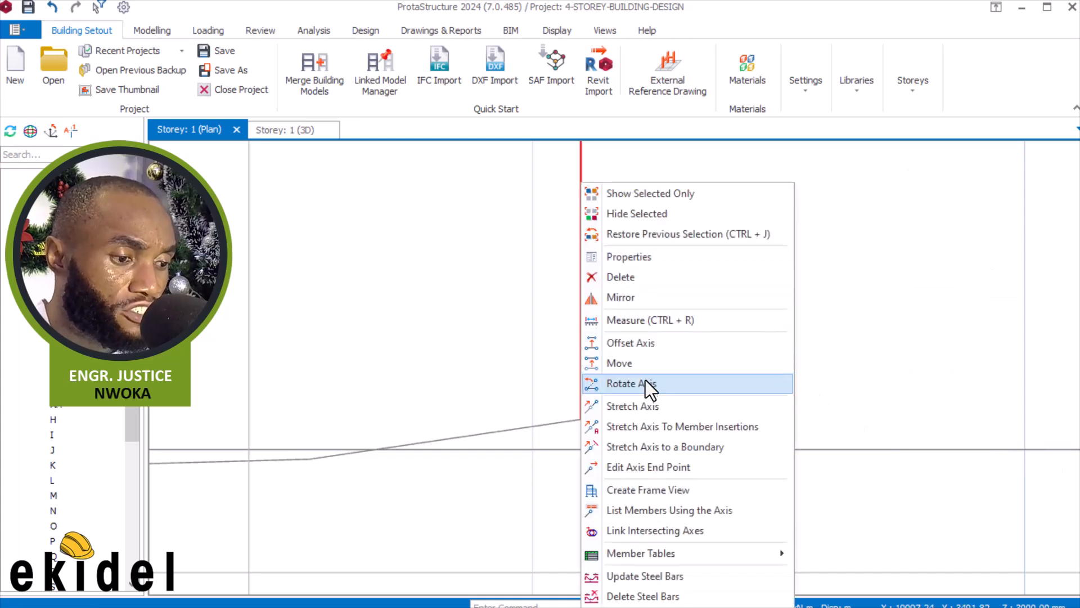
{"action": "left_click", "coordinate": [647, 406]}
{"action": "scroll", "coordinate": [569, 393], "scroll_direction": "down", "scroll_amount": 2}
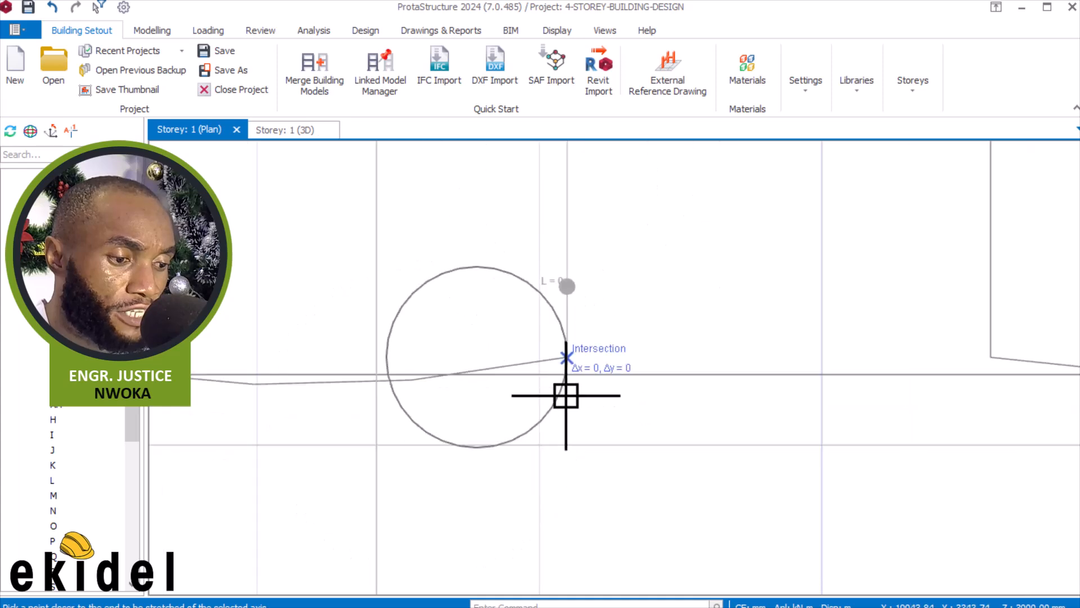
{"action": "scroll", "coordinate": [564, 385], "scroll_direction": "up", "scroll_amount": 2}
{"action": "left_click", "coordinate": [531, 464]}
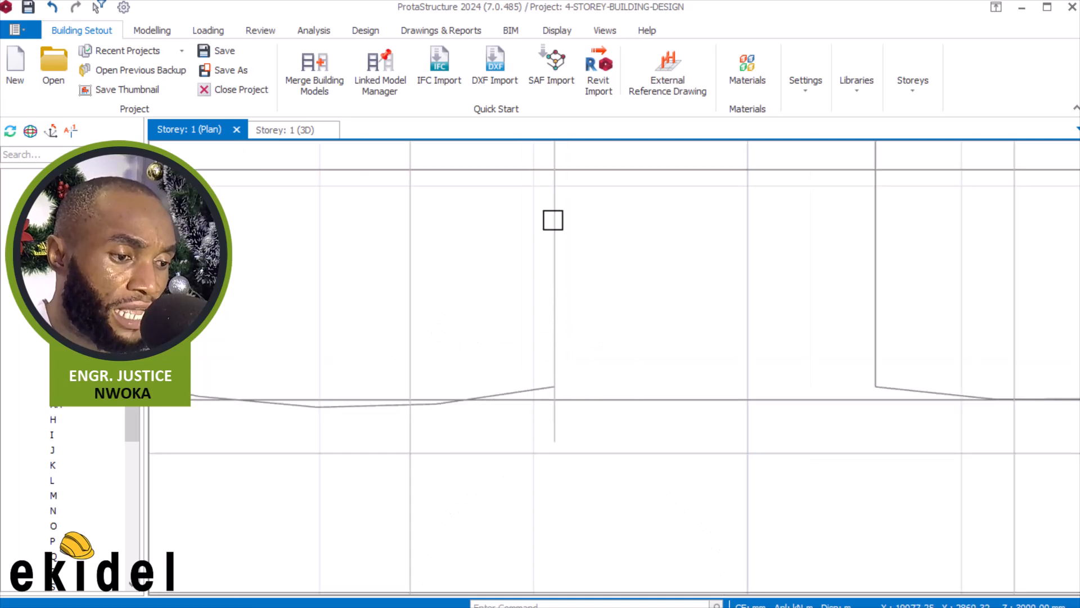
Stretch the upper end of the axis below beam 1B60 about 511 mm through the beam into the slab area
{"action": "left_click", "coordinate": [555, 192]}
{"action": "scroll", "coordinate": [623, 383], "scroll_direction": "down", "scroll_amount": 3}
{"action": "scroll", "coordinate": [613, 314], "scroll_direction": "up", "scroll_amount": 4}
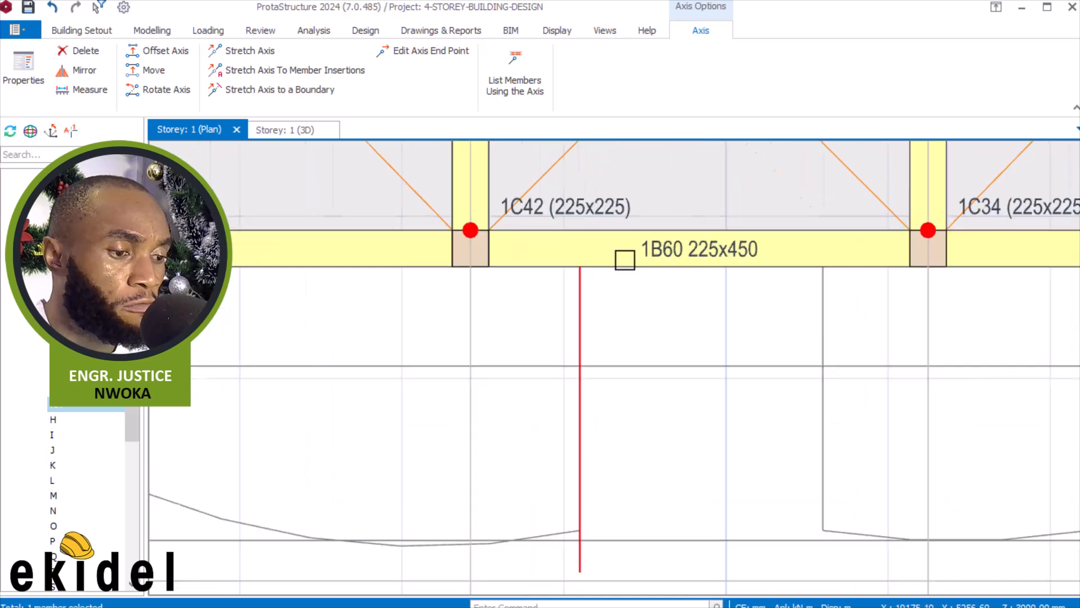
{"action": "right_click", "coordinate": [620, 292]}
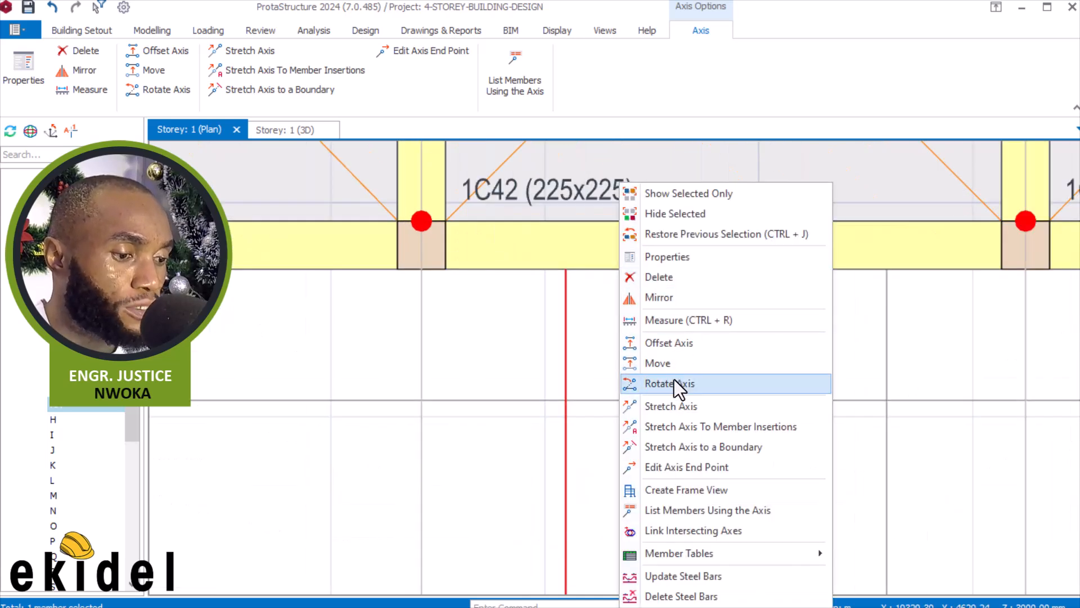
{"action": "left_click", "coordinate": [676, 406]}
{"action": "scroll", "coordinate": [565, 274], "scroll_direction": "up", "scroll_amount": 3}
{"action": "scroll", "coordinate": [565, 274], "scroll_direction": "up", "scroll_amount": 1}
{"action": "left_click", "coordinate": [566, 272]}
{"action": "scroll", "coordinate": [572, 352], "scroll_direction": "down", "scroll_amount": 3}
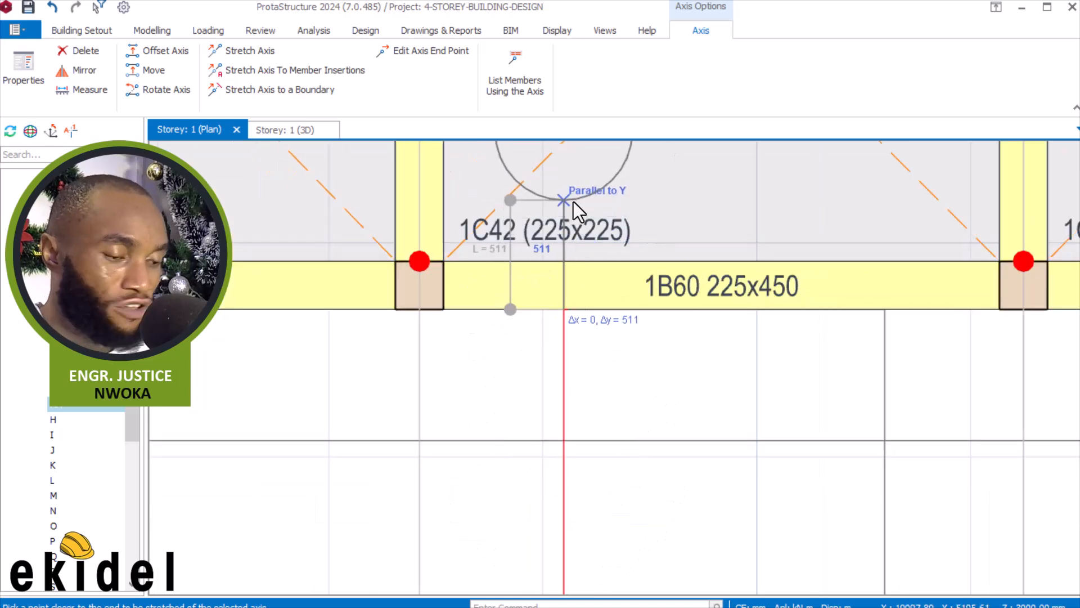
{"action": "left_click", "coordinate": [572, 202]}
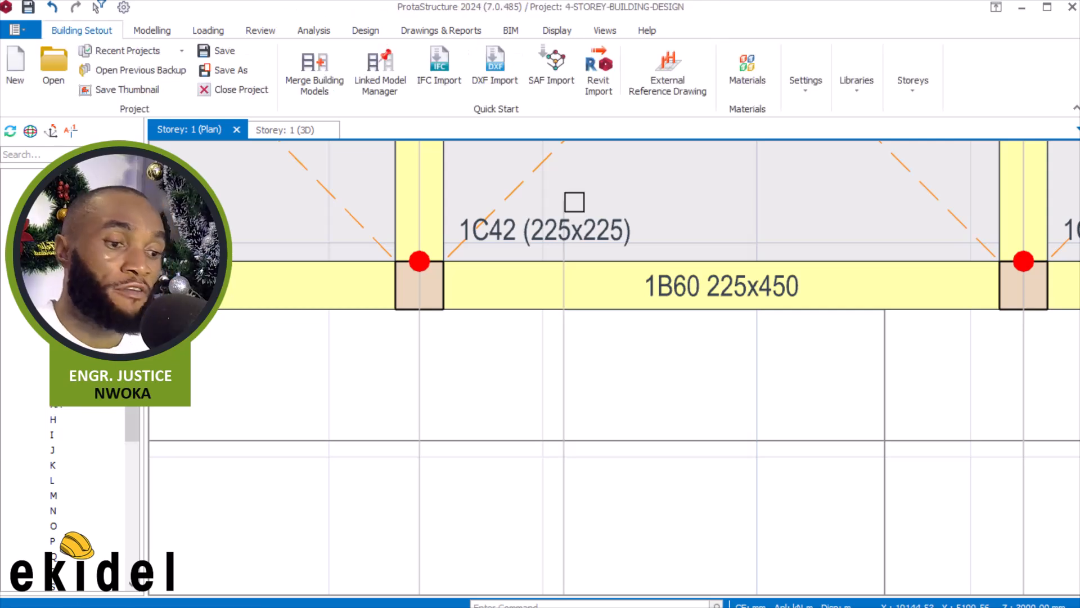
{"action": "scroll", "coordinate": [626, 237], "scroll_direction": "down", "scroll_amount": 2}
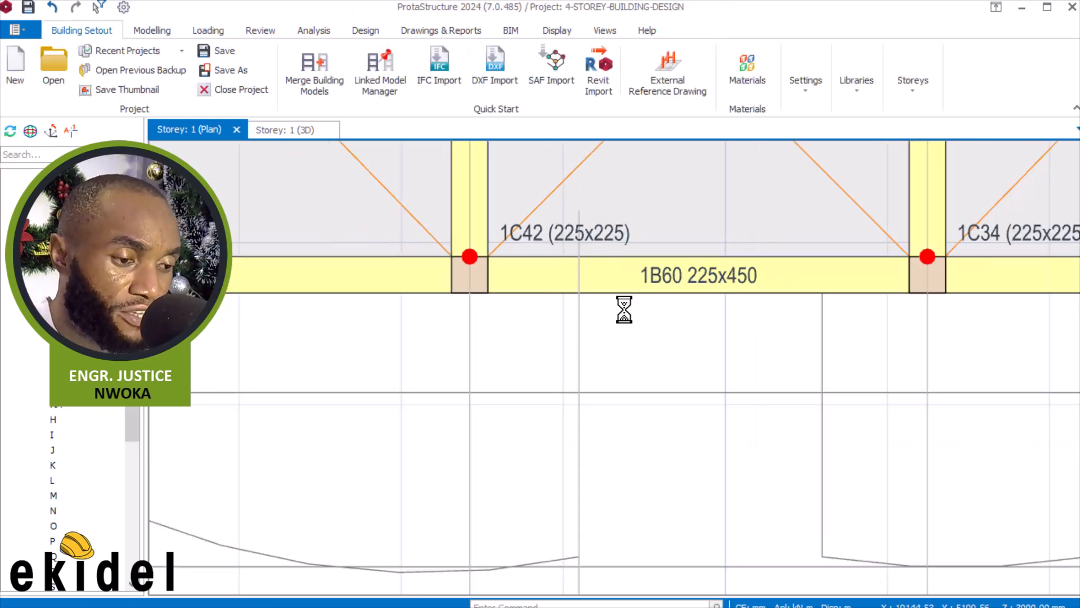
{"action": "scroll", "coordinate": [623, 281], "scroll_direction": "down", "scroll_amount": 2}
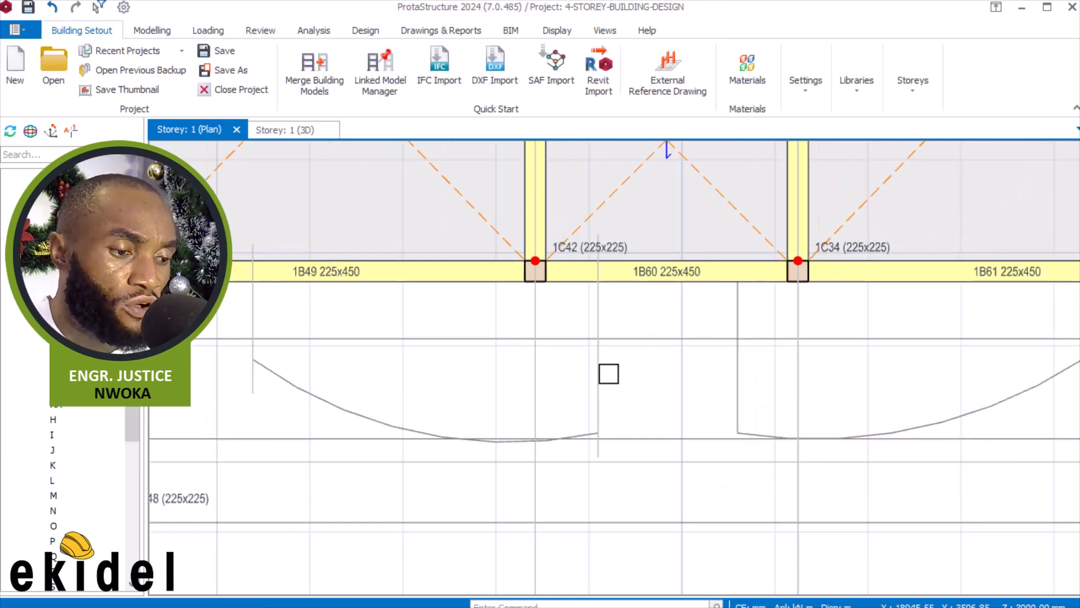
{"action": "left_click", "coordinate": [598, 371]}
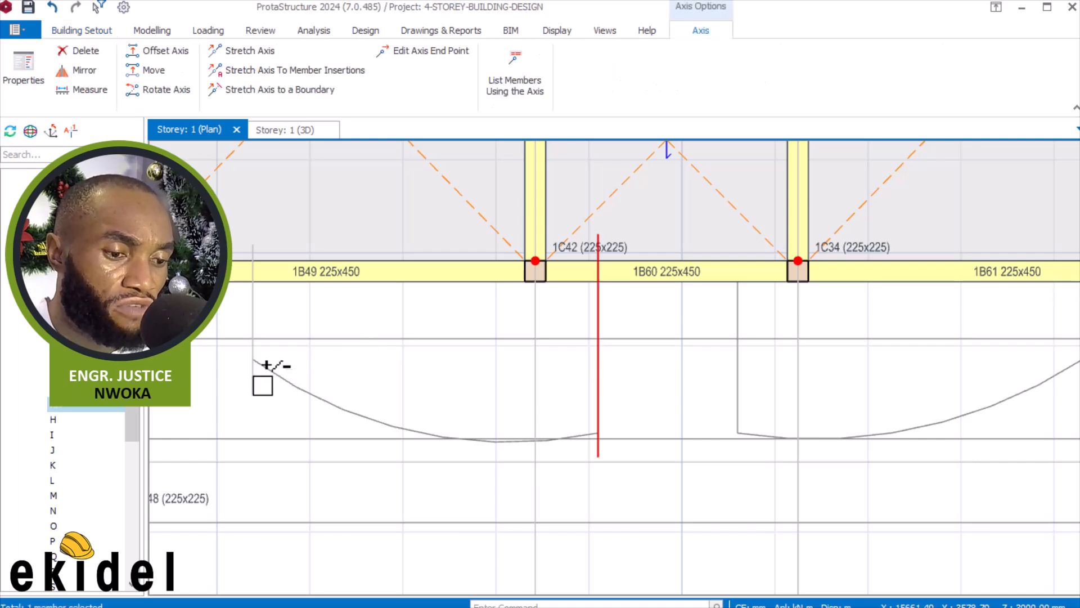
{"action": "left_click", "coordinate": [248, 378], "text": "ctrl"}
{"action": "left_click_drag", "start_coordinate": [242, 354], "coordinate": [584, 436]}
{"action": "left_click_drag", "start_coordinate": [587, 439], "coordinate": [242, 398]}
{"action": "key", "text": "Escape"}
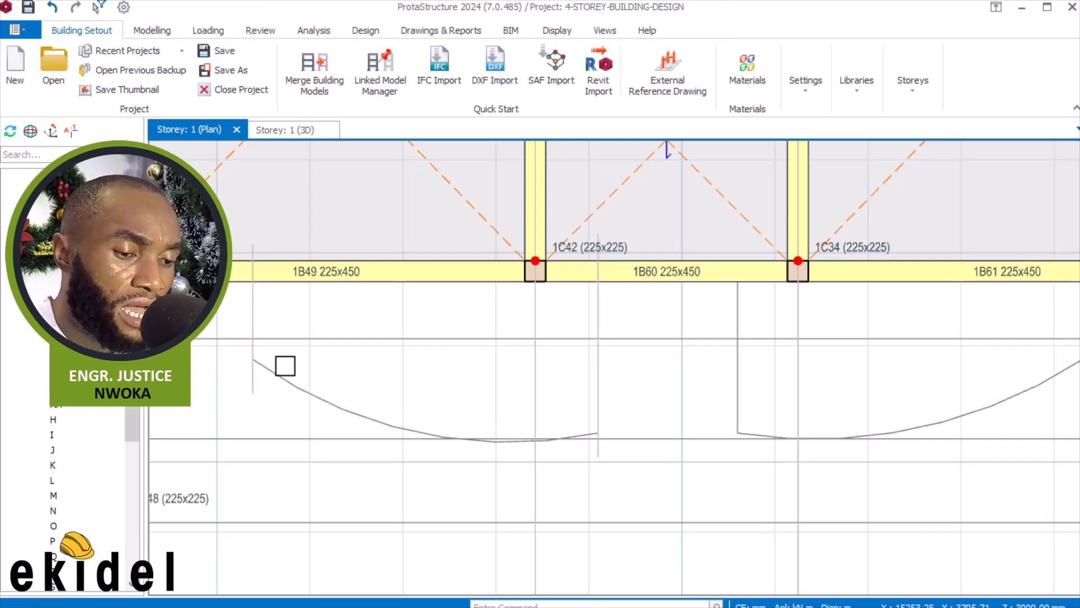
Insert a curved axis by three points along the terrace curve, between the straight axes below beams 1B49 and 1B60, passing through the curve's midpoint
{"action": "middle_click_drag", "start_coordinate": [380, 389], "coordinate": [416, 389]}
{"action": "scroll", "coordinate": [404, 371], "scroll_direction": "up", "scroll_amount": 2}
{"action": "left_click", "coordinate": [247, 301]}
{"action": "right_click", "coordinate": [262, 292]}
{"action": "left_click", "coordinate": [361, 252]}
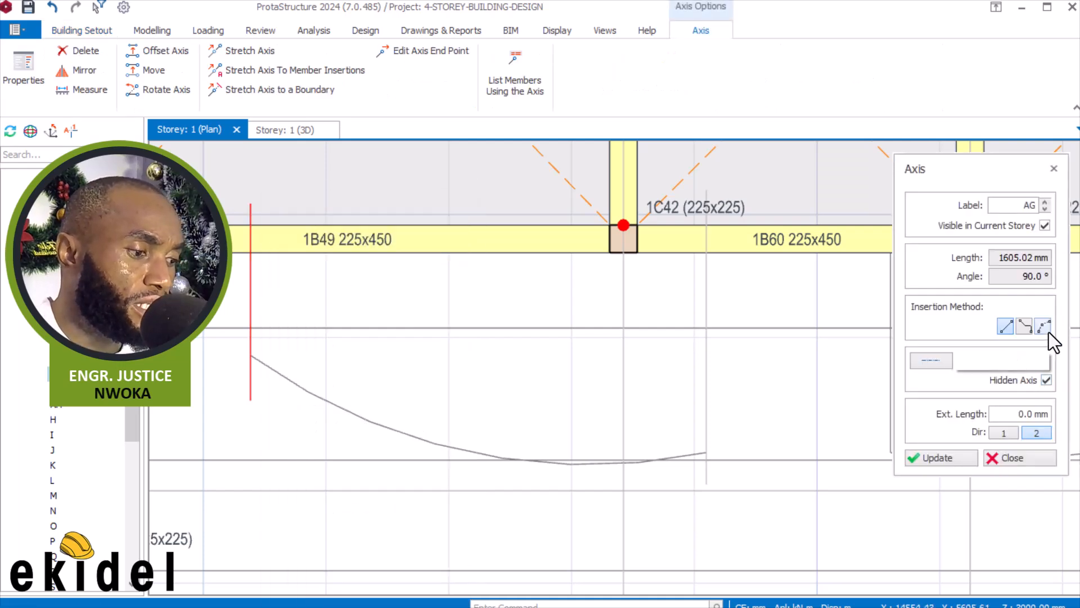
{"action": "left_click", "coordinate": [1044, 326]}
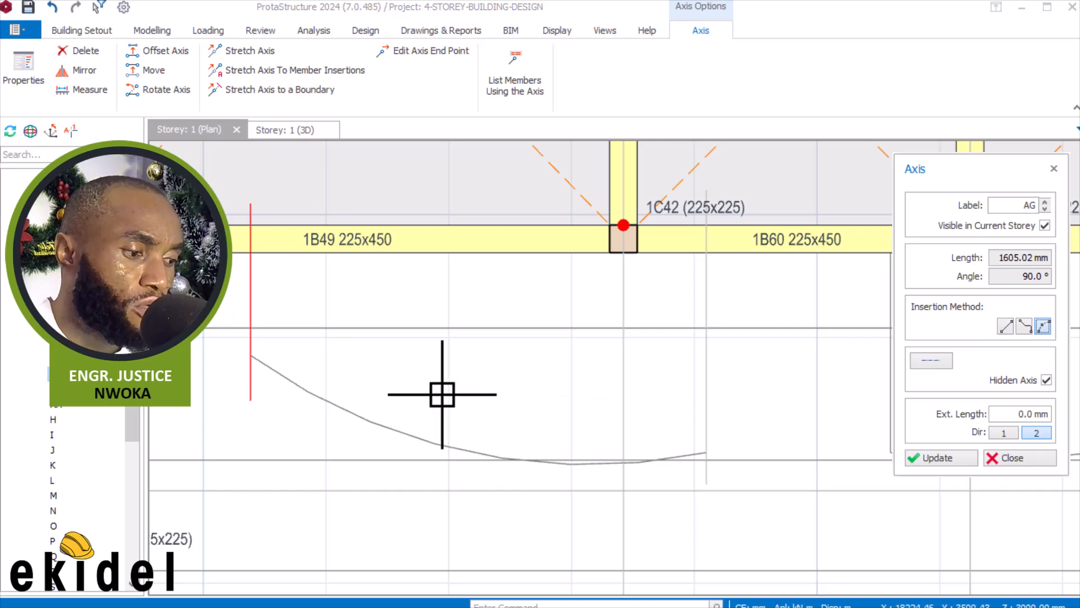
{"action": "scroll", "coordinate": [321, 389], "scroll_direction": "up", "scroll_amount": 2}
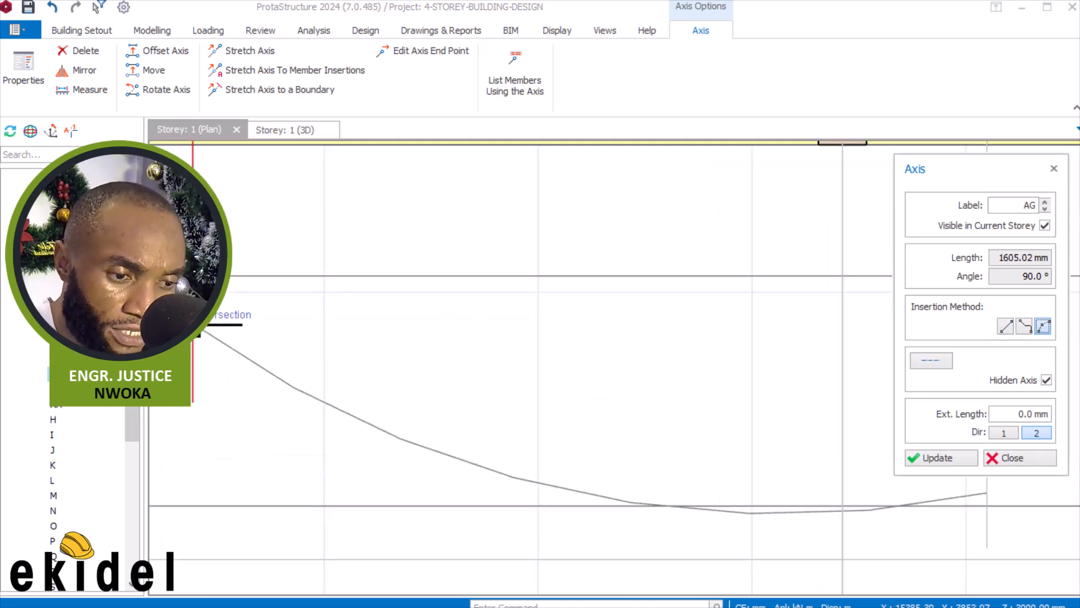
{"action": "left_click", "coordinate": [188, 325]}
{"action": "scroll", "coordinate": [223, 257], "scroll_direction": "down", "scroll_amount": 3}
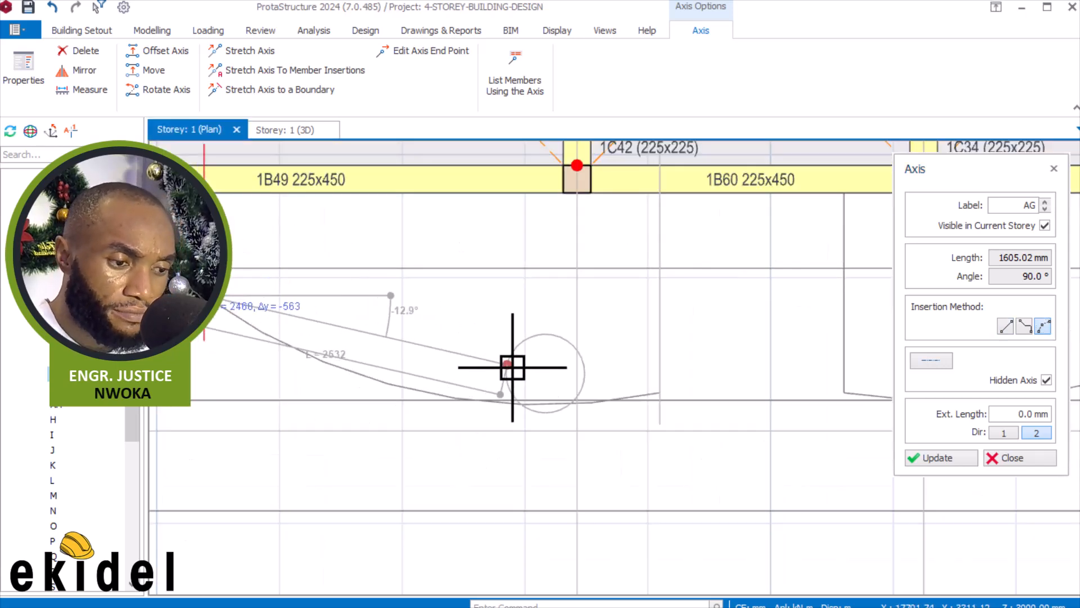
{"action": "scroll", "coordinate": [666, 362], "scroll_direction": "up", "scroll_amount": 4}
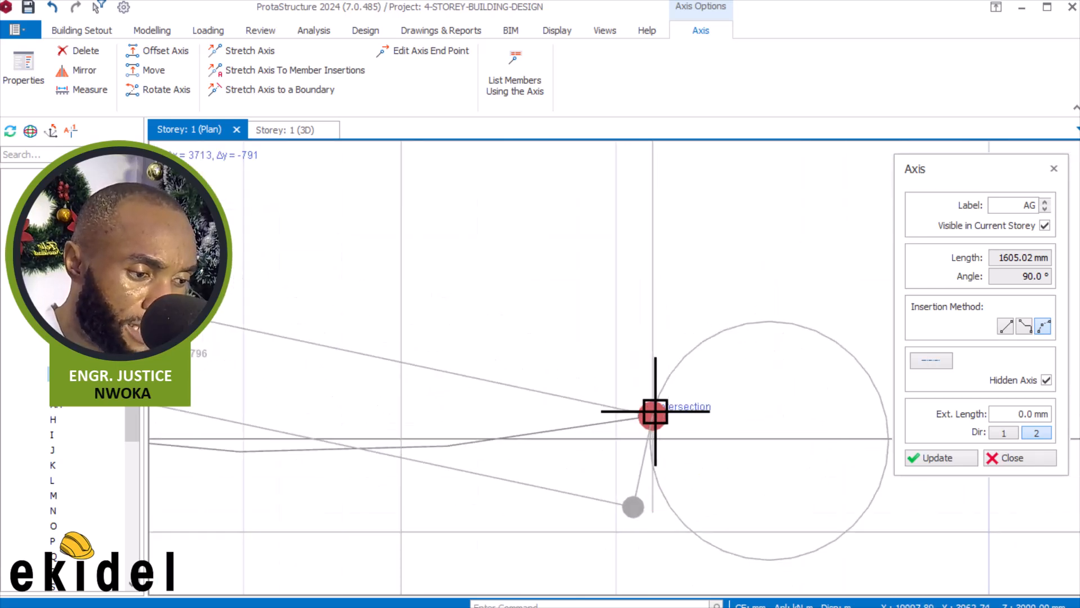
{"action": "scroll", "coordinate": [651, 411], "scroll_direction": "up", "scroll_amount": 2}
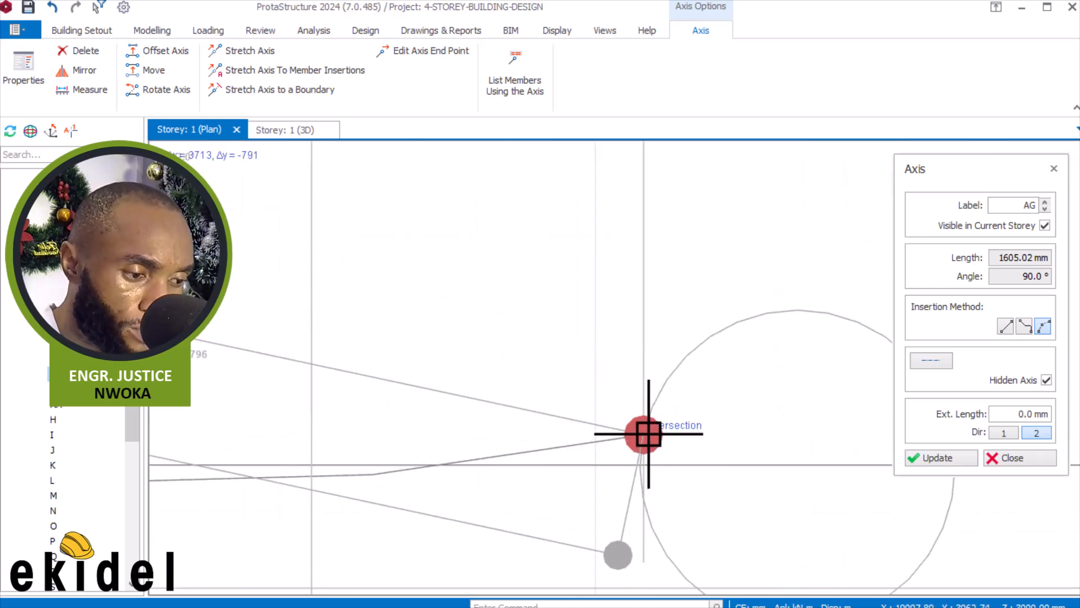
{"action": "left_click", "coordinate": [648, 433]}
{"action": "scroll", "coordinate": [731, 284], "scroll_direction": "down", "scroll_amount": 3}
{"action": "middle_click_drag", "start_coordinate": [426, 321], "coordinate": [639, 316]}
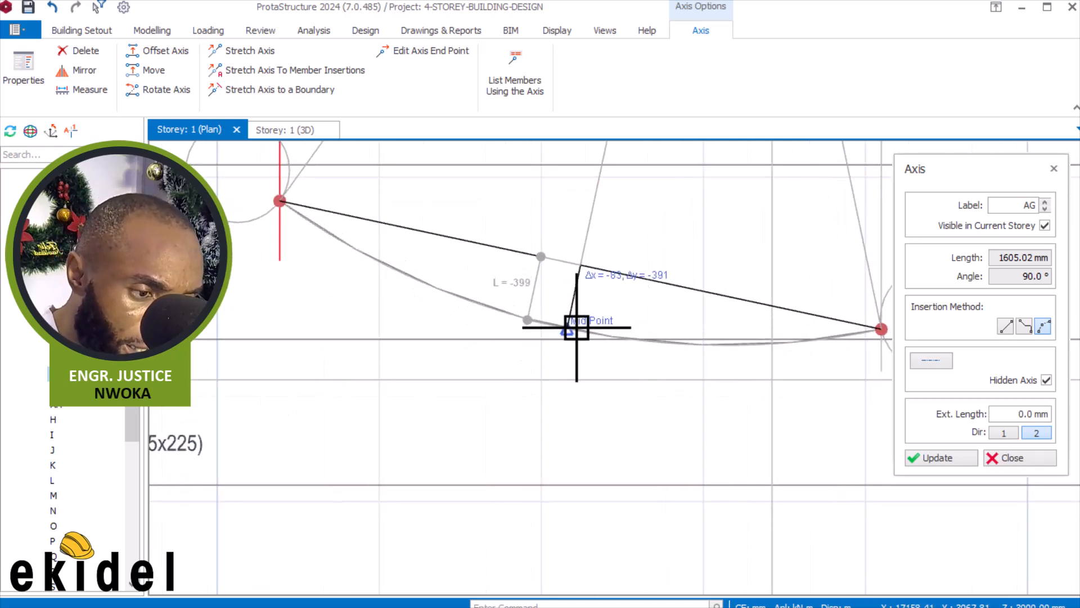
{"action": "left_click", "coordinate": [577, 327]}
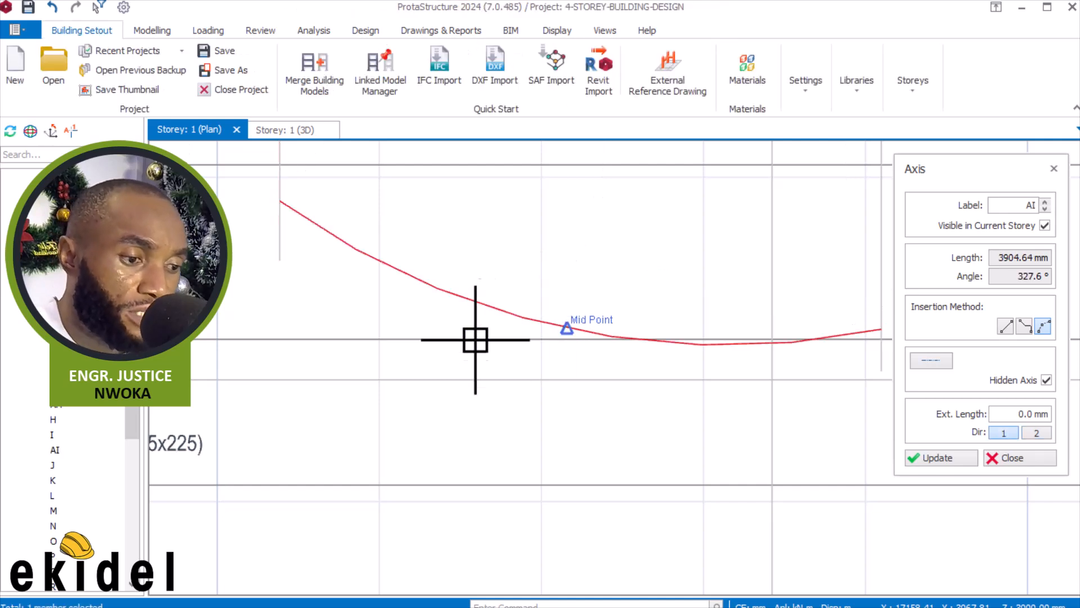
{"action": "scroll", "coordinate": [484, 359], "scroll_direction": "down", "scroll_amount": 2}
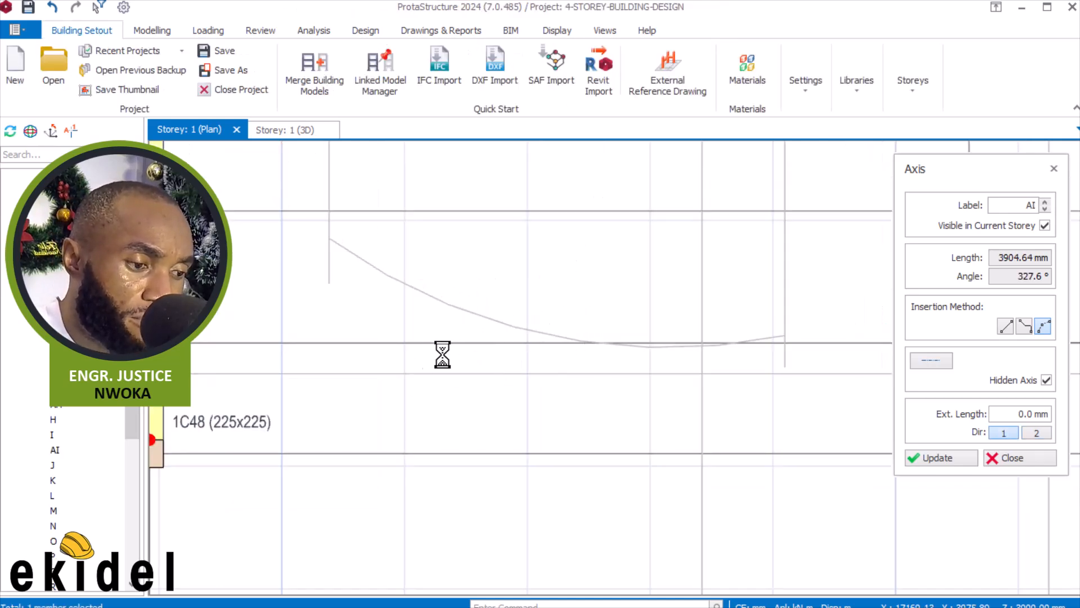
{"action": "scroll", "coordinate": [549, 316], "scroll_direction": "down", "scroll_amount": 2}
{"action": "key", "text": "Escape"}
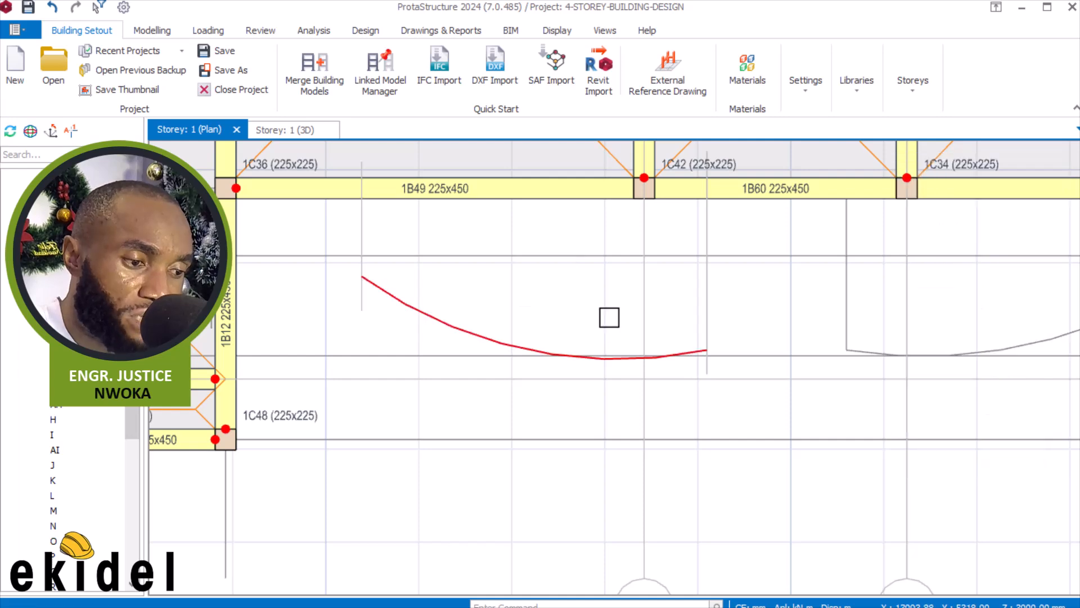
Stretch the new curved axis about 264 mm past the straight axis below beam 1B60
{"action": "left_click", "coordinate": [502, 343]}
{"action": "right_click", "coordinate": [519, 315]}
{"action": "left_click", "coordinate": [563, 224]}
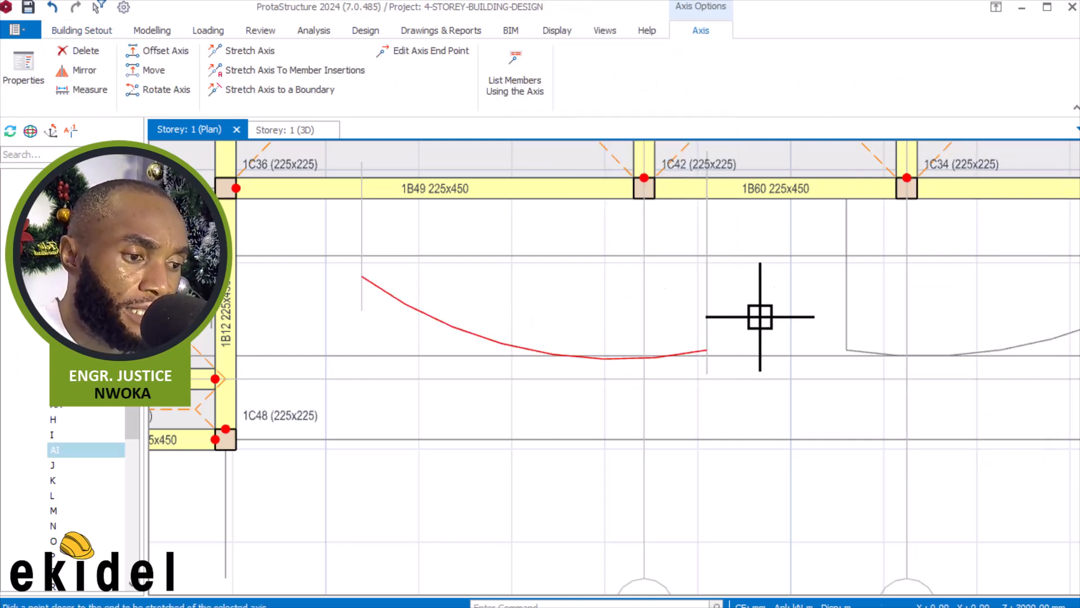
{"action": "scroll", "coordinate": [706, 337], "scroll_direction": "up", "scroll_amount": 3}
{"action": "left_click", "coordinate": [690, 359]}
{"action": "left_click", "coordinate": [747, 330]}
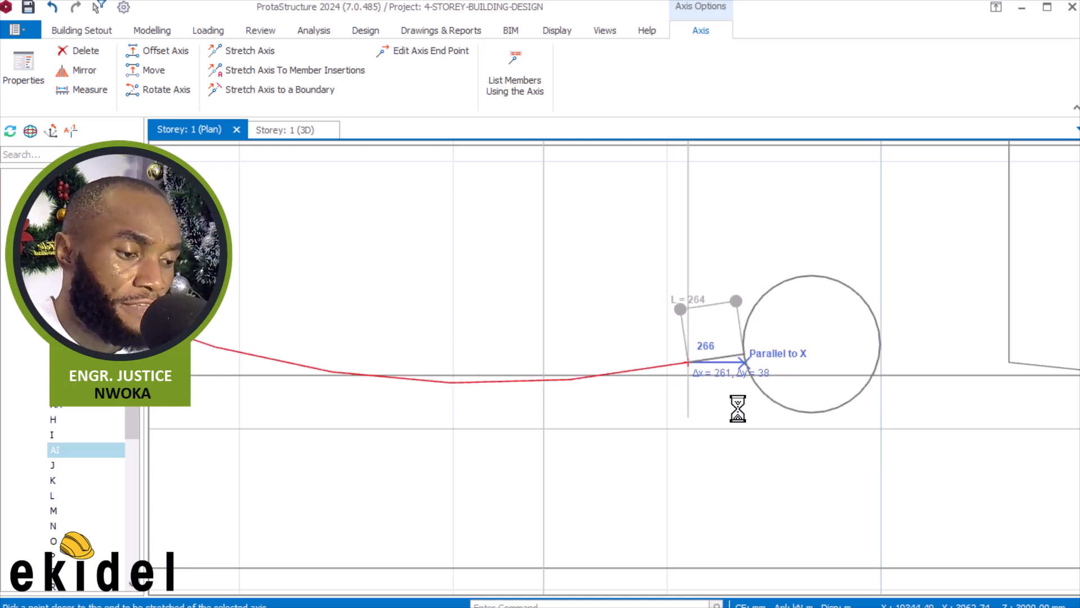
Stretch the other end of the curved axis a short distance past the straight axis below beam 1B49
{"action": "scroll", "coordinate": [794, 406], "scroll_direction": "down", "scroll_amount": 3}
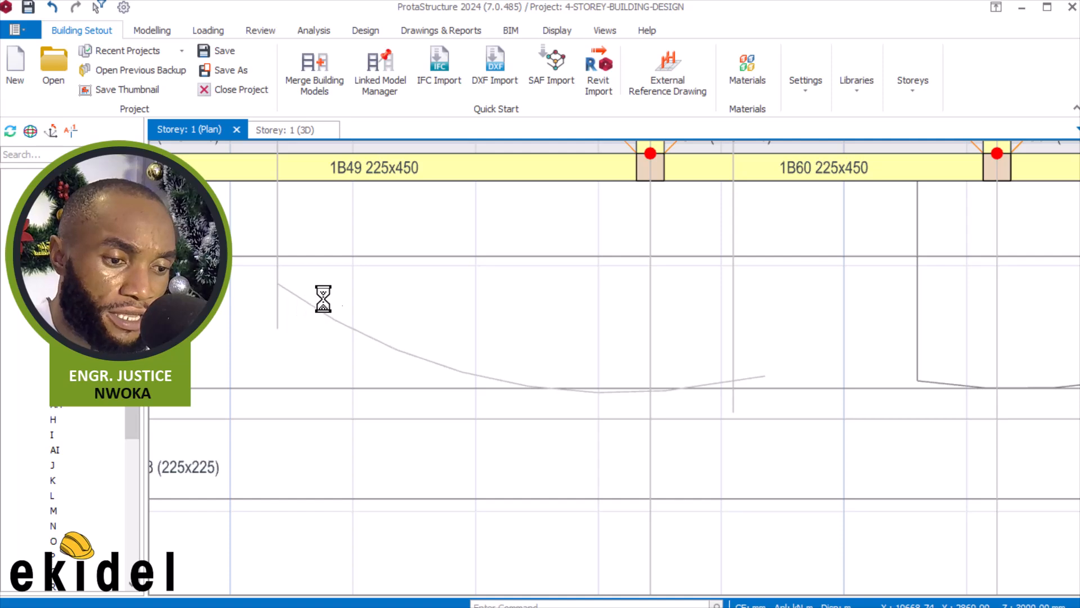
{"action": "right_click", "coordinate": [359, 300]}
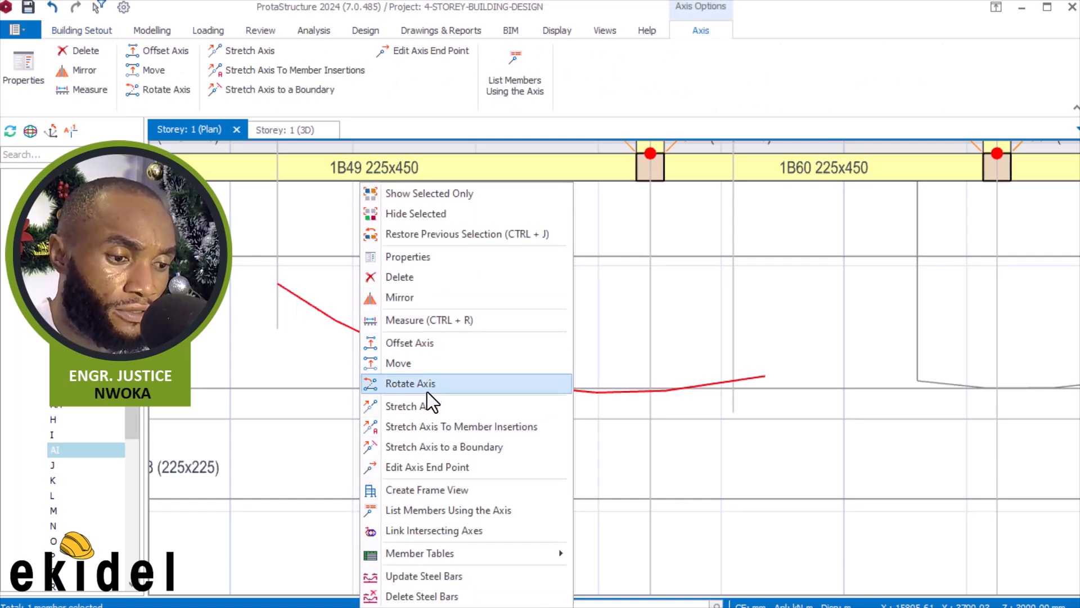
{"action": "left_click", "coordinate": [430, 406]}
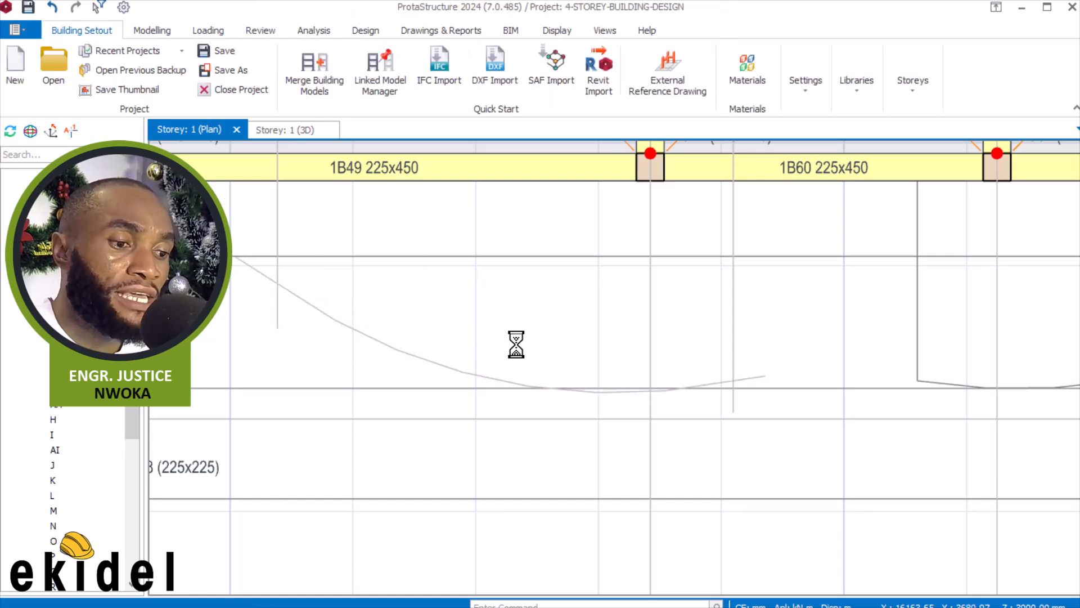
{"action": "scroll", "coordinate": [555, 331], "scroll_direction": "down", "scroll_amount": 2}
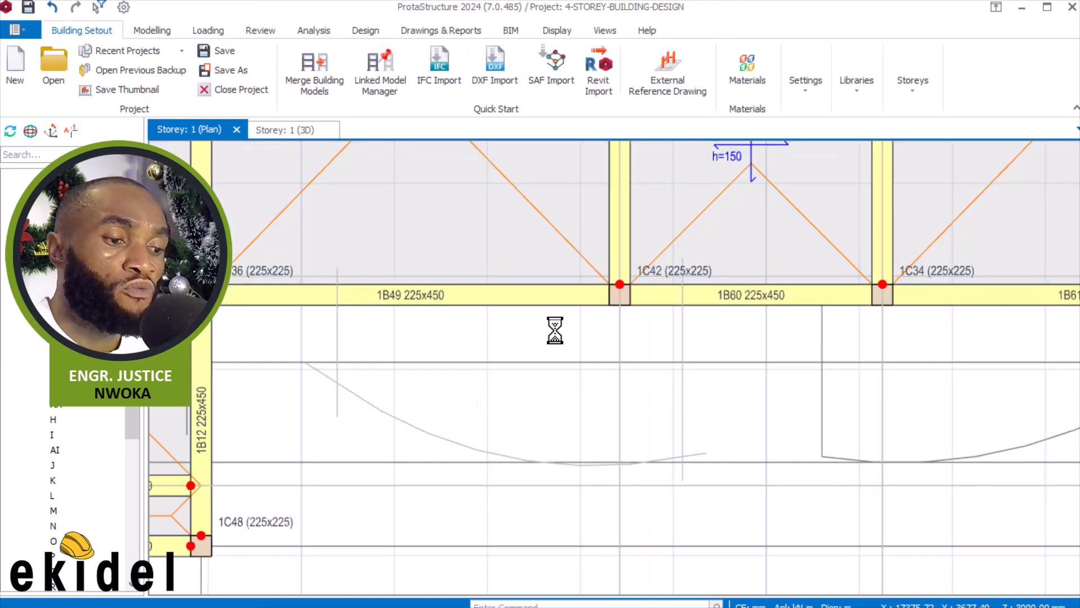
{"action": "scroll", "coordinate": [555, 331], "scroll_direction": "down", "scroll_amount": 3}
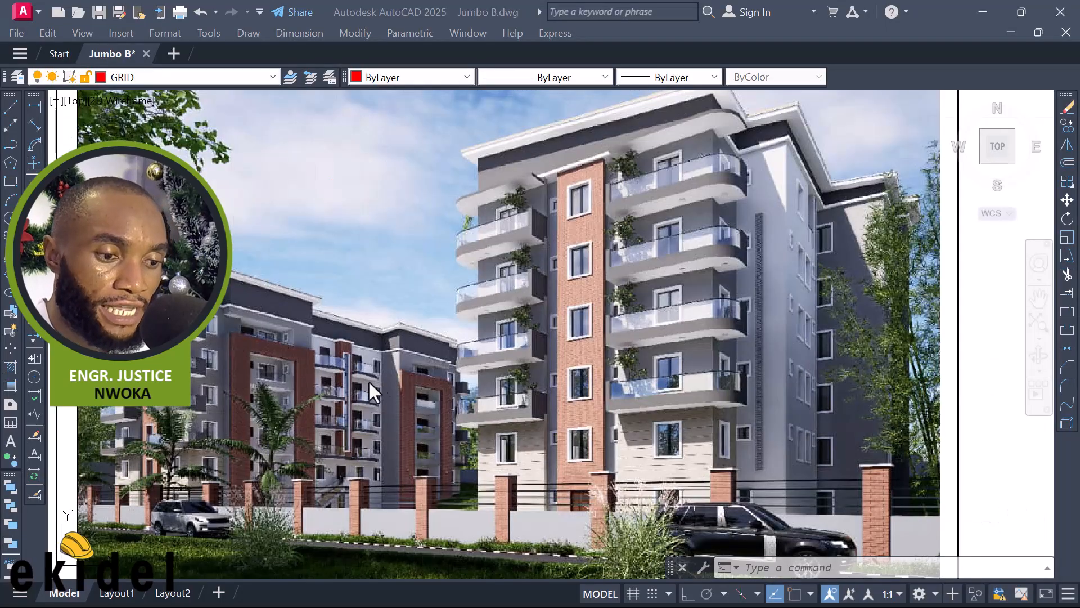
Switch to the Jumbo B drawing in AutoCAD and examine the curved front terraces in the exterior renderings
{"action": "scroll", "coordinate": [361, 383], "scroll_direction": "up", "scroll_amount": 6}
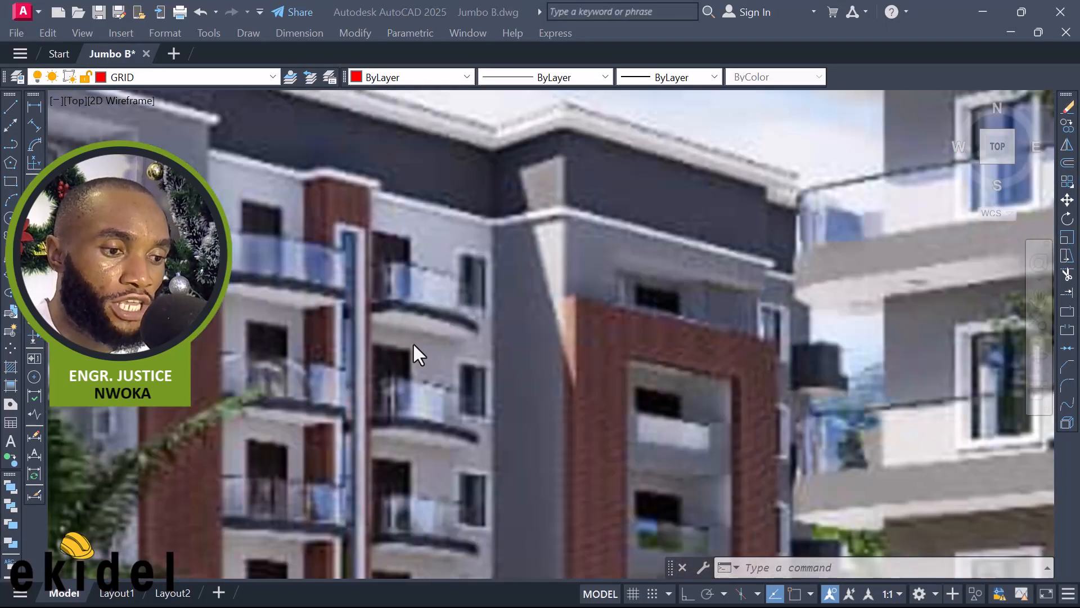
{"action": "scroll", "coordinate": [413, 345], "scroll_direction": "down", "scroll_amount": 4}
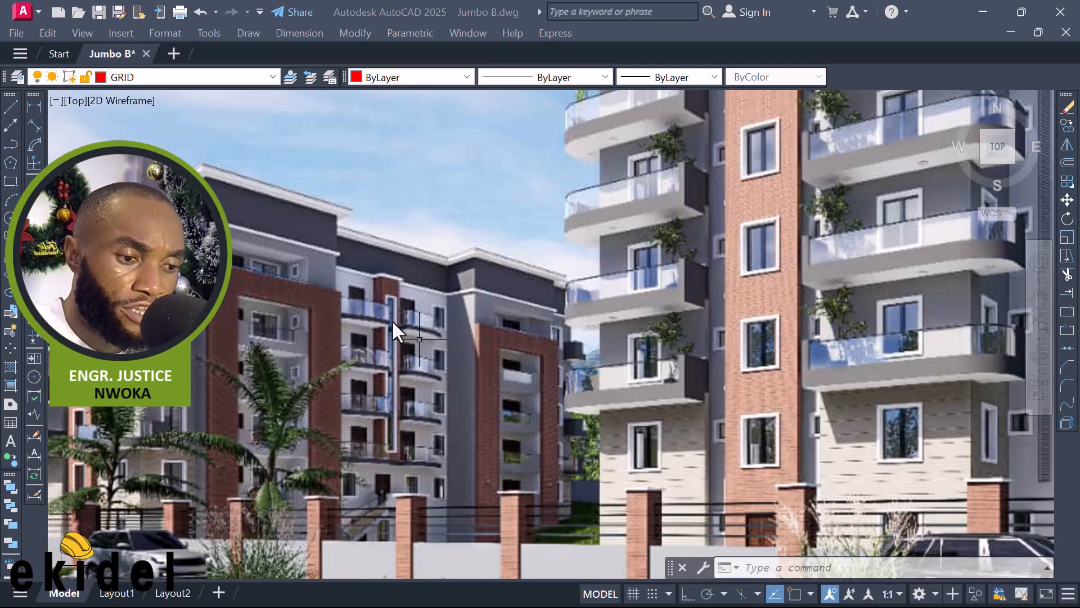
{"action": "scroll", "coordinate": [357, 309], "scroll_direction": "up", "scroll_amount": 2}
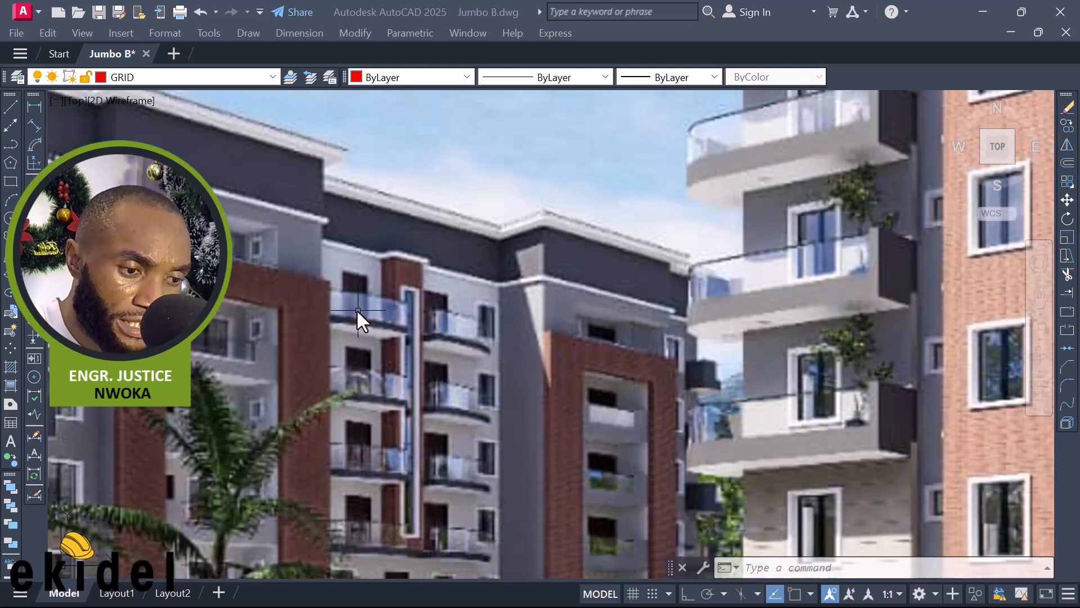
{"action": "scroll", "coordinate": [358, 310], "scroll_direction": "up", "scroll_amount": 2}
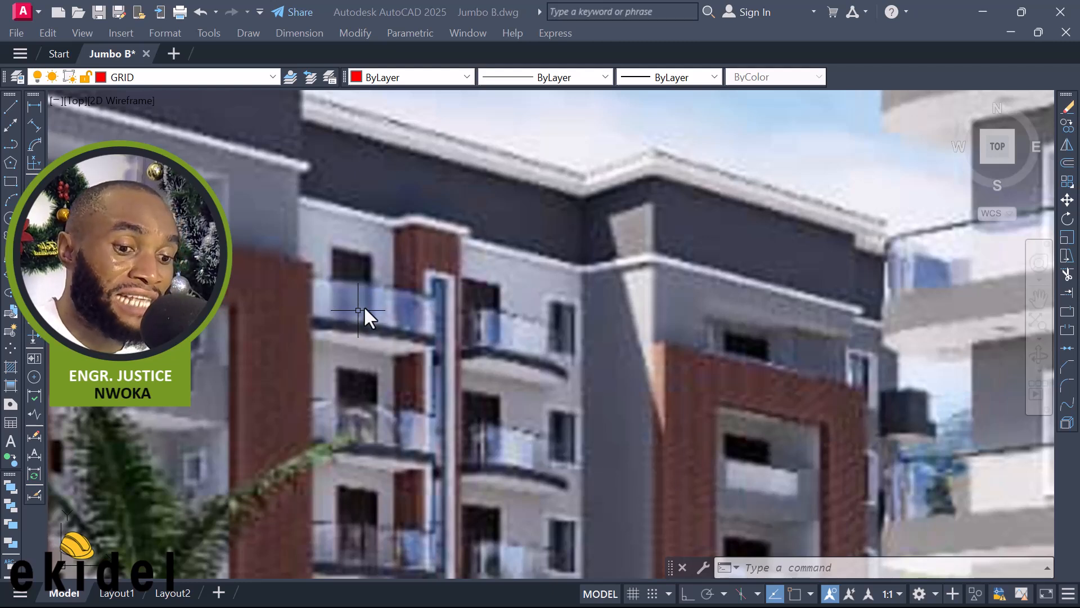
{"action": "scroll", "coordinate": [388, 316], "scroll_direction": "down", "scroll_amount": 2}
{"action": "scroll", "coordinate": [393, 315], "scroll_direction": "down", "scroll_amount": 3}
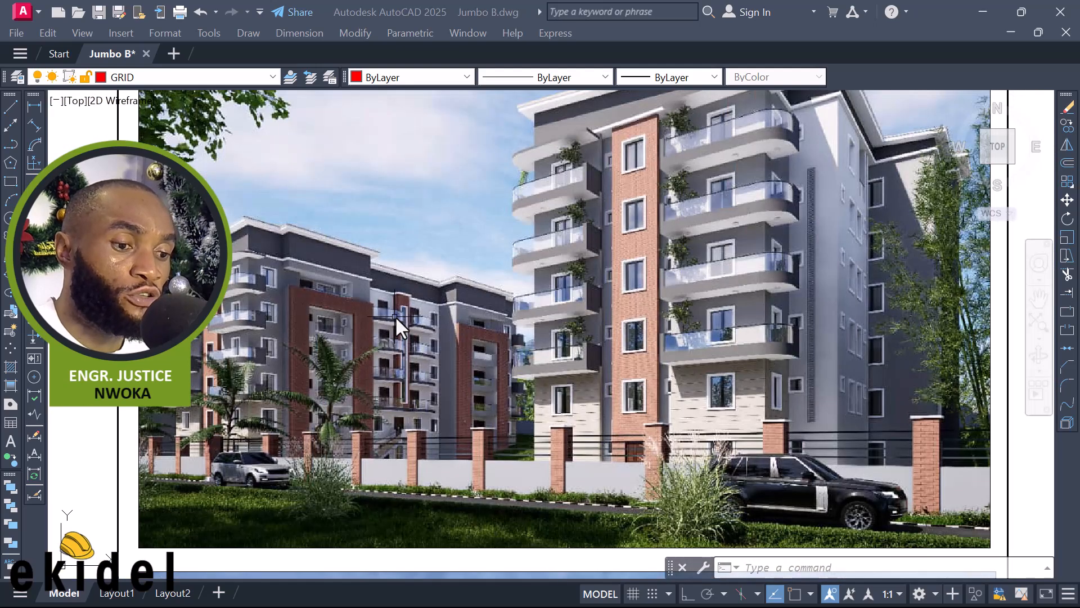
{"action": "scroll", "coordinate": [392, 304], "scroll_direction": "up", "scroll_amount": 2}
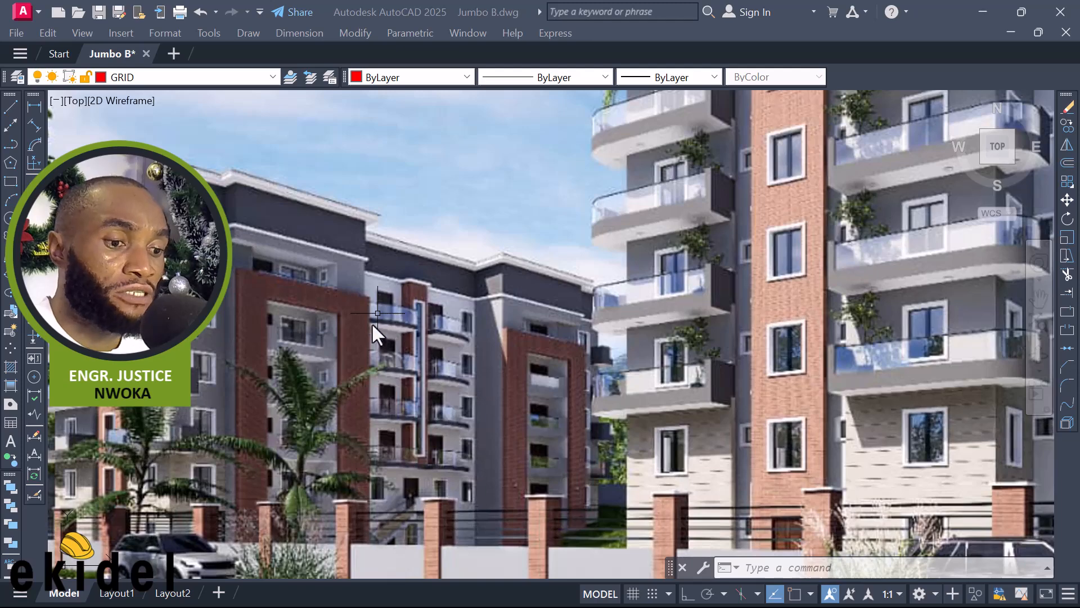
{"action": "scroll", "coordinate": [459, 315], "scroll_direction": "down", "scroll_amount": 5}
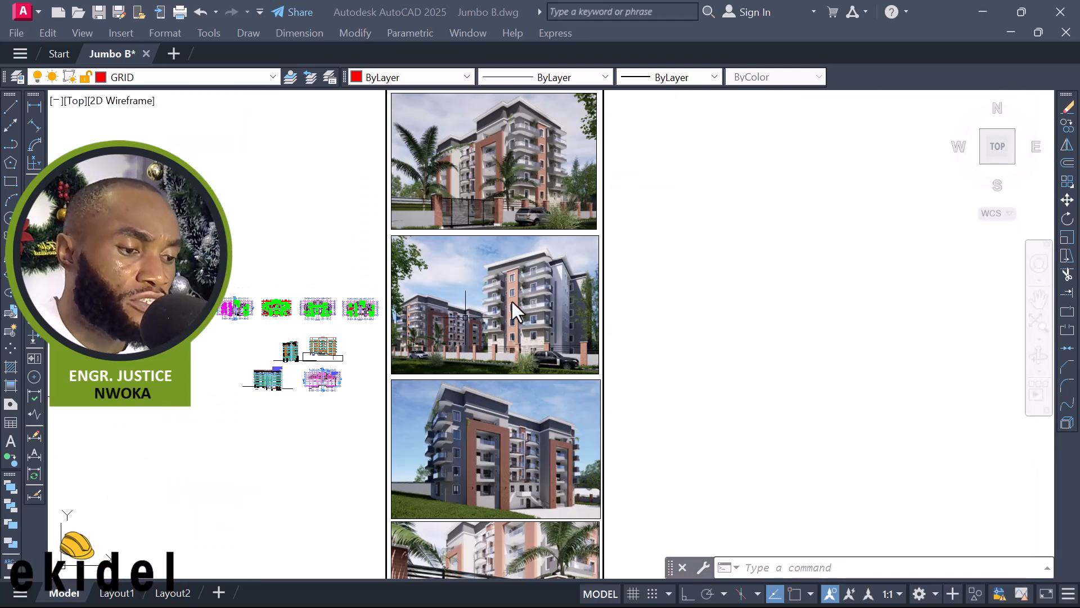
{"action": "scroll", "coordinate": [530, 157], "scroll_direction": "up", "scroll_amount": 5}
{"action": "scroll", "coordinate": [603, 203], "scroll_direction": "down", "scroll_amount": 1}
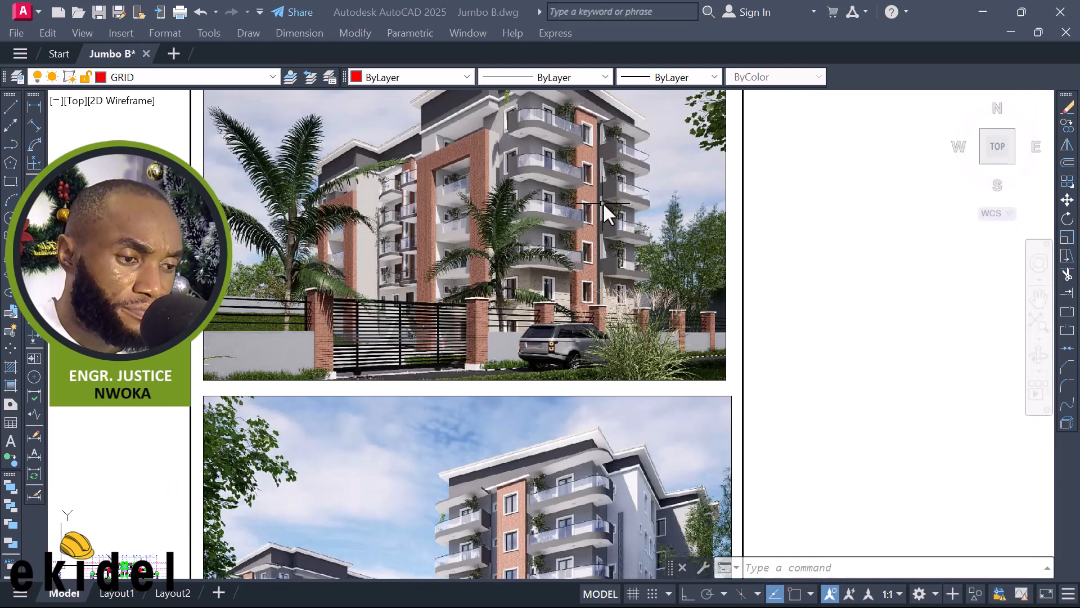
{"action": "scroll", "coordinate": [405, 222], "scroll_direction": "up", "scroll_amount": 4}
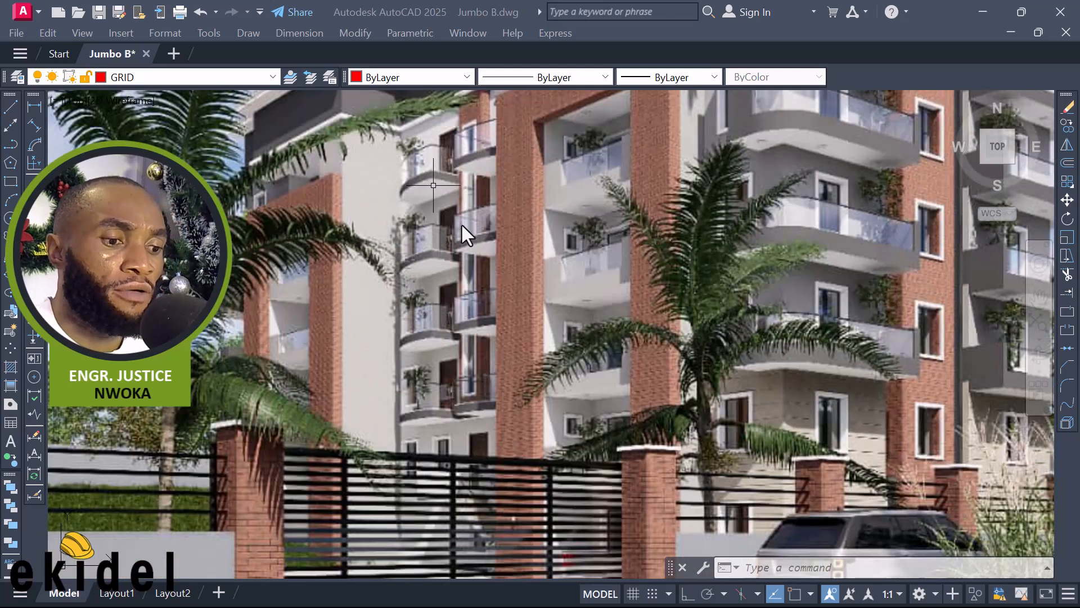
{"action": "scroll", "coordinate": [498, 219], "scroll_direction": "down", "scroll_amount": 4}
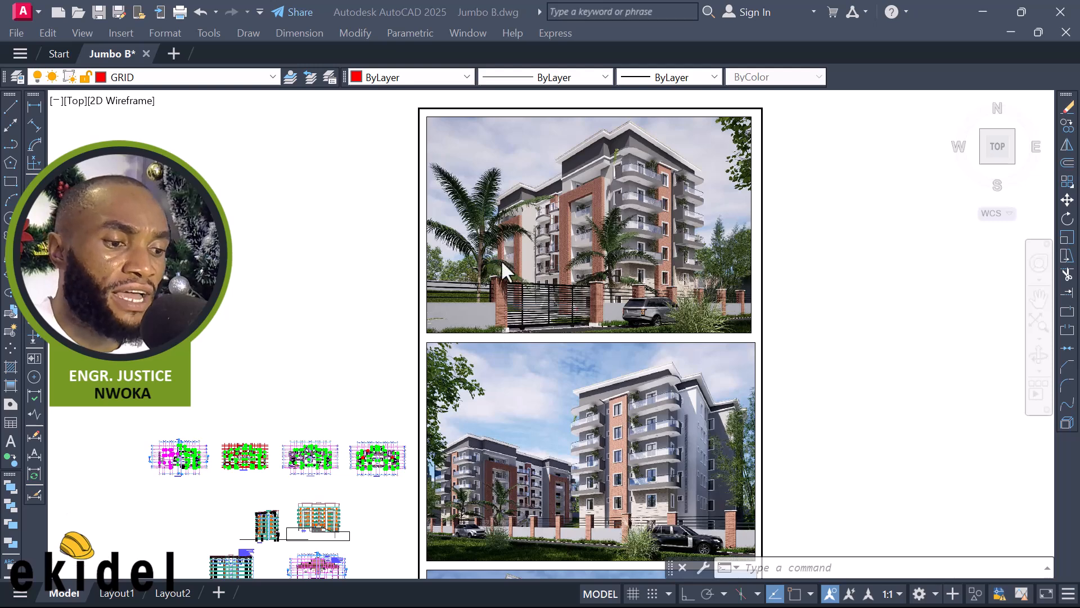
{"action": "scroll", "coordinate": [477, 313], "scroll_direction": "down", "scroll_amount": 2}
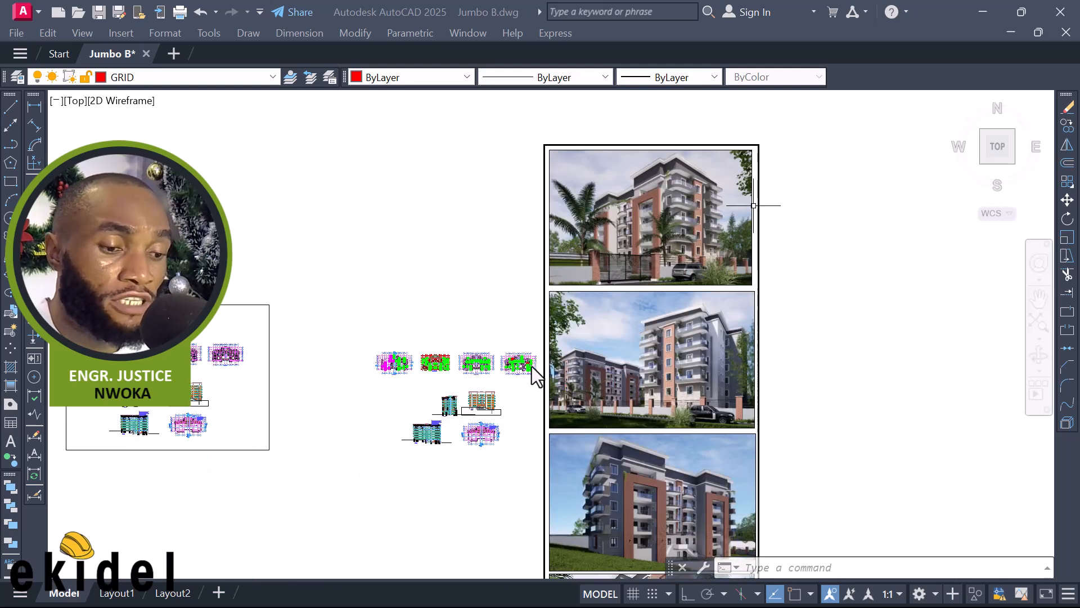
{"action": "scroll", "coordinate": [532, 365], "scroll_direction": "up", "scroll_amount": 2}
{"action": "scroll", "coordinate": [728, 367], "scroll_direction": "up", "scroll_amount": 2}
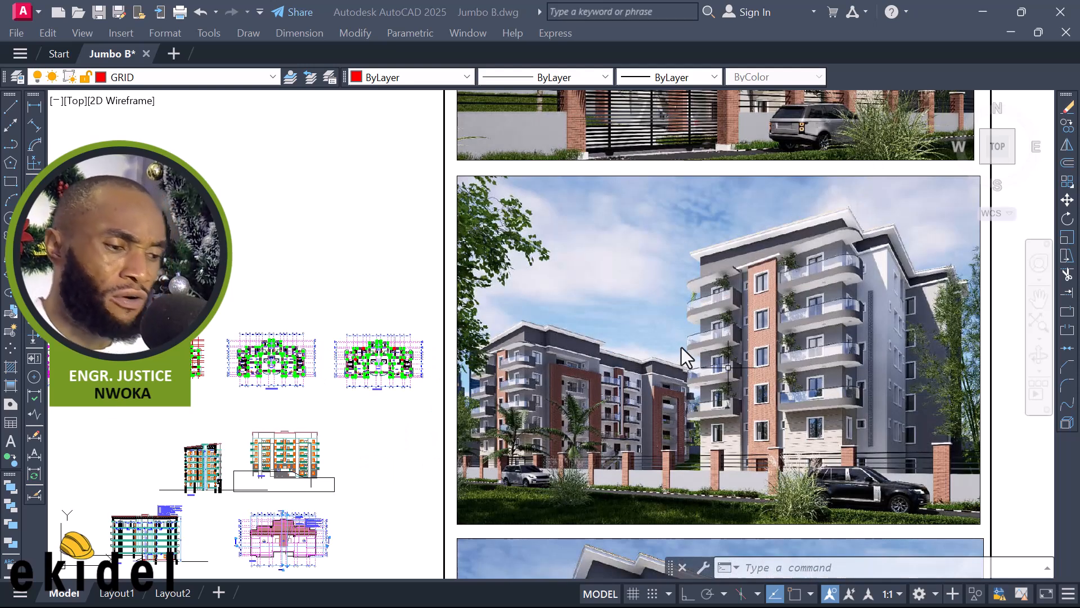
{"action": "scroll", "coordinate": [681, 281], "scroll_direction": "down", "scroll_amount": 2}
{"action": "scroll", "coordinate": [690, 231], "scroll_direction": "up", "scroll_amount": 2}
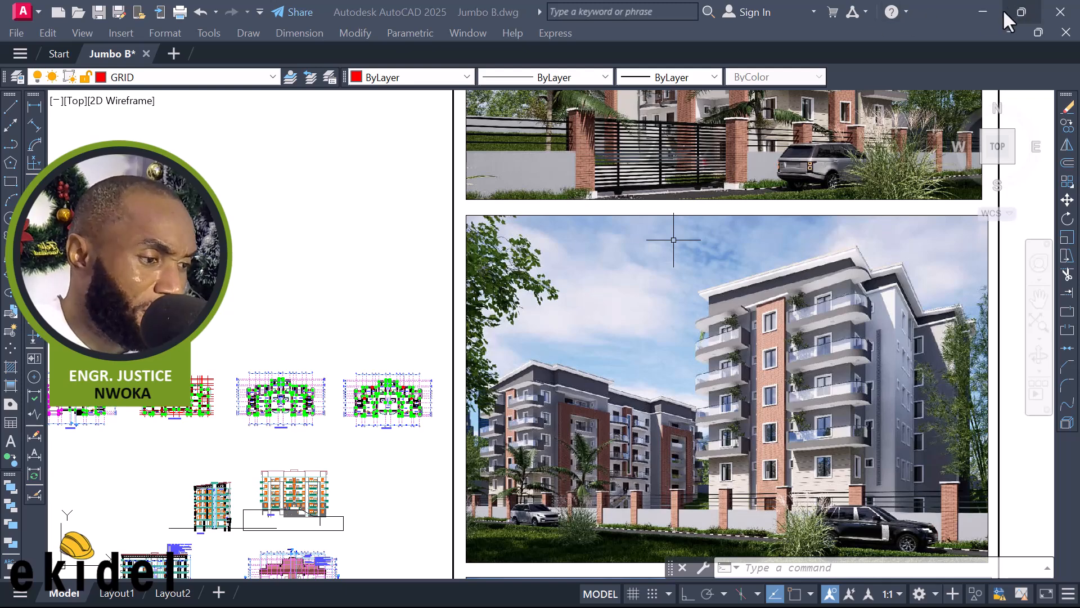
Switch back to ProtaStructure and open the properties of the existing curved terrace slab beside room P6
{"action": "scroll", "coordinate": [726, 284], "scroll_direction": "down", "scroll_amount": 2}
{"action": "scroll", "coordinate": [427, 354], "scroll_direction": "up", "scroll_amount": 4}
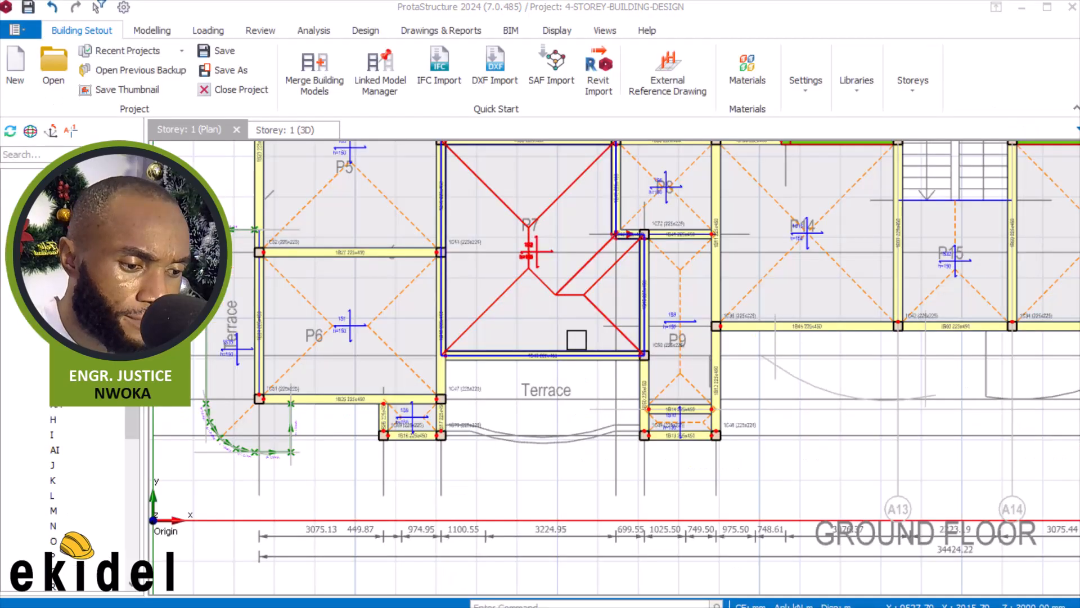
{"action": "scroll", "coordinate": [613, 315], "scroll_direction": "down", "scroll_amount": 1}
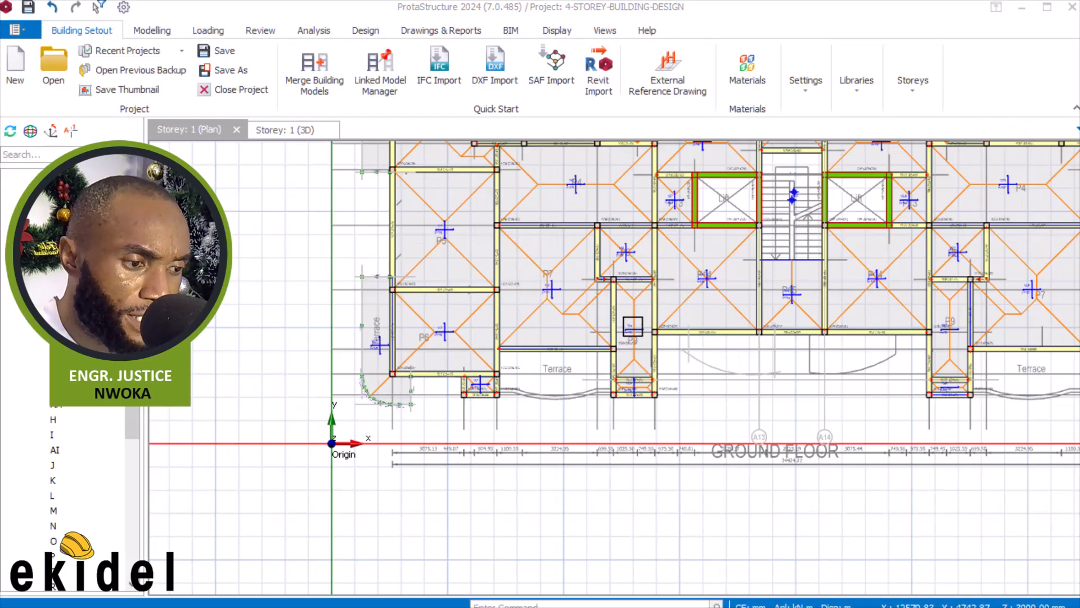
{"action": "scroll", "coordinate": [613, 315], "scroll_direction": "up", "scroll_amount": 2}
{"action": "middle_click_drag", "start_coordinate": [432, 347], "coordinate": [425, 341]}
{"action": "middle_click_drag", "start_coordinate": [579, 390], "coordinate": [679, 362]}
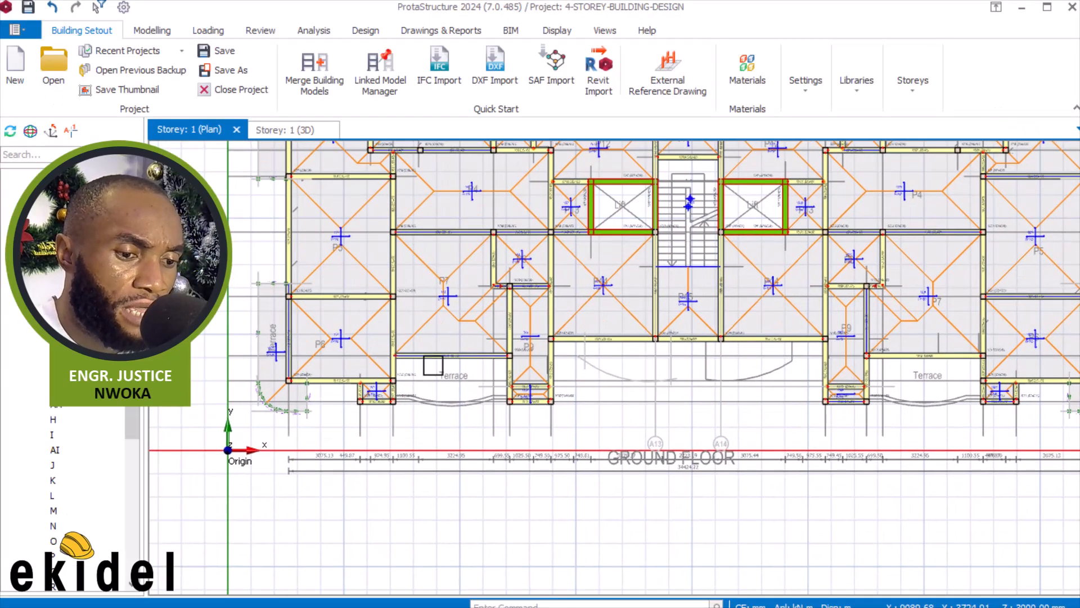
{"action": "scroll", "coordinate": [434, 365], "scroll_direction": "up", "scroll_amount": 2}
{"action": "scroll", "coordinate": [219, 337], "scroll_direction": "up", "scroll_amount": 1}
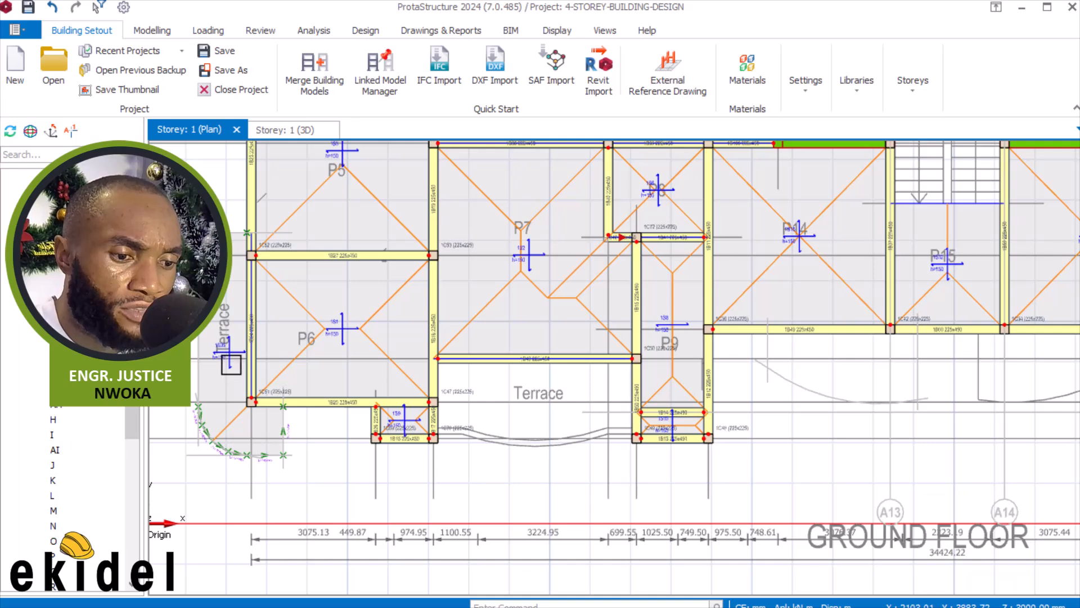
{"action": "left_click", "coordinate": [229, 363]}
{"action": "right_click", "coordinate": [172, 305]}
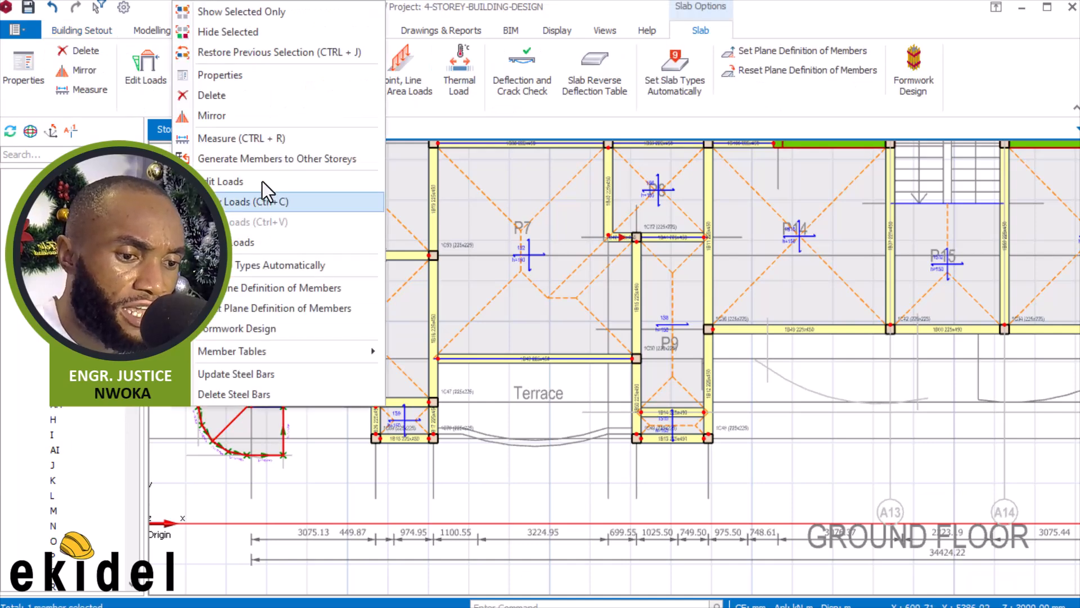
{"action": "left_click", "coordinate": [281, 77]}
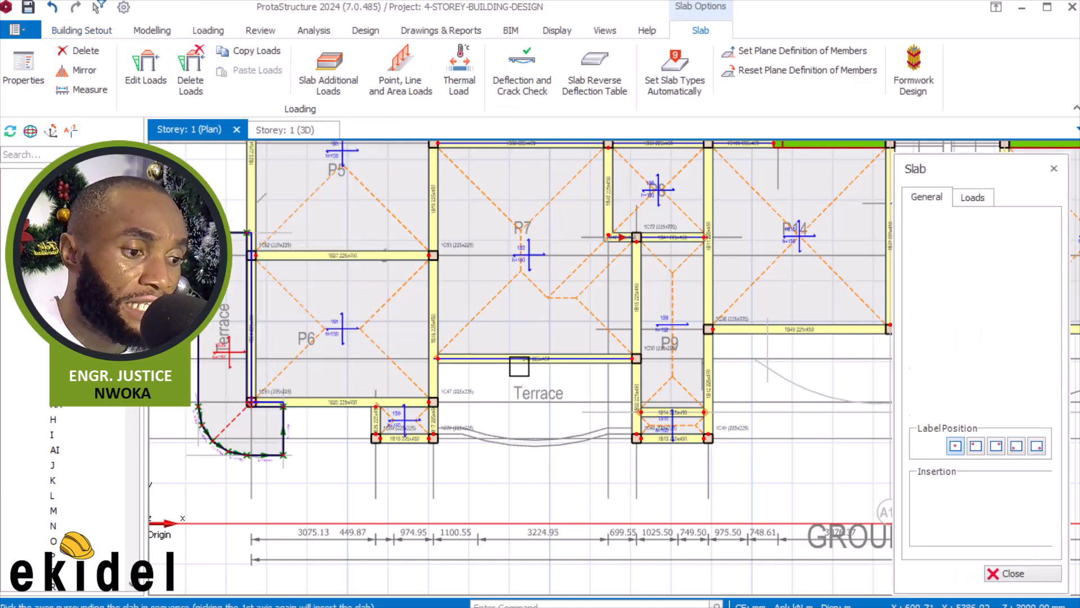
Clear the axes in the slab's insertion list, keeping Pick Axis as the insertion method
{"action": "middle_click_drag", "start_coordinate": [721, 373], "coordinate": [368, 361]}
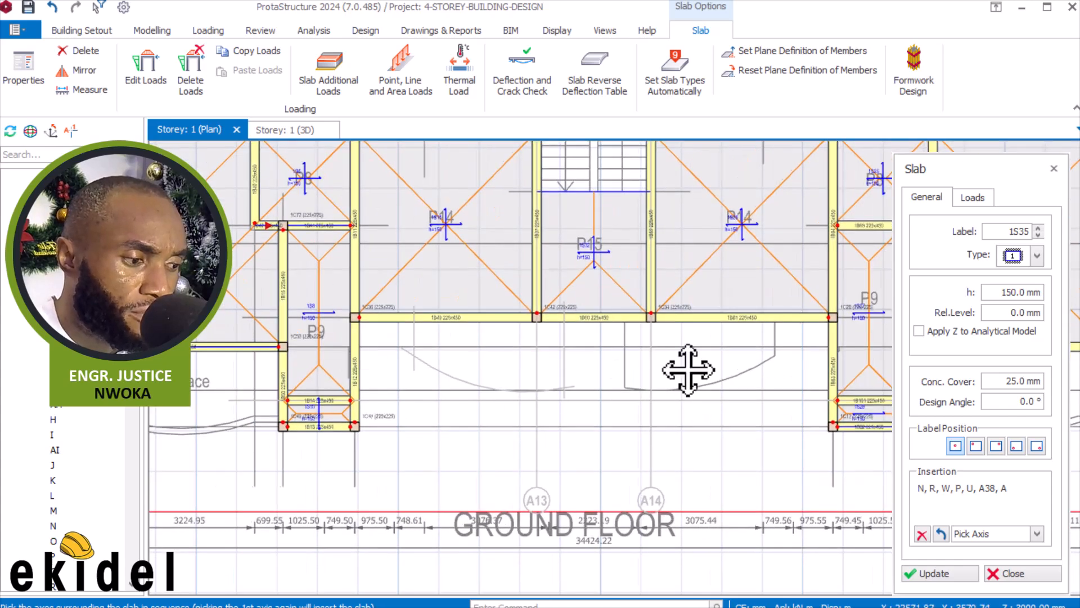
{"action": "middle_click_drag", "start_coordinate": [695, 370], "coordinate": [473, 352]}
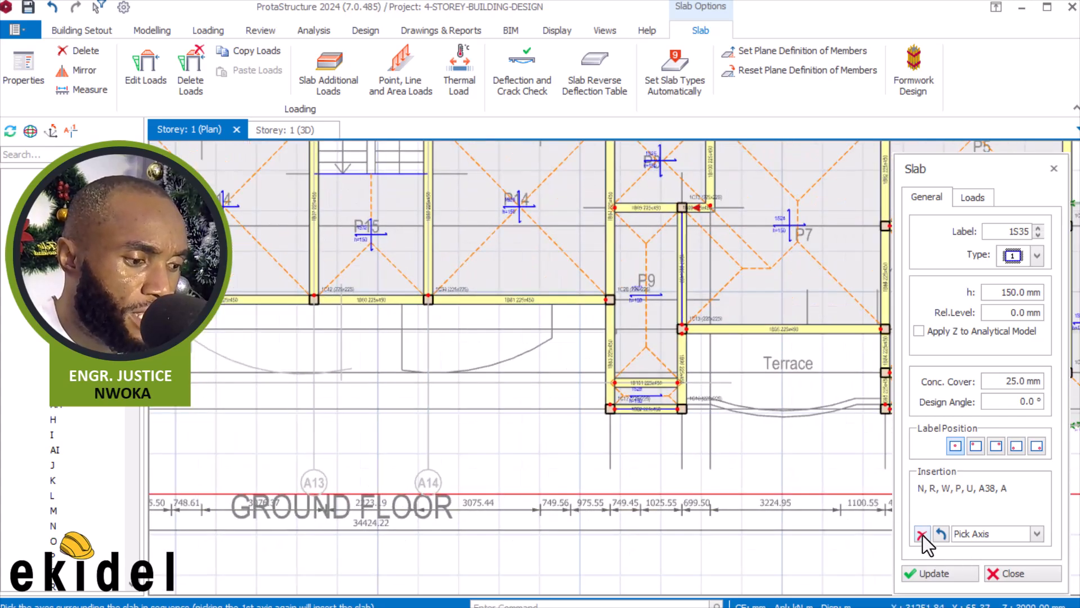
{"action": "left_click", "coordinate": [923, 535]}
{"action": "left_click", "coordinate": [975, 536]}
{"action": "left_click", "coordinate": [988, 542]}
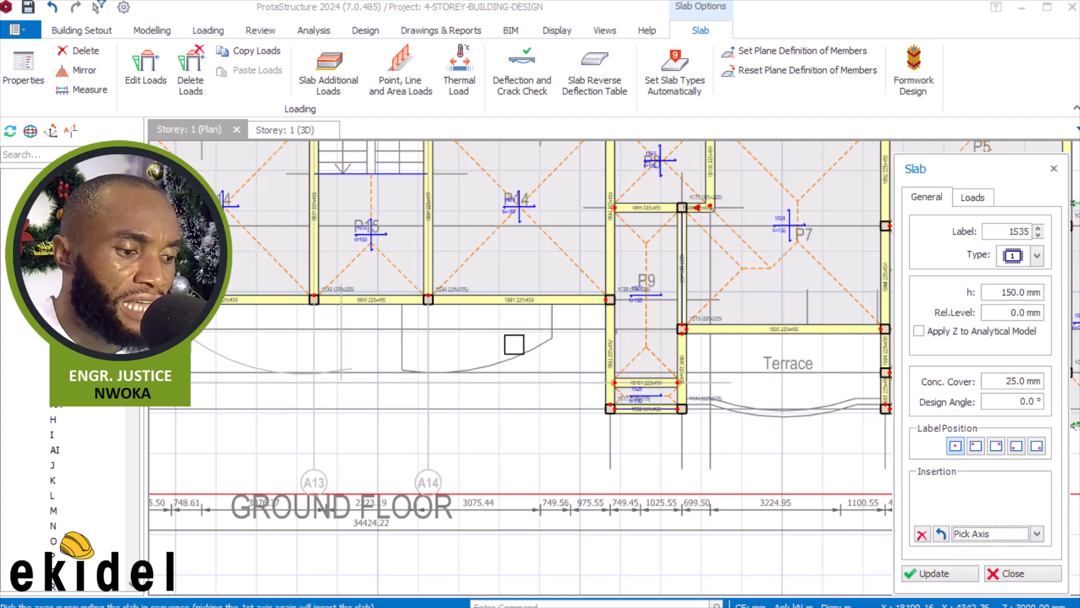
Turn on the display of the axes in the Storey 1 plan around beam 1B49
{"action": "scroll", "coordinate": [436, 352], "scroll_direction": "up", "scroll_amount": 5}
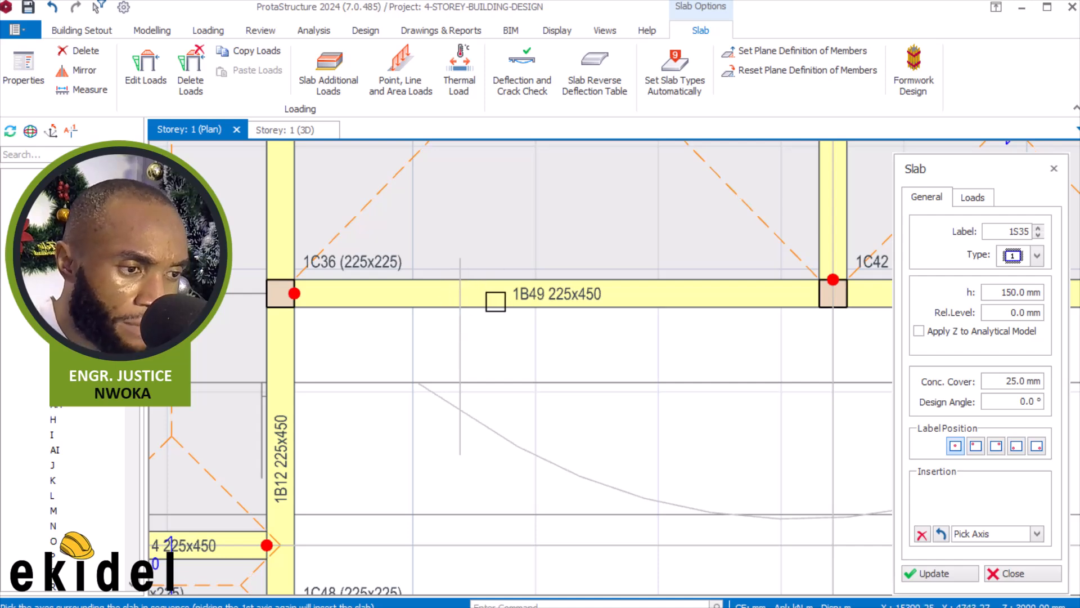
{"action": "scroll", "coordinate": [461, 293], "scroll_direction": "up", "scroll_amount": 1}
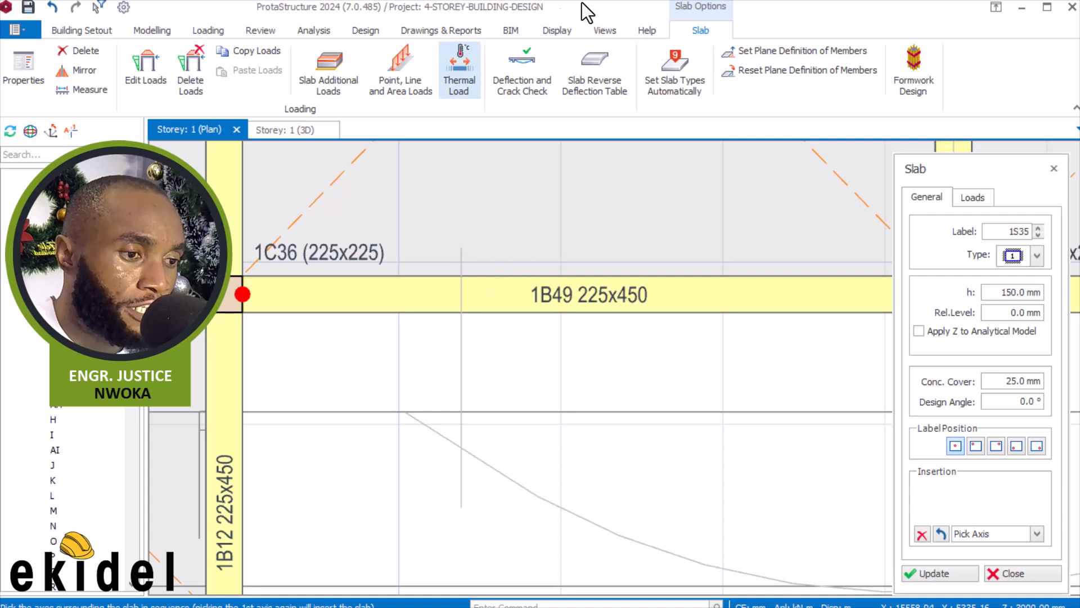
{"action": "left_click", "coordinate": [556, 30]}
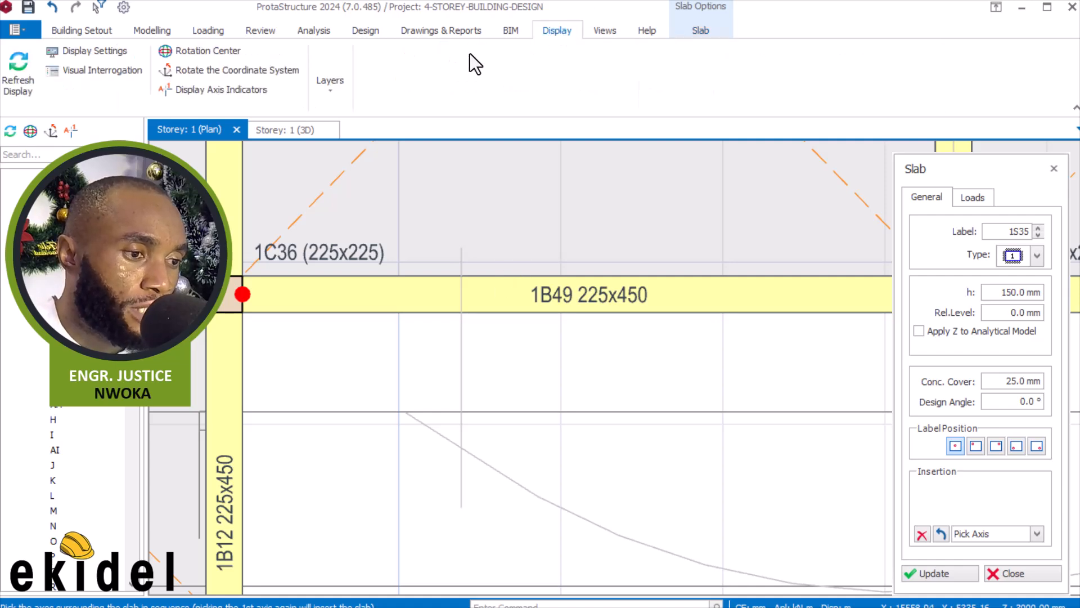
{"action": "left_click", "coordinate": [327, 89]}
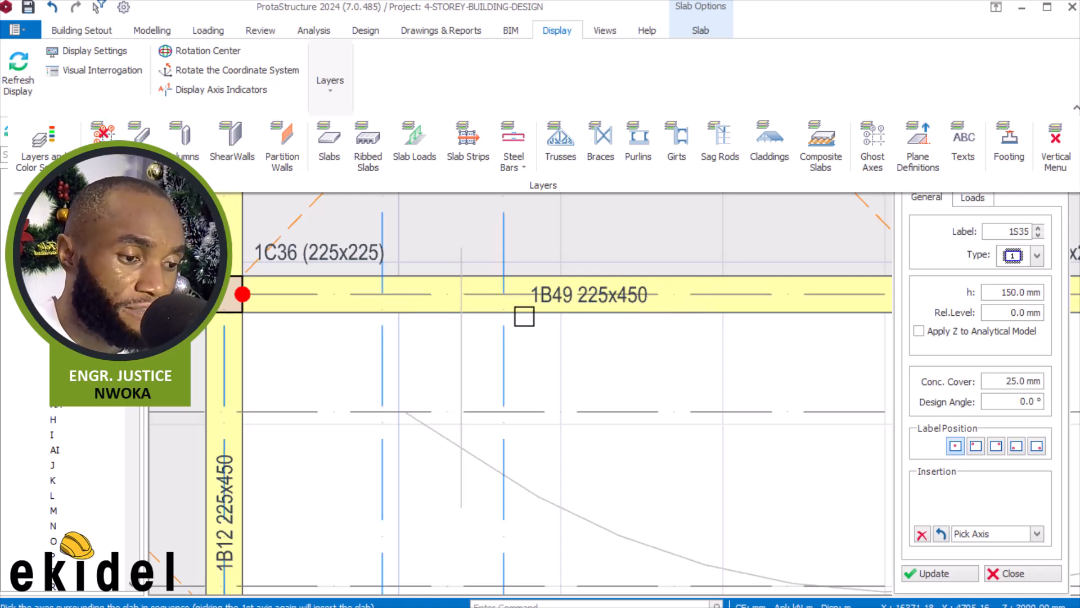
Insert a 150 mm thick terrace slab bounded by axes AG, AI, AH and A36, and check it in the 3D view
{"action": "scroll", "coordinate": [465, 330], "scroll_direction": "down", "scroll_amount": 1}
{"action": "scroll", "coordinate": [461, 332], "scroll_direction": "up", "scroll_amount": 1}
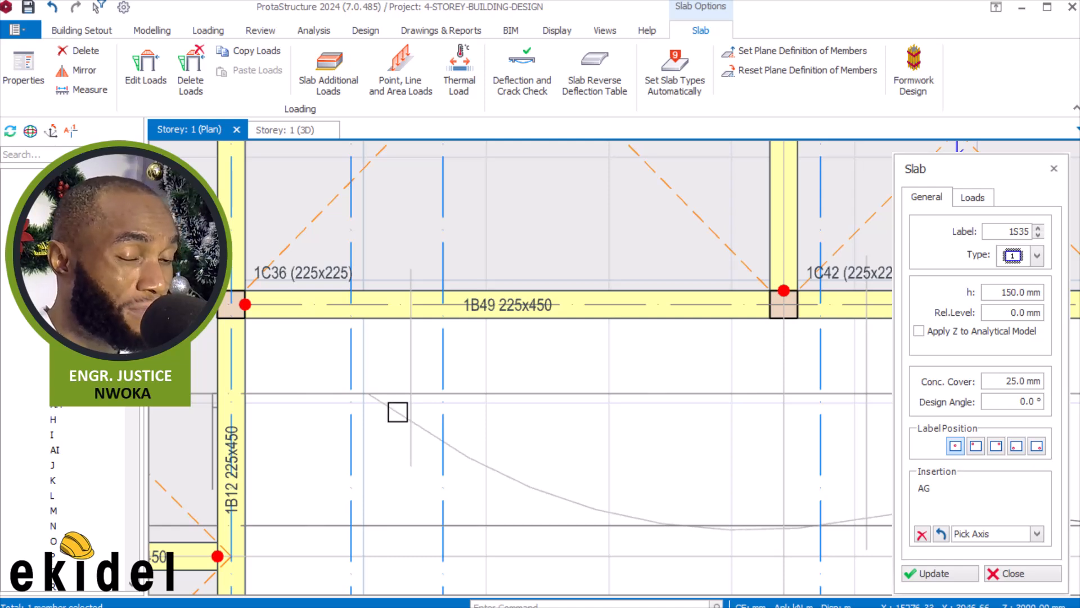
{"action": "left_click", "coordinate": [397, 412]}
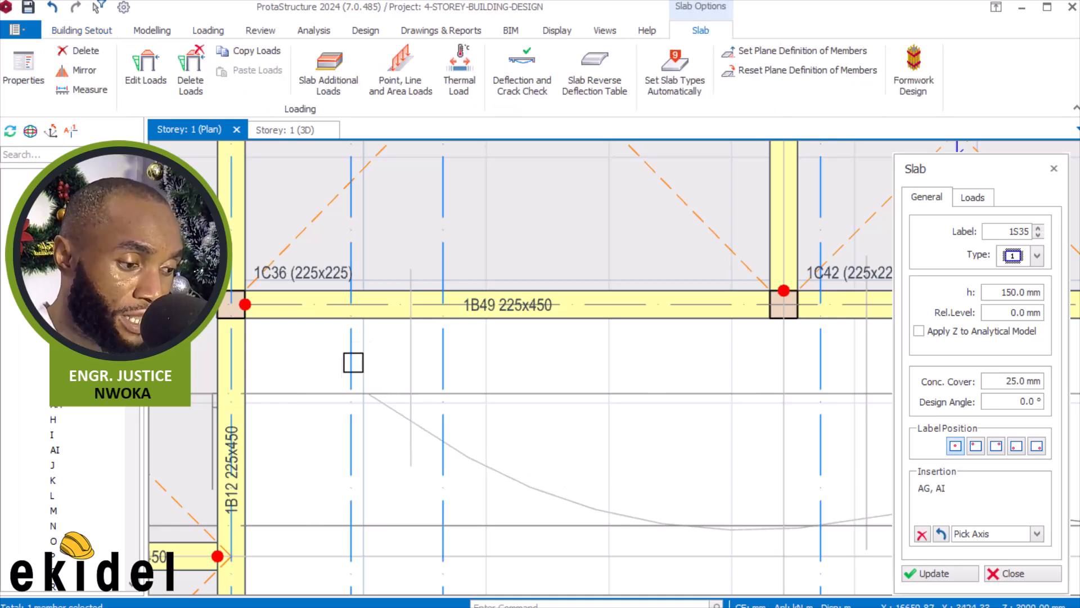
{"action": "scroll", "coordinate": [343, 402], "scroll_direction": "down", "scroll_amount": 1}
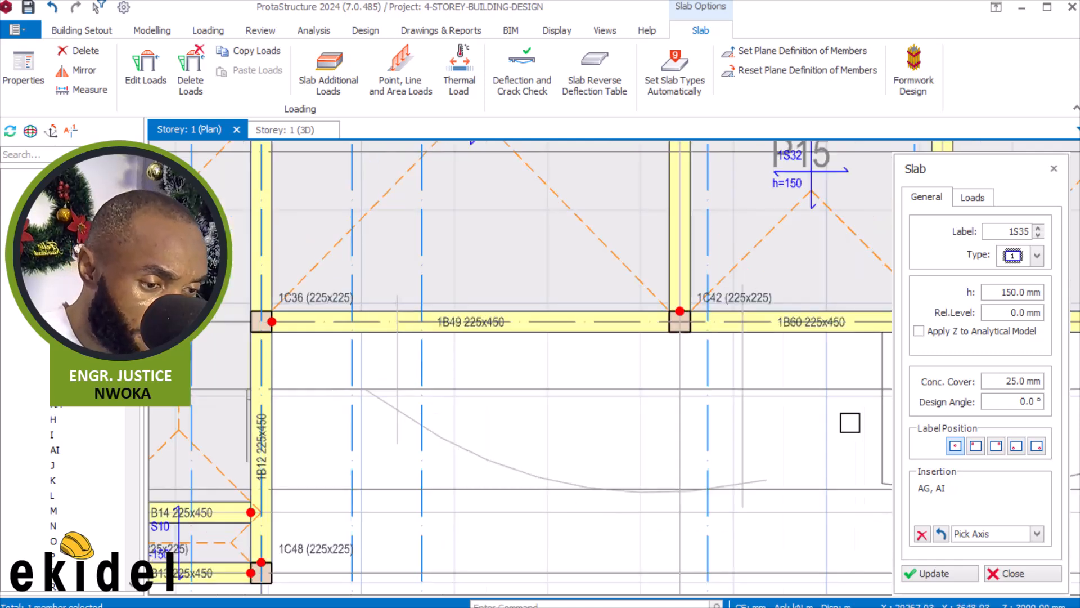
{"action": "left_click", "coordinate": [742, 427]}
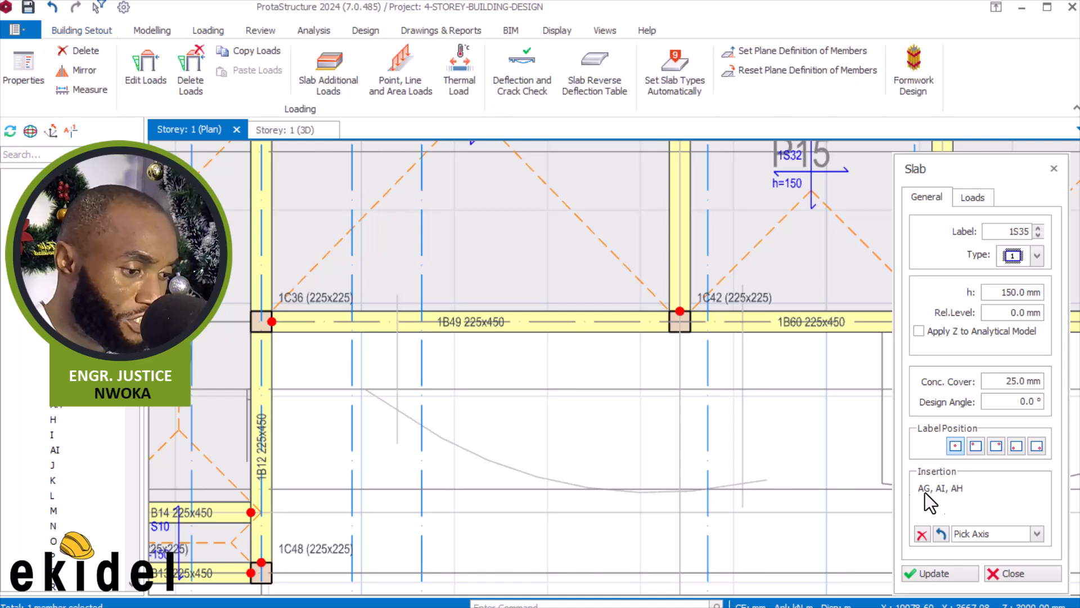
{"action": "left_click", "coordinate": [622, 320]}
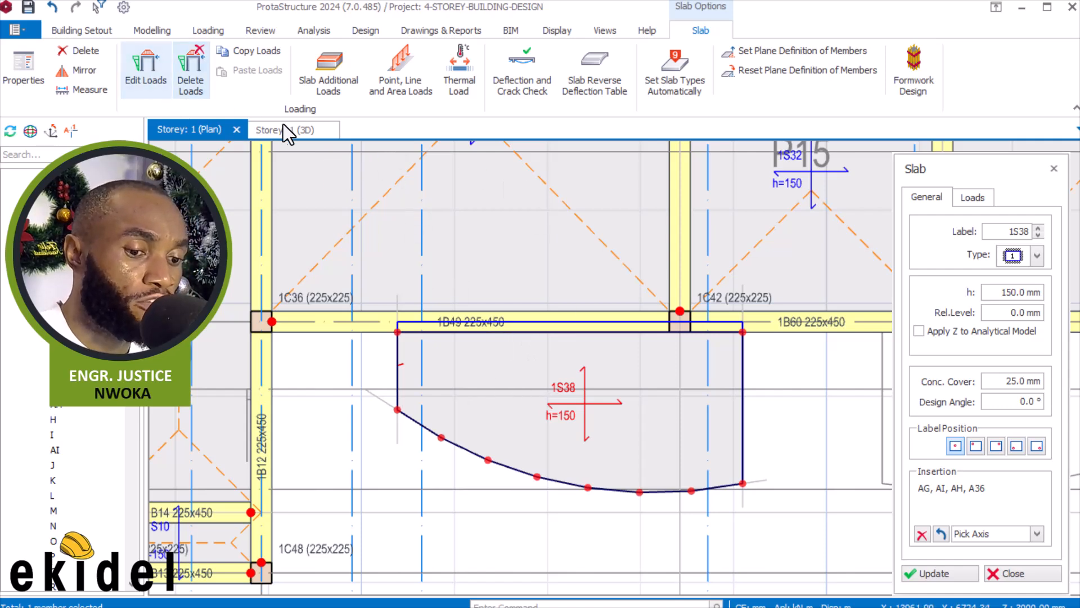
{"action": "key", "text": "Escape"}
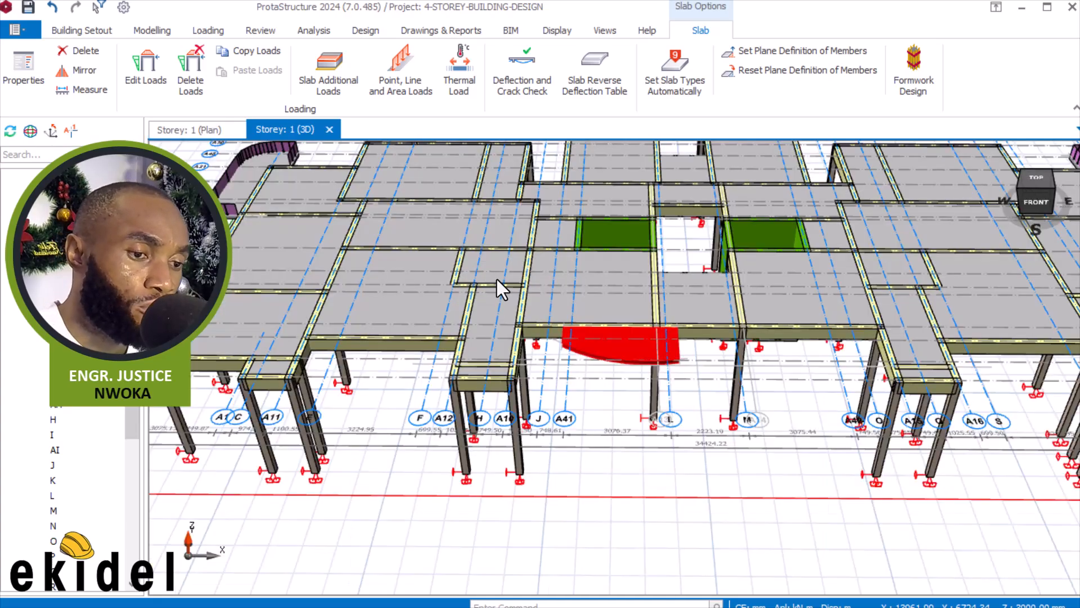
{"action": "key", "text": "Escape"}
{"action": "middle_click_drag", "start_coordinate": [687, 396], "coordinate": [403, 231]}
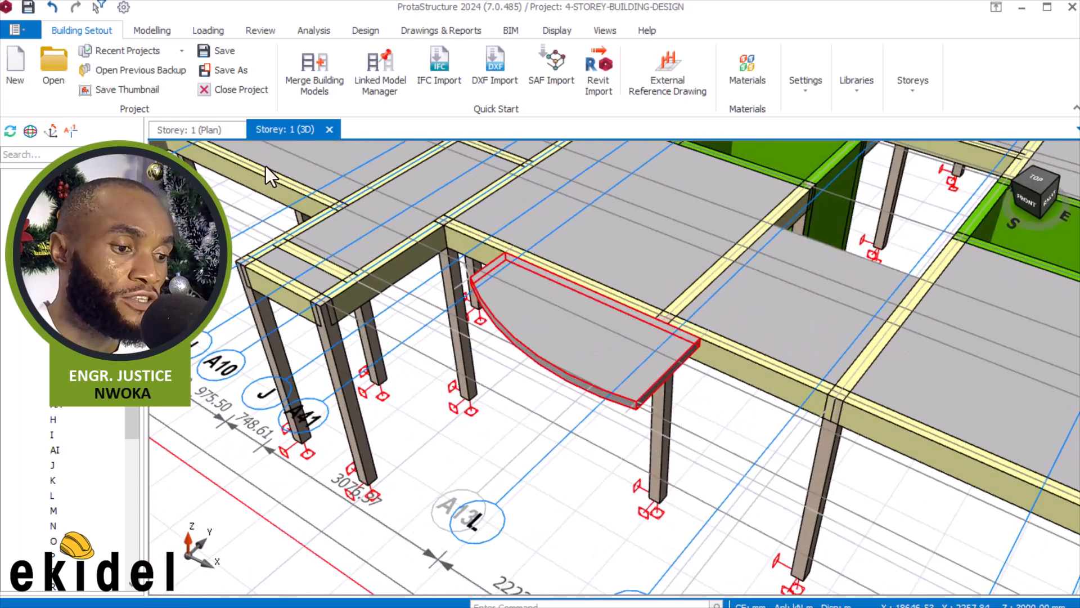
{"action": "left_click", "coordinate": [204, 131]}
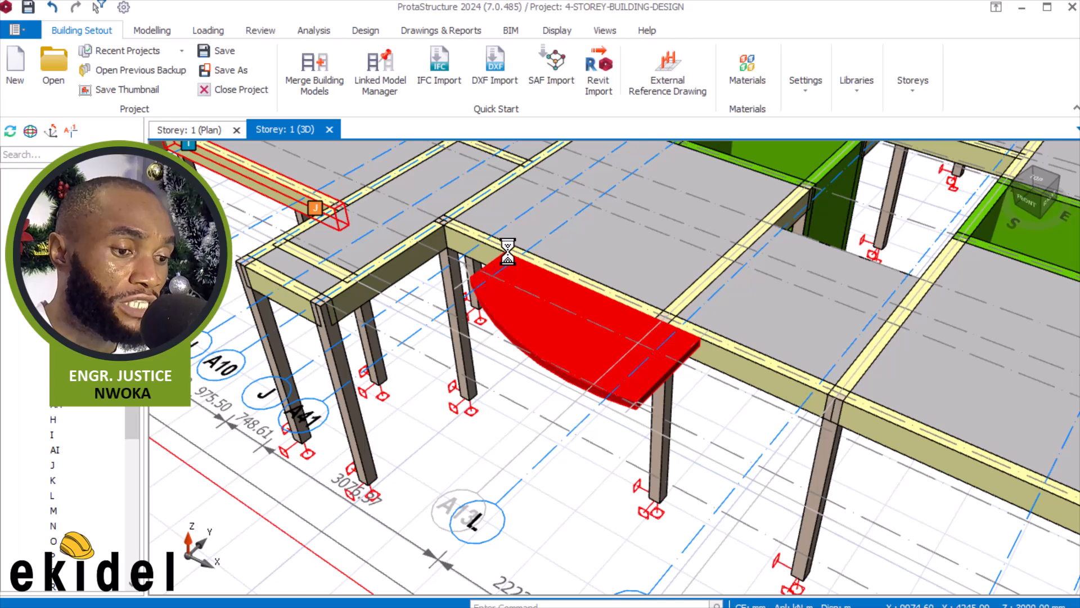
Offset the straight axis below beam 1B60 by 1500 mm onto the near straight edge of the neighbouring curved terrace
{"action": "scroll", "coordinate": [425, 337], "scroll_direction": "down", "scroll_amount": 2}
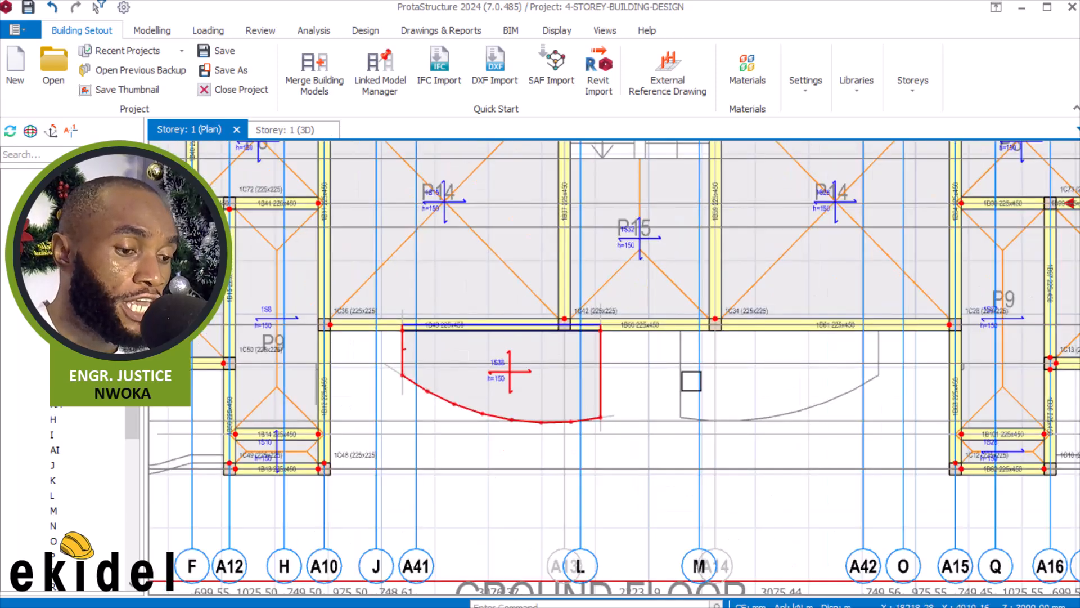
{"action": "middle_click_drag", "start_coordinate": [706, 370], "coordinate": [584, 351]}
{"action": "scroll", "coordinate": [574, 353], "scroll_direction": "up", "scroll_amount": 1}
{"action": "scroll", "coordinate": [495, 372], "scroll_direction": "up", "scroll_amount": 2}
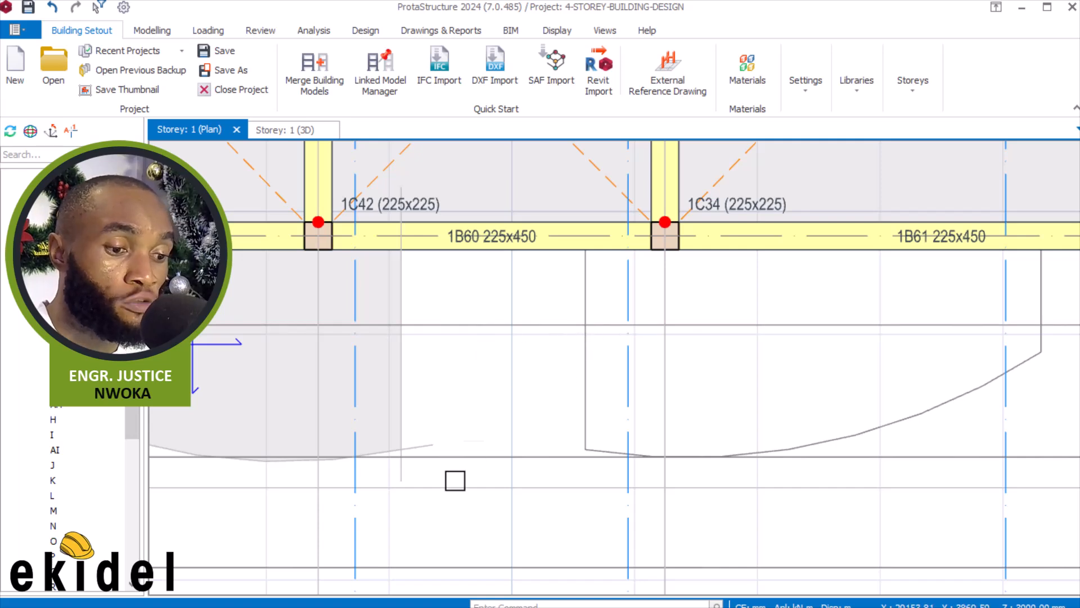
{"action": "left_click", "coordinate": [402, 476]}
{"action": "right_click", "coordinate": [446, 371]}
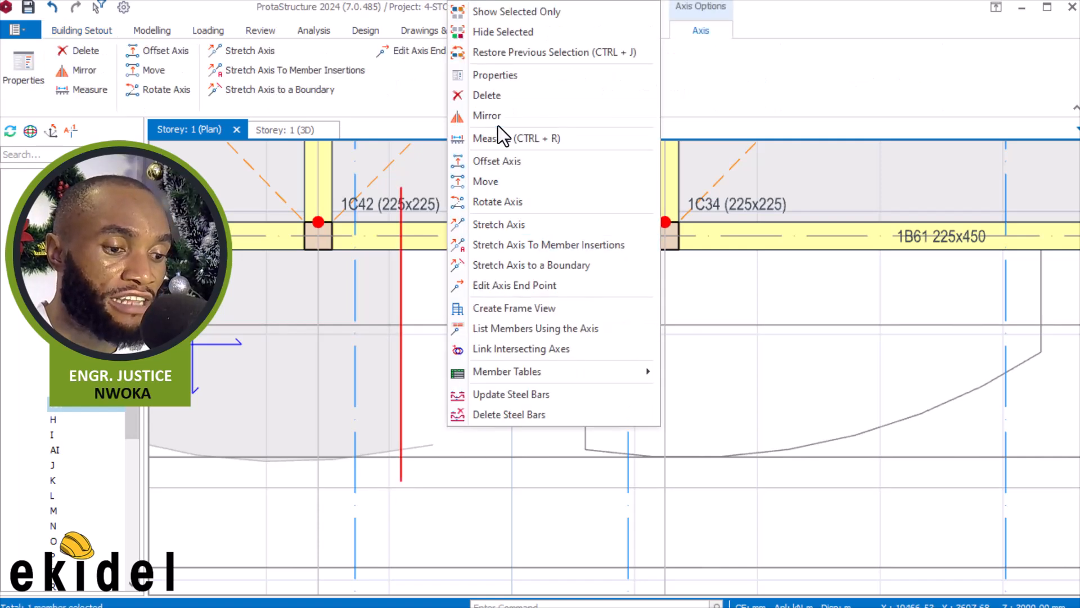
{"action": "left_click", "coordinate": [501, 160]}
{"action": "scroll", "coordinate": [592, 408], "scroll_direction": "up", "scroll_amount": 1}
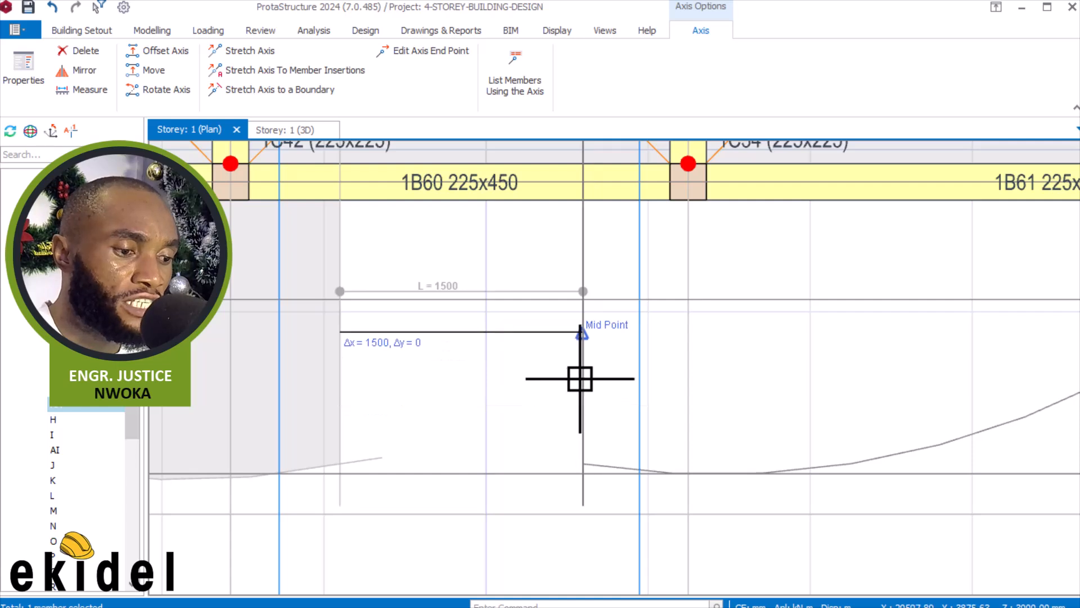
{"action": "left_click", "coordinate": [582, 349]}
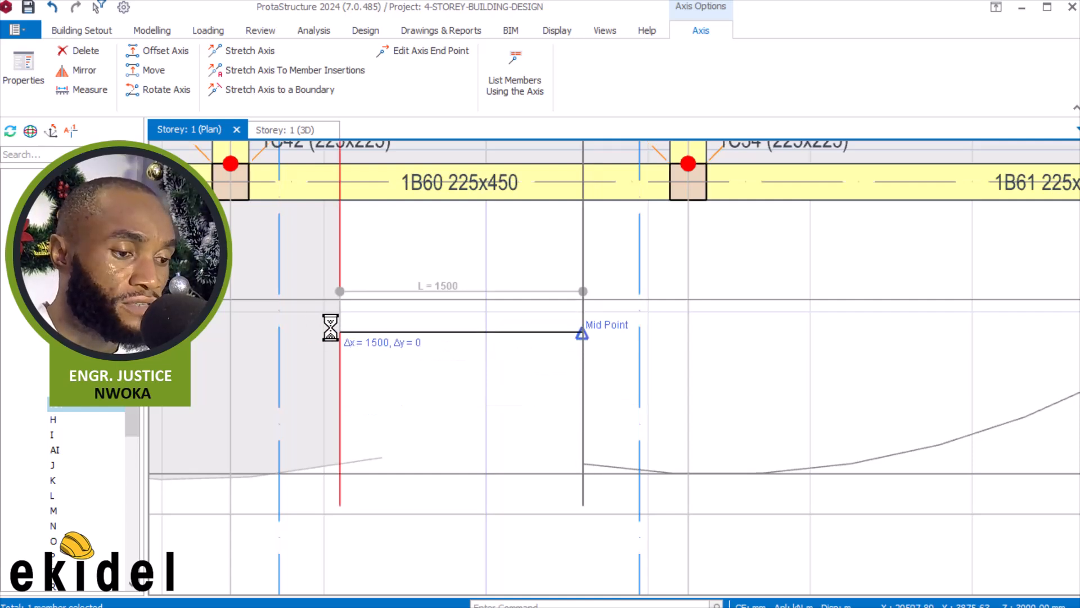
{"action": "scroll", "coordinate": [335, 329], "scroll_direction": "down", "scroll_amount": 2}
{"action": "scroll", "coordinate": [565, 332], "scroll_direction": "down", "scroll_amount": 1}
Offset the straight axis below beam 1B49 onto the far straight edge of the second curved terrace, below beam 1B61
{"action": "scroll", "coordinate": [714, 318], "scroll_direction": "up", "scroll_amount": 1}
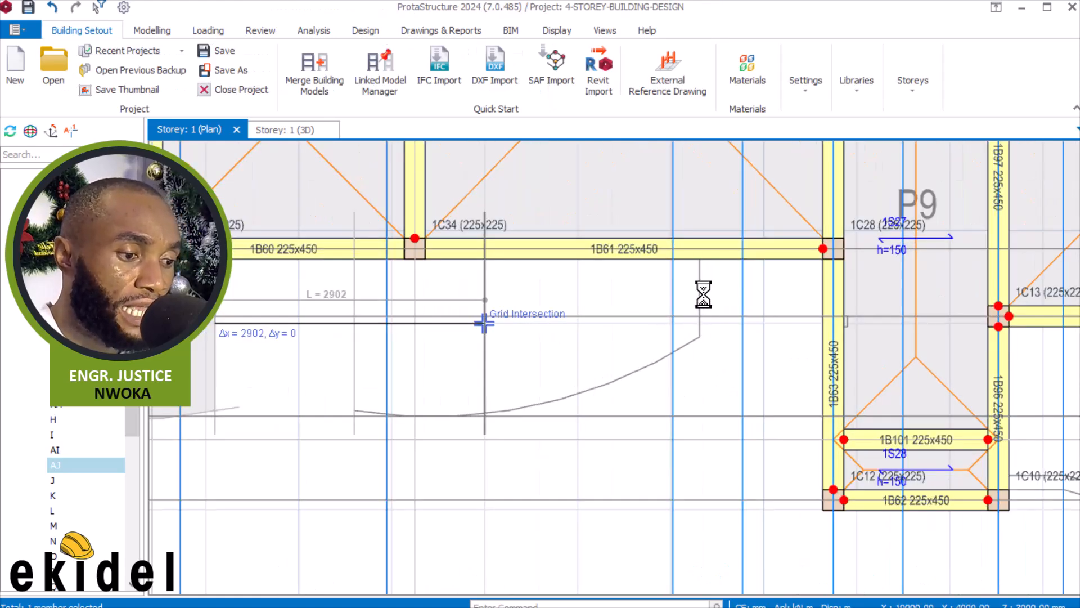
{"action": "scroll", "coordinate": [704, 294], "scroll_direction": "up", "scroll_amount": 1}
{"action": "scroll", "coordinate": [383, 306], "scroll_direction": "down", "scroll_amount": 2}
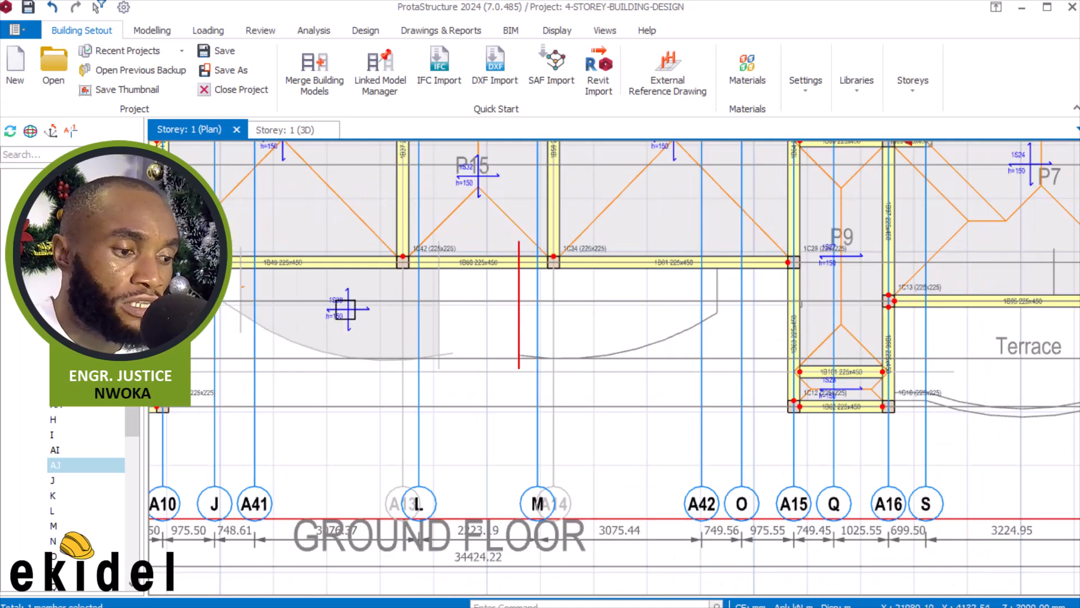
{"action": "scroll", "coordinate": [234, 294], "scroll_direction": "up", "scroll_amount": 2}
{"action": "left_click", "coordinate": [242, 358]}
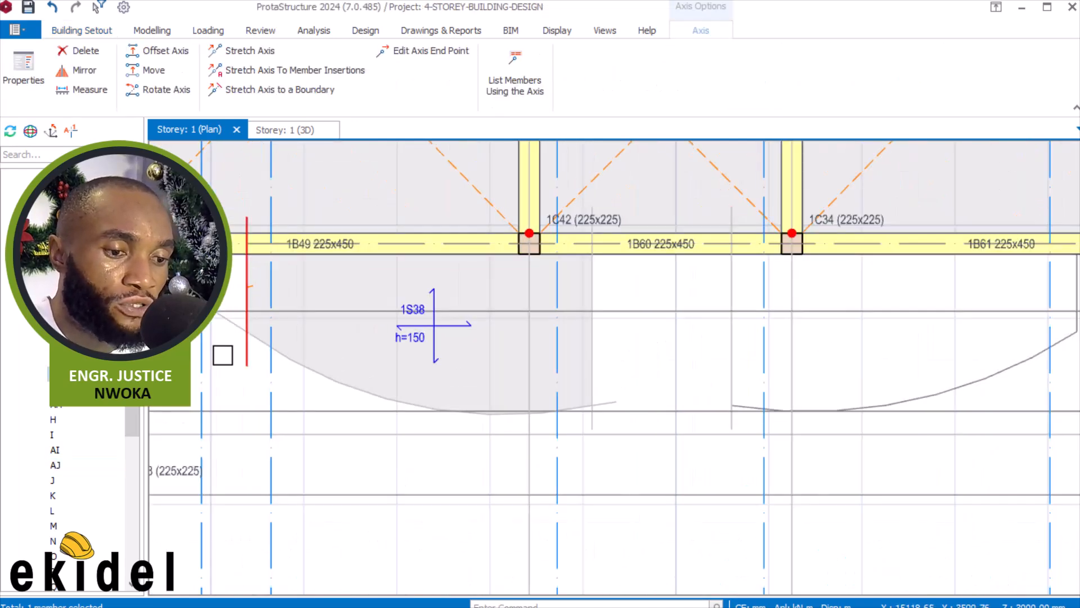
{"action": "right_click", "coordinate": [223, 354]}
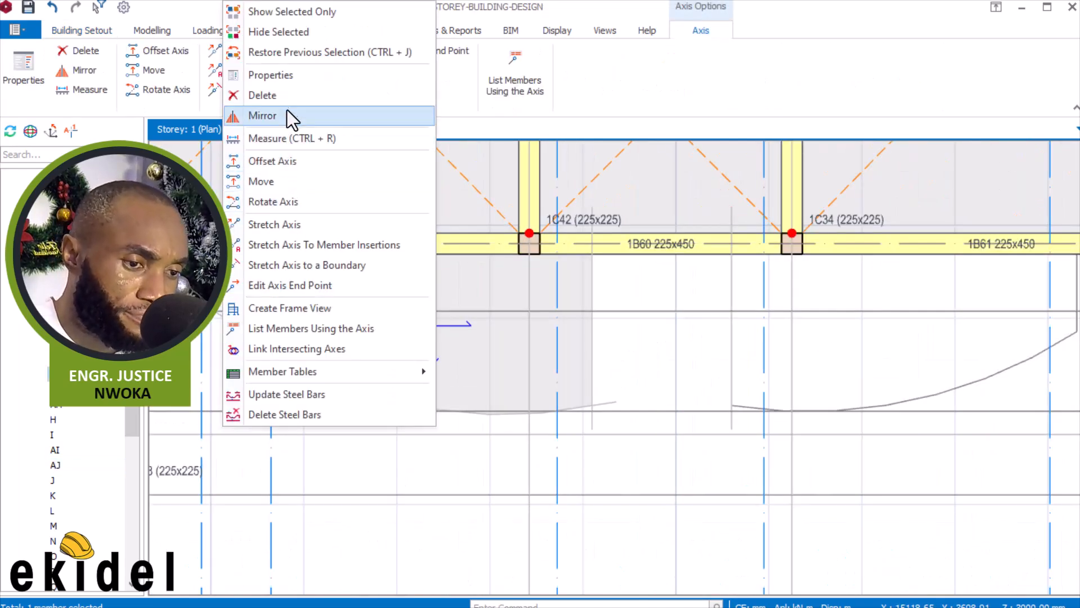
{"action": "left_click", "coordinate": [295, 159]}
{"action": "scroll", "coordinate": [332, 264], "scroll_direction": "down", "scroll_amount": 3}
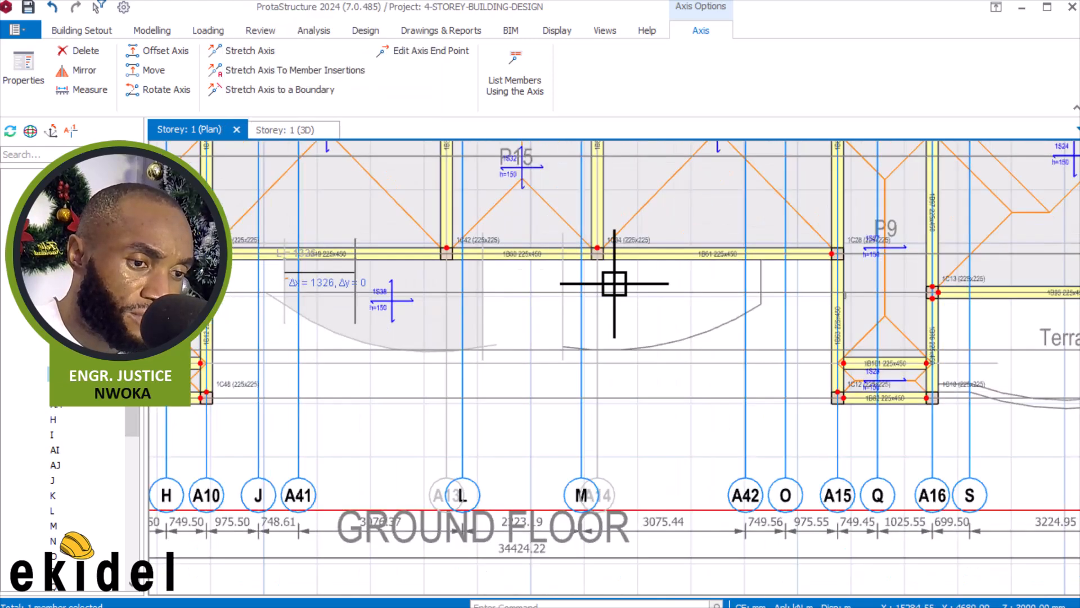
{"action": "scroll", "coordinate": [759, 284], "scroll_direction": "up", "scroll_amount": 6}
{"action": "left_click", "coordinate": [767, 279]}
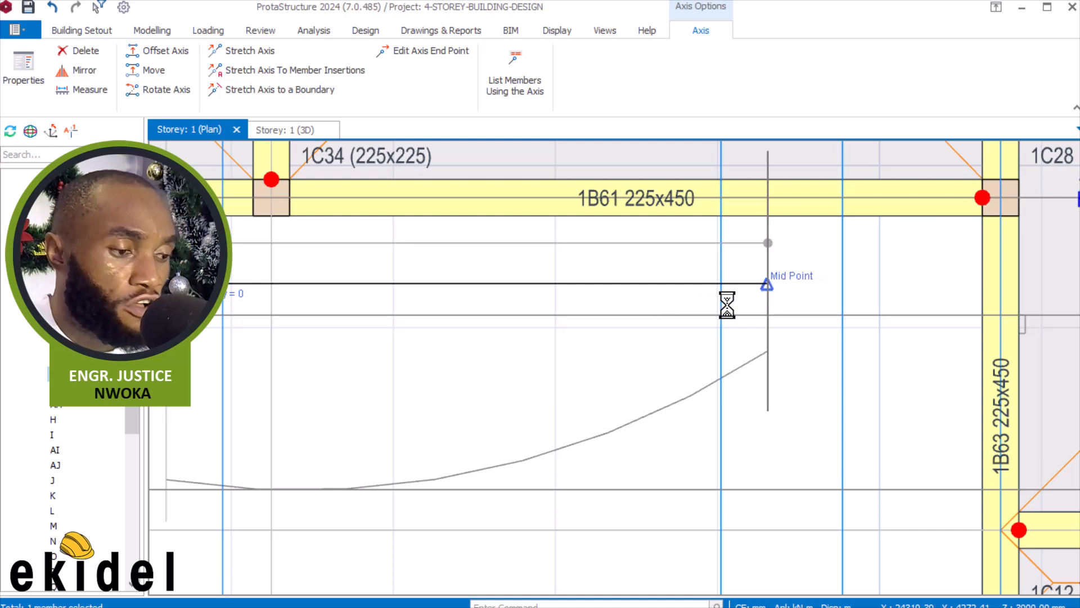
{"action": "scroll", "coordinate": [776, 306], "scroll_direction": "down", "scroll_amount": 3}
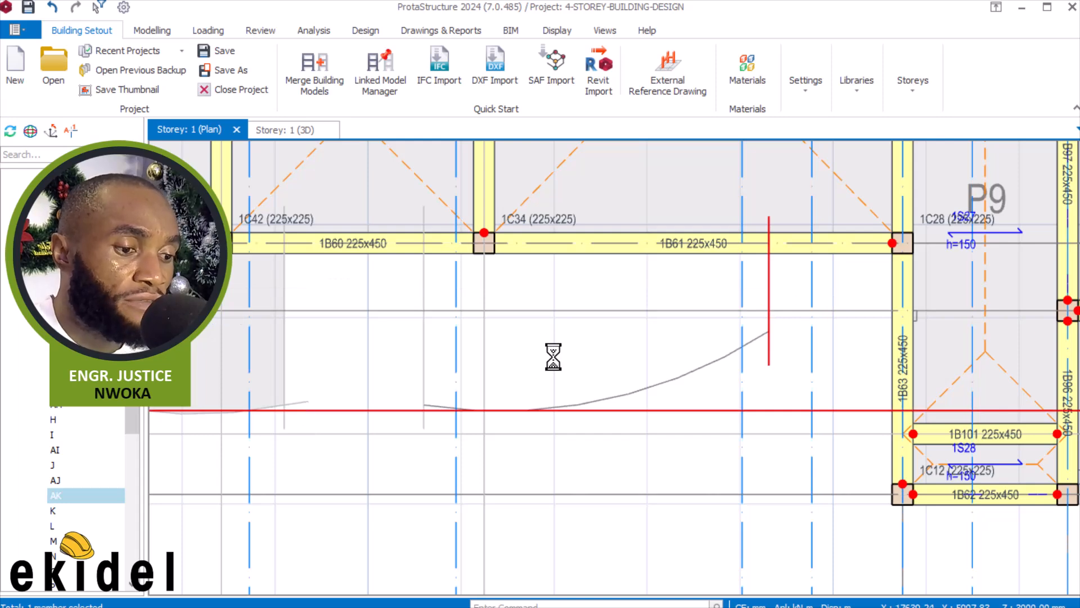
Draw a hidden three-point arc axis below beam 1B61 between the second curved terrace's two straight edge axes, reusing axis AI's properties
{"action": "left_click", "coordinate": [311, 399]}
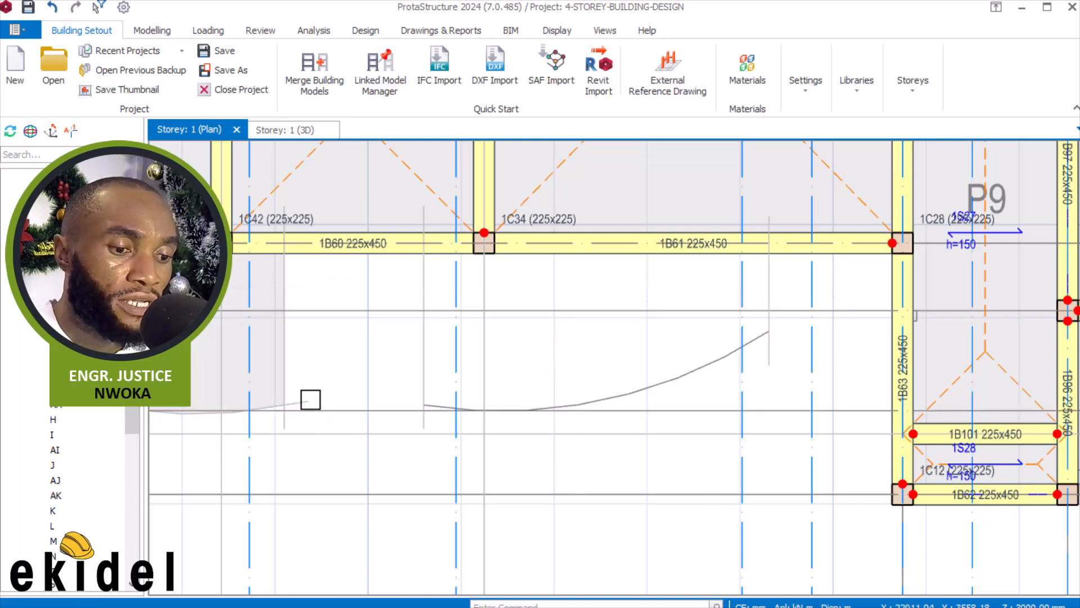
{"action": "right_click", "coordinate": [353, 152]}
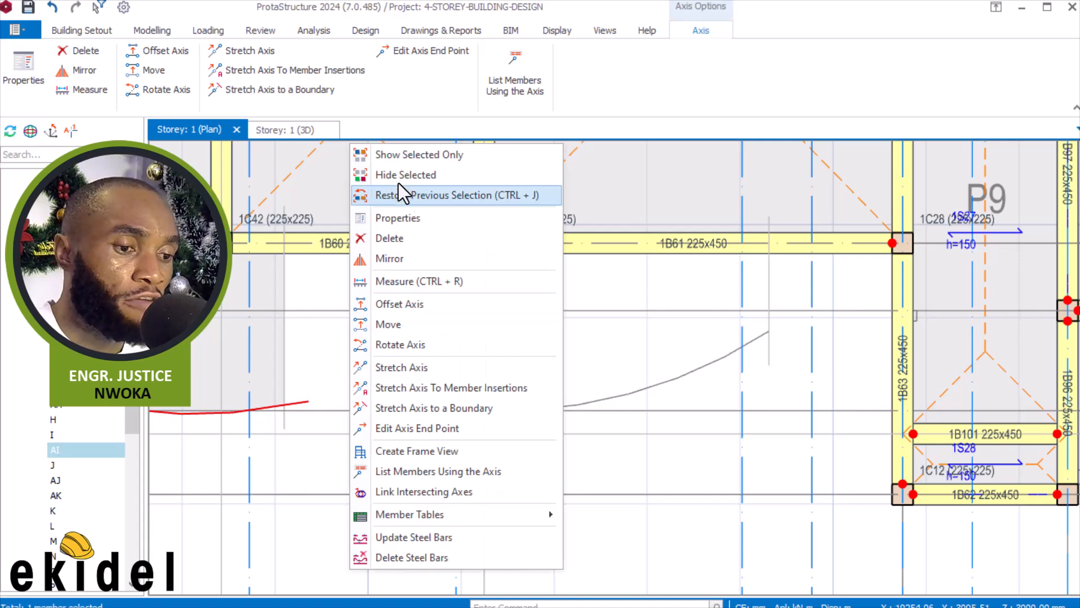
{"action": "left_click", "coordinate": [400, 214]}
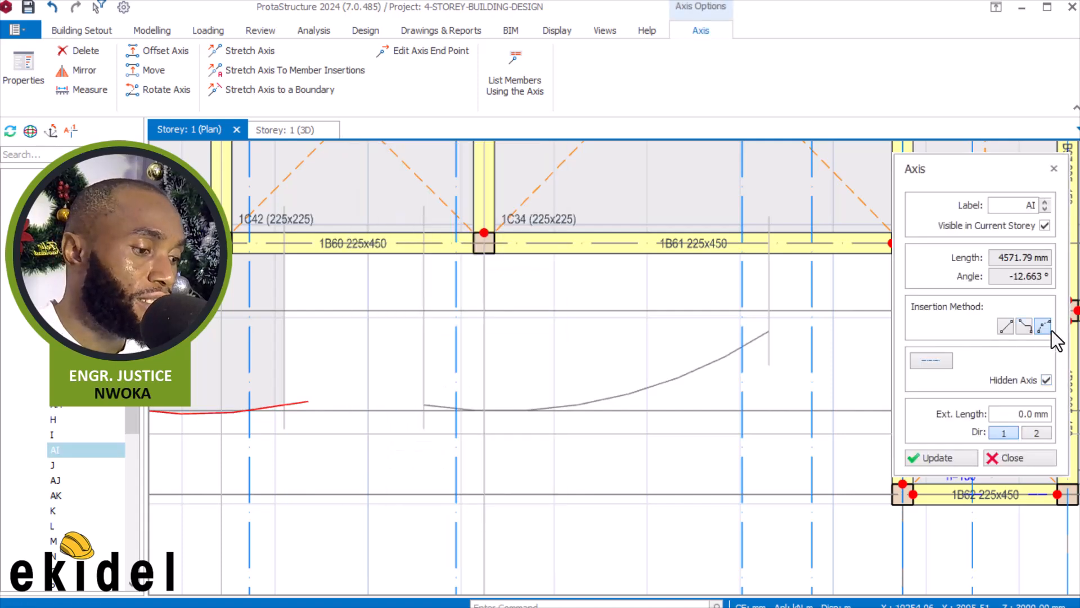
{"action": "left_click", "coordinate": [1006, 326]}
{"action": "left_click", "coordinate": [1044, 326]}
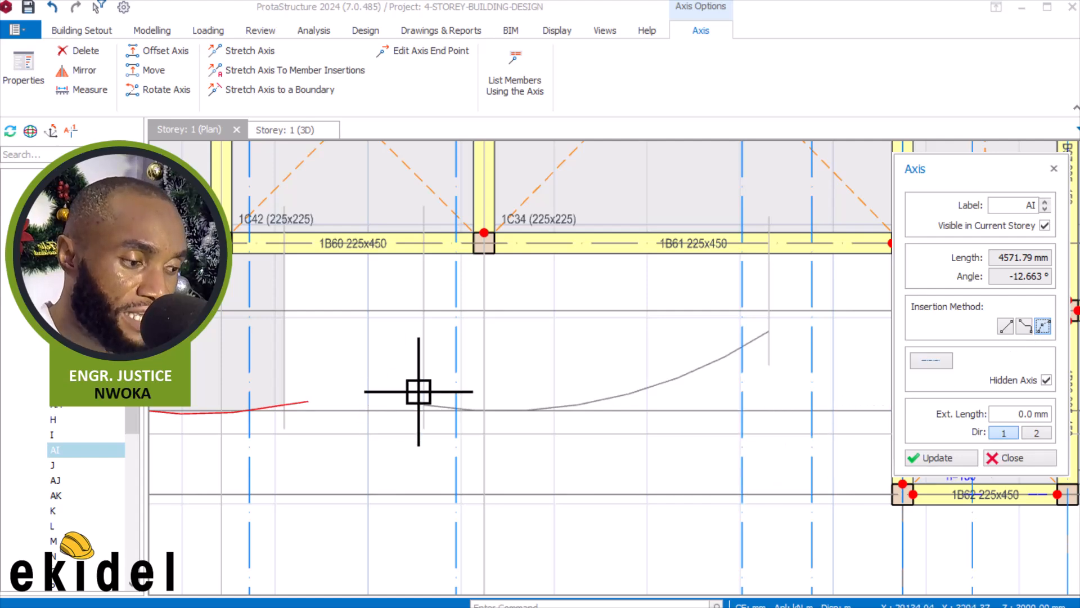
{"action": "scroll", "coordinate": [419, 391], "scroll_direction": "up", "scroll_amount": 5}
{"action": "left_click", "coordinate": [443, 439]}
{"action": "scroll", "coordinate": [327, 365], "scroll_direction": "down", "scroll_amount": 3}
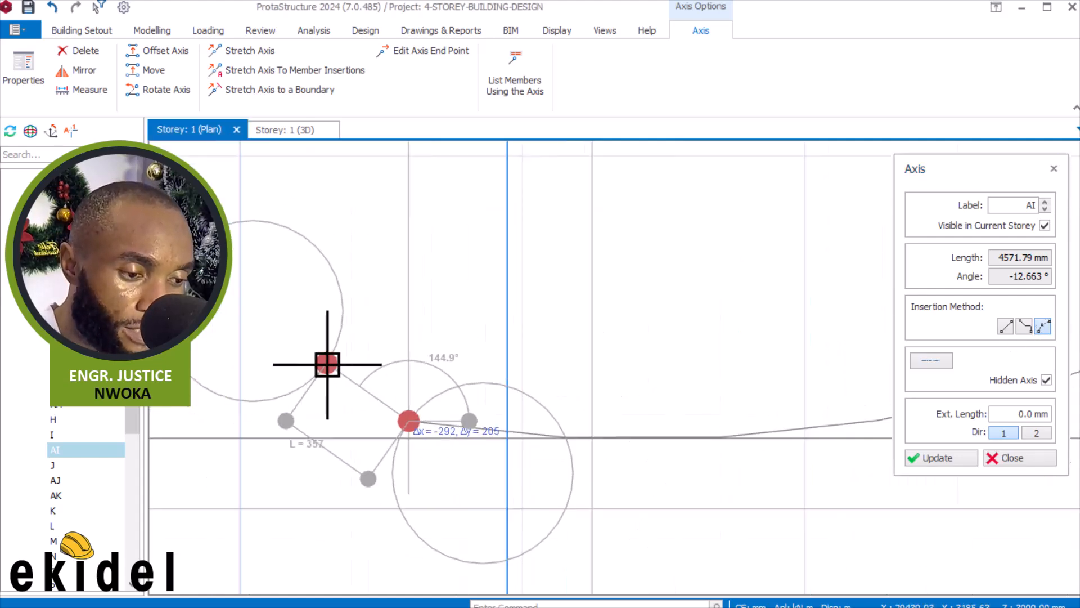
{"action": "scroll", "coordinate": [821, 281], "scroll_direction": "up", "scroll_amount": 3}
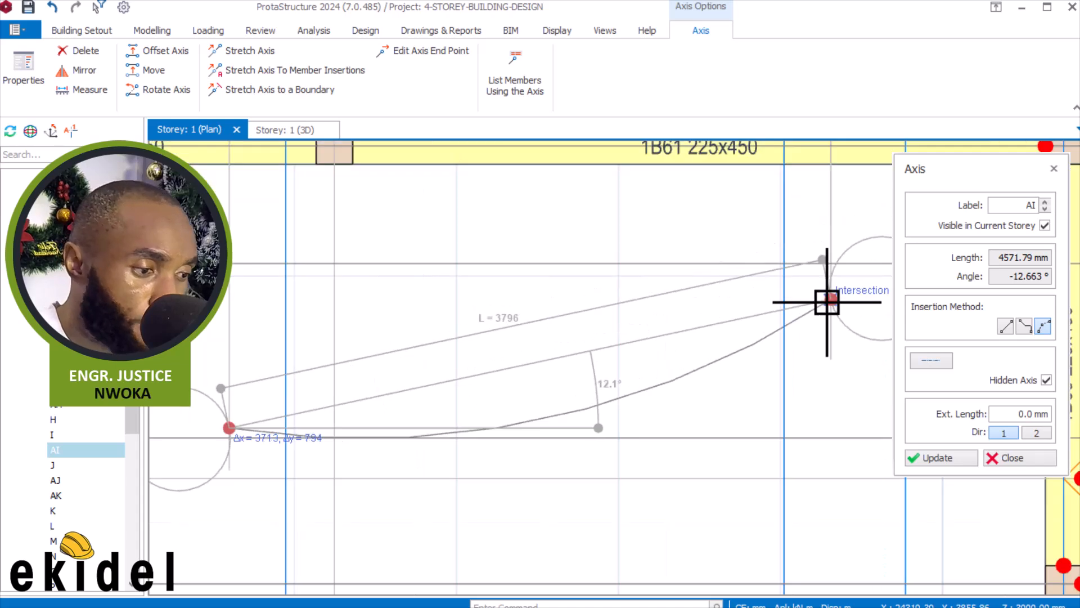
{"action": "left_click", "coordinate": [831, 299]}
{"action": "scroll", "coordinate": [563, 385], "scroll_direction": "up", "scroll_amount": 2}
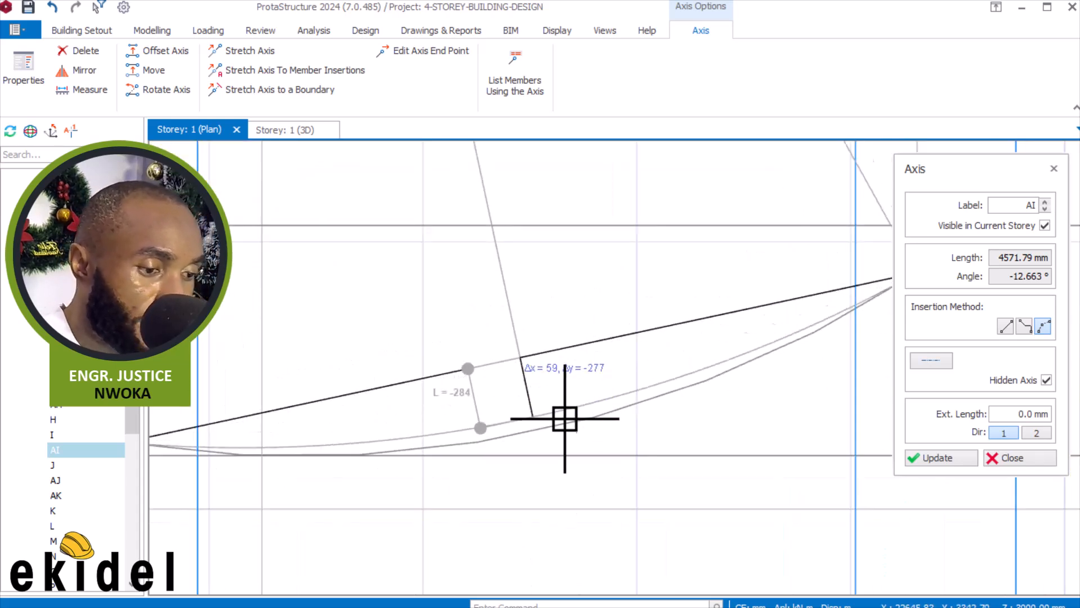
{"action": "left_click", "coordinate": [547, 428]}
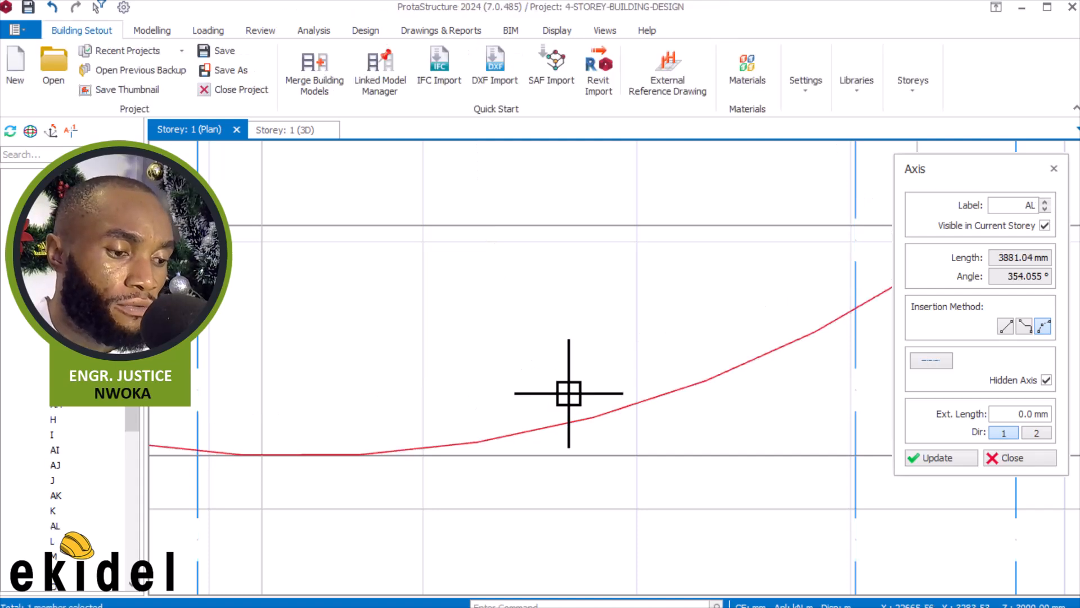
{"action": "scroll", "coordinate": [601, 371], "scroll_direction": "down", "scroll_amount": 1}
{"action": "key", "text": "Escape"}
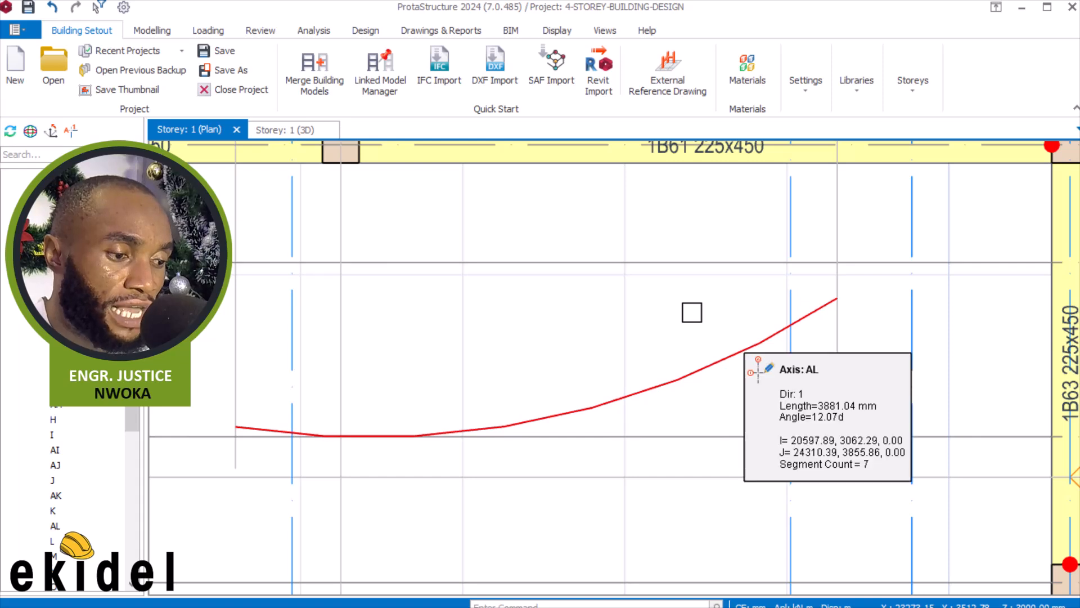
Stretch the new curved axis about 250 mm past the straight edge axis at its end nearer beam 1B63
{"action": "right_click", "coordinate": [693, 309]}
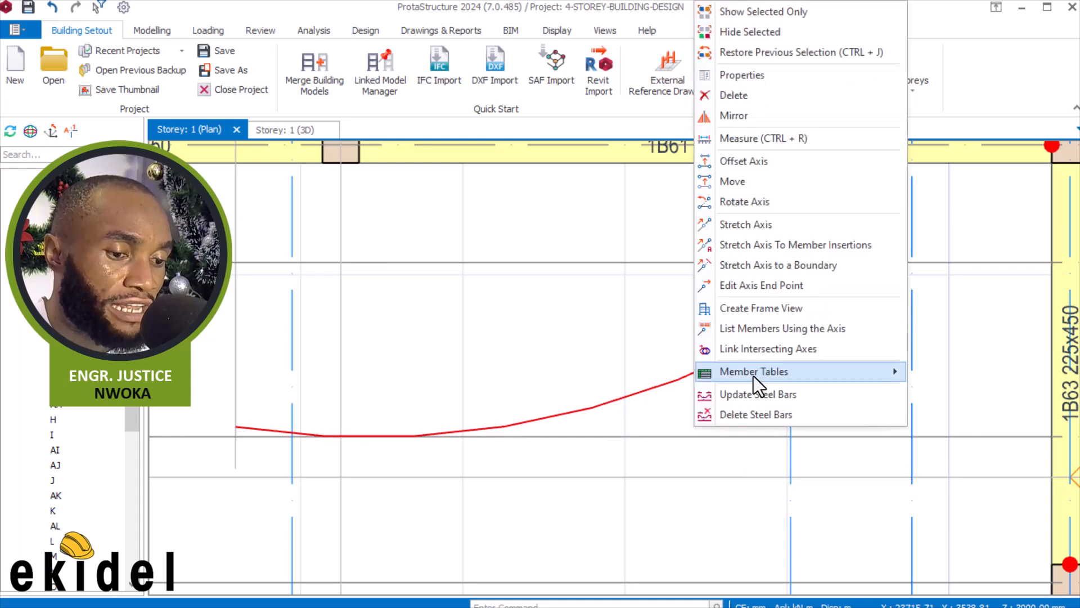
{"action": "left_click", "coordinate": [756, 224]}
{"action": "scroll", "coordinate": [798, 321], "scroll_direction": "up", "scroll_amount": 2}
{"action": "left_click", "coordinate": [798, 320]}
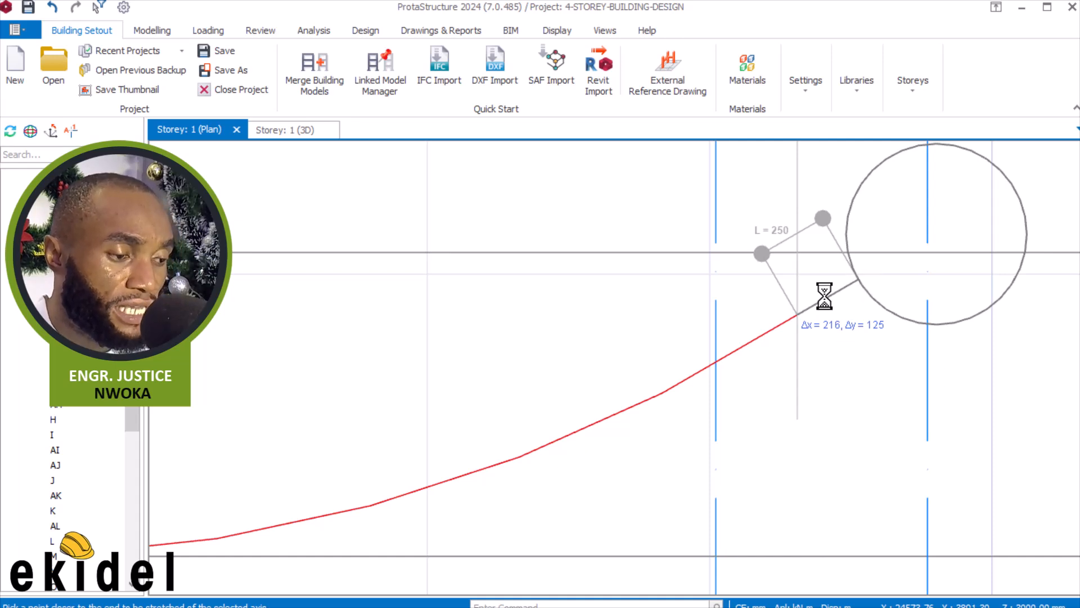
{"action": "left_click", "coordinate": [859, 283]}
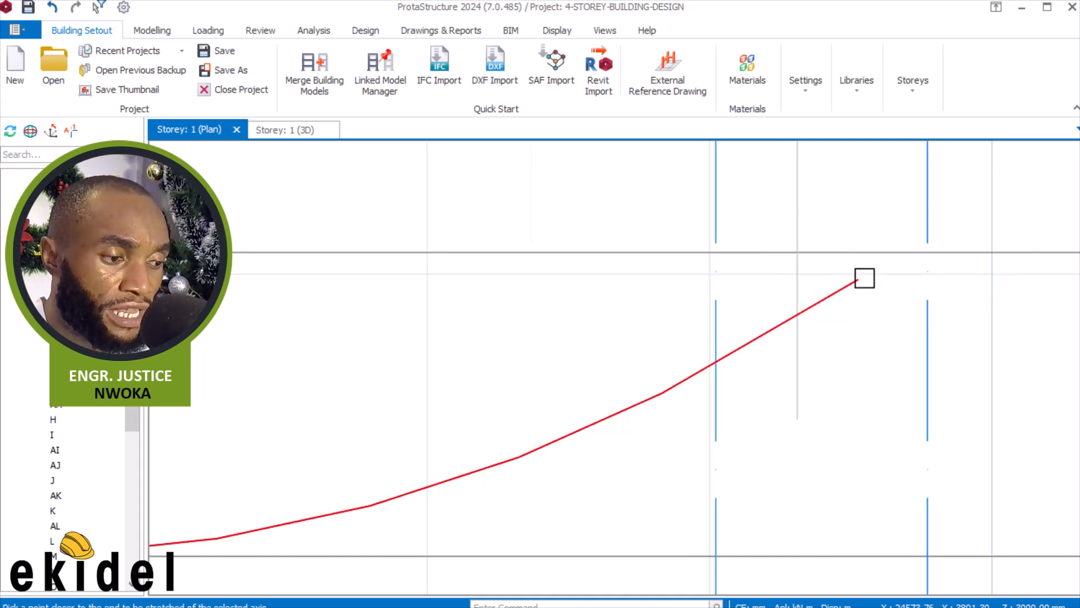
{"action": "scroll", "coordinate": [863, 279], "scroll_direction": "down", "scroll_amount": 3}
{"action": "scroll", "coordinate": [503, 350], "scroll_direction": "up", "scroll_amount": 1}
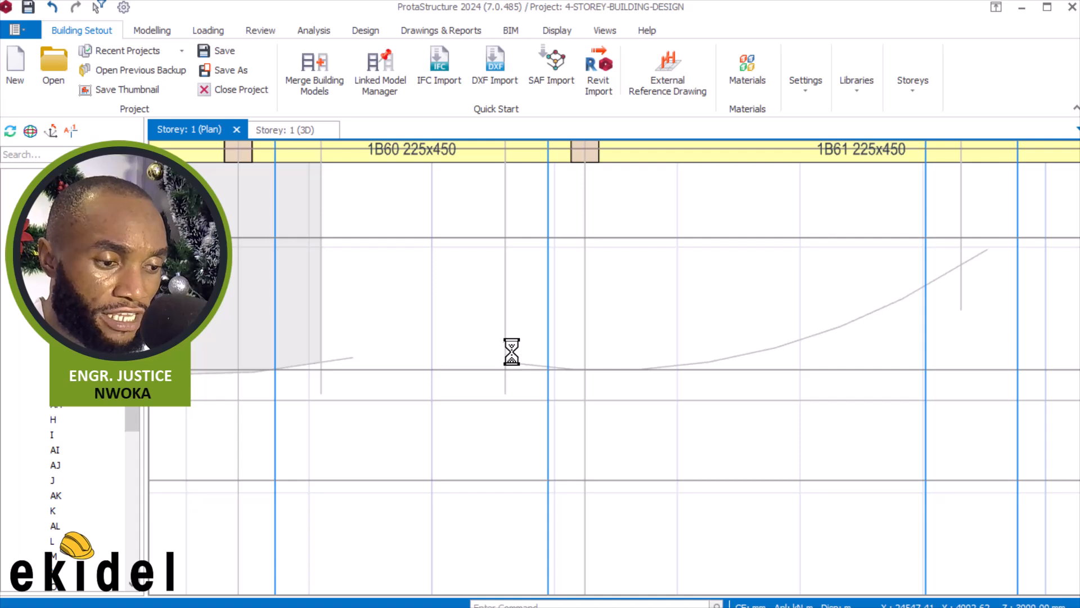
Stretch the other end of the curved axis about 370 mm past the straight edge axis below beam 1B60
{"action": "left_click", "coordinate": [516, 362]}
{"action": "right_click", "coordinate": [517, 332]}
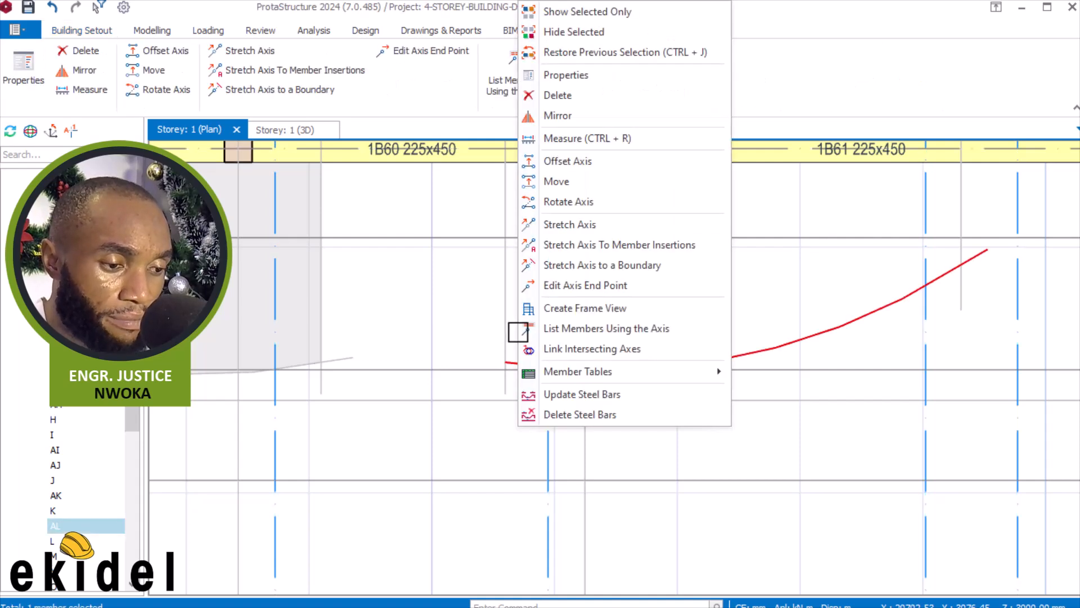
{"action": "left_click", "coordinate": [570, 223]}
{"action": "scroll", "coordinate": [508, 361], "scroll_direction": "up", "scroll_amount": 2}
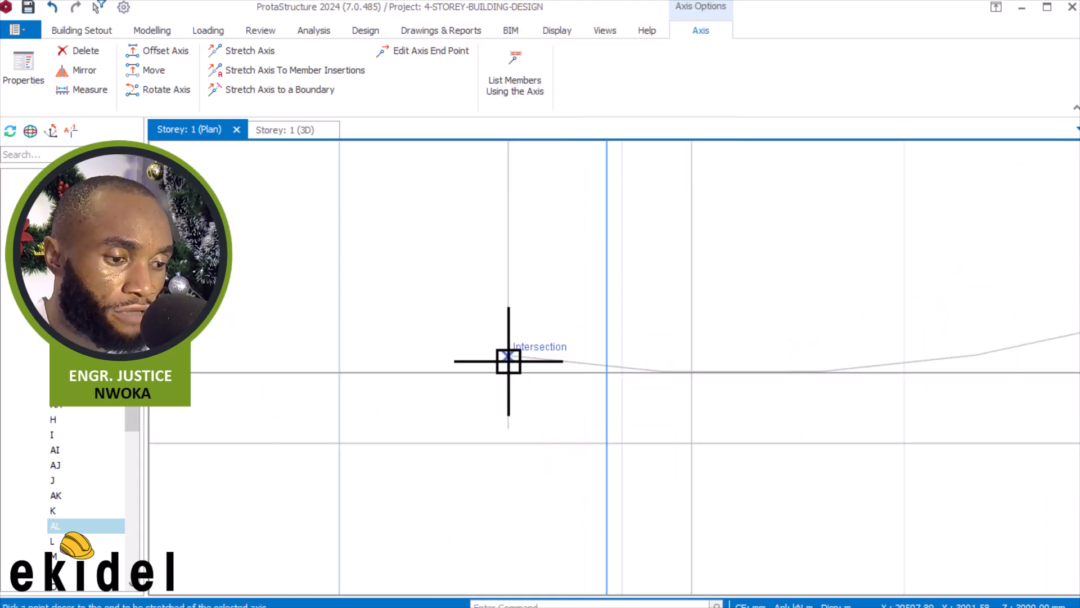
{"action": "left_click", "coordinate": [508, 361]}
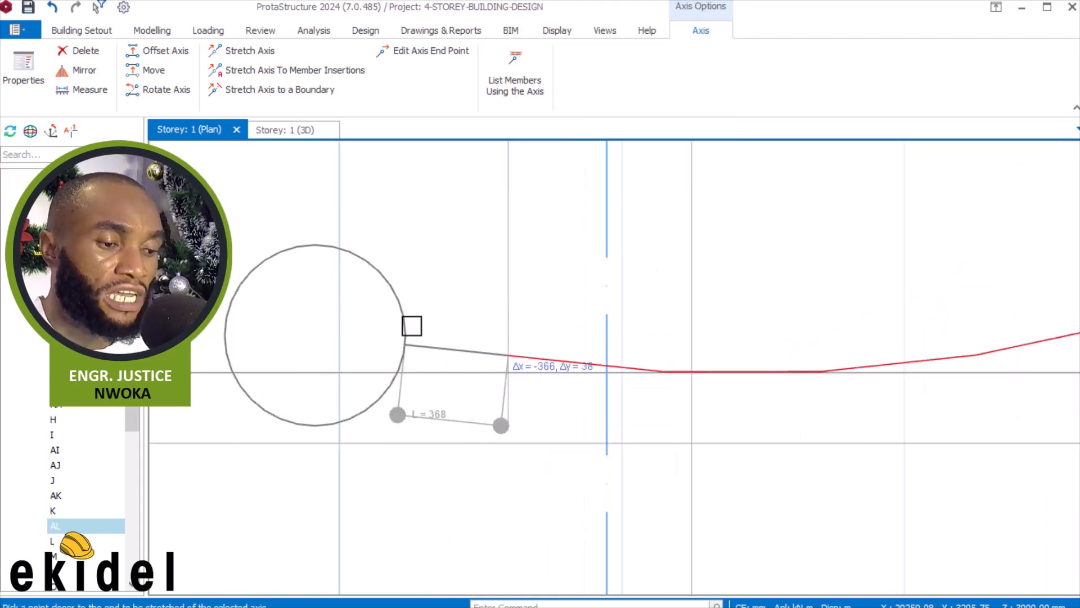
{"action": "scroll", "coordinate": [402, 353], "scroll_direction": "down", "scroll_amount": 3}
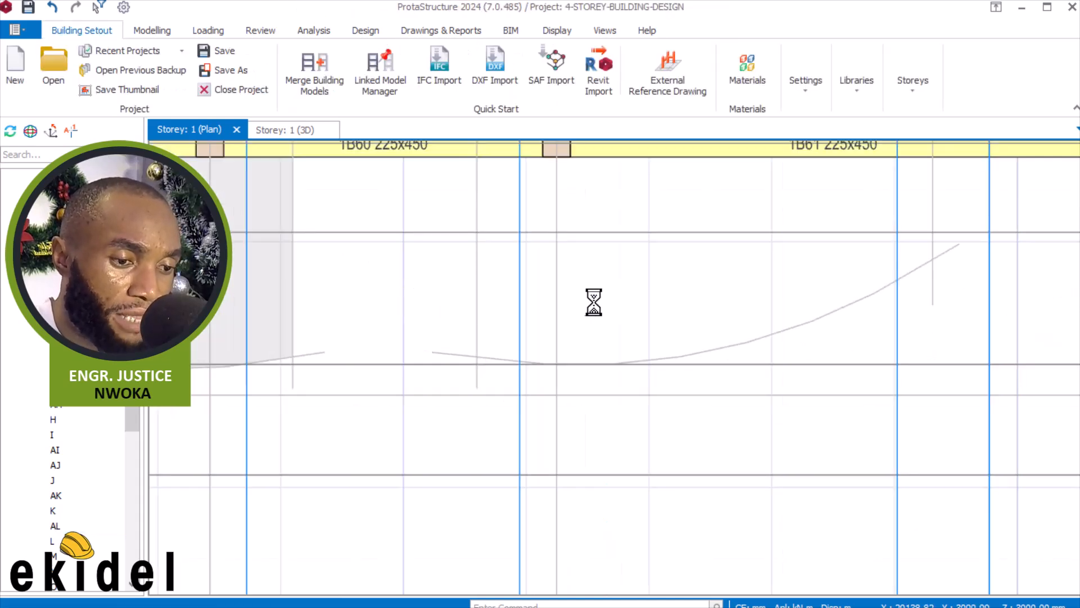
Open the properties of the existing terrace slab 1S38 below beam 1B49 and clear its insertion axes for a new slab
{"action": "scroll", "coordinate": [323, 281], "scroll_direction": "down", "scroll_amount": 1}
{"action": "middle_click_drag", "start_coordinate": [180, 273], "coordinate": [661, 285]}
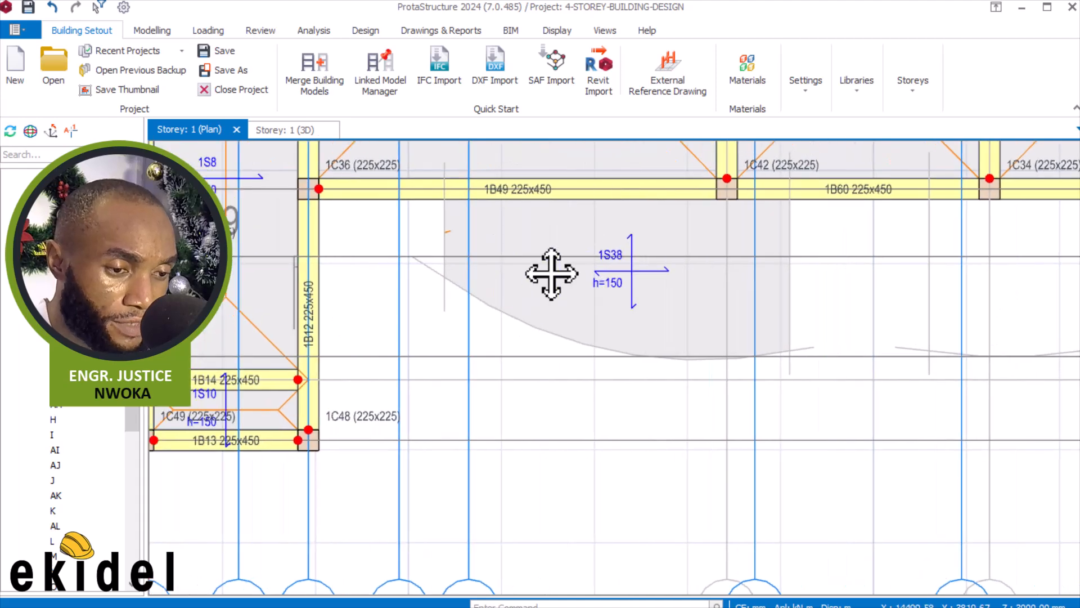
{"action": "left_click", "coordinate": [664, 266]}
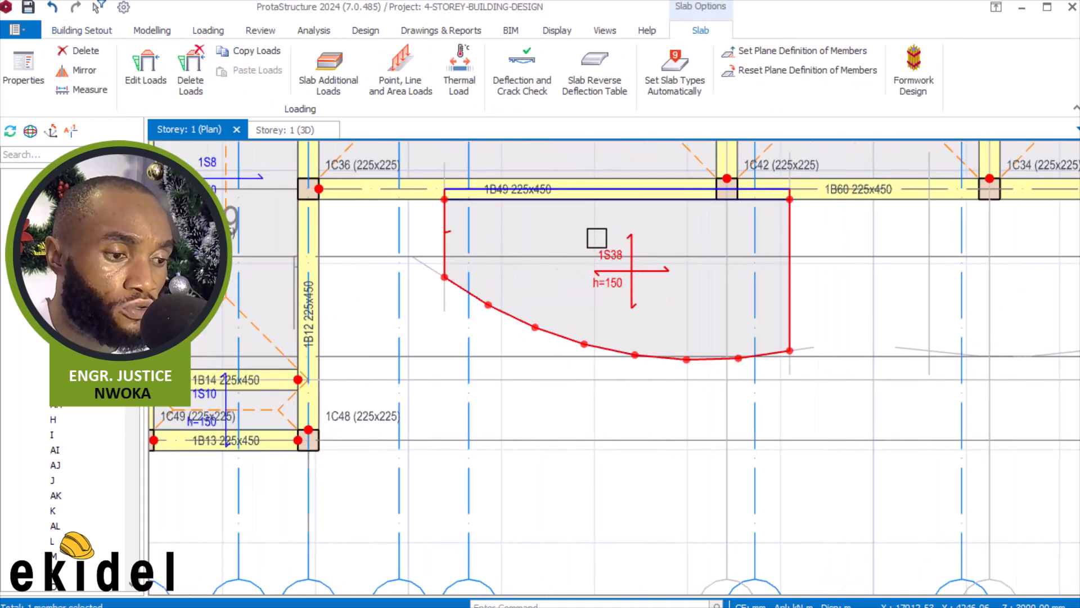
{"action": "right_click", "coordinate": [597, 236]}
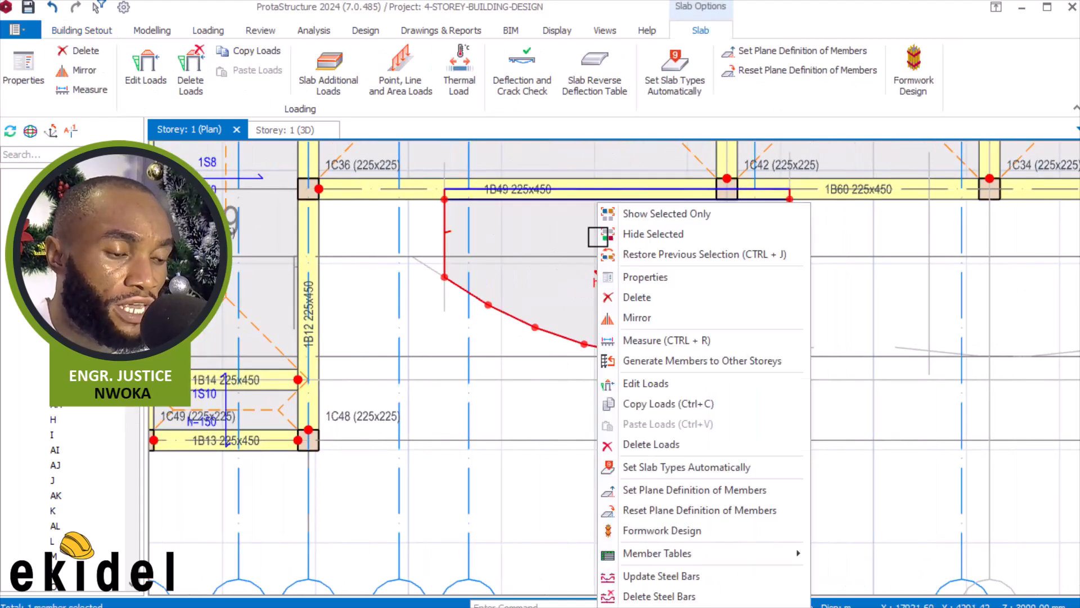
{"action": "left_click", "coordinate": [652, 281]}
{"action": "scroll", "coordinate": [333, 293], "scroll_direction": "down", "scroll_amount": 3}
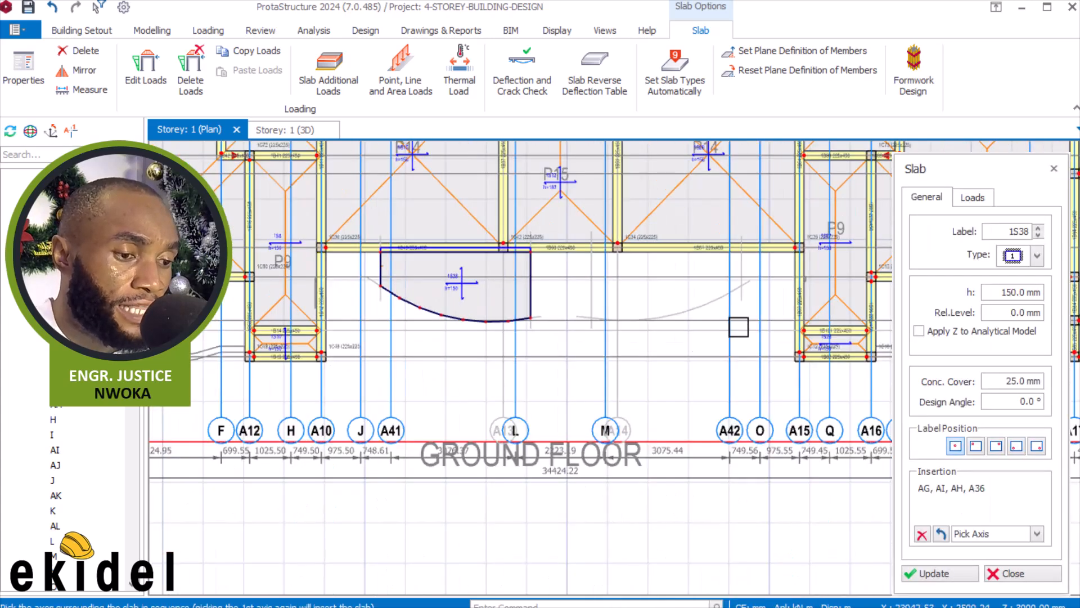
{"action": "scroll", "coordinate": [733, 307], "scroll_direction": "up", "scroll_amount": 2}
{"action": "middle_click_drag", "start_coordinate": [708, 306], "coordinate": [649, 321]}
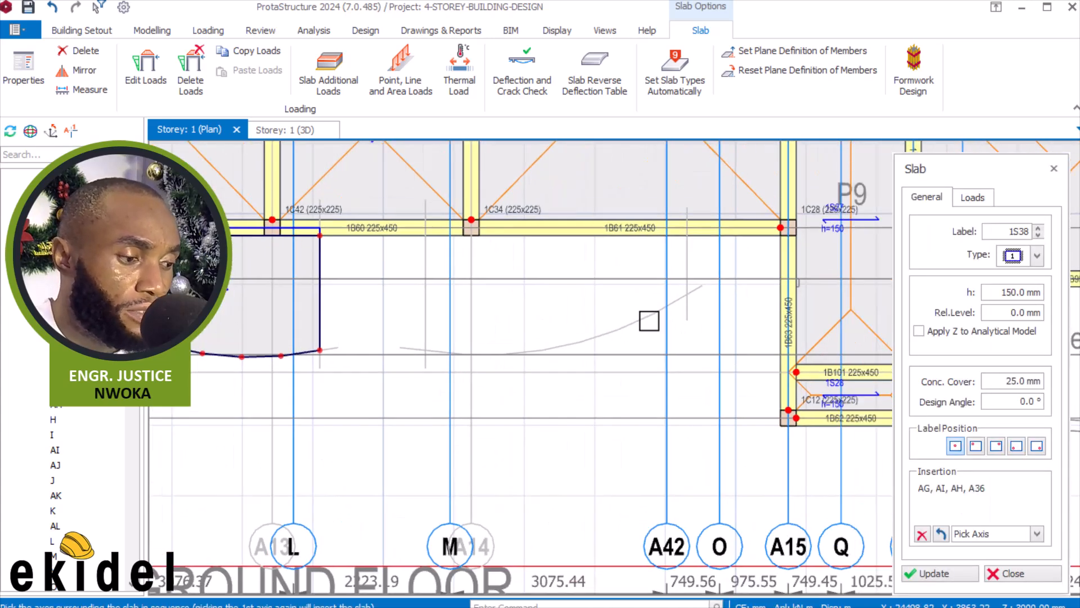
{"action": "left_click", "coordinate": [922, 535]}
Insert a 150 mm thick terrace slab below beam 1B61, bounded by axes AJ, AL, AK and A36
{"action": "scroll", "coordinate": [481, 245], "scroll_direction": "up", "scroll_amount": 4}
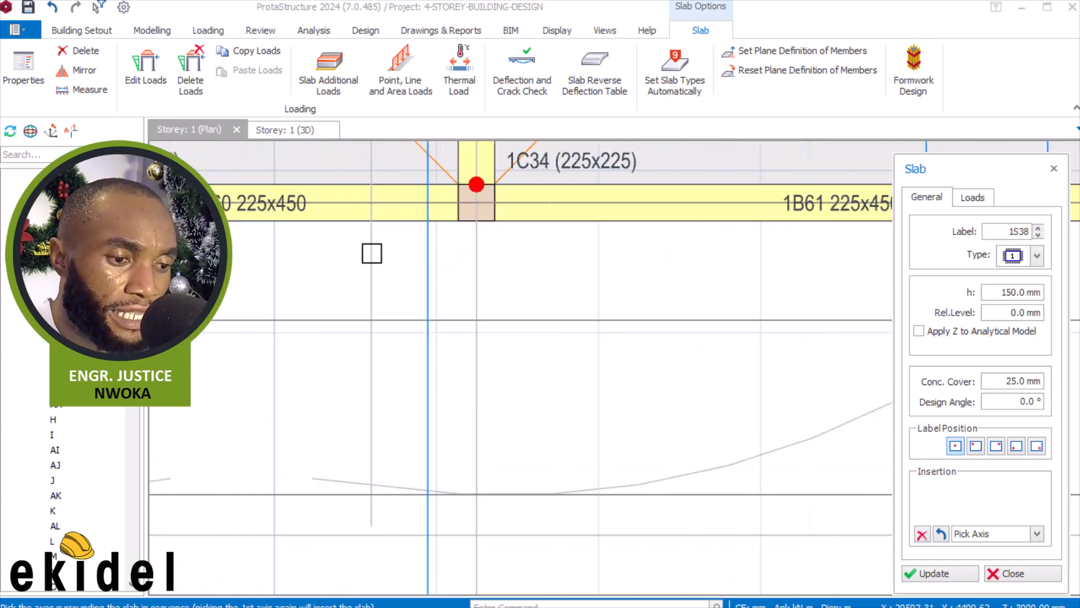
{"action": "left_click", "coordinate": [372, 253]}
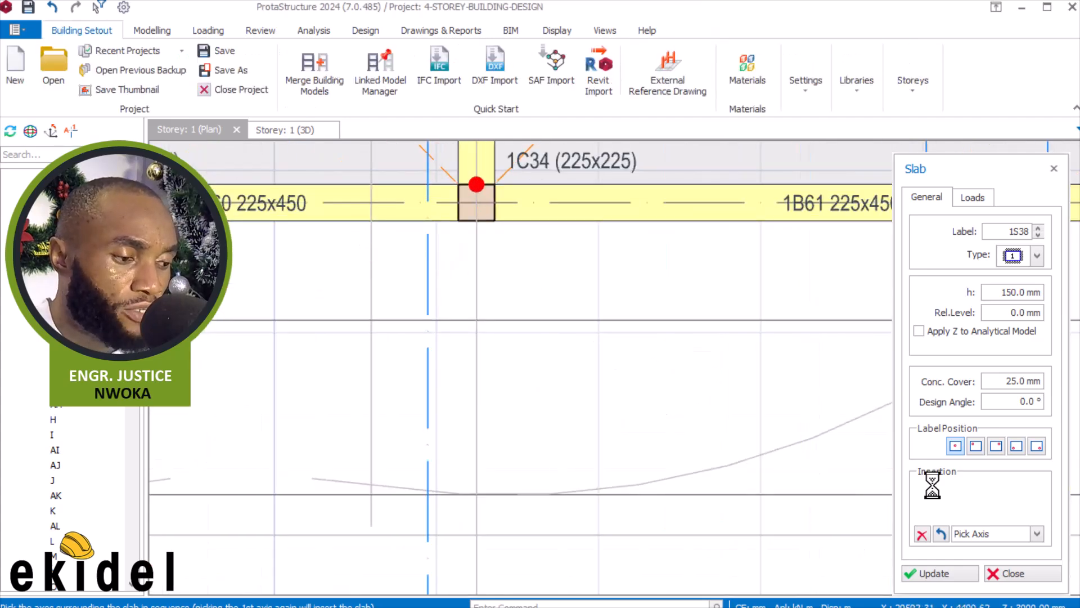
{"action": "left_click", "coordinate": [391, 495]}
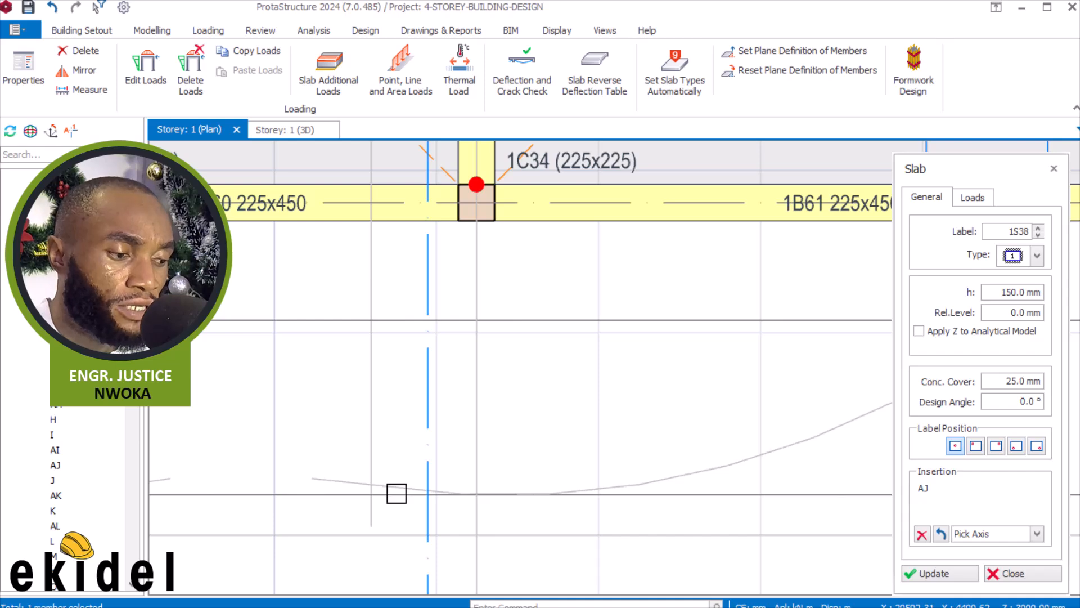
{"action": "left_click", "coordinate": [348, 481]}
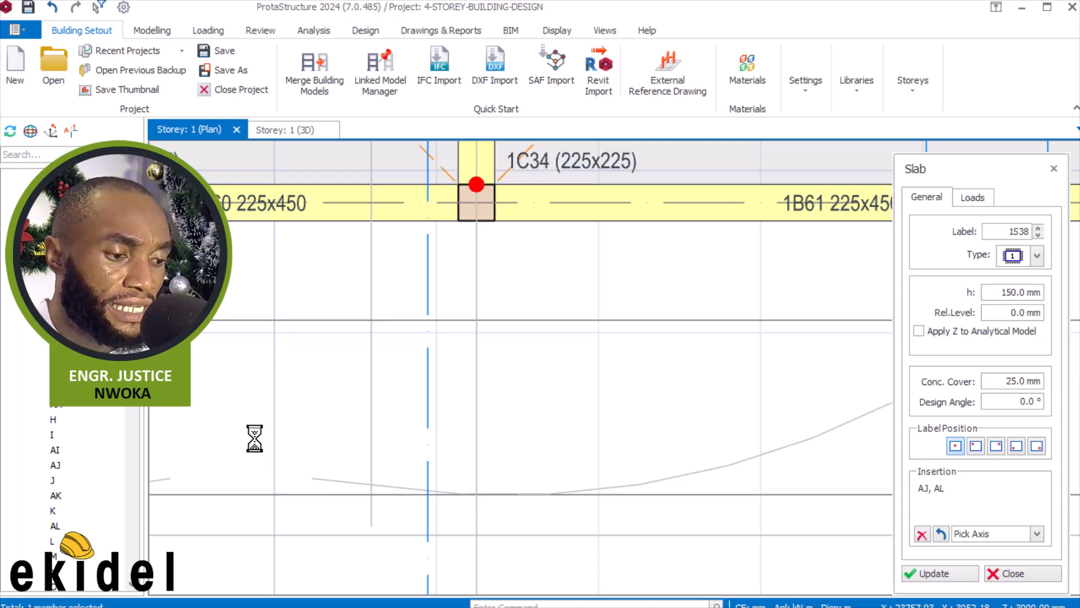
{"action": "scroll", "coordinate": [255, 439], "scroll_direction": "down", "scroll_amount": 2}
{"action": "scroll", "coordinate": [255, 439], "scroll_direction": "up", "scroll_amount": 1}
{"action": "left_click", "coordinate": [799, 321]}
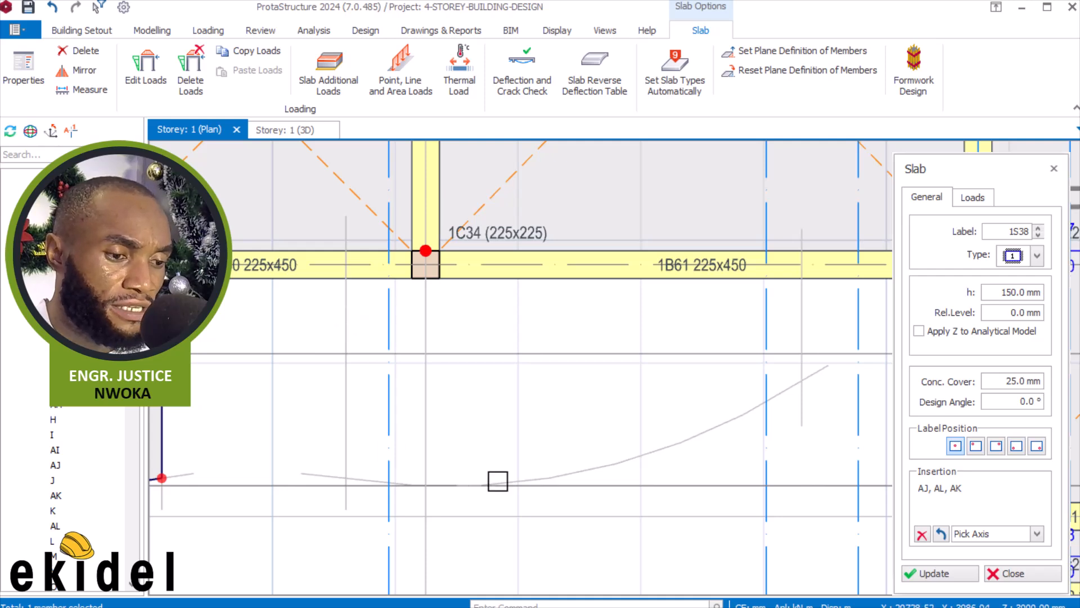
{"action": "left_click", "coordinate": [589, 266]}
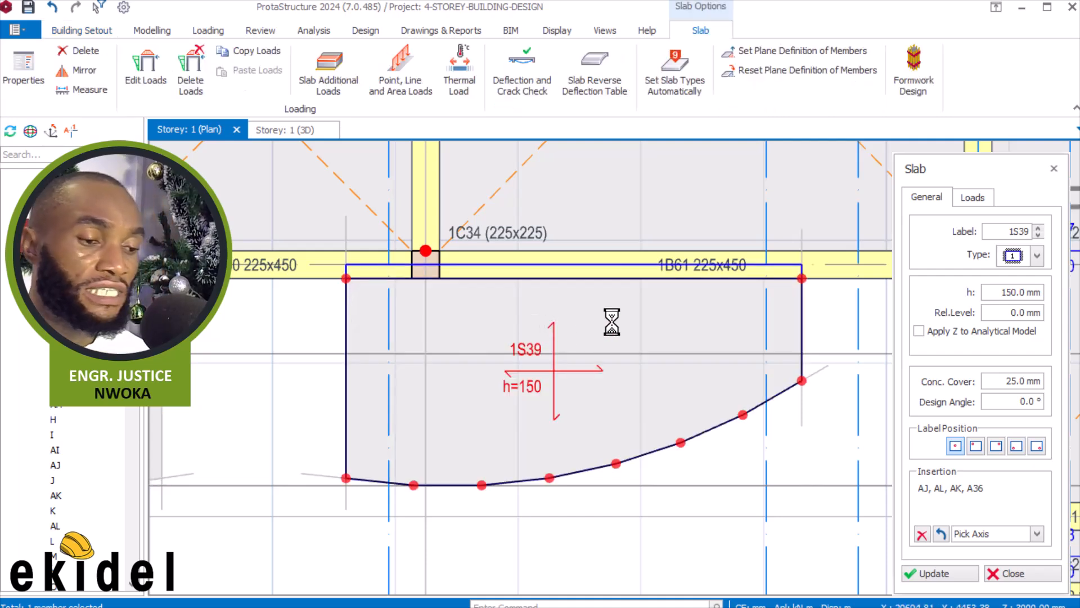
Clear the insertion axes in the slab settings for another slab in the gap between the two curved terrace slabs
{"action": "scroll", "coordinate": [611, 321], "scroll_direction": "down", "scroll_amount": 3}
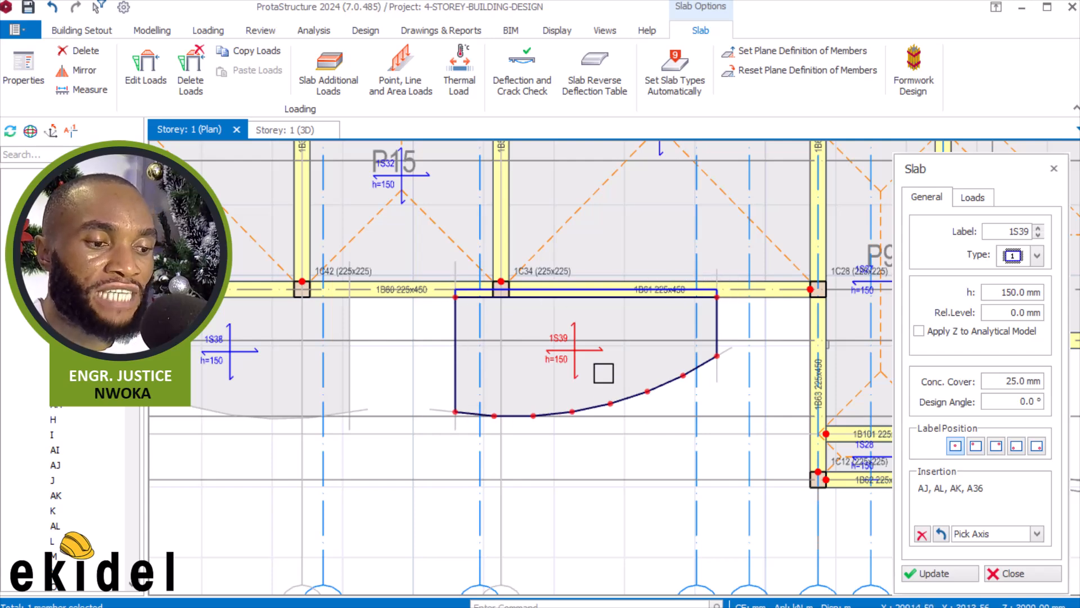
{"action": "scroll", "coordinate": [625, 345], "scroll_direction": "down", "scroll_amount": 1}
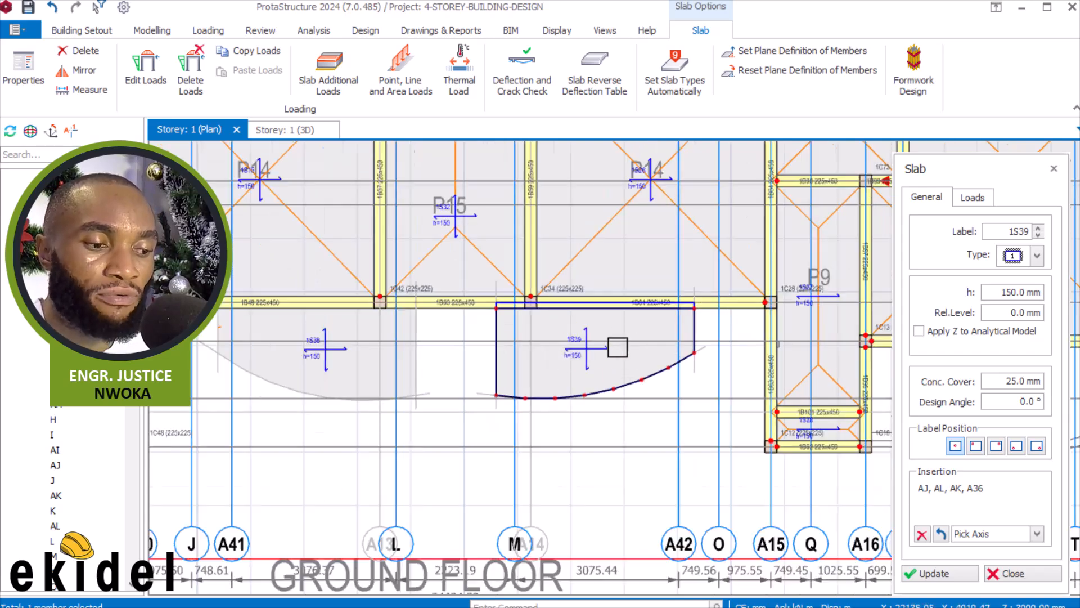
{"action": "scroll", "coordinate": [574, 354], "scroll_direction": "up", "scroll_amount": 4}
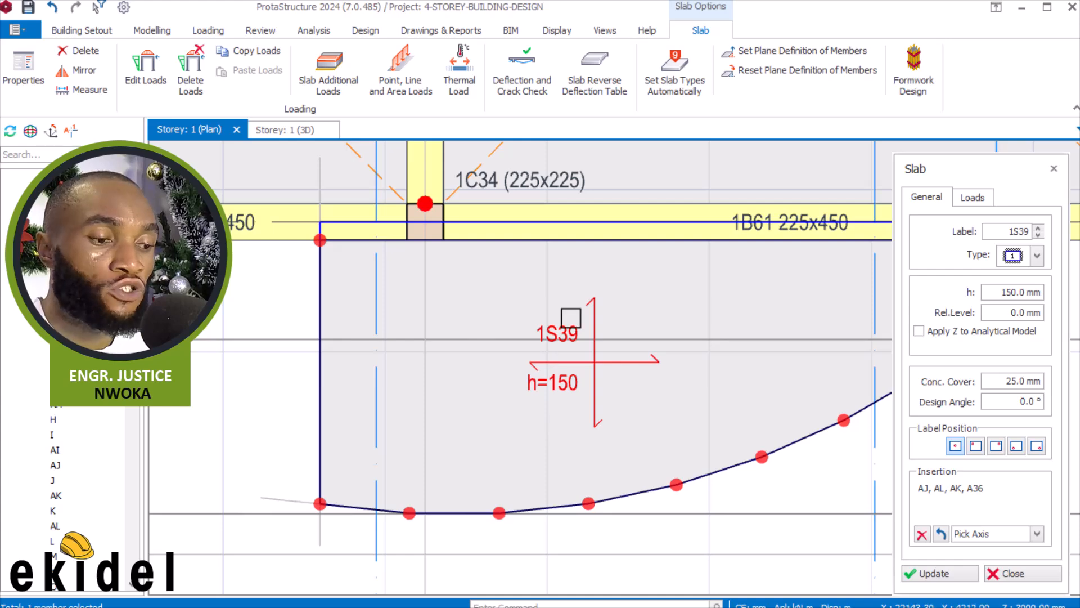
{"action": "scroll", "coordinate": [739, 319], "scroll_direction": "down", "scroll_amount": 2}
{"action": "key", "text": "Delete"}
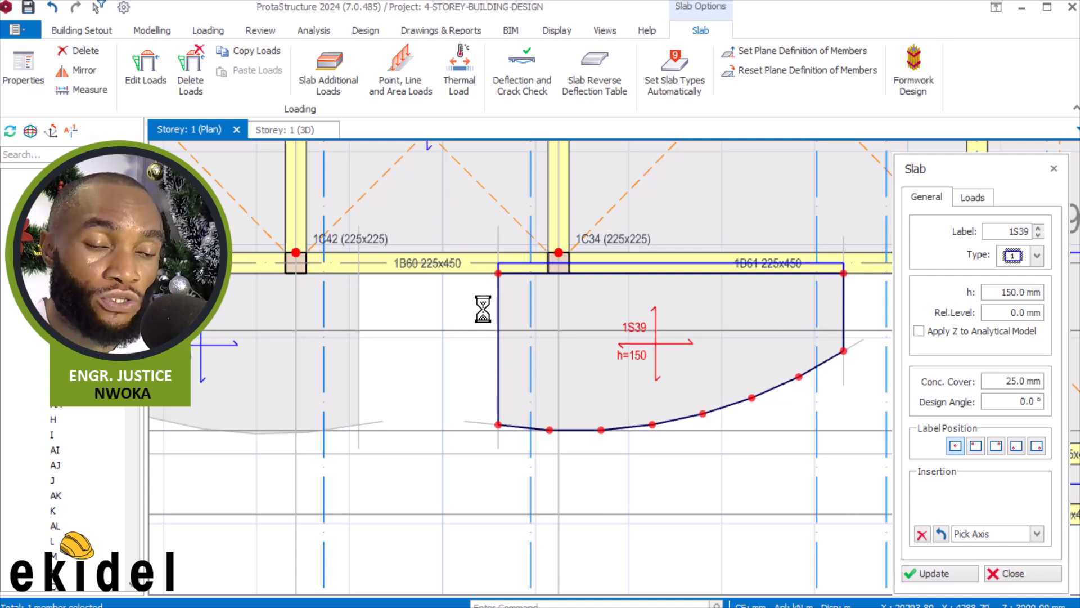
Leave the slab properties and bring up the curved balcony slab in the Storey: 1 3D view
{"action": "scroll", "coordinate": [621, 334], "scroll_direction": "down", "scroll_amount": 3}
{"action": "key", "text": "Escape"}
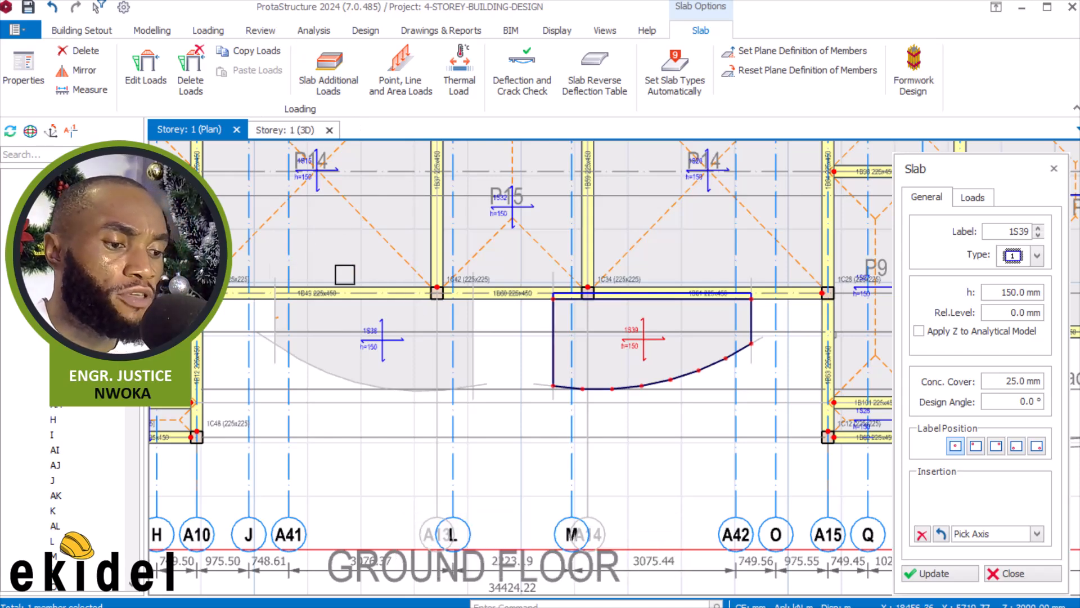
{"action": "key", "text": "Escape"}
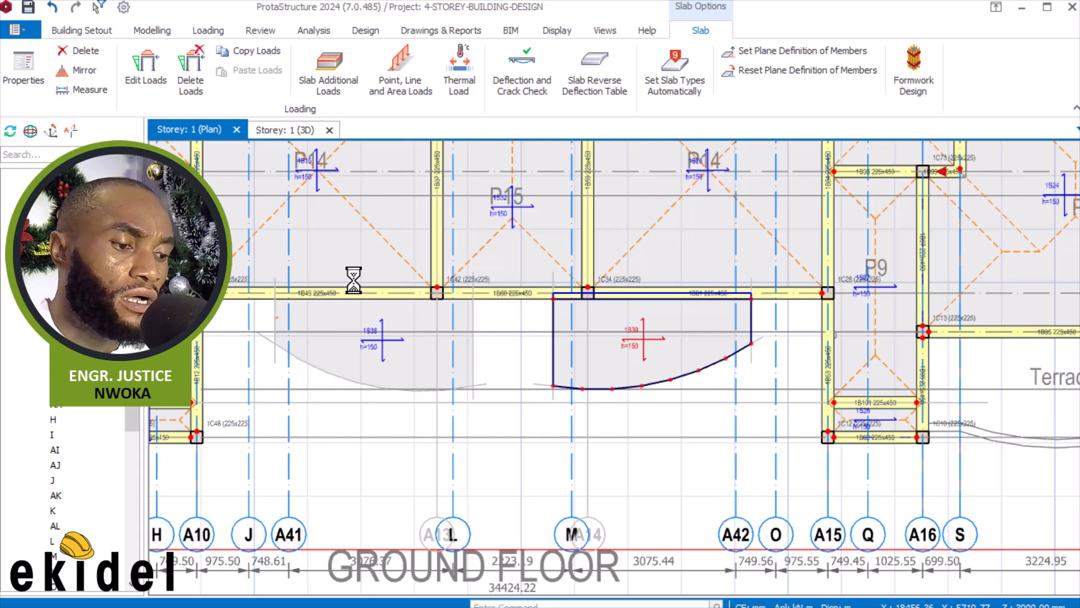
{"action": "scroll", "coordinate": [476, 326], "scroll_direction": "up", "scroll_amount": 3}
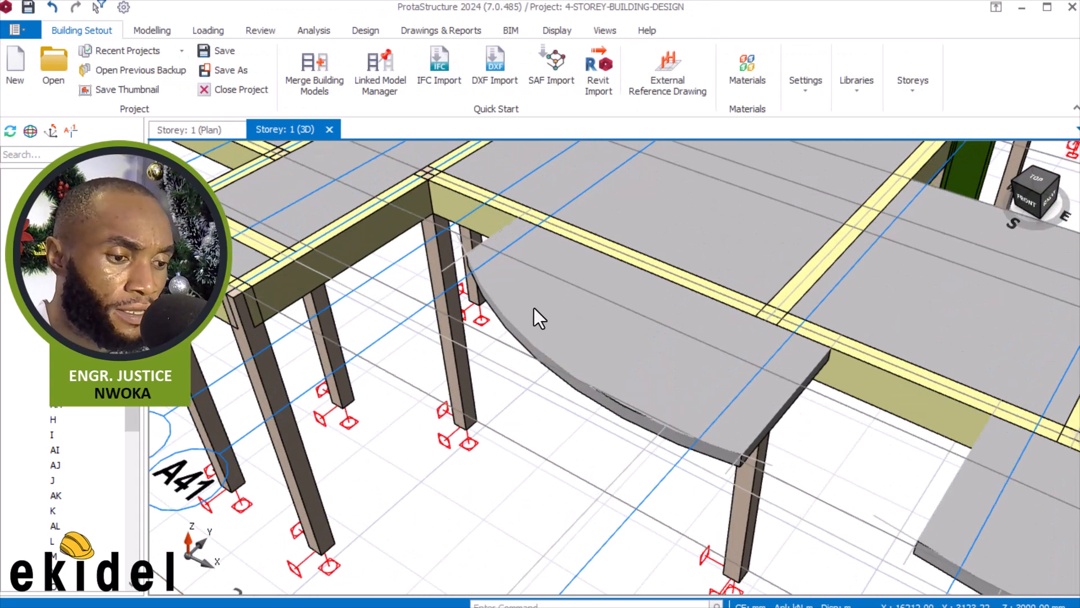
{"action": "scroll", "coordinate": [524, 310], "scroll_direction": "up", "scroll_amount": 1}
{"action": "middle_click_drag", "start_coordinate": [642, 320], "coordinate": [585, 290]}
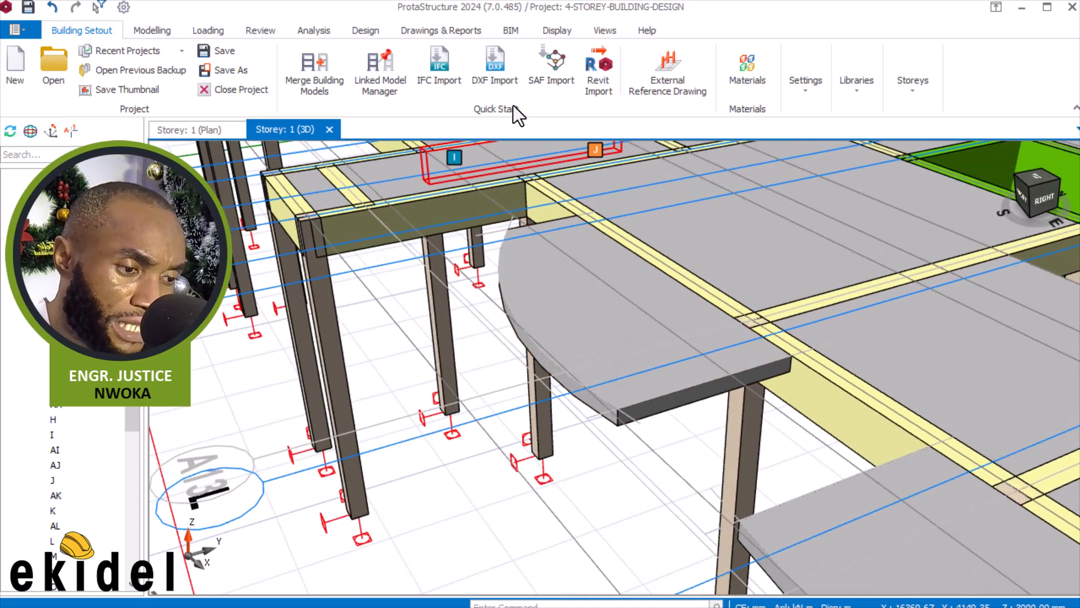
Turn off the axes layer in the 3D view and orient the view over the curved balcony slab
{"action": "left_click", "coordinate": [549, 31]}
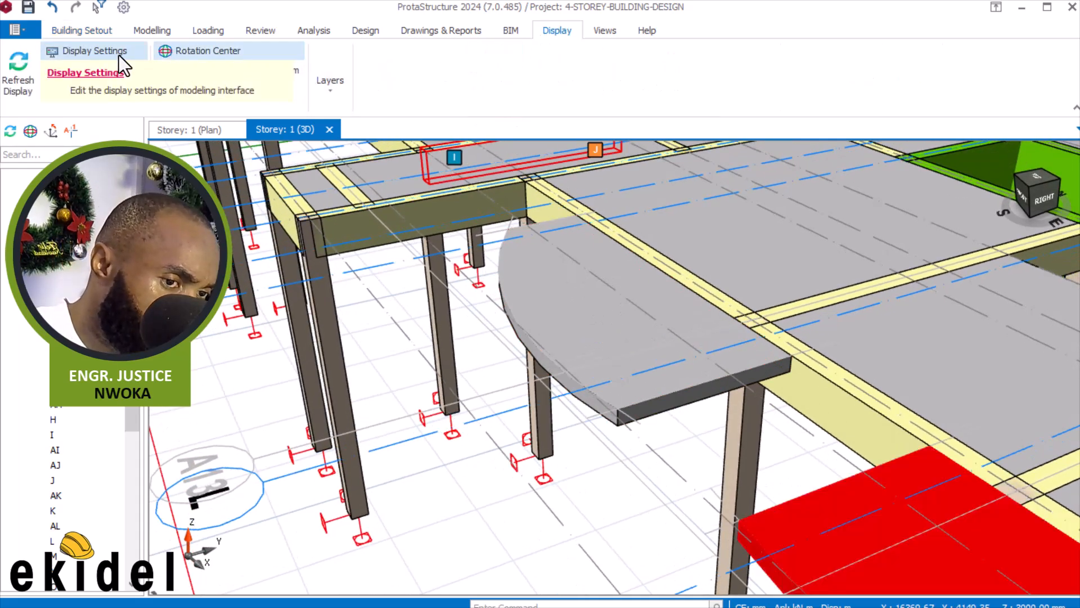
{"action": "left_click", "coordinate": [336, 83]}
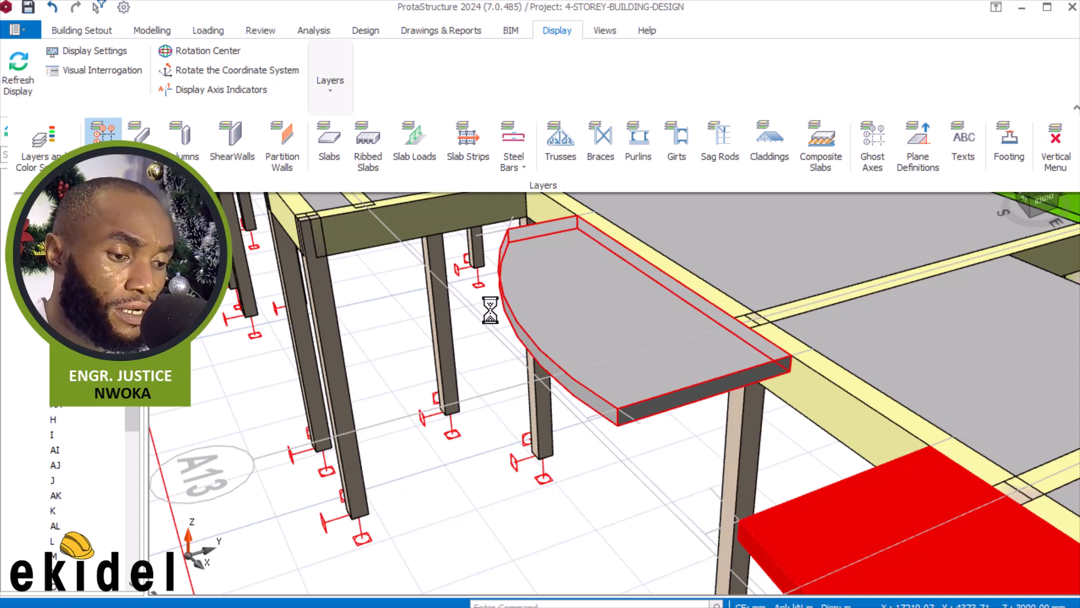
{"action": "scroll", "coordinate": [478, 304], "scroll_direction": "down", "scroll_amount": 1}
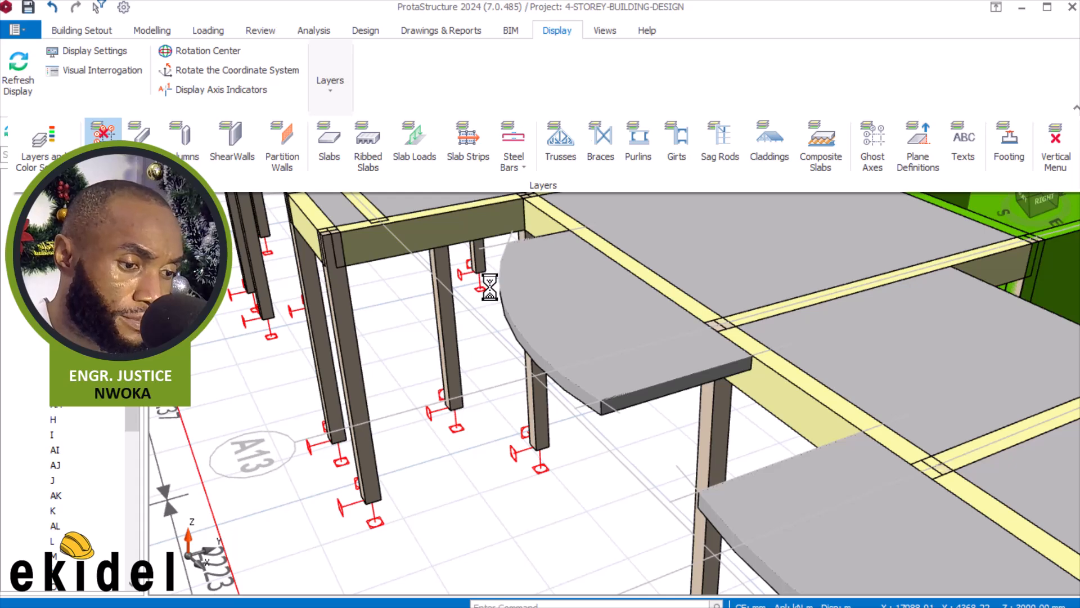
{"action": "scroll", "coordinate": [476, 313], "scroll_direction": "down", "scroll_amount": 1}
{"action": "mouse_move", "coordinate": [478, 323]}
{"action": "middle_mouse_down"}
{"action": "mouse_move", "coordinate": [535, 398]}
{"action": "mouse_move", "coordinate": [422, 193]}
{"action": "middle_mouse_up"}
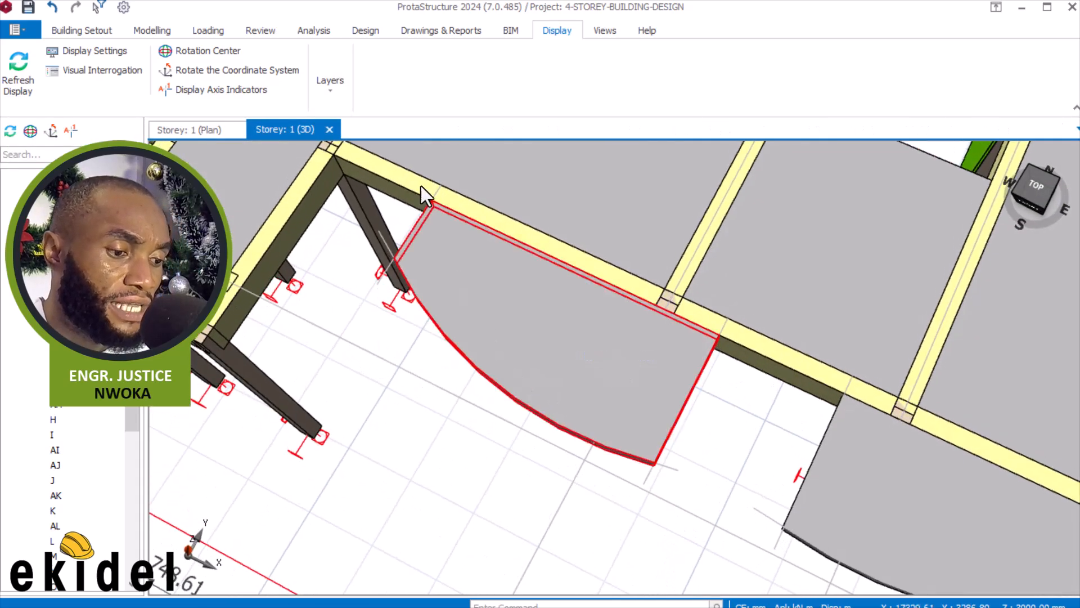
Start a slab line load with G-load magnitudes w1 and w2 both set to 1.35 kN/m
{"action": "left_click", "coordinate": [212, 35]}
{"action": "left_click", "coordinate": [629, 67]}
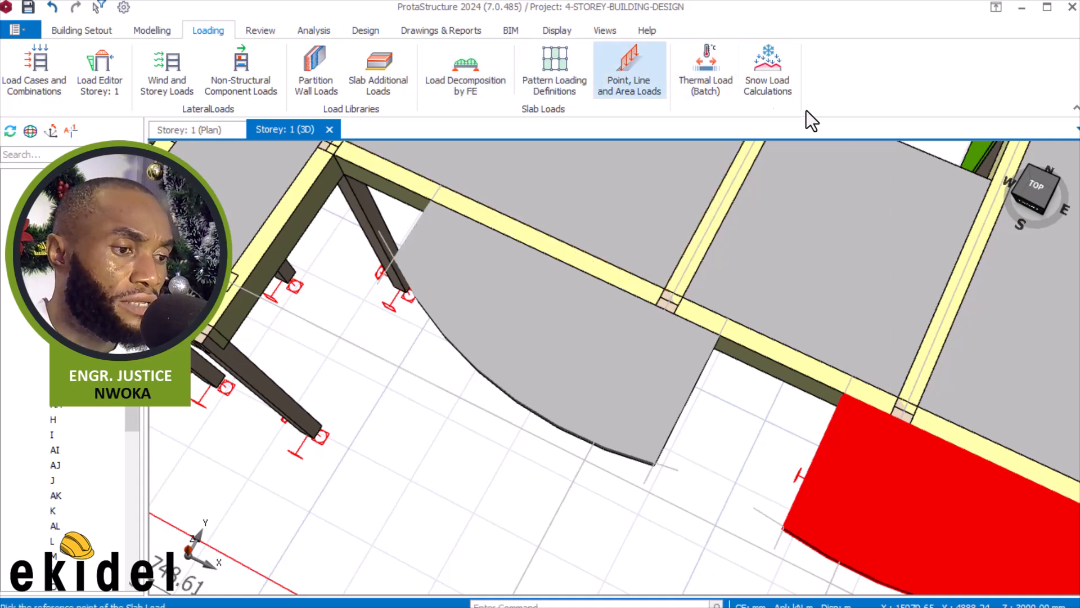
{"action": "left_click", "coordinate": [939, 207]}
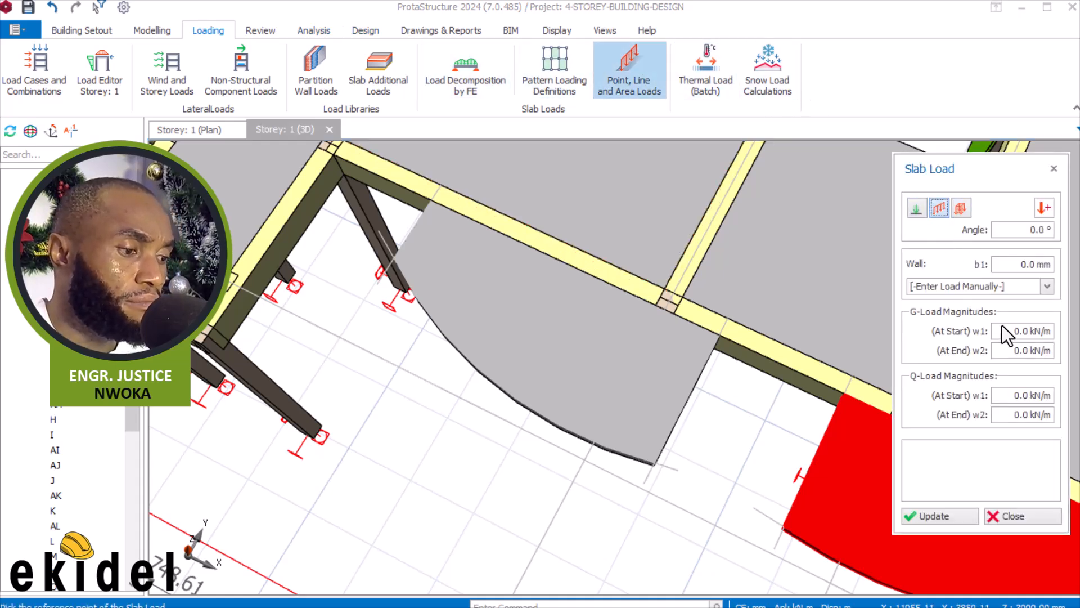
{"action": "left_click_drag", "start_coordinate": [1013, 338], "coordinate": [1060, 339]}
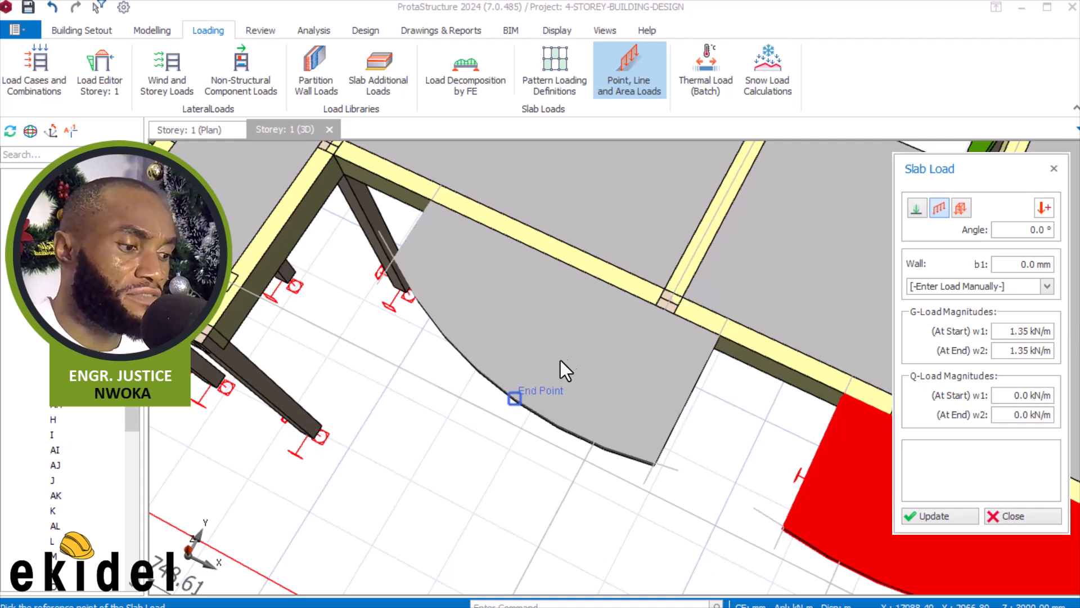
Place the line load along the balcony slab's longer straight edge, from the supporting beam to the outer corner
{"action": "scroll", "coordinate": [712, 331], "scroll_direction": "down", "scroll_amount": 3}
{"action": "scroll", "coordinate": [713, 332], "scroll_direction": "up", "scroll_amount": 4}
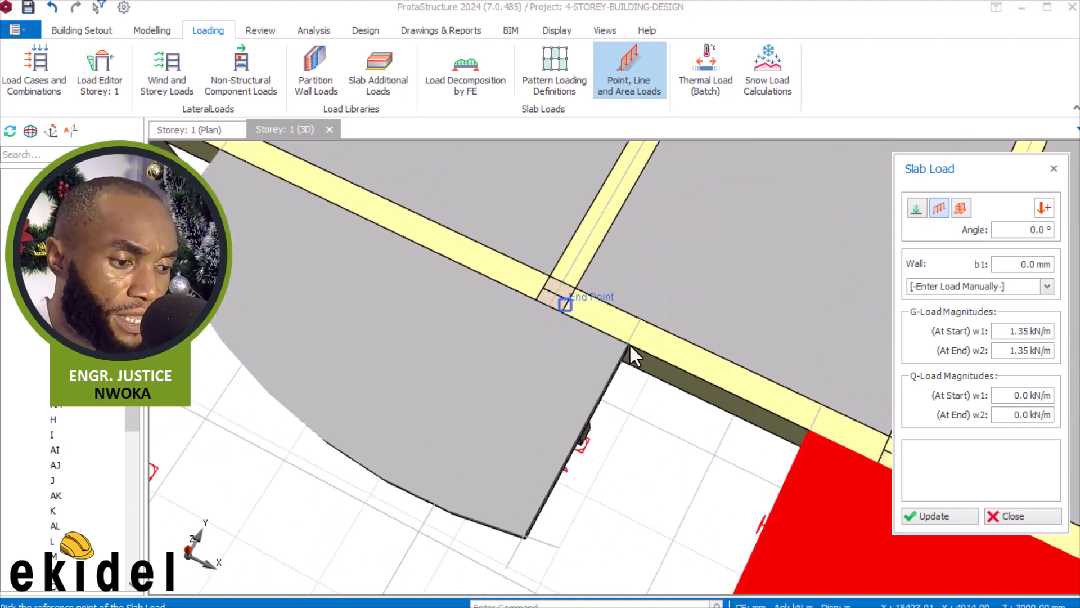
{"action": "scroll", "coordinate": [628, 340], "scroll_direction": "up", "scroll_amount": 2}
{"action": "left_click", "coordinate": [626, 346]}
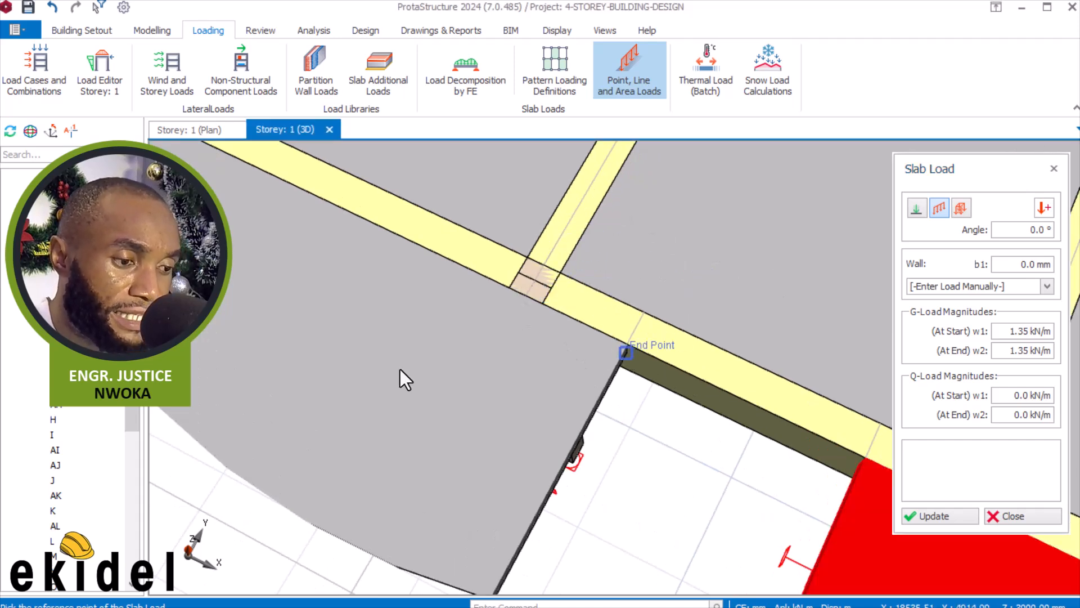
{"action": "scroll", "coordinate": [633, 383], "scroll_direction": "up", "scroll_amount": 2}
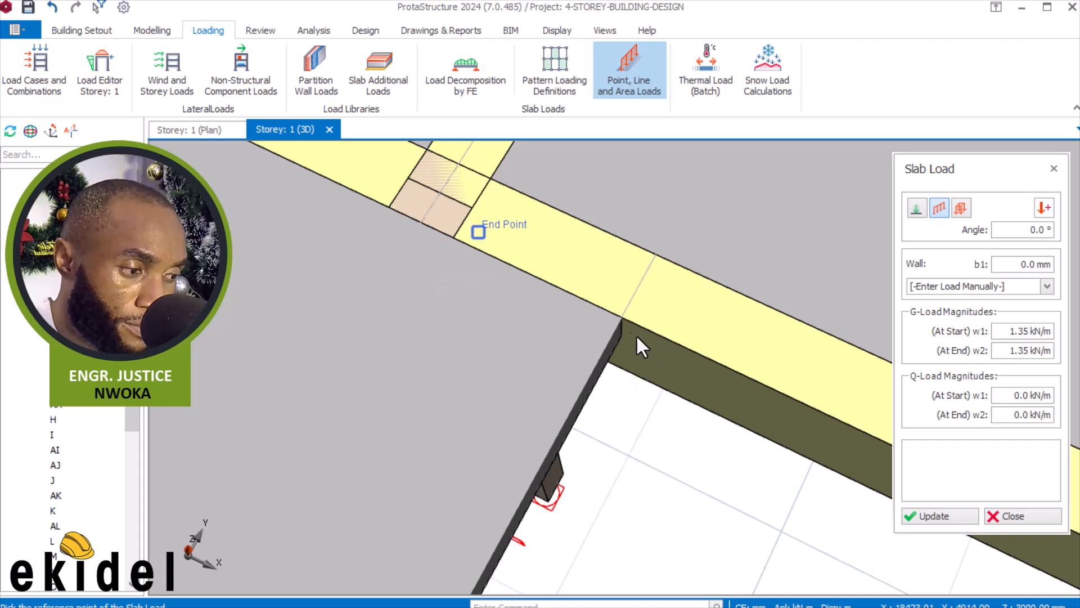
{"action": "scroll", "coordinate": [622, 318], "scroll_direction": "up", "scroll_amount": 1}
{"action": "scroll", "coordinate": [623, 314], "scroll_direction": "down", "scroll_amount": 2}
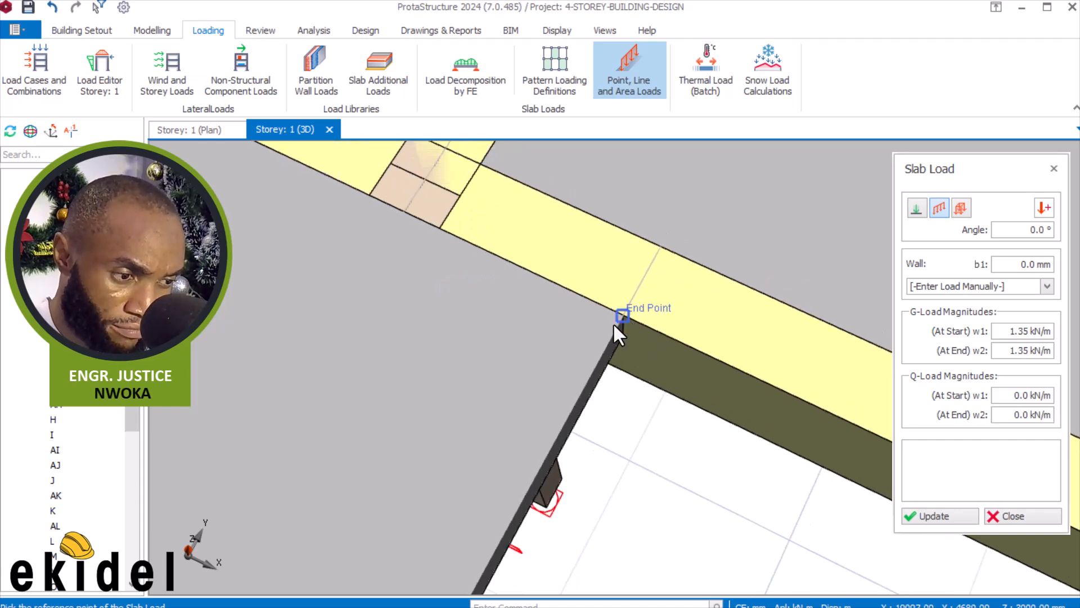
{"action": "left_click", "coordinate": [617, 323]}
{"action": "scroll", "coordinate": [660, 232], "scroll_direction": "down", "scroll_amount": 1}
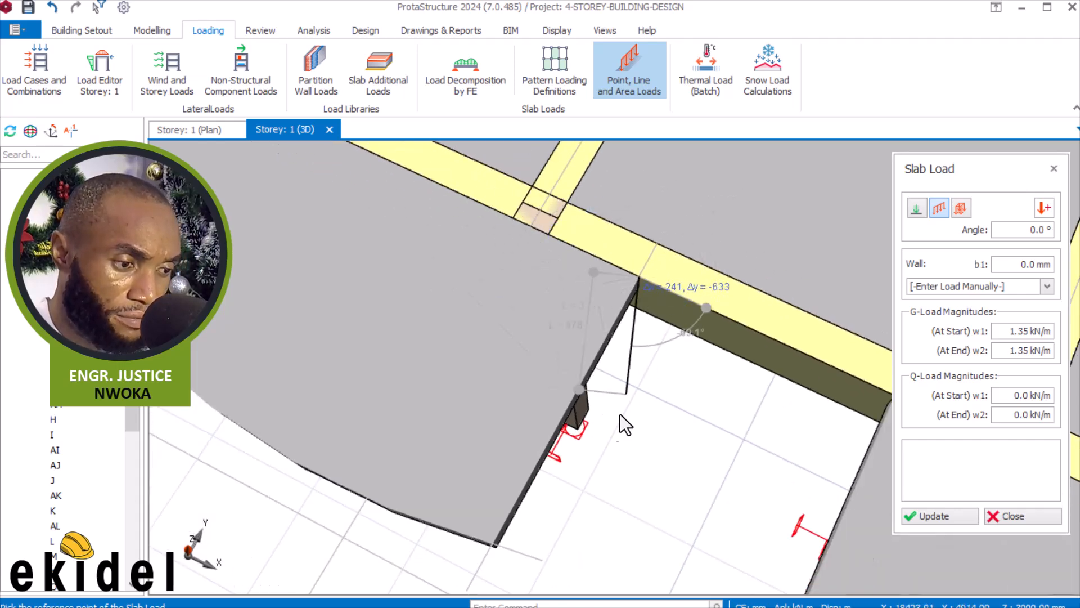
{"action": "scroll", "coordinate": [573, 352], "scroll_direction": "down", "scroll_amount": 2}
{"action": "scroll", "coordinate": [532, 468], "scroll_direction": "up", "scroll_amount": 2}
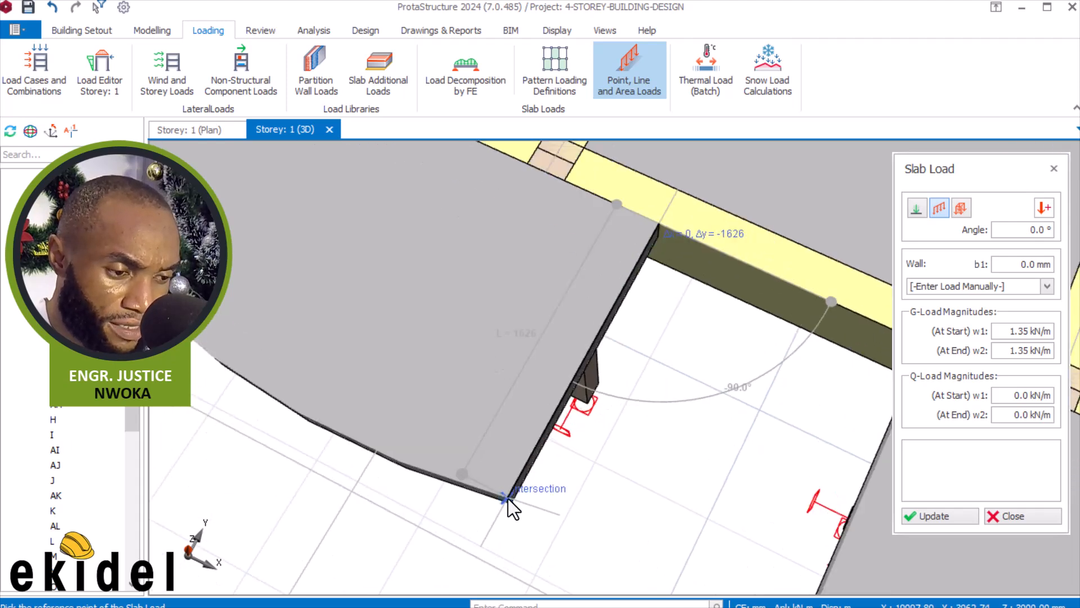
{"action": "scroll", "coordinate": [510, 498], "scroll_direction": "up", "scroll_amount": 2}
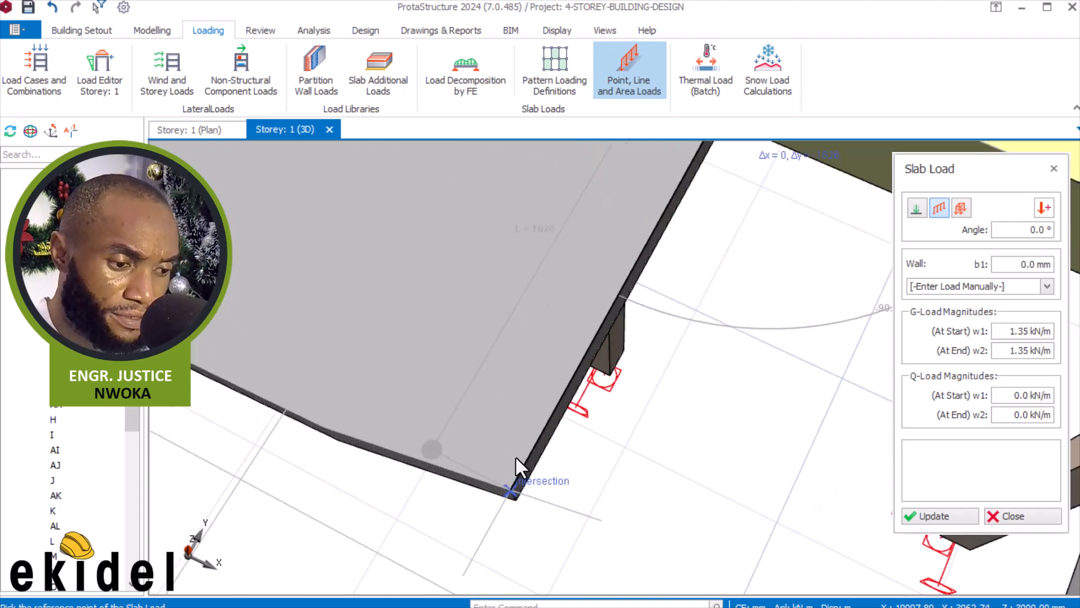
{"action": "left_click", "coordinate": [566, 395]}
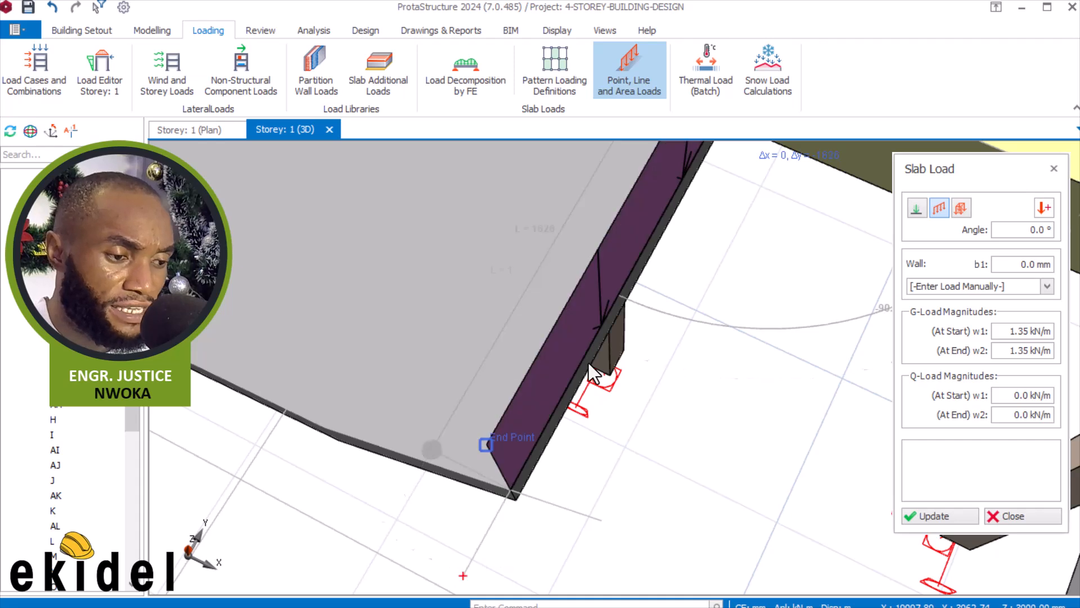
Add line loads on the first two segments of the slab's curved edge, starting from the loaded outer corner
{"action": "scroll", "coordinate": [595, 362], "scroll_direction": "down", "scroll_amount": 1}
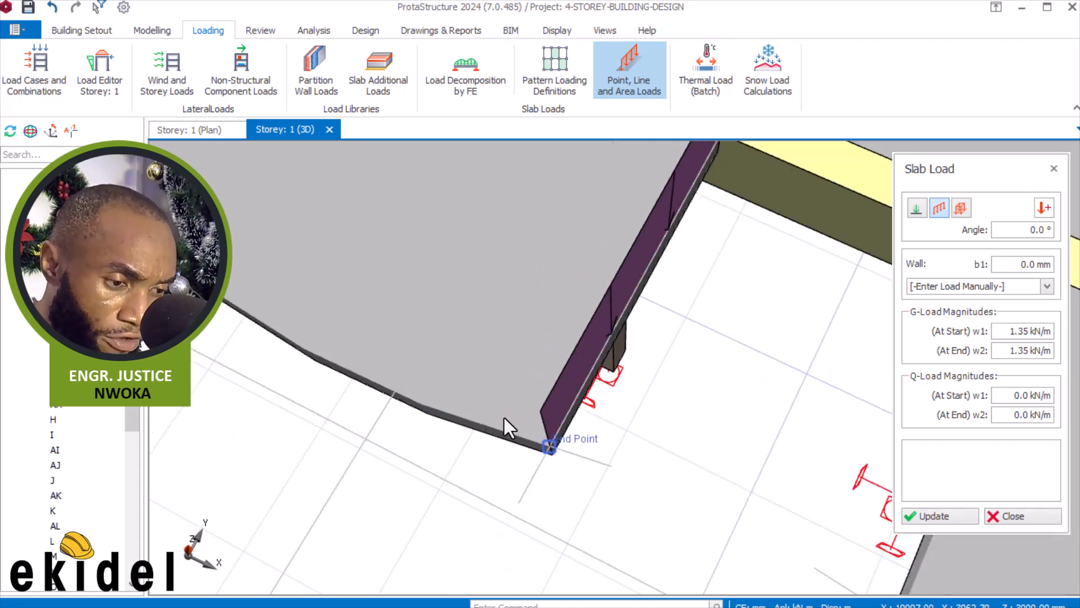
{"action": "middle_click_drag", "start_coordinate": [528, 424], "coordinate": [670, 389]}
{"action": "left_click", "coordinate": [645, 385]}
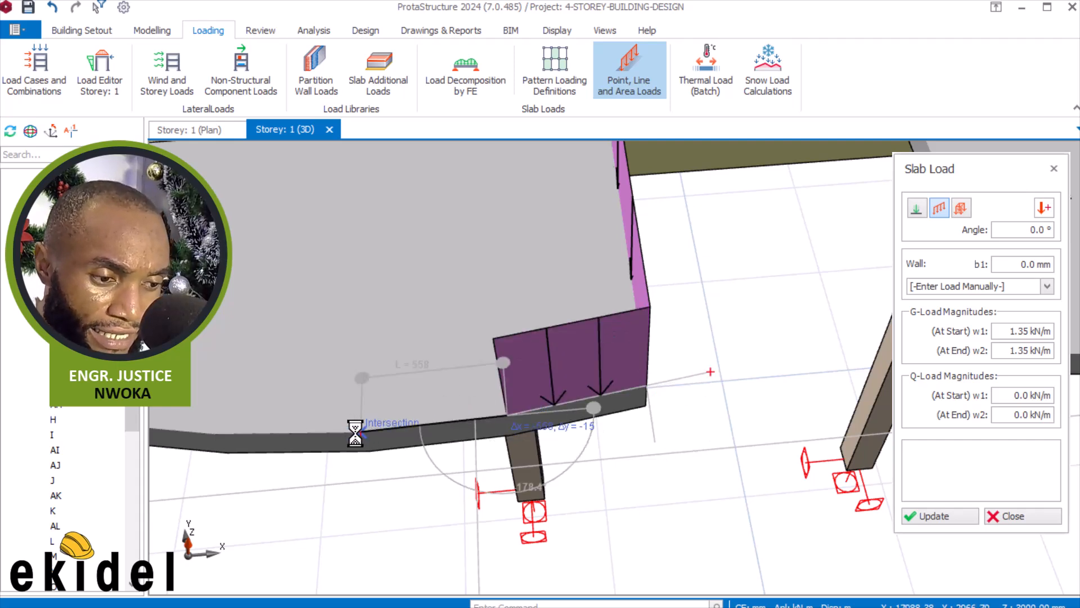
{"action": "left_click", "coordinate": [360, 389]}
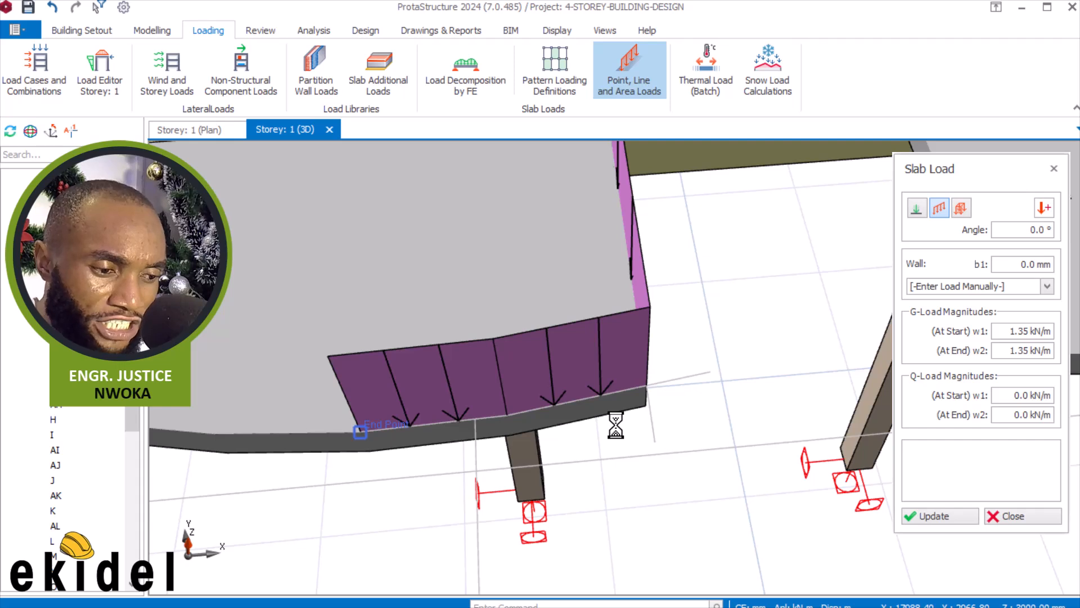
Continue the line load over the third and fourth segments of the balcony slab's curved edge
{"action": "middle_click_drag", "start_coordinate": [378, 442], "coordinate": [610, 429]}
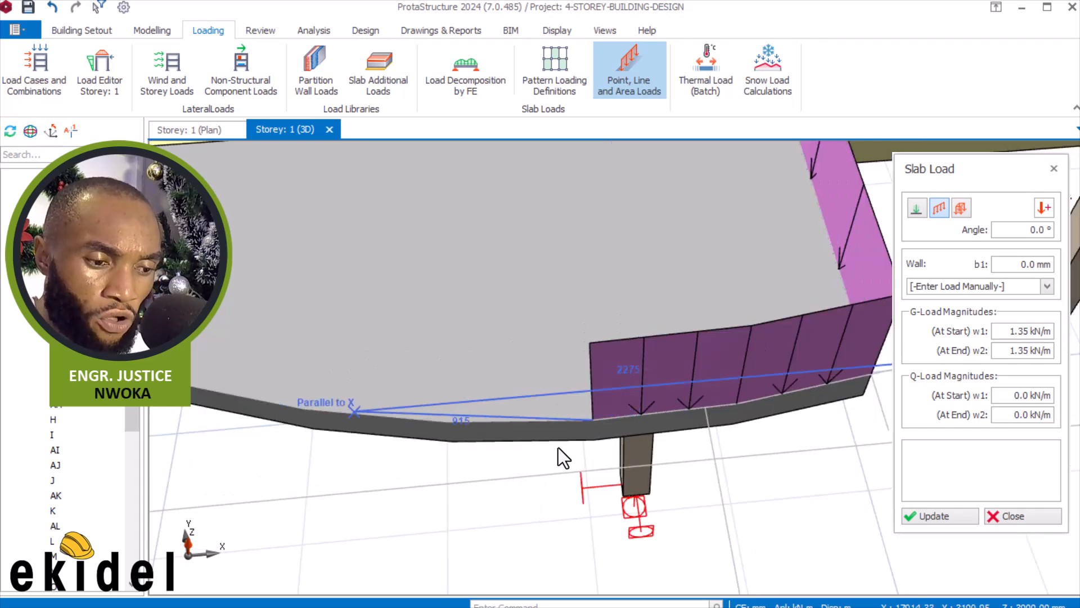
{"action": "left_click", "coordinate": [592, 418]}
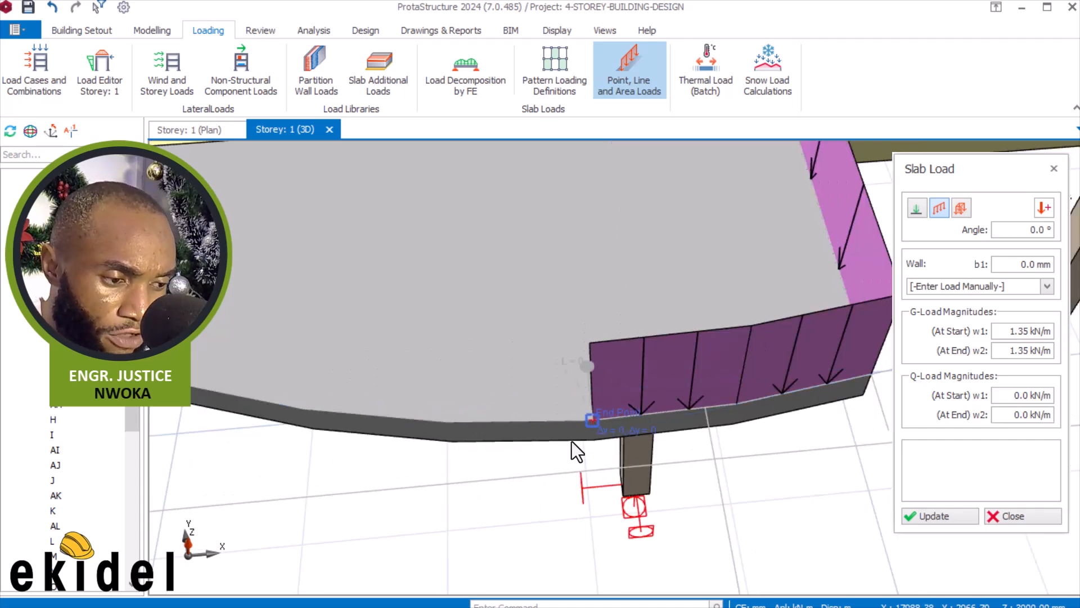
{"action": "left_click", "coordinate": [446, 423]}
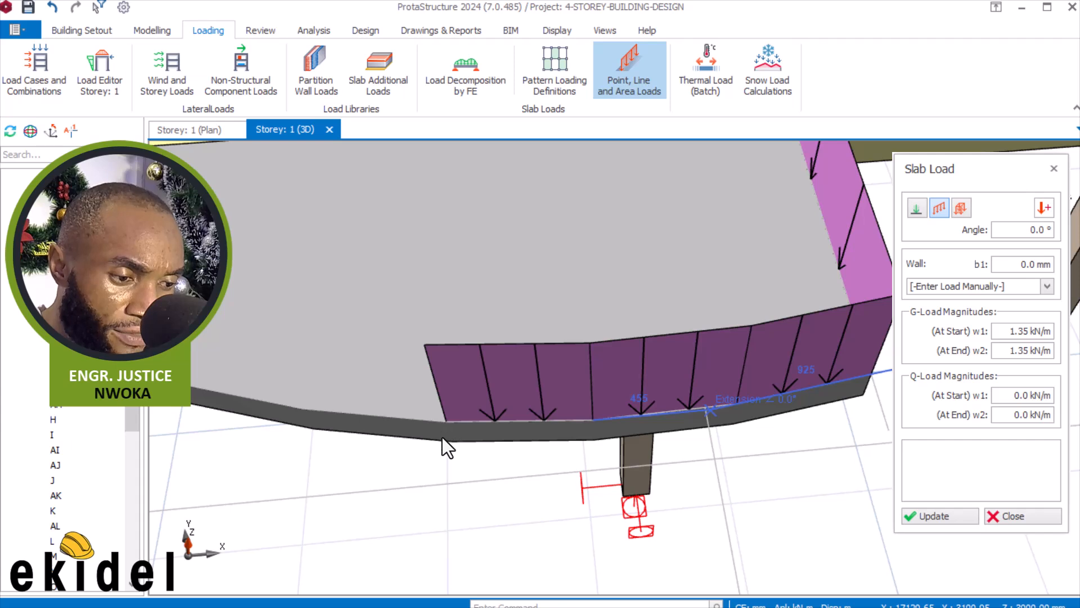
{"action": "left_click", "coordinate": [445, 423]}
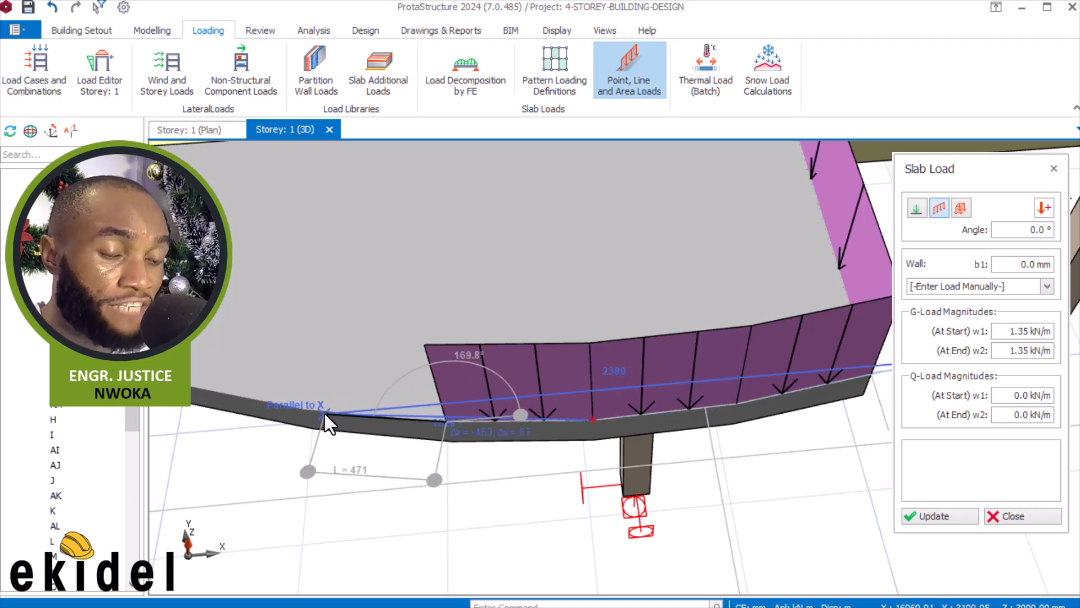
{"action": "scroll", "coordinate": [364, 396], "scroll_direction": "up", "scroll_amount": 2}
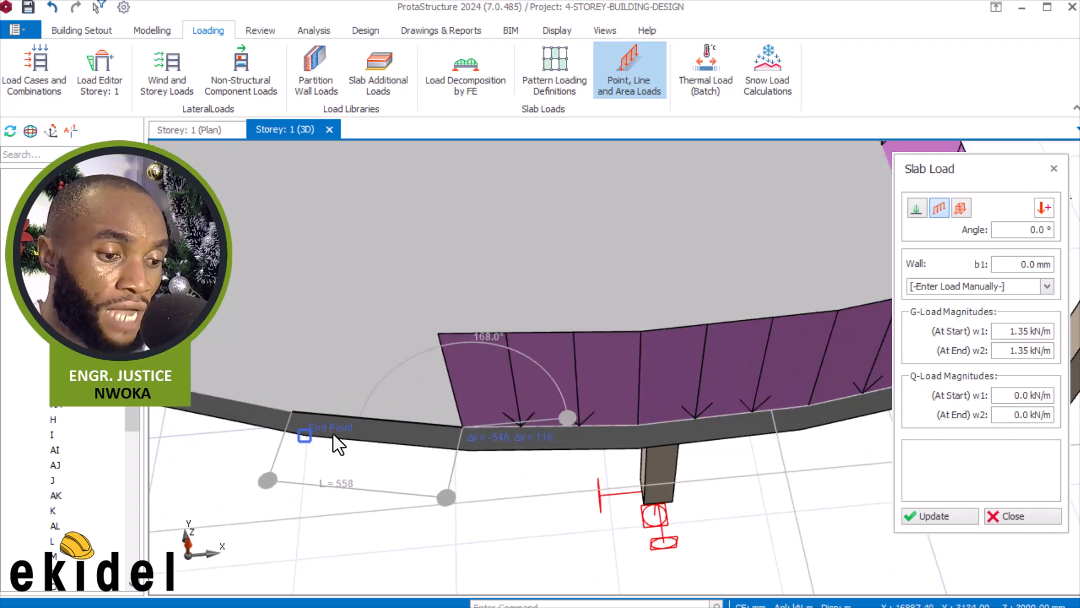
{"action": "left_click", "coordinate": [306, 409]}
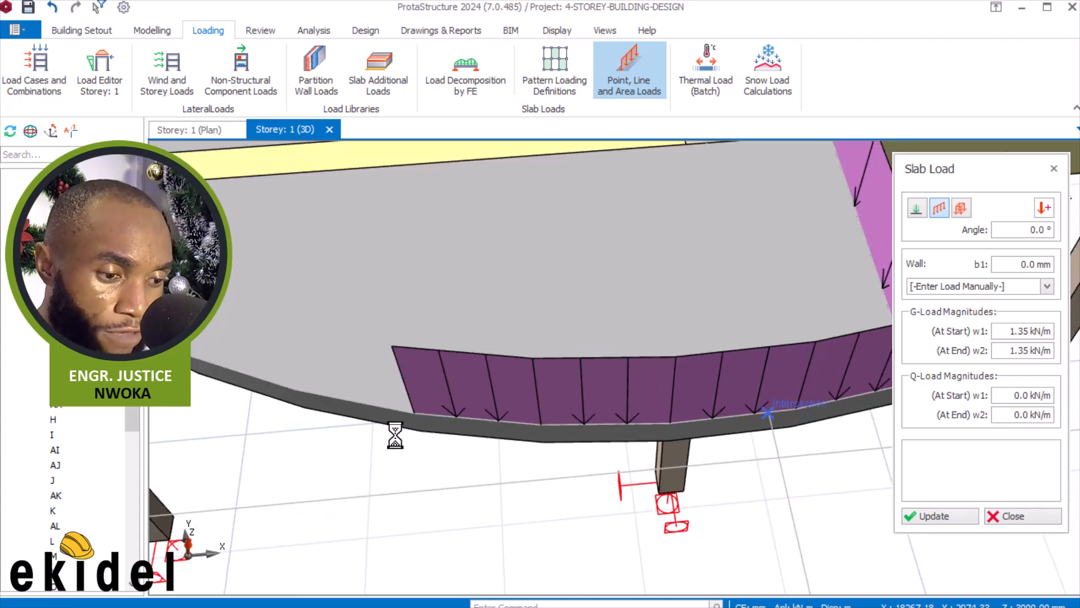
Load the last three segments of the curved edge with line loads, up to the corner at its far end
{"action": "left_click", "coordinate": [413, 415]}
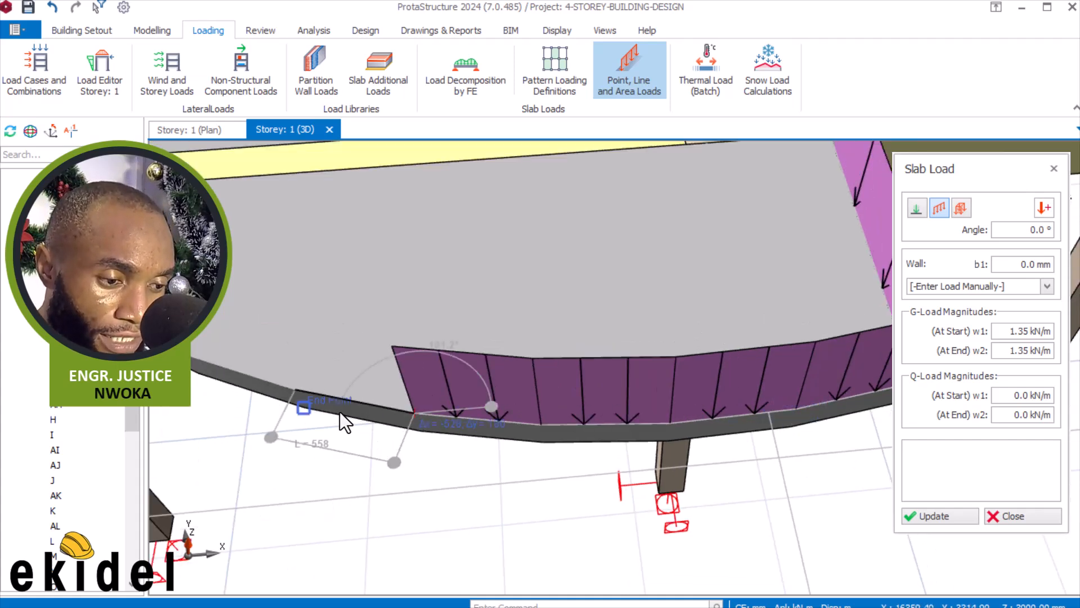
{"action": "left_click", "coordinate": [404, 412]}
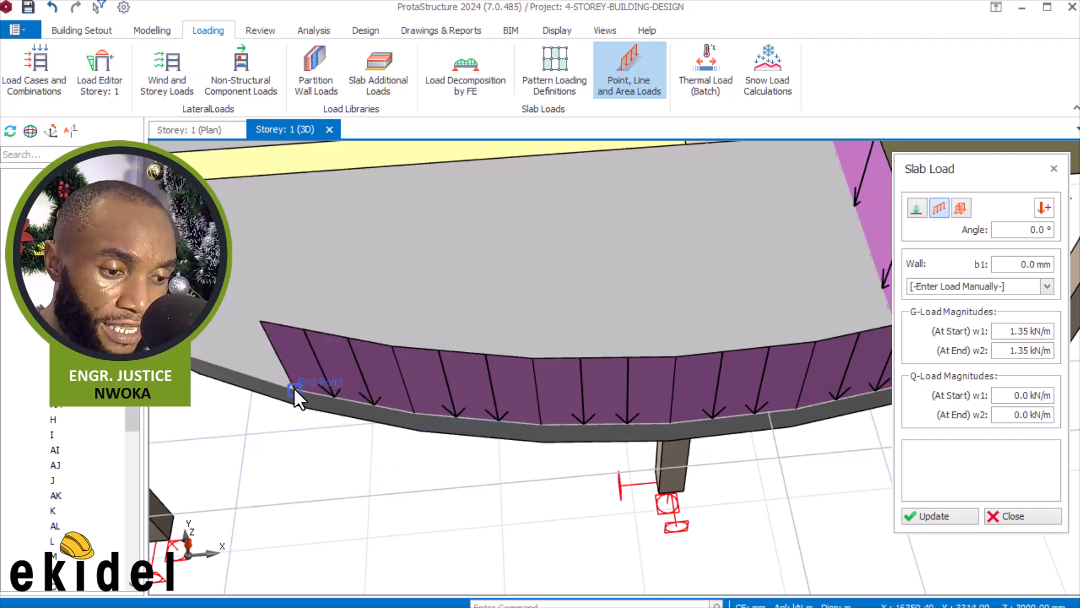
{"action": "scroll", "coordinate": [548, 415], "scroll_direction": "down", "scroll_amount": 1}
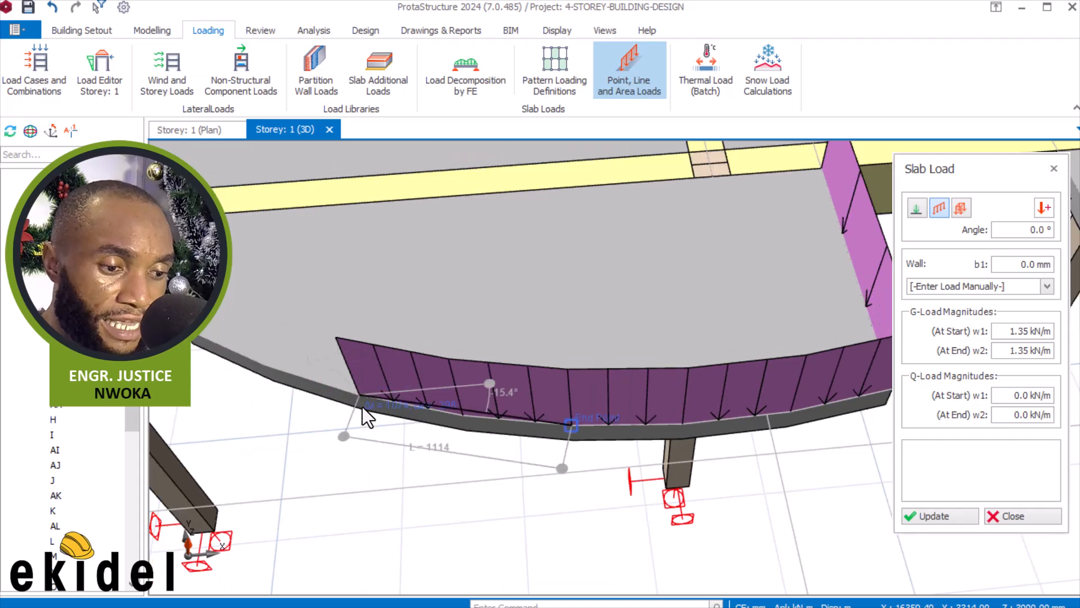
{"action": "left_click", "coordinate": [264, 366]}
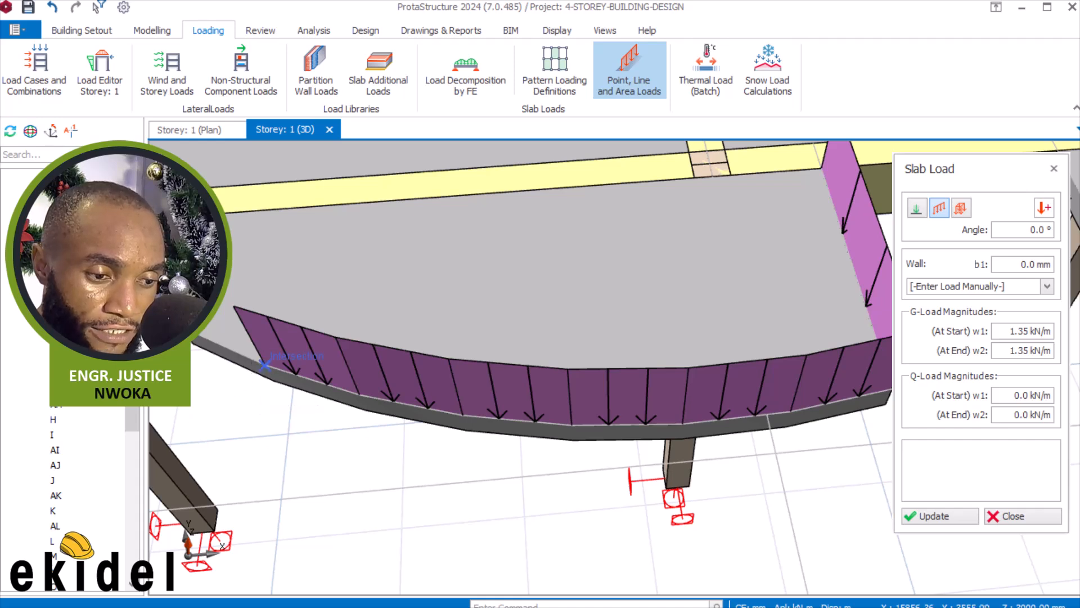
{"action": "left_click", "coordinate": [265, 365]}
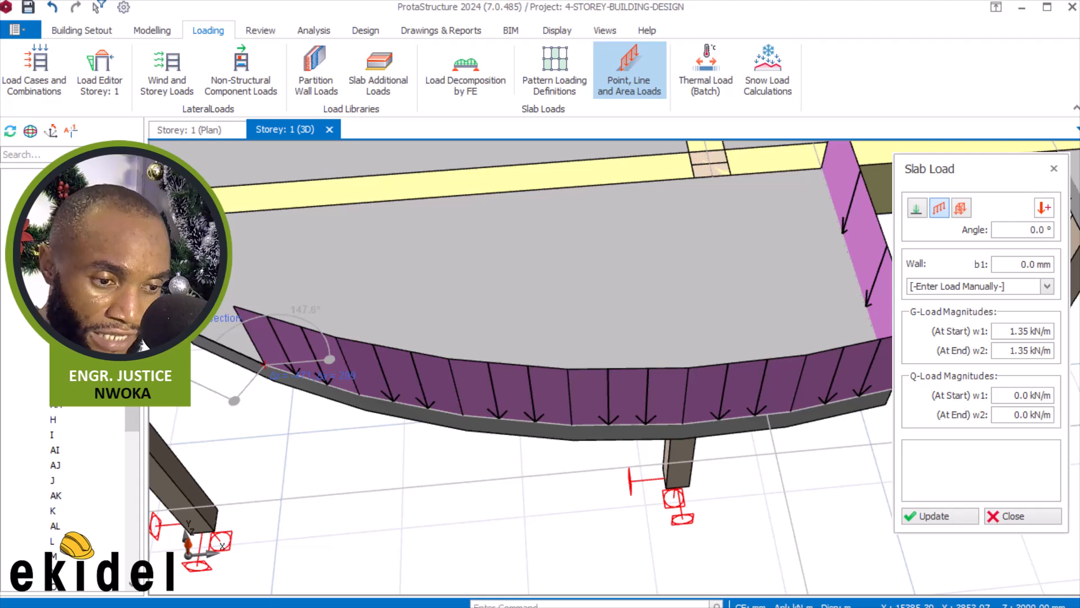
{"action": "left_click", "coordinate": [208, 359]}
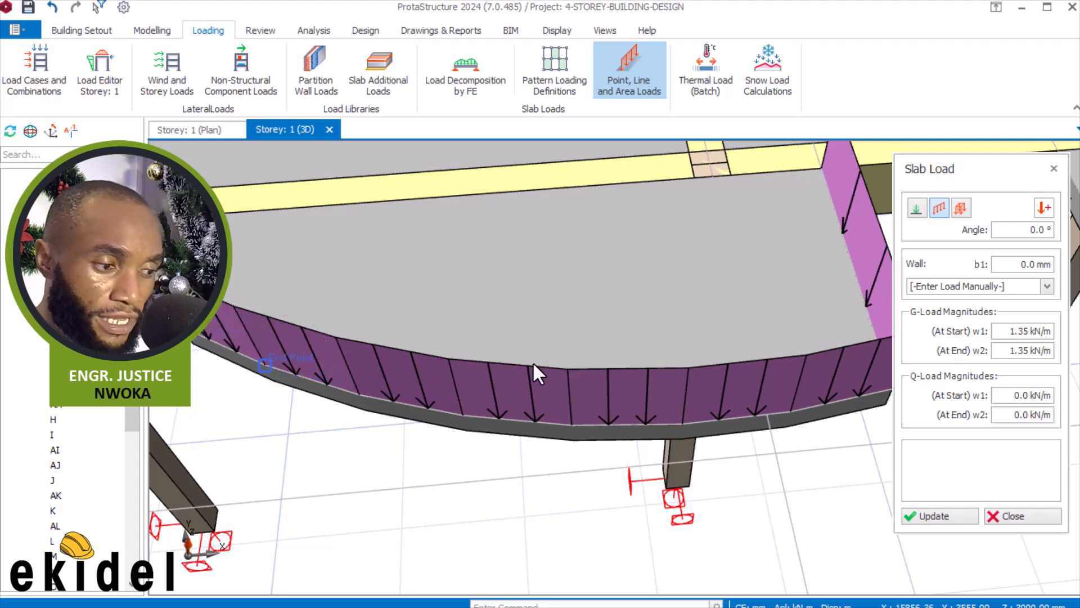
Place a line load along the first balcony slab's shorter straight edge, from the curved edge's end corner to the supporting beam
{"action": "middle_click_drag", "start_coordinate": [385, 373], "coordinate": [469, 332]}
{"action": "left_click", "coordinate": [452, 382]}
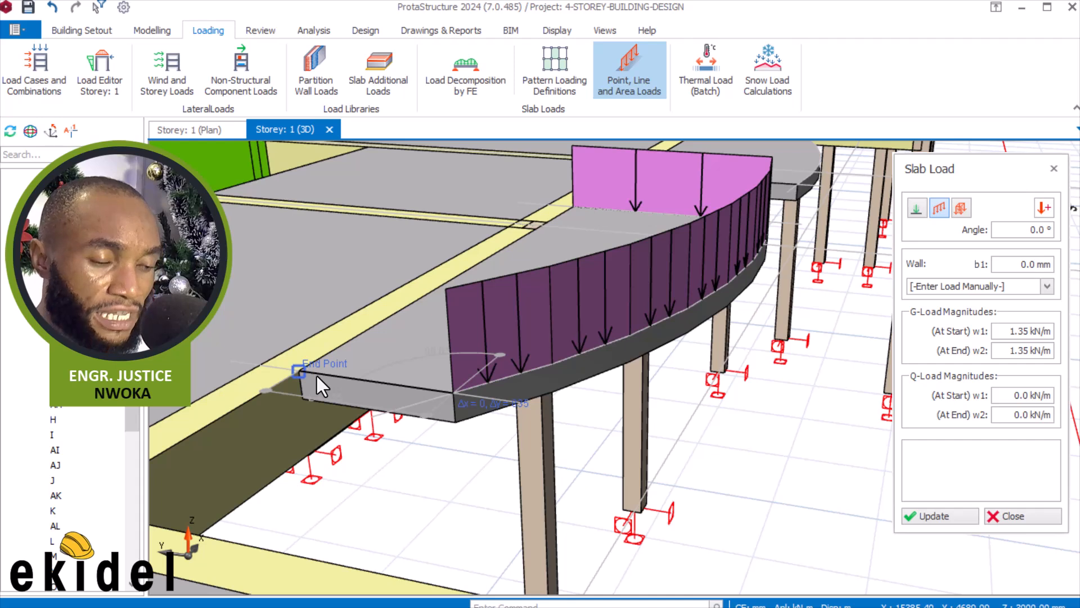
{"action": "left_click", "coordinate": [316, 376]}
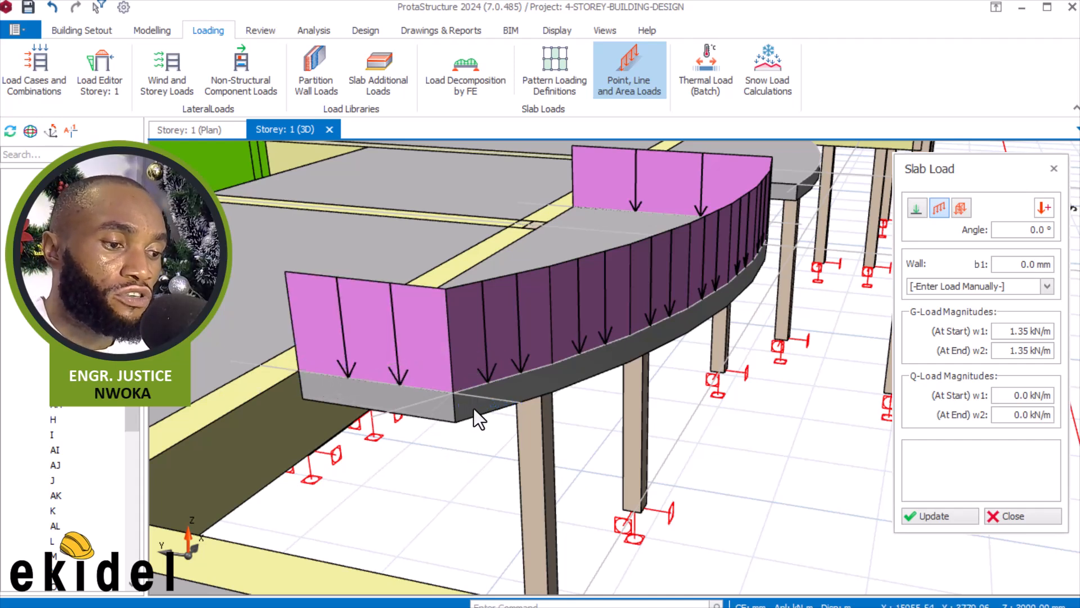
Examine the loaded edges of the first balcony slab and the neighbouring balcony slab in 3D, then end load placement
{"action": "middle_click_drag", "start_coordinate": [484, 387], "coordinate": [527, 331]}
{"action": "middle_click_drag", "start_coordinate": [747, 329], "coordinate": [588, 376]}
{"action": "scroll", "coordinate": [620, 343], "scroll_direction": "down", "scroll_amount": 3}
{"action": "middle_click_drag", "start_coordinate": [621, 344], "coordinate": [585, 315]}
{"action": "scroll", "coordinate": [665, 396], "scroll_direction": "up", "scroll_amount": 2}
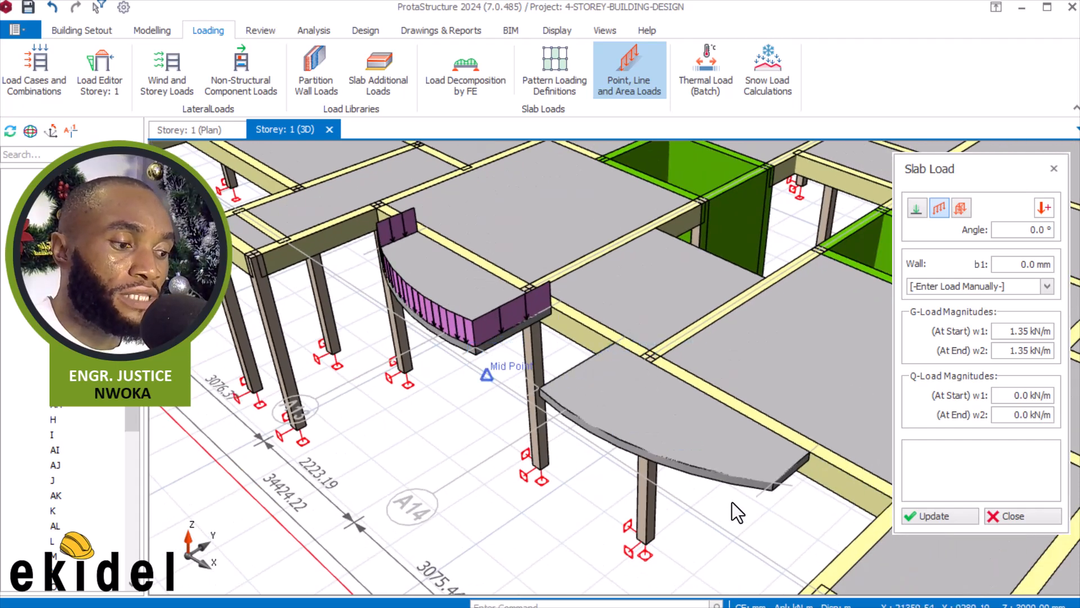
{"action": "mouse_move", "coordinate": [421, 260]}
{"action": "middle_mouse_down"}
{"action": "mouse_move", "coordinate": [516, 261]}
{"action": "mouse_move", "coordinate": [521, 294]}
{"action": "mouse_move", "coordinate": [424, 261]}
{"action": "mouse_move", "coordinate": [459, 256]}
{"action": "mouse_move", "coordinate": [495, 231]}
{"action": "mouse_move", "coordinate": [550, 256]}
{"action": "middle_mouse_up"}
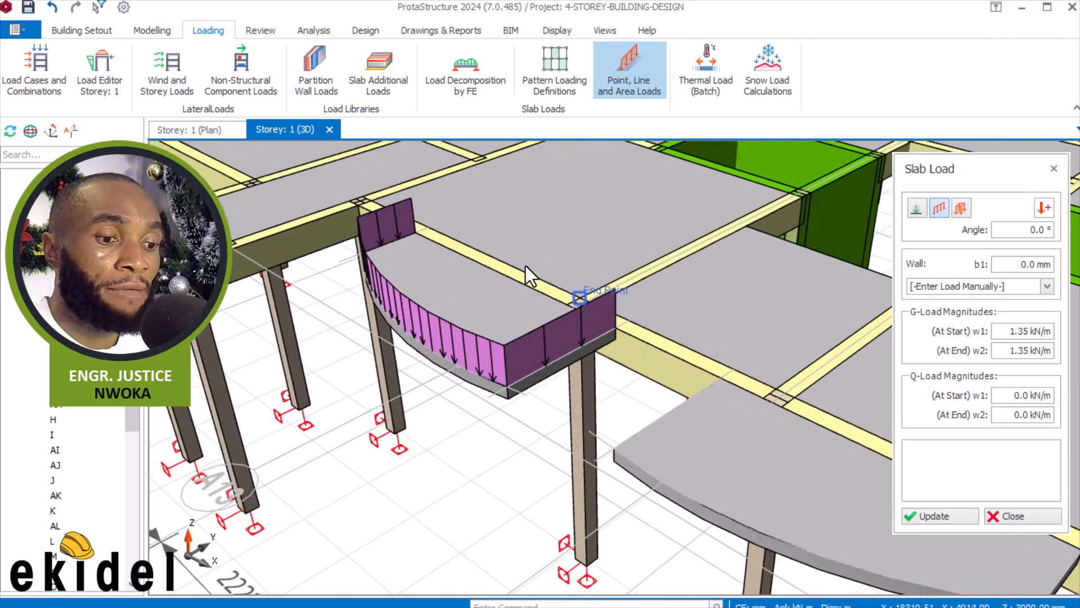
{"action": "scroll", "coordinate": [537, 274], "scroll_direction": "down", "scroll_amount": 3}
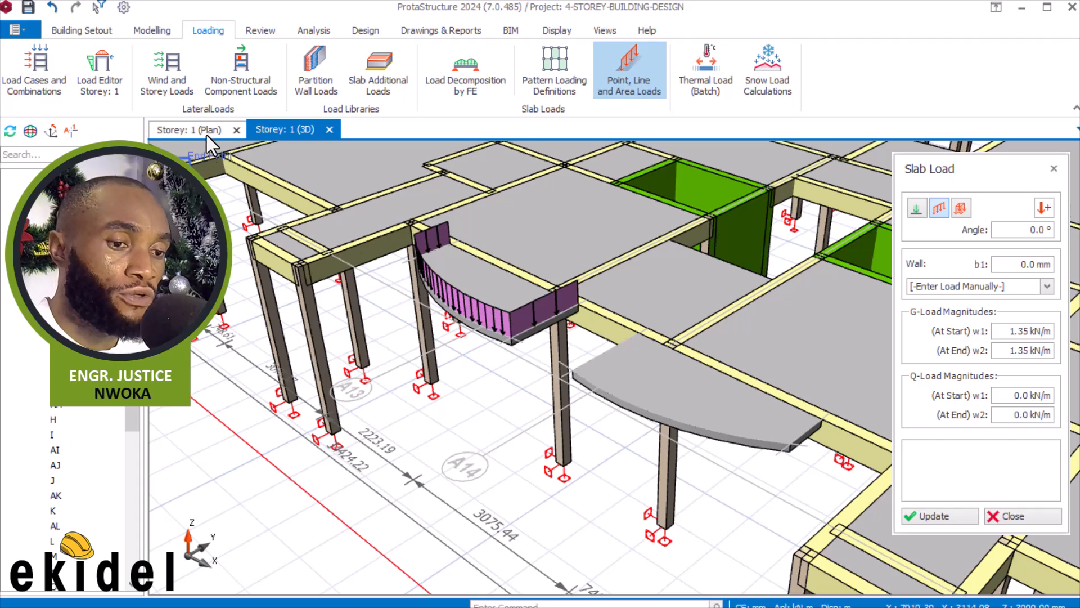
{"action": "key", "text": "Escape"}
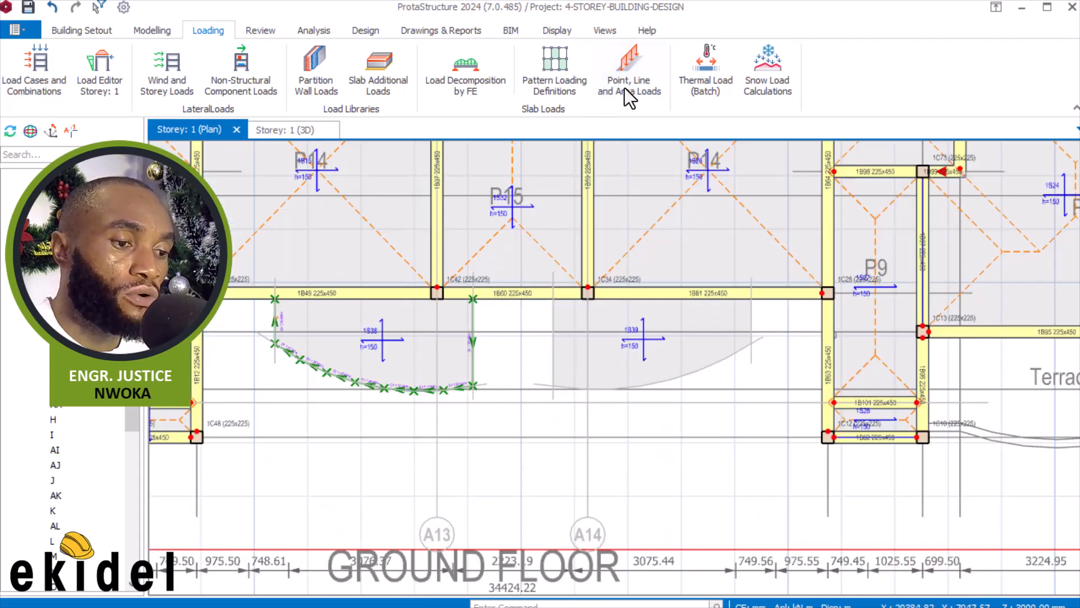
In the storey 1 plan, place a line load with 1.35 kN/m G-load at both ends along slab 1S39's straight edge from beam 1B60
{"action": "left_click", "coordinate": [633, 62]}
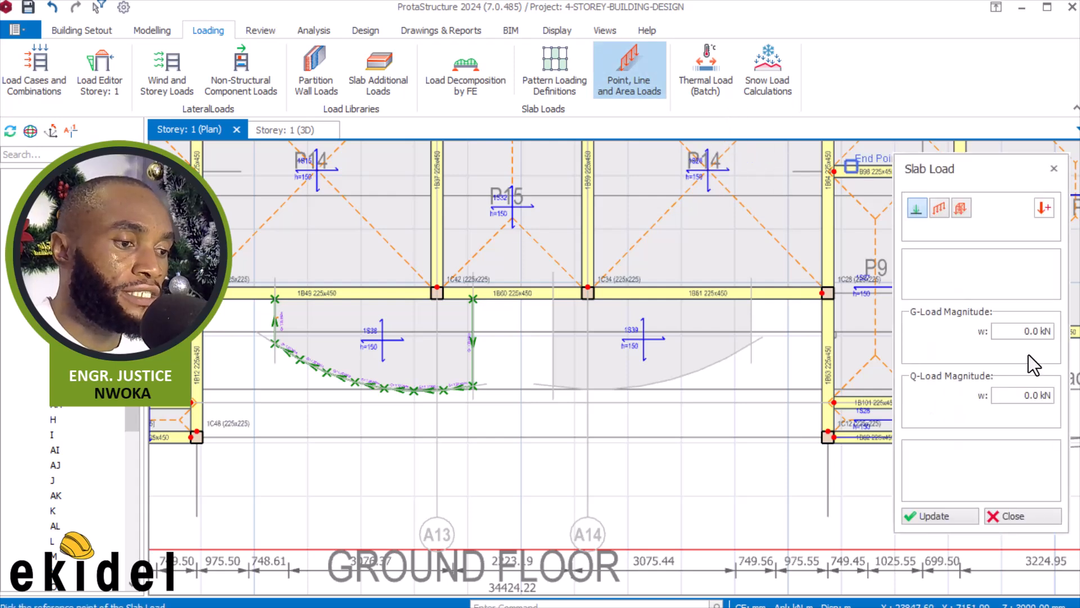
{"action": "left_click", "coordinate": [939, 209]}
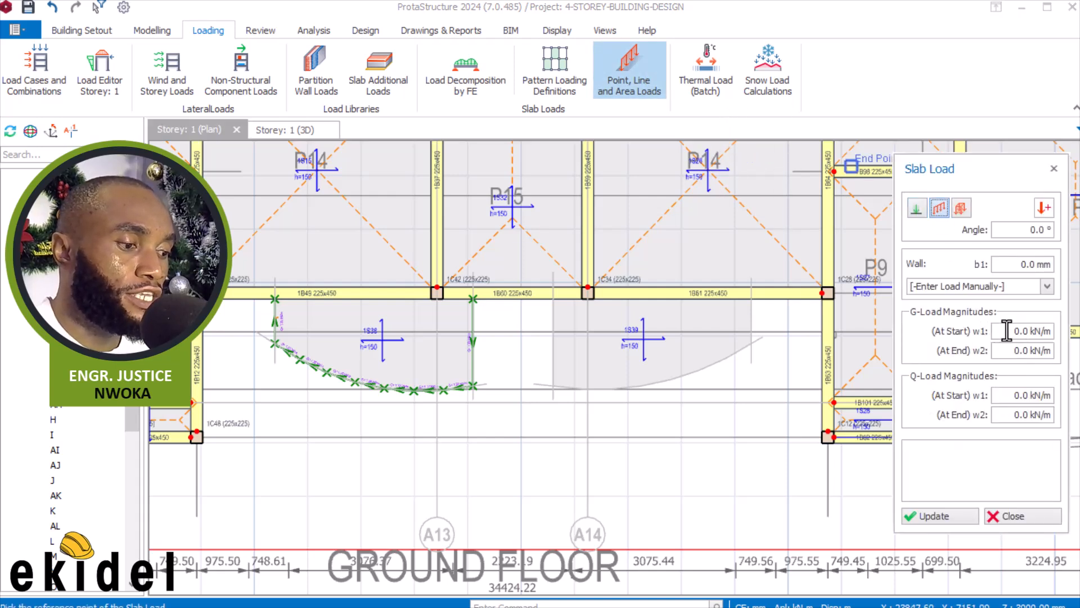
{"action": "type", "text": "1"}
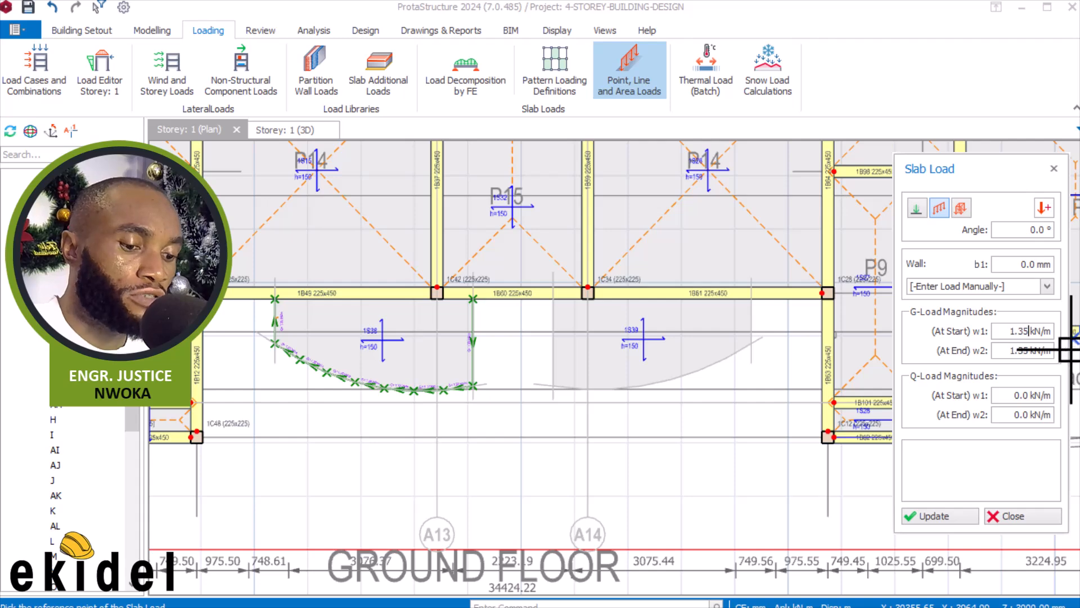
{"action": "scroll", "coordinate": [562, 315], "scroll_direction": "up", "scroll_amount": 5}
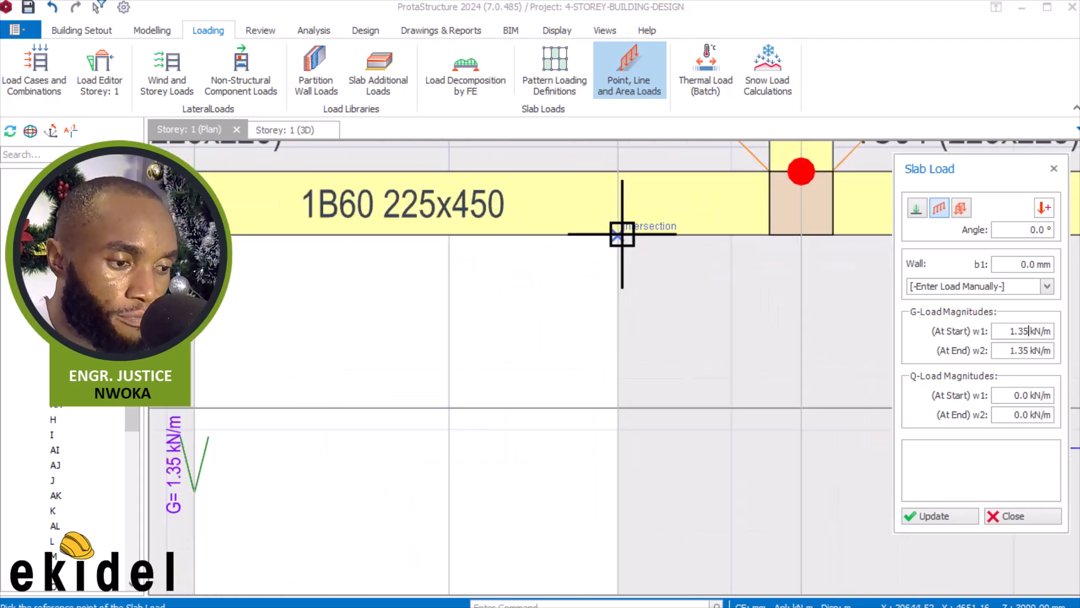
{"action": "left_click", "coordinate": [621, 234]}
{"action": "scroll", "coordinate": [410, 161], "scroll_direction": "down", "scroll_amount": 3}
{"action": "scroll", "coordinate": [445, 392], "scroll_direction": "up", "scroll_amount": 3}
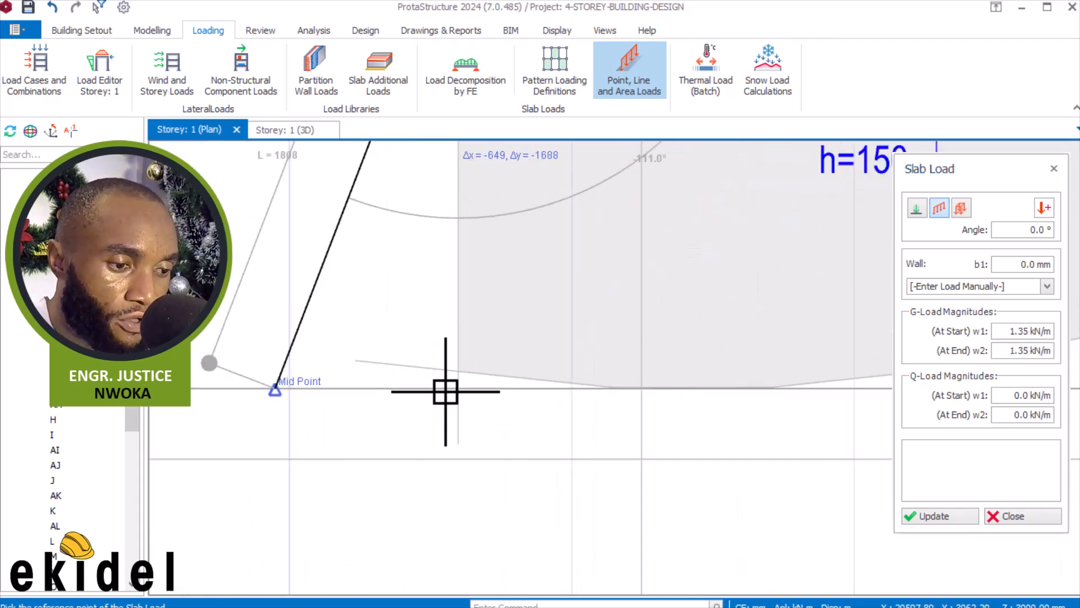
{"action": "left_click", "coordinate": [458, 371]}
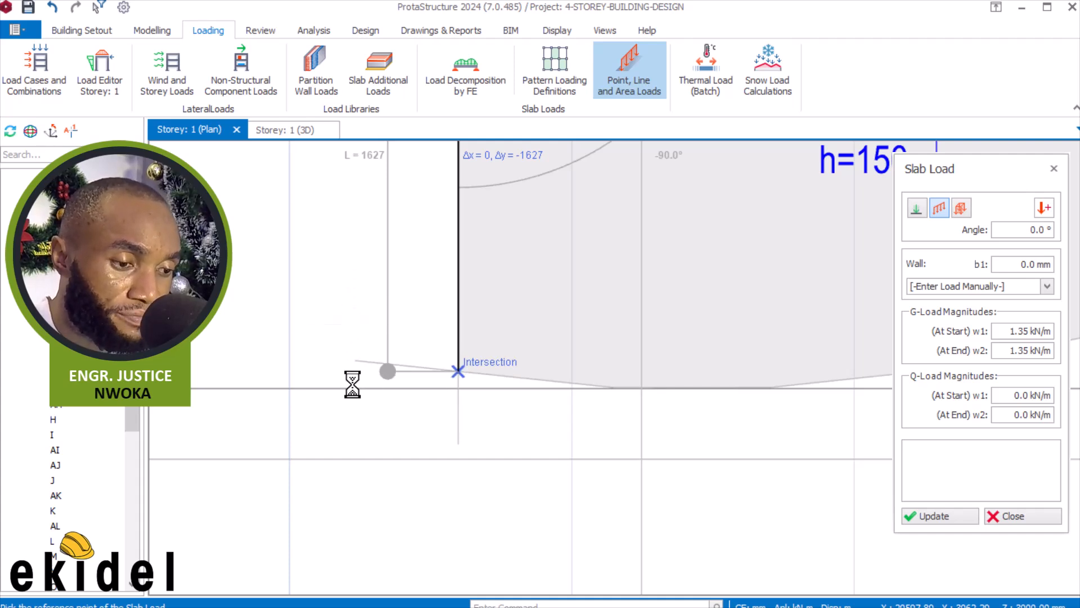
Add a 1.35 kN/m line load on the first segment of slab 1S39's curved edge, starting from the loaded outer corner
{"action": "scroll", "coordinate": [352, 384], "scroll_direction": "down", "scroll_amount": 2}
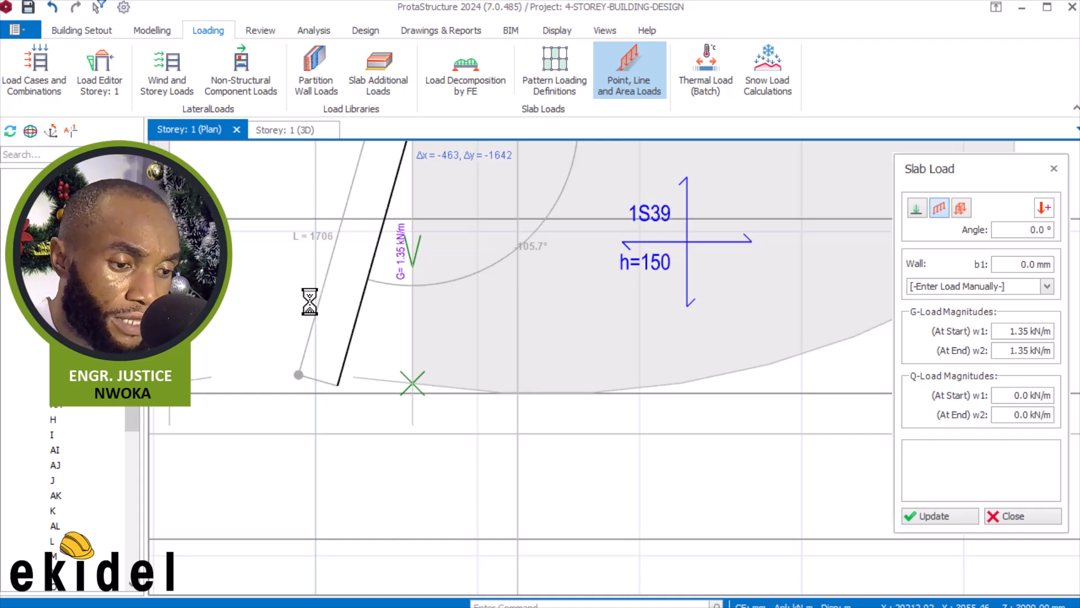
{"action": "scroll", "coordinate": [346, 332], "scroll_direction": "down", "scroll_amount": 1}
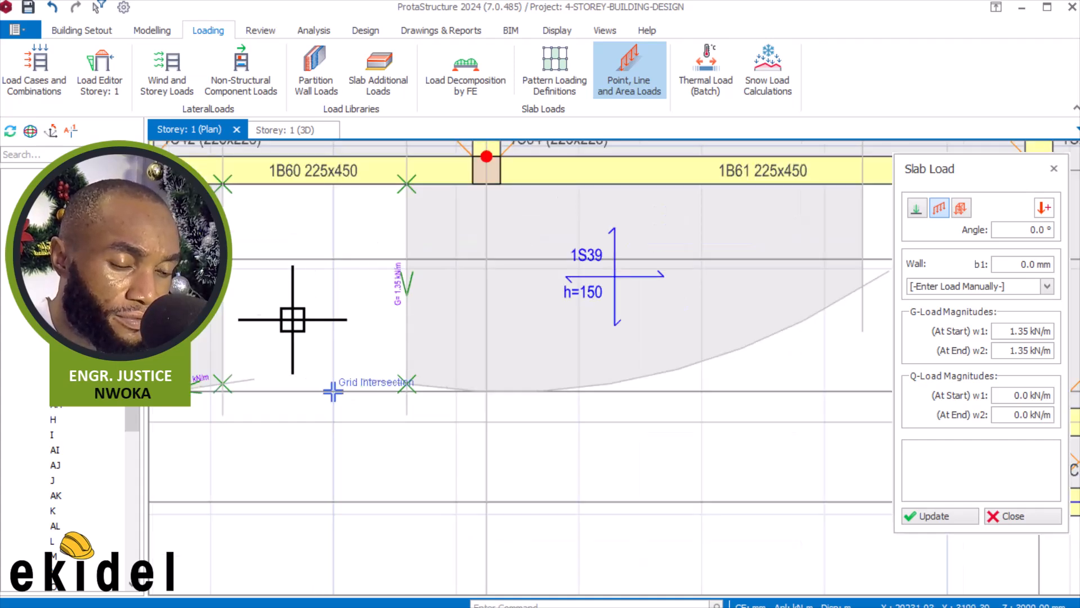
{"action": "scroll", "coordinate": [421, 376], "scroll_direction": "up", "scroll_amount": 4}
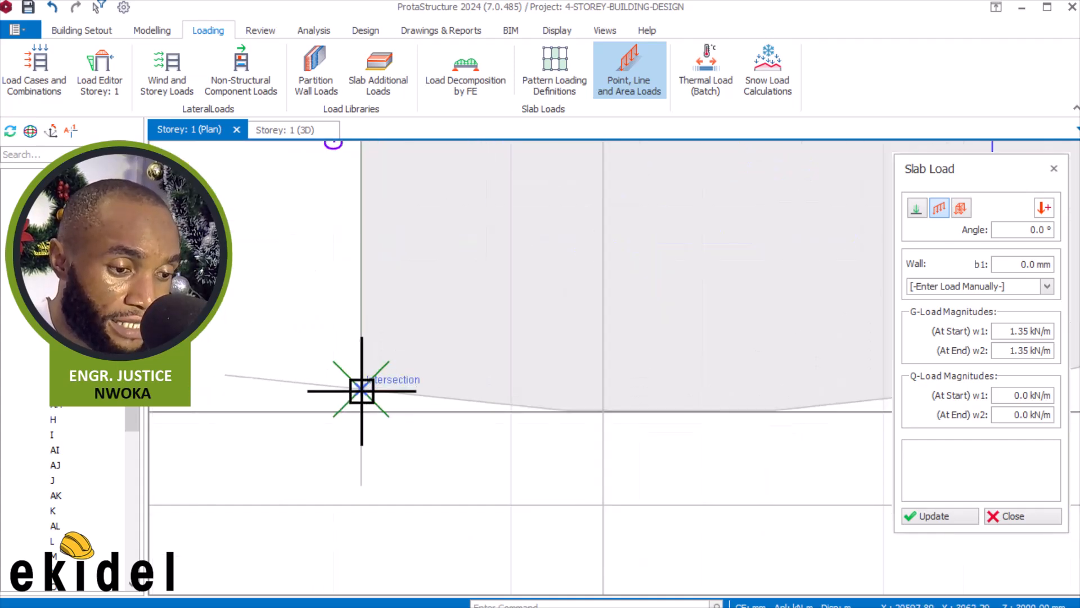
{"action": "scroll", "coordinate": [343, 282], "scroll_direction": "down", "scroll_amount": 2}
{"action": "scroll", "coordinate": [321, 358], "scroll_direction": "up", "scroll_amount": 2}
{"action": "scroll", "coordinate": [326, 395], "scroll_direction": "up", "scroll_amount": 2}
{"action": "middle_click_drag", "start_coordinate": [332, 324], "coordinate": [487, 432]}
{"action": "scroll", "coordinate": [368, 388], "scroll_direction": "up", "scroll_amount": 3}
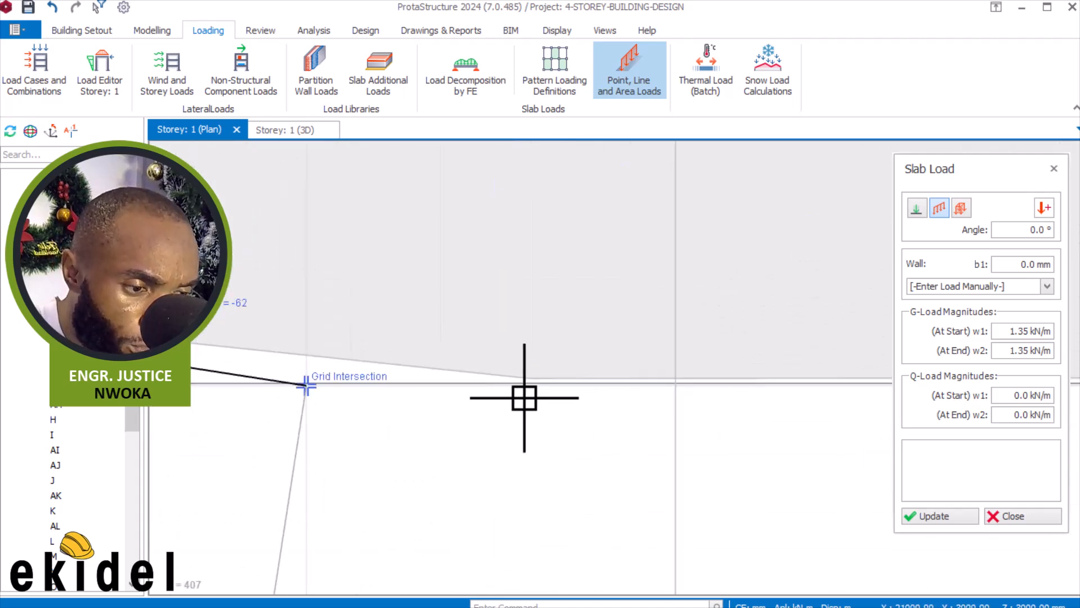
{"action": "scroll", "coordinate": [518, 404], "scroll_direction": "up", "scroll_amount": 3}
{"action": "scroll", "coordinate": [562, 316], "scroll_direction": "up", "scroll_amount": 2}
{"action": "left_click", "coordinate": [560, 328]}
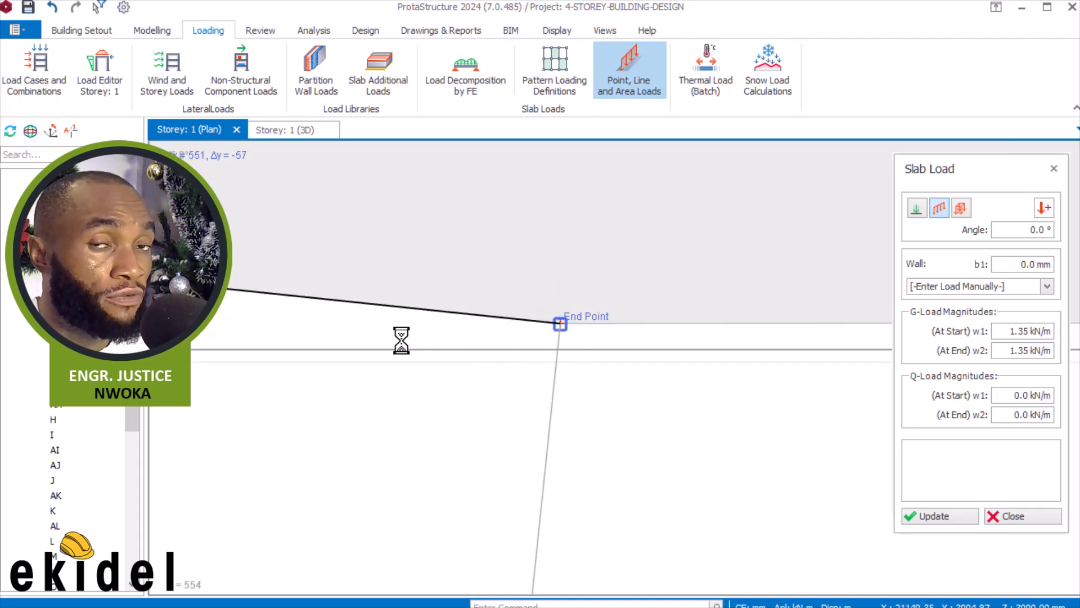
Continue the 1.35 kN/m line load over the second, flat segment of slab 1S39's curved edge
{"action": "scroll", "coordinate": [377, 344], "scroll_direction": "down", "scroll_amount": 4}
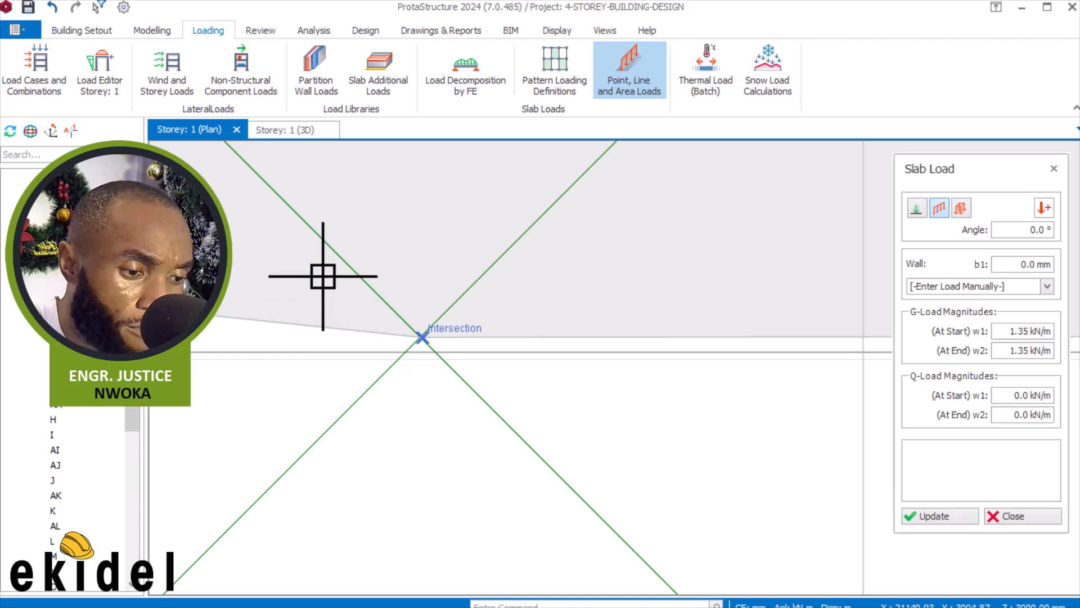
{"action": "scroll", "coordinate": [323, 277], "scroll_direction": "down", "scroll_amount": 1}
{"action": "scroll", "coordinate": [270, 307], "scroll_direction": "down", "scroll_amount": 4}
{"action": "scroll", "coordinate": [325, 332], "scroll_direction": "down", "scroll_amount": 2}
{"action": "scroll", "coordinate": [536, 360], "scroll_direction": "up", "scroll_amount": 3}
{"action": "scroll", "coordinate": [587, 352], "scroll_direction": "up", "scroll_amount": 1}
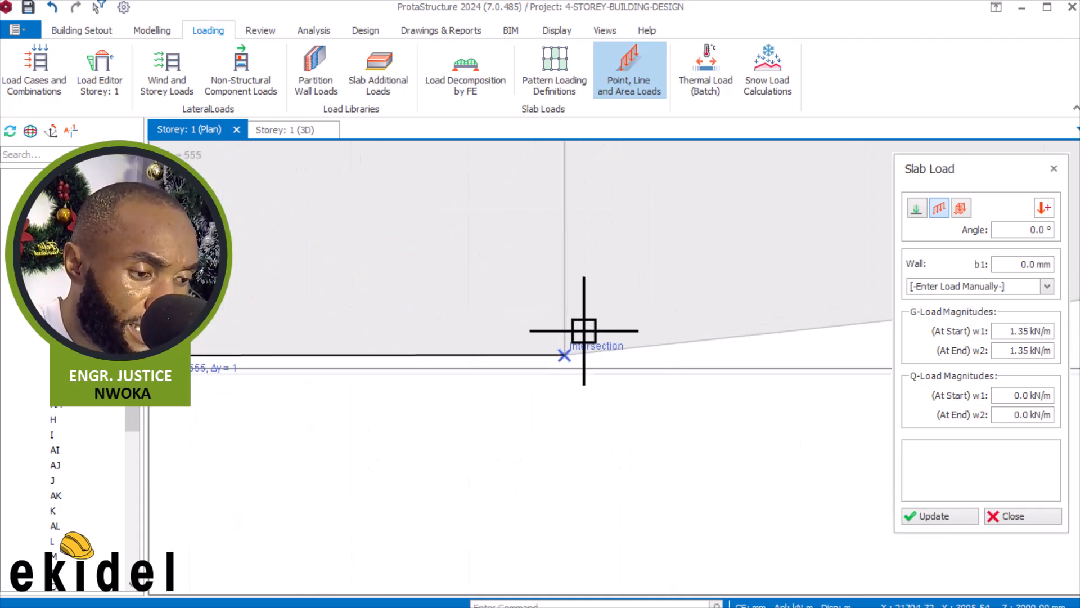
{"action": "left_click", "coordinate": [559, 357]}
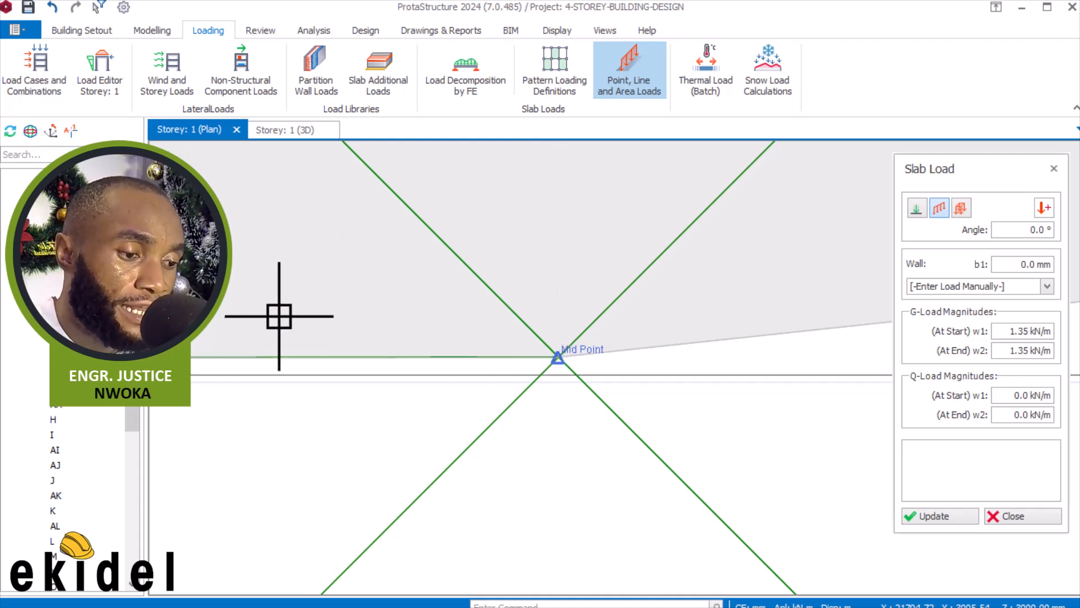
Load the third and fourth segments of slab 1S39's curved edge with 1.35 kN/m line loads
{"action": "scroll", "coordinate": [279, 316], "scroll_direction": "down", "scroll_amount": 5}
{"action": "scroll", "coordinate": [517, 347], "scroll_direction": "up", "scroll_amount": 5}
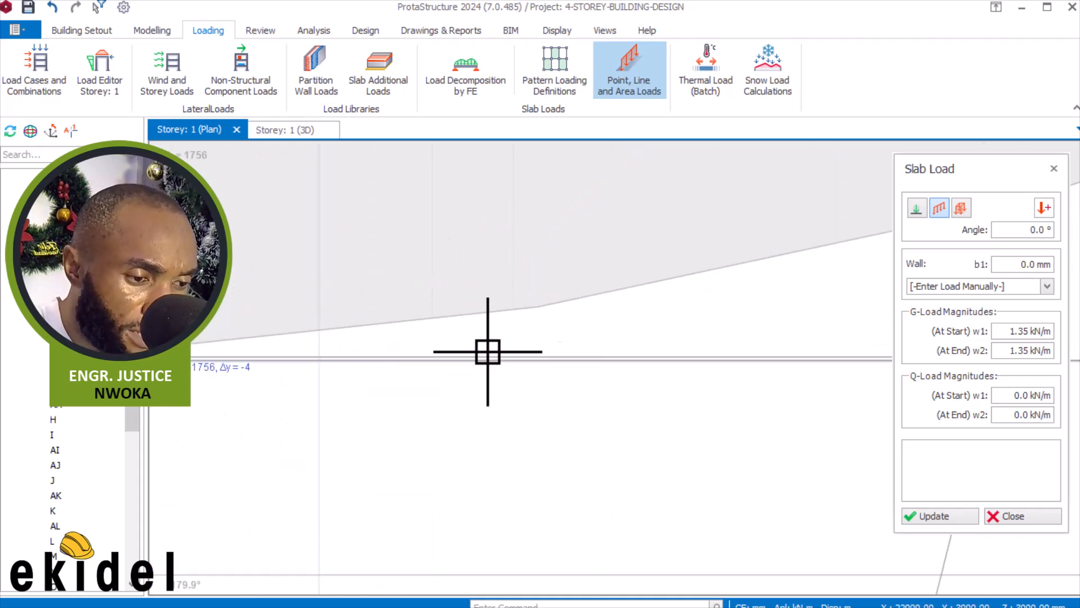
{"action": "left_click", "coordinate": [538, 307]}
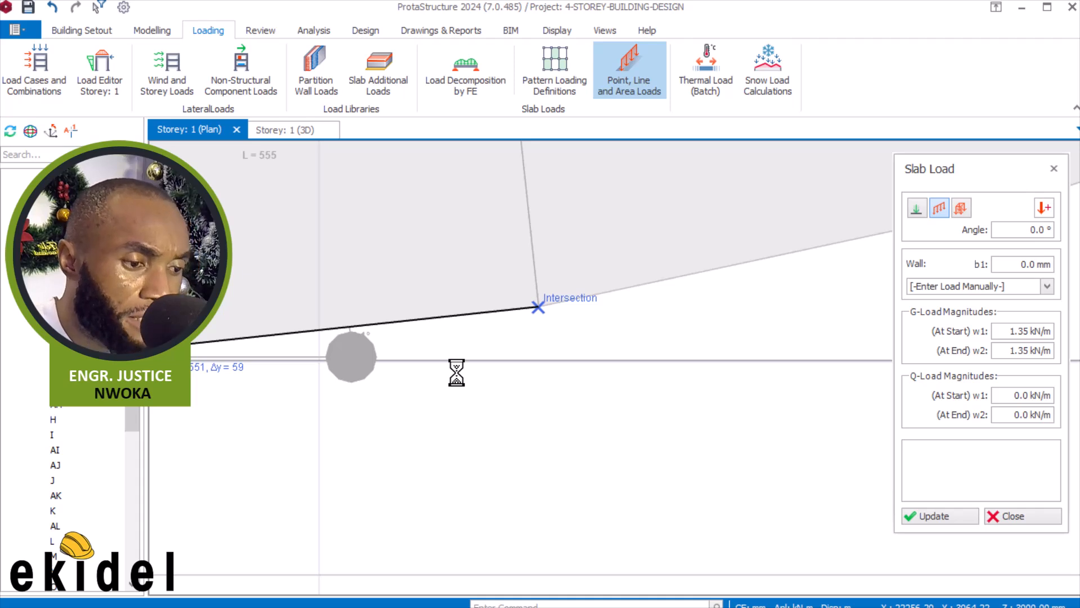
{"action": "left_click", "coordinate": [539, 308]}
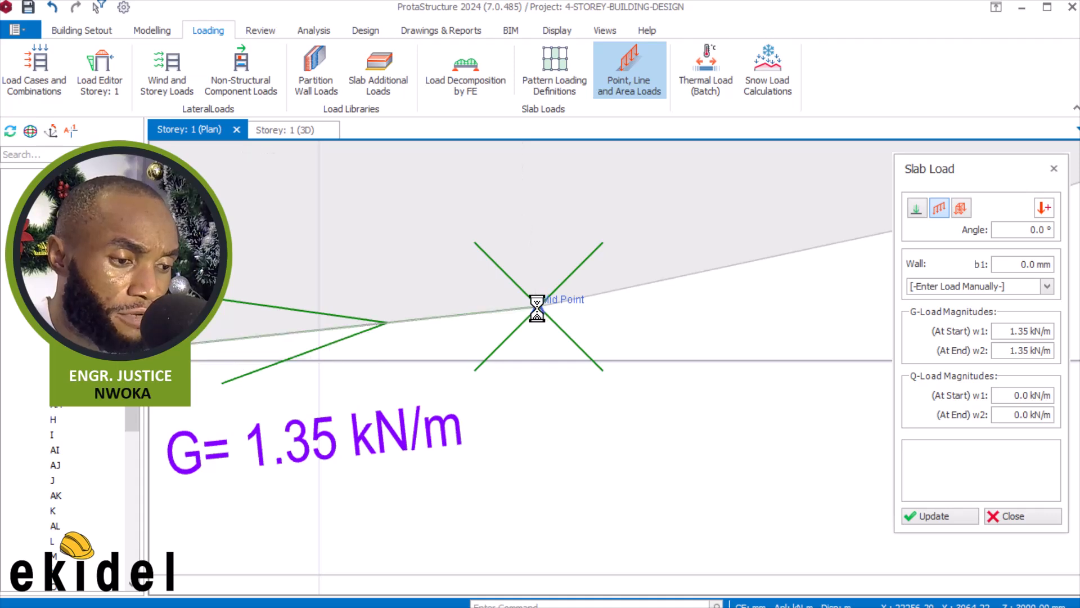
{"action": "scroll", "coordinate": [374, 349], "scroll_direction": "down", "scroll_amount": 3}
{"action": "scroll", "coordinate": [553, 351], "scroll_direction": "up", "scroll_amount": 3}
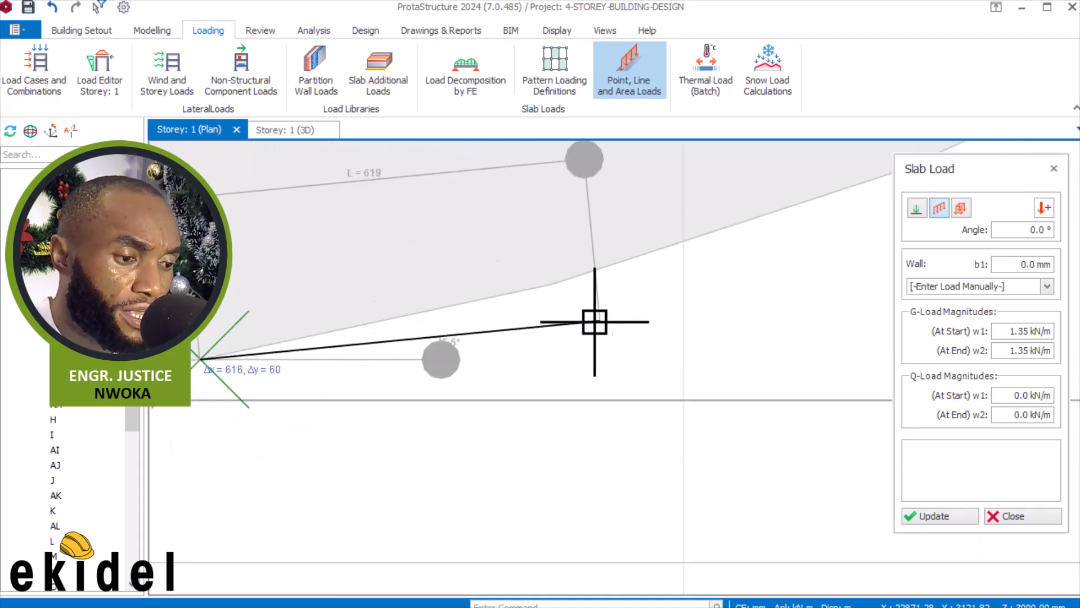
{"action": "left_click", "coordinate": [552, 285]}
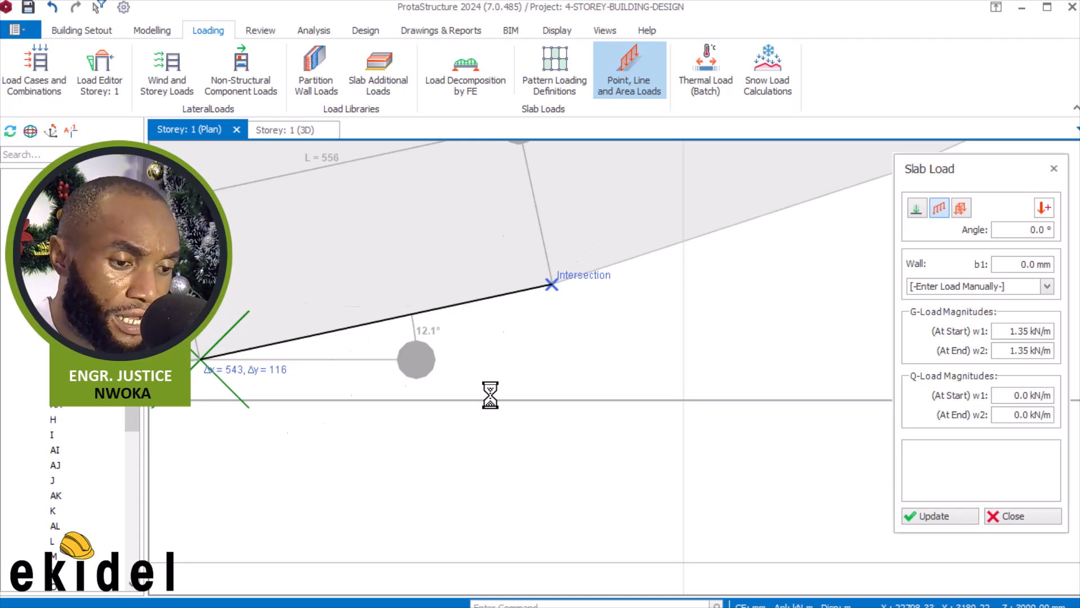
Extend the 1.35 kN/m line loads over the fifth and sixth segments of slab 1S39's curved edge
{"action": "scroll", "coordinate": [463, 410], "scroll_direction": "down", "scroll_amount": 2}
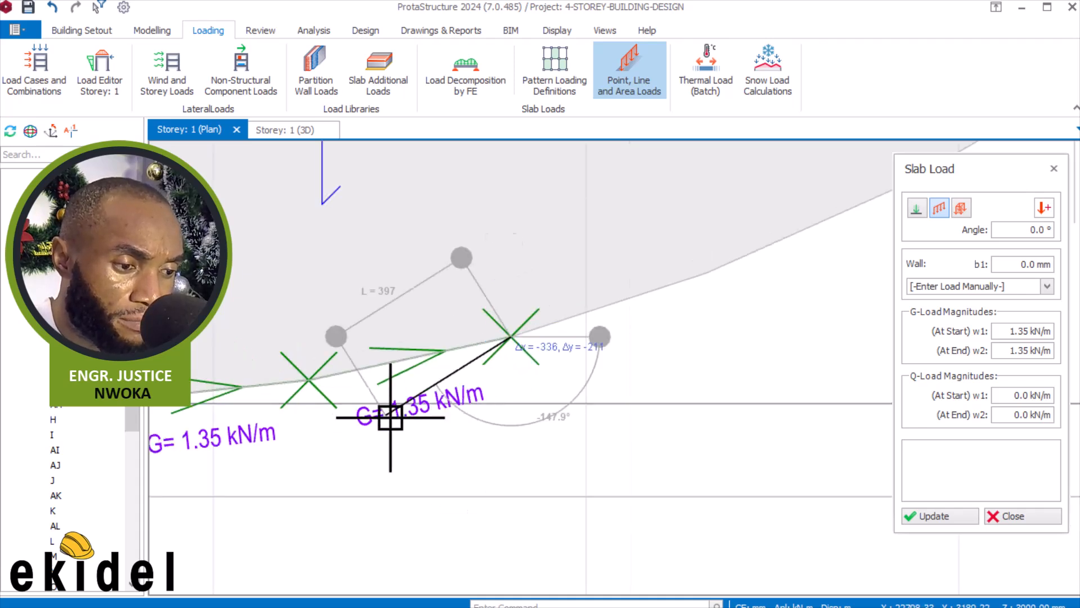
{"action": "scroll", "coordinate": [387, 416], "scroll_direction": "down", "scroll_amount": 2}
{"action": "scroll", "coordinate": [551, 349], "scroll_direction": "up", "scroll_amount": 2}
{"action": "left_click", "coordinate": [608, 318]}
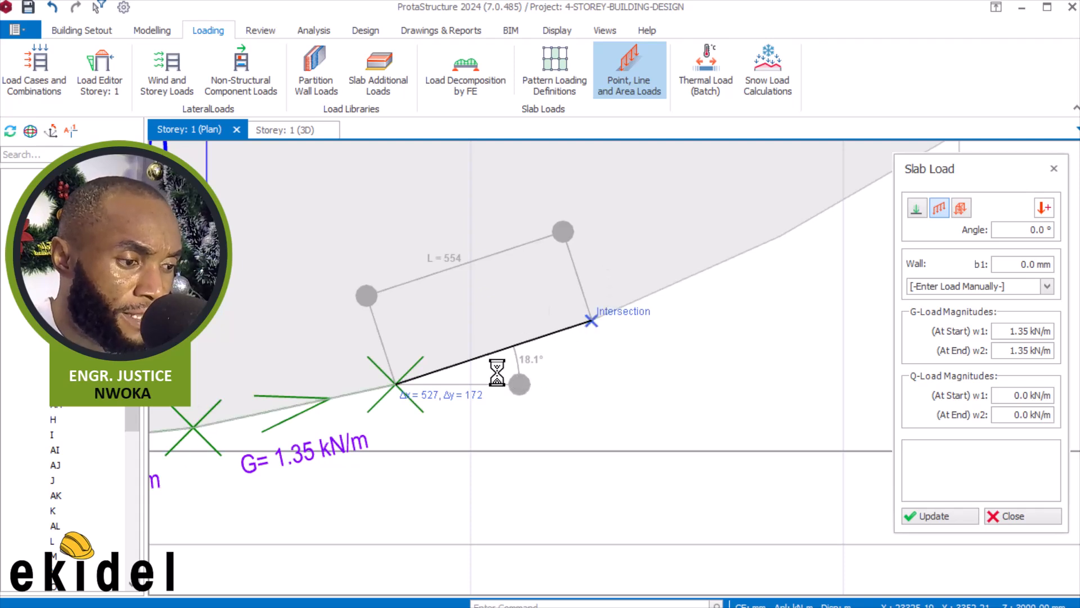
{"action": "scroll", "coordinate": [498, 372], "scroll_direction": "down", "scroll_amount": 2}
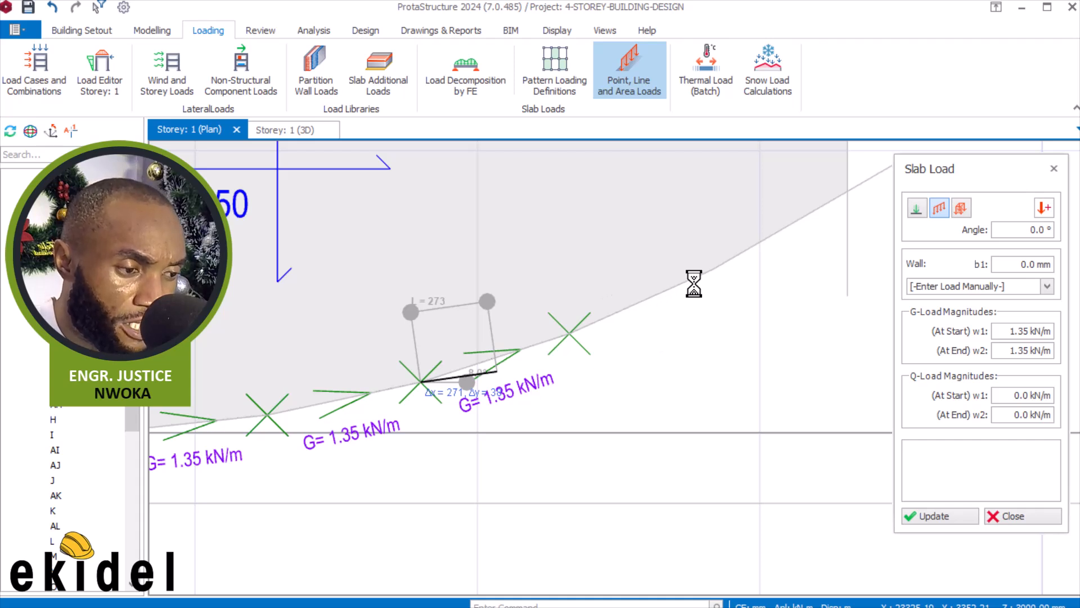
{"action": "scroll", "coordinate": [675, 295], "scroll_direction": "down", "scroll_amount": 2}
{"action": "scroll", "coordinate": [631, 313], "scroll_direction": "up", "scroll_amount": 3}
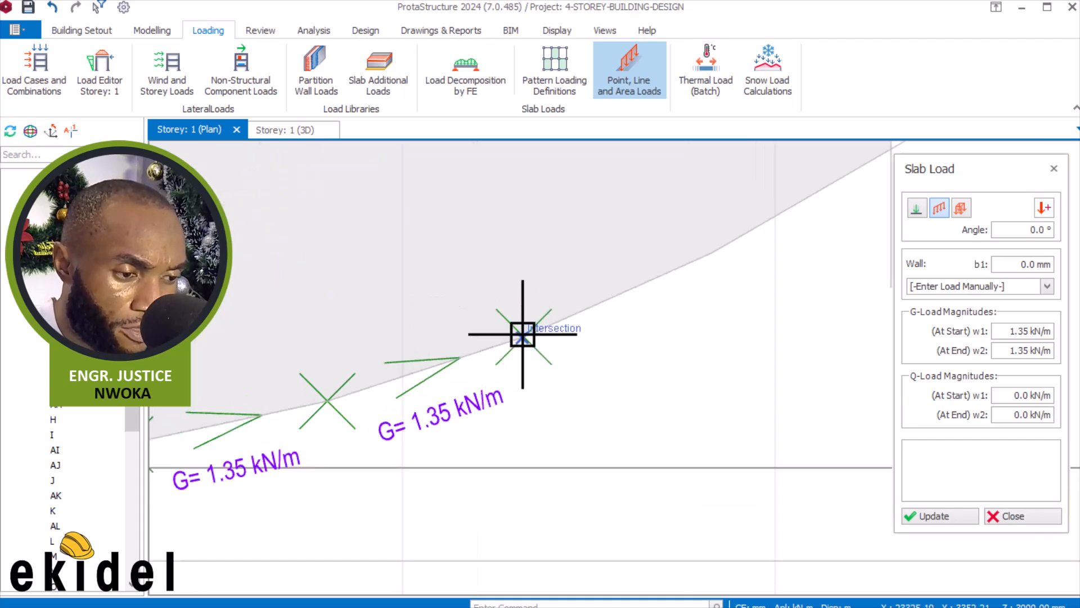
{"action": "left_click", "coordinate": [714, 252]}
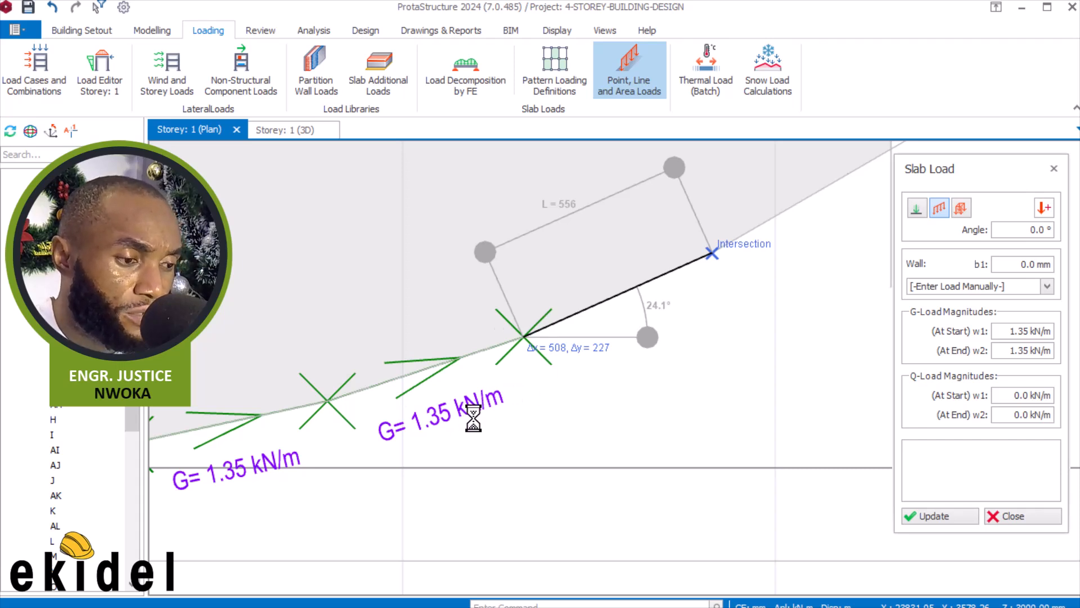
Add the 1.35 kN/m line load on the last segment of slab 1S39's curved edge, up to its far corner
{"action": "scroll", "coordinate": [512, 398], "scroll_direction": "down", "scroll_amount": 1}
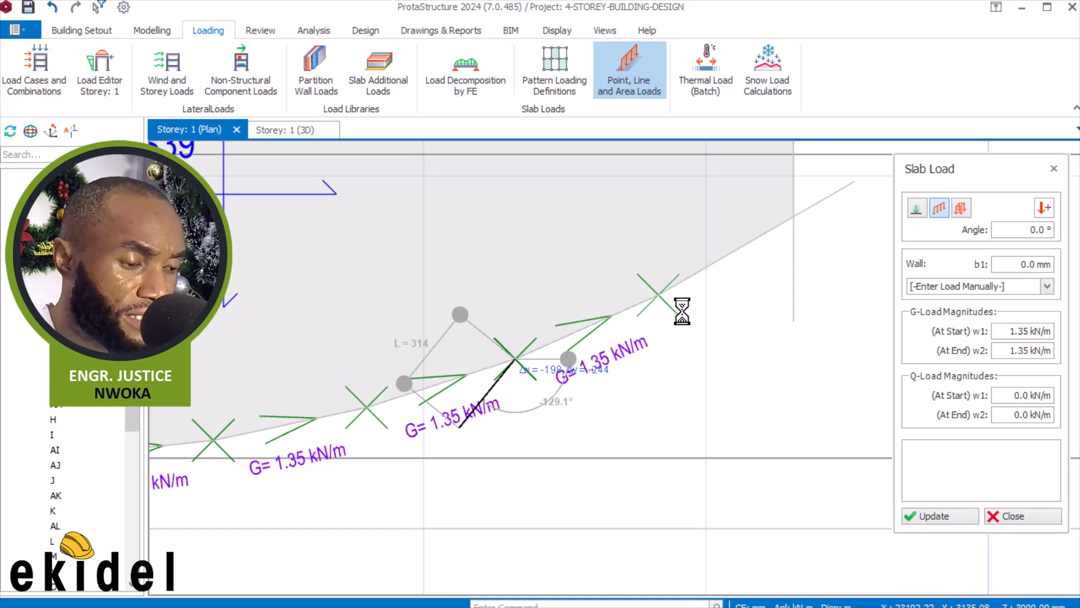
{"action": "scroll", "coordinate": [669, 310], "scroll_direction": "up", "scroll_amount": 1}
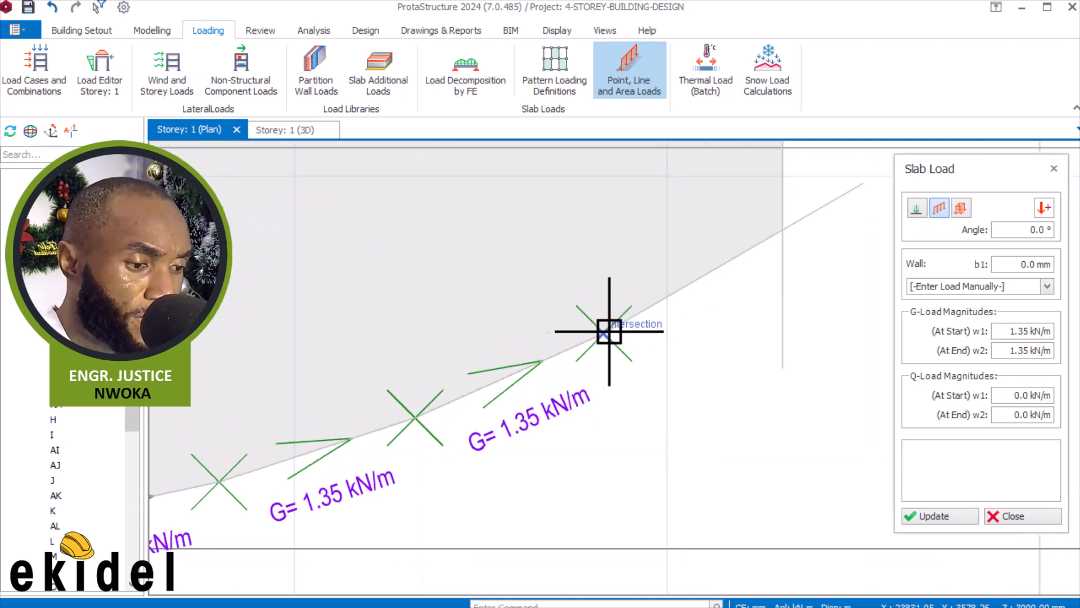
{"action": "left_click", "coordinate": [606, 334]}
{"action": "left_click", "coordinate": [782, 230]}
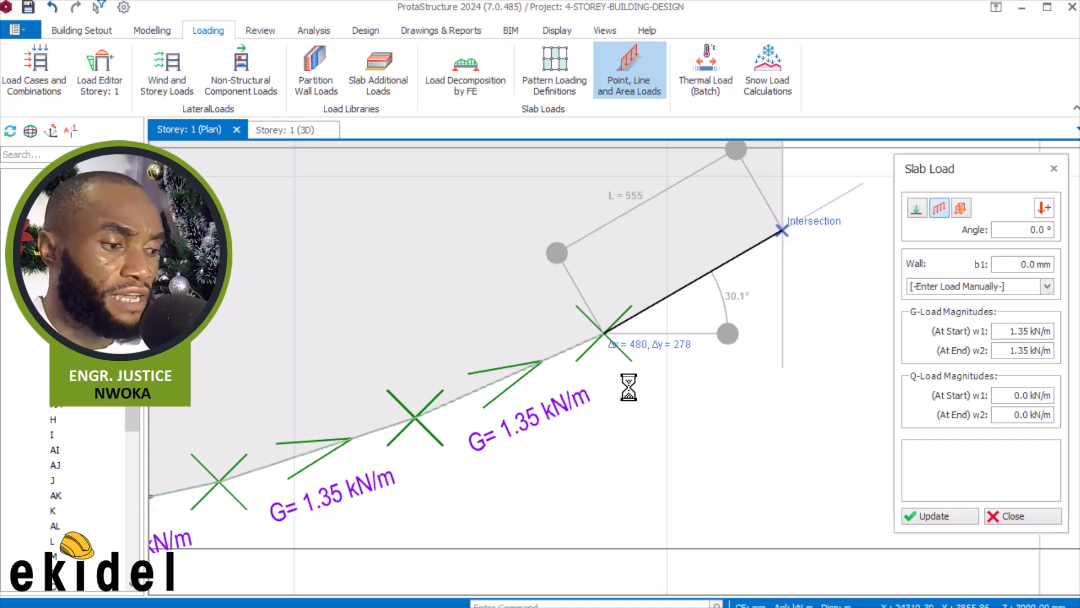
{"action": "scroll", "coordinate": [563, 458], "scroll_direction": "down", "scroll_amount": 1}
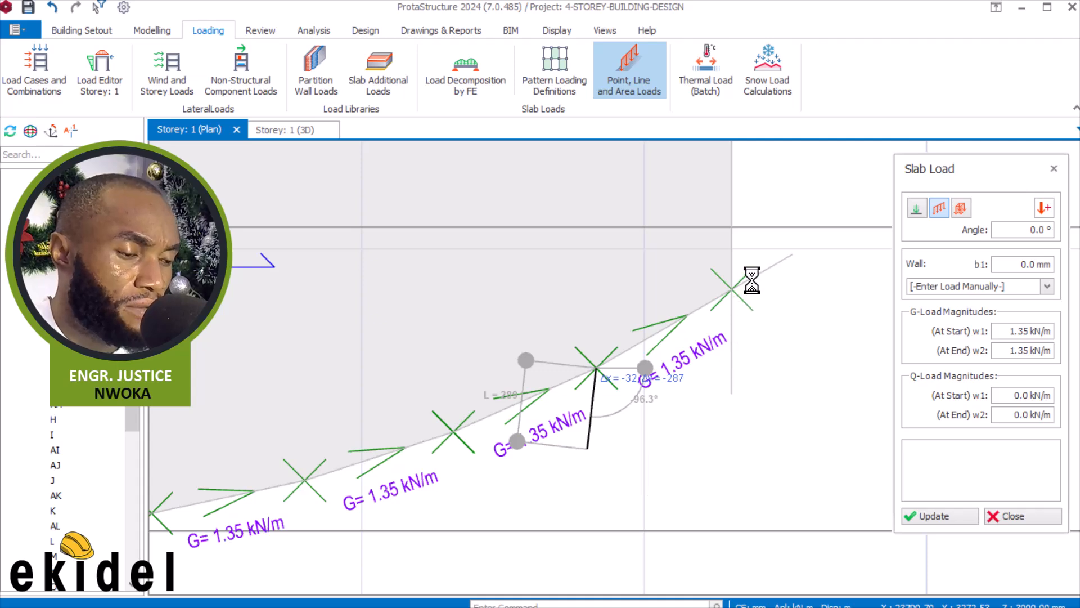
{"action": "scroll", "coordinate": [711, 415], "scroll_direction": "up", "scroll_amount": 2}
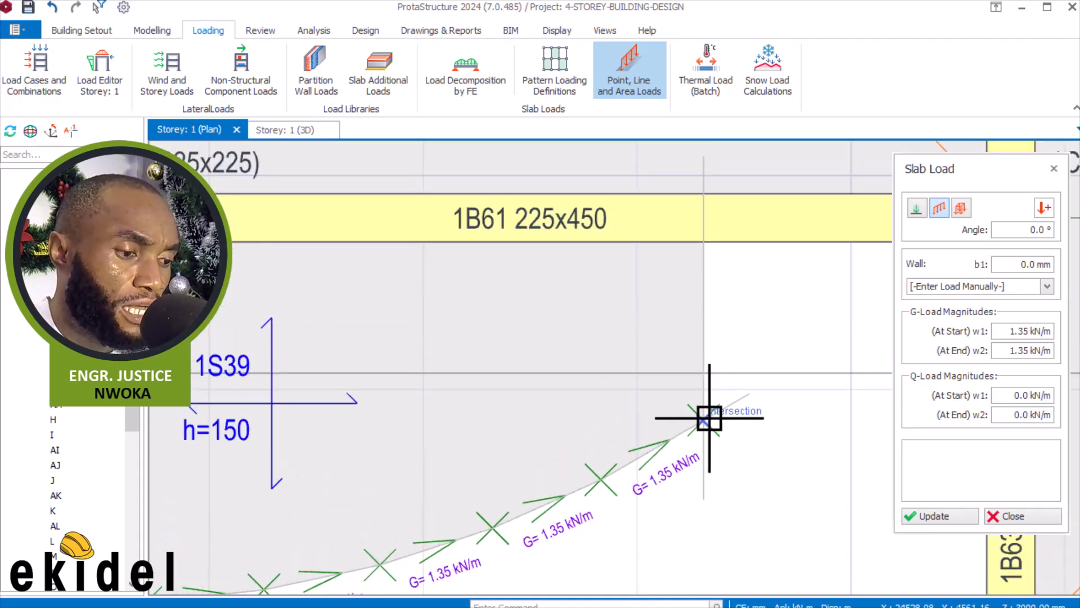
Add the 1.35 kN/m line load along slab 1S39's straight side edge, from the end of the curve to beam 1B61
{"action": "left_click", "coordinate": [701, 421]}
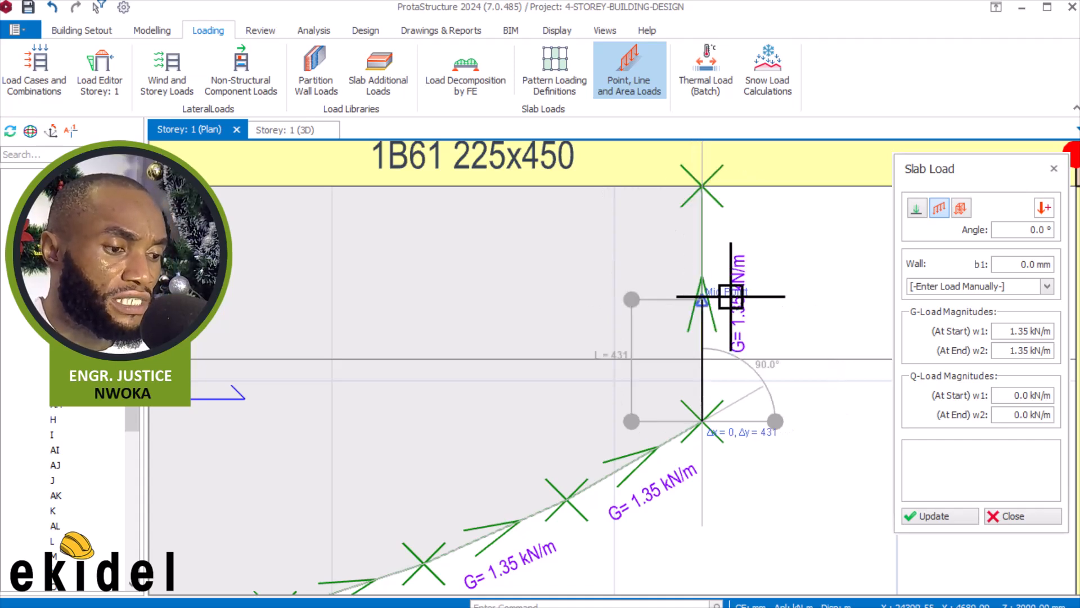
{"action": "scroll", "coordinate": [768, 300], "scroll_direction": "down", "scroll_amount": 1}
{"action": "left_click", "coordinate": [767, 300]}
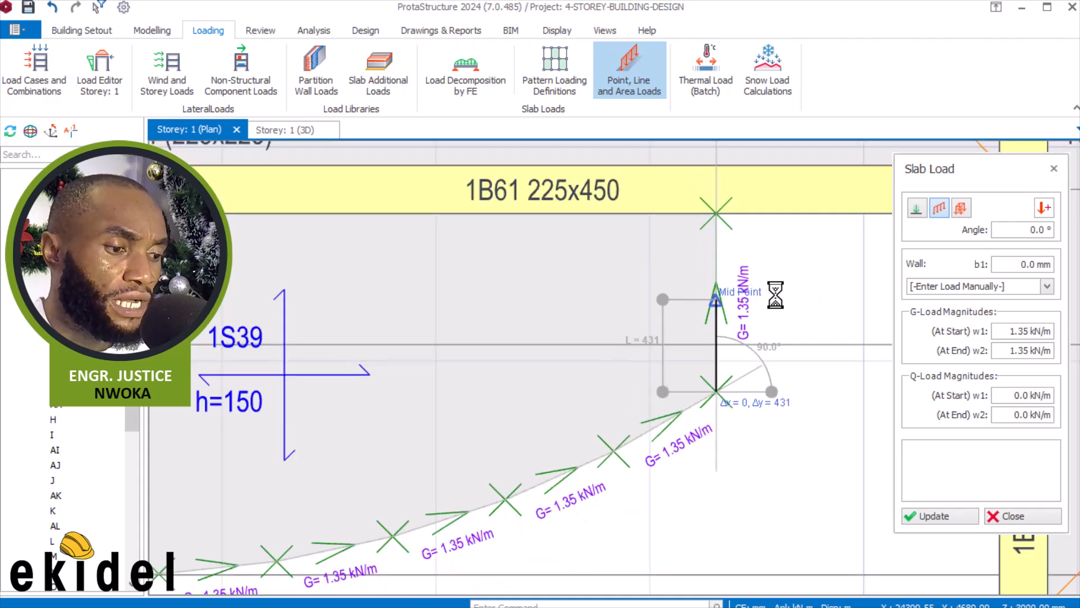
{"action": "scroll", "coordinate": [778, 294], "scroll_direction": "down", "scroll_amount": 1}
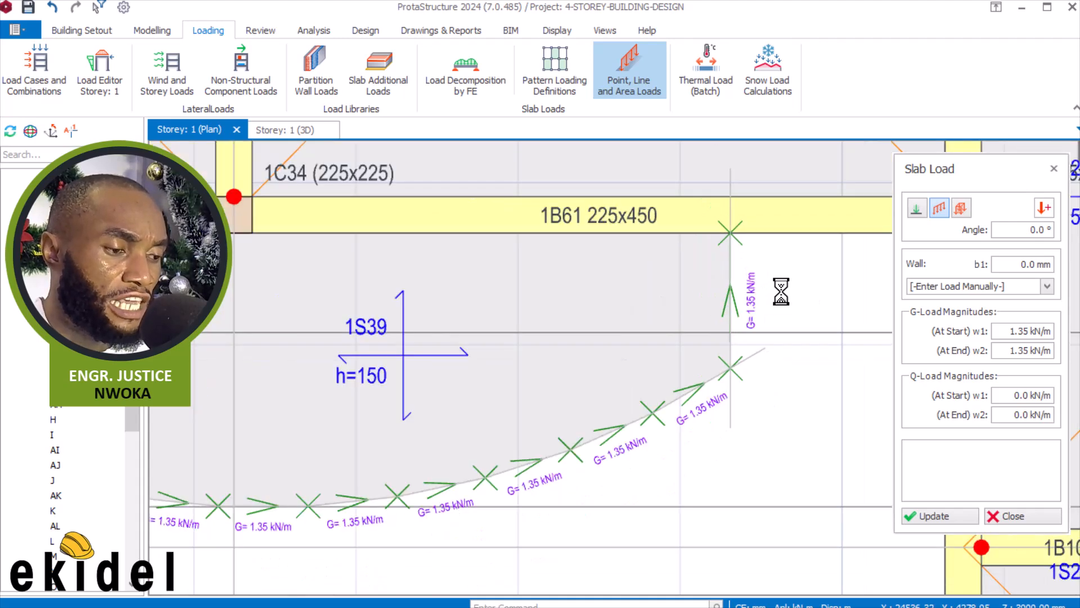
{"action": "key", "text": "Escape"}
Check the line loads on both curved balcony slabs in the 3D view, and examine the curved terrace outline beside column 1C70 in plan
{"action": "scroll", "coordinate": [791, 333], "scroll_direction": "down", "scroll_amount": 2}
{"action": "scroll", "coordinate": [792, 350], "scroll_direction": "down", "scroll_amount": 2}
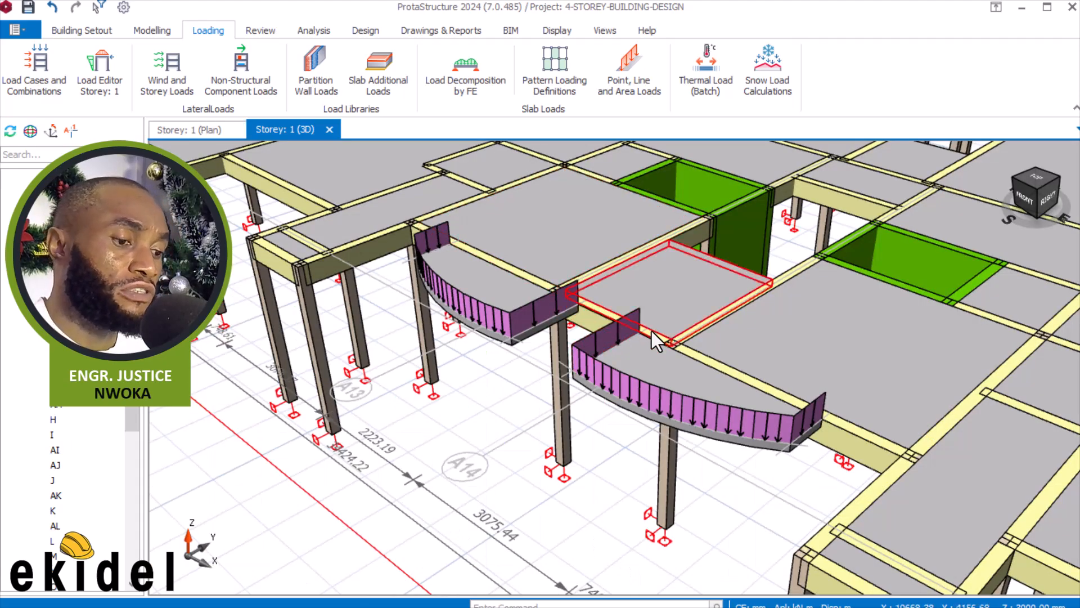
{"action": "scroll", "coordinate": [728, 327], "scroll_direction": "down", "scroll_amount": 3}
{"action": "middle_click_drag", "start_coordinate": [728, 327], "coordinate": [765, 345]}
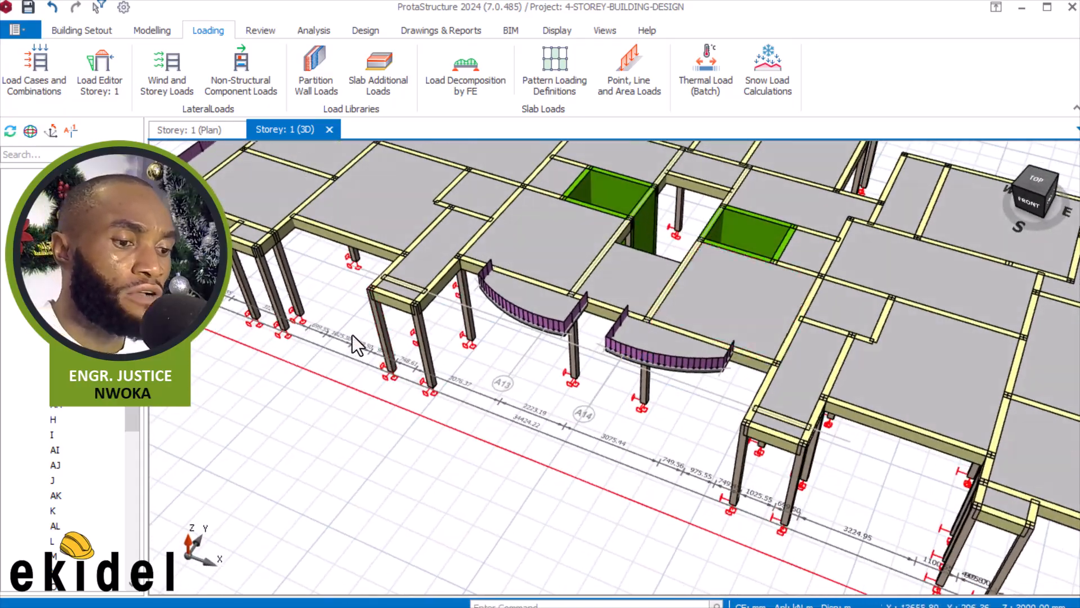
{"action": "middle_click_drag", "start_coordinate": [350, 335], "coordinate": [512, 288]}
{"action": "scroll", "coordinate": [512, 289], "scroll_direction": "up", "scroll_amount": 3}
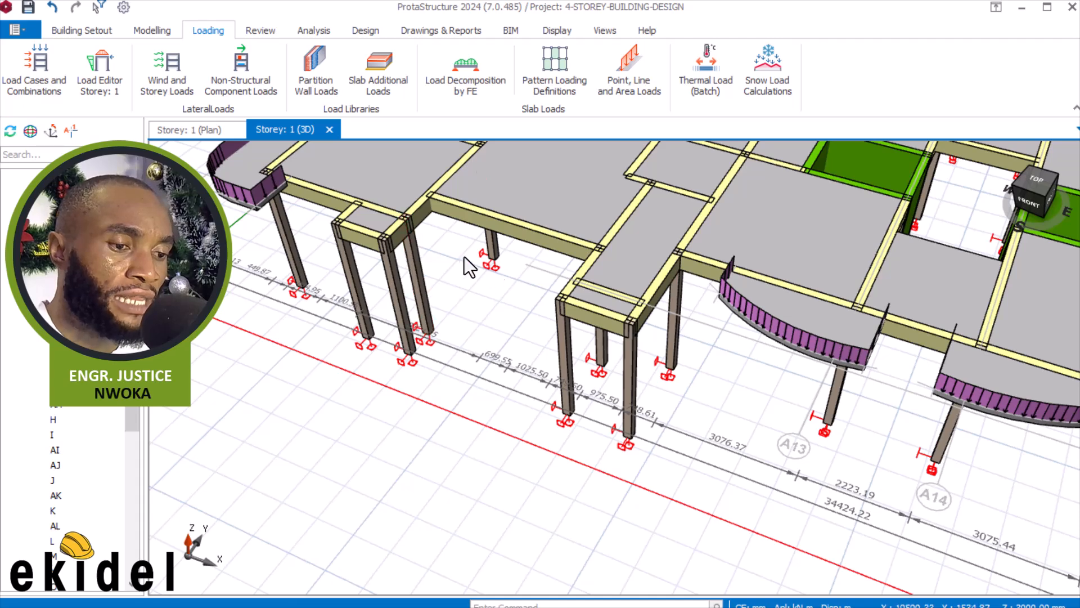
{"action": "left_click", "coordinate": [186, 131]}
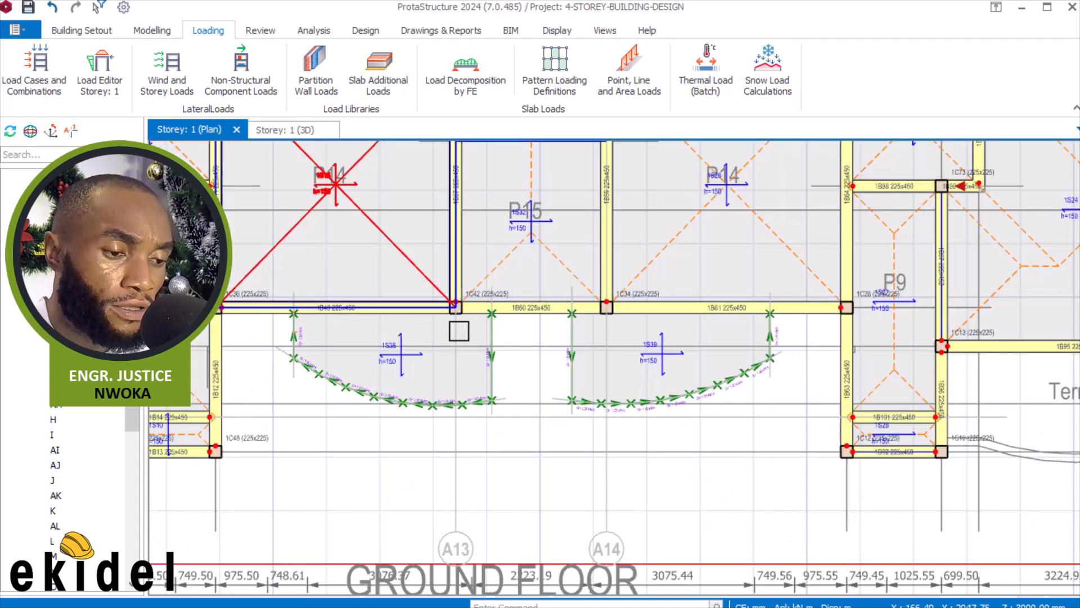
{"action": "middle_click_drag", "start_coordinate": [435, 340], "coordinate": [897, 318]}
{"action": "middle_click_drag", "start_coordinate": [546, 393], "coordinate": [711, 265]}
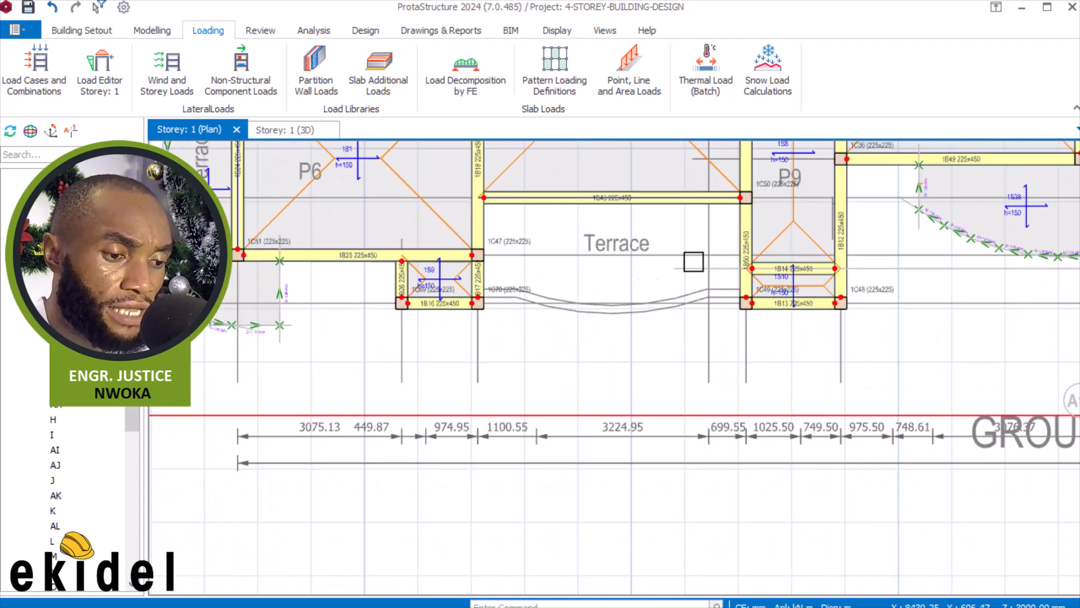
{"action": "scroll", "coordinate": [578, 278], "scroll_direction": "up", "scroll_amount": 3}
{"action": "scroll", "coordinate": [368, 334], "scroll_direction": "up", "scroll_amount": 1}
{"action": "scroll", "coordinate": [569, 263], "scroll_direction": "up", "scroll_amount": 1}
{"action": "middle_click_drag", "start_coordinate": [532, 307], "coordinate": [458, 390]}
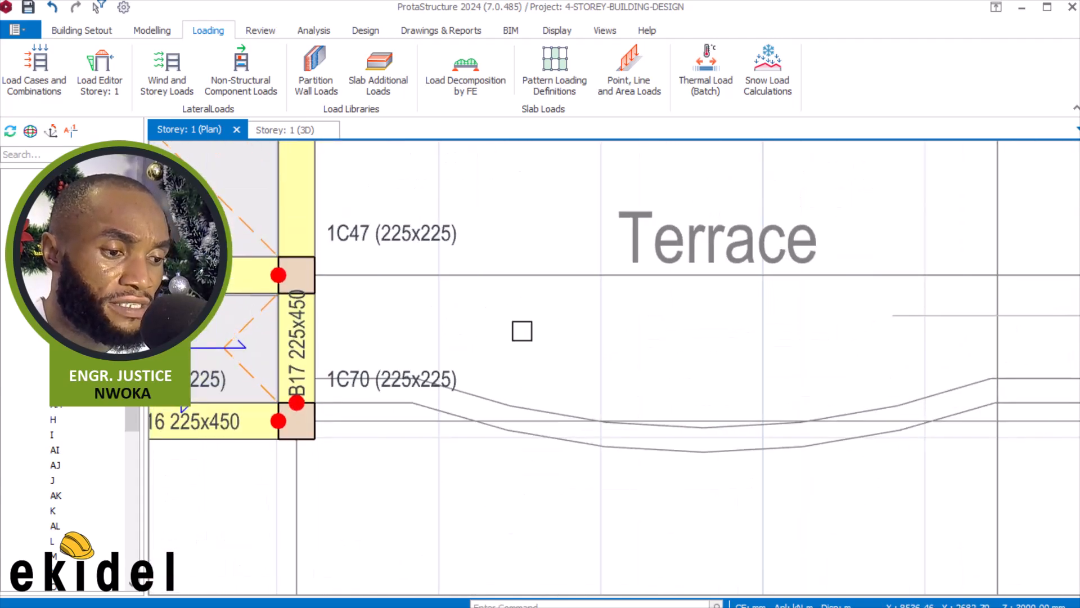
{"action": "left_click", "coordinate": [296, 274]}
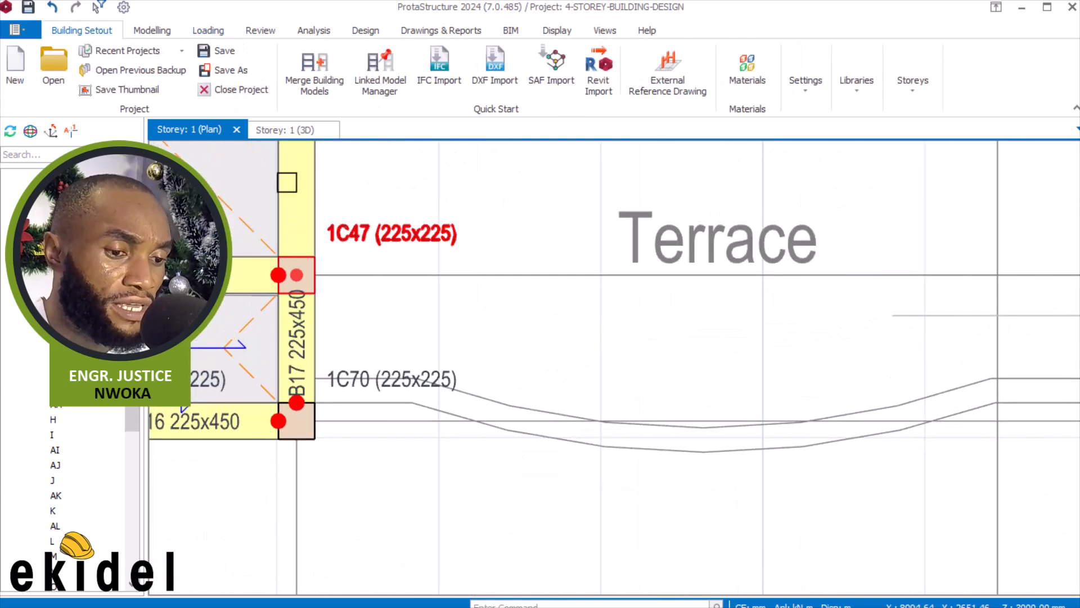
Draw a straight two-point axis about 600 mm long from the corner of column 1C70 to the start of the terrace's outer curve
{"action": "left_click", "coordinate": [147, 29]}
{"action": "left_click", "coordinate": [72, 63]}
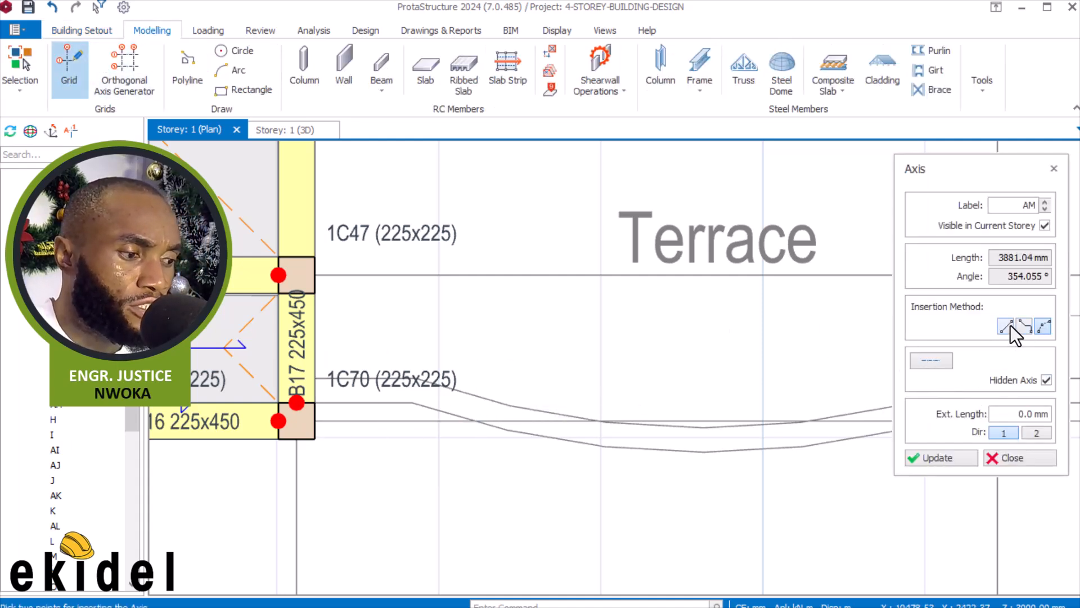
{"action": "left_click", "coordinate": [1008, 325]}
{"action": "scroll", "coordinate": [318, 380], "scroll_direction": "up", "scroll_amount": 5}
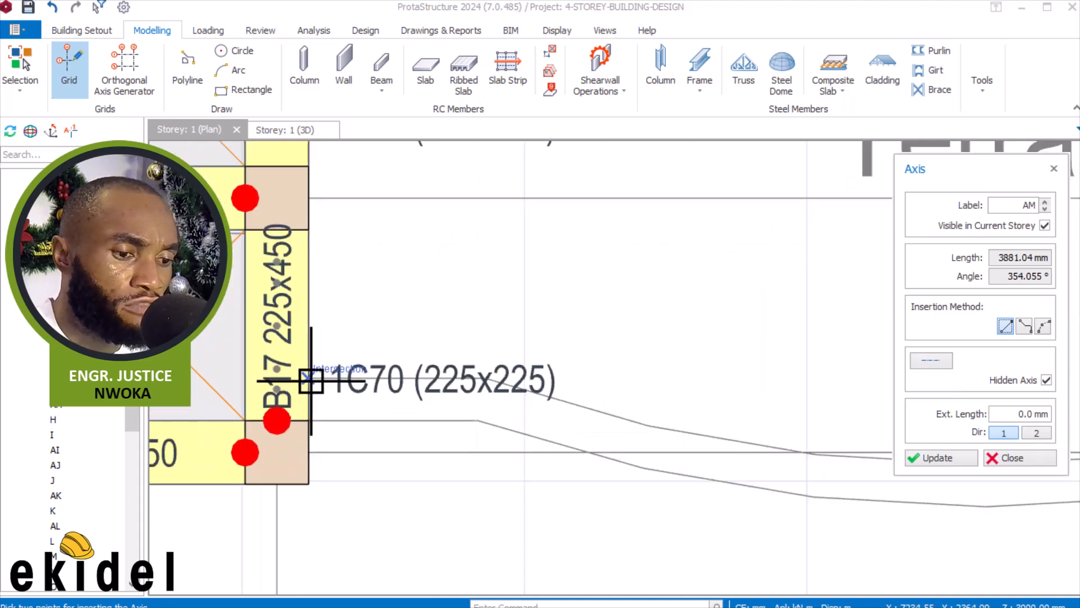
{"action": "scroll", "coordinate": [378, 285], "scroll_direction": "down", "scroll_amount": 3}
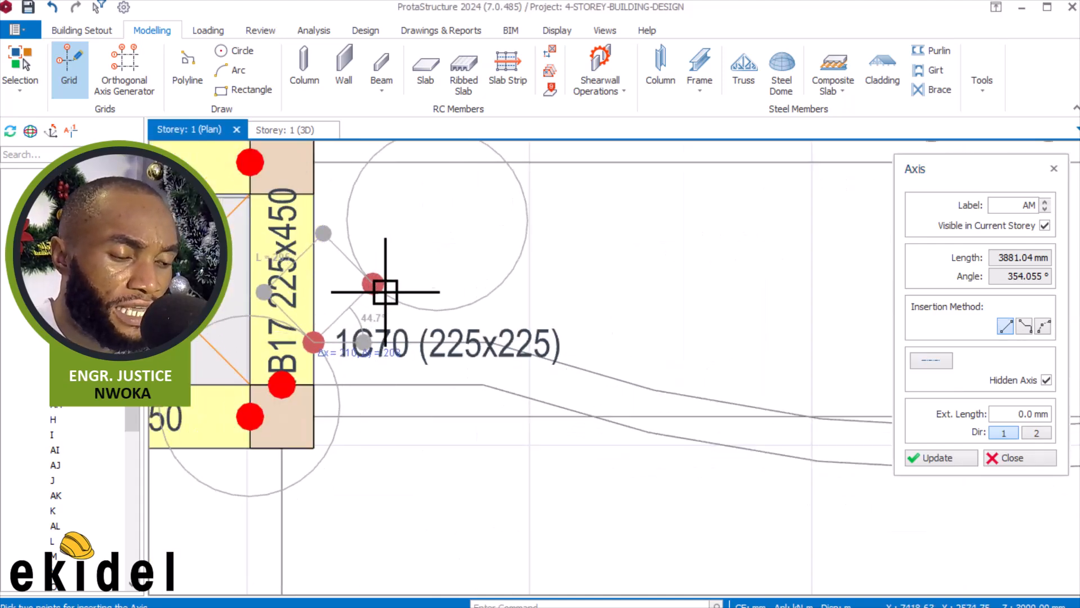
{"action": "scroll", "coordinate": [316, 381], "scroll_direction": "up", "scroll_amount": 3}
{"action": "scroll", "coordinate": [374, 277], "scroll_direction": "down", "scroll_amount": 2}
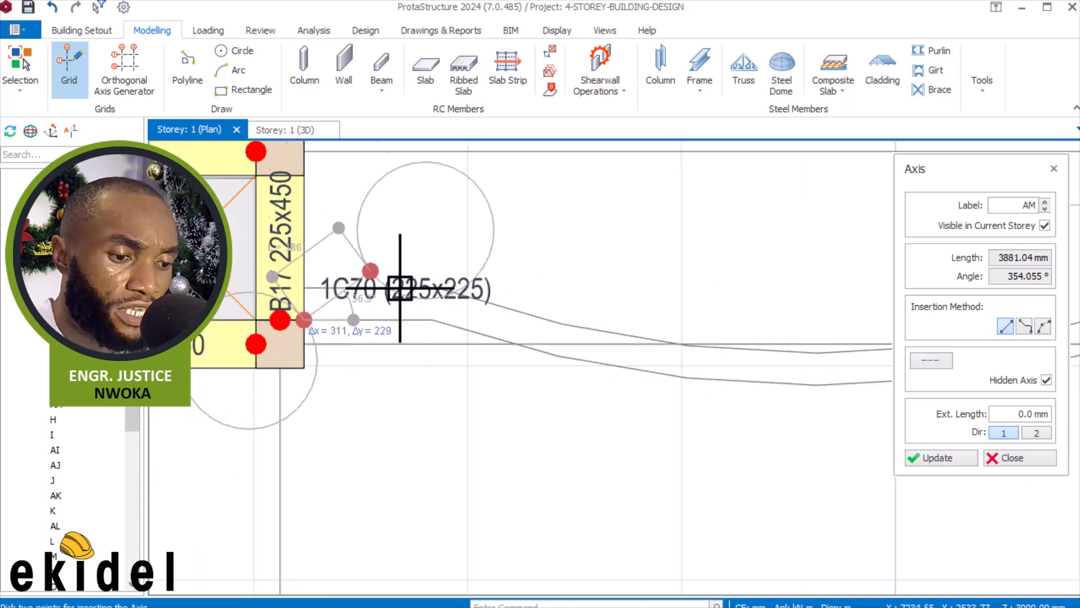
{"action": "scroll", "coordinate": [456, 325], "scroll_direction": "up", "scroll_amount": 4}
{"action": "left_click", "coordinate": [434, 363]}
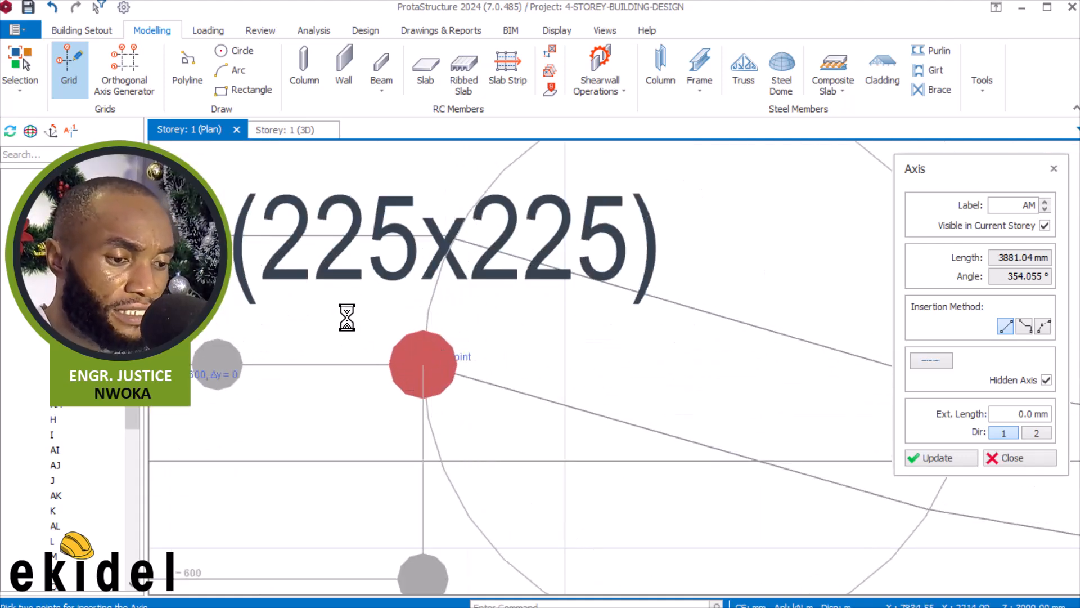
{"action": "scroll", "coordinate": [368, 333], "scroll_direction": "down", "scroll_amount": 2}
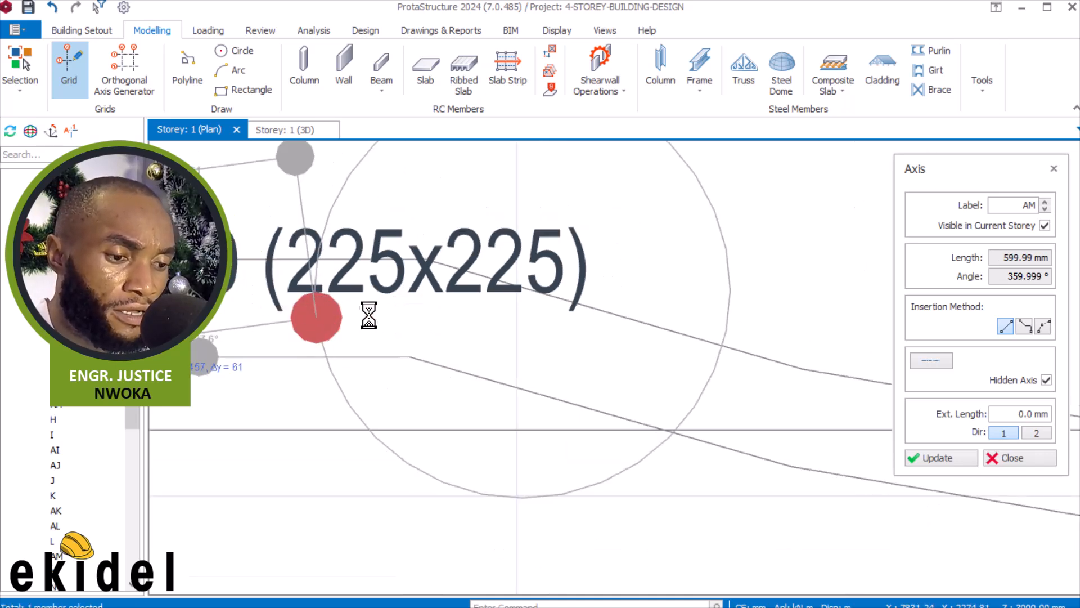
{"action": "key", "text": "Escape"}
Stretch the free end of the new axis about 161 mm past the start of the terrace's outer curve
{"action": "scroll", "coordinate": [429, 340], "scroll_direction": "down", "scroll_amount": 2}
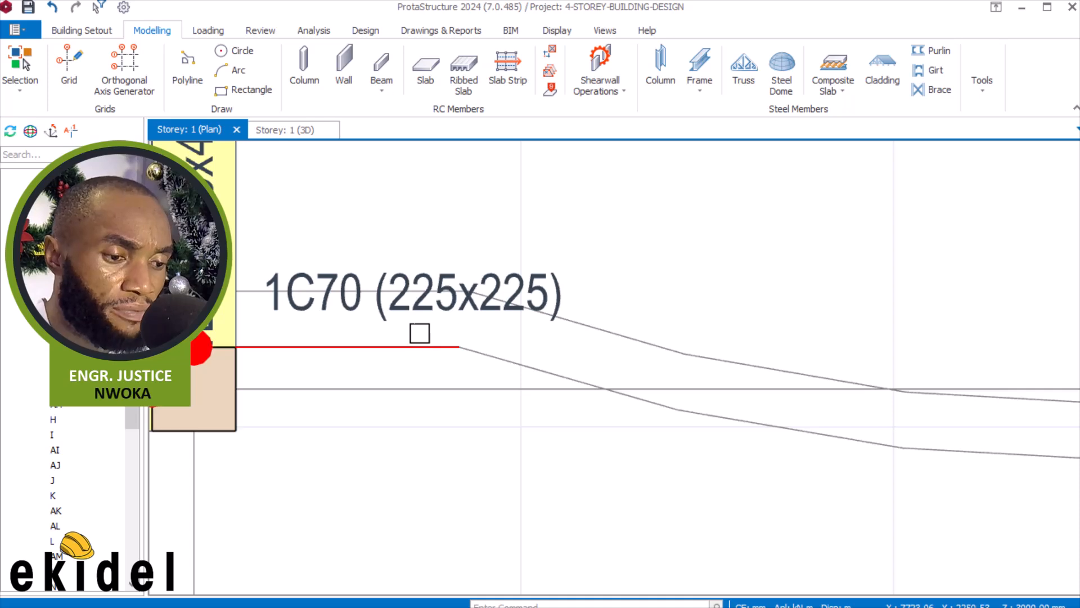
{"action": "right_click", "coordinate": [419, 333]}
{"action": "left_click", "coordinate": [499, 243]}
{"action": "scroll", "coordinate": [467, 339], "scroll_direction": "up", "scroll_amount": 2}
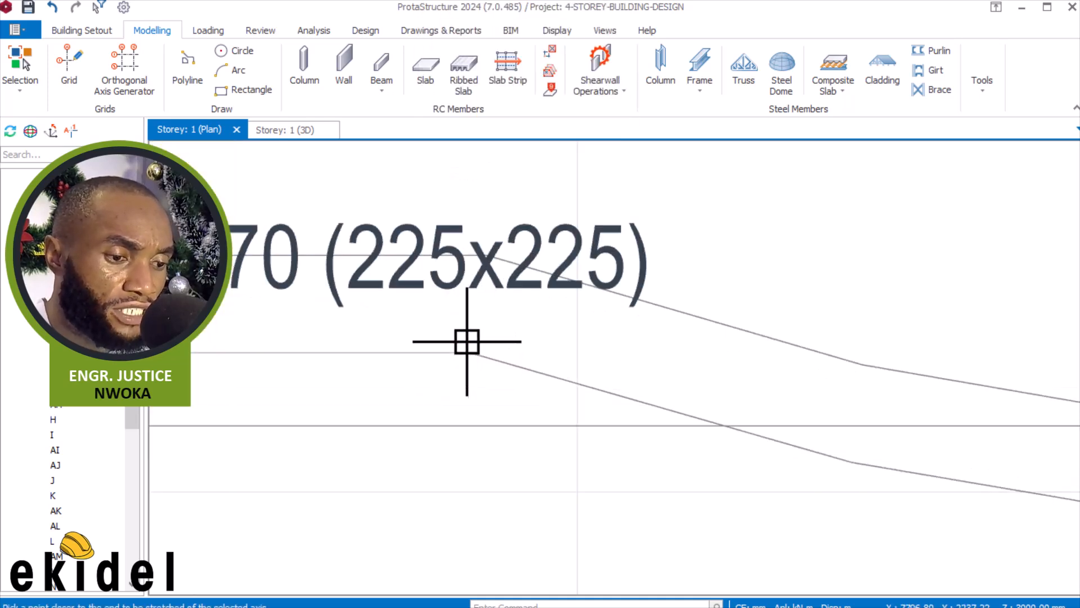
{"action": "scroll", "coordinate": [490, 343], "scroll_direction": "up", "scroll_amount": 3}
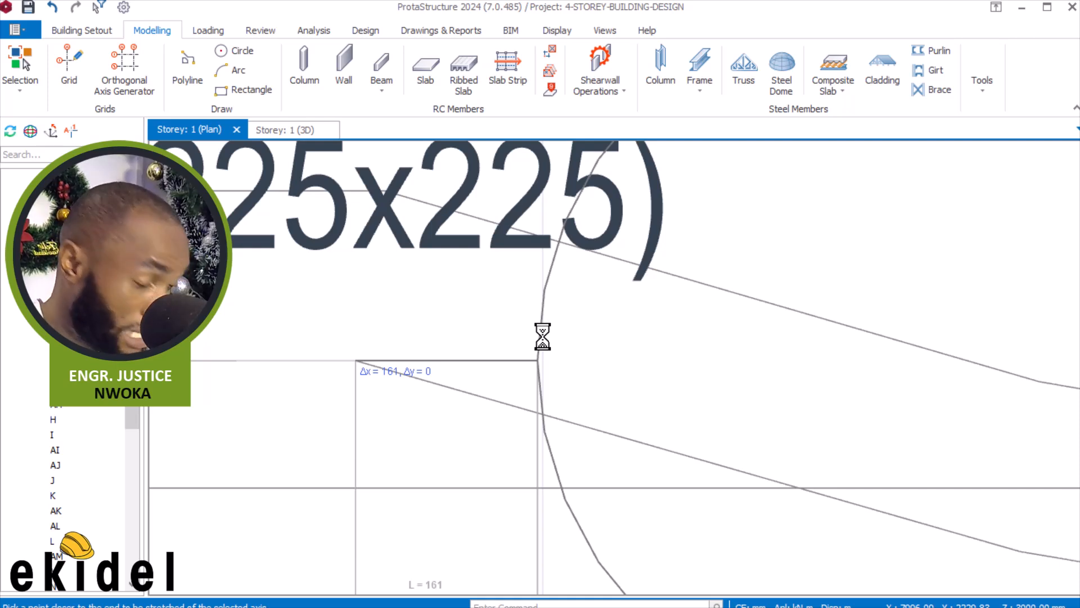
{"action": "key", "text": "Escape"}
{"action": "key", "text": "Escape"}
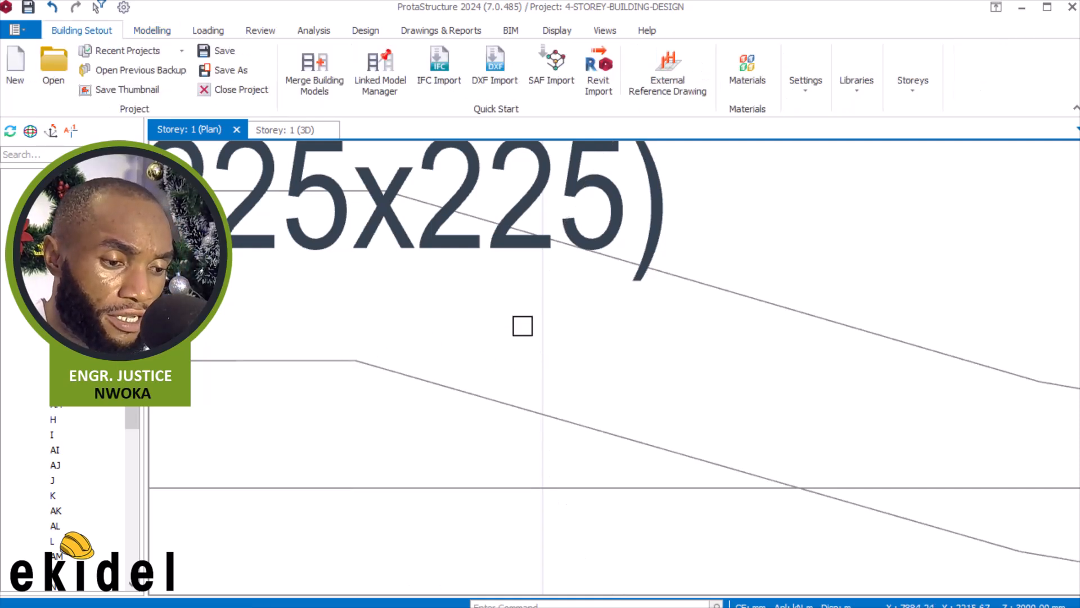
Stretch the same axis's other end about 352 mm through column 1C70, beyond beam 1B17
{"action": "scroll", "coordinate": [523, 326], "scroll_direction": "down", "scroll_amount": 2}
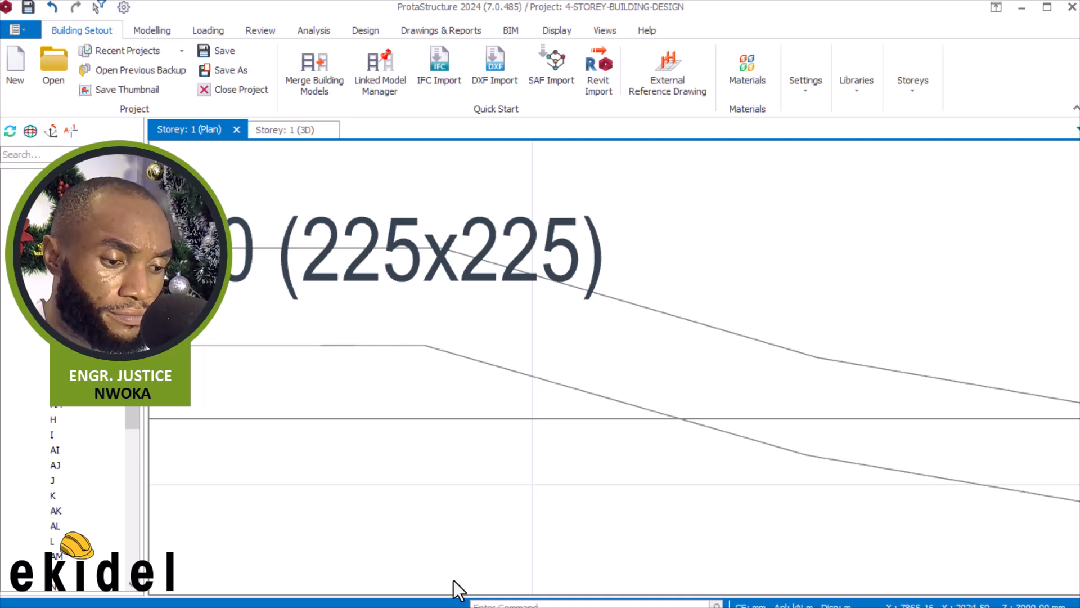
{"action": "right_click", "coordinate": [547, 291]}
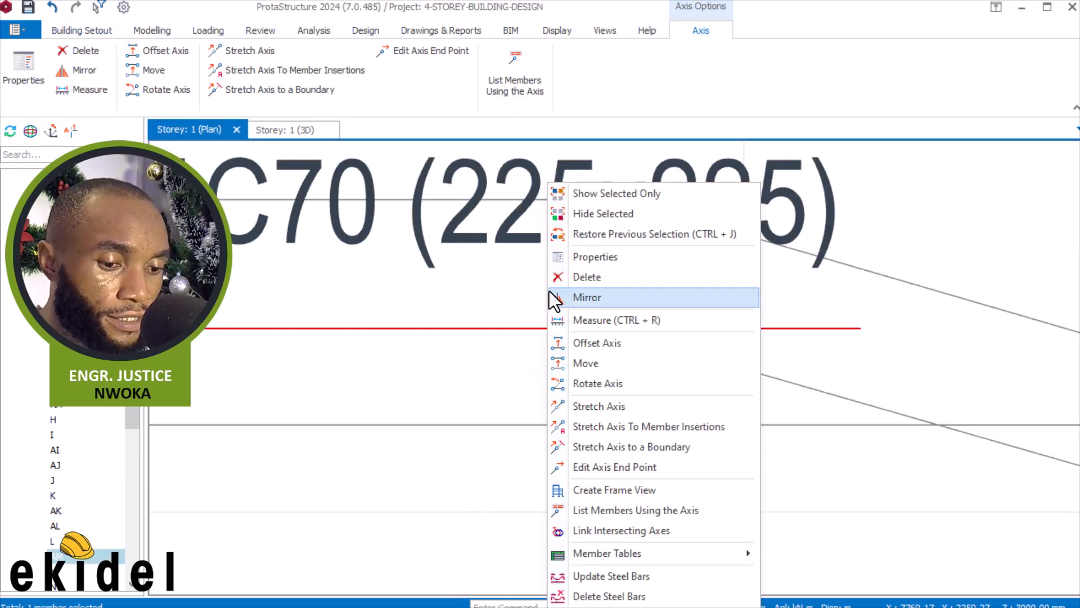
{"action": "left_click", "coordinate": [606, 399]}
{"action": "scroll", "coordinate": [461, 333], "scroll_direction": "up", "scroll_amount": 3}
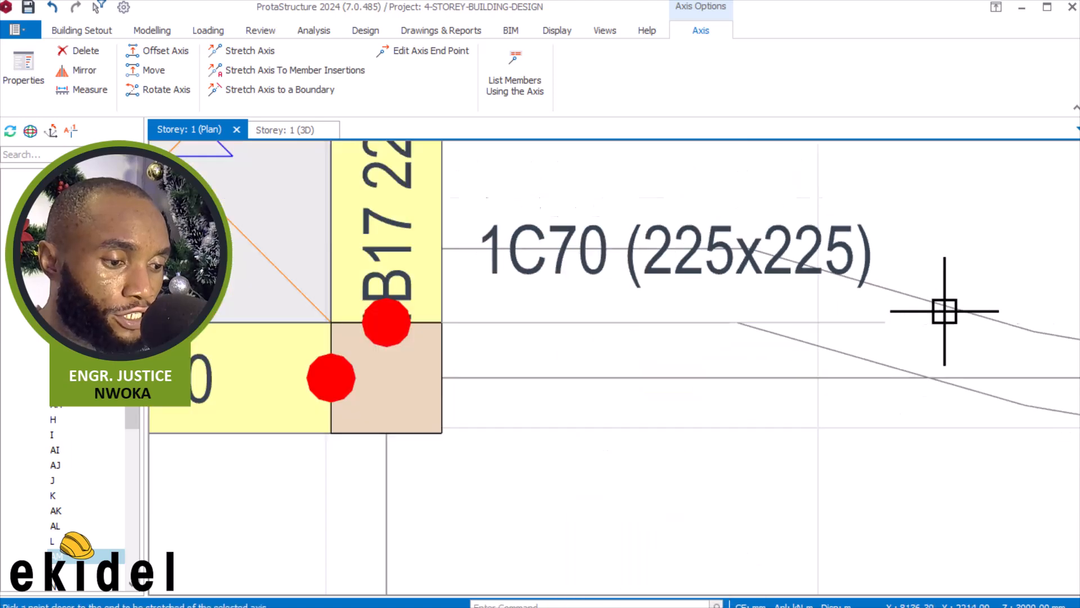
{"action": "left_click", "coordinate": [440, 317]}
{"action": "scroll", "coordinate": [453, 313], "scroll_direction": "down", "scroll_amount": 3}
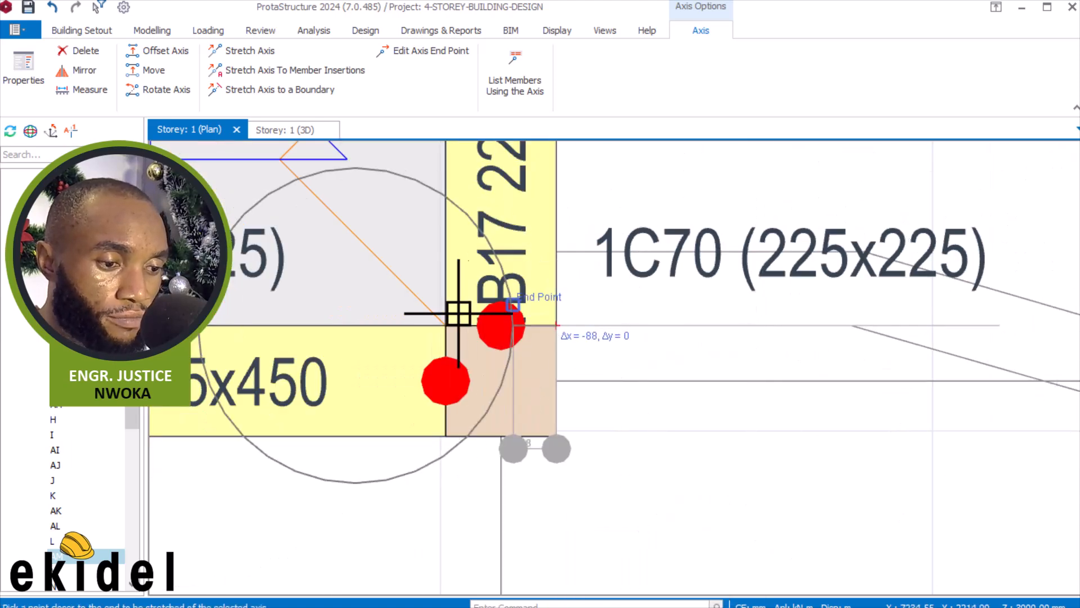
{"action": "scroll", "coordinate": [361, 309], "scroll_direction": "up", "scroll_amount": 3}
{"action": "left_click", "coordinate": [341, 311]}
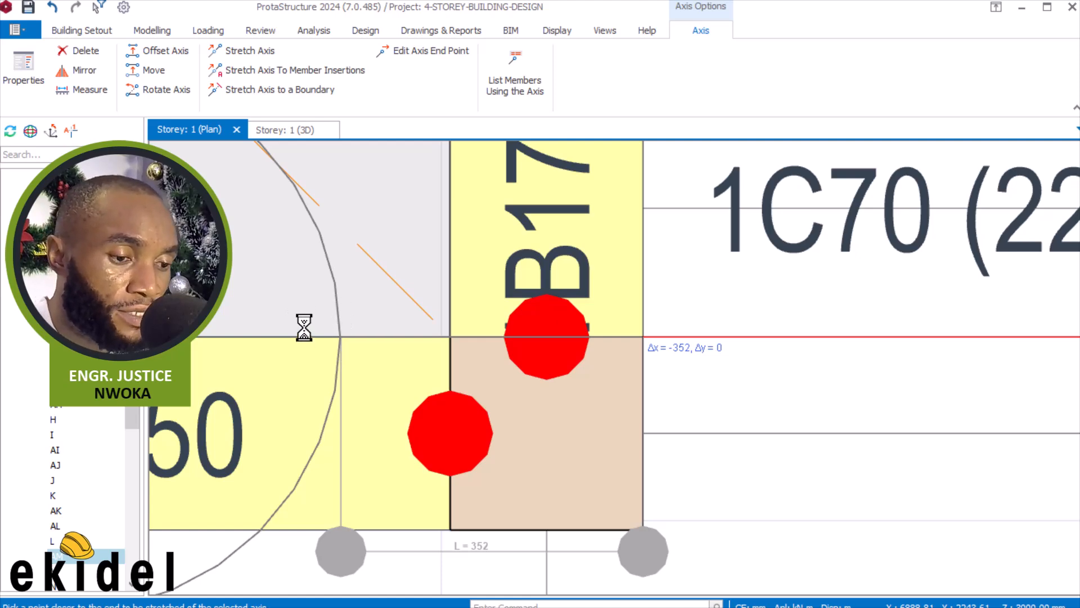
{"action": "scroll", "coordinate": [298, 331], "scroll_direction": "down", "scroll_amount": 5}
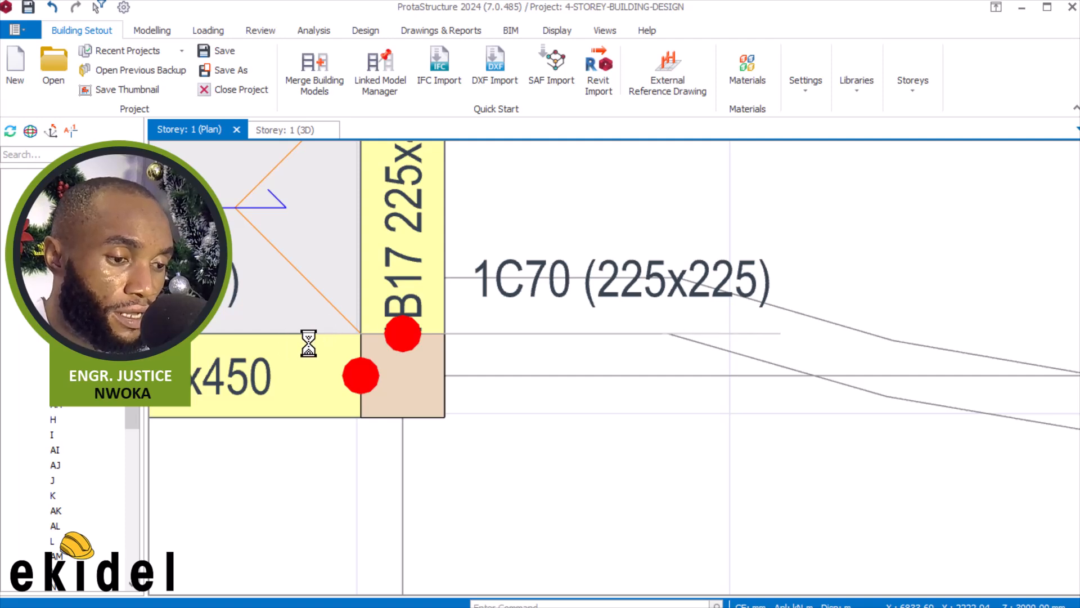
{"action": "scroll", "coordinate": [530, 336], "scroll_direction": "down", "scroll_amount": 2}
Draw a straight axis about 900 mm long from beam 1B50's face along the terrace's inner outline, running past the start of its curve
{"action": "middle_click_drag", "start_coordinate": [979, 312], "coordinate": [330, 304]}
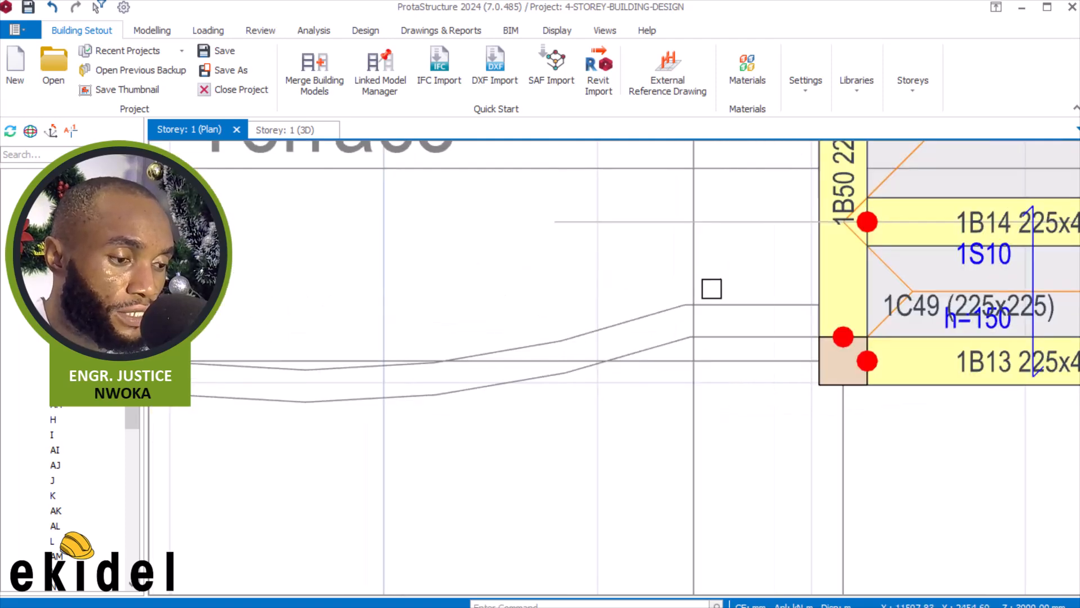
{"action": "scroll", "coordinate": [717, 299], "scroll_direction": "up", "scroll_amount": 1}
{"action": "scroll", "coordinate": [668, 315], "scroll_direction": "down", "scroll_amount": 2}
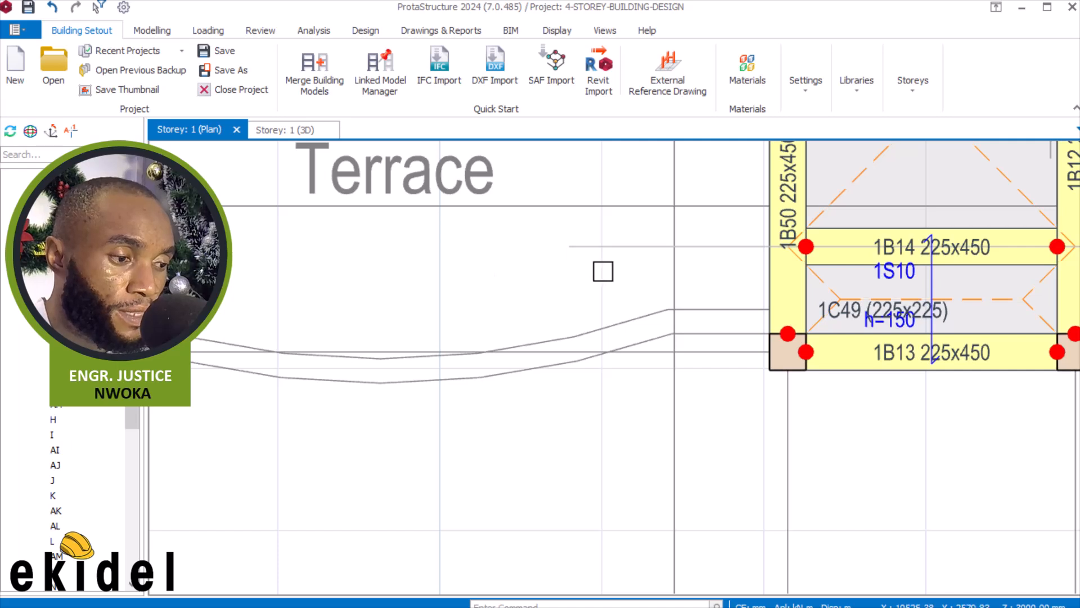
{"action": "scroll", "coordinate": [603, 274], "scroll_direction": "down", "scroll_amount": 1}
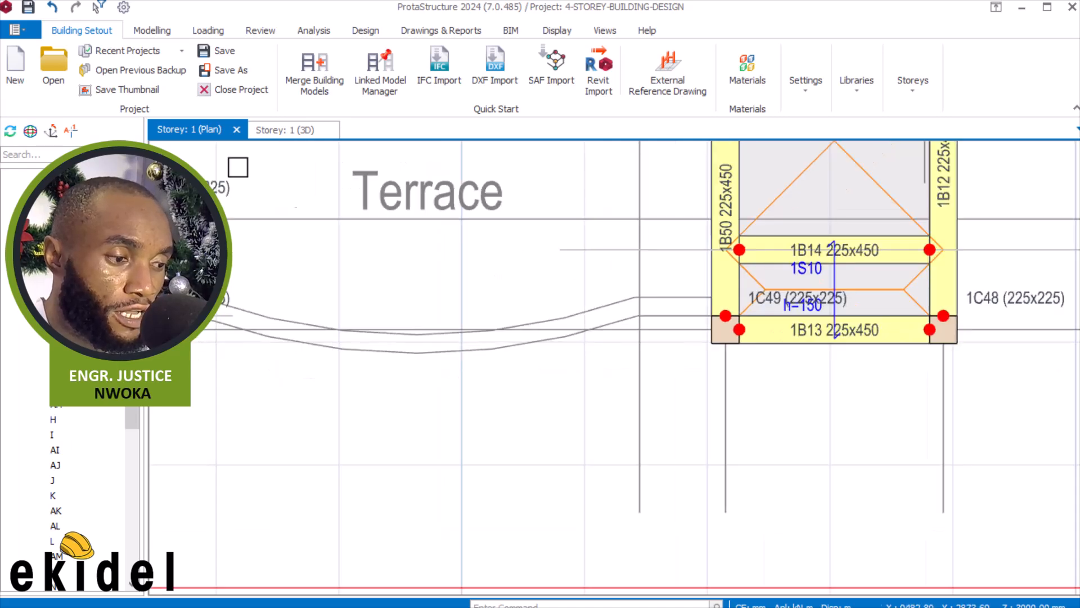
{"action": "left_click", "coordinate": [167, 31]}
{"action": "left_click", "coordinate": [68, 57]}
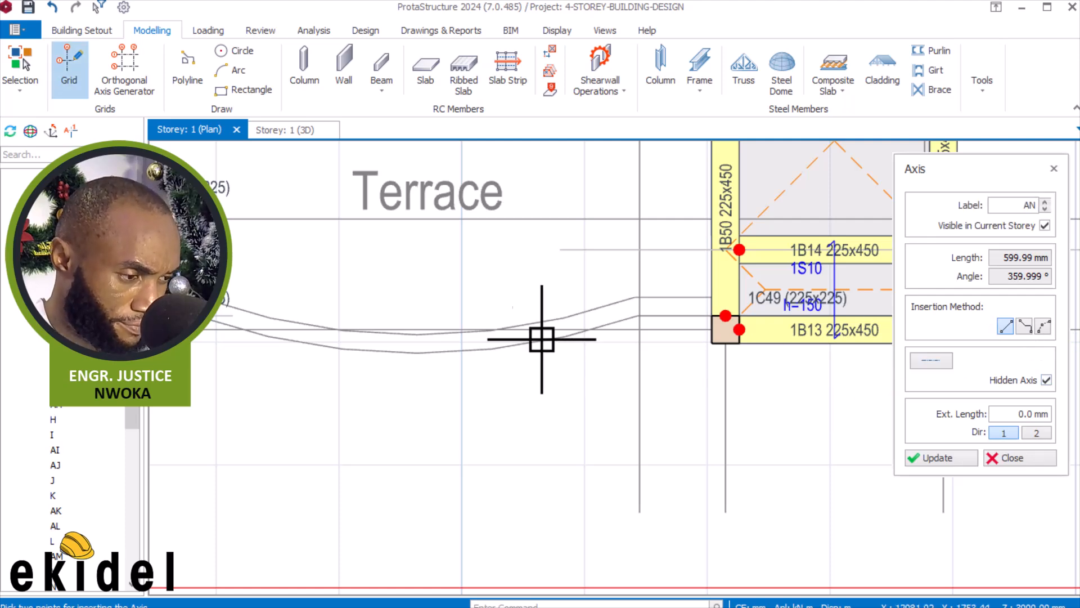
{"action": "scroll", "coordinate": [549, 337], "scroll_direction": "up", "scroll_amount": 5}
{"action": "left_click", "coordinate": [729, 300]}
{"action": "scroll", "coordinate": [788, 281], "scroll_direction": "down", "scroll_amount": 3}
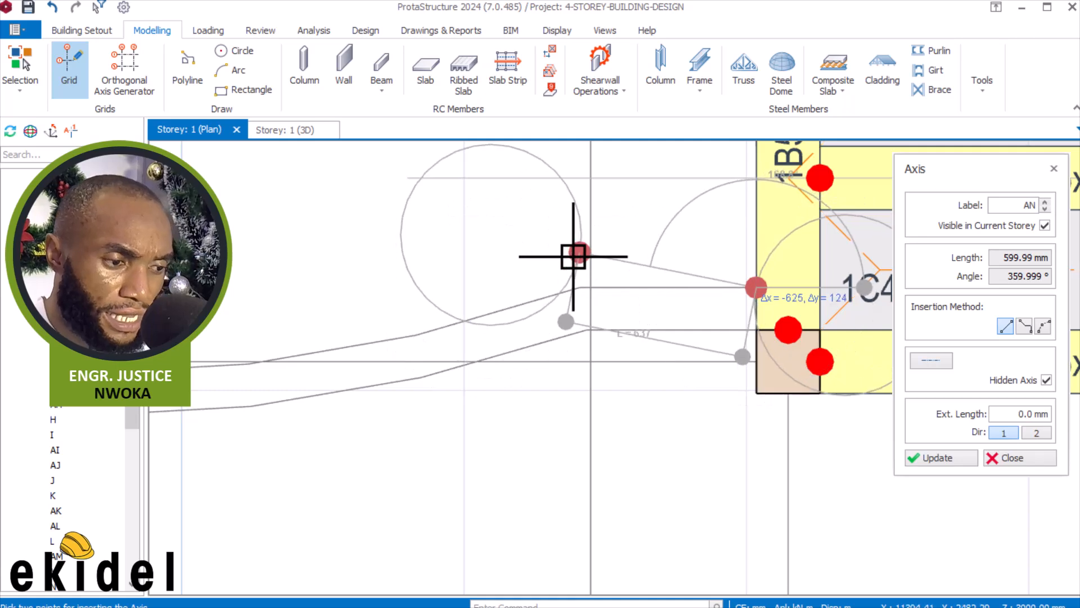
{"action": "scroll", "coordinate": [514, 260], "scroll_direction": "up", "scroll_amount": 2}
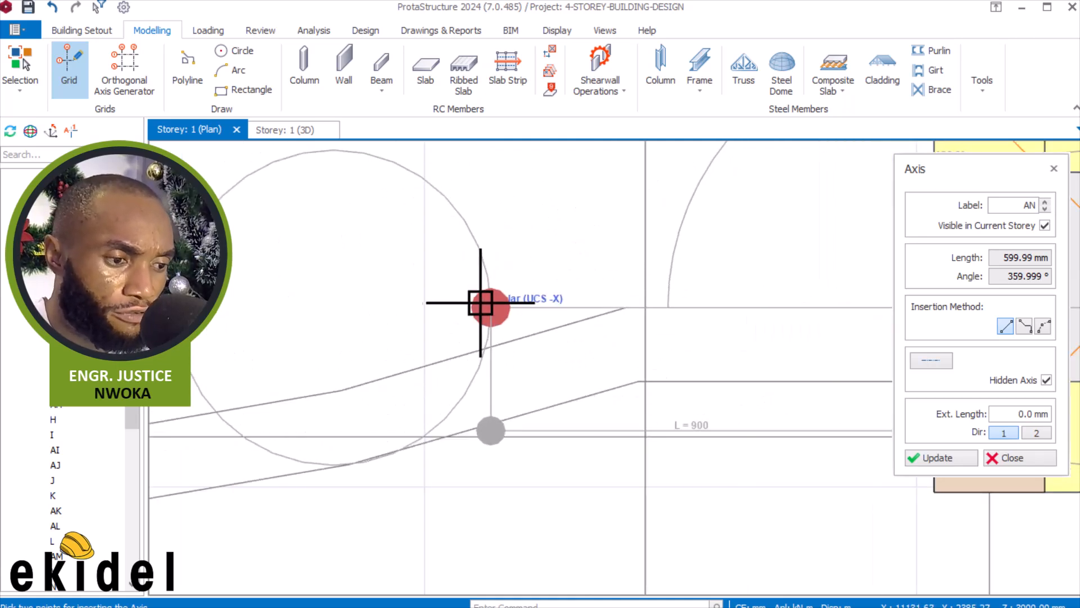
{"action": "left_click", "coordinate": [477, 305]}
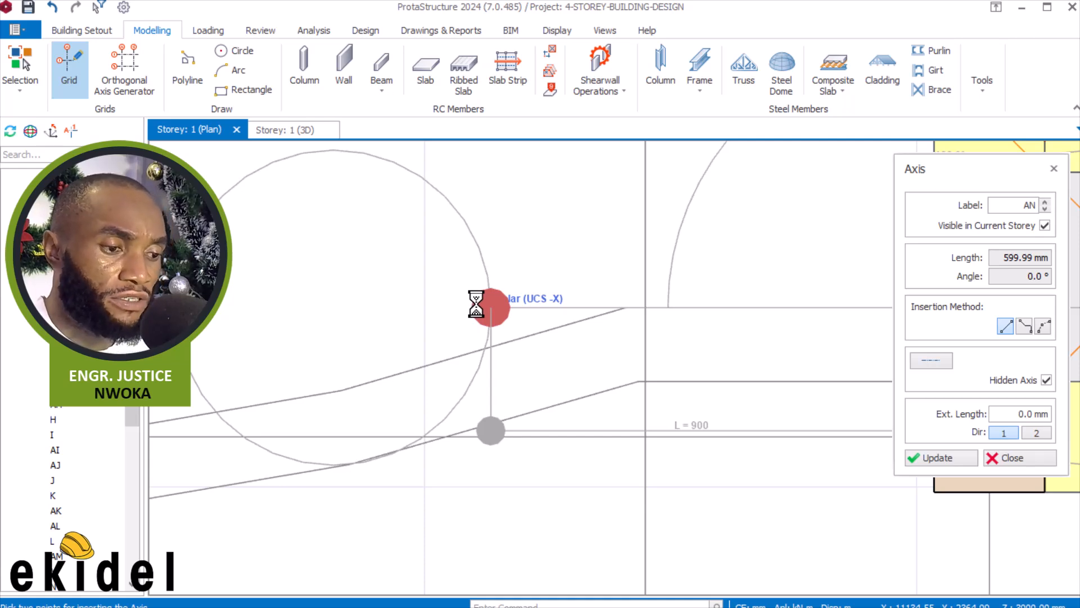
{"action": "scroll", "coordinate": [439, 302], "scroll_direction": "down", "scroll_amount": 1}
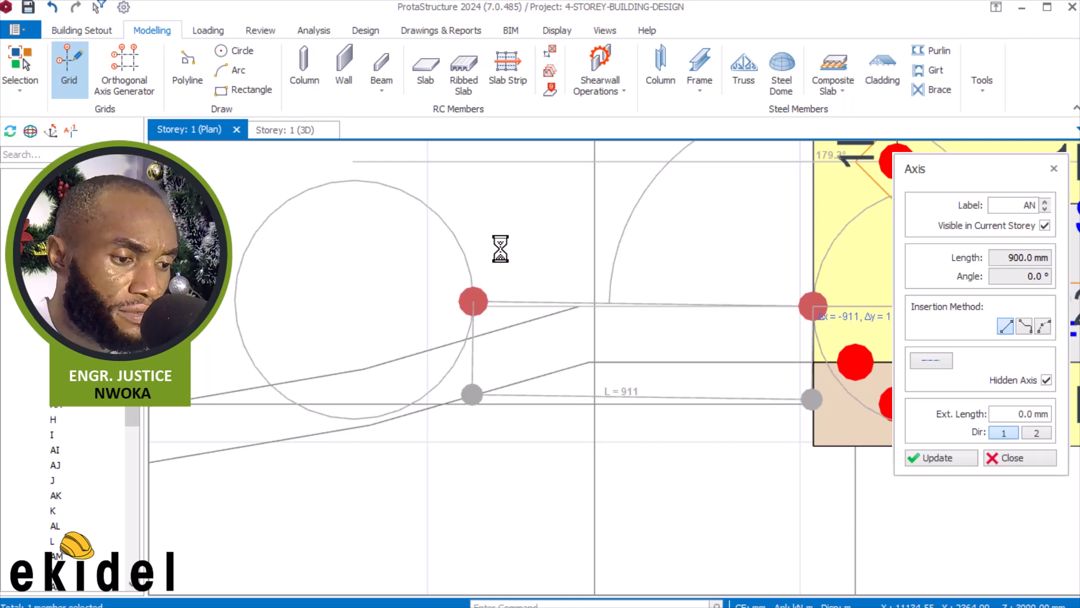
{"action": "key", "text": "Escape"}
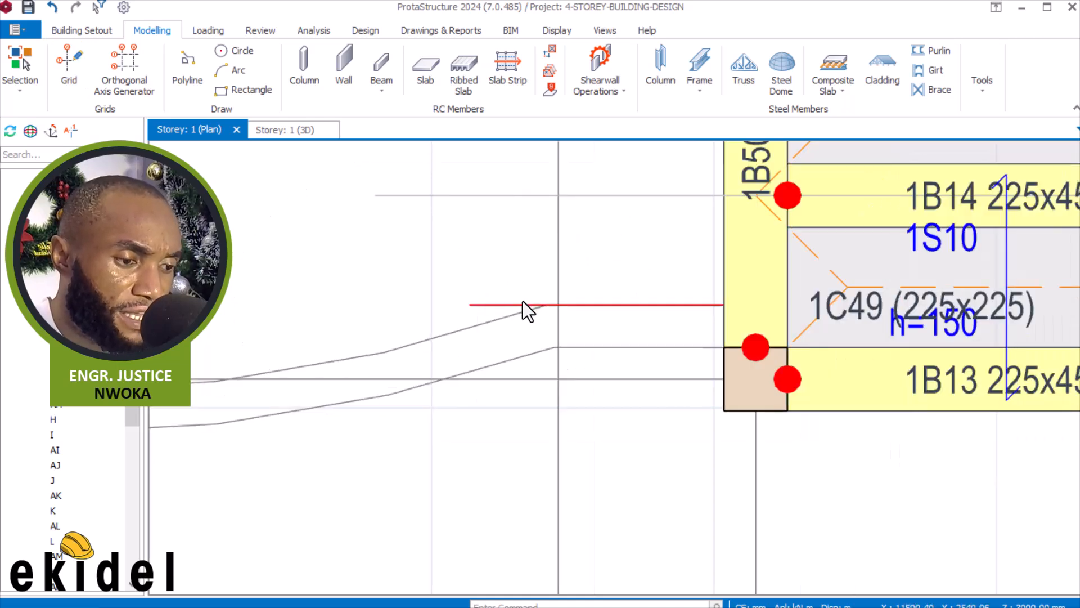
Stretch the new straight axis on the terrace's inner outline about 347 mm through beam 1B50 into slab 1S10
{"action": "left_click", "coordinate": [518, 292]}
{"action": "right_click", "coordinate": [518, 292]}
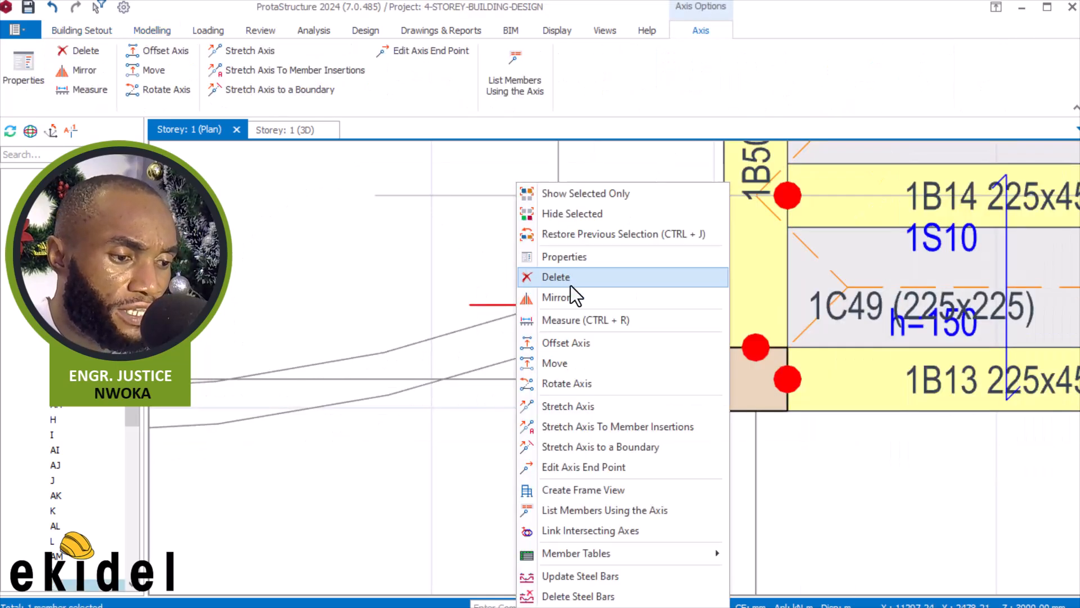
{"action": "left_click", "coordinate": [595, 406]}
{"action": "scroll", "coordinate": [735, 377], "scroll_direction": "up", "scroll_amount": 2}
{"action": "left_click", "coordinate": [601, 317]}
{"action": "scroll", "coordinate": [766, 312], "scroll_direction": "up", "scroll_amount": 3}
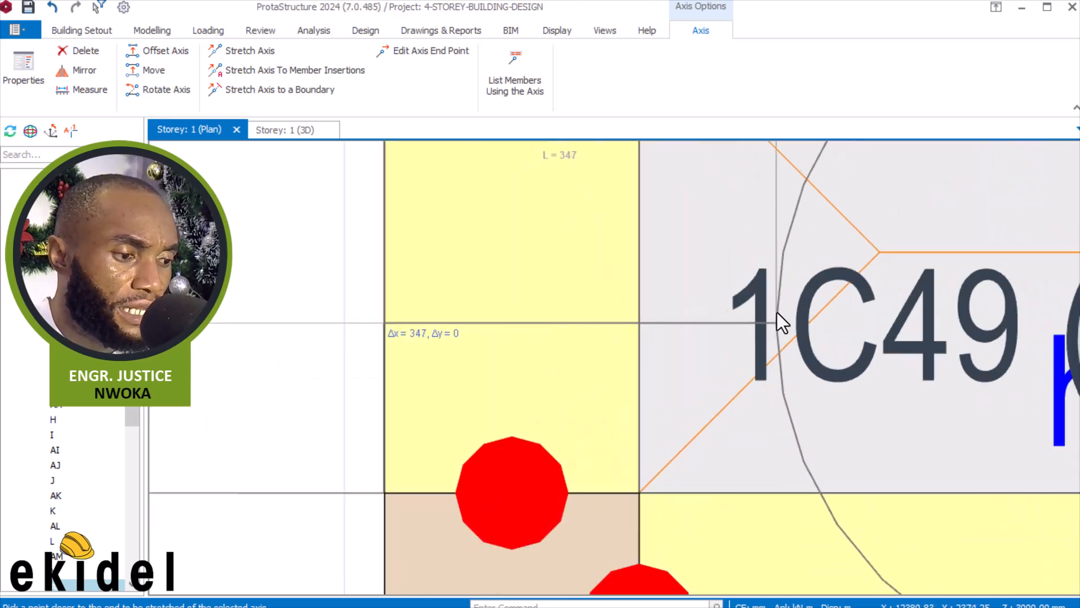
{"action": "left_click", "coordinate": [777, 313]}
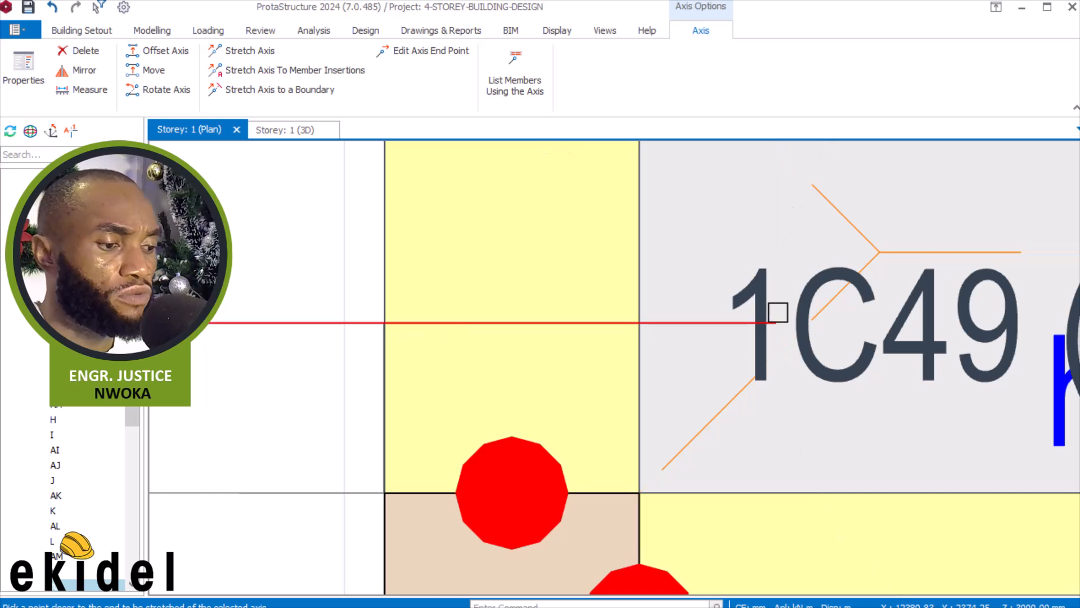
{"action": "scroll", "coordinate": [795, 311], "scroll_direction": "down", "scroll_amount": 2}
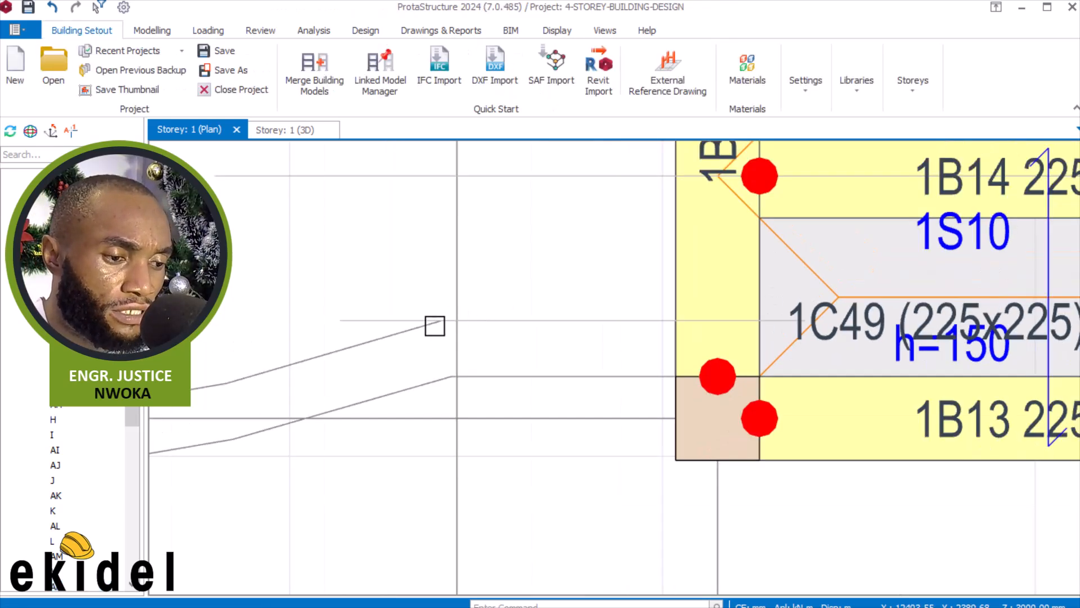
Move the same straight axis 150 mm down onto the end point of the terrace's outer curve, in line with column 1C49's top edge
{"action": "left_click", "coordinate": [392, 319]}
{"action": "right_click", "coordinate": [393, 319]}
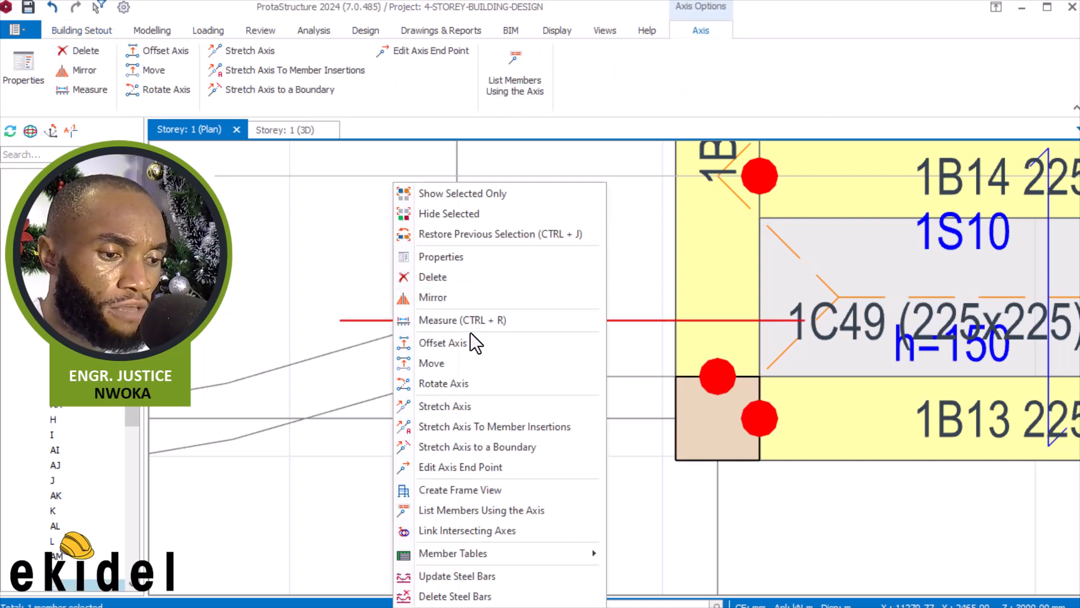
{"action": "left_click", "coordinate": [419, 363]}
{"action": "scroll", "coordinate": [484, 355], "scroll_direction": "up", "scroll_amount": 3}
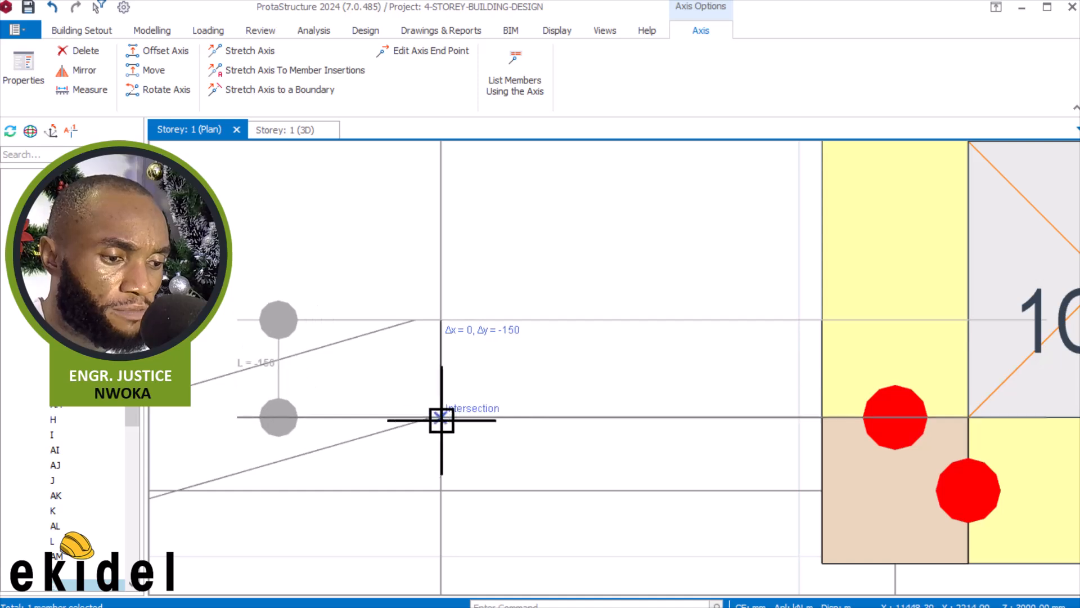
{"action": "scroll", "coordinate": [445, 419], "scroll_direction": "up", "scroll_amount": 2}
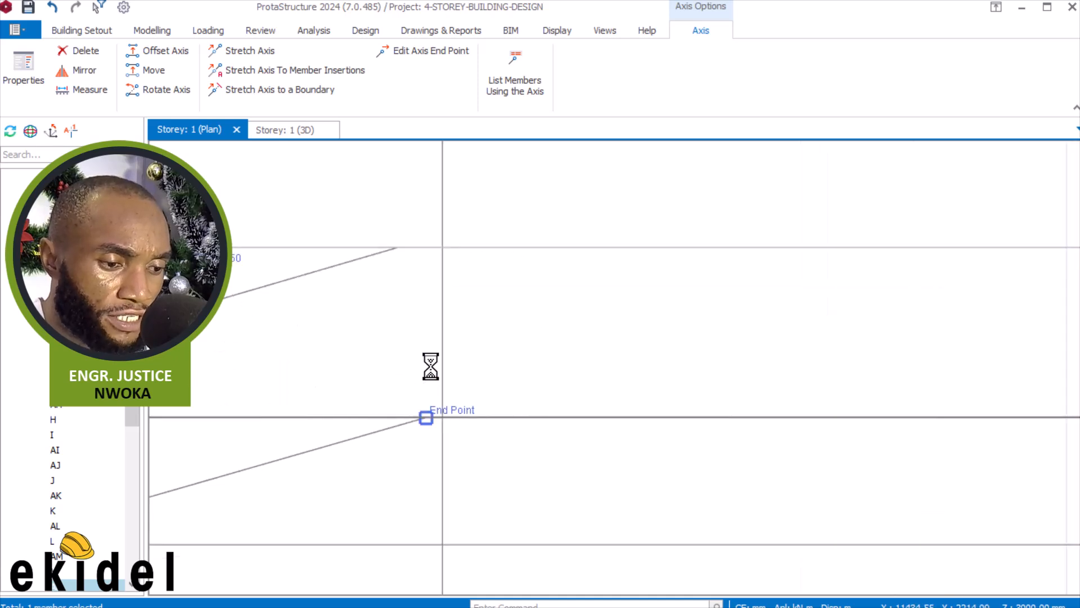
{"action": "scroll", "coordinate": [693, 326], "scroll_direction": "up", "scroll_amount": 4}
{"action": "left_click", "coordinate": [722, 325]}
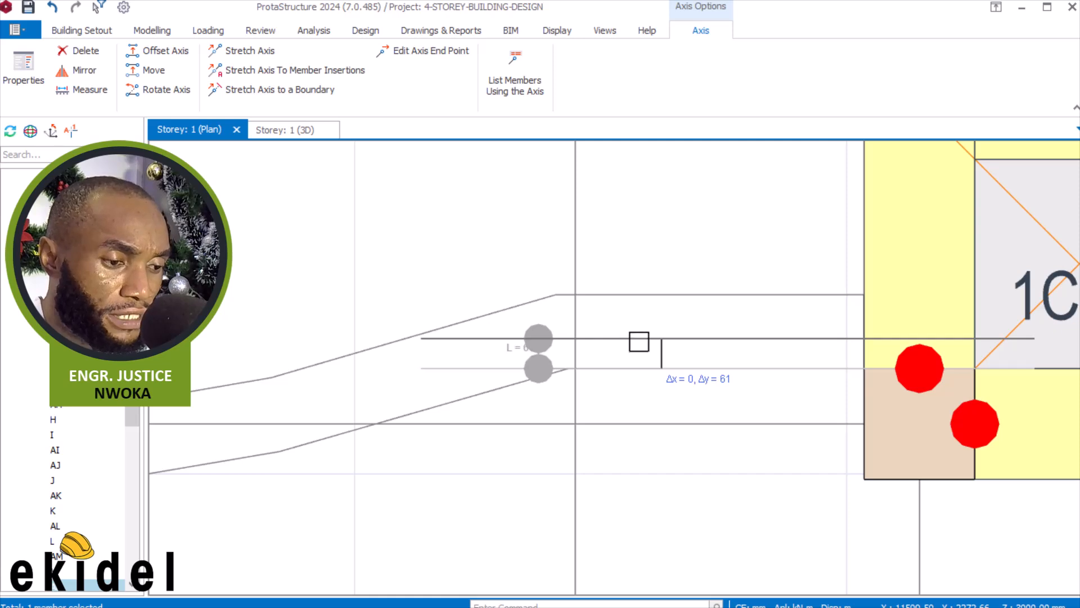
{"action": "key", "text": "Escape"}
{"action": "scroll", "coordinate": [642, 341], "scroll_direction": "down", "scroll_amount": 1}
{"action": "key", "text": "Escape"}
Draw a three-point curved axis about 3667 mm long along the terrace's outer curve, through both its end points and its midpoint
{"action": "middle_click_drag", "start_coordinate": [574, 366], "coordinate": [829, 326]}
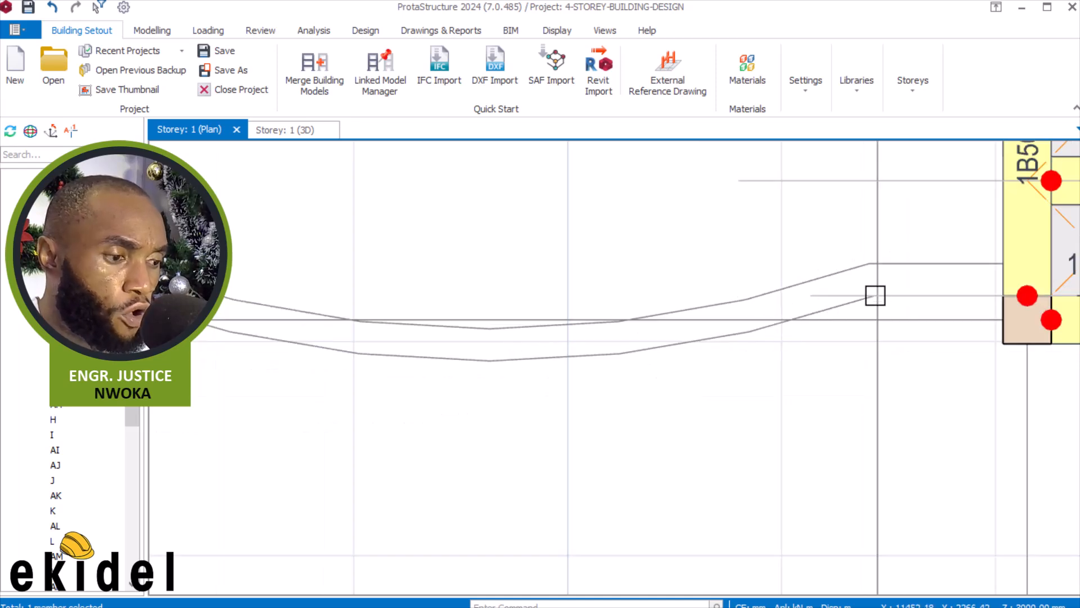
{"action": "middle_click_drag", "start_coordinate": [508, 321], "coordinate": [688, 327]}
{"action": "middle_click_drag", "start_coordinate": [483, 250], "coordinate": [483, 293]}
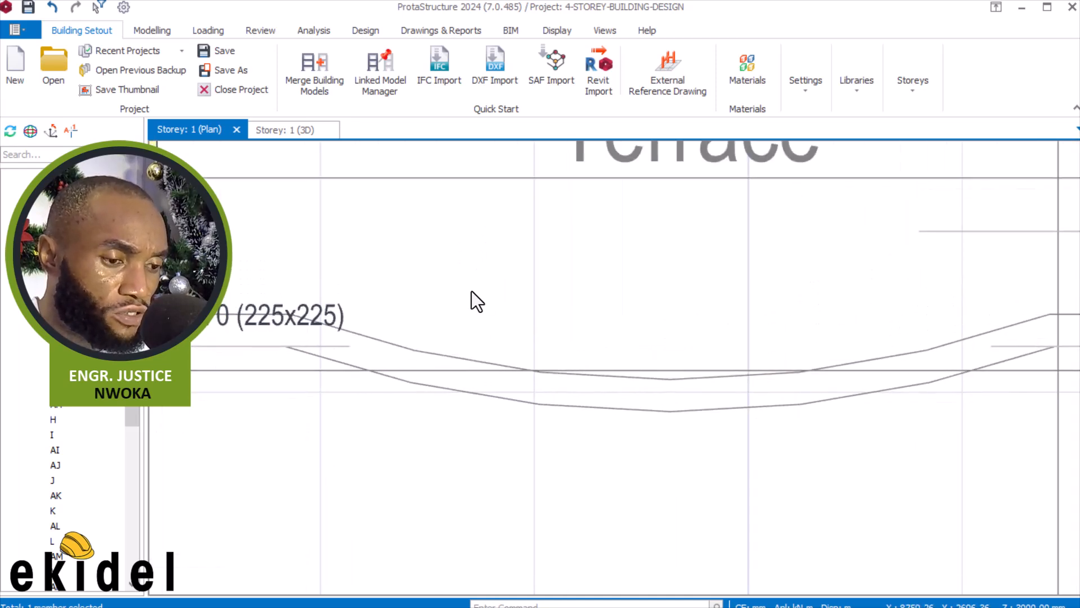
{"action": "left_click", "coordinate": [359, 332]}
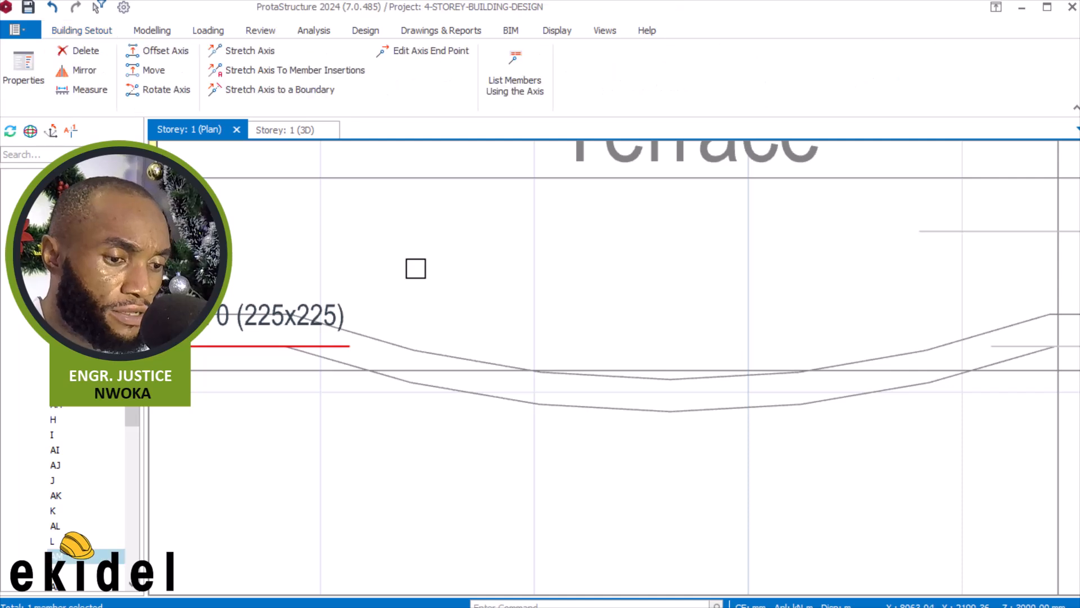
{"action": "right_click", "coordinate": [415, 268]}
{"action": "left_click", "coordinate": [467, 256]}
{"action": "left_click", "coordinate": [1043, 326]}
{"action": "scroll", "coordinate": [337, 372], "scroll_direction": "up", "scroll_amount": 2}
{"action": "scroll", "coordinate": [285, 383], "scroll_direction": "up", "scroll_amount": 1}
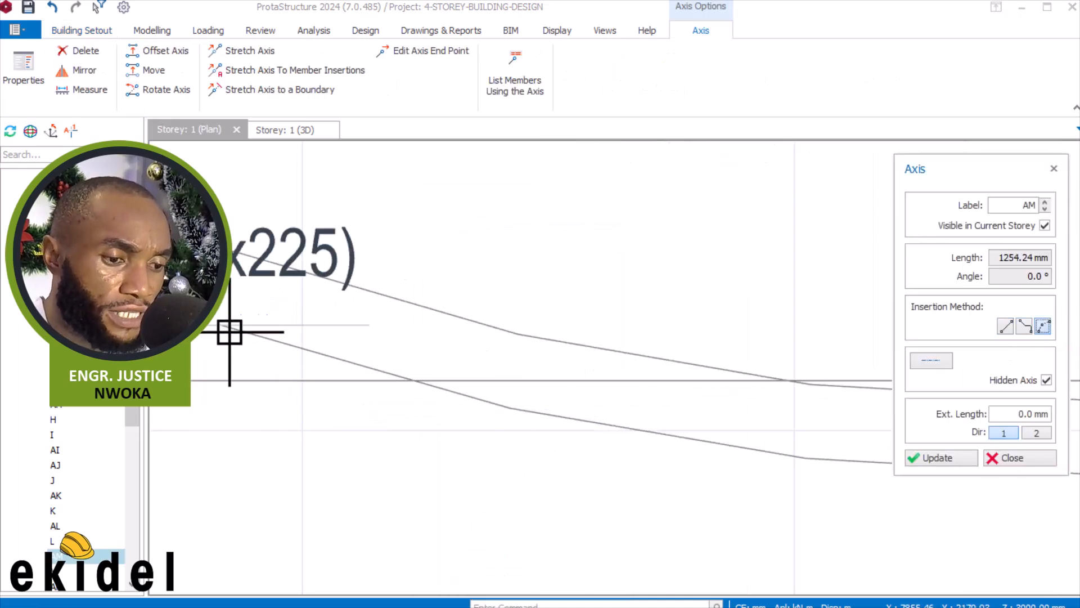
{"action": "left_click", "coordinate": [227, 328]}
{"action": "scroll", "coordinate": [227, 315], "scroll_direction": "down", "scroll_amount": 6}
{"action": "scroll", "coordinate": [615, 304], "scroll_direction": "up", "scroll_amount": 5}
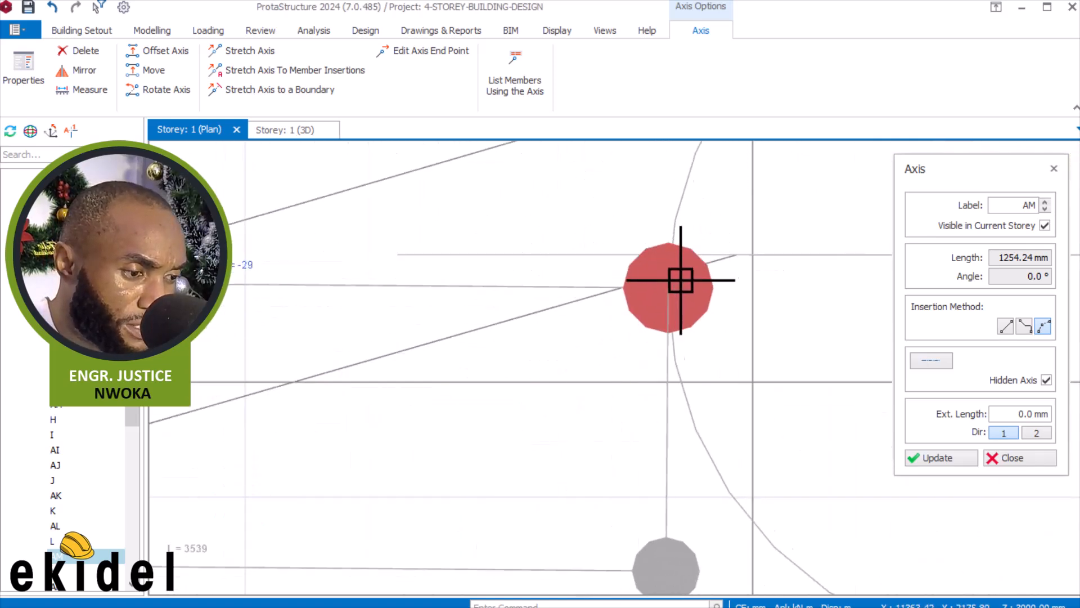
{"action": "left_click", "coordinate": [736, 254]}
{"action": "scroll", "coordinate": [863, 191], "scroll_direction": "down", "scroll_amount": 4}
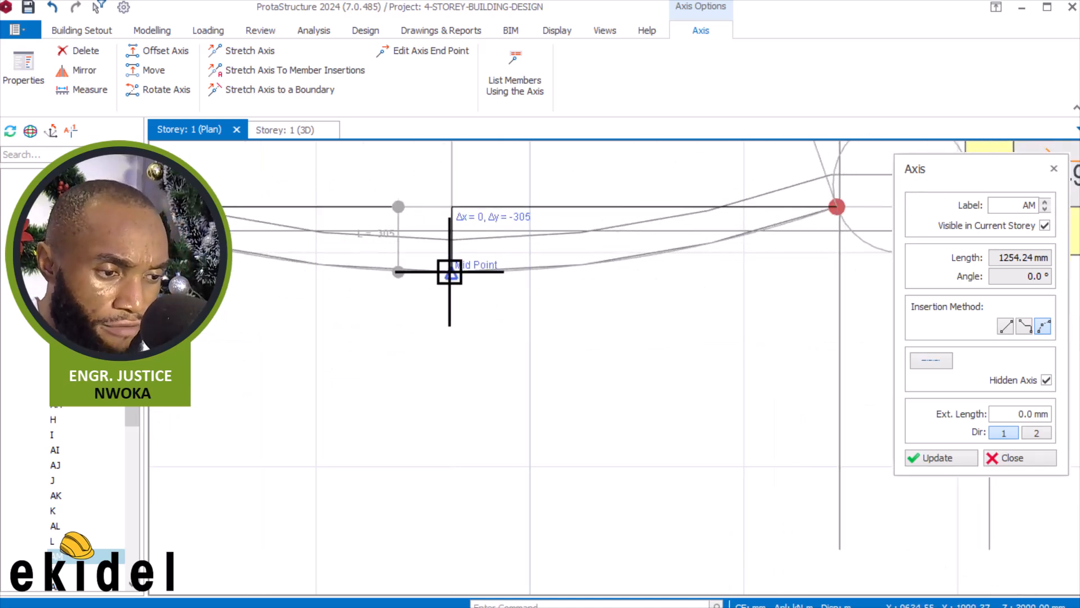
{"action": "scroll", "coordinate": [451, 272], "scroll_direction": "up", "scroll_amount": 2}
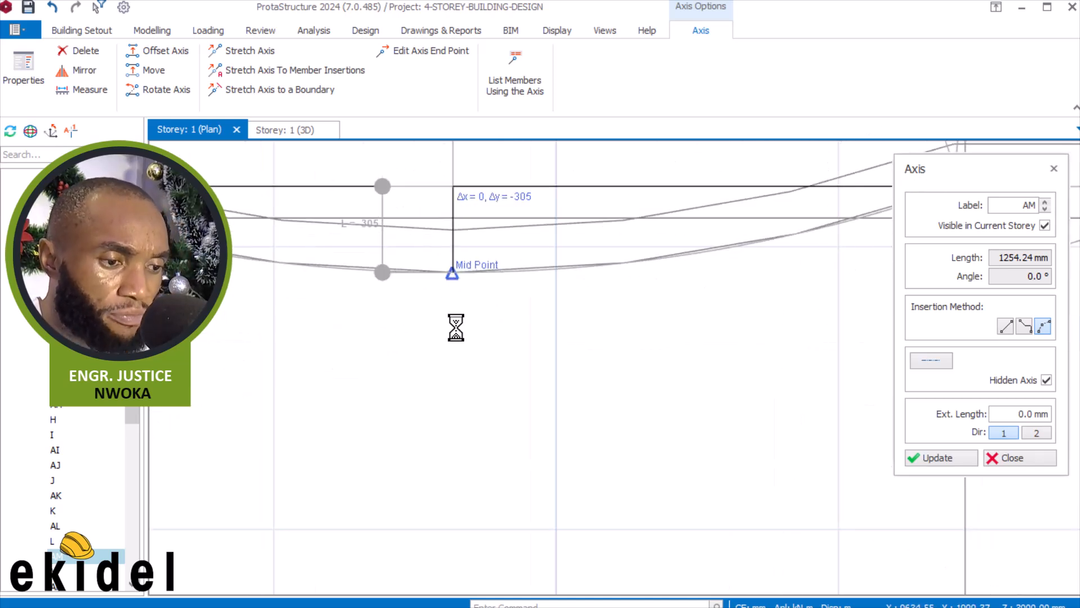
{"action": "left_click", "coordinate": [452, 272]}
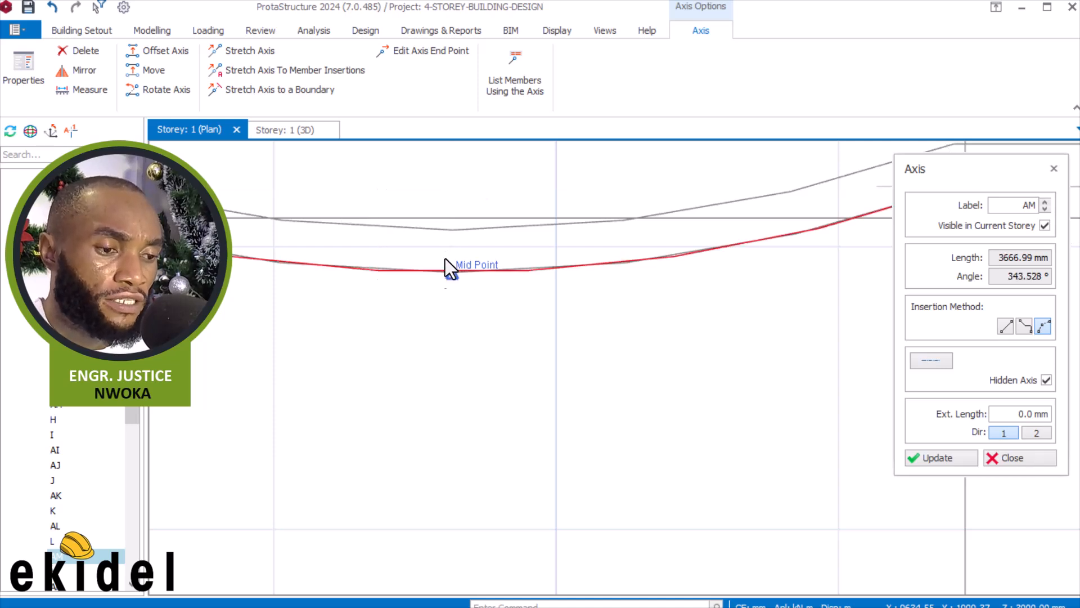
{"action": "scroll", "coordinate": [617, 366], "scroll_direction": "down", "scroll_amount": 1}
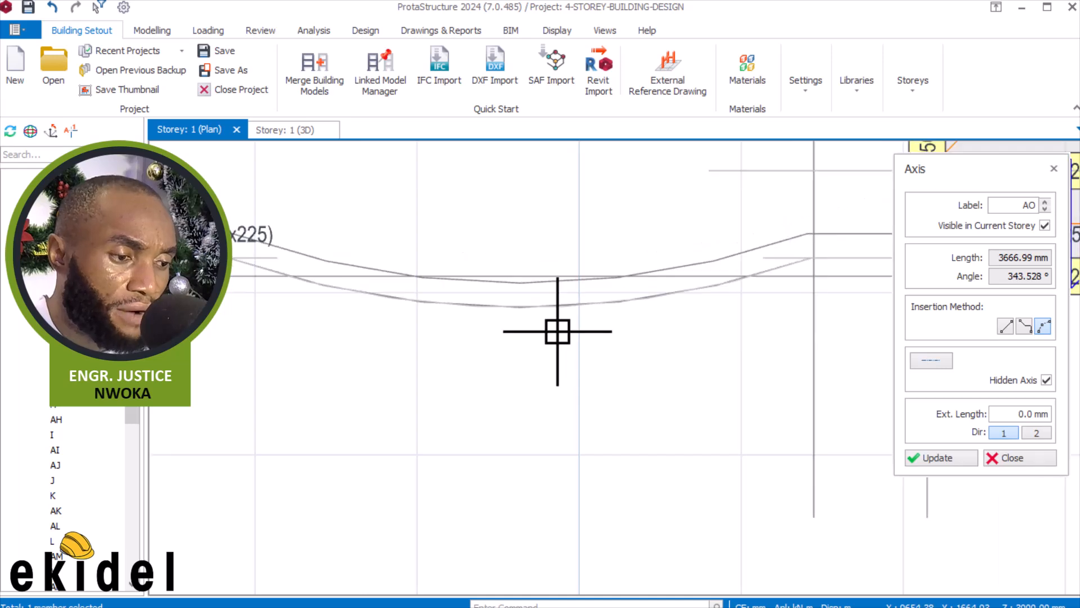
Stretch the curved axis's end near column 1C70 about 286 mm past the start of the outer curve
{"action": "scroll", "coordinate": [567, 311], "scroll_direction": "down", "scroll_amount": 1}
{"action": "left_click", "coordinate": [519, 303]}
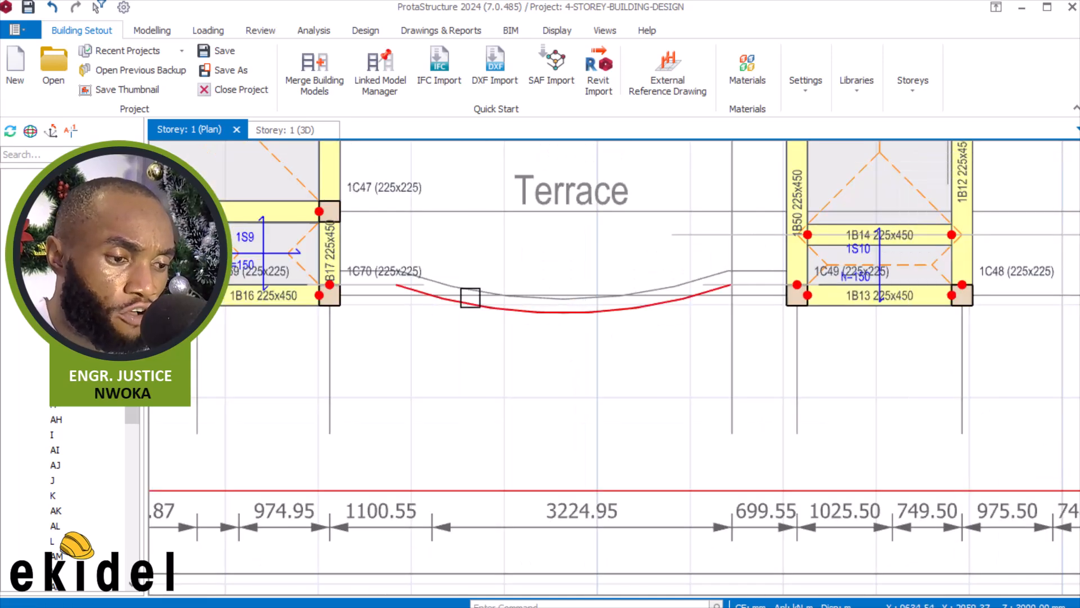
{"action": "right_click", "coordinate": [463, 270]}
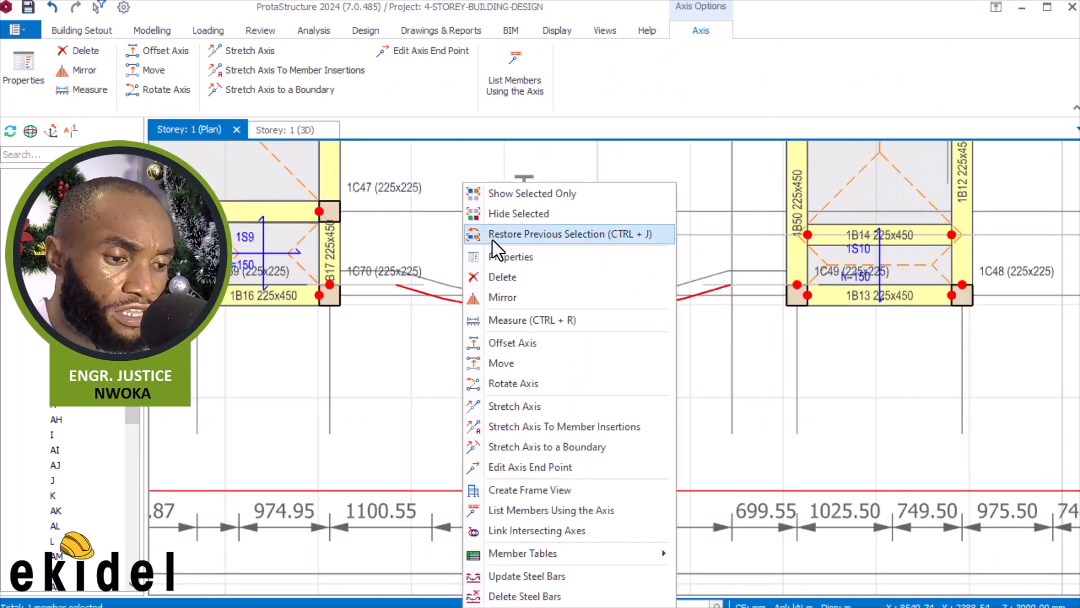
{"action": "left_click", "coordinate": [514, 406]}
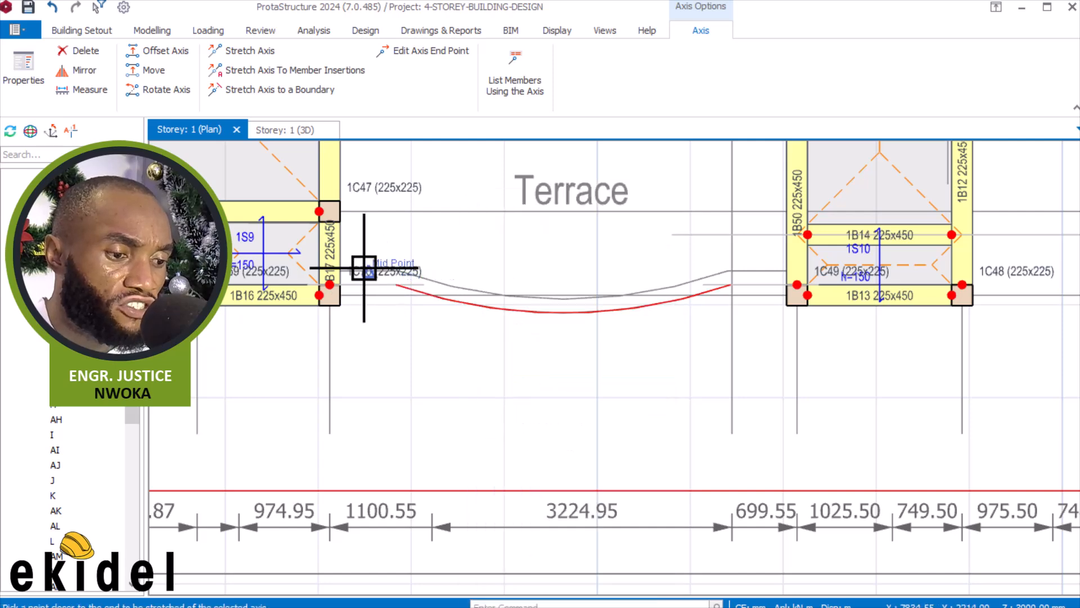
{"action": "scroll", "coordinate": [450, 331], "scroll_direction": "up", "scroll_amount": 3}
{"action": "left_click", "coordinate": [472, 321]}
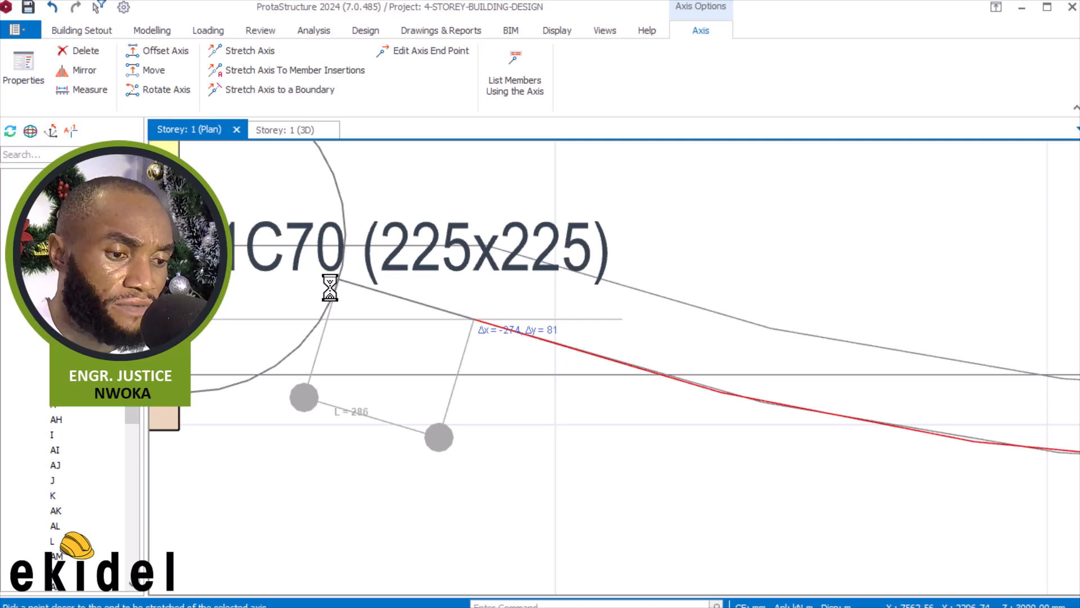
Stretch the curved axis's other end past the straight axis near column 1C49
{"action": "scroll", "coordinate": [323, 295], "scroll_direction": "down", "scroll_amount": 3}
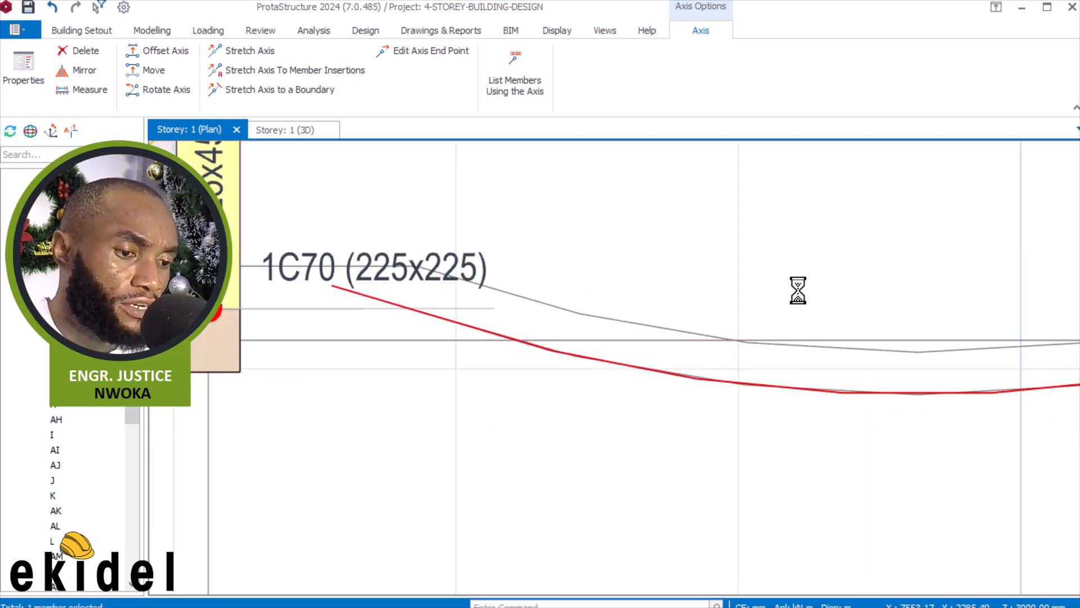
{"action": "middle_click_drag", "start_coordinate": [799, 292], "coordinate": [330, 297]}
{"action": "scroll", "coordinate": [330, 296], "scroll_direction": "down", "scroll_amount": 2}
{"action": "scroll", "coordinate": [710, 309], "scroll_direction": "up", "scroll_amount": 1}
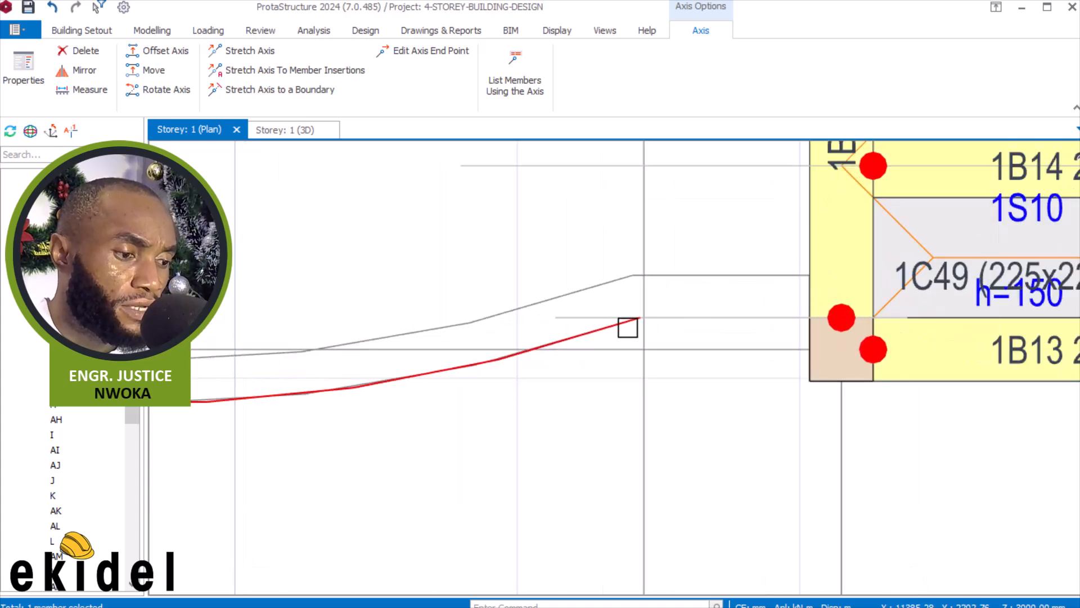
{"action": "right_click", "coordinate": [547, 251]}
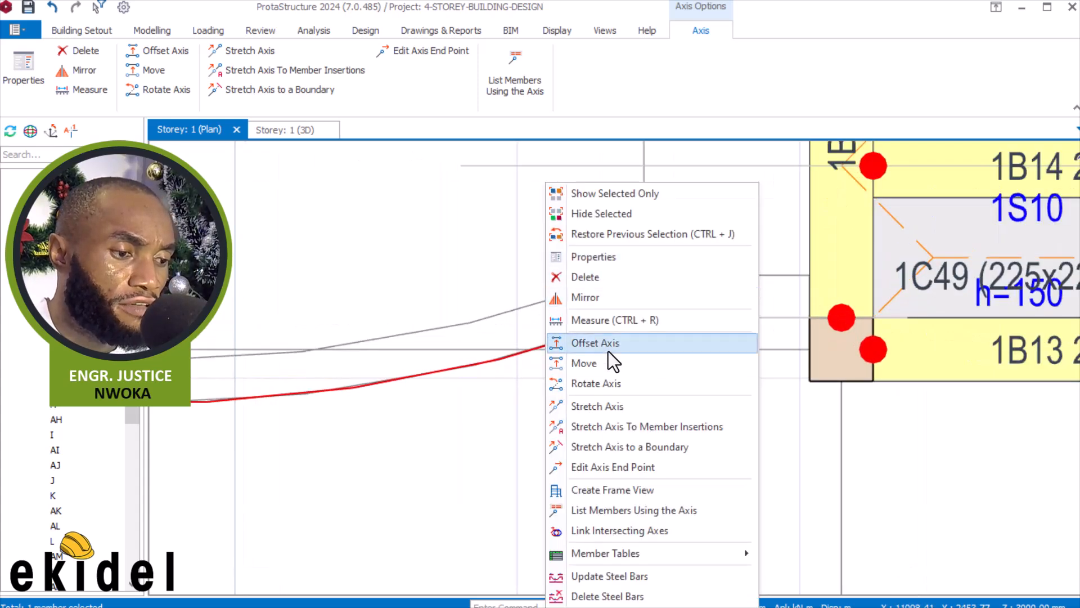
{"action": "left_click", "coordinate": [610, 407]}
{"action": "scroll", "coordinate": [623, 325], "scroll_direction": "up", "scroll_amount": 2}
{"action": "left_click", "coordinate": [665, 309]}
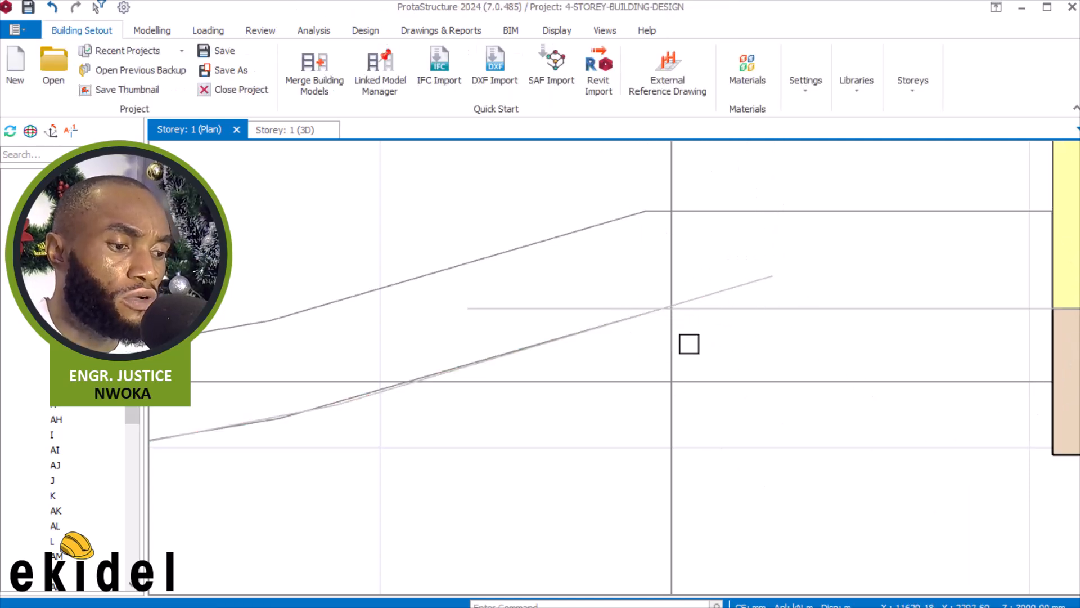
Offset the straight axis beside column 1C49 by 150 mm, using the inner outline's end point near column 1C9 as the reference
{"action": "scroll", "coordinate": [679, 370], "scroll_direction": "down", "scroll_amount": 2}
{"action": "scroll", "coordinate": [695, 333], "scroll_direction": "down", "scroll_amount": 1}
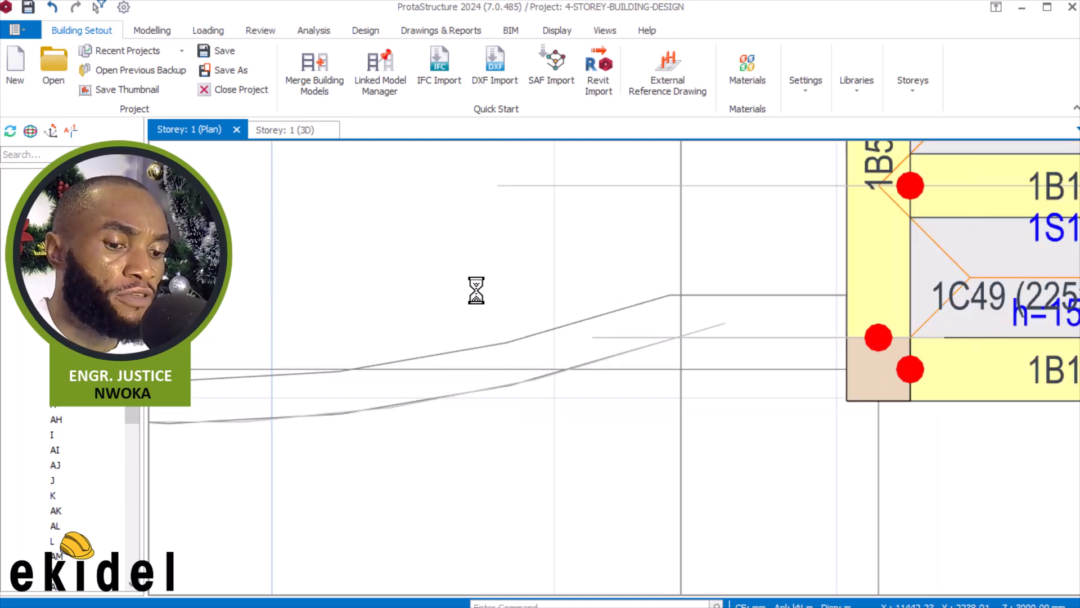
{"action": "scroll", "coordinate": [483, 289], "scroll_direction": "down", "scroll_amount": 1}
{"action": "scroll", "coordinate": [489, 301], "scroll_direction": "down", "scroll_amount": 1}
{"action": "middle_click_drag", "start_coordinate": [641, 309], "coordinate": [398, 274]}
{"action": "left_click", "coordinate": [393, 279]}
{"action": "right_click", "coordinate": [396, 280]}
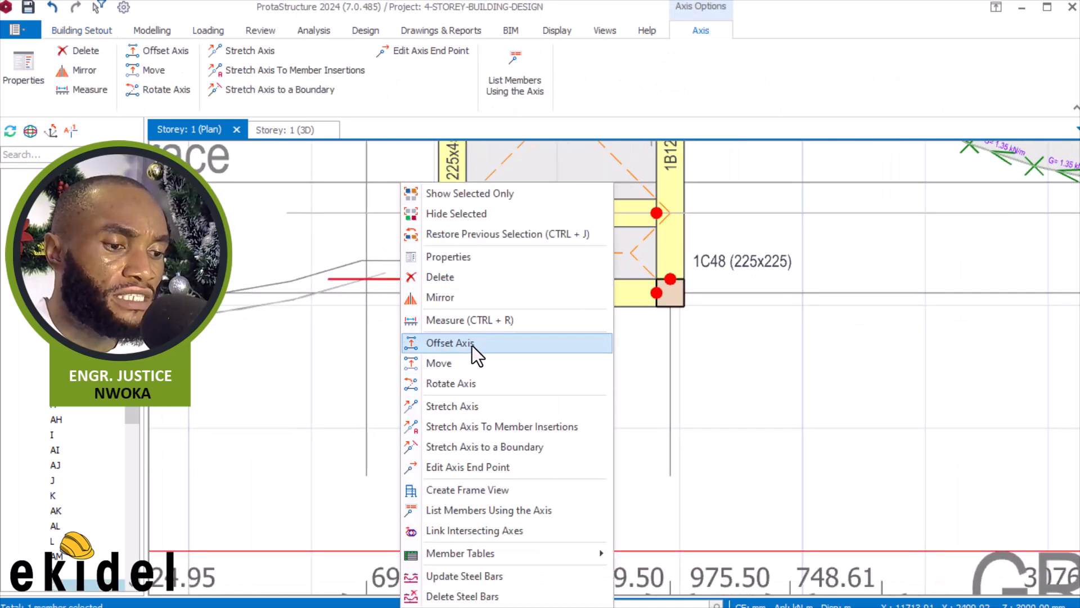
{"action": "left_click", "coordinate": [450, 342]}
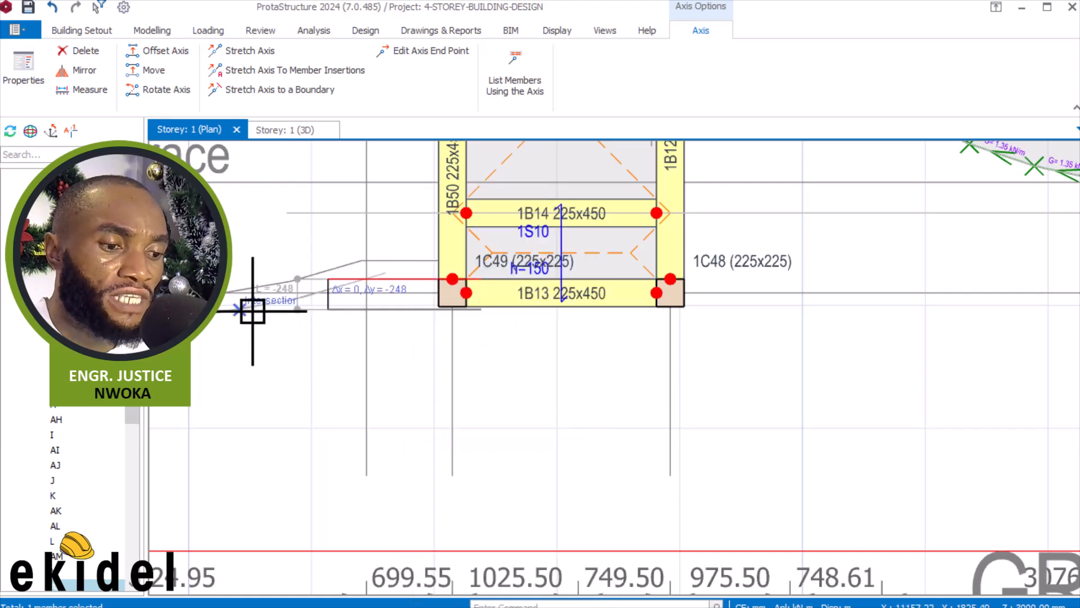
{"action": "scroll", "coordinate": [253, 309], "scroll_direction": "down", "scroll_amount": 4}
{"action": "scroll", "coordinate": [369, 309], "scroll_direction": "up", "scroll_amount": 3}
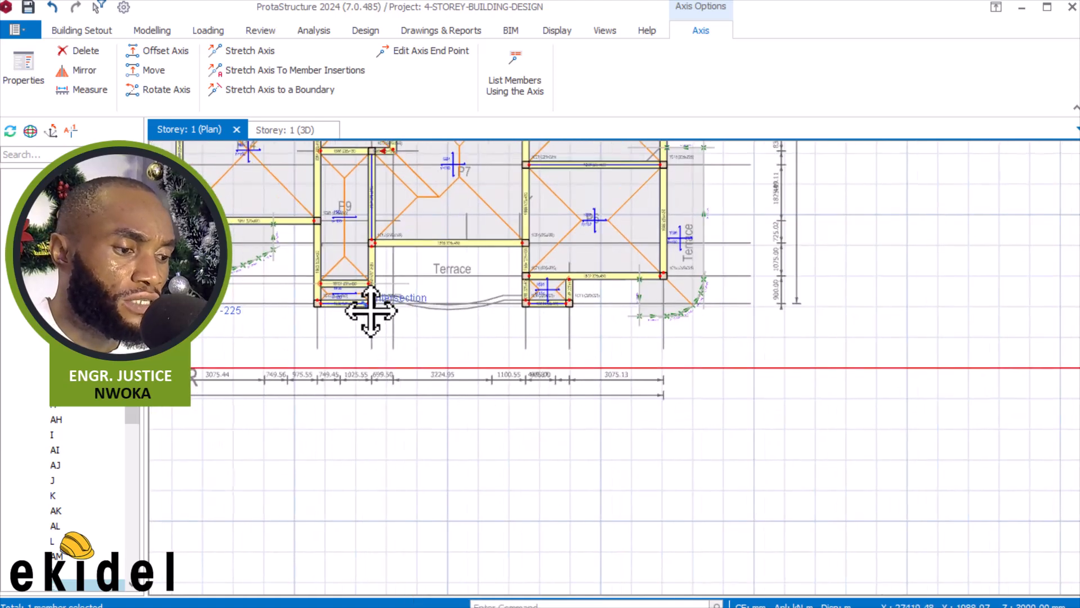
{"action": "scroll", "coordinate": [496, 287], "scroll_direction": "up", "scroll_amount": 3}
{"action": "scroll", "coordinate": [497, 287], "scroll_direction": "up", "scroll_amount": 3}
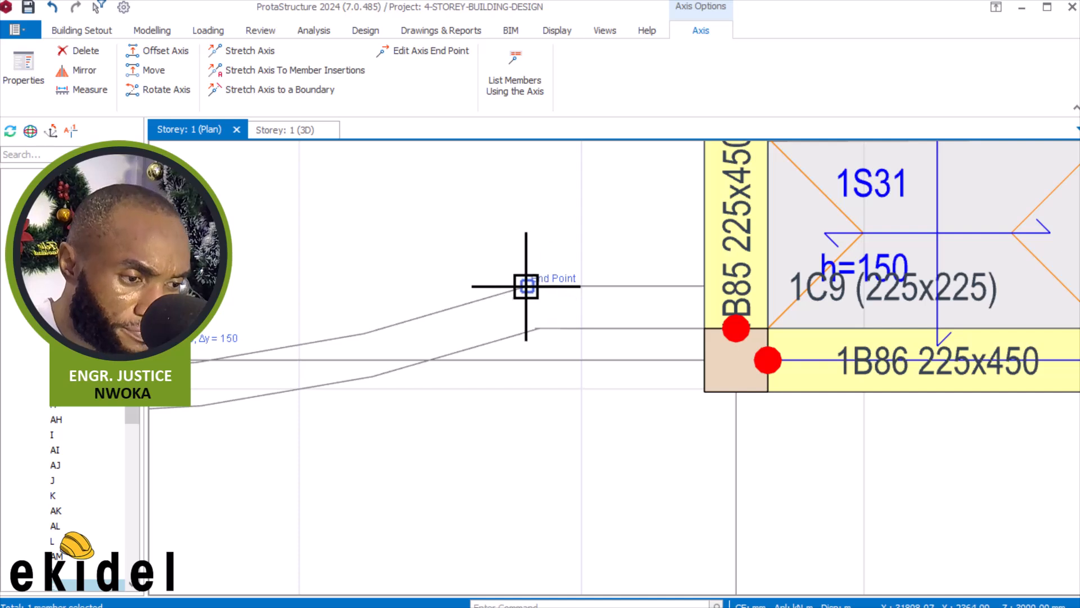
{"action": "left_click", "coordinate": [530, 286]}
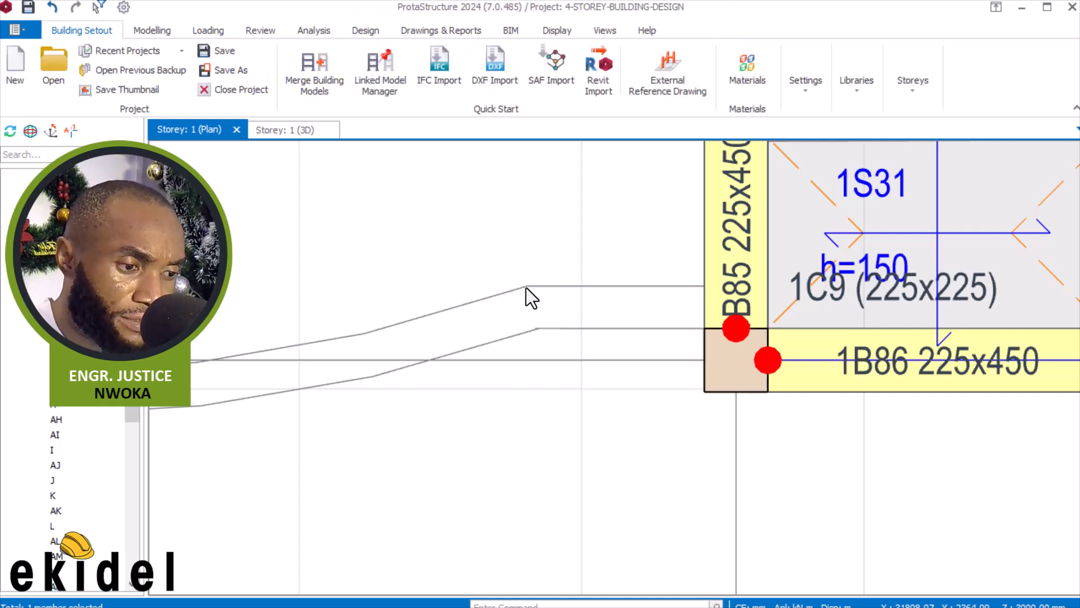
{"action": "left_click", "coordinate": [545, 292]}
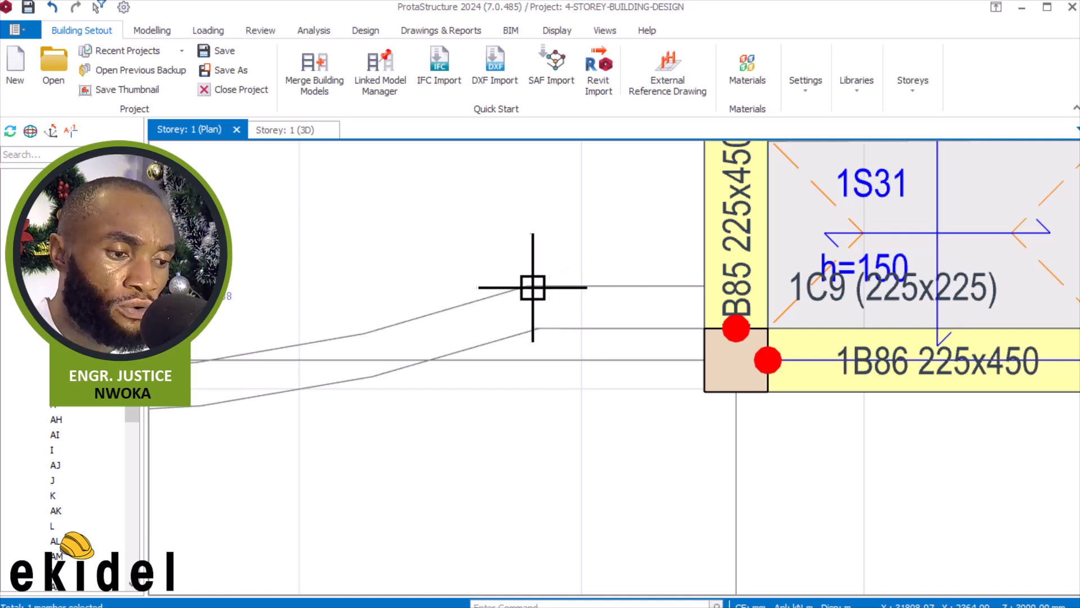
Examine the curved terrace outline between columns 1C10 and 1C9 and the surrounding beams
{"action": "scroll", "coordinate": [699, 295], "scroll_direction": "down", "scroll_amount": 3}
{"action": "middle_click_drag", "start_coordinate": [474, 302], "coordinate": [555, 293]}
{"action": "scroll", "coordinate": [556, 293], "scroll_direction": "down", "scroll_amount": 1}
{"action": "middle_click_drag", "start_coordinate": [631, 293], "coordinate": [742, 286]}
{"action": "scroll", "coordinate": [791, 290], "scroll_direction": "up", "scroll_amount": 1}
{"action": "scroll", "coordinate": [853, 284], "scroll_direction": "down", "scroll_amount": 2}
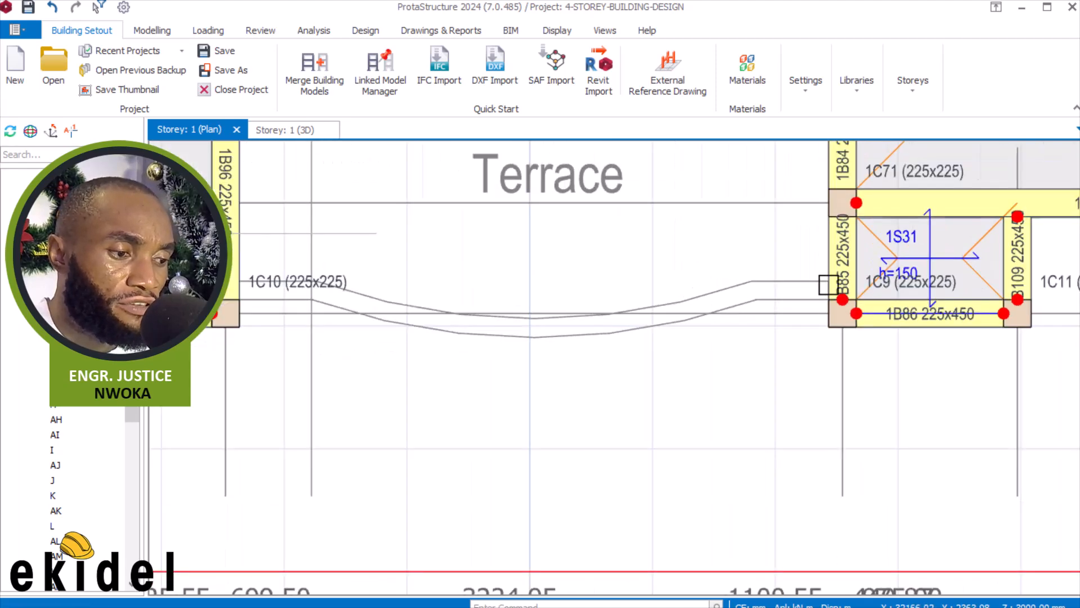
{"action": "middle_click_drag", "start_coordinate": [425, 289], "coordinate": [469, 294]}
{"action": "scroll", "coordinate": [466, 278], "scroll_direction": "up", "scroll_amount": 2}
{"action": "scroll", "coordinate": [655, 295], "scroll_direction": "down", "scroll_amount": 1}
{"action": "scroll", "coordinate": [730, 297], "scroll_direction": "down", "scroll_amount": 2}
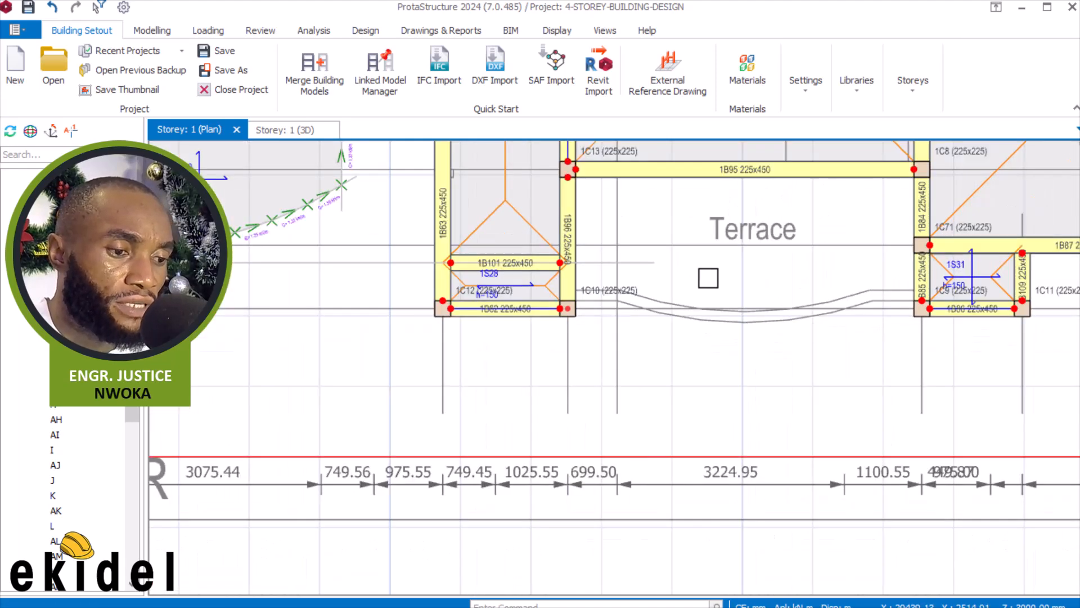
{"action": "scroll", "coordinate": [704, 277], "scroll_direction": "up", "scroll_amount": 1}
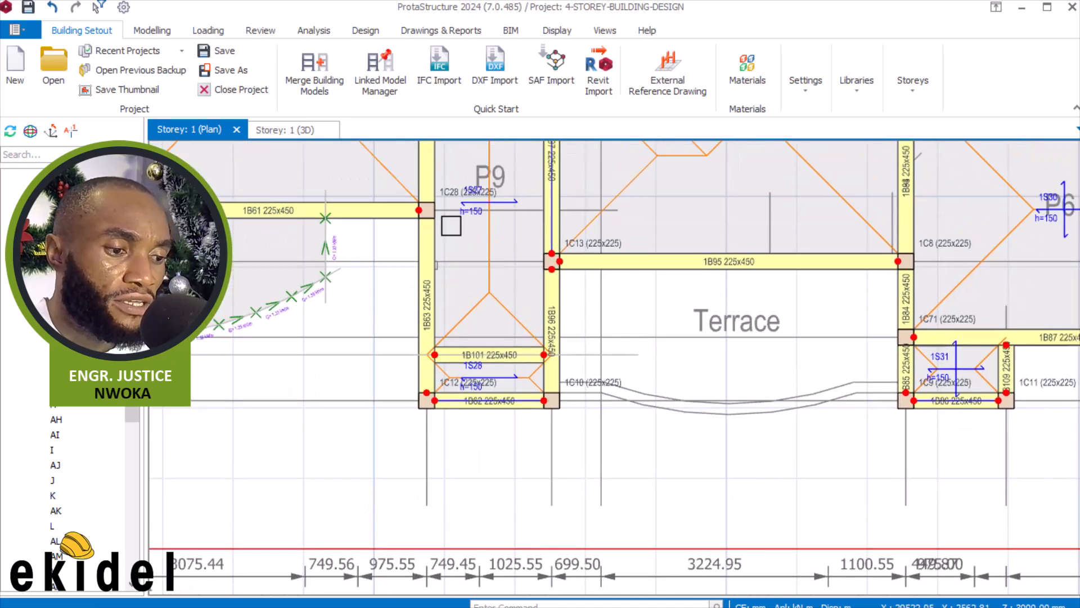
Draw a 1000 mm horizontal straight axis from the beam face near column 1C10 along the inner terrace outline
{"action": "left_click", "coordinate": [147, 28]}
{"action": "left_click", "coordinate": [72, 56]}
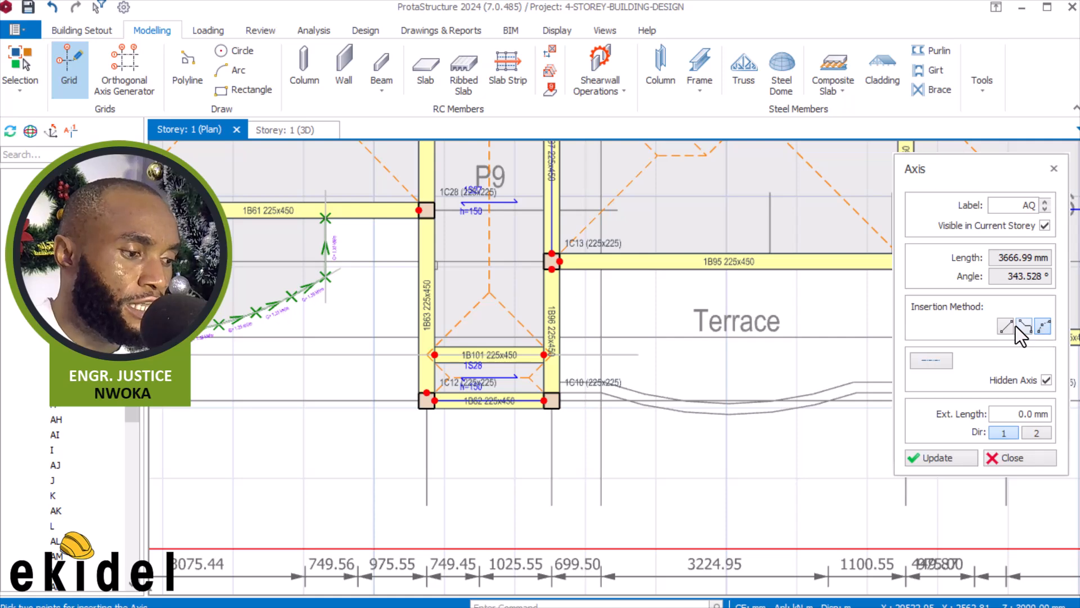
{"action": "left_click", "coordinate": [1007, 326]}
{"action": "middle_click_drag", "start_coordinate": [771, 366], "coordinate": [725, 369]}
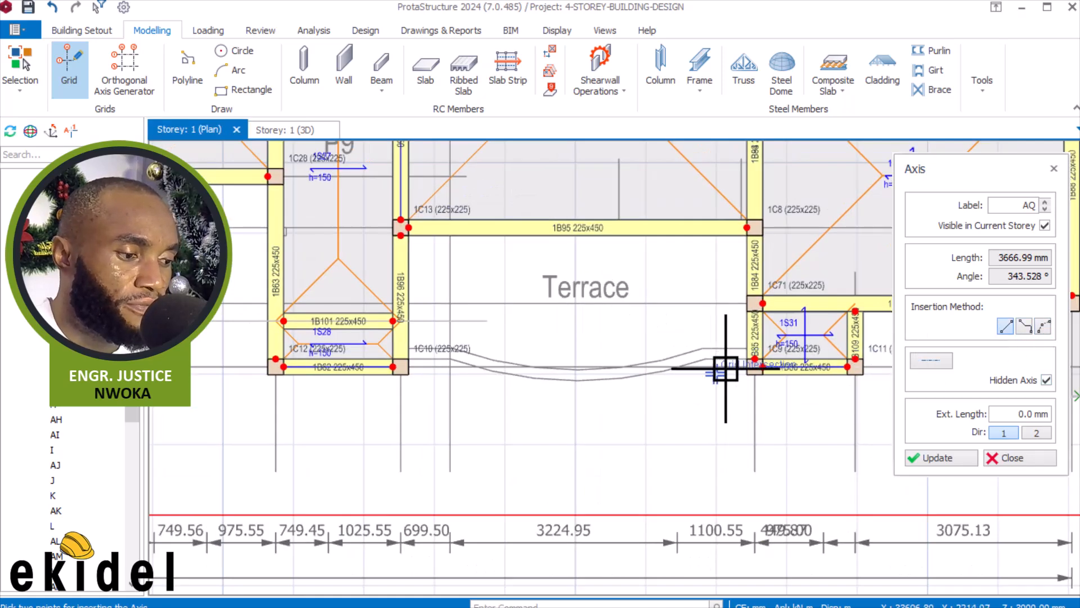
{"action": "scroll", "coordinate": [471, 332], "scroll_direction": "up", "scroll_amount": 6}
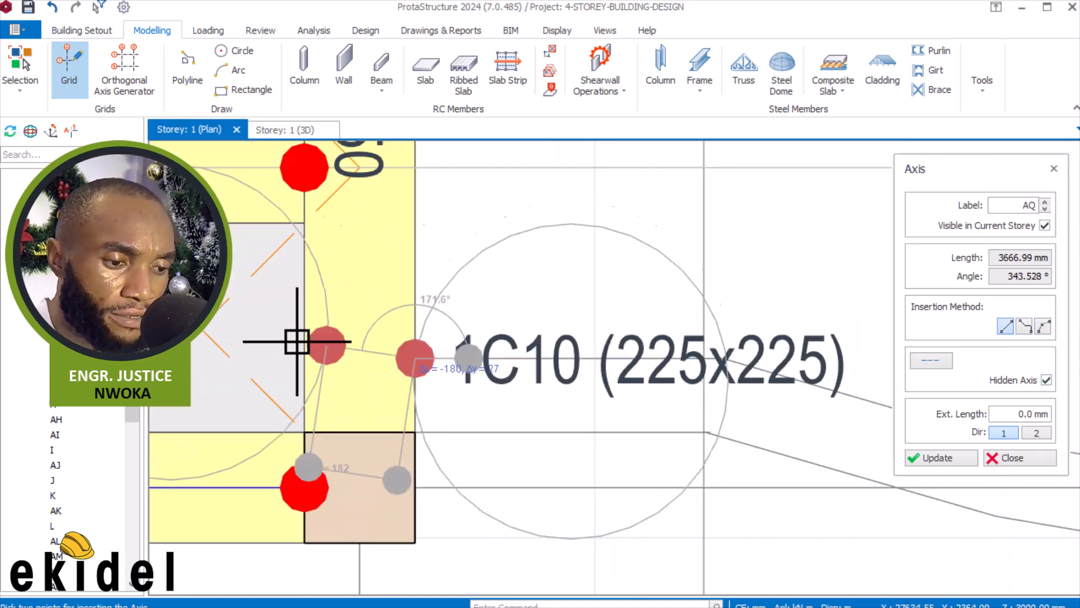
{"action": "scroll", "coordinate": [300, 341], "scroll_direction": "down", "scroll_amount": 1}
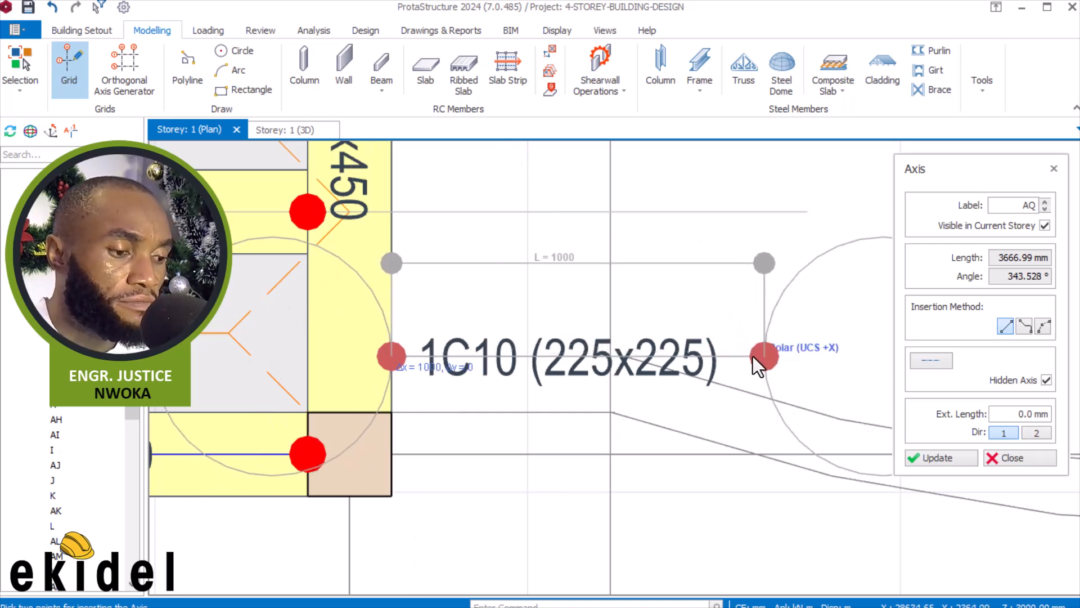
{"action": "left_click", "coordinate": [757, 356]}
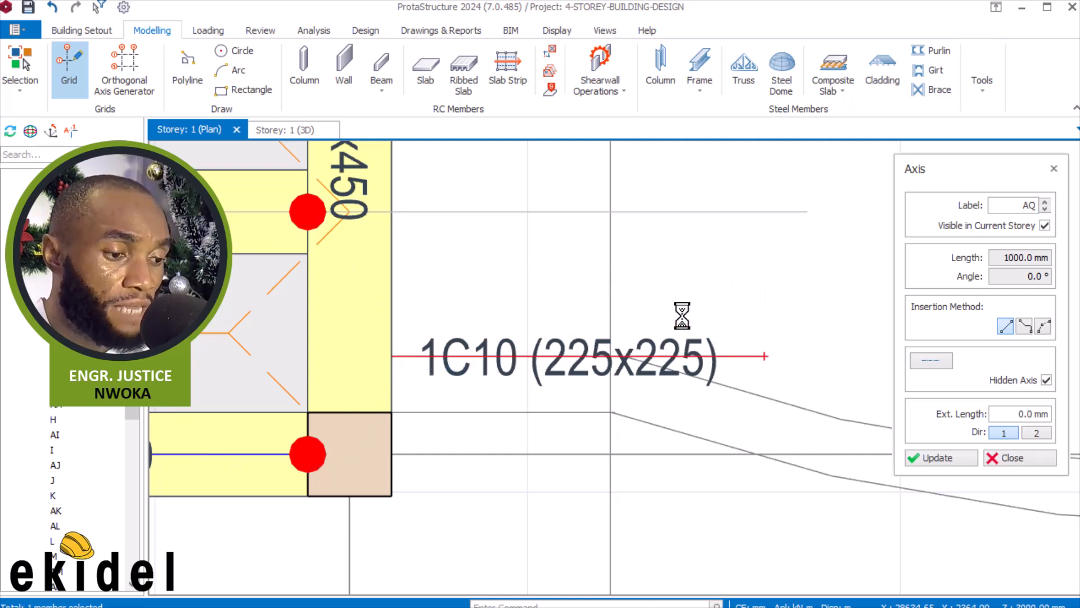
Stretch the straight axis's end near column 1C10 across beam 1B96 into slab 1S28, making it about 1437.5 mm long
{"action": "right_click", "coordinate": [686, 306]}
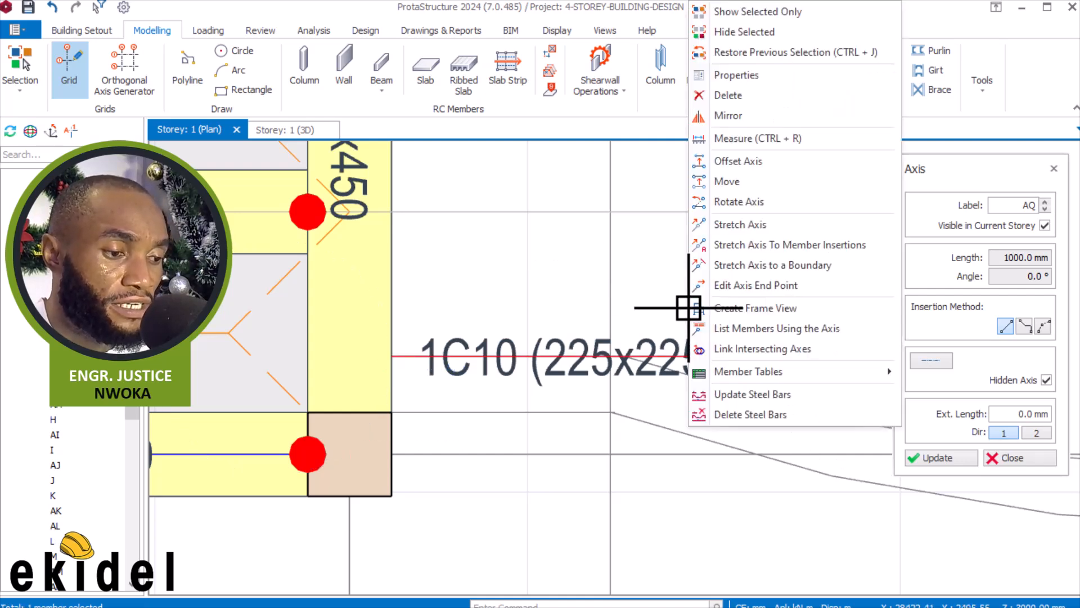
{"action": "left_click", "coordinate": [737, 224]}
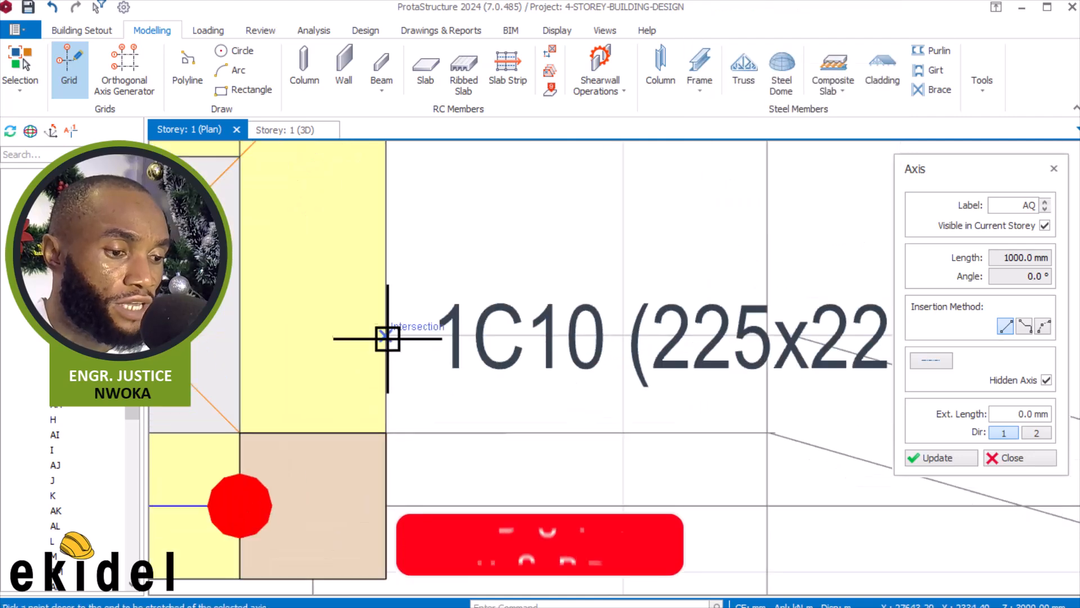
{"action": "left_click", "coordinate": [254, 320]}
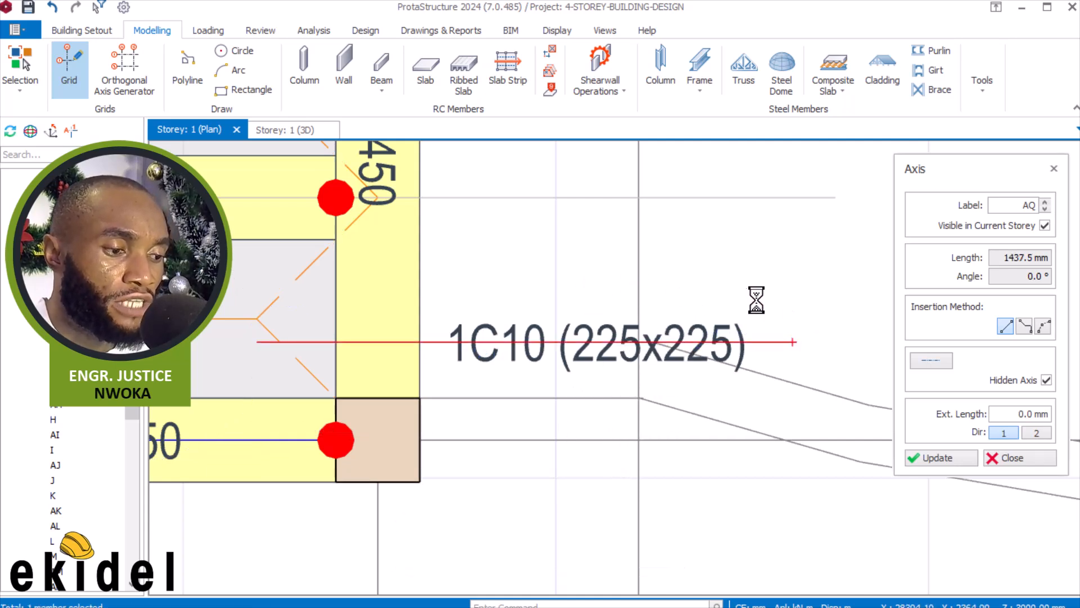
{"action": "key", "text": "Escape"}
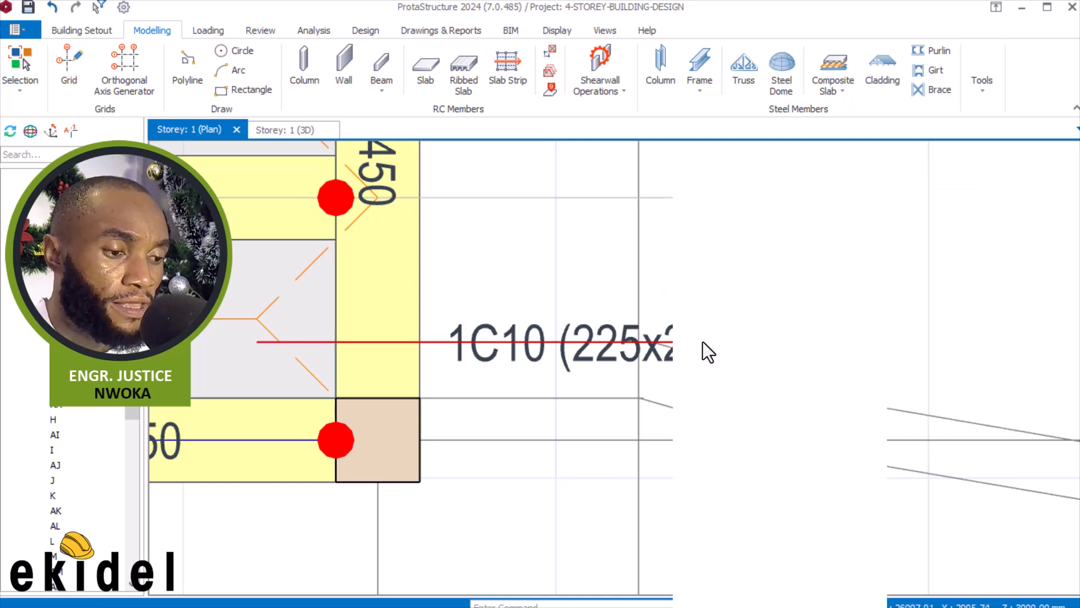
Move the straight axis near column 1C10 onto the outer terrace outline, level with the start of the outer curve
{"action": "right_click", "coordinate": [676, 318]}
{"action": "left_click", "coordinate": [728, 364]}
{"action": "scroll", "coordinate": [639, 400], "scroll_direction": "up", "scroll_amount": 5}
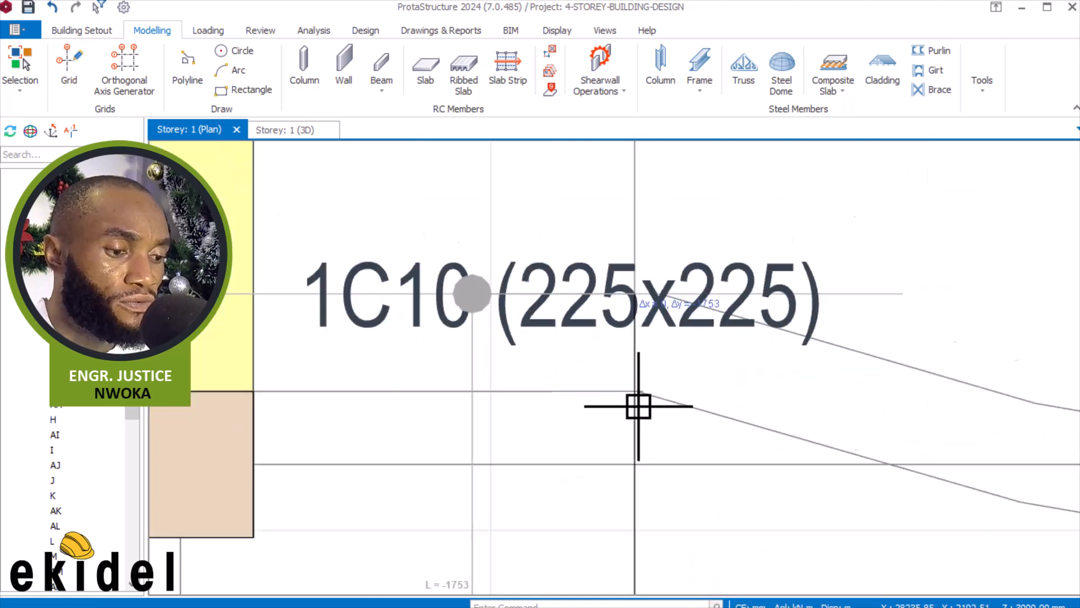
{"action": "left_click", "coordinate": [594, 382]}
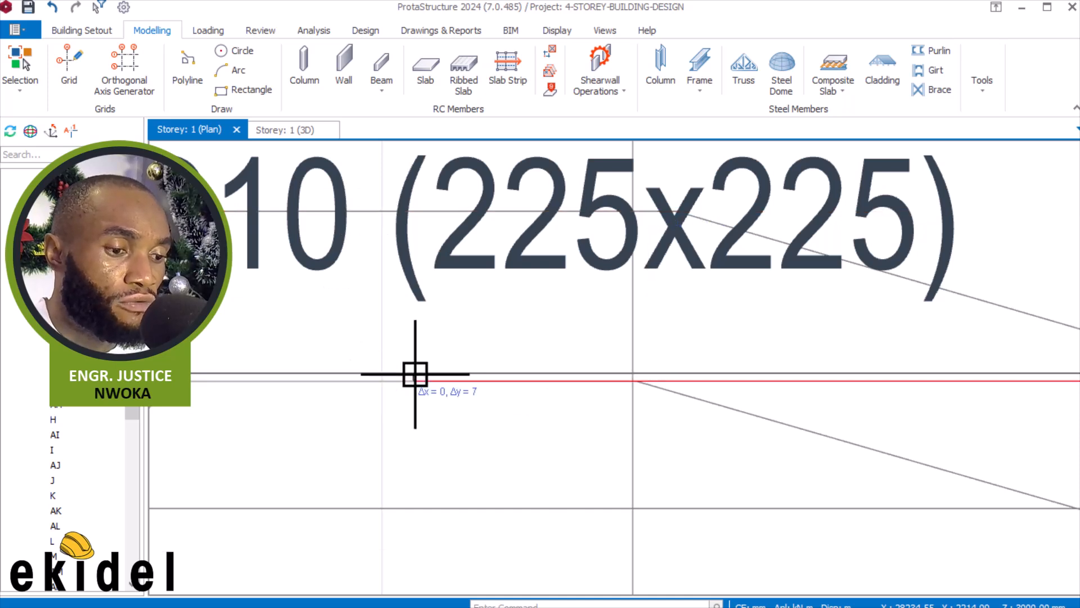
{"action": "scroll", "coordinate": [308, 367], "scroll_direction": "down", "scroll_amount": 2}
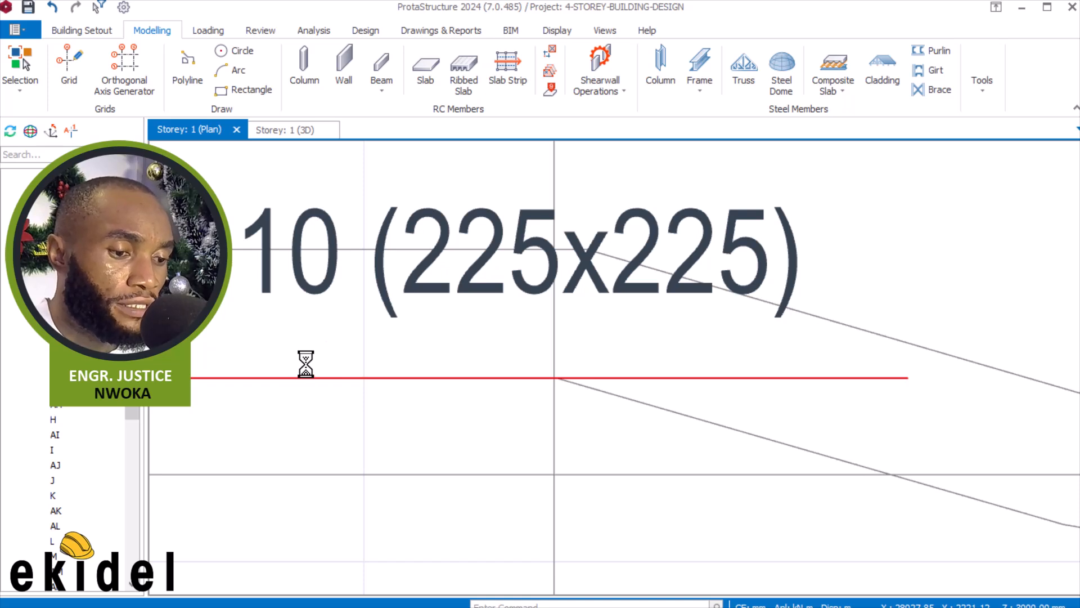
Draw an 800 mm horizontal straight axis from column 1C9's corner along the outer outline, past the end of the outer curve
{"action": "scroll", "coordinate": [307, 362], "scroll_direction": "down", "scroll_amount": 2}
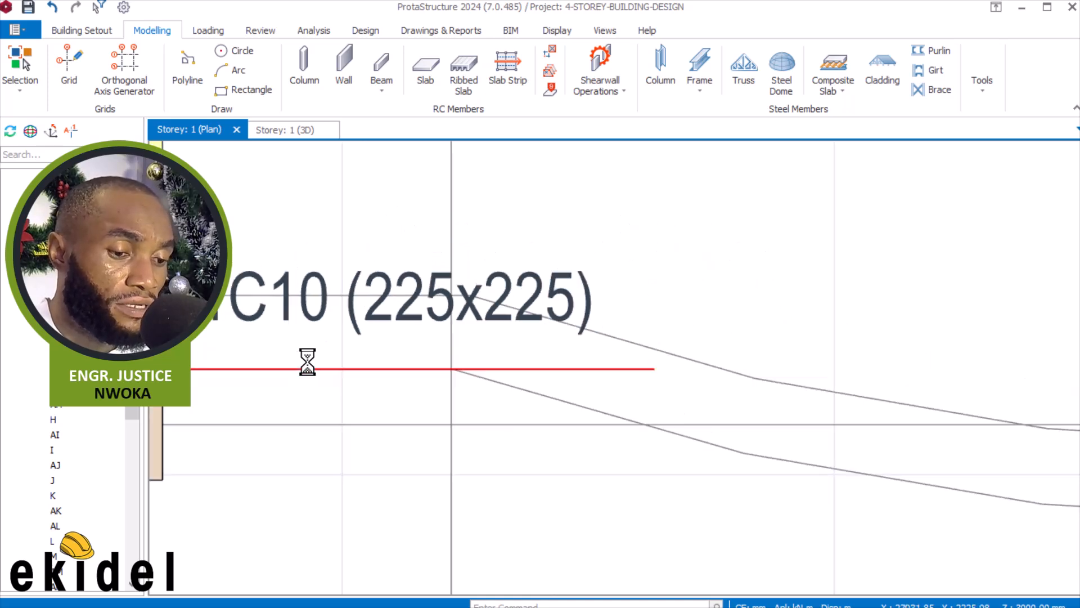
{"action": "scroll", "coordinate": [310, 362], "scroll_direction": "down", "scroll_amount": 2}
{"action": "scroll", "coordinate": [788, 333], "scroll_direction": "down", "scroll_amount": 1}
{"action": "middle_click_drag", "start_coordinate": [799, 332], "coordinate": [376, 312]}
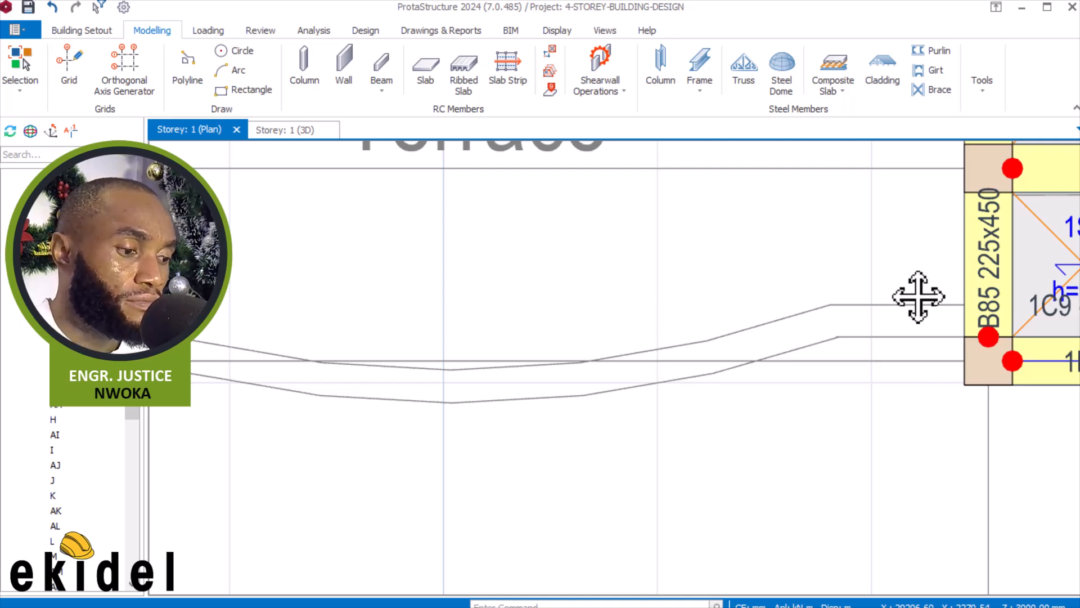
{"action": "scroll", "coordinate": [323, 322], "scroll_direction": "up", "scroll_amount": 3}
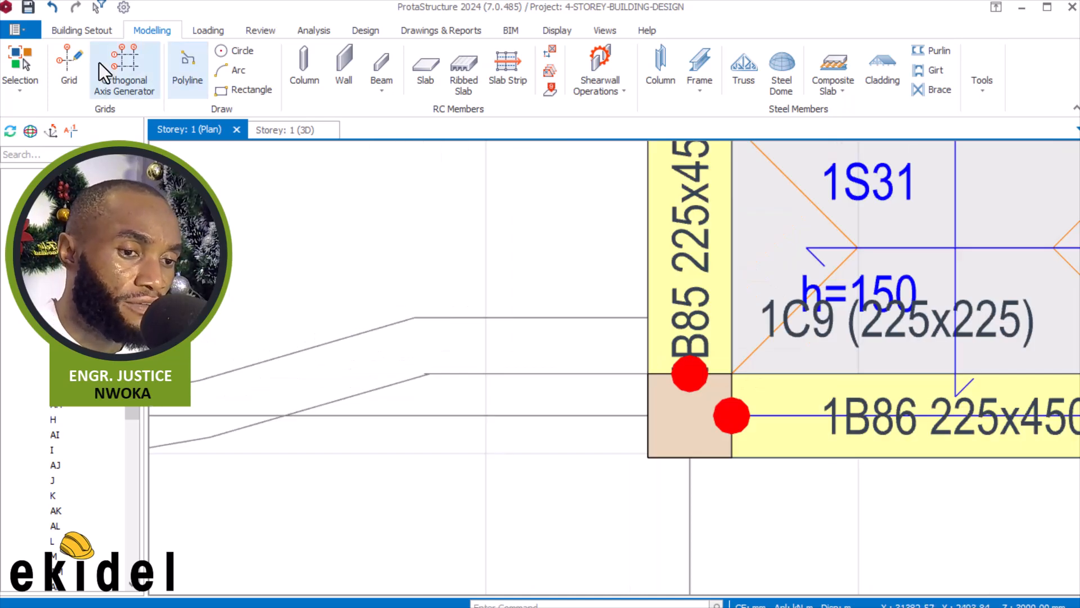
{"action": "left_click", "coordinate": [69, 64]}
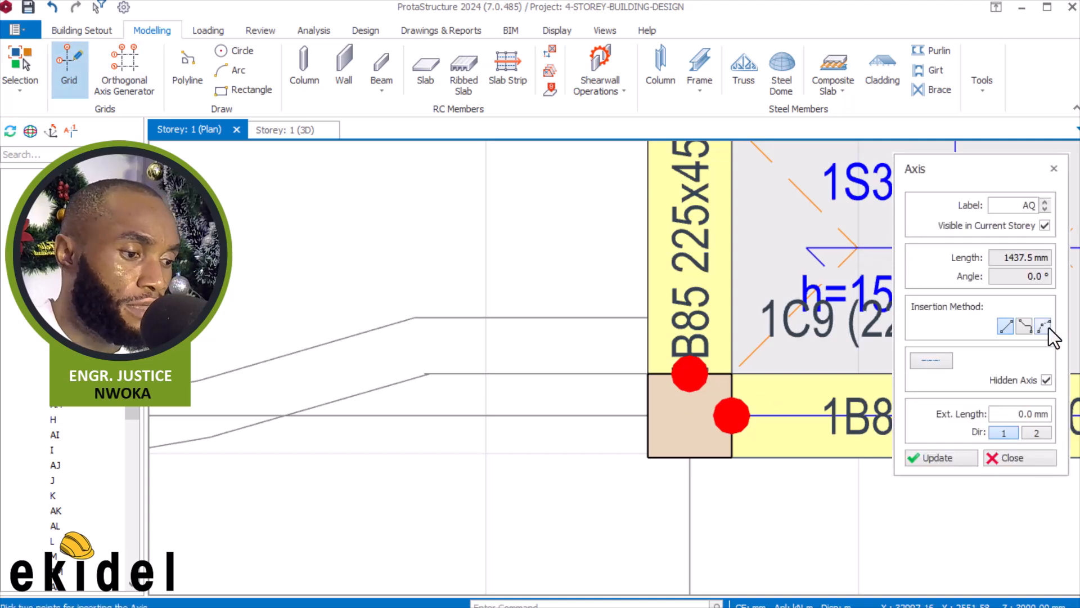
{"action": "scroll", "coordinate": [687, 388], "scroll_direction": "up", "scroll_amount": 3}
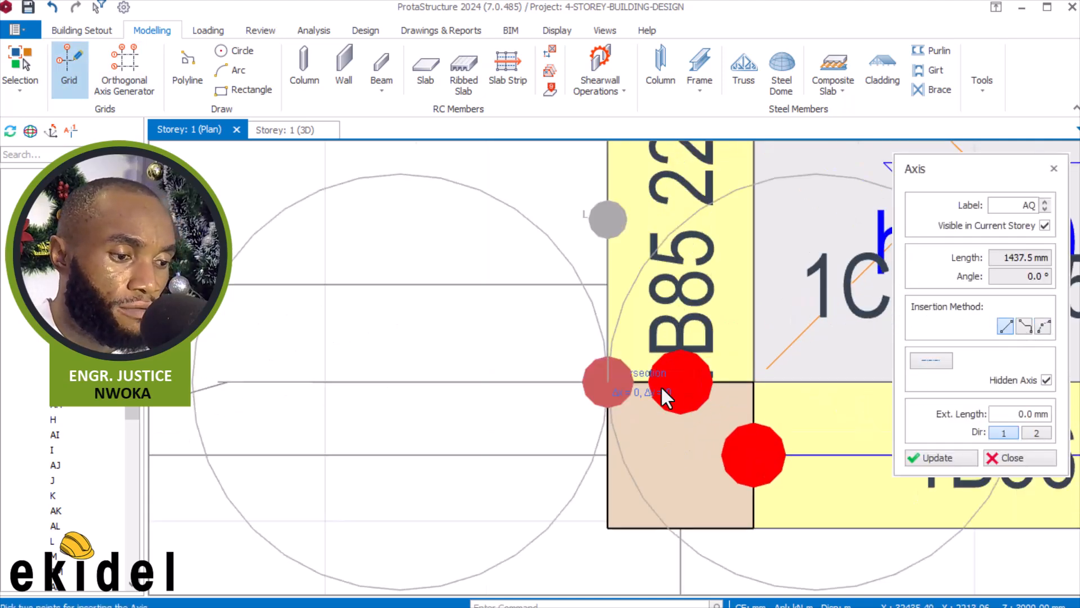
{"action": "scroll", "coordinate": [579, 323], "scroll_direction": "down", "scroll_amount": 3}
{"action": "scroll", "coordinate": [437, 345], "scroll_direction": "up", "scroll_amount": 3}
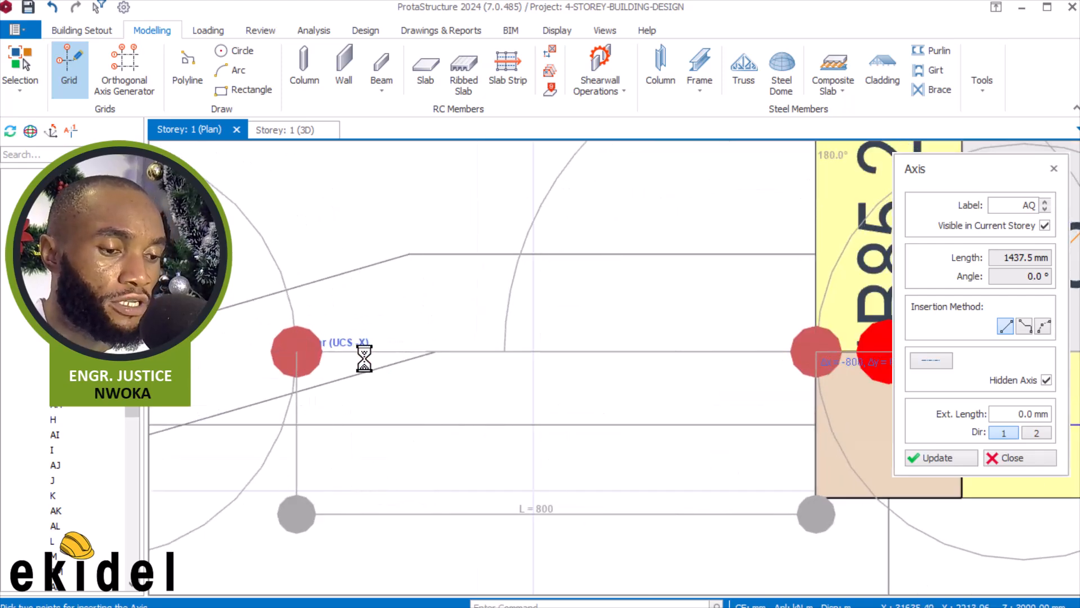
{"action": "left_click", "coordinate": [363, 352]}
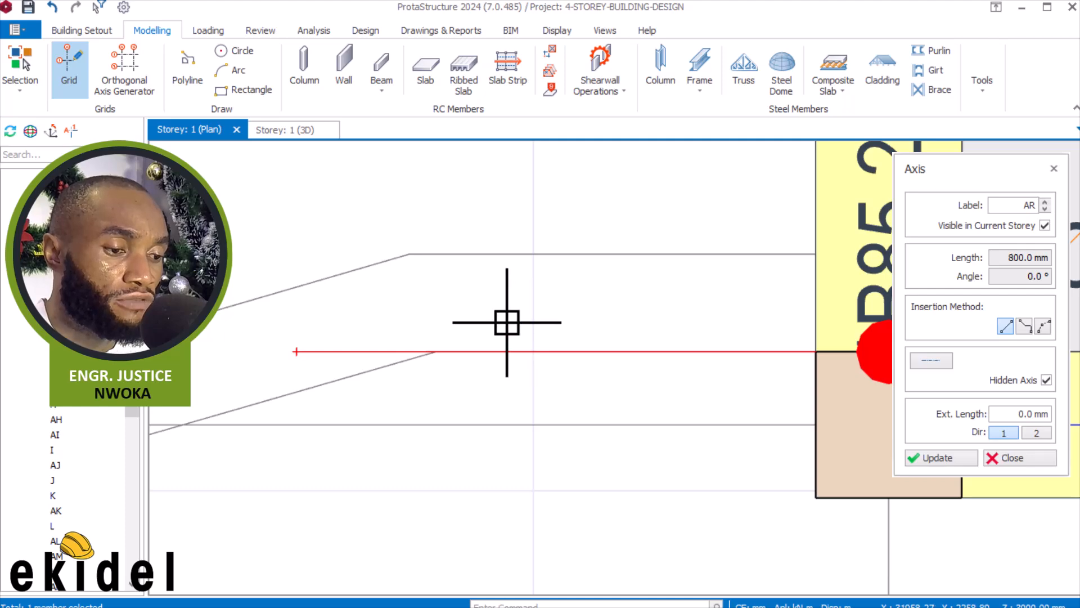
Stretch the straight axis's end at column 1C9 past the column along beam 1B86, making it about 1198 mm long
{"action": "right_click", "coordinate": [508, 321]}
{"action": "left_click", "coordinate": [567, 224]}
{"action": "scroll", "coordinate": [514, 379], "scroll_direction": "up", "scroll_amount": 5}
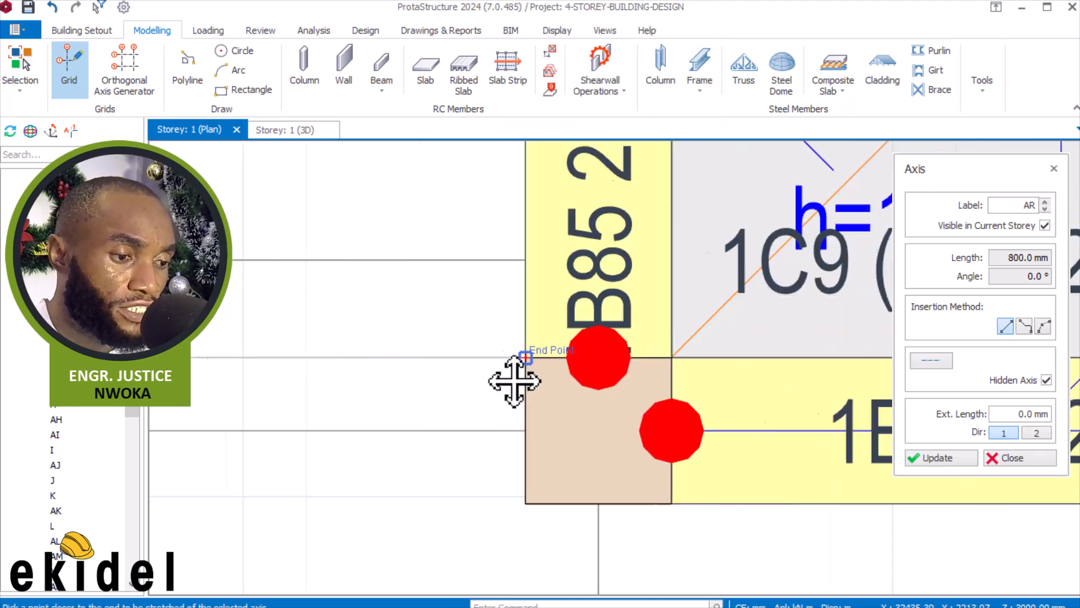
{"action": "scroll", "coordinate": [498, 354], "scroll_direction": "down", "scroll_amount": 2}
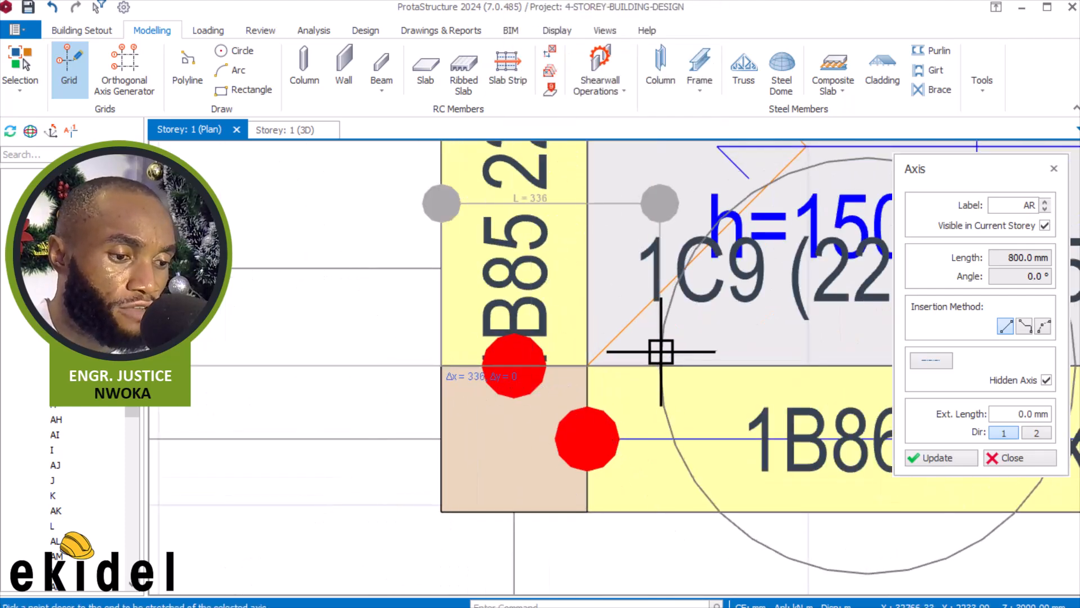
{"action": "left_click", "coordinate": [699, 344]}
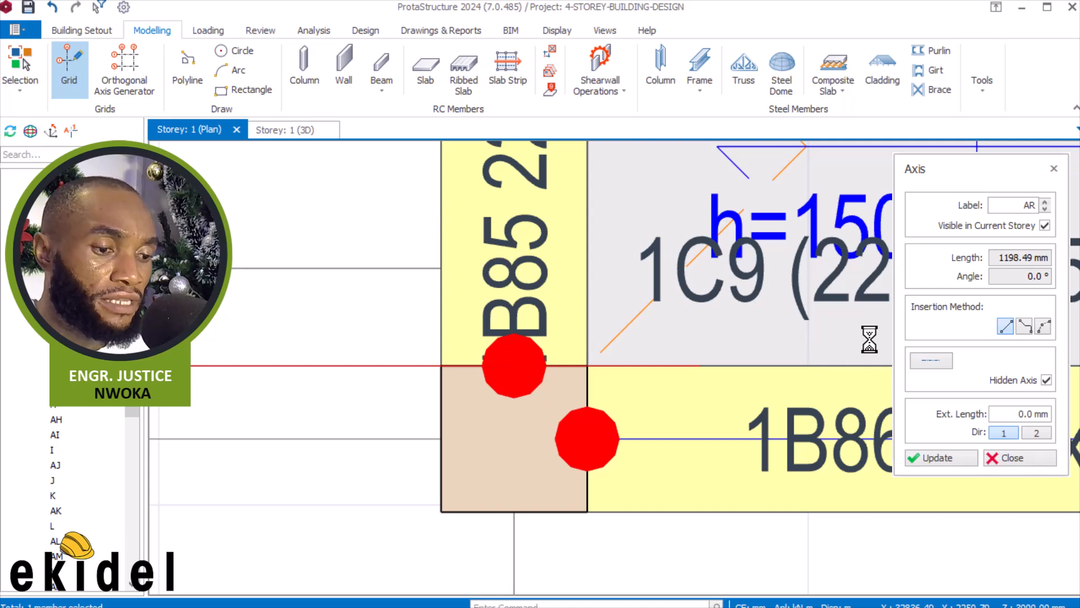
Draw a three-point curved axis along the terrace's outer curve from its end near 1C9 to its start near 1C10, passing through its midpoint
{"action": "left_click", "coordinate": [1044, 328]}
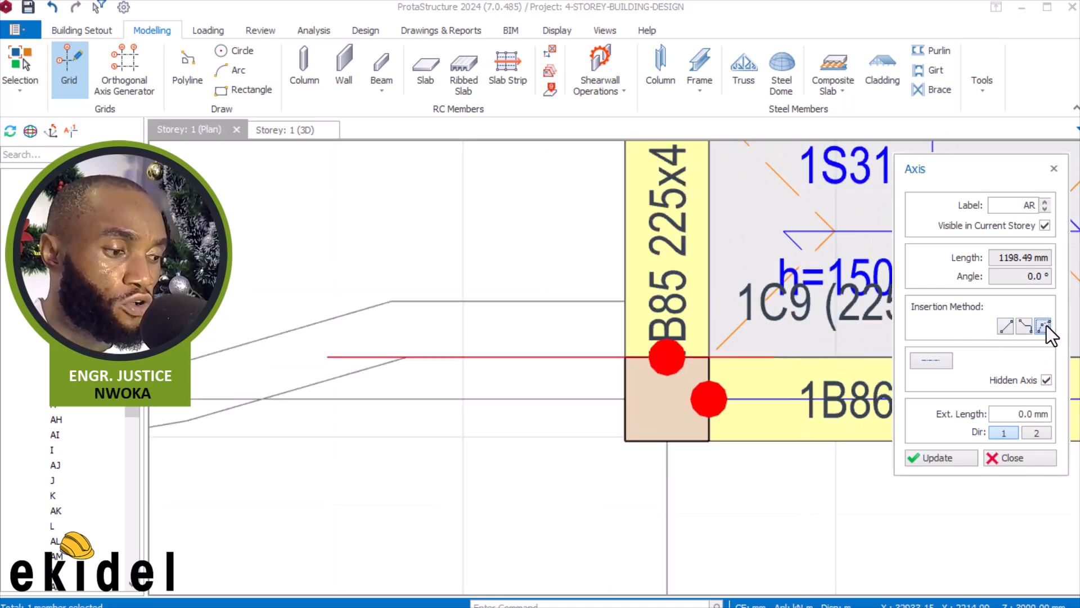
{"action": "scroll", "coordinate": [362, 379], "scroll_direction": "up", "scroll_amount": 3}
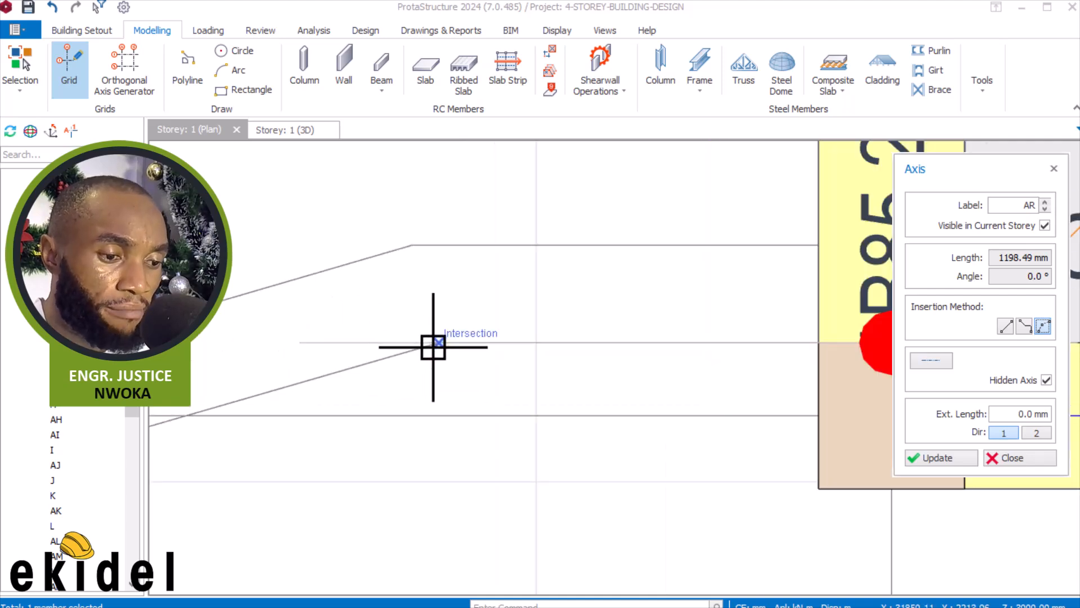
{"action": "left_click", "coordinate": [434, 347]}
{"action": "scroll", "coordinate": [625, 305], "scroll_direction": "down", "scroll_amount": 6}
{"action": "middle_click_drag", "start_coordinate": [158, 325], "coordinate": [355, 328]}
{"action": "scroll", "coordinate": [368, 332], "scroll_direction": "up", "scroll_amount": 5}
{"action": "left_click", "coordinate": [390, 302]}
{"action": "scroll", "coordinate": [310, 228], "scroll_direction": "down", "scroll_amount": 3}
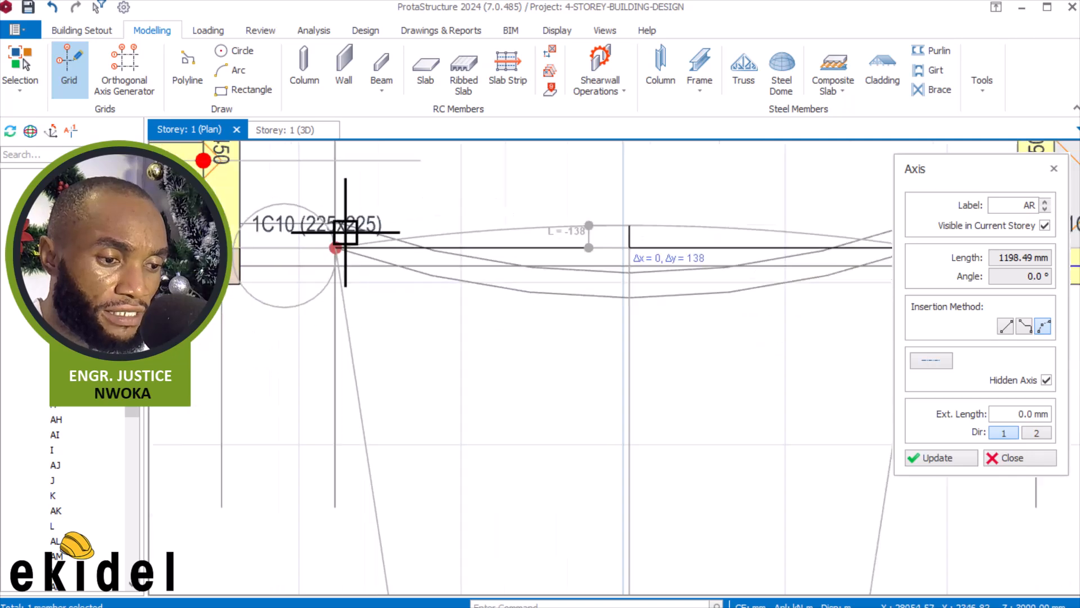
{"action": "scroll", "coordinate": [586, 306], "scroll_direction": "up", "scroll_amount": 3}
{"action": "left_click", "coordinate": [547, 288]}
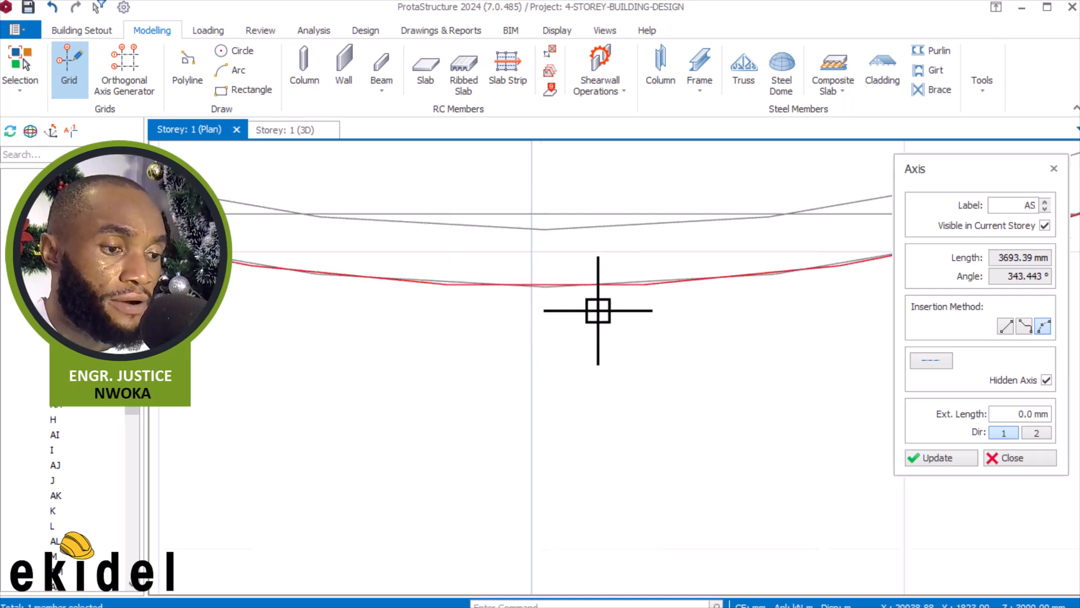
{"action": "scroll", "coordinate": [619, 307], "scroll_direction": "down", "scroll_amount": 3}
{"action": "key", "text": "Escape"}
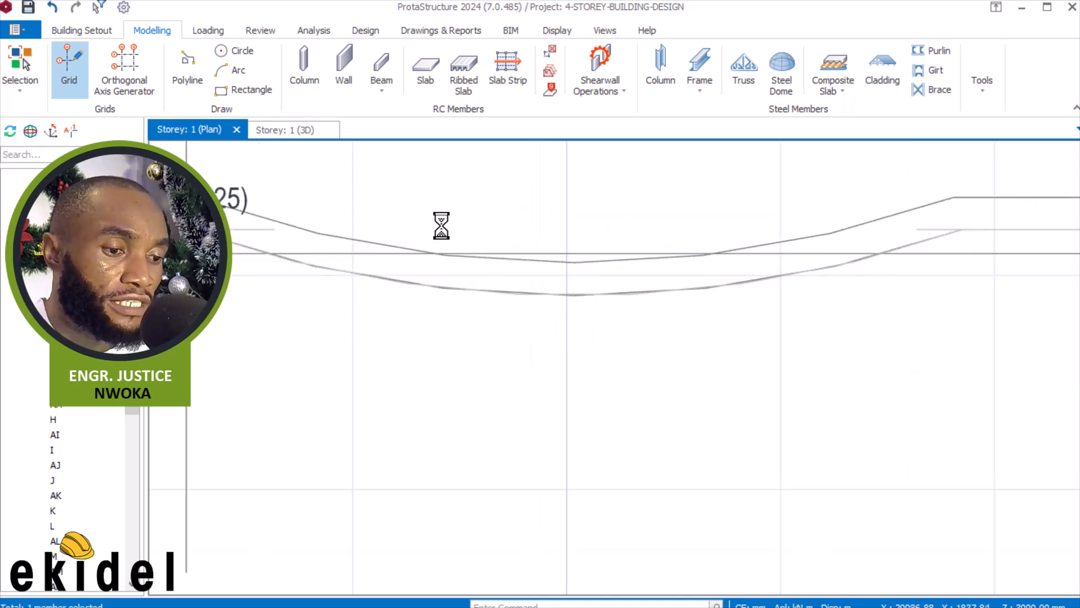
Stretch the curved axis's end near column 1C10 past the straight axis at the start of the outer curve
{"action": "middle_click_drag", "start_coordinate": [432, 219], "coordinate": [610, 271]}
{"action": "left_click", "coordinate": [456, 281]}
{"action": "right_click", "coordinate": [419, 297]}
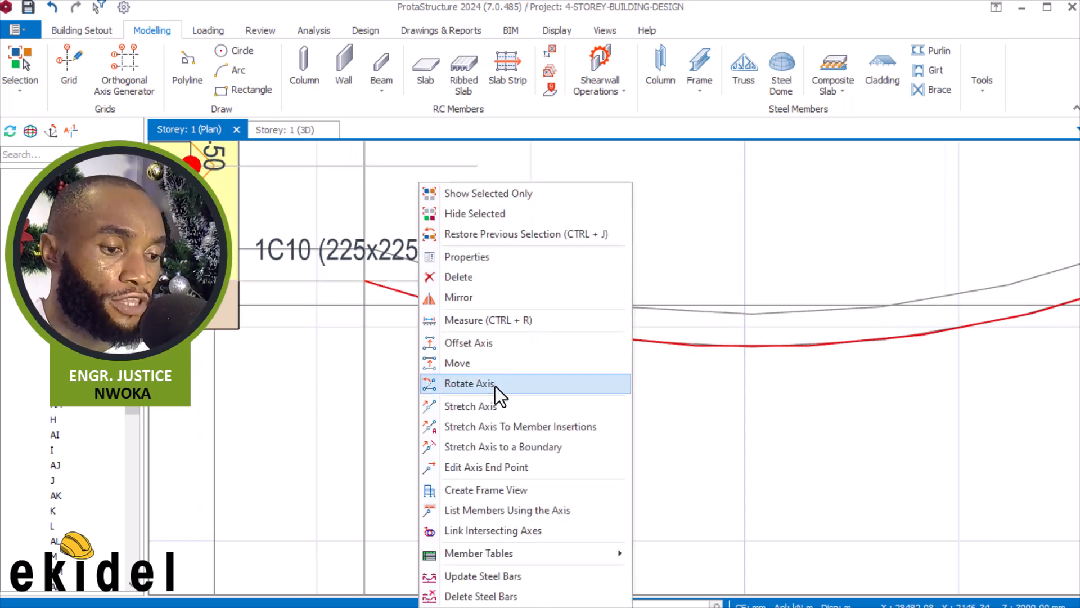
{"action": "left_click", "coordinate": [481, 407]}
{"action": "scroll", "coordinate": [388, 287], "scroll_direction": "up", "scroll_amount": 5}
{"action": "left_click", "coordinate": [385, 278]}
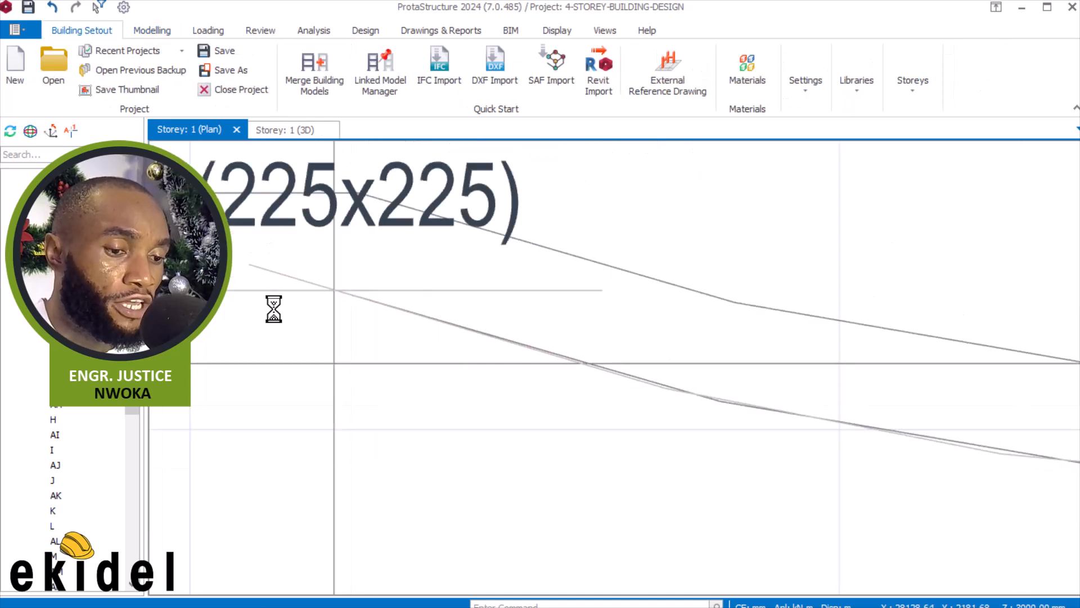
Stretch the curved axis's other end past the straight axis near column 1C9
{"action": "scroll", "coordinate": [276, 310], "scroll_direction": "down", "scroll_amount": 2}
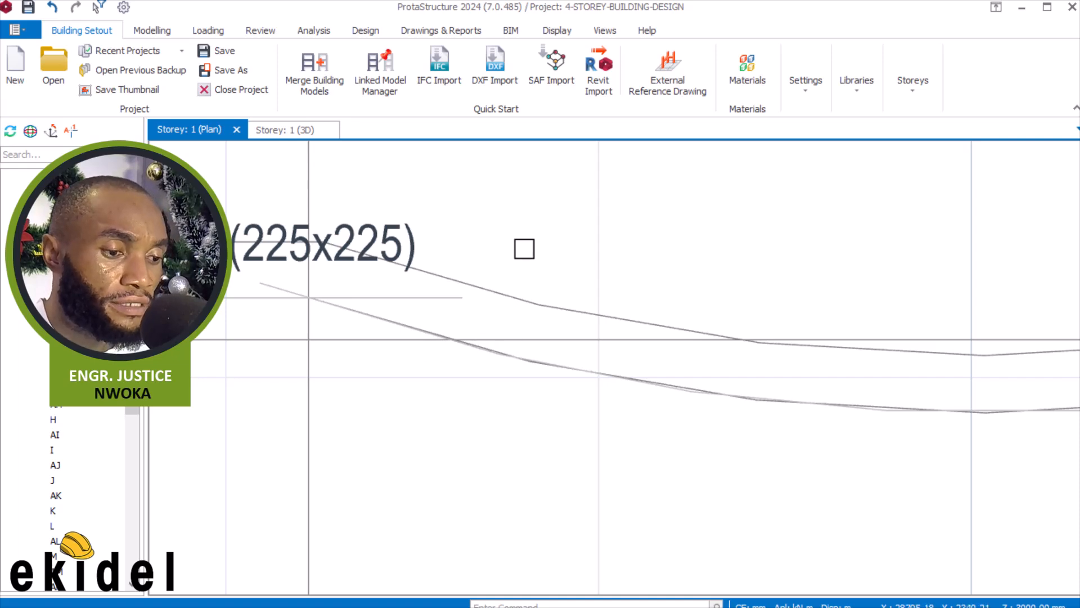
{"action": "right_click", "coordinate": [524, 249]}
{"action": "key", "text": "Escape"}
{"action": "left_click", "coordinate": [556, 362]}
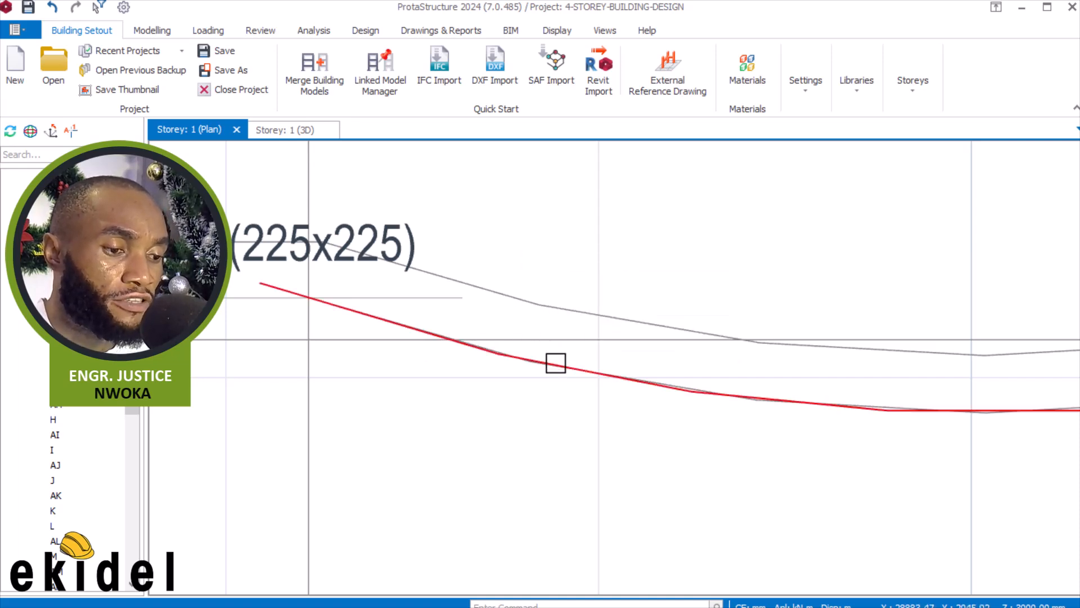
{"action": "right_click", "coordinate": [521, 225]}
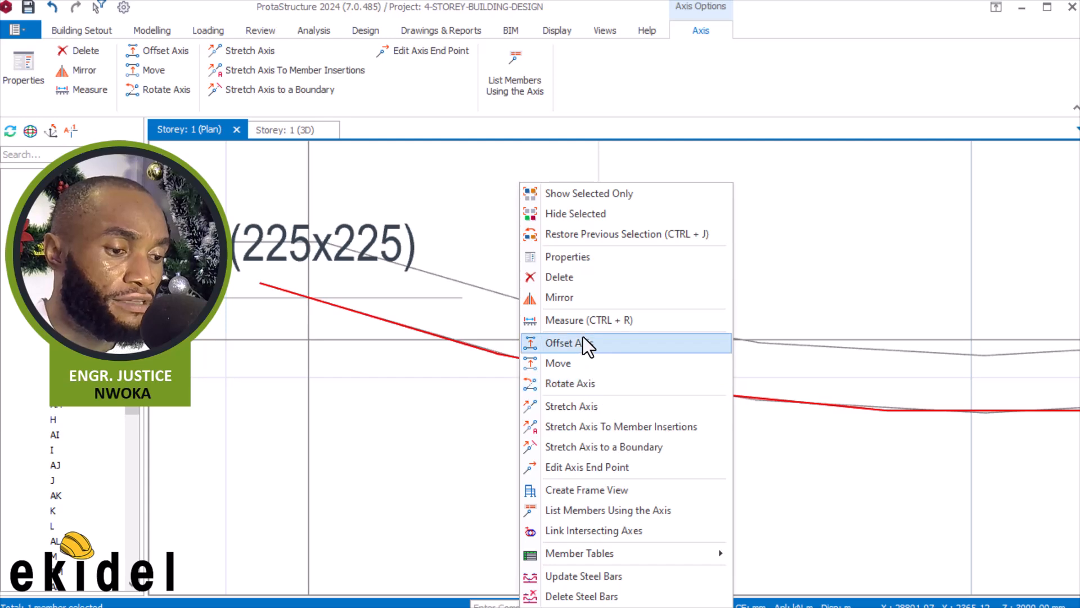
{"action": "left_click", "coordinate": [583, 406]}
{"action": "scroll", "coordinate": [309, 264], "scroll_direction": "down", "scroll_amount": 3}
{"action": "middle_click_drag", "start_coordinate": [1001, 292], "coordinate": [669, 342]}
{"action": "scroll", "coordinate": [579, 326], "scroll_direction": "up", "scroll_amount": 6}
{"action": "left_click", "coordinate": [533, 334]}
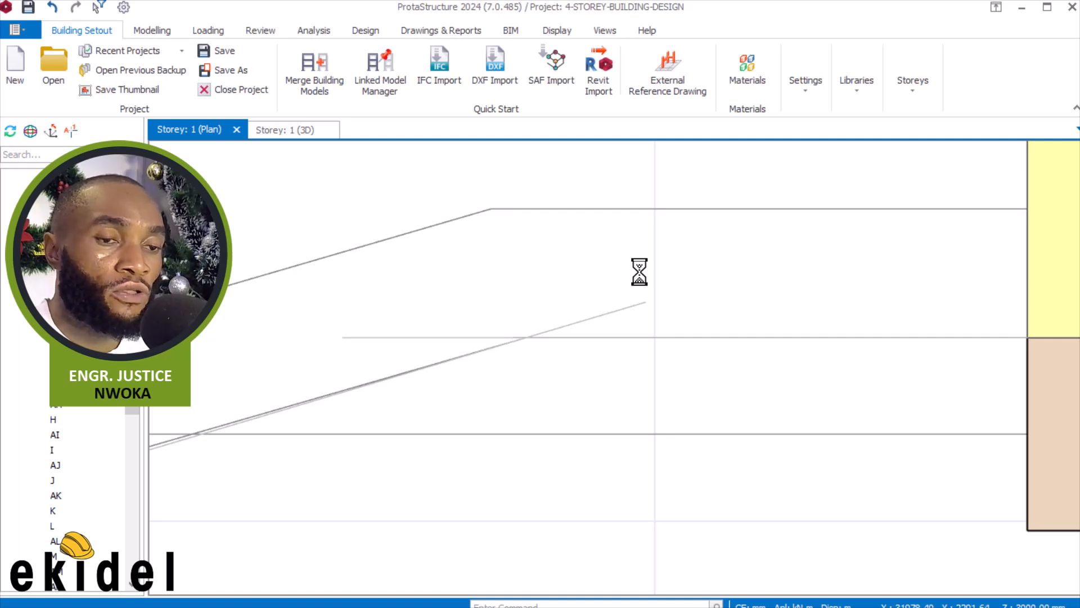
{"action": "scroll", "coordinate": [640, 273], "scroll_direction": "down", "scroll_amount": 3}
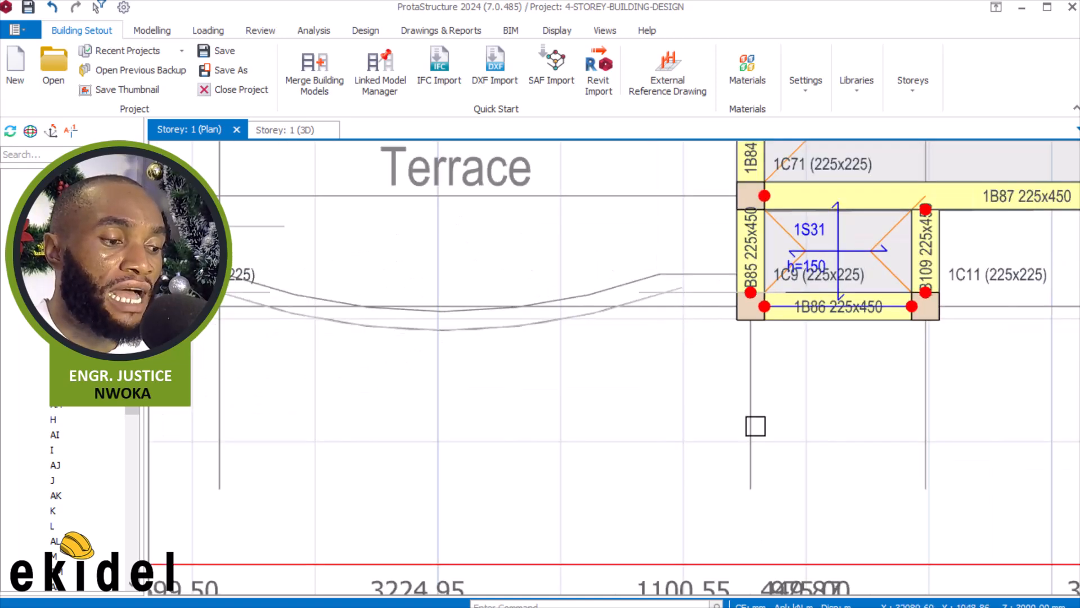
{"action": "left_click", "coordinate": [365, 30]}
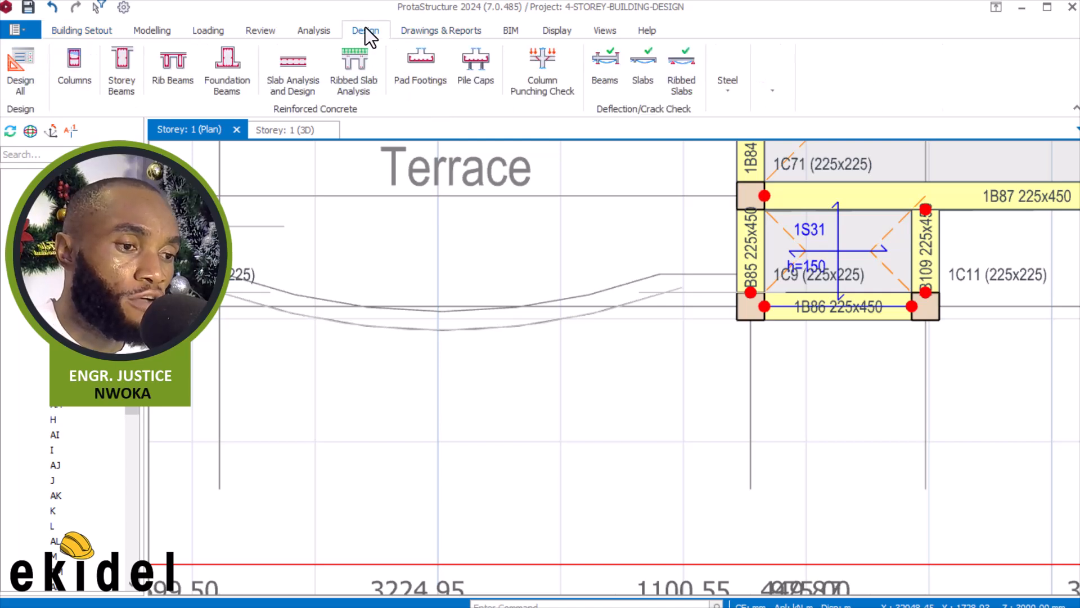
Turn on the display of the axes layer in the storey 1 plan
{"action": "left_click", "coordinate": [554, 32]}
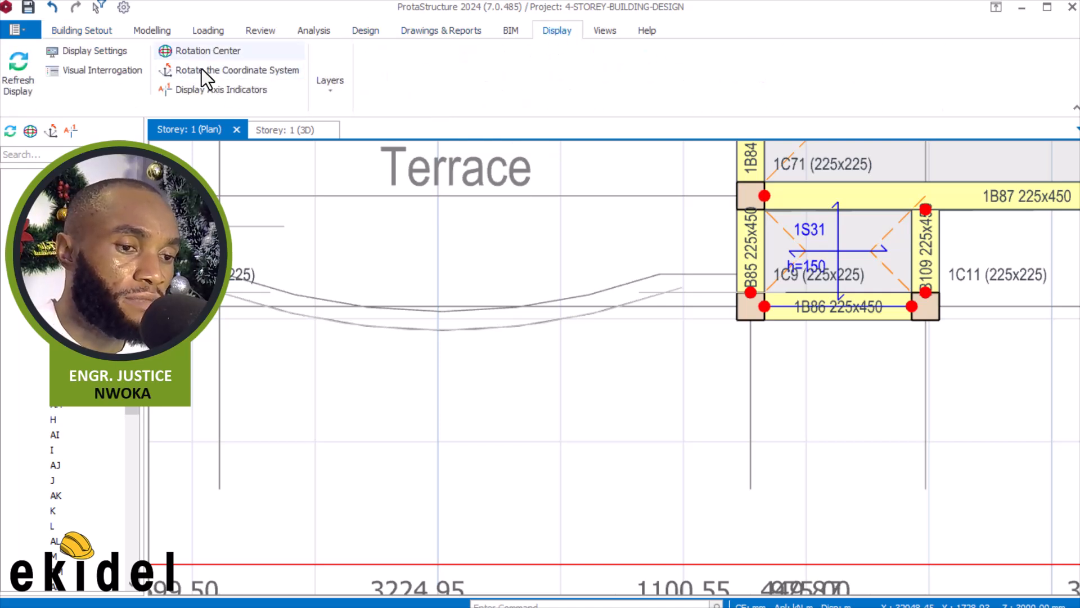
{"action": "left_click", "coordinate": [312, 91]}
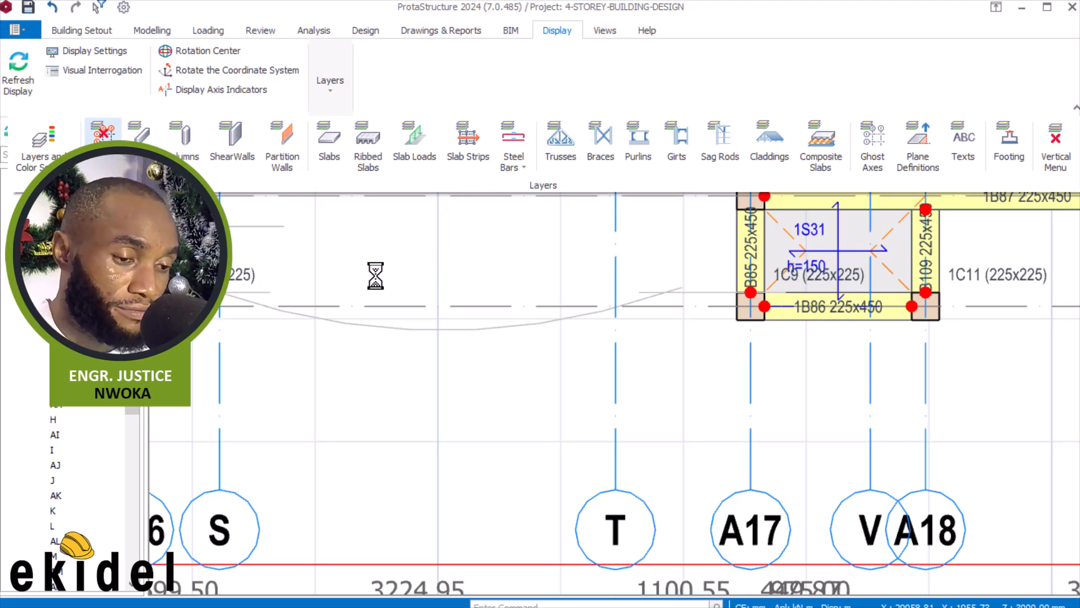
{"action": "scroll", "coordinate": [357, 275], "scroll_direction": "down", "scroll_amount": 1}
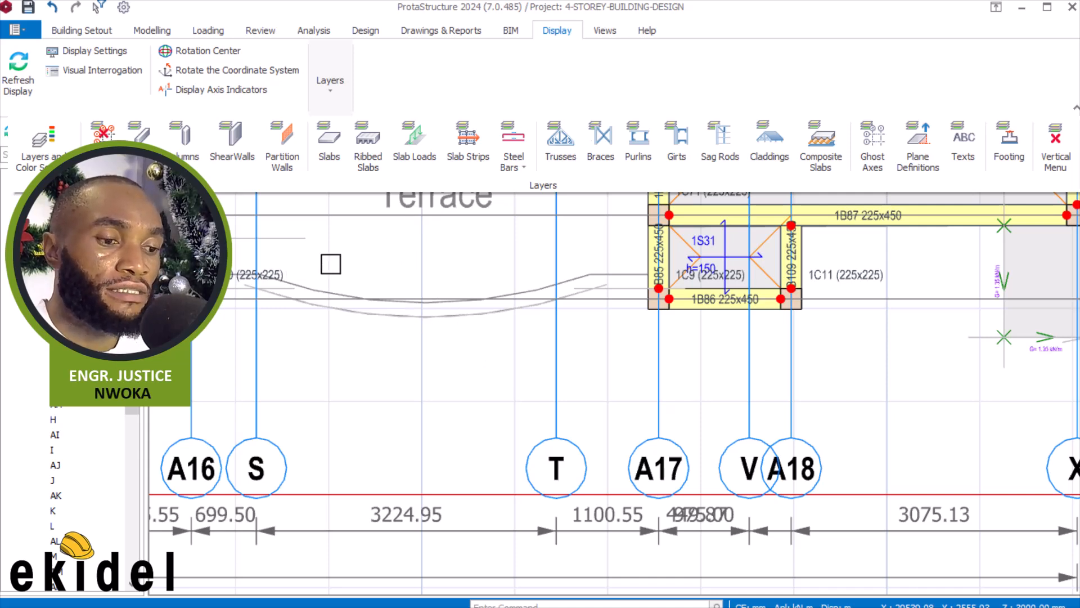
{"action": "left_click", "coordinate": [356, 283]}
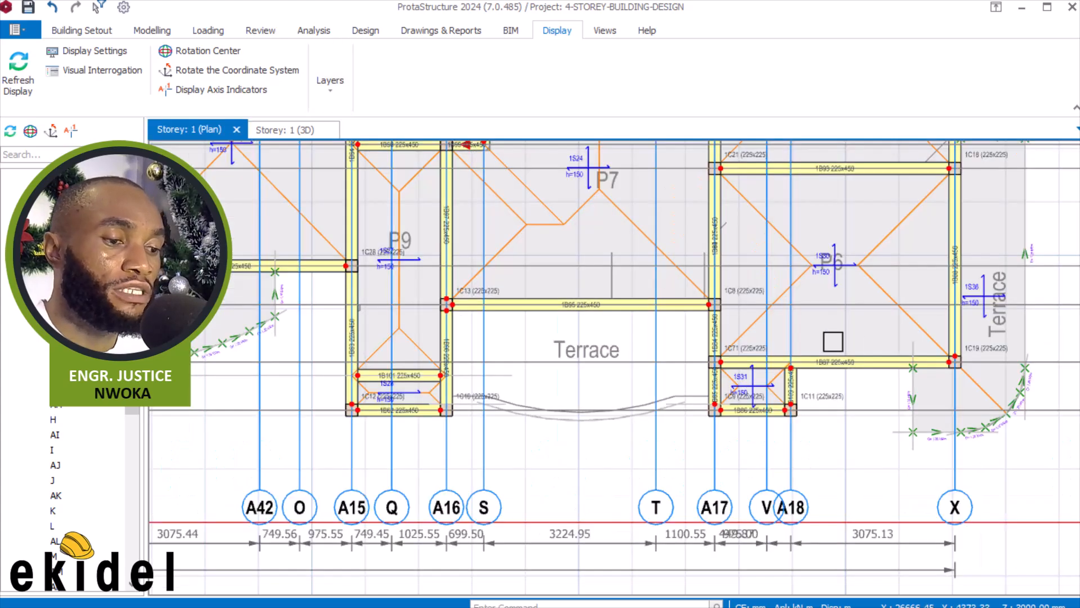
Open the properties of curved terrace slab 1S39 and clear its insertion axes to reuse its settings for a new slab
{"action": "middle_click_drag", "start_coordinate": [392, 341], "coordinate": [787, 308]}
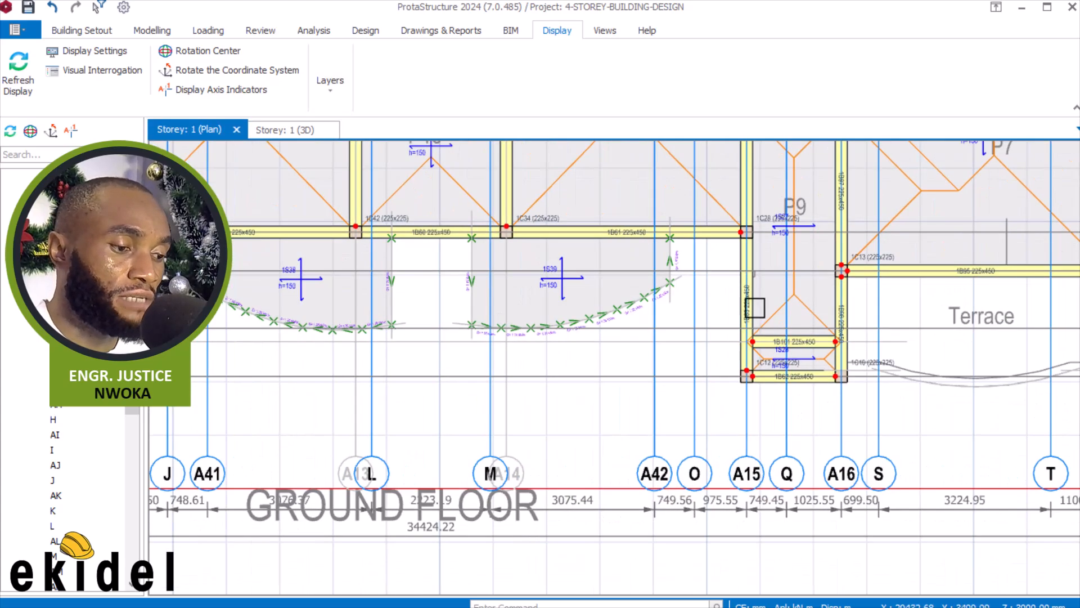
{"action": "left_click", "coordinate": [539, 267]}
{"action": "right_click", "coordinate": [451, 204]}
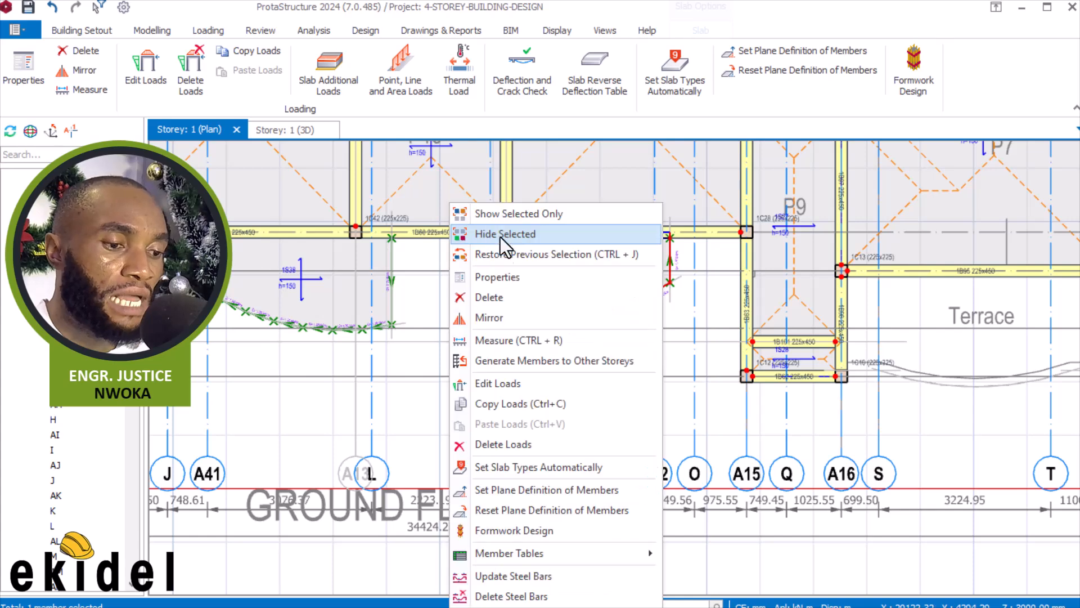
{"action": "left_click", "coordinate": [502, 276]}
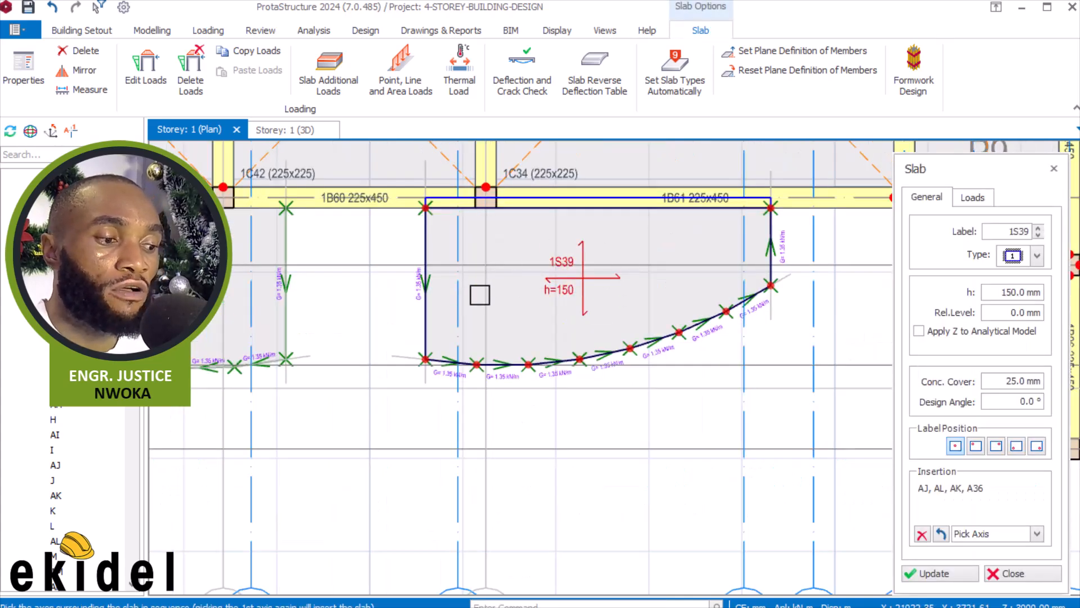
{"action": "scroll", "coordinate": [480, 295], "scroll_direction": "down", "scroll_amount": 5}
{"action": "middle_click_drag", "start_coordinate": [611, 308], "coordinate": [490, 309]}
{"action": "scroll", "coordinate": [563, 308], "scroll_direction": "up", "scroll_amount": 3}
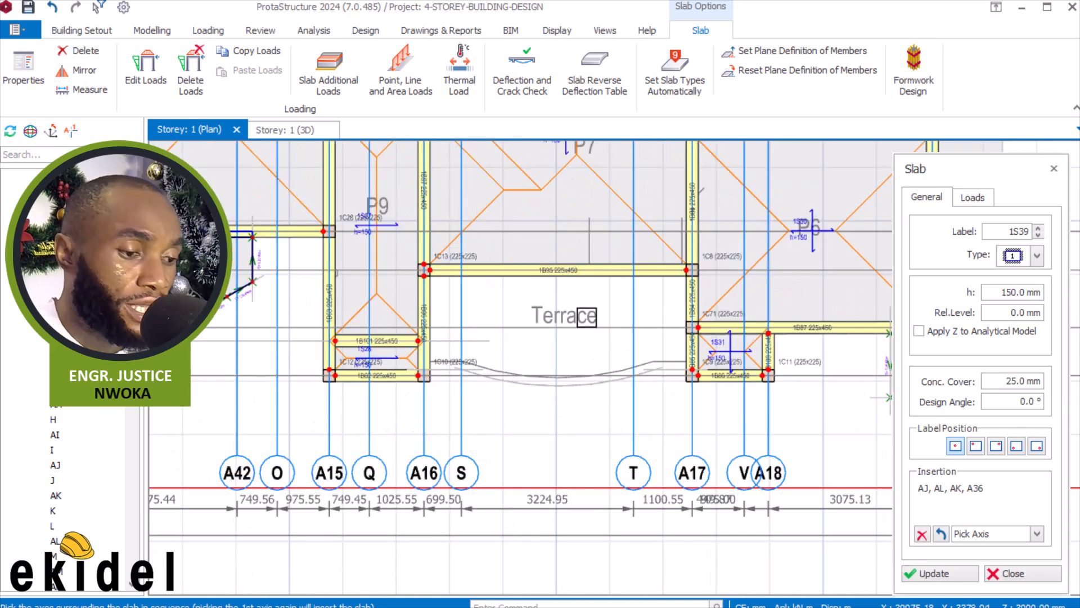
{"action": "left_click", "coordinate": [922, 535]}
{"action": "scroll", "coordinate": [337, 334], "scroll_direction": "up", "scroll_amount": 3}
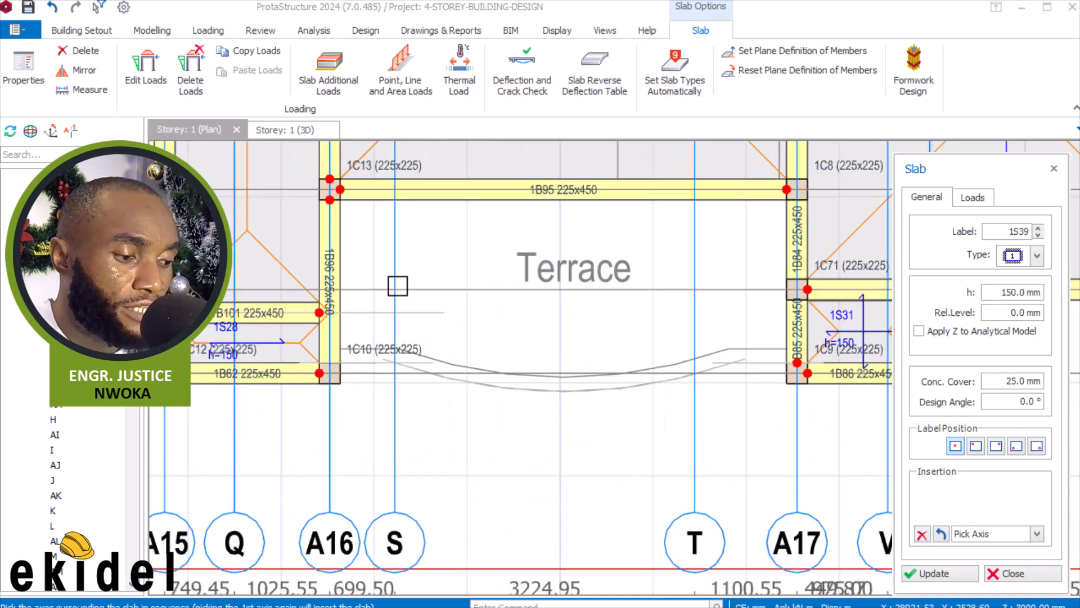
Pick axis A37 along beam 1B95 and axis A17 through column 1C9 as the terrace slab's first two boundaries
{"action": "scroll", "coordinate": [337, 335], "scroll_direction": "up", "scroll_amount": 2}
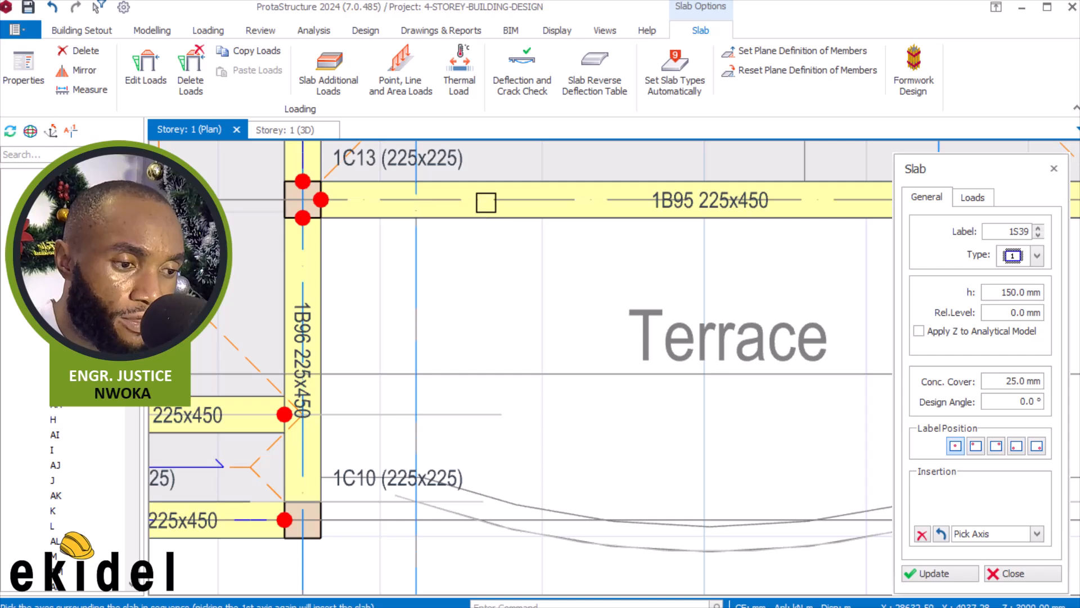
{"action": "left_click", "coordinate": [513, 200]}
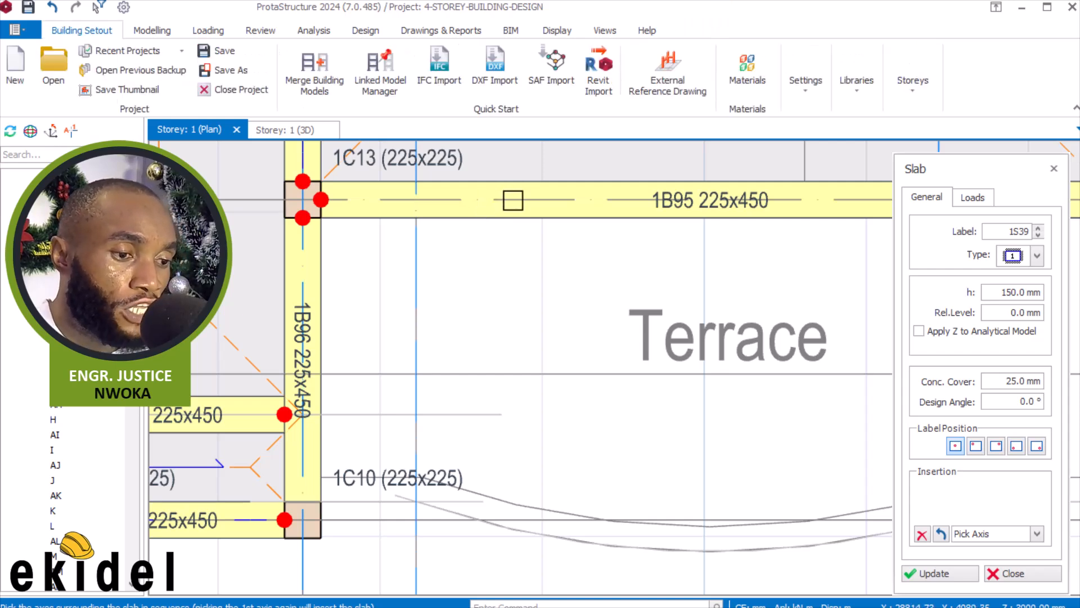
{"action": "left_click", "coordinate": [513, 201]}
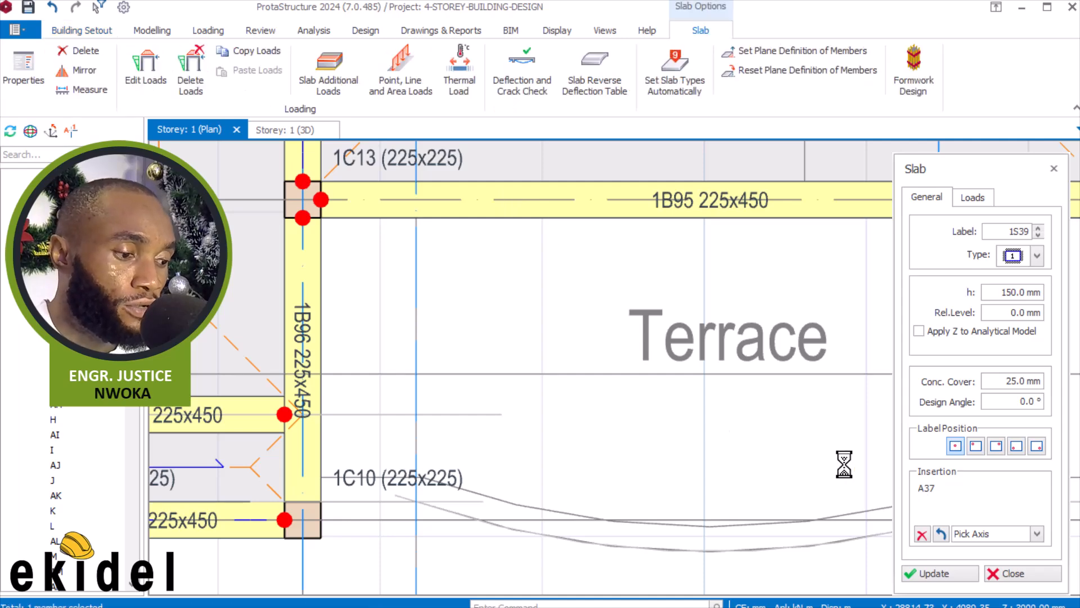
{"action": "scroll", "coordinate": [453, 287], "scroll_direction": "down", "scroll_amount": 1}
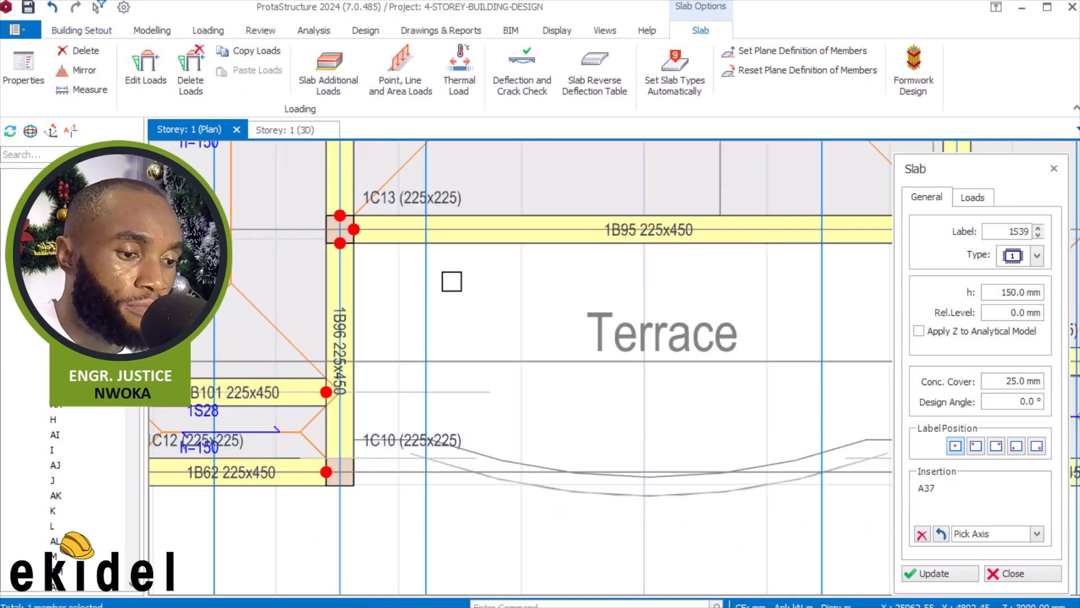
{"action": "middle_click_drag", "start_coordinate": [757, 285], "coordinate": [374, 273]}
{"action": "scroll", "coordinate": [571, 236], "scroll_direction": "up", "scroll_amount": 1}
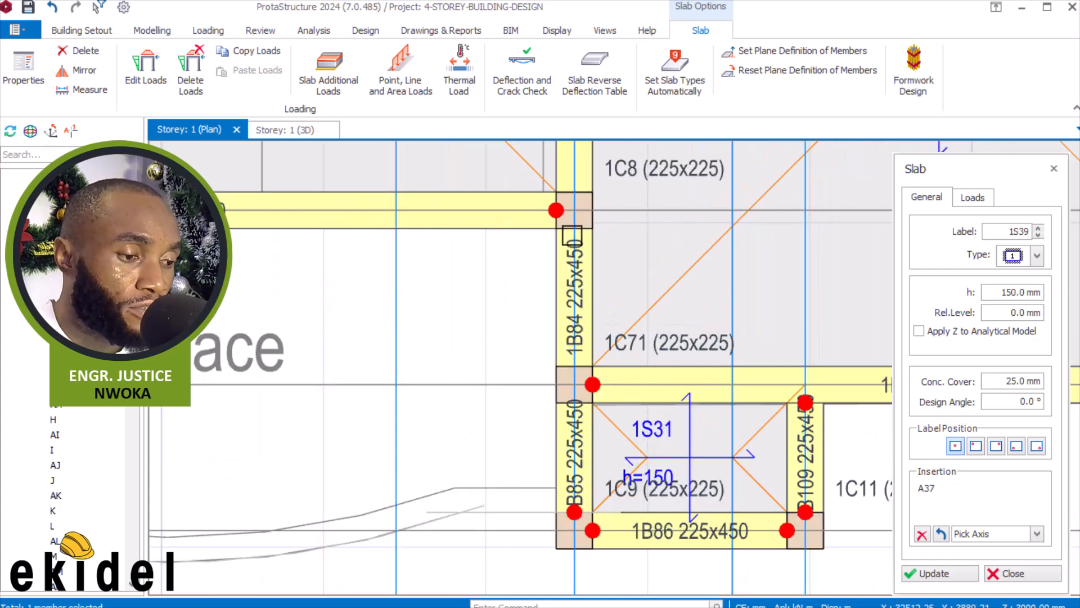
{"action": "scroll", "coordinate": [575, 238], "scroll_direction": "up", "scroll_amount": 1}
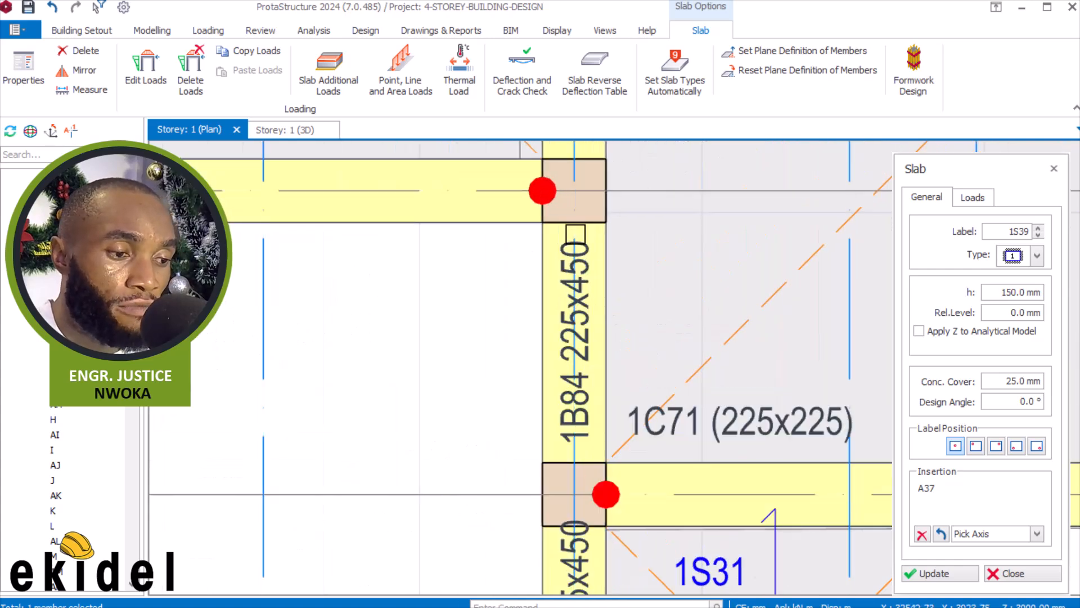
{"action": "left_click", "coordinate": [576, 234]}
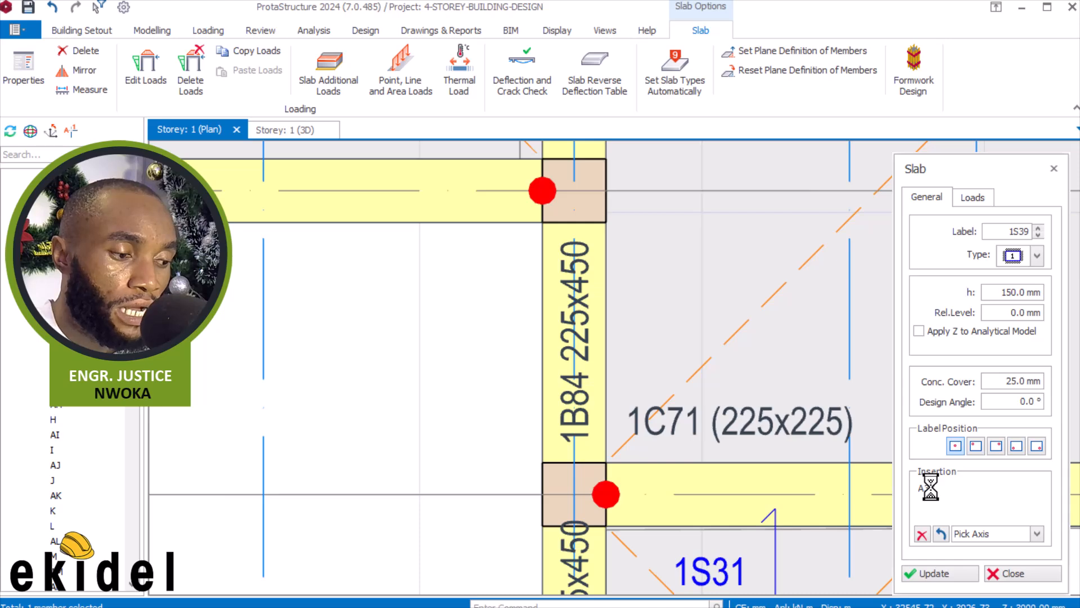
{"action": "scroll", "coordinate": [434, 205], "scroll_direction": "down", "scroll_amount": 3}
{"action": "middle_click_drag", "start_coordinate": [531, 349], "coordinate": [576, 163]}
{"action": "left_click", "coordinate": [563, 376]}
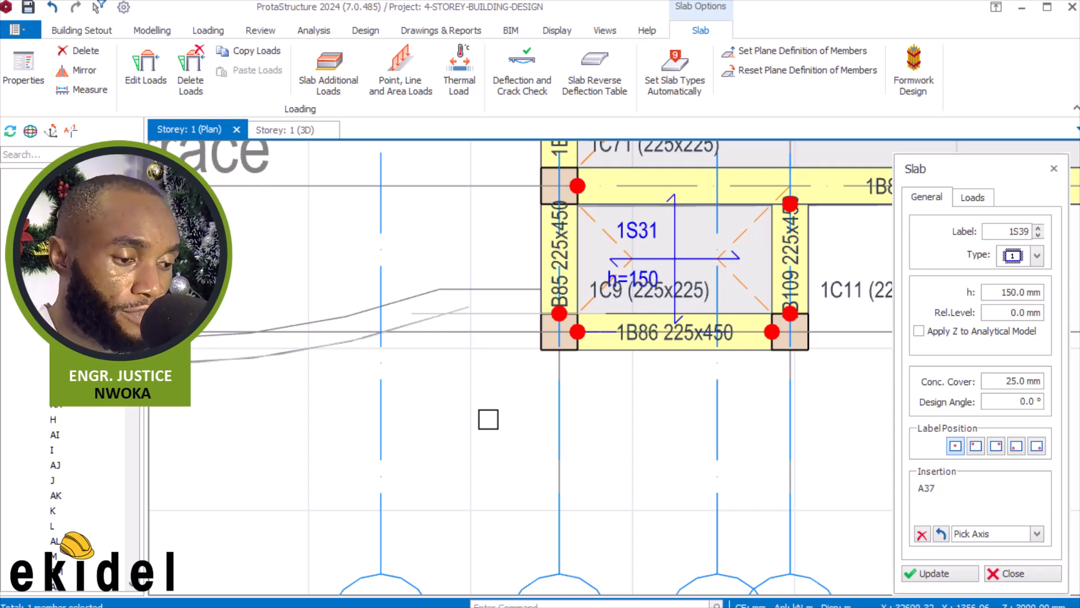
{"action": "left_click", "coordinate": [561, 408]}
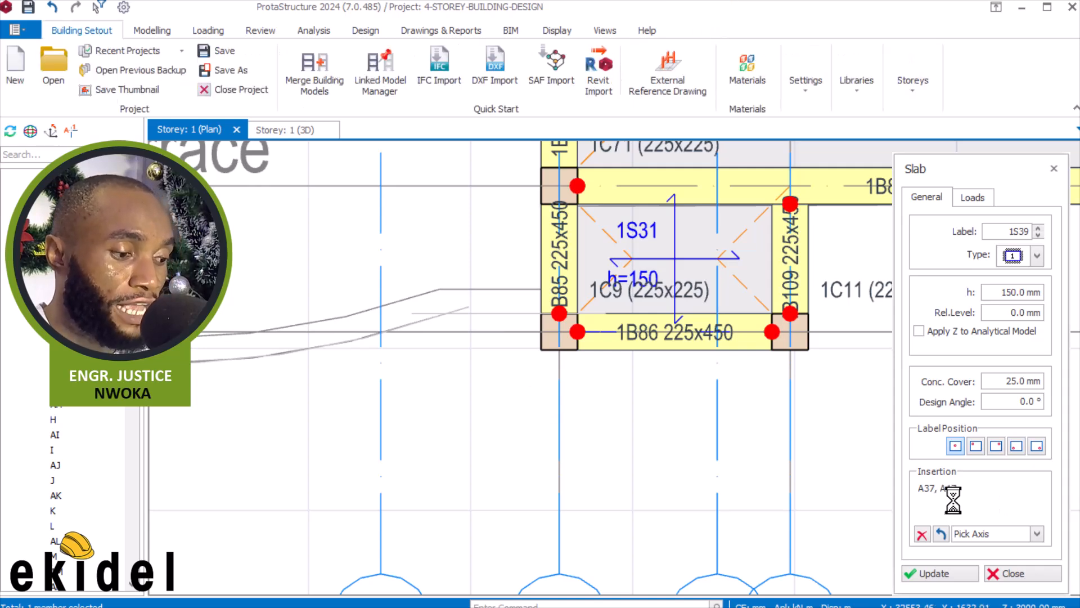
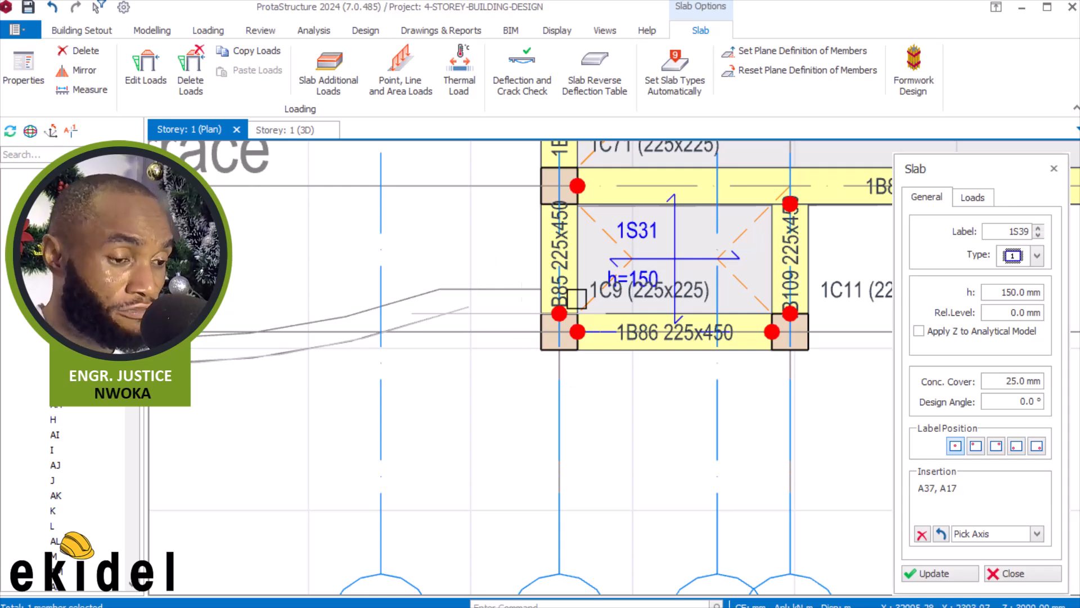
Add the straight axis AR beside column 1C9 and the curved axis AS to the terrace slab's boundary
{"action": "scroll", "coordinate": [487, 310], "scroll_direction": "up", "scroll_amount": 3}
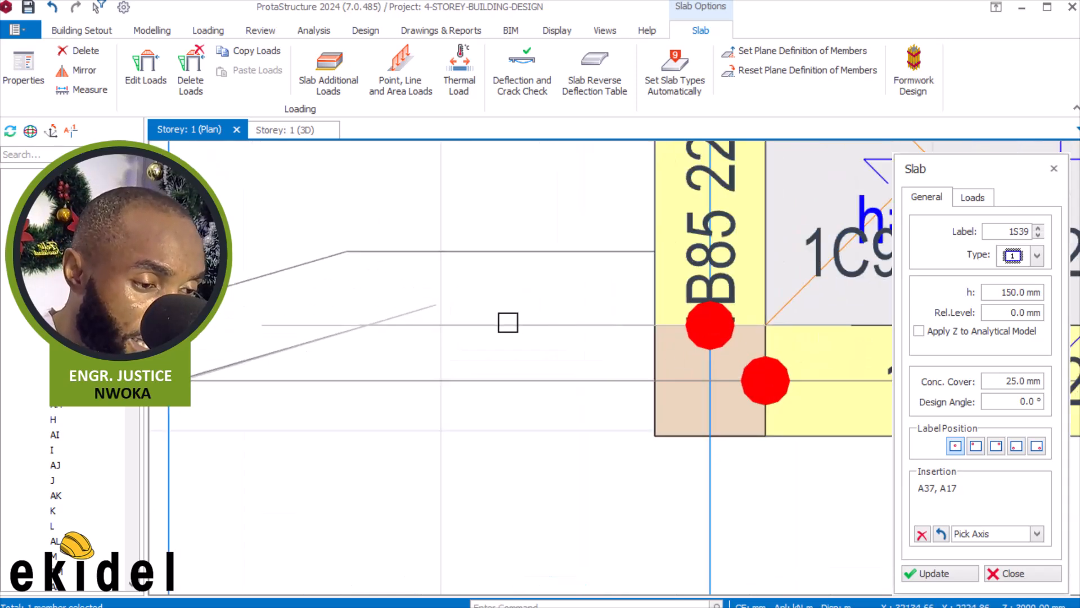
{"action": "left_click", "coordinate": [508, 324]}
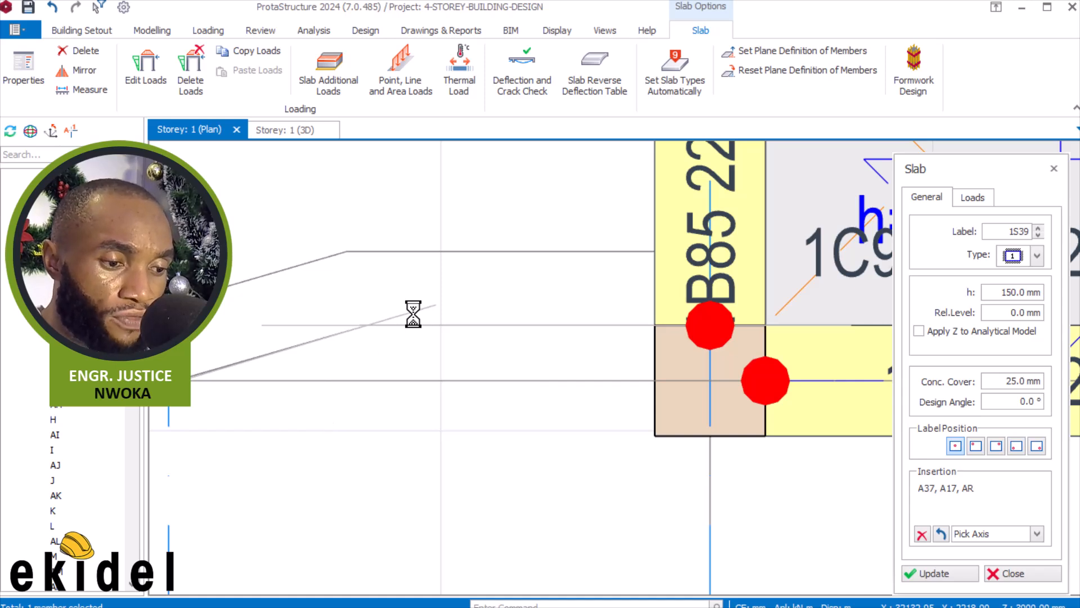
{"action": "left_click", "coordinate": [416, 314]}
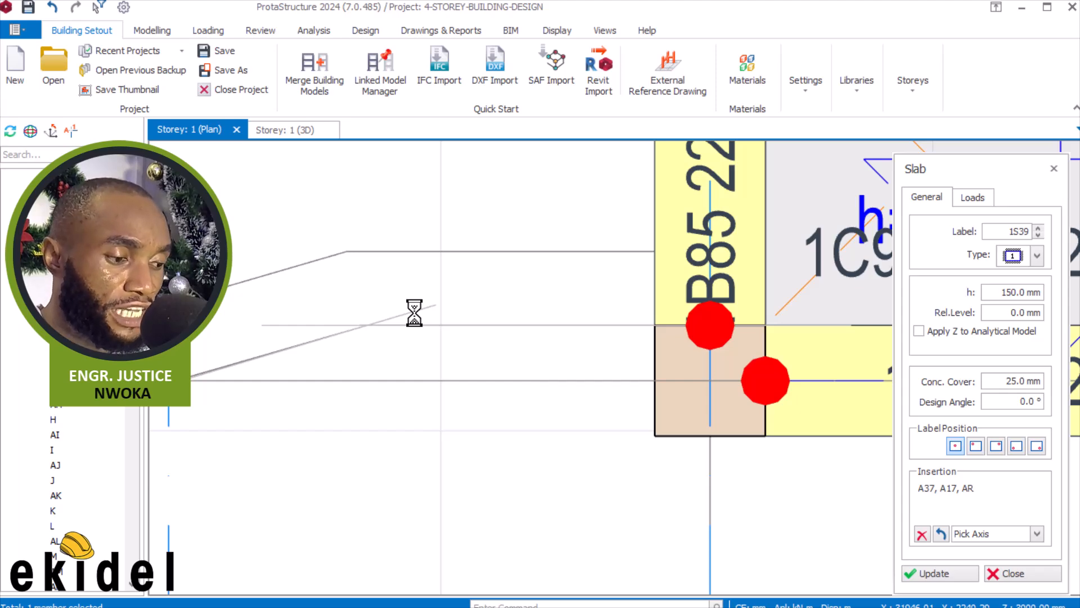
Add the straight axis AQ beside column 1C10 and the vertical axis A16 to the terrace slab's boundary
{"action": "scroll", "coordinate": [725, 350], "scroll_direction": "down", "scroll_amount": 5}
{"action": "scroll", "coordinate": [613, 344], "scroll_direction": "down", "scroll_amount": 2}
{"action": "scroll", "coordinate": [465, 352], "scroll_direction": "down", "scroll_amount": 3}
{"action": "scroll", "coordinate": [225, 357], "scroll_direction": "up", "scroll_amount": 3}
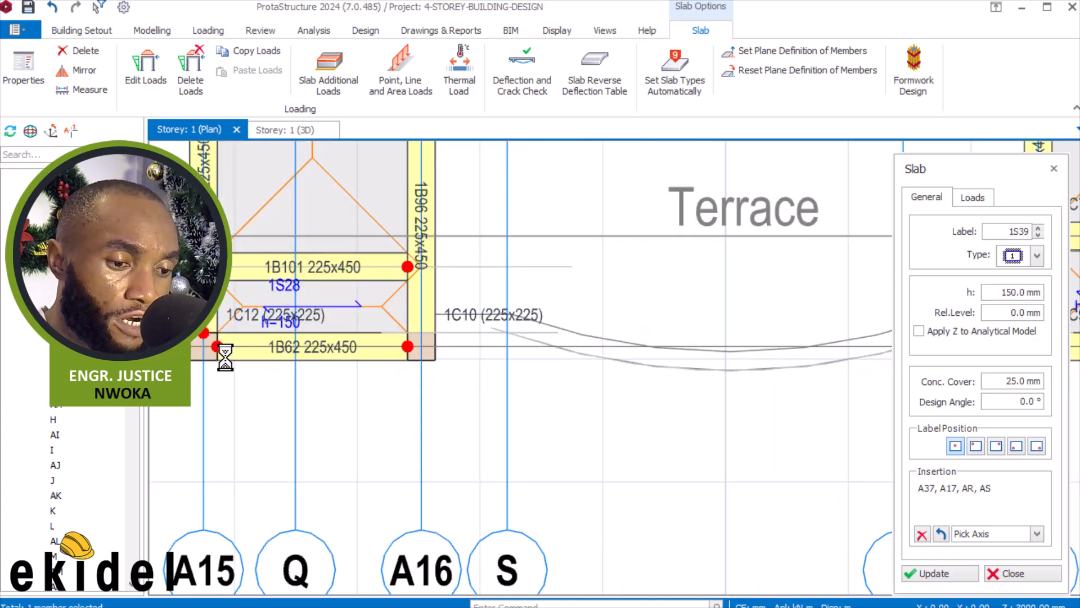
{"action": "scroll", "coordinate": [502, 325], "scroll_direction": "up", "scroll_amount": 4}
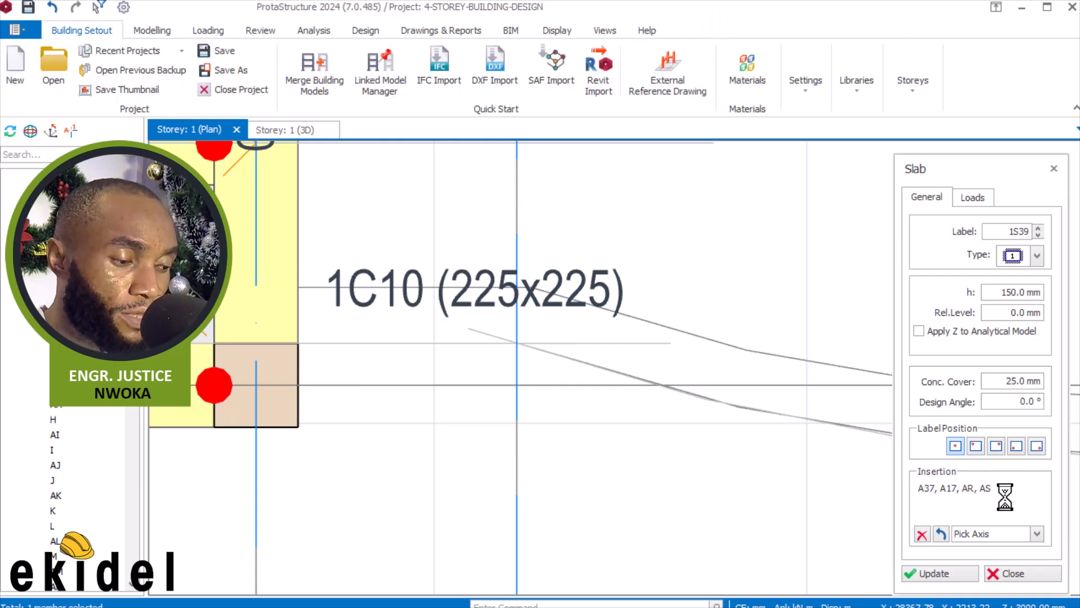
{"action": "left_click", "coordinate": [262, 454]}
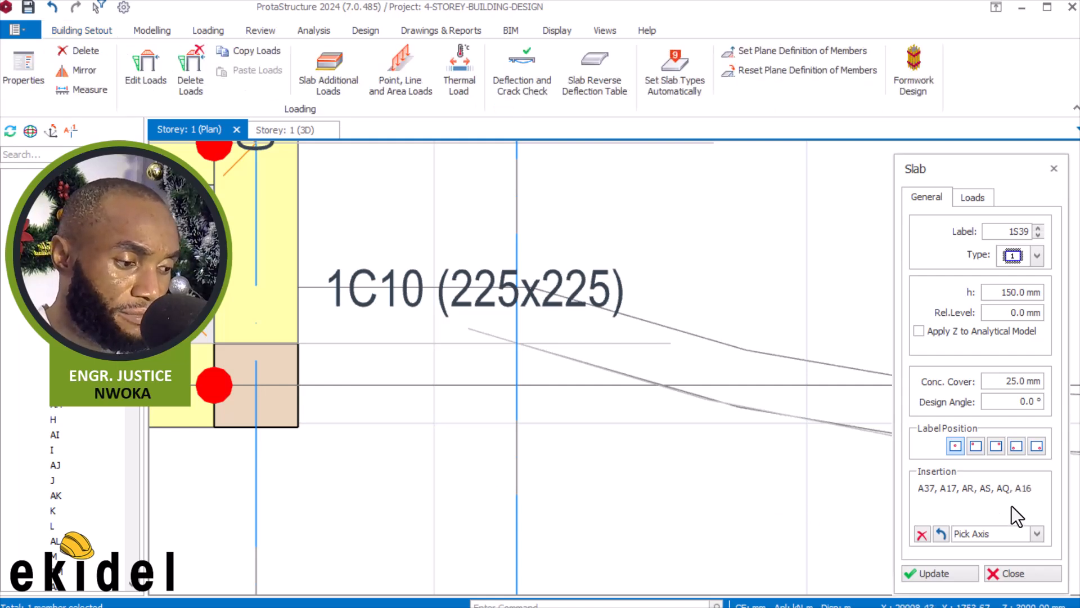
Close the boundary at axis A37 along beam 1B95 to insert the 150 mm thick curved terrace slab
{"action": "scroll", "coordinate": [348, 417], "scroll_direction": "down", "scroll_amount": 1}
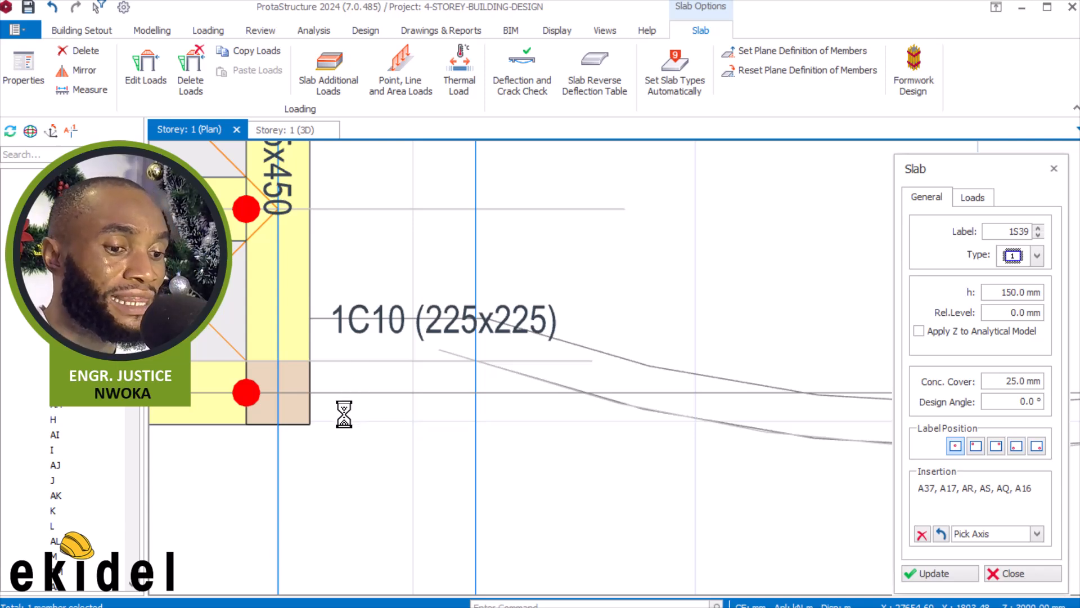
{"action": "scroll", "coordinate": [348, 418], "scroll_direction": "down", "scroll_amount": 1}
{"action": "middle_click_drag", "start_coordinate": [386, 258], "coordinate": [378, 438]}
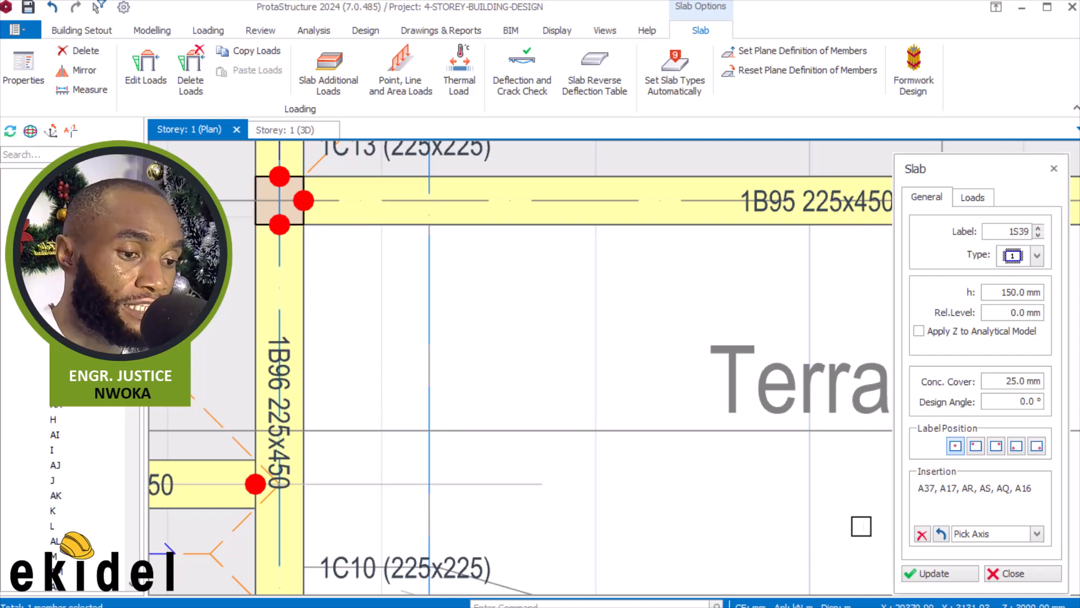
{"action": "left_click", "coordinate": [410, 200]}
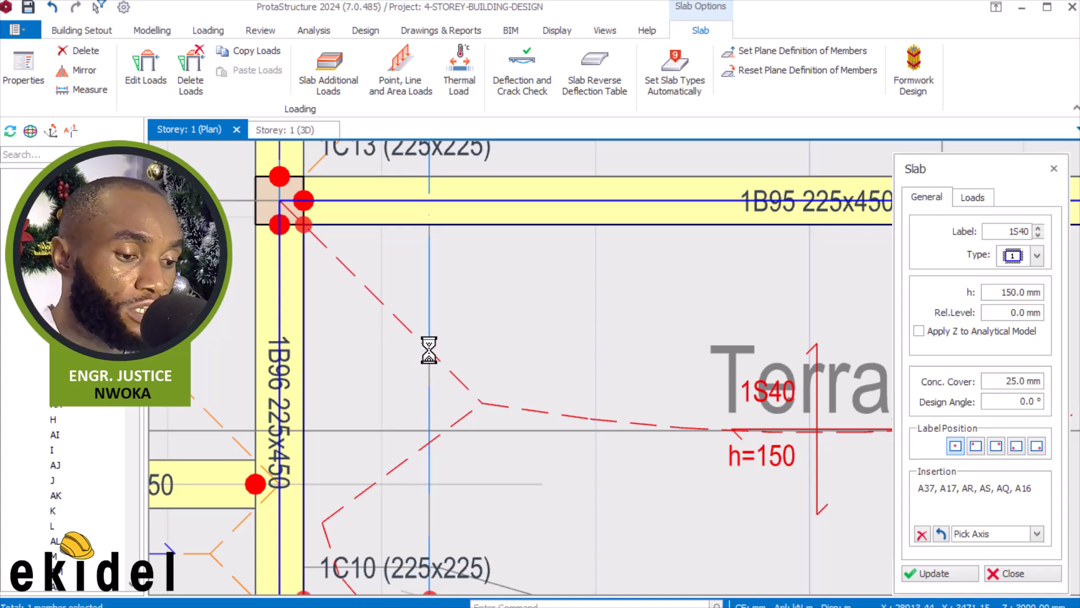
Insert a 150 mm slab on the other curved terrace, bounded by axes AM, AO, AN, A12, A37 and A11, and close the slab properties
{"action": "scroll", "coordinate": [428, 349], "scroll_direction": "down", "scroll_amount": 2}
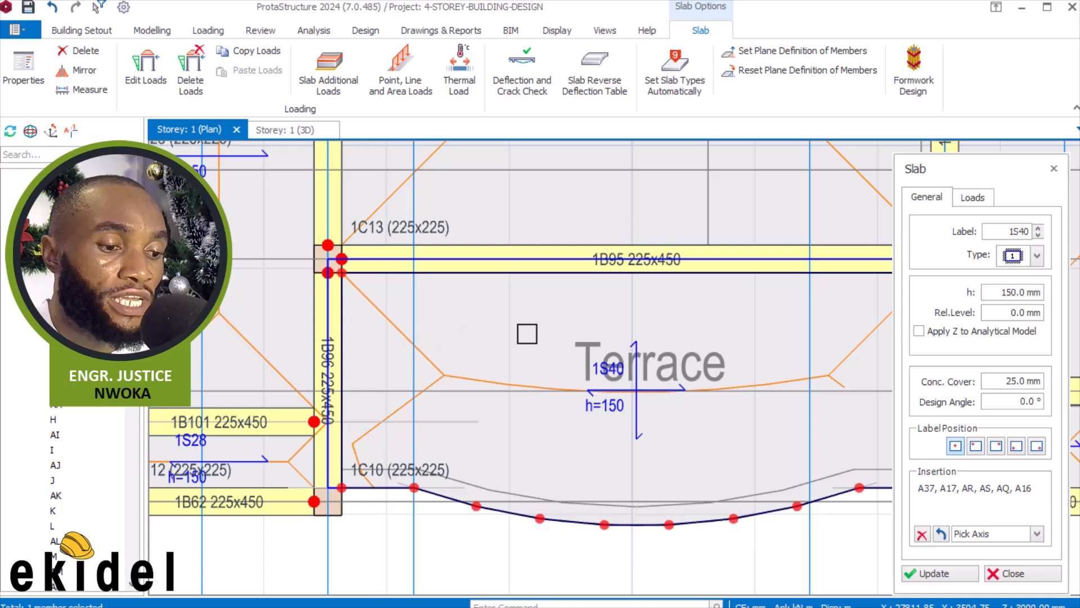
{"action": "scroll", "coordinate": [656, 342], "scroll_direction": "down", "scroll_amount": 2}
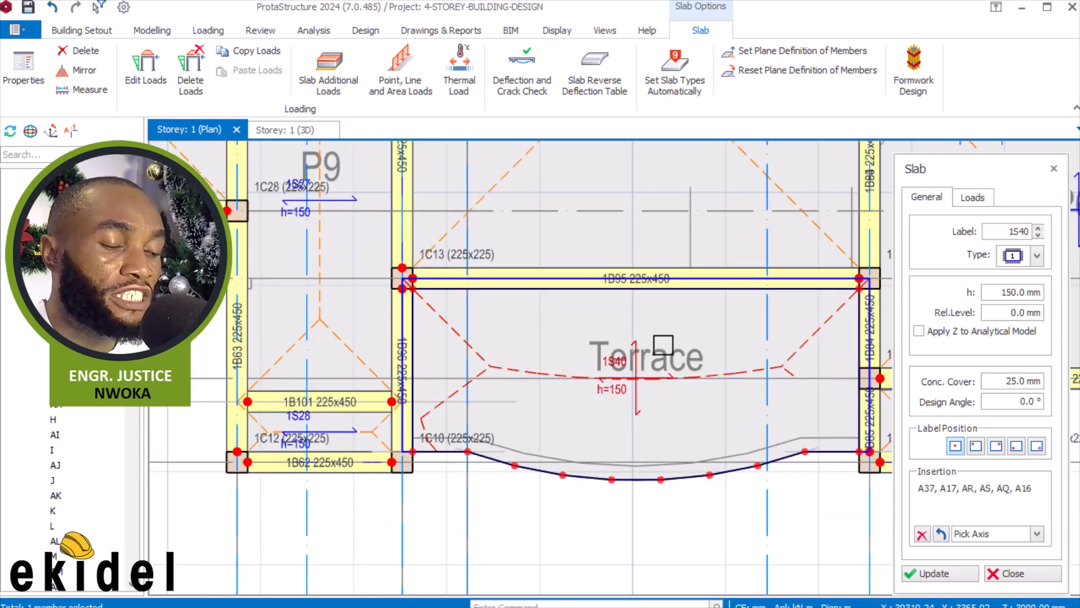
{"action": "scroll", "coordinate": [705, 350], "scroll_direction": "down", "scroll_amount": 3}
{"action": "middle_click_drag", "start_coordinate": [362, 374], "coordinate": [838, 378]}
{"action": "scroll", "coordinate": [287, 375], "scroll_direction": "up", "scroll_amount": 2}
{"action": "middle_click_drag", "start_coordinate": [282, 374], "coordinate": [361, 340]}
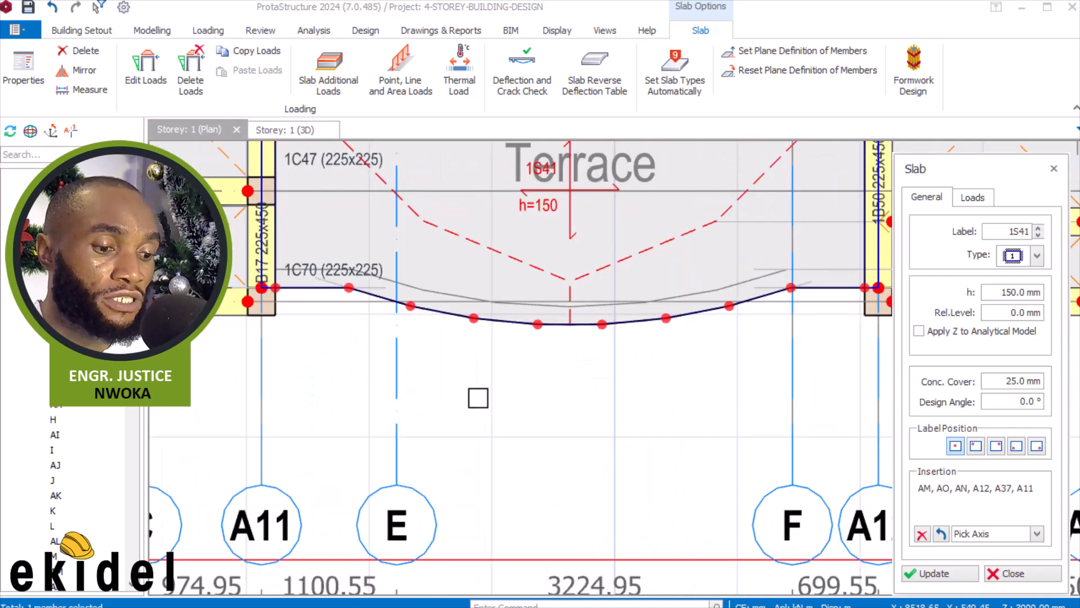
{"action": "scroll", "coordinate": [463, 311], "scroll_direction": "down", "scroll_amount": 3}
{"action": "scroll", "coordinate": [492, 263], "scroll_direction": "up", "scroll_amount": 1}
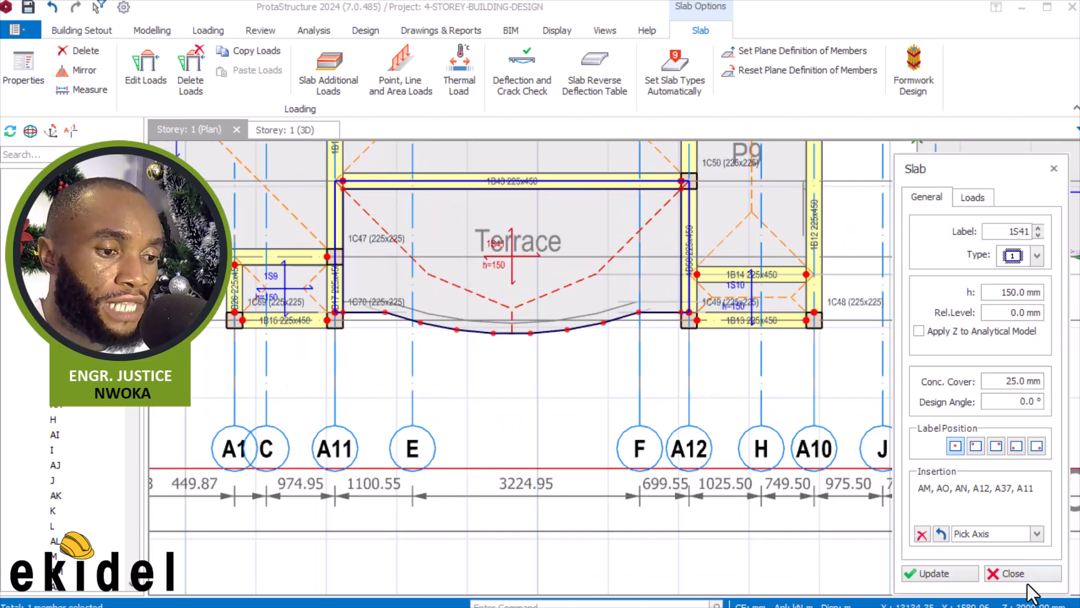
{"action": "scroll", "coordinate": [436, 340], "scroll_direction": "down", "scroll_amount": 2}
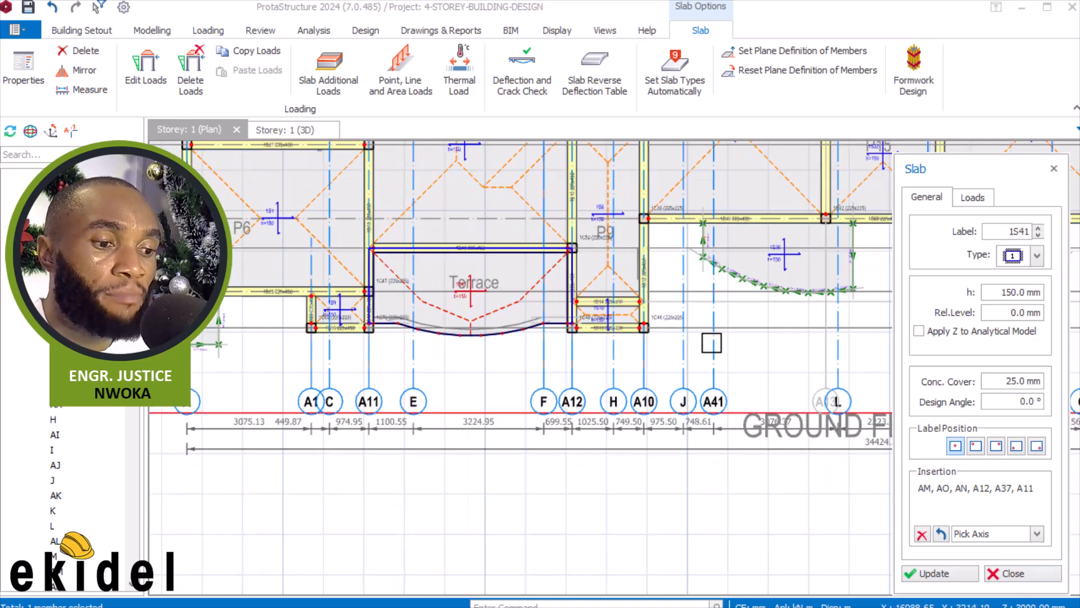
{"action": "left_click", "coordinate": [1029, 580]}
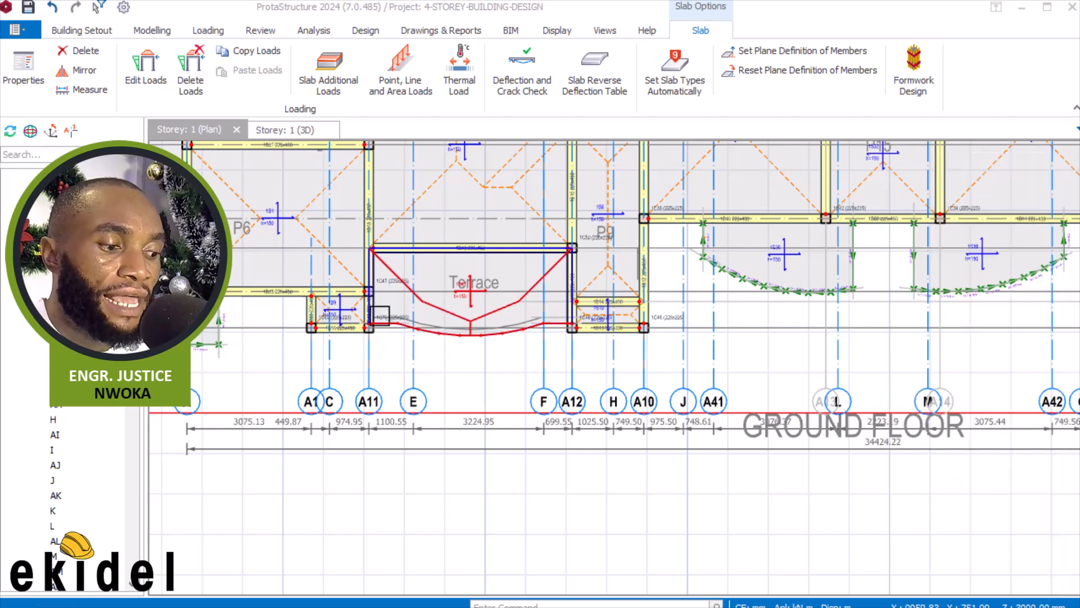
{"action": "scroll", "coordinate": [379, 320], "scroll_direction": "up", "scroll_amount": 1}
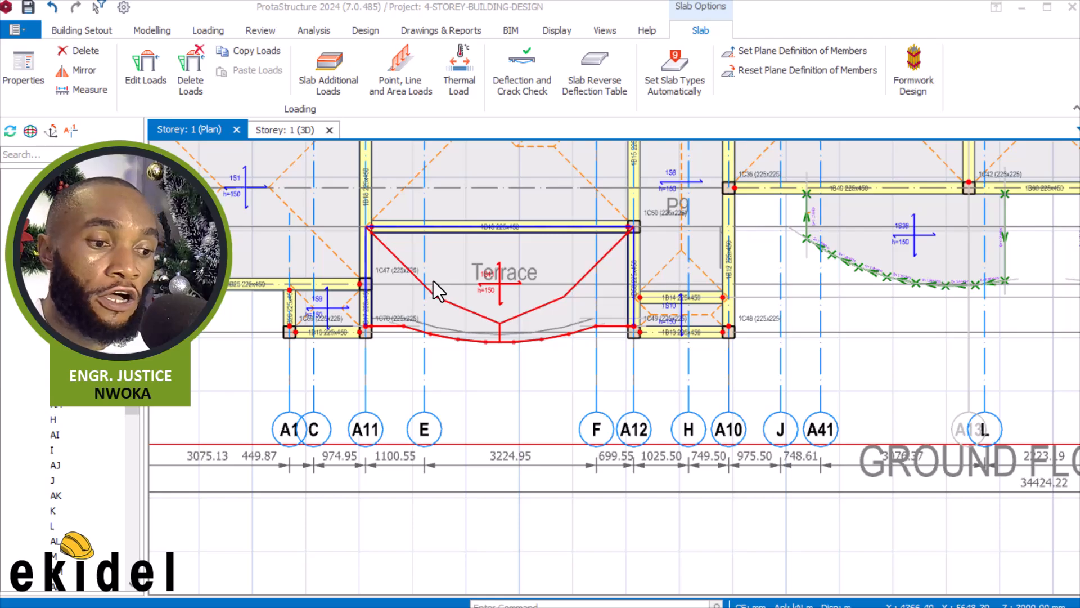
Bring up storey 1's 3D view around the front terrace and hide the axes layer
{"action": "left_click", "coordinate": [286, 130]}
{"action": "scroll", "coordinate": [458, 241], "scroll_direction": "up", "scroll_amount": 4}
{"action": "middle_click_drag", "start_coordinate": [452, 271], "coordinate": [360, 267]}
{"action": "middle_click_drag", "start_coordinate": [608, 248], "coordinate": [584, 222]}
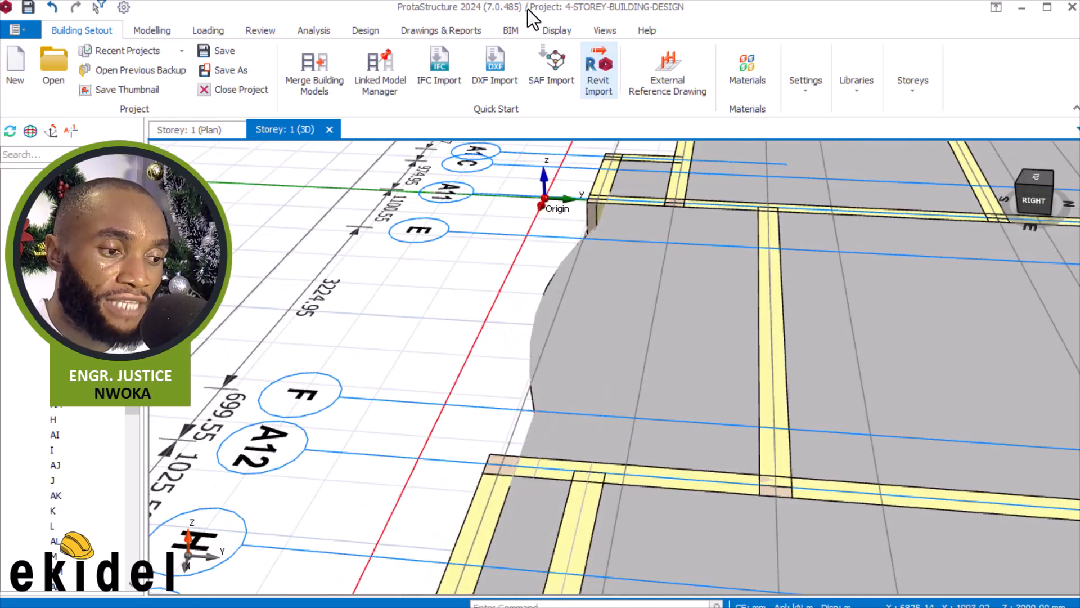
{"action": "left_click", "coordinate": [551, 29]}
{"action": "left_click", "coordinate": [321, 85]}
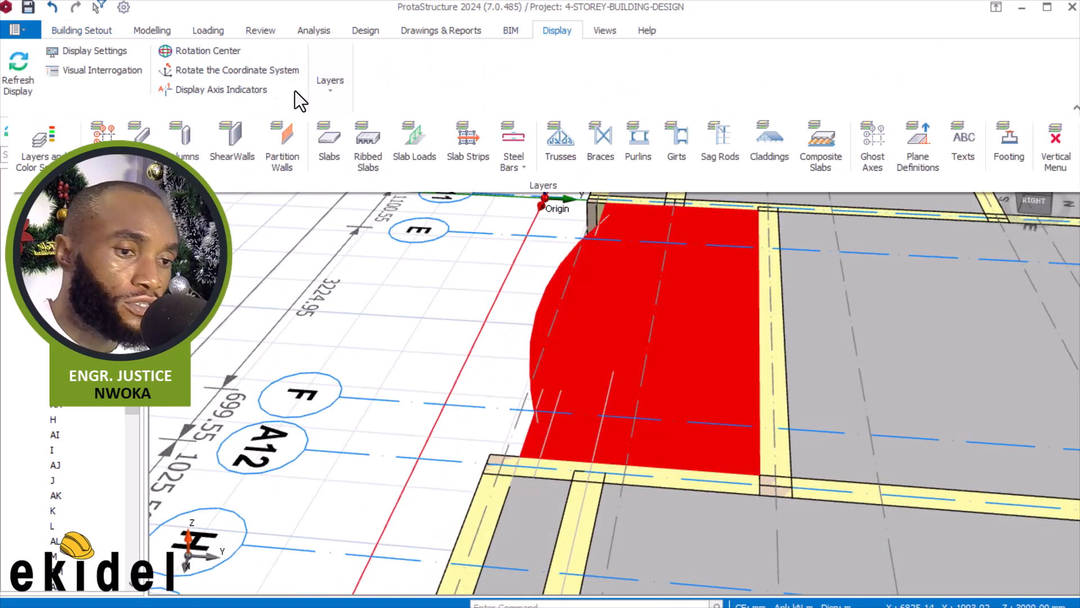
{"action": "left_click", "coordinate": [103, 130]}
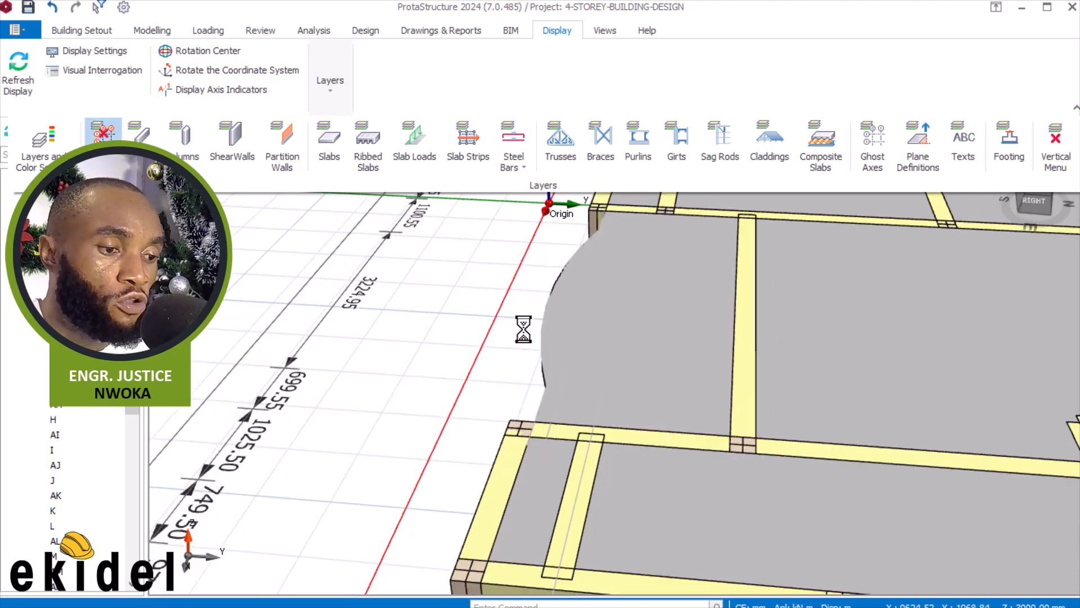
Examine the curved terrace slab's shape and edge in 3D and return to the terrace in the storey plan
{"action": "mouse_move", "coordinate": [657, 384]}
{"action": "middle_mouse_down"}
{"action": "mouse_move", "coordinate": [684, 366]}
{"action": "mouse_move", "coordinate": [632, 404]}
{"action": "middle_mouse_up"}
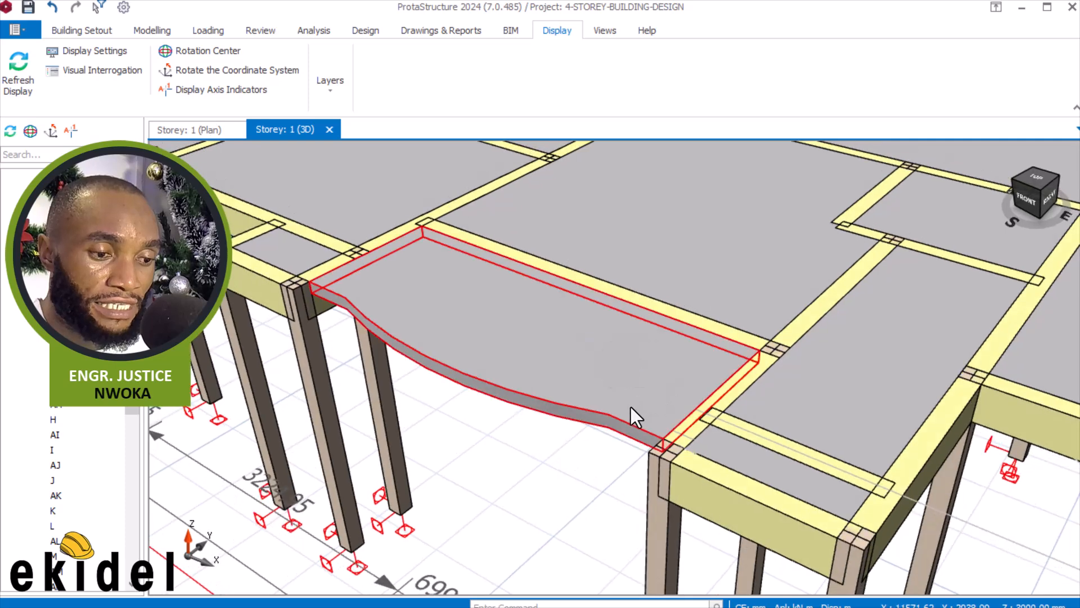
{"action": "scroll", "coordinate": [618, 423], "scroll_direction": "up", "scroll_amount": 2}
{"action": "left_click", "coordinate": [384, 351]}
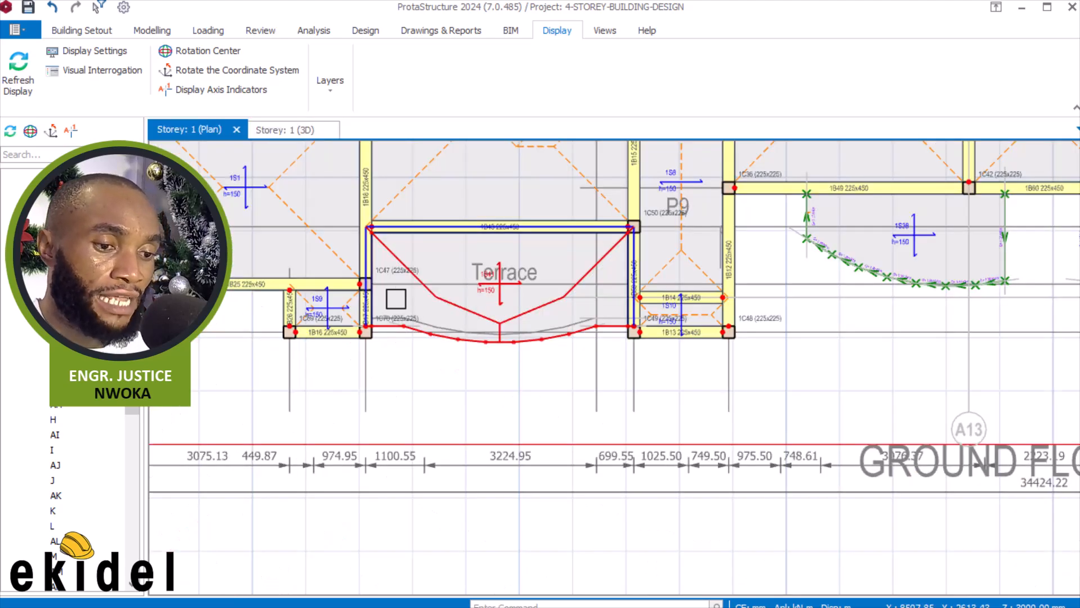
{"action": "scroll", "coordinate": [403, 325], "scroll_direction": "up", "scroll_amount": 3}
{"action": "middle_click_drag", "start_coordinate": [362, 320], "coordinate": [444, 343]}
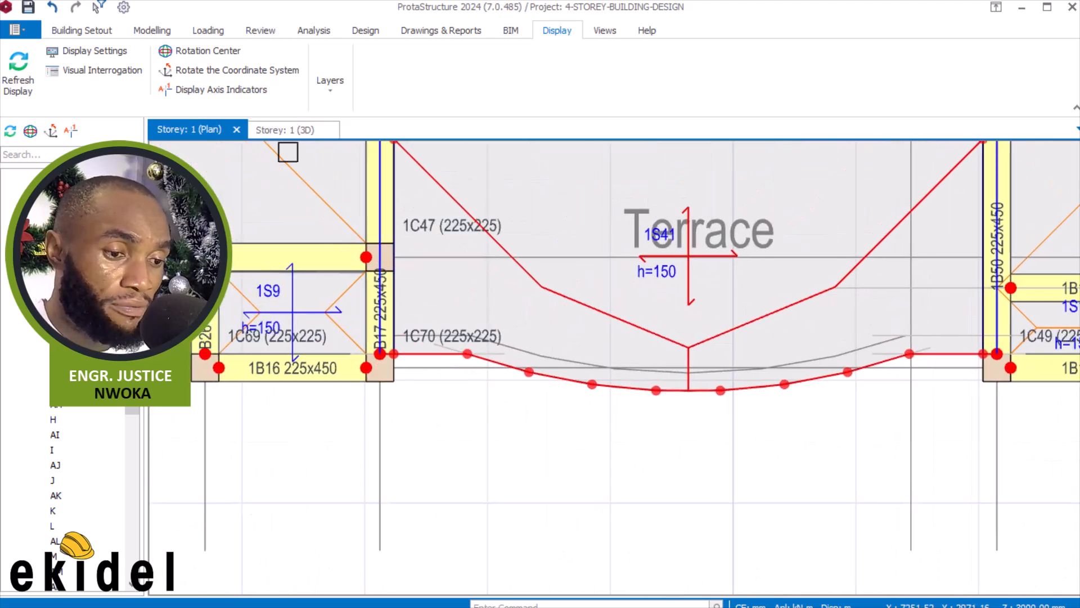
{"action": "scroll", "coordinate": [501, 376], "scroll_direction": "down", "scroll_amount": 2}
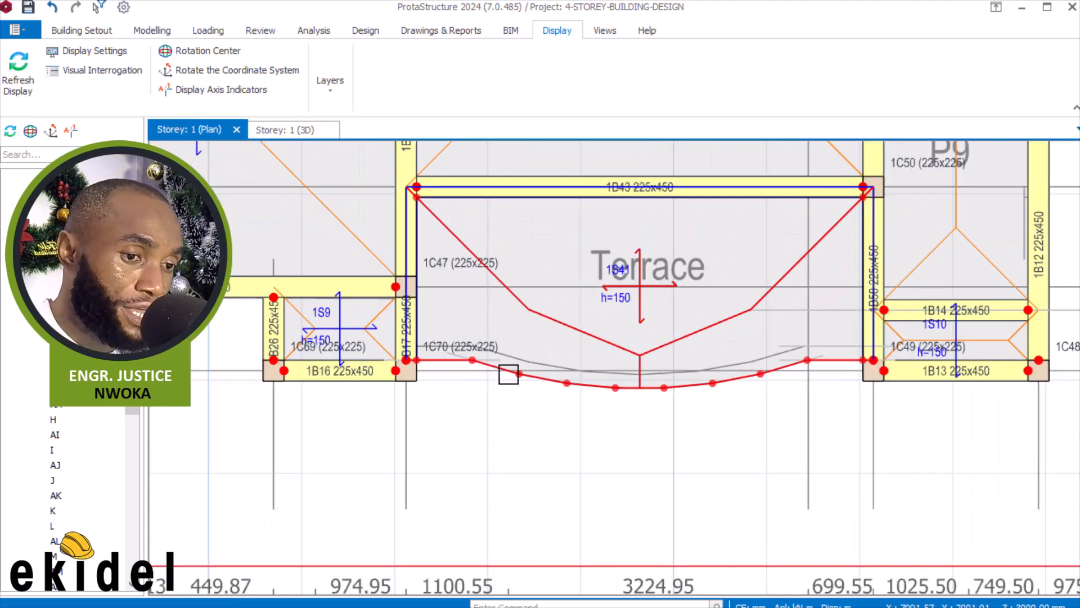
Start a slab line load for the terrace slab with G-load magnitudes of 1.35 kN/m at start and end
{"action": "left_click", "coordinate": [224, 29]}
{"action": "left_click", "coordinate": [624, 74]}
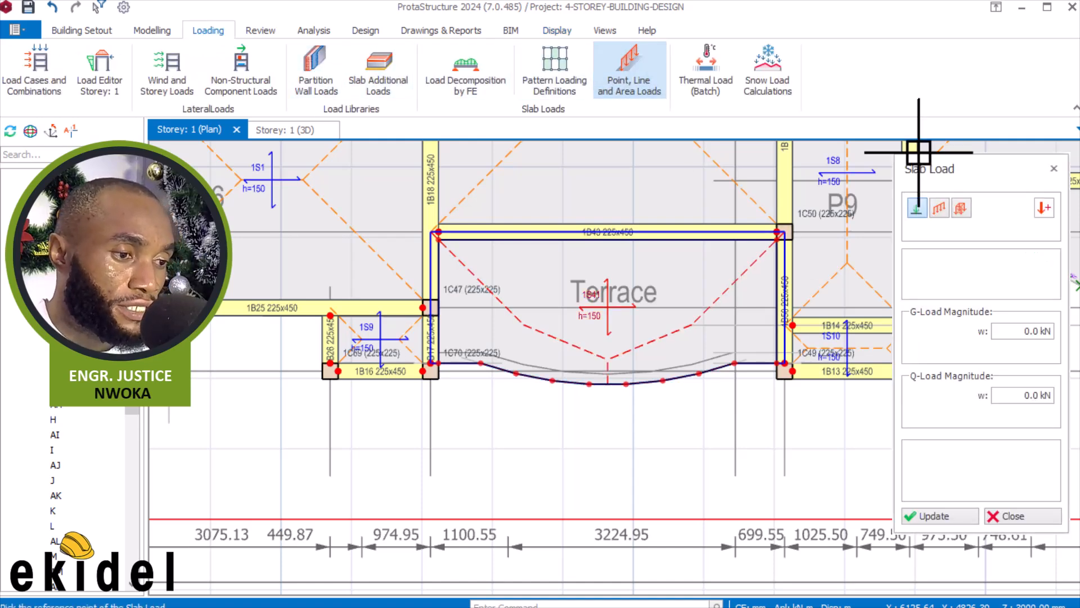
{"action": "left_click", "coordinate": [943, 208]}
{"action": "left_click", "coordinate": [1046, 333]}
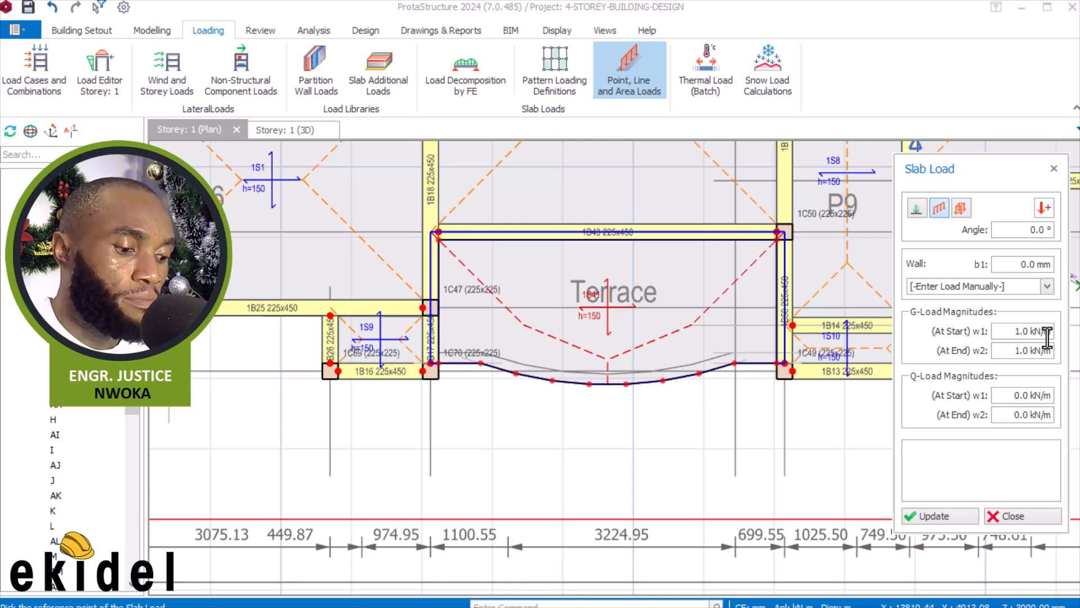
{"action": "type", "text": "1.35"}
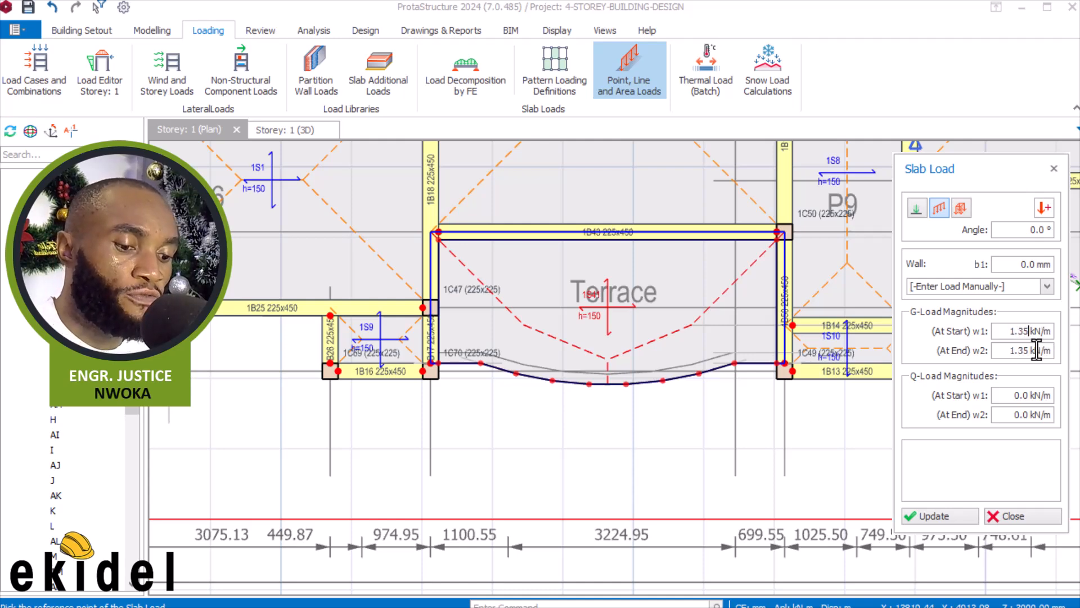
Place the 1.35 kN/m line load along the 600 mm straight slab edge from column 1C70 to the start of the curve
{"action": "scroll", "coordinate": [743, 378], "scroll_direction": "down", "scroll_amount": 3}
{"action": "scroll", "coordinate": [560, 371], "scroll_direction": "up", "scroll_amount": 6}
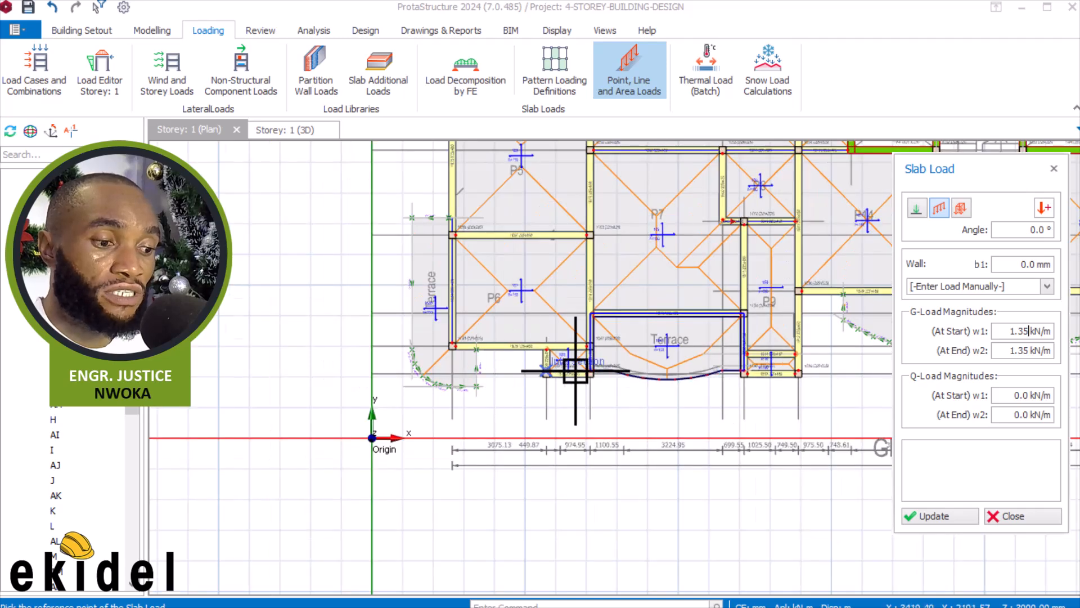
{"action": "scroll", "coordinate": [406, 321], "scroll_direction": "up", "scroll_amount": 2}
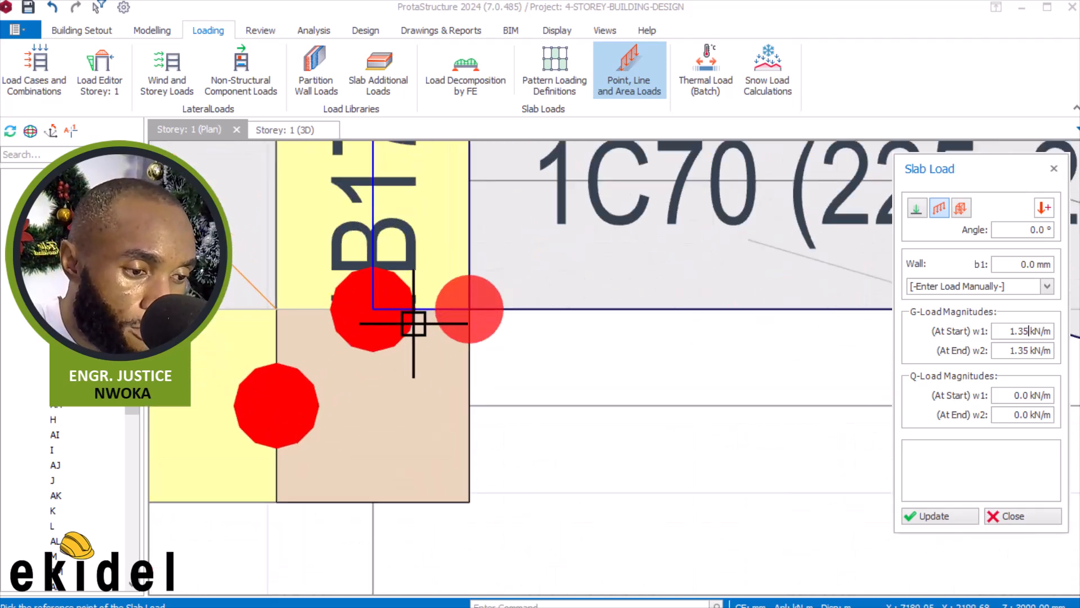
{"action": "left_click", "coordinate": [470, 307]}
{"action": "scroll", "coordinate": [304, 330], "scroll_direction": "down", "scroll_amount": 4}
{"action": "scroll", "coordinate": [557, 302], "scroll_direction": "up", "scroll_amount": 4}
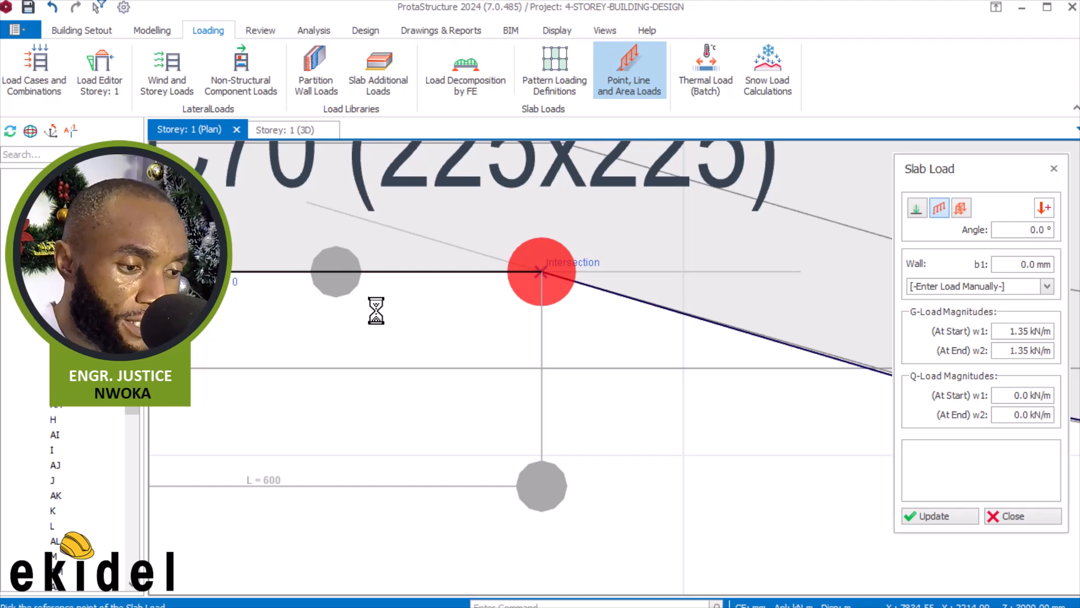
Place a 1.35 kN/m line load about 523 mm long on the curve's first segment, starting where the straight edge load ends
{"action": "scroll", "coordinate": [323, 309], "scroll_direction": "down", "scroll_amount": 1}
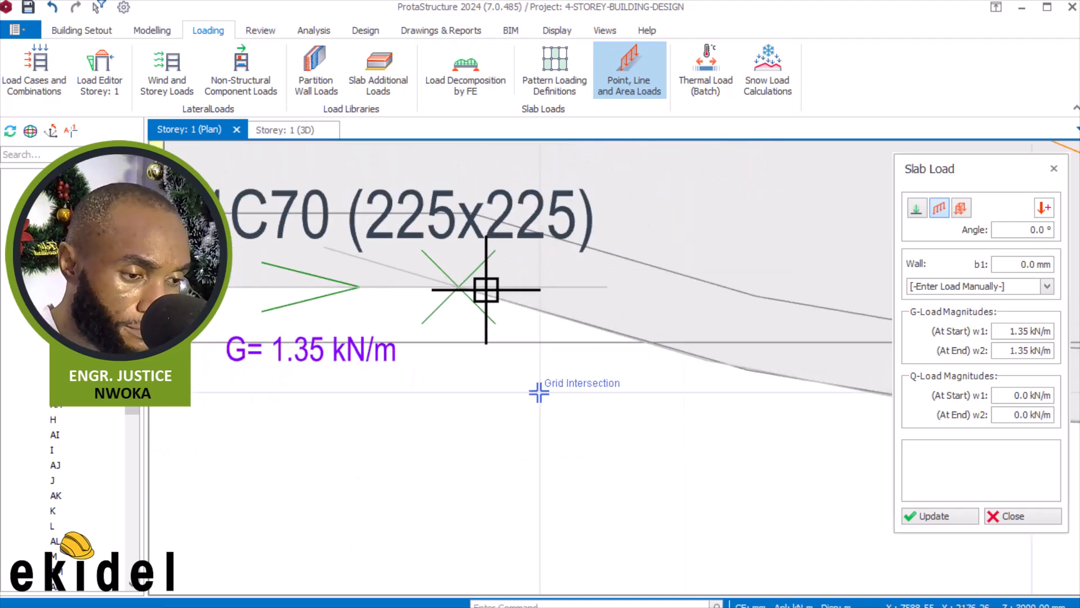
{"action": "scroll", "coordinate": [450, 296], "scroll_direction": "up", "scroll_amount": 2}
{"action": "left_click", "coordinate": [450, 289]}
{"action": "scroll", "coordinate": [341, 224], "scroll_direction": "down", "scroll_amount": 2}
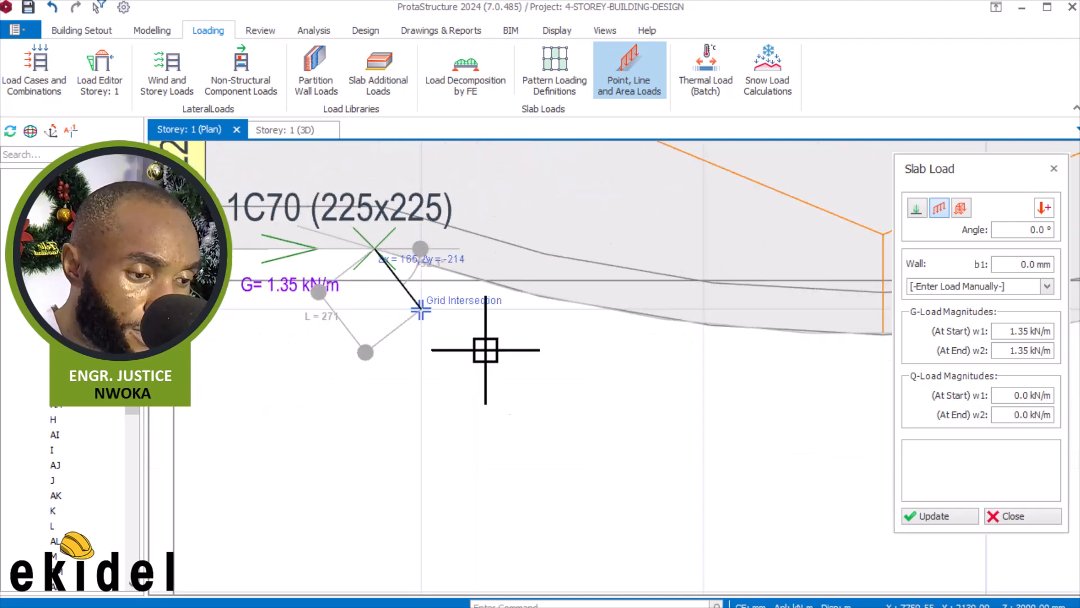
{"action": "scroll", "coordinate": [553, 339], "scroll_direction": "up", "scroll_amount": 1}
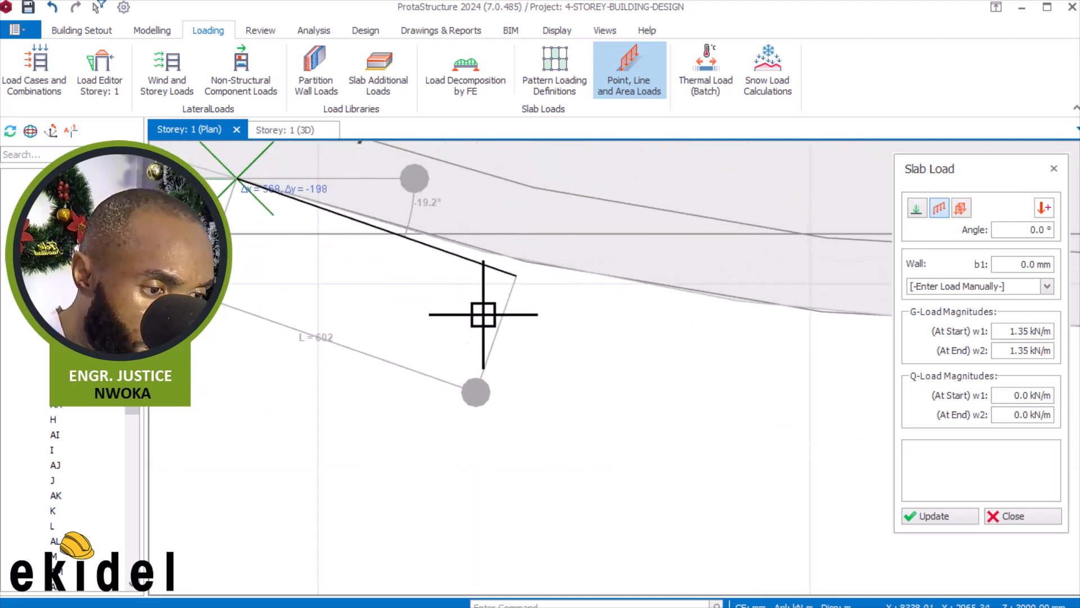
{"action": "scroll", "coordinate": [485, 302], "scroll_direction": "down", "scroll_amount": 2}
{"action": "scroll", "coordinate": [493, 316], "scroll_direction": "up", "scroll_amount": 2}
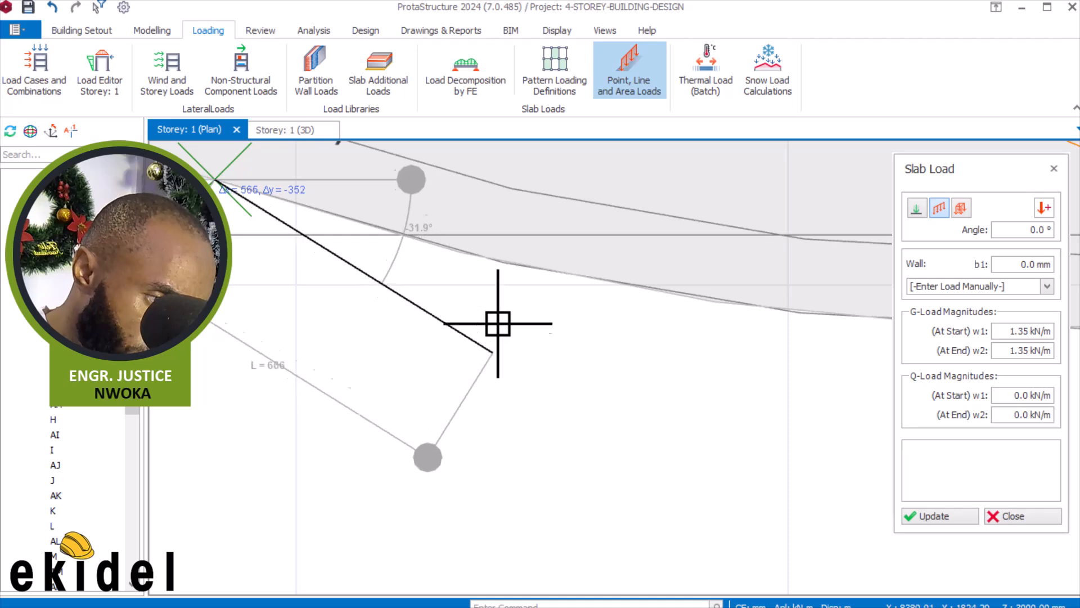
{"action": "left_click", "coordinate": [479, 258]}
{"action": "scroll", "coordinate": [484, 315], "scroll_direction": "down", "scroll_amount": 2}
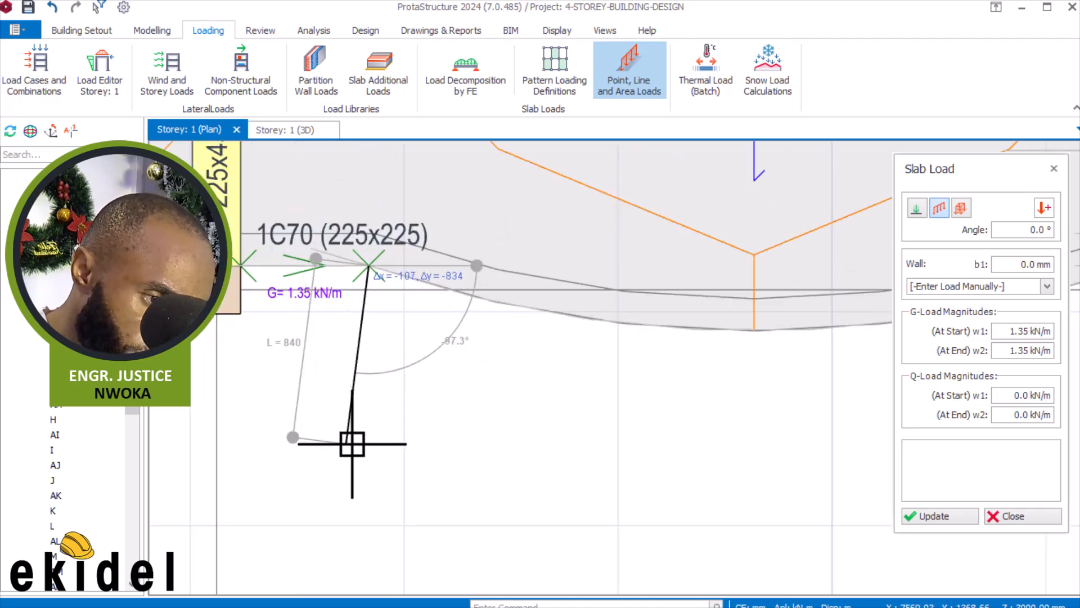
{"action": "scroll", "coordinate": [382, 245], "scroll_direction": "up", "scroll_amount": 2}
{"action": "scroll", "coordinate": [405, 248], "scroll_direction": "up", "scroll_amount": 1}
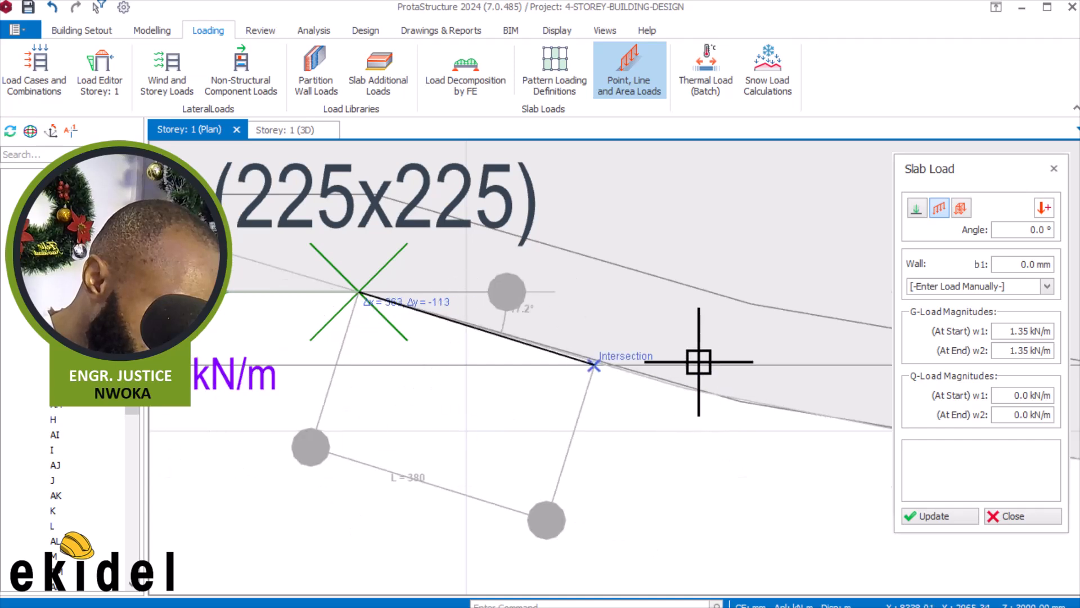
{"action": "scroll", "coordinate": [603, 313], "scroll_direction": "up", "scroll_amount": 3}
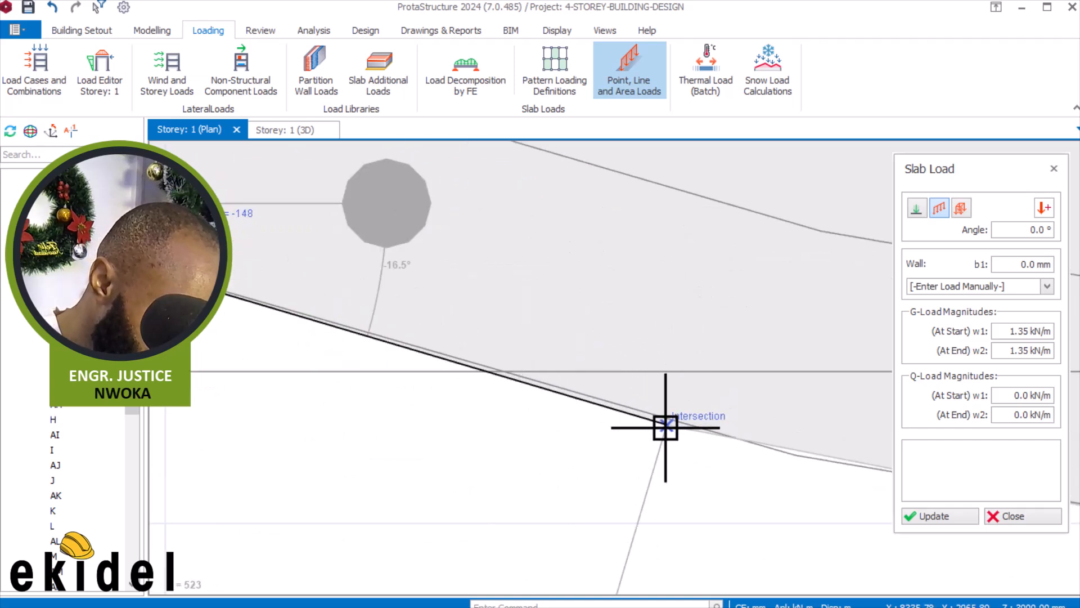
{"action": "left_click", "coordinate": [387, 368]}
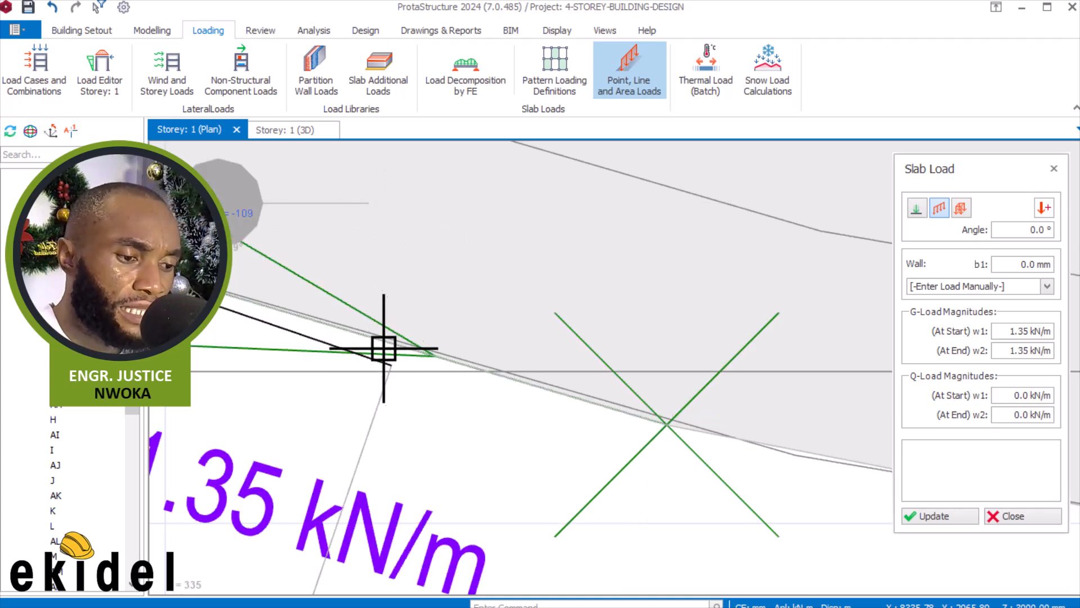
Continue the 1.35 kN/m line load about 524 mm along the curve's second segment to the next edge vertex
{"action": "scroll", "coordinate": [344, 323], "scroll_direction": "down", "scroll_amount": 1}
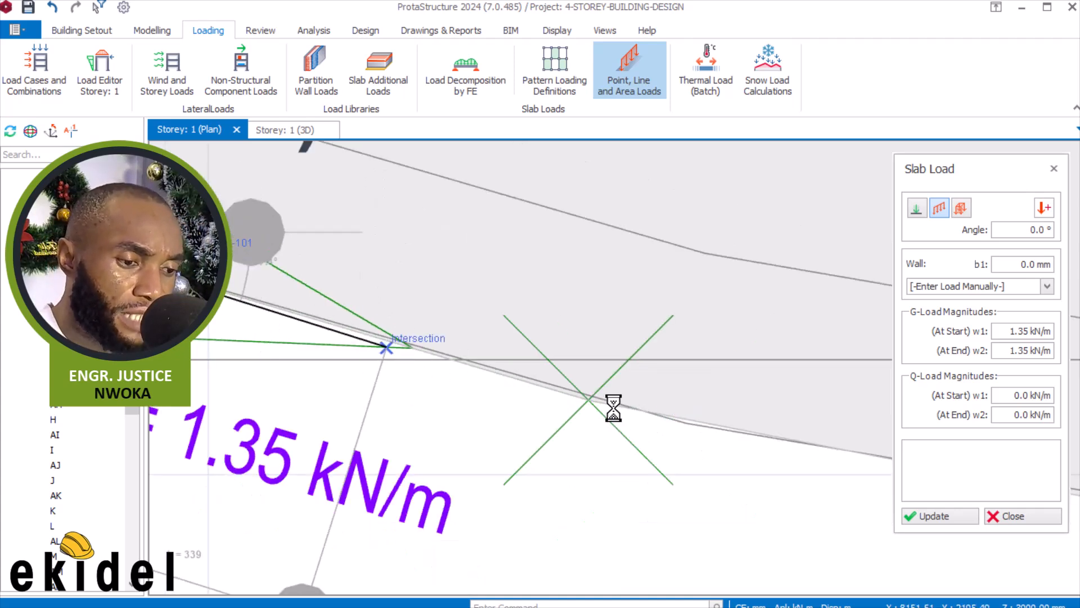
{"action": "scroll", "coordinate": [463, 374], "scroll_direction": "up", "scroll_amount": 2}
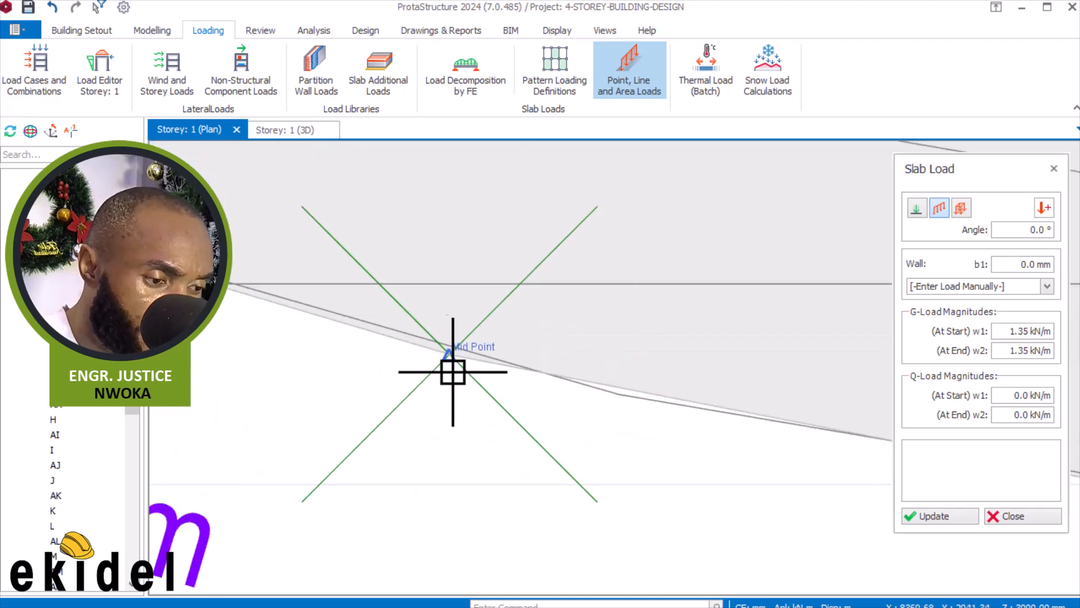
{"action": "scroll", "coordinate": [320, 290], "scroll_direction": "down", "scroll_amount": 7}
{"action": "scroll", "coordinate": [471, 351], "scroll_direction": "up", "scroll_amount": 4}
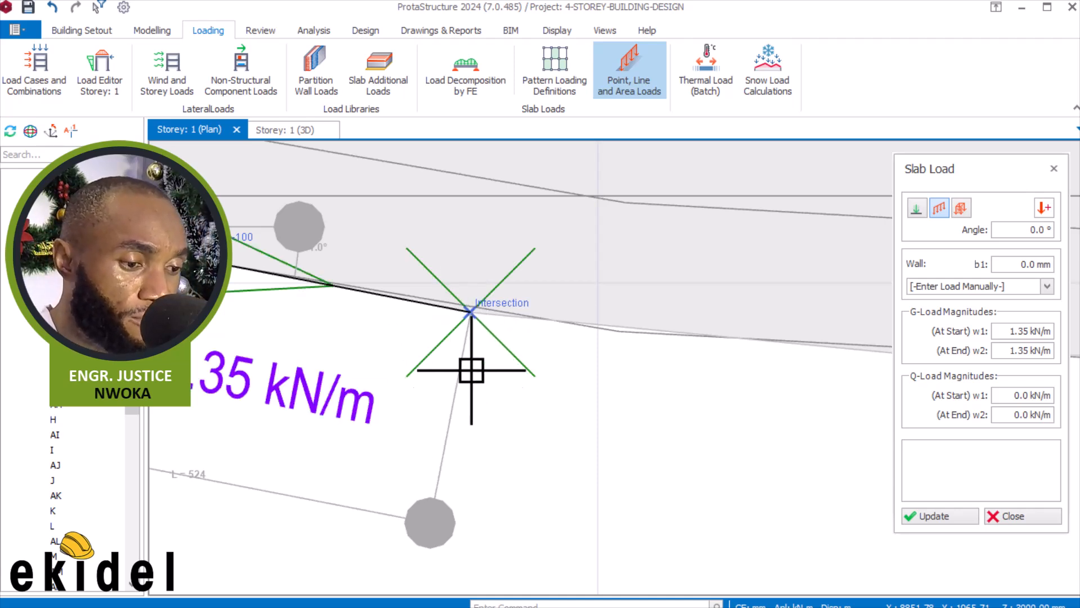
Add a 1.35 kN/m line load about 523 mm long on the third curve segment, ending just before the terrace's centre line
{"action": "left_click", "coordinate": [469, 316]}
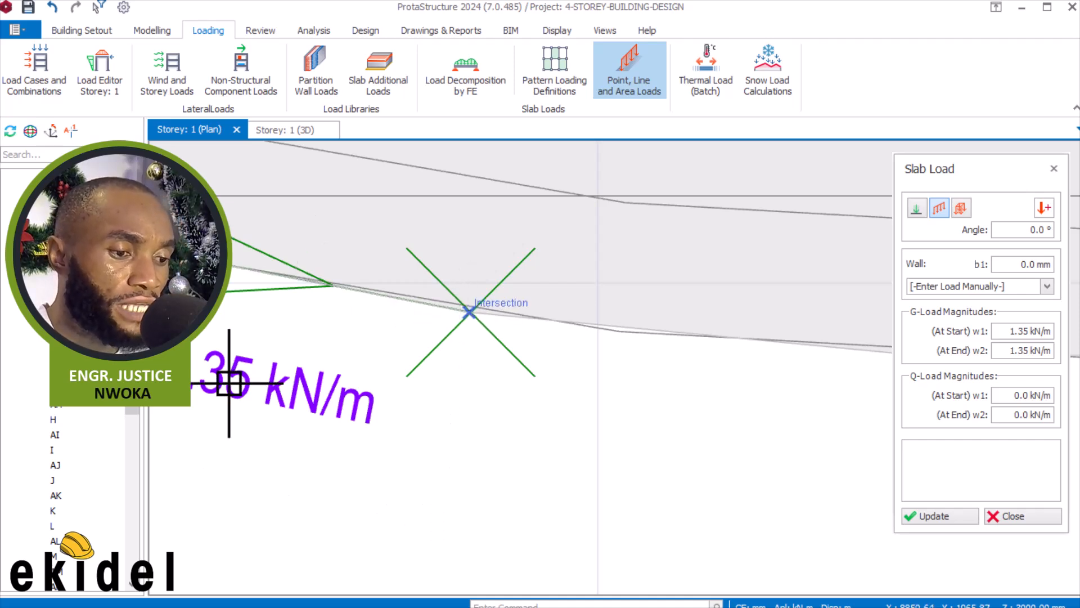
{"action": "scroll", "coordinate": [267, 360], "scroll_direction": "down", "scroll_amount": 2}
{"action": "scroll", "coordinate": [623, 417], "scroll_direction": "up", "scroll_amount": 1}
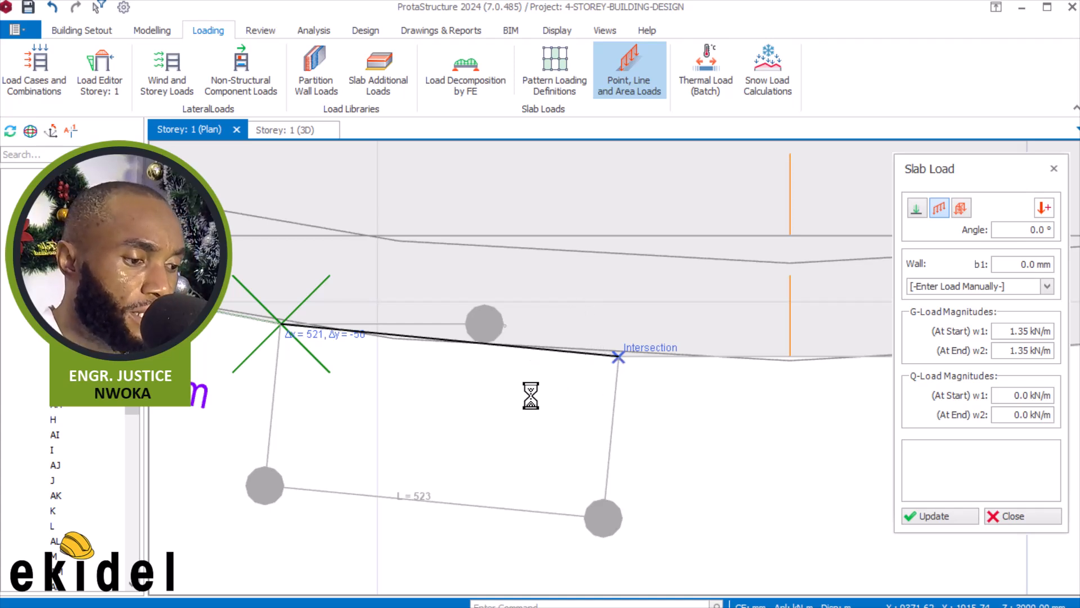
{"action": "left_click", "coordinate": [617, 357]}
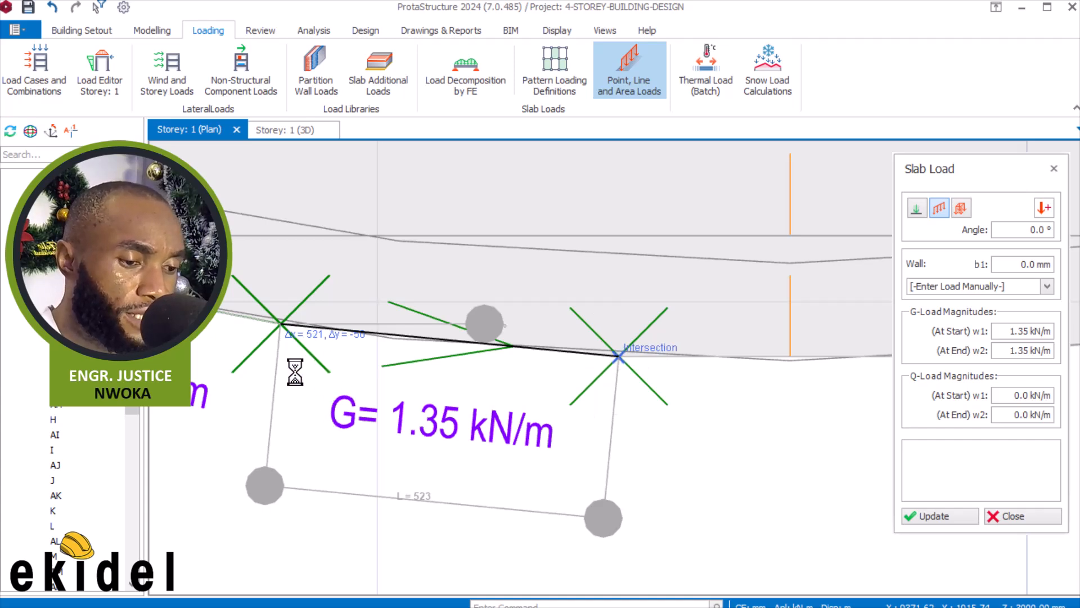
Place a horizontal 1.35 kN/m line load about 525 mm long across the terrace's centre line on the curve's middle segment
{"action": "scroll", "coordinate": [295, 372], "scroll_direction": "down", "scroll_amount": 1}
{"action": "scroll", "coordinate": [697, 358], "scroll_direction": "up", "scroll_amount": 1}
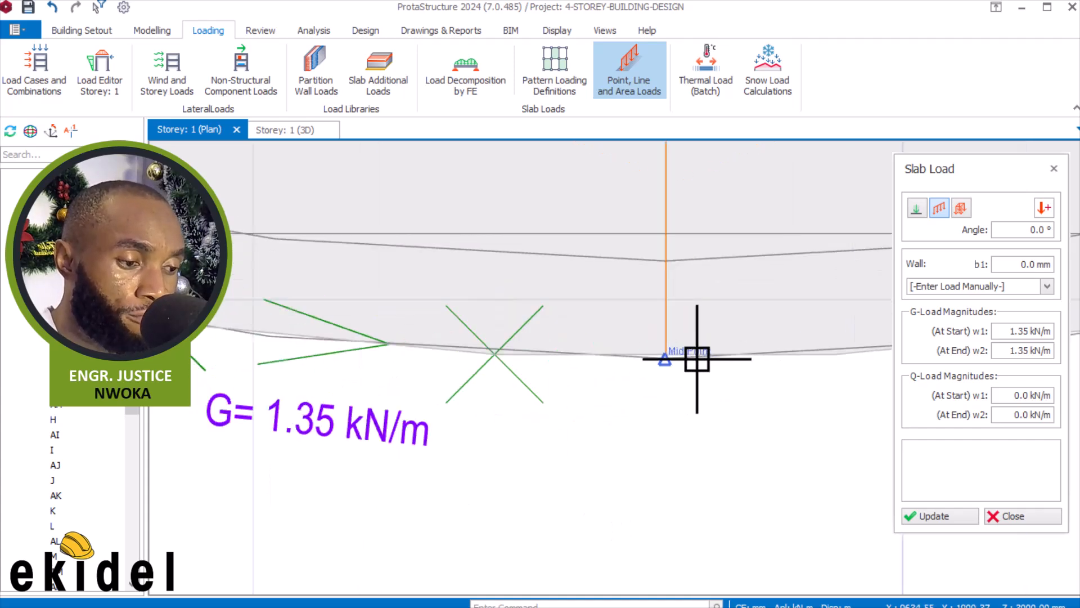
{"action": "scroll", "coordinate": [676, 358], "scroll_direction": "up", "scroll_amount": 2}
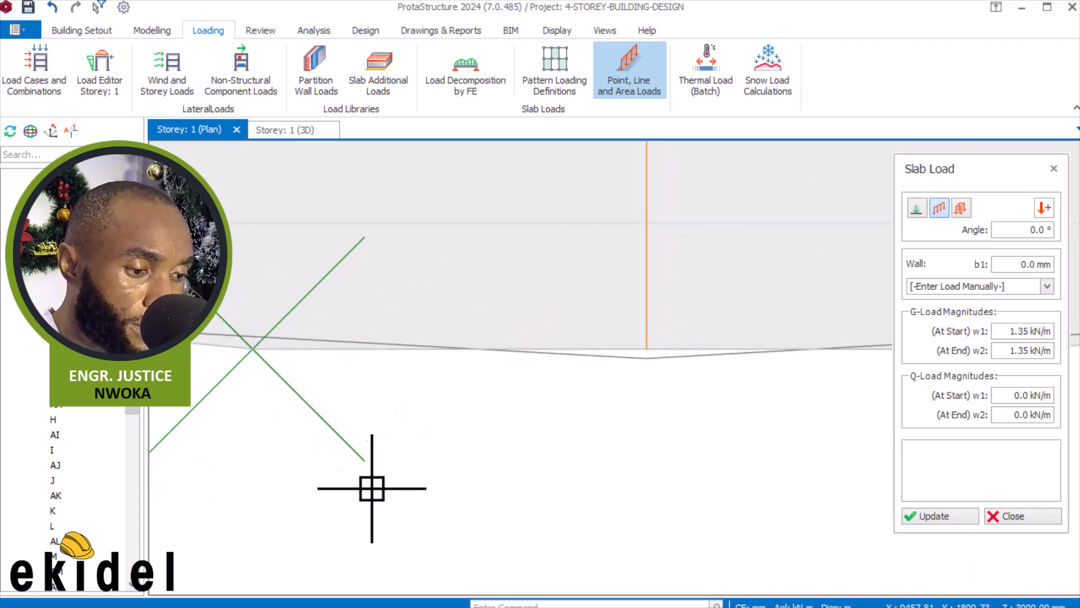
{"action": "scroll", "coordinate": [646, 325], "scroll_direction": "down", "scroll_amount": 1}
{"action": "scroll", "coordinate": [506, 360], "scroll_direction": "down", "scroll_amount": 1}
{"action": "scroll", "coordinate": [495, 388], "scroll_direction": "up", "scroll_amount": 2}
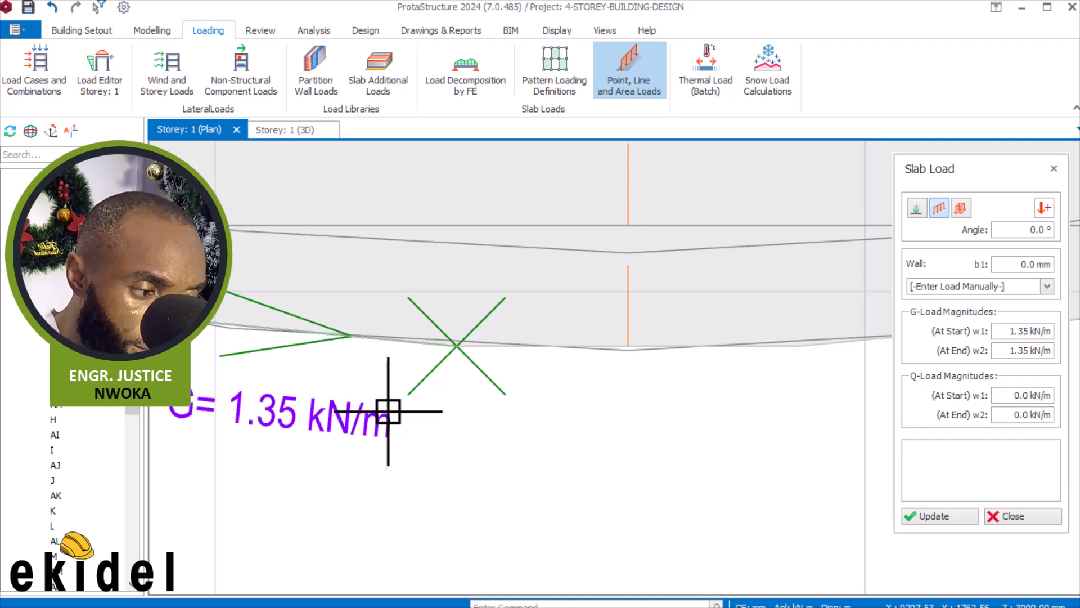
{"action": "scroll", "coordinate": [388, 415], "scroll_direction": "up", "scroll_amount": 2}
{"action": "left_click", "coordinate": [456, 344]}
{"action": "scroll", "coordinate": [406, 300], "scroll_direction": "down", "scroll_amount": 2}
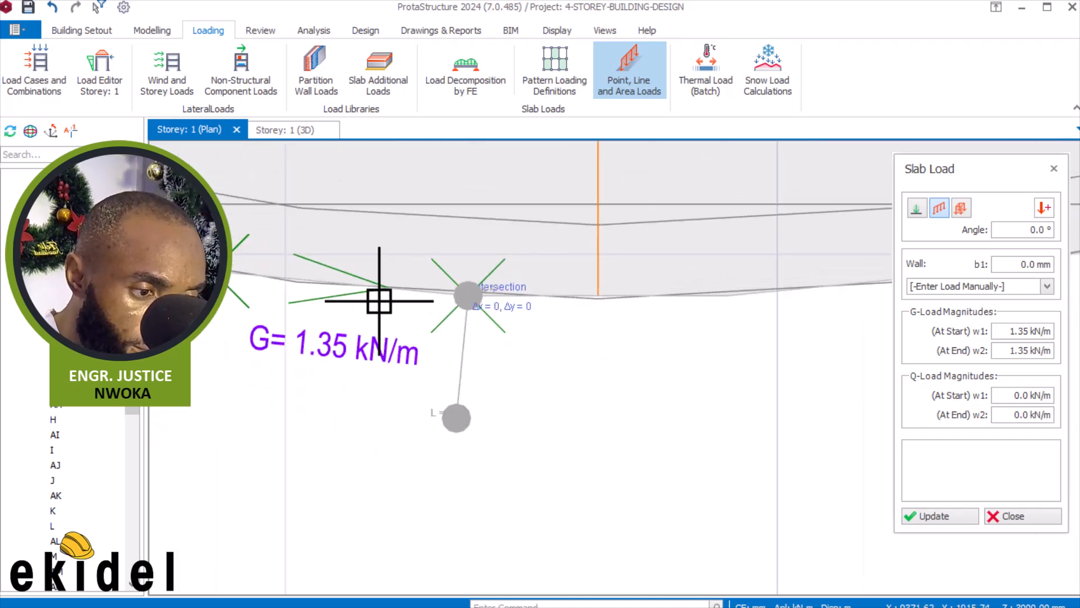
{"action": "scroll", "coordinate": [344, 309], "scroll_direction": "down", "scroll_amount": 1}
{"action": "scroll", "coordinate": [597, 300], "scroll_direction": "up", "scroll_amount": 1}
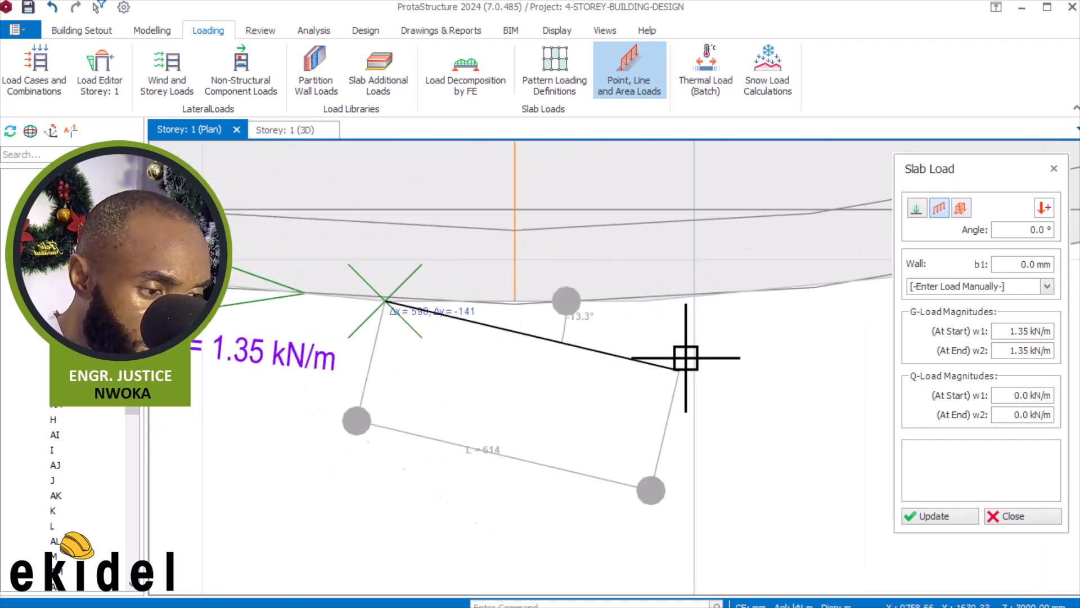
{"action": "scroll", "coordinate": [681, 368], "scroll_direction": "up", "scroll_amount": 2}
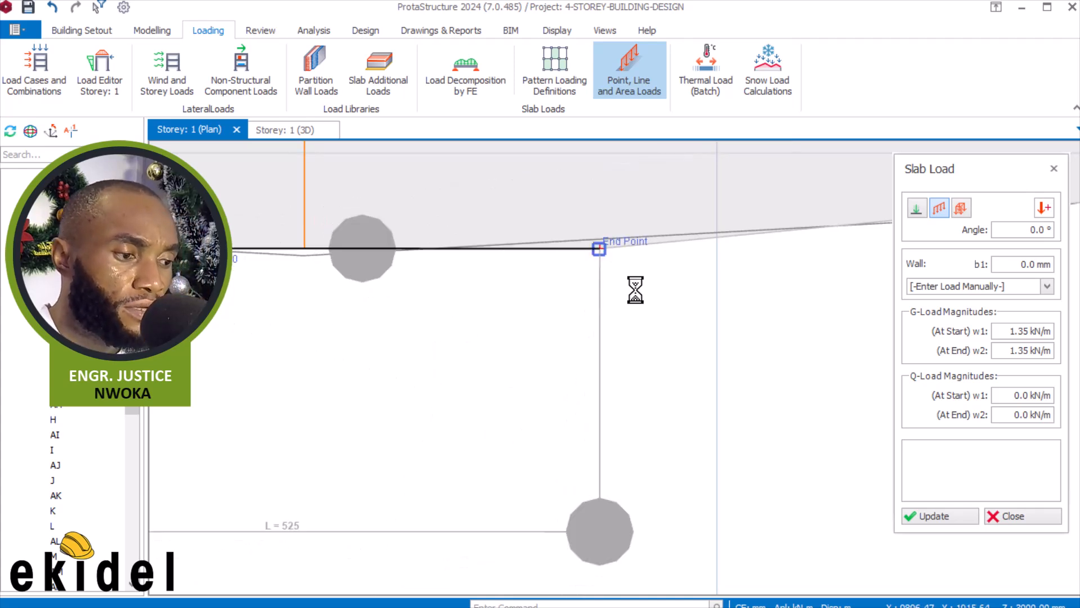
{"action": "left_click", "coordinate": [599, 249]}
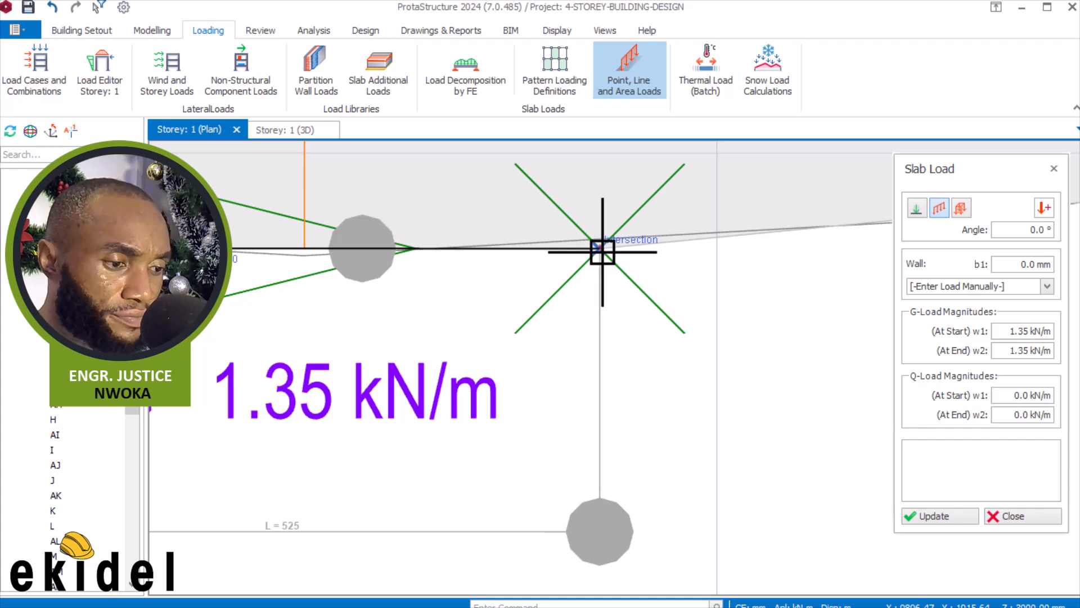
{"action": "scroll", "coordinate": [415, 337], "scroll_direction": "down", "scroll_amount": 3}
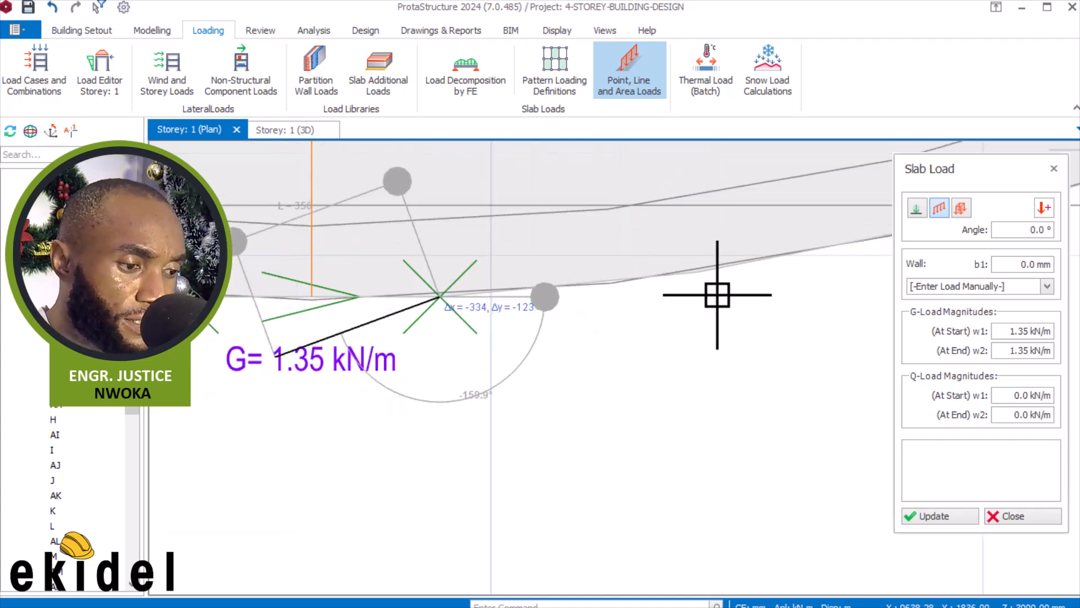
Place a 1.35 kN/m line load about 524 mm long on the curve segment just past the terrace's horizontal middle load
{"action": "scroll", "coordinate": [709, 290], "scroll_direction": "up", "scroll_amount": 1}
{"action": "scroll", "coordinate": [695, 284], "scroll_direction": "up", "scroll_amount": 1}
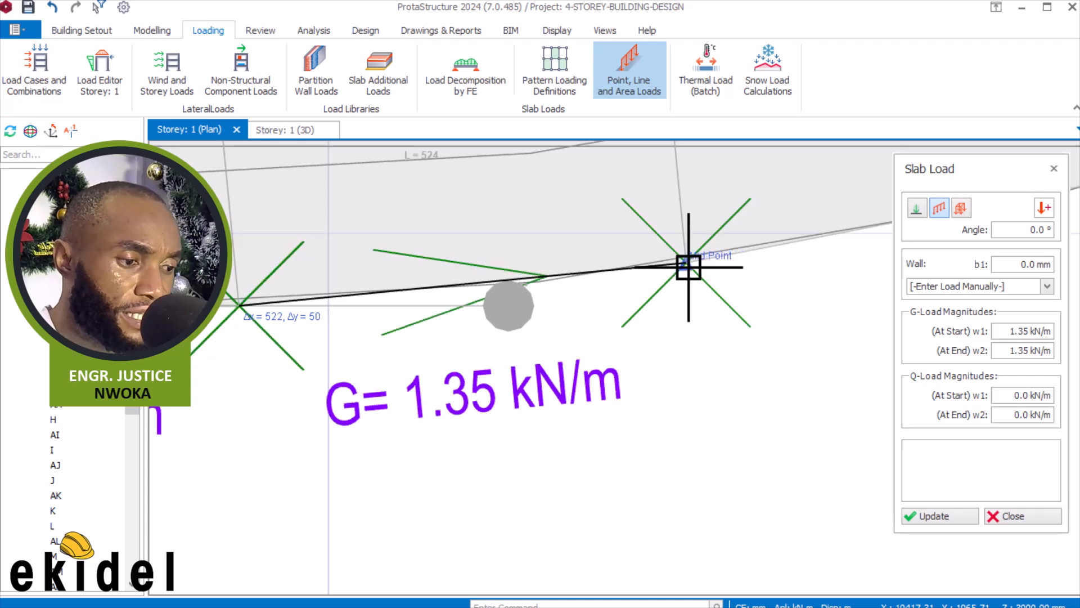
{"action": "scroll", "coordinate": [429, 369], "scroll_direction": "down", "scroll_amount": 1}
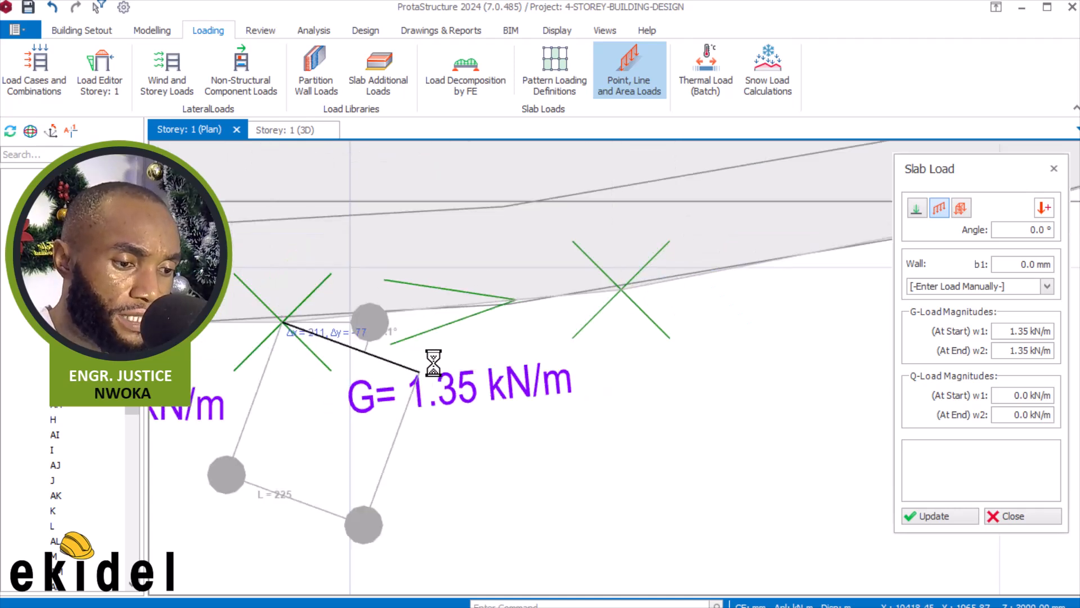
Continue the 1.35 kN/m line load about 522 mm up the curve to the next edge intersection
{"action": "scroll", "coordinate": [429, 320], "scroll_direction": "down", "scroll_amount": 1}
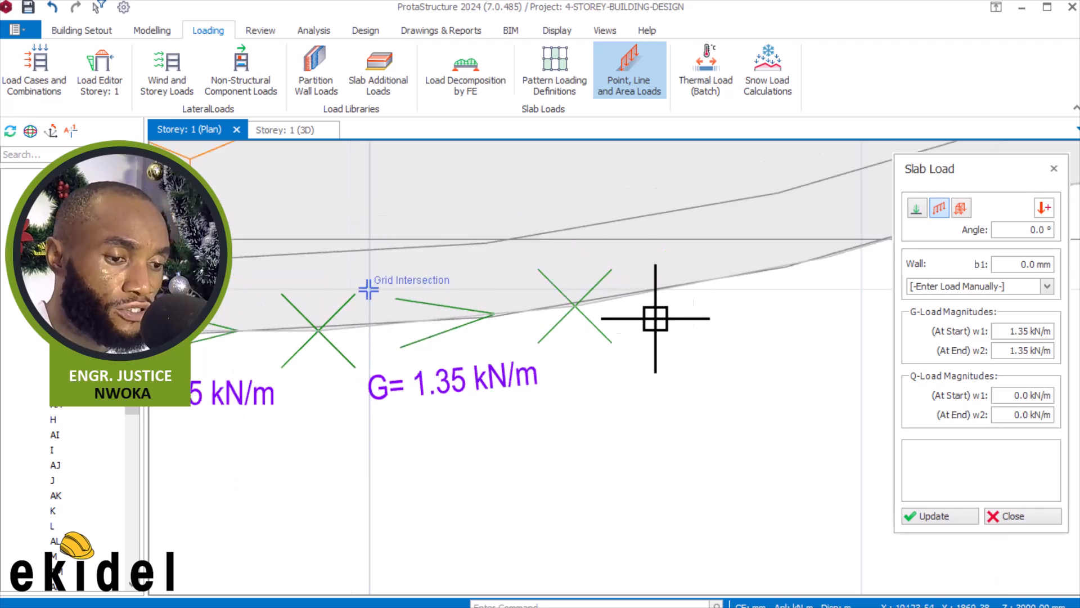
{"action": "scroll", "coordinate": [601, 298], "scroll_direction": "up", "scroll_amount": 2}
{"action": "scroll", "coordinate": [600, 297], "scroll_direction": "up", "scroll_amount": 2}
{"action": "left_click", "coordinate": [525, 304]}
{"action": "scroll", "coordinate": [335, 342], "scroll_direction": "down", "scroll_amount": 4}
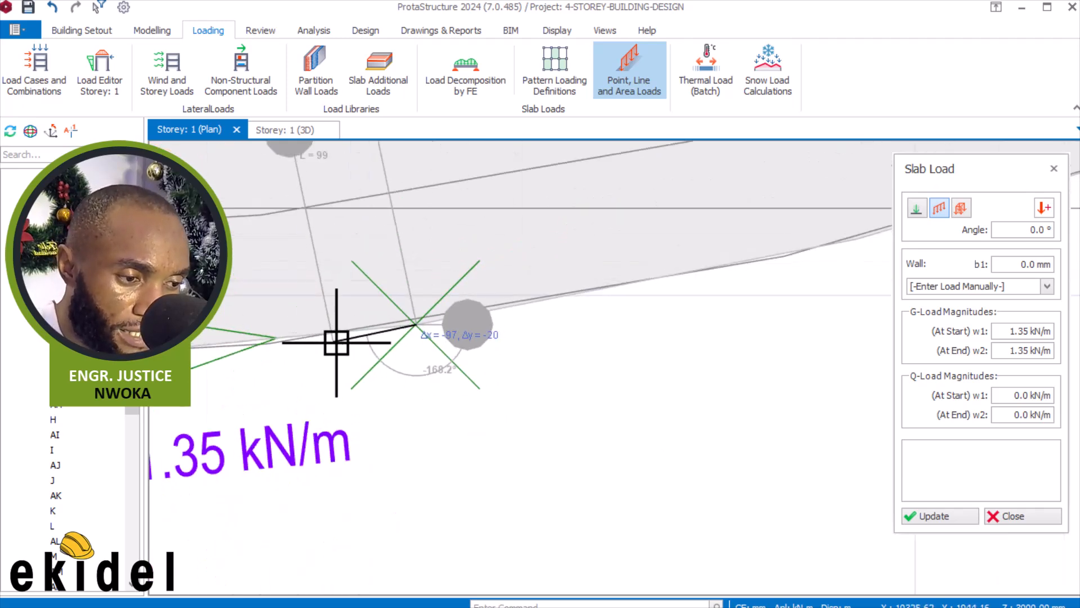
{"action": "scroll", "coordinate": [515, 330], "scroll_direction": "up", "scroll_amount": 3}
{"action": "scroll", "coordinate": [522, 338], "scroll_direction": "down", "scroll_amount": 3}
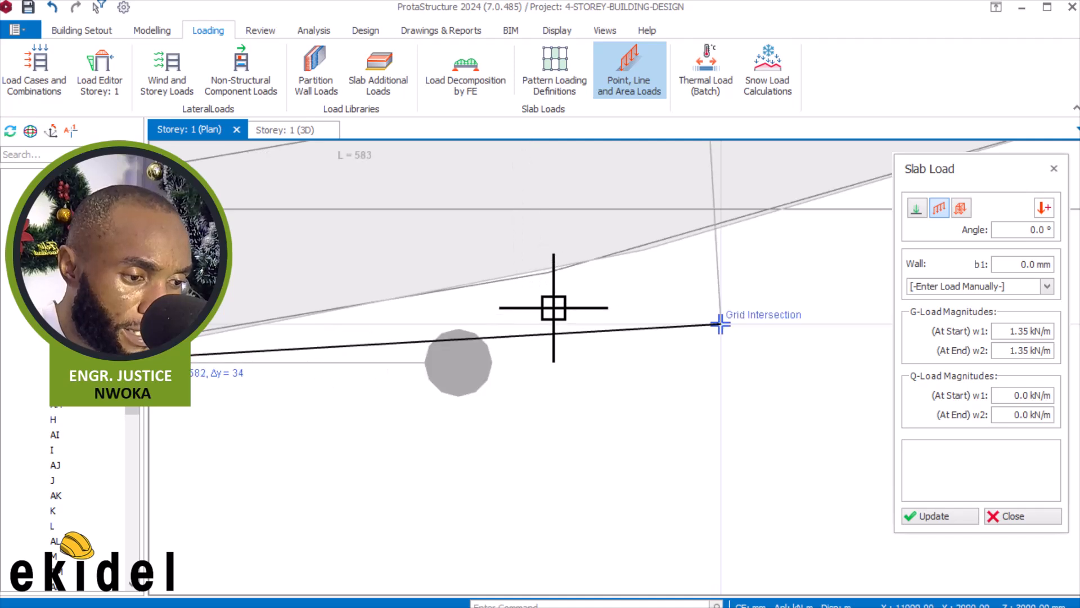
{"action": "scroll", "coordinate": [514, 345], "scroll_direction": "up", "scroll_amount": 3}
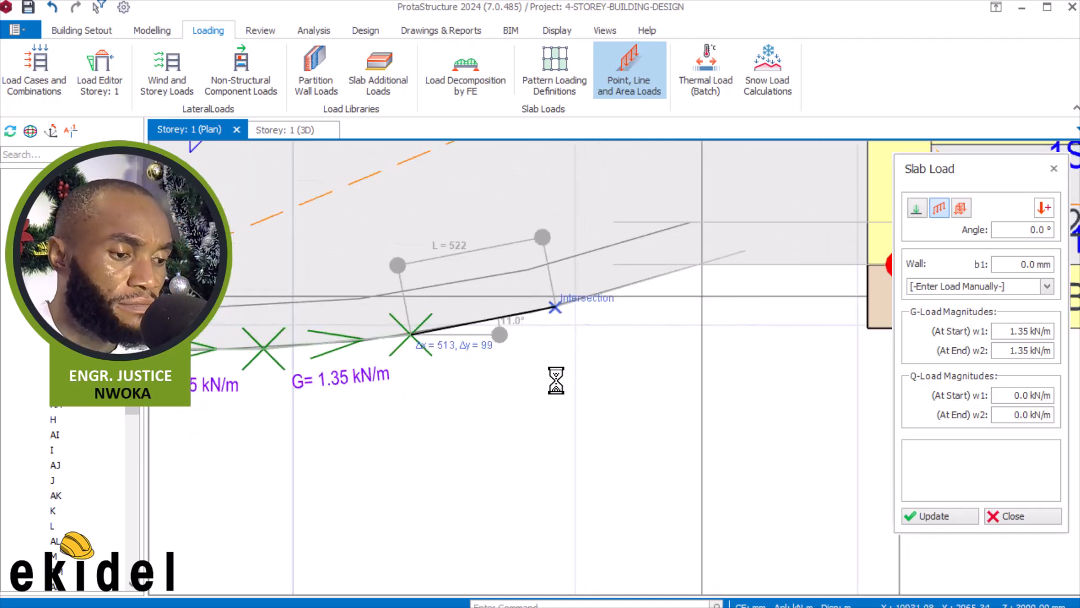
{"action": "left_click", "coordinate": [591, 328]}
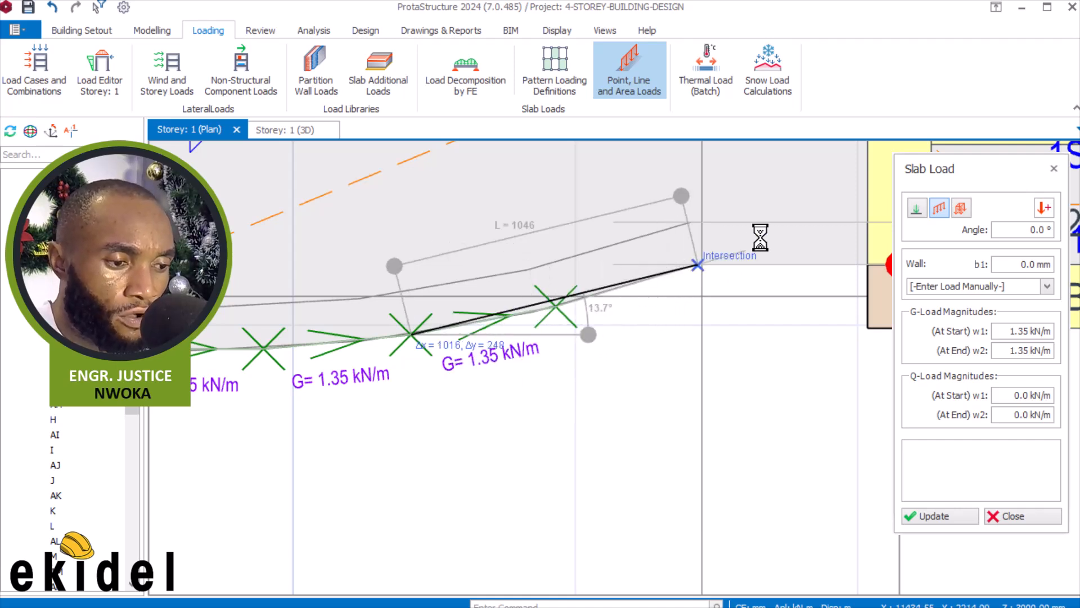
Add a 1.35 kN/m line load about 537 mm long on the last curve segment, ending at the straight edge
{"action": "scroll", "coordinate": [699, 259], "scroll_direction": "up", "scroll_amount": 2}
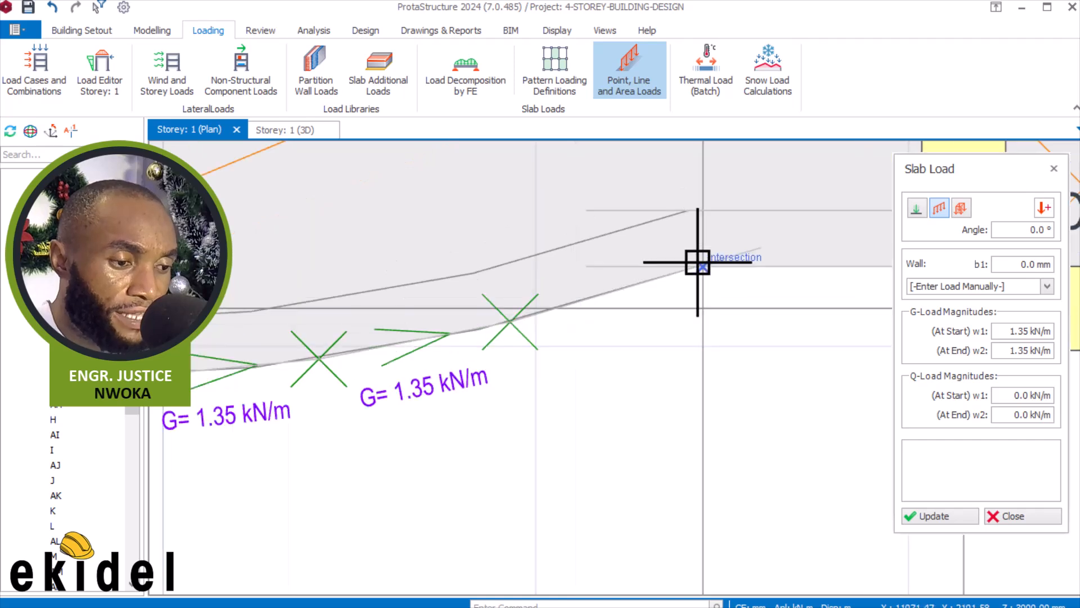
{"action": "scroll", "coordinate": [525, 328], "scroll_direction": "up", "scroll_amount": 2}
{"action": "left_click", "coordinate": [505, 320]}
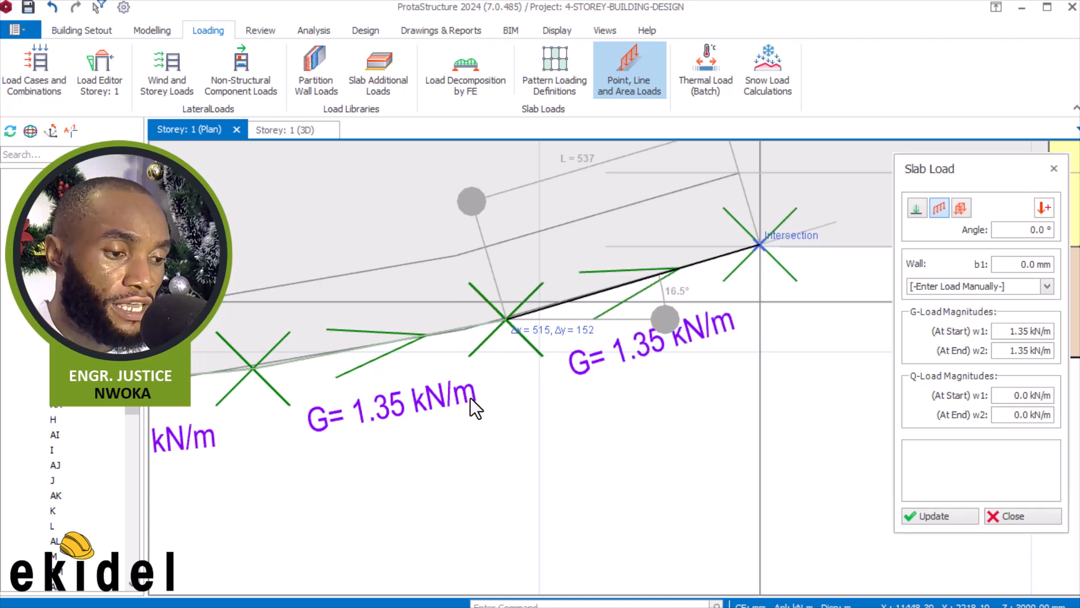
Place a horizontal 1.35 kN/m line load about 583 mm long from the curve's end to column 1C49, and finish load placement
{"action": "scroll", "coordinate": [470, 419], "scroll_direction": "down", "scroll_amount": 1}
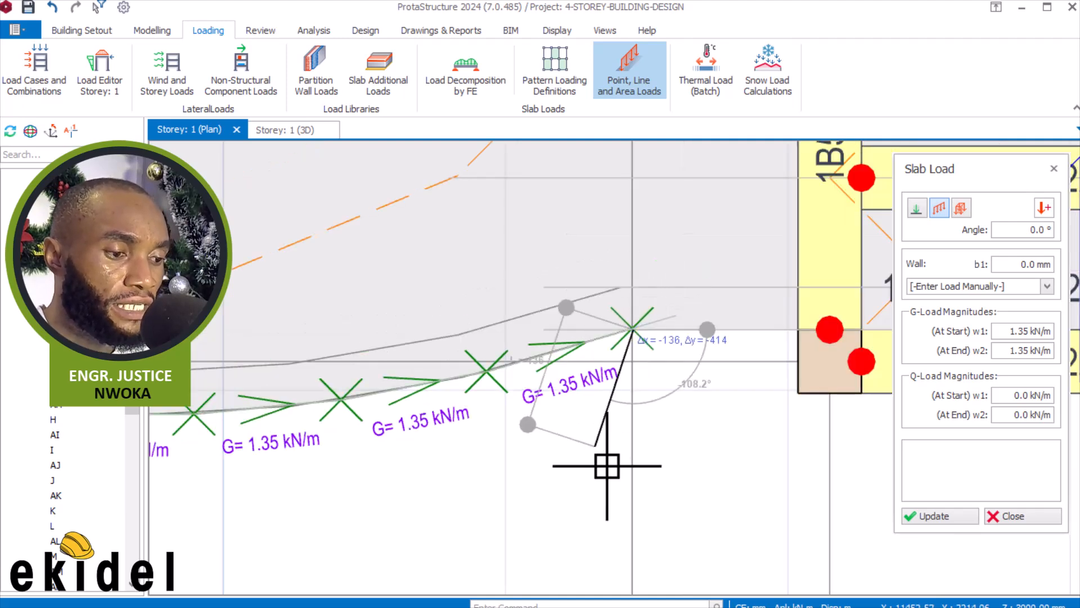
{"action": "scroll", "coordinate": [643, 434], "scroll_direction": "down", "scroll_amount": 3}
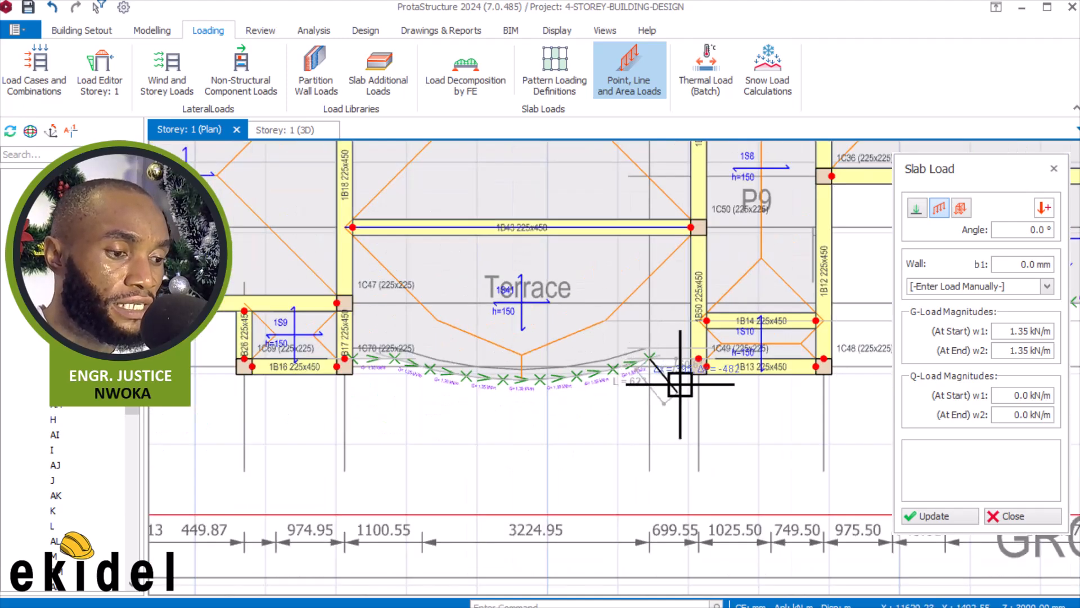
{"action": "scroll", "coordinate": [684, 378], "scroll_direction": "up", "scroll_amount": 3}
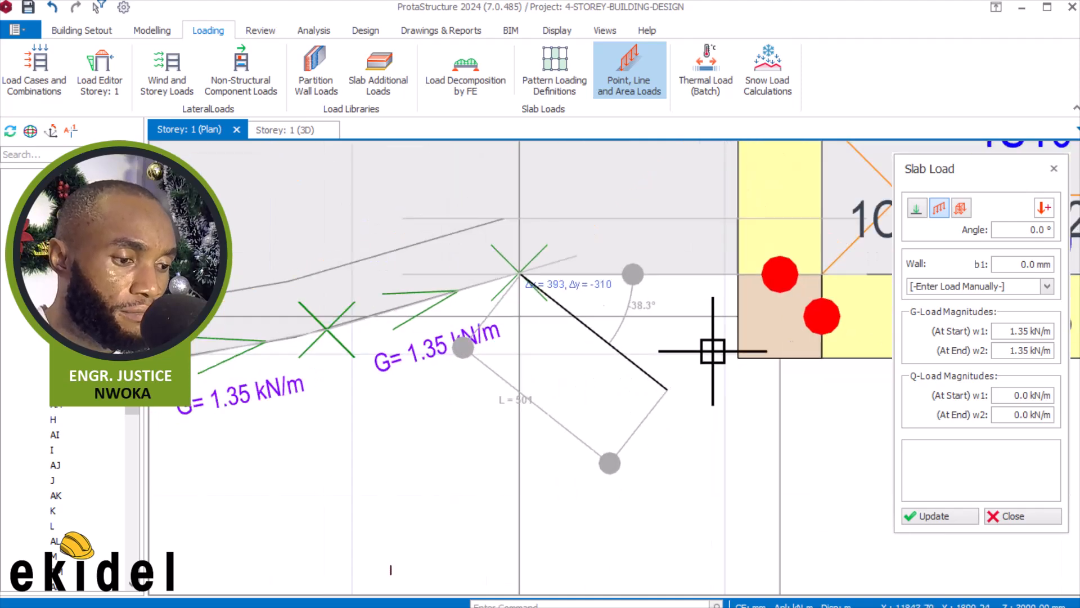
{"action": "left_click", "coordinate": [736, 282]}
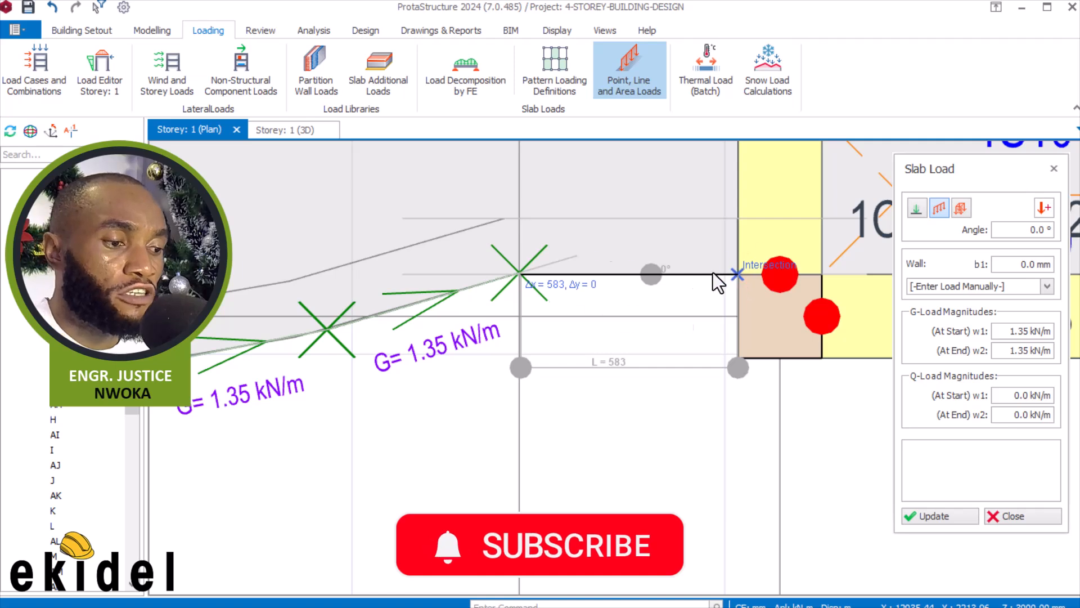
{"action": "scroll", "coordinate": [641, 293], "scroll_direction": "down", "scroll_amount": 1}
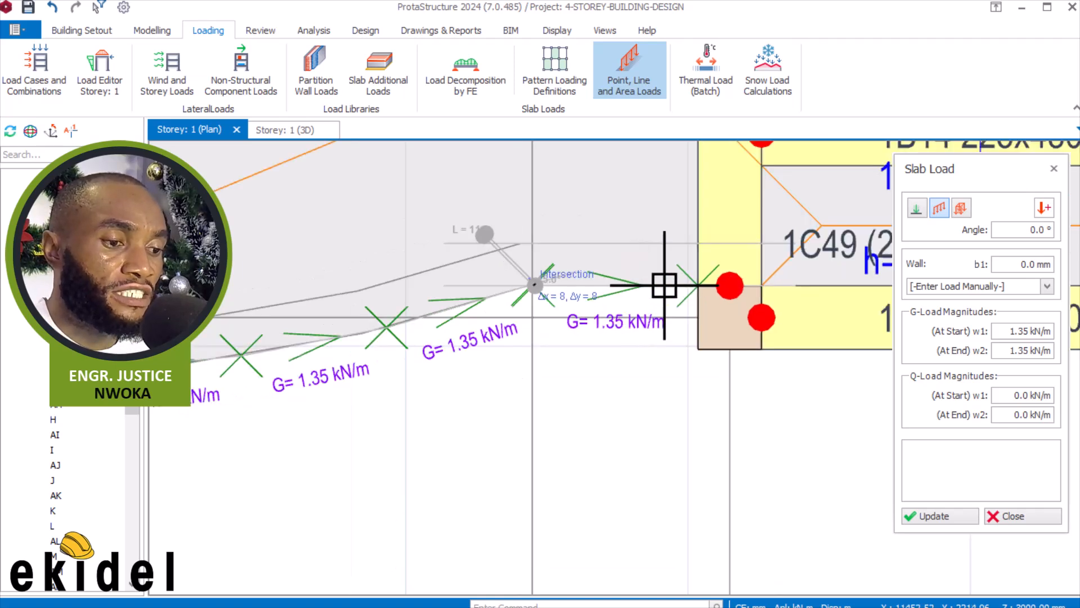
{"action": "key", "text": "Escape"}
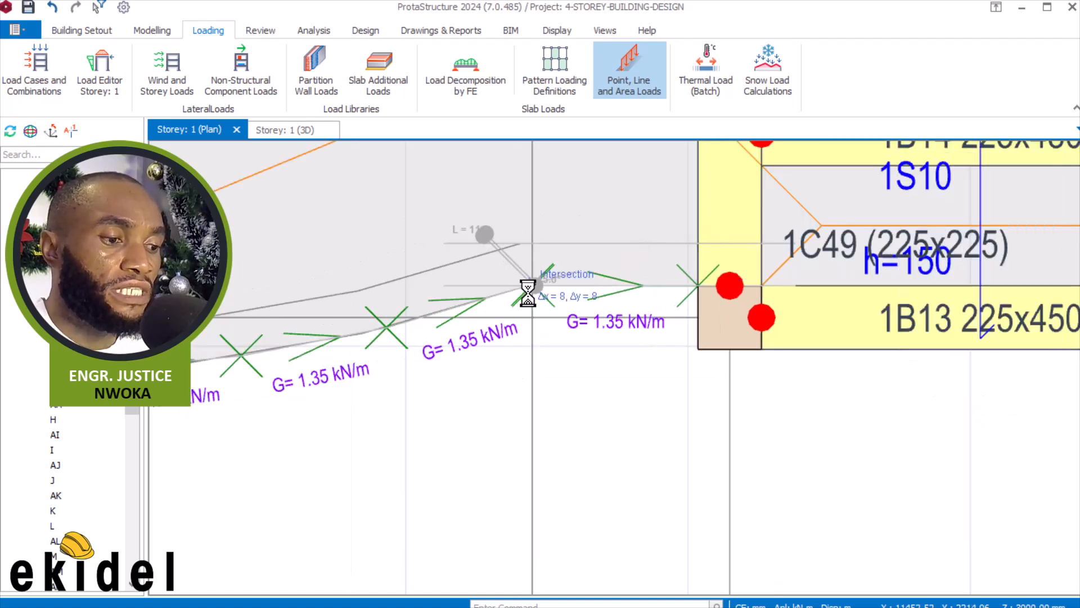
Examine the line loads along the curved terrace edges in plan and in the storey's 3D view
{"action": "scroll", "coordinate": [595, 309], "scroll_direction": "down", "scroll_amount": 2}
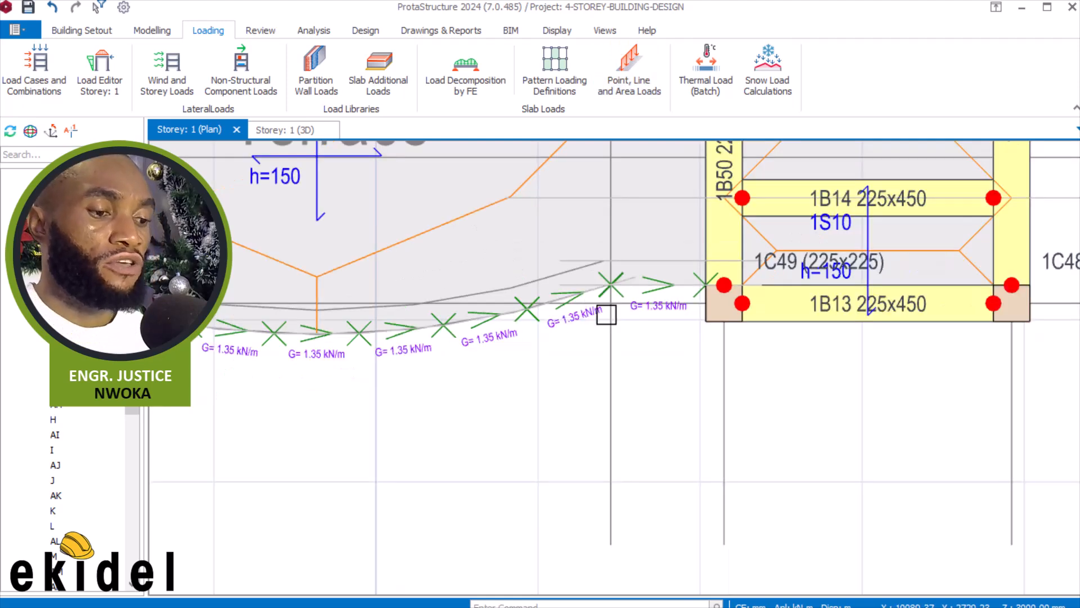
{"action": "scroll", "coordinate": [627, 309], "scroll_direction": "down", "scroll_amount": 1}
{"action": "scroll", "coordinate": [588, 330], "scroll_direction": "down", "scroll_amount": 3}
{"action": "middle_click_drag", "start_coordinate": [477, 345], "coordinate": [476, 448]}
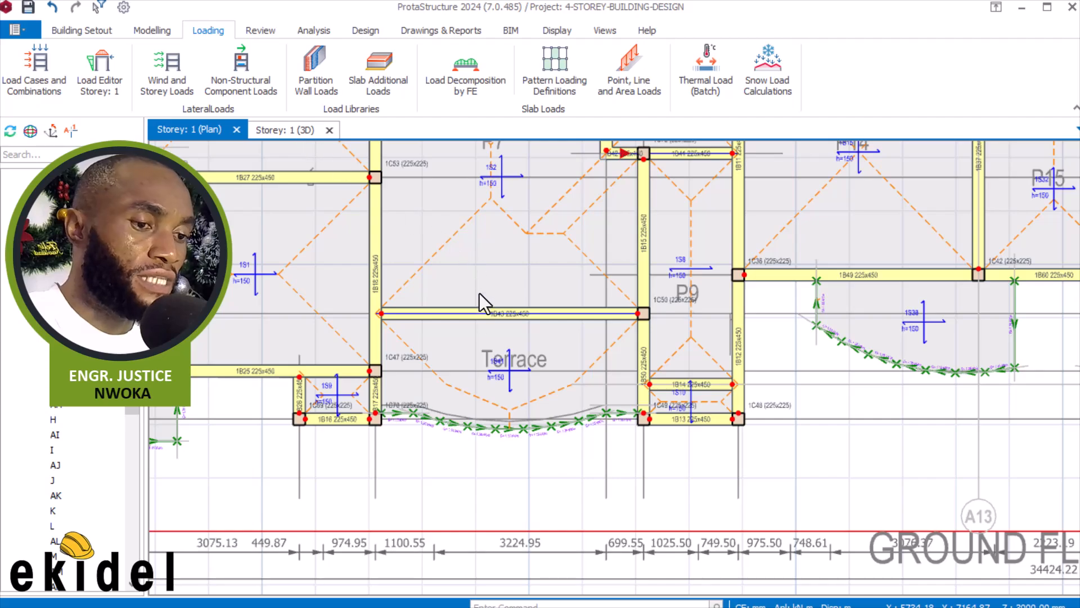
{"action": "scroll", "coordinate": [643, 344], "scroll_direction": "down", "scroll_amount": 3}
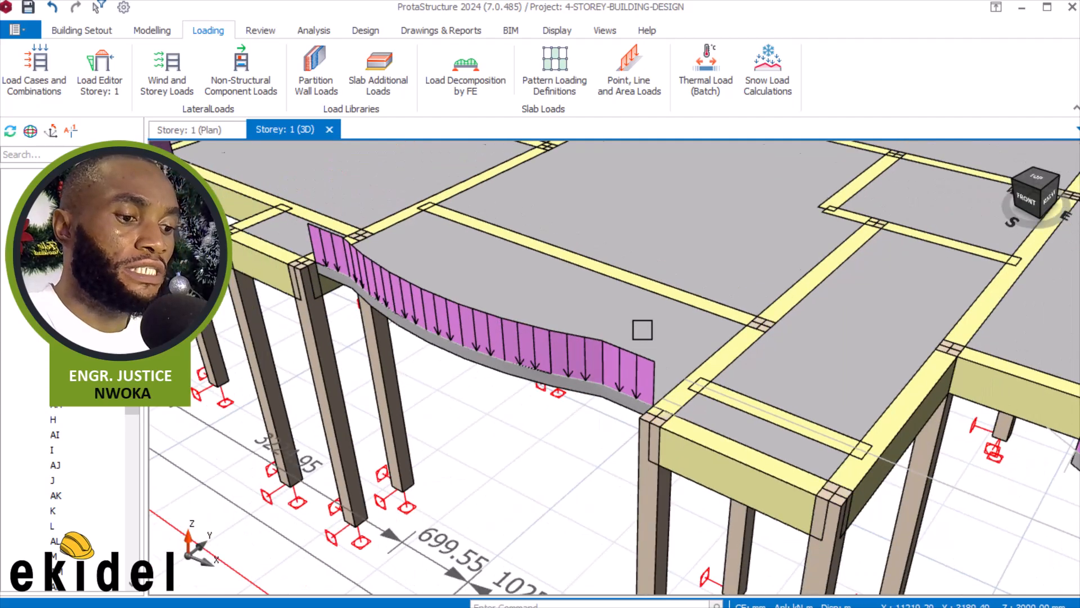
{"action": "middle_click_drag", "start_coordinate": [624, 329], "coordinate": [293, 362]}
{"action": "scroll", "coordinate": [612, 305], "scroll_direction": "down", "scroll_amount": 5}
{"action": "middle_click_drag", "start_coordinate": [565, 338], "coordinate": [858, 368]}
{"action": "scroll", "coordinate": [441, 282], "scroll_direction": "up", "scroll_amount": 3}
{"action": "middle_click_drag", "start_coordinate": [441, 282], "coordinate": [737, 281]}
{"action": "middle_click_drag", "start_coordinate": [747, 357], "coordinate": [663, 248]}
{"action": "scroll", "coordinate": [598, 277], "scroll_direction": "down", "scroll_amount": 2}
{"action": "middle_click_drag", "start_coordinate": [598, 277], "coordinate": [487, 223]}
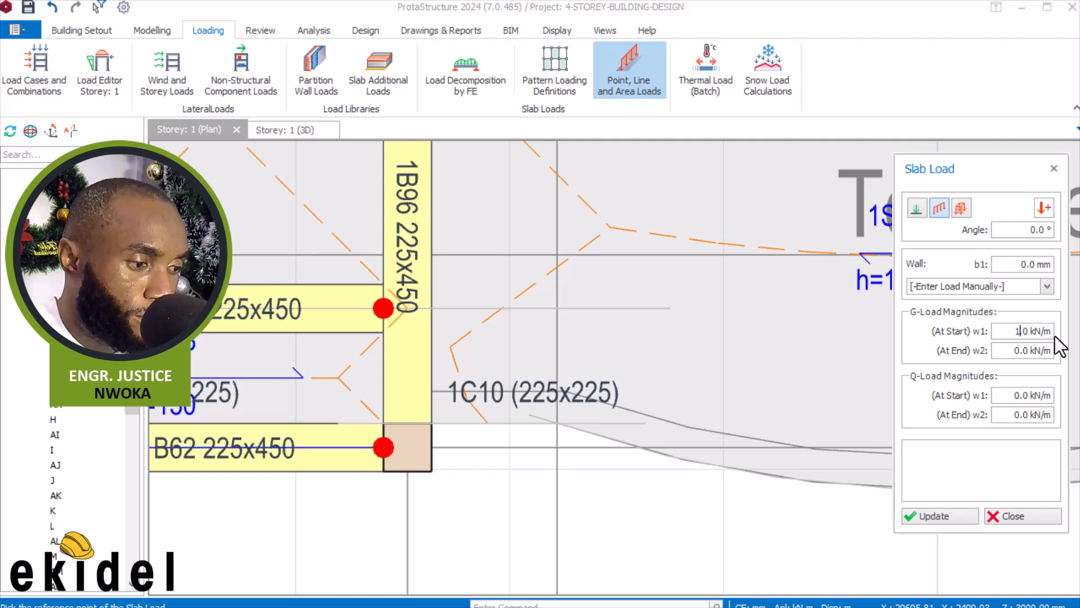
Set the start and end G loads to 1.35 kN/m and place a horizontal line load about 586 mm long from column 1C10 along terrace 1S40's edge
{"action": "type", "text": "5"}
{"action": "scroll", "coordinate": [422, 386], "scroll_direction": "down", "scroll_amount": 2}
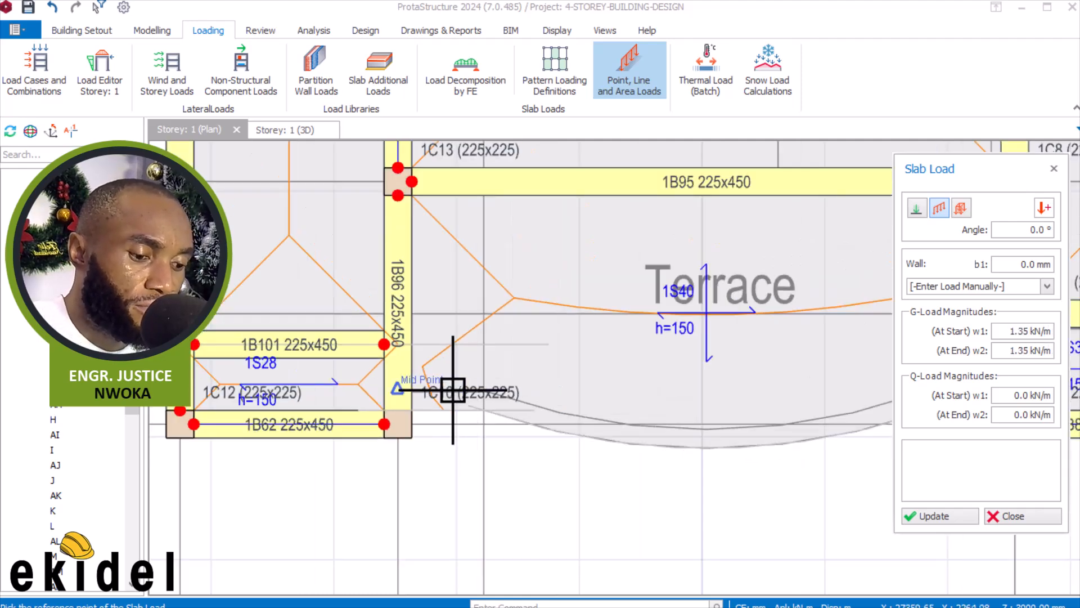
{"action": "scroll", "coordinate": [362, 444], "scroll_direction": "up", "scroll_amount": 4}
{"action": "left_click", "coordinate": [357, 396]}
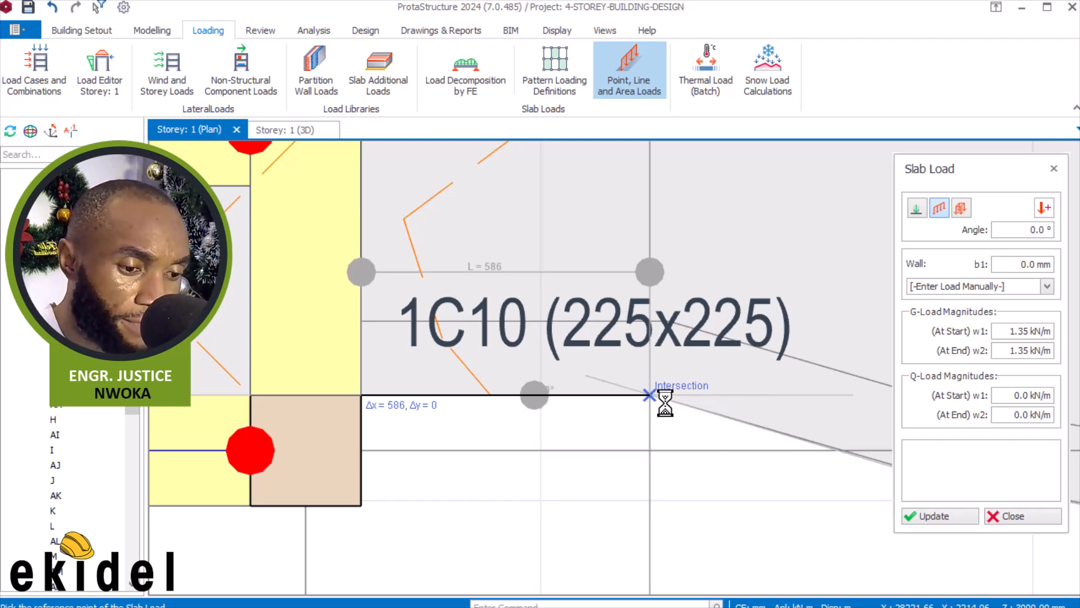
{"action": "scroll", "coordinate": [653, 404], "scroll_direction": "up", "scroll_amount": 1}
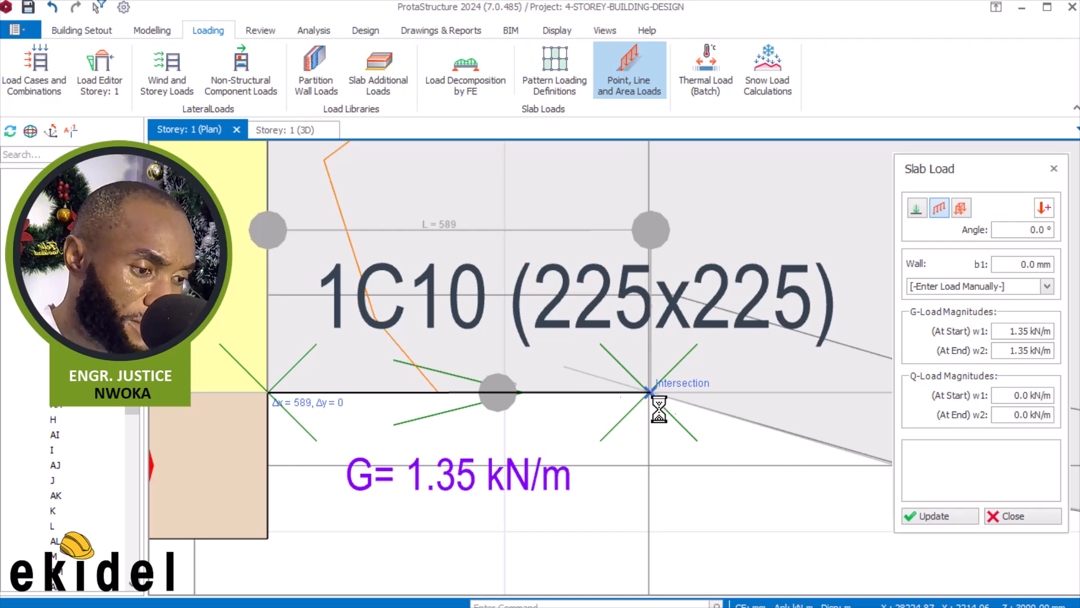
Place a 1.35 kN/m line load about 532 mm long on terrace 1S40's first curve segment, starting where the straight edge load ends
{"action": "scroll", "coordinate": [633, 409], "scroll_direction": "up", "scroll_amount": 5}
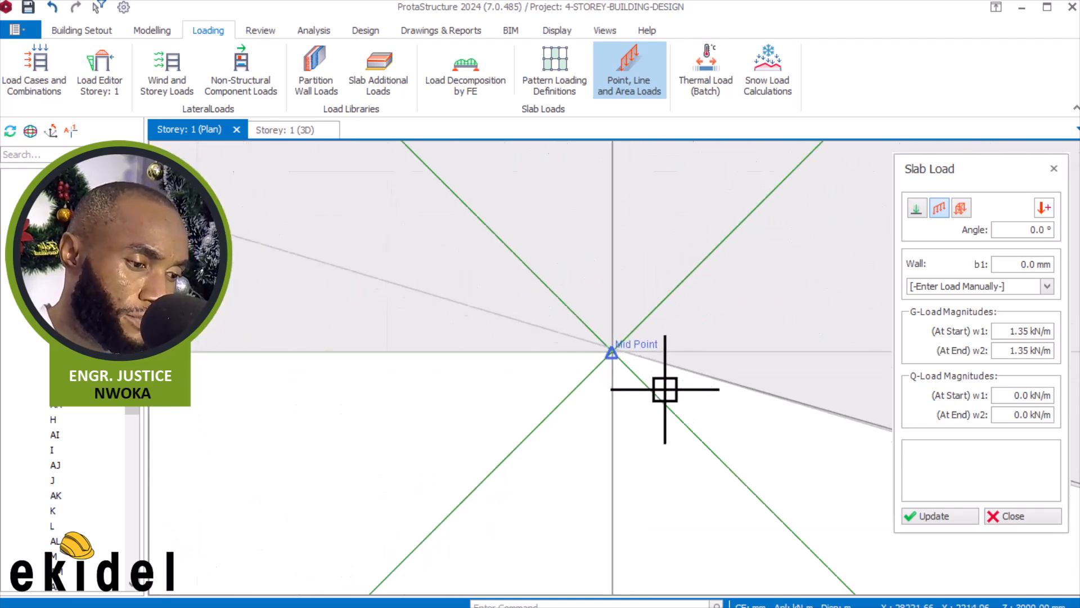
{"action": "left_click", "coordinate": [612, 353]}
{"action": "scroll", "coordinate": [282, 297], "scroll_direction": "down", "scroll_amount": 8}
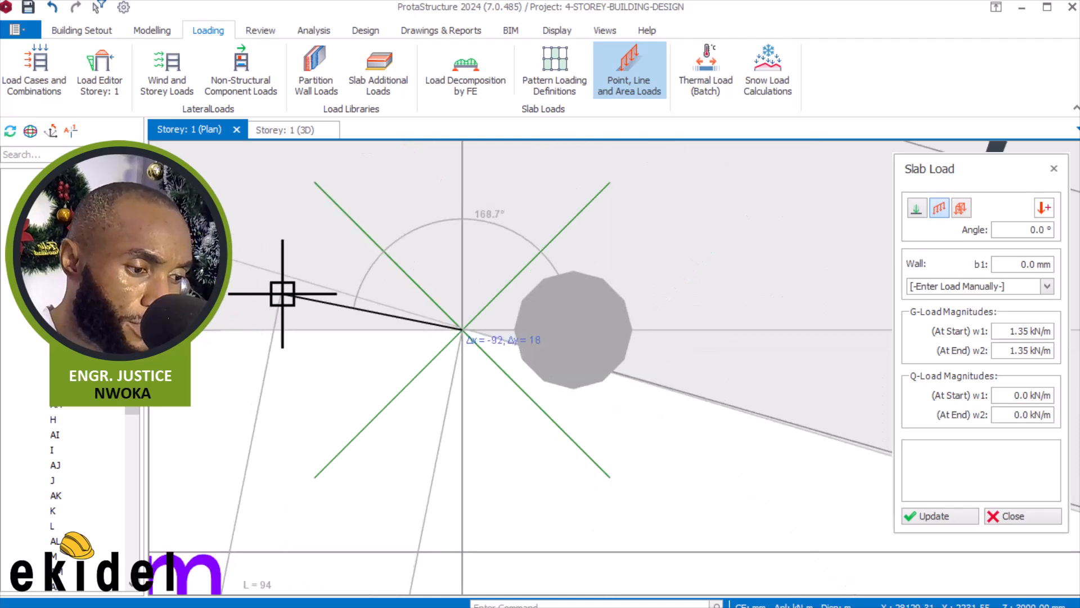
{"action": "scroll", "coordinate": [594, 403], "scroll_direction": "up", "scroll_amount": 1}
{"action": "scroll", "coordinate": [538, 403], "scroll_direction": "up", "scroll_amount": 2}
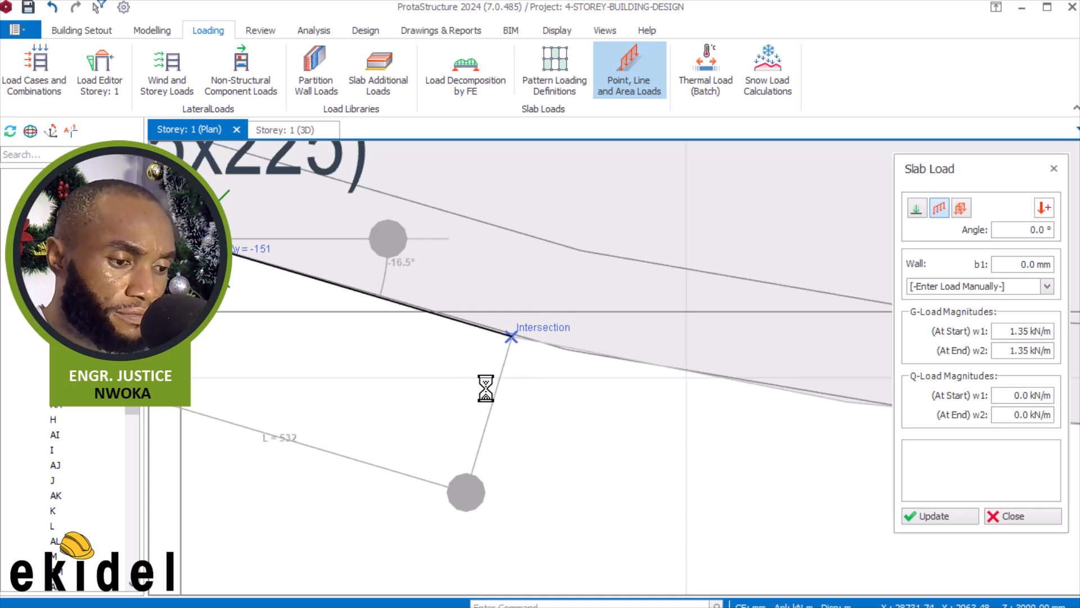
{"action": "left_click", "coordinate": [512, 337]}
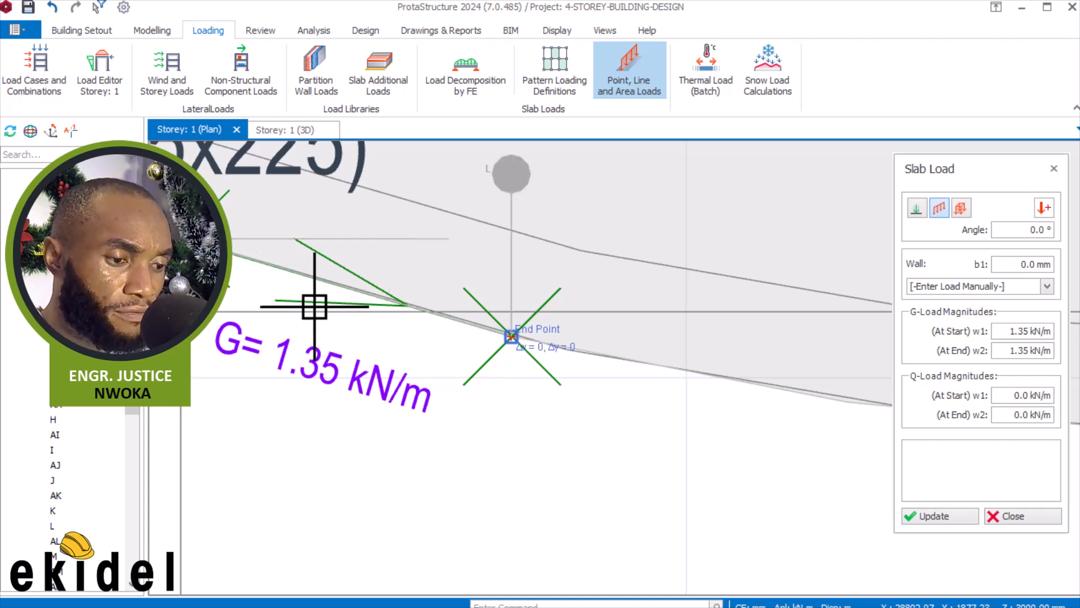
Continue the 1.35 kN/m line load about 528 mm along terrace 1S40's second curve segment
{"action": "scroll", "coordinate": [321, 304], "scroll_direction": "down", "scroll_amount": 1}
{"action": "scroll", "coordinate": [744, 415], "scroll_direction": "down", "scroll_amount": 1}
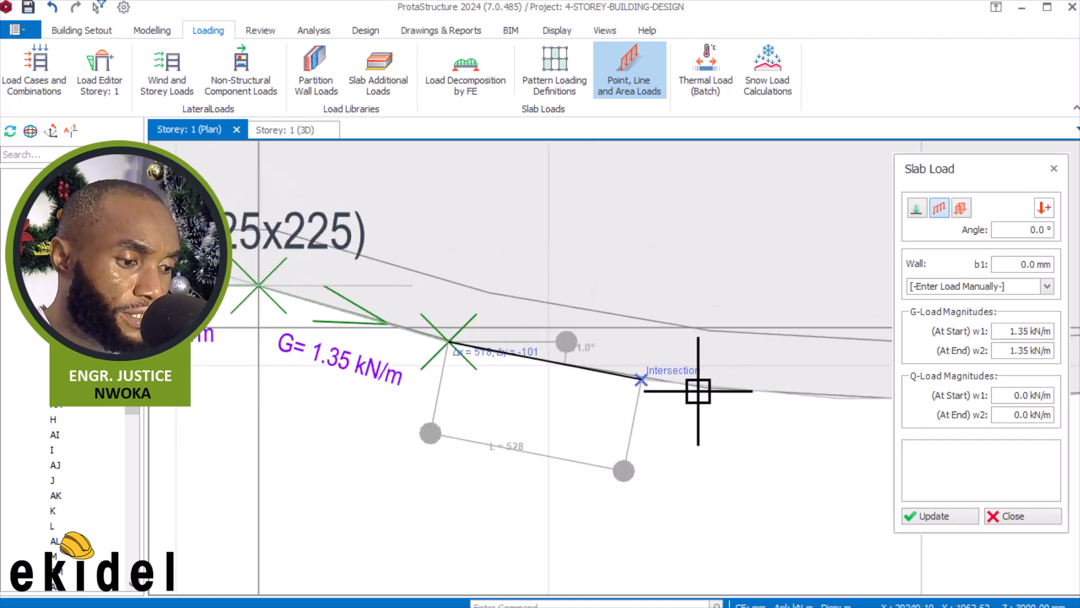
{"action": "left_click", "coordinate": [667, 391]}
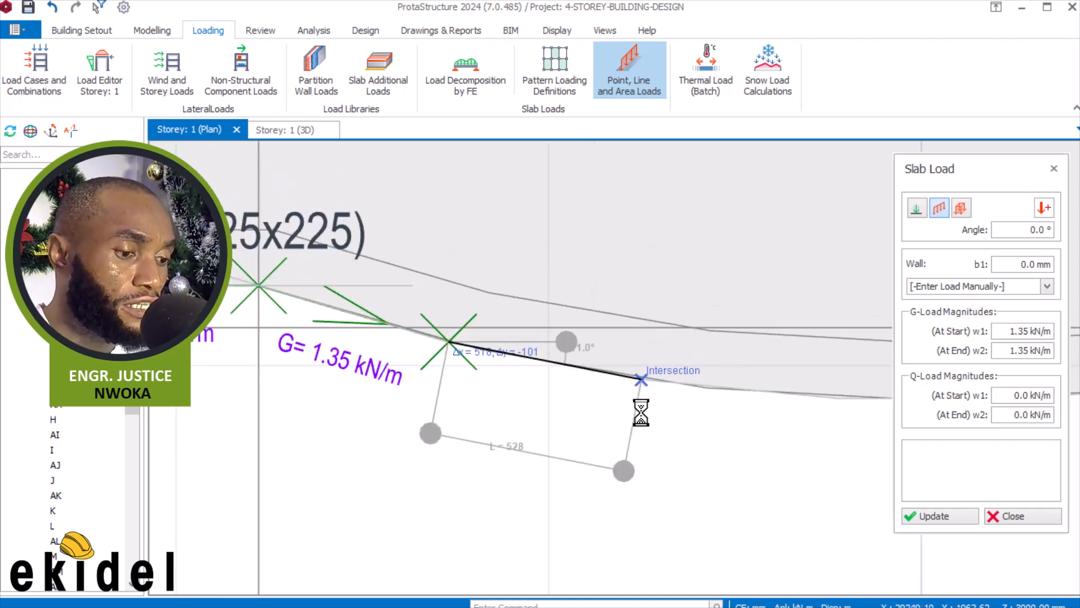
Add a 1.35 kN/m line load about 791 mm long from the second segment's end to the midpoint of terrace 1S40's curved edge
{"action": "scroll", "coordinate": [645, 391], "scroll_direction": "up", "scroll_amount": 2}
{"action": "left_click", "coordinate": [644, 383]}
{"action": "scroll", "coordinate": [321, 363], "scroll_direction": "down", "scroll_amount": 3}
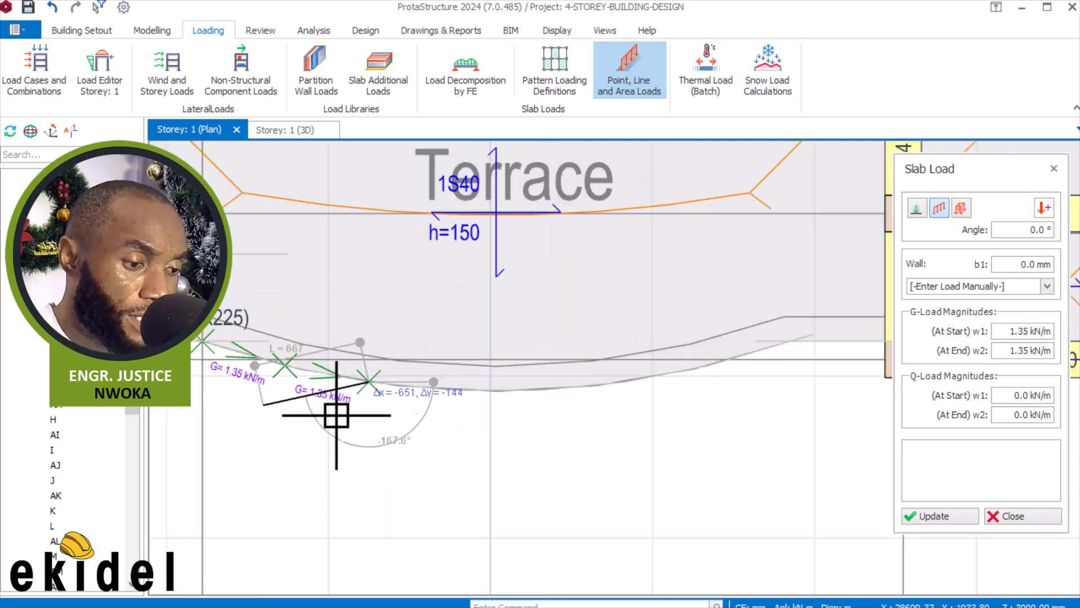
{"action": "scroll", "coordinate": [469, 396], "scroll_direction": "up", "scroll_amount": 1}
{"action": "scroll", "coordinate": [514, 386], "scroll_direction": "up", "scroll_amount": 1}
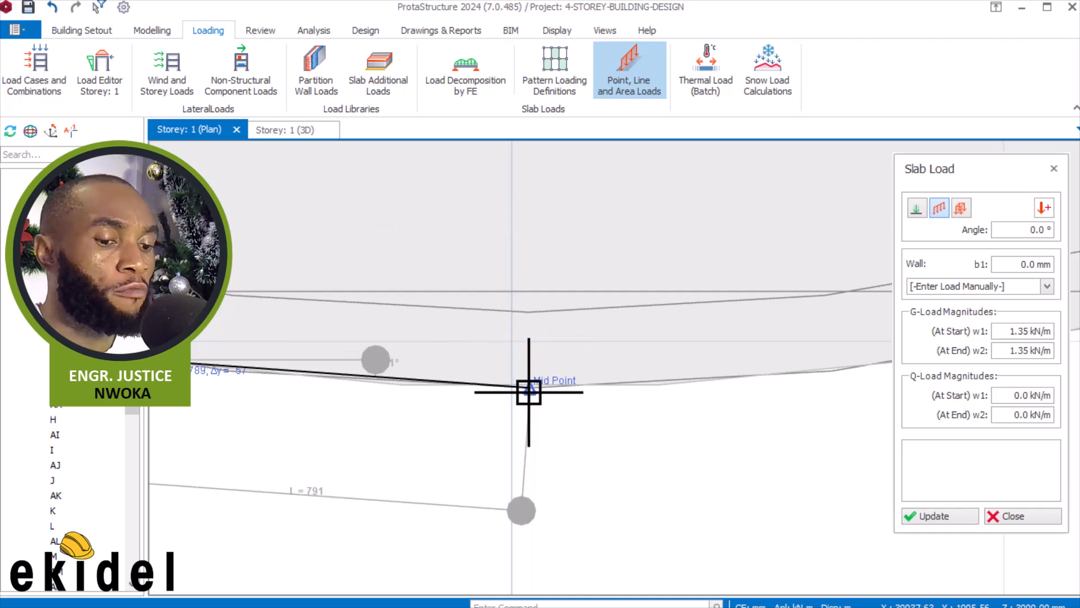
{"action": "left_click", "coordinate": [529, 392]}
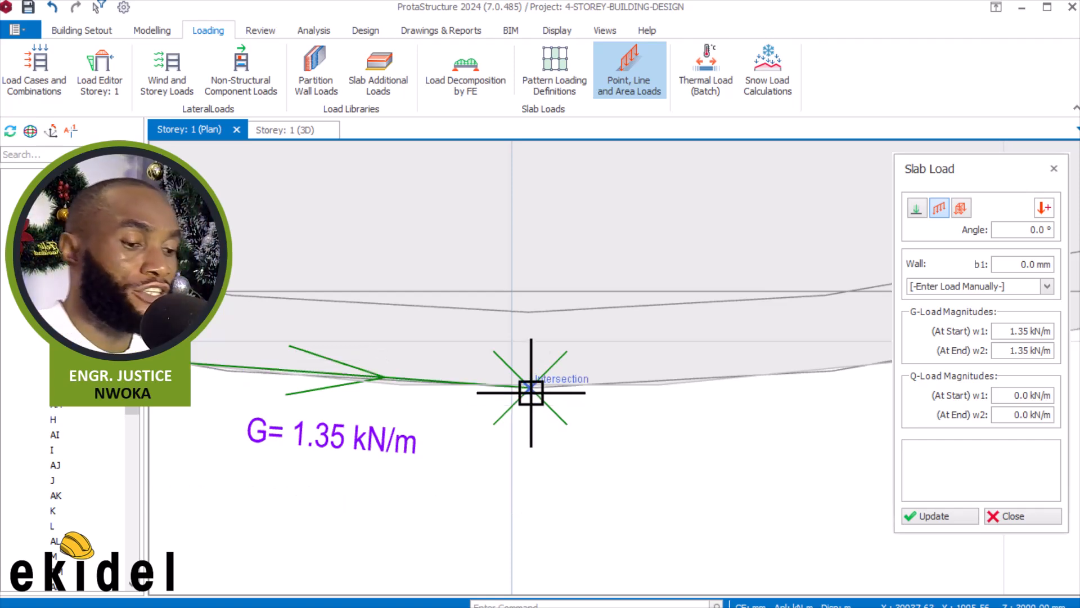
Place a 1.35 kN/m line load about 791 mm long from the midpoint of terrace 1S40's curved edge to the next edge intersection
{"action": "scroll", "coordinate": [534, 397], "scroll_direction": "up", "scroll_amount": 1}
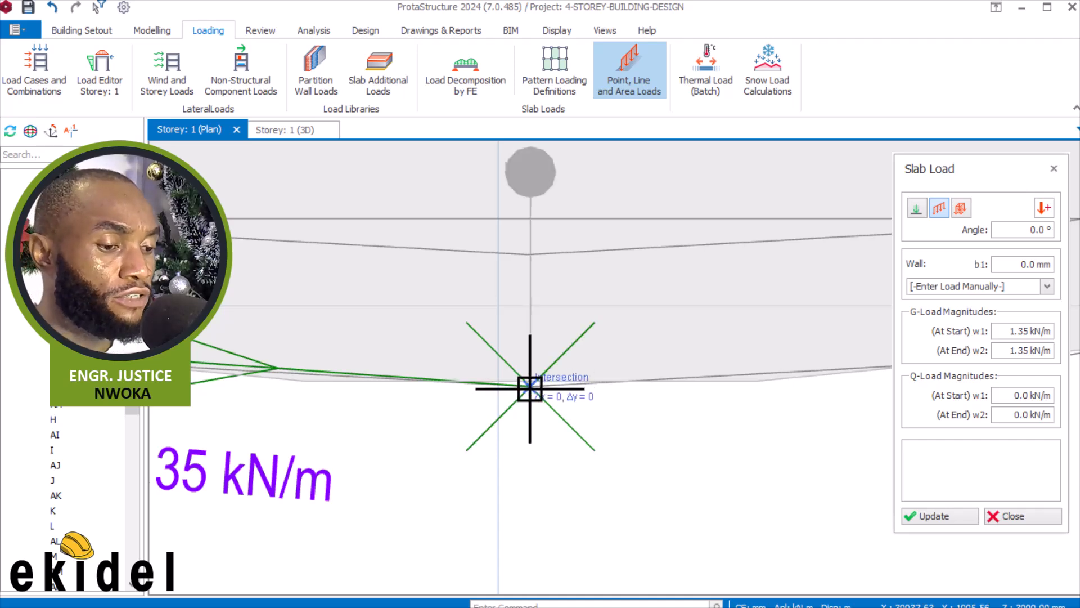
{"action": "left_click", "coordinate": [530, 388]}
{"action": "scroll", "coordinate": [337, 387], "scroll_direction": "down", "scroll_amount": 1}
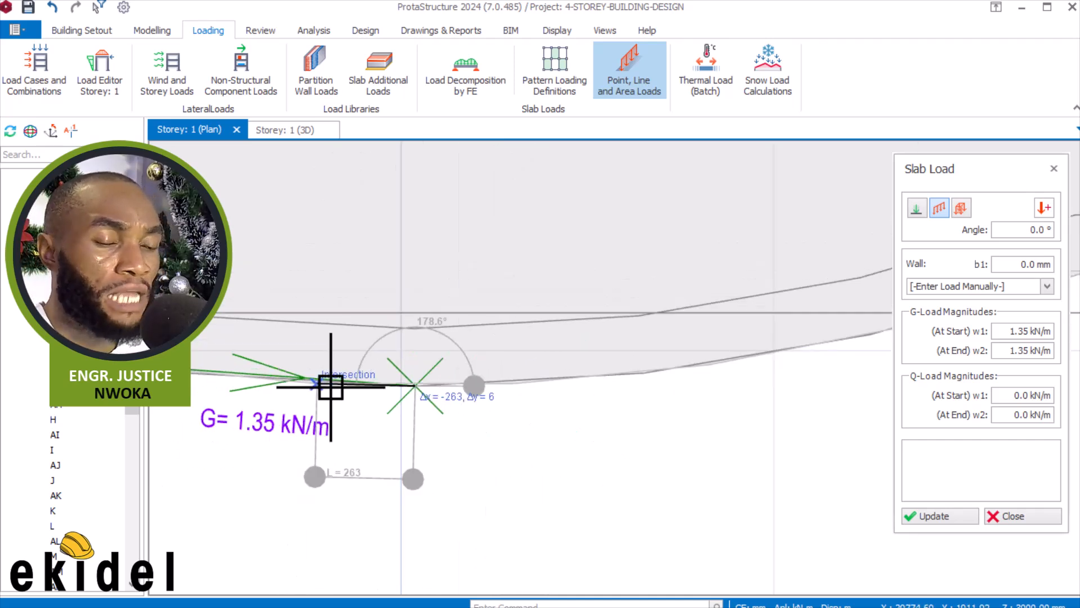
{"action": "scroll", "coordinate": [331, 387], "scroll_direction": "down", "scroll_amount": 2}
{"action": "scroll", "coordinate": [548, 389], "scroll_direction": "up", "scroll_amount": 2}
{"action": "scroll", "coordinate": [488, 378], "scroll_direction": "up", "scroll_amount": 1}
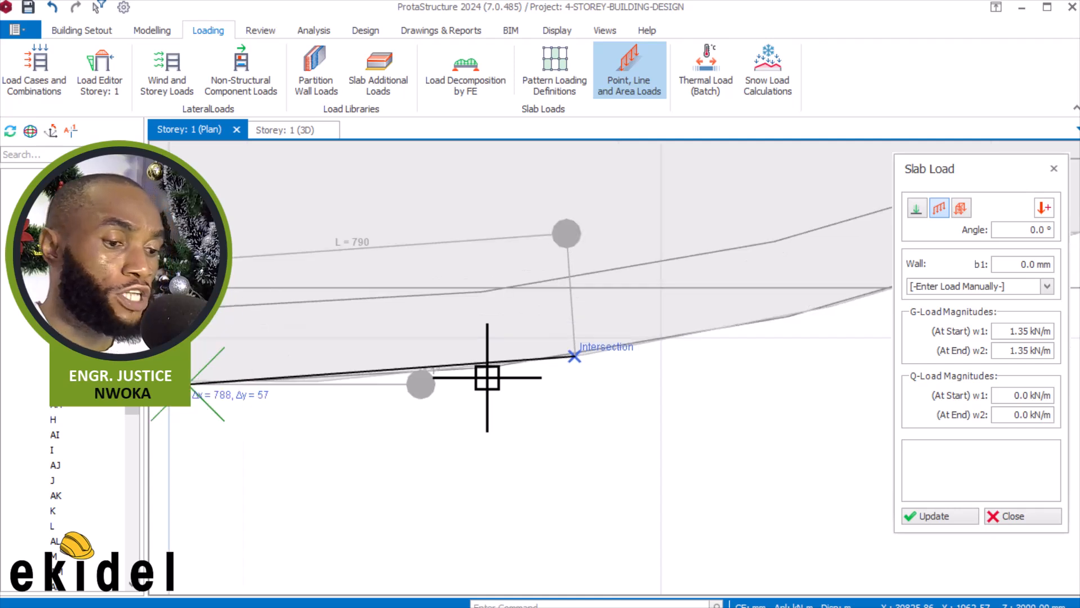
{"action": "scroll", "coordinate": [477, 379], "scroll_direction": "down", "scroll_amount": 1}
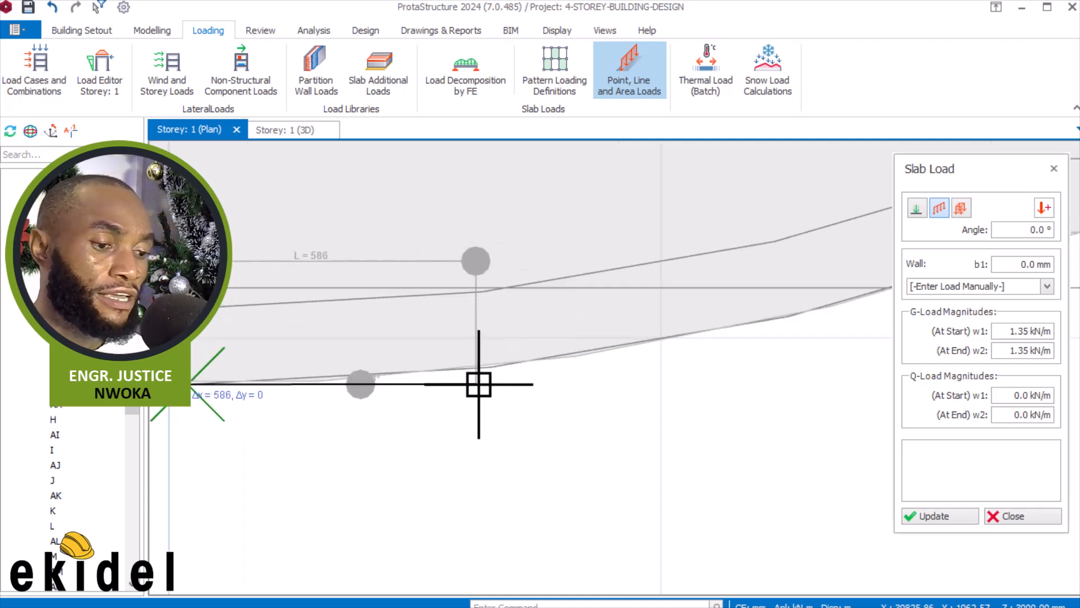
{"action": "scroll", "coordinate": [487, 376], "scroll_direction": "up", "scroll_amount": 1}
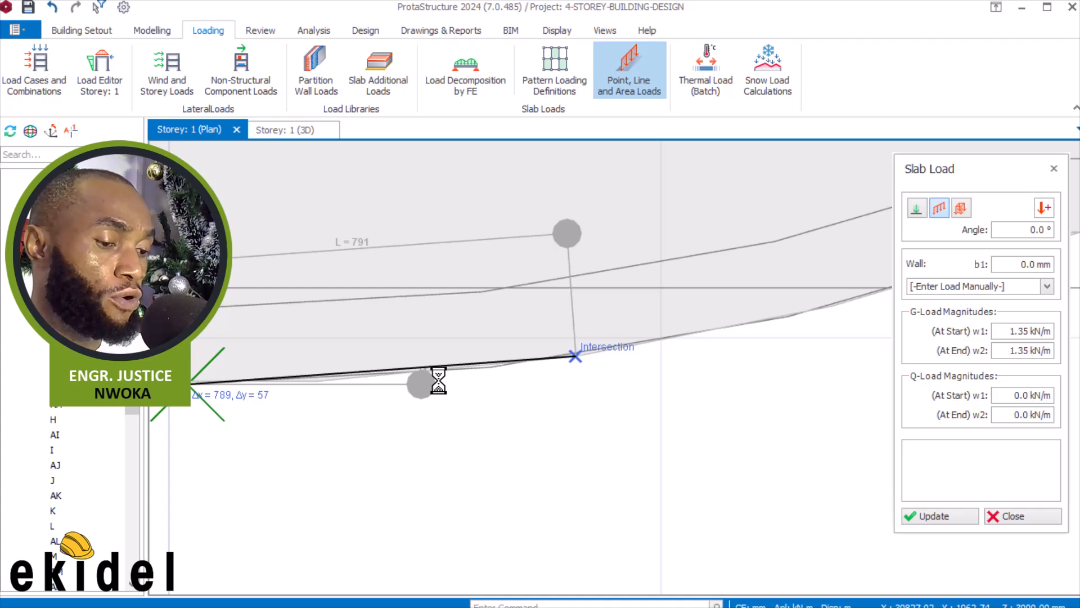
{"action": "scroll", "coordinate": [436, 406], "scroll_direction": "down", "scroll_amount": 1}
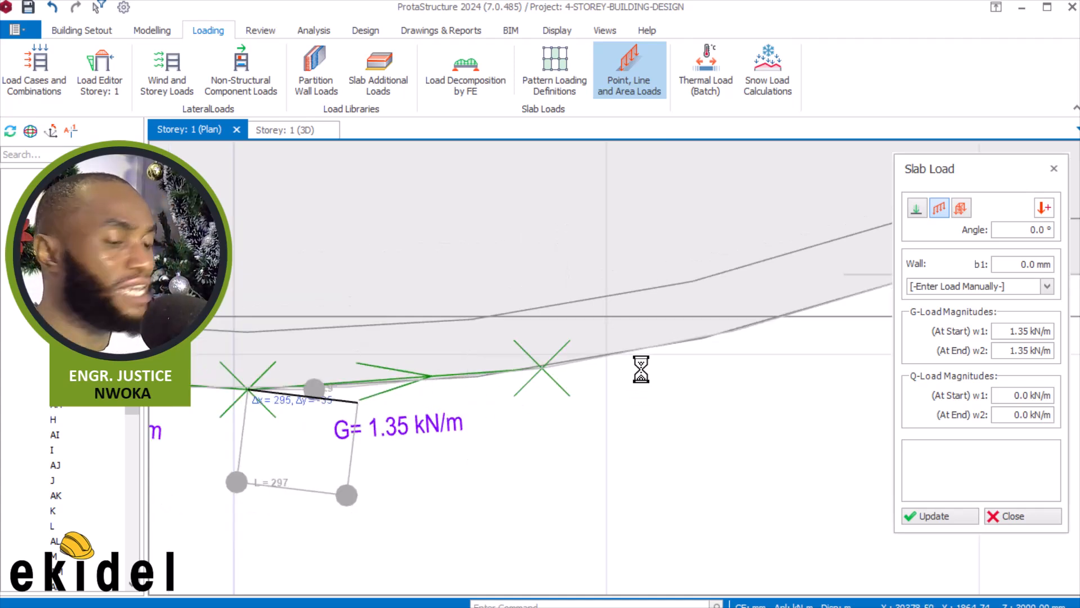
Continue the 1.35 kN/m line load about 527 mm along terrace 1S40's next curve segment, ending at the following edge intersection
{"action": "scroll", "coordinate": [490, 366], "scroll_direction": "up", "scroll_amount": 1}
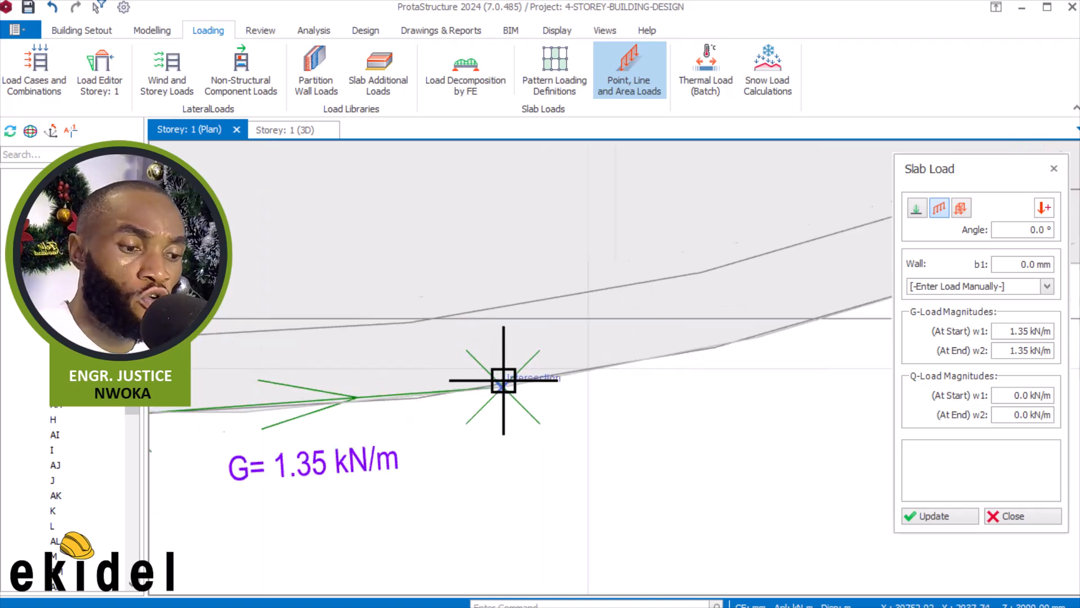
{"action": "scroll", "coordinate": [504, 380], "scroll_direction": "up", "scroll_amount": 1}
{"action": "left_click", "coordinate": [502, 387]}
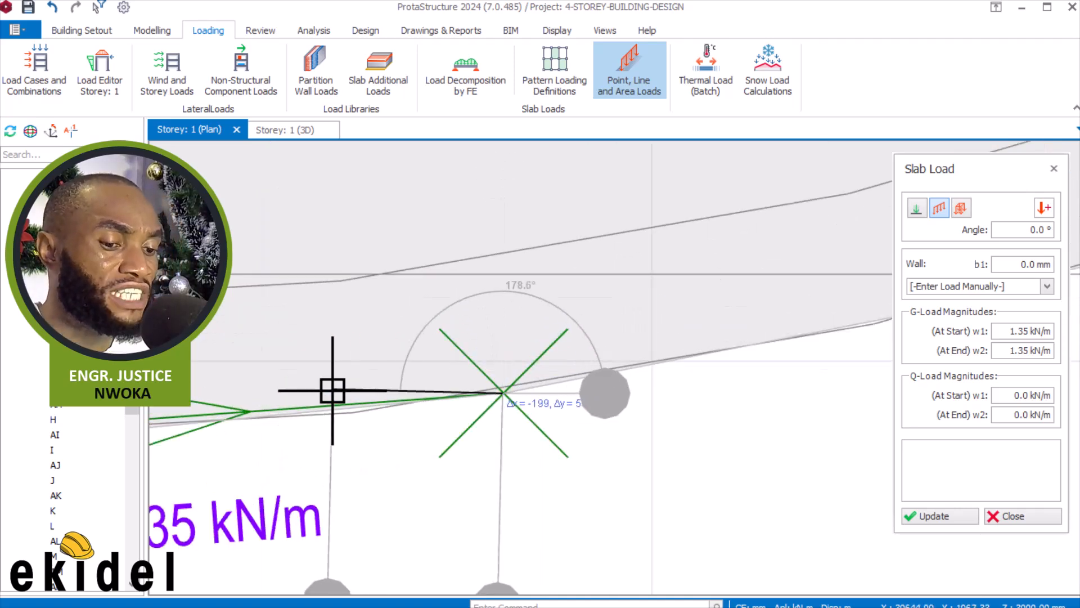
{"action": "scroll", "coordinate": [360, 408], "scroll_direction": "down", "scroll_amount": 1}
{"action": "scroll", "coordinate": [581, 364], "scroll_direction": "up", "scroll_amount": 1}
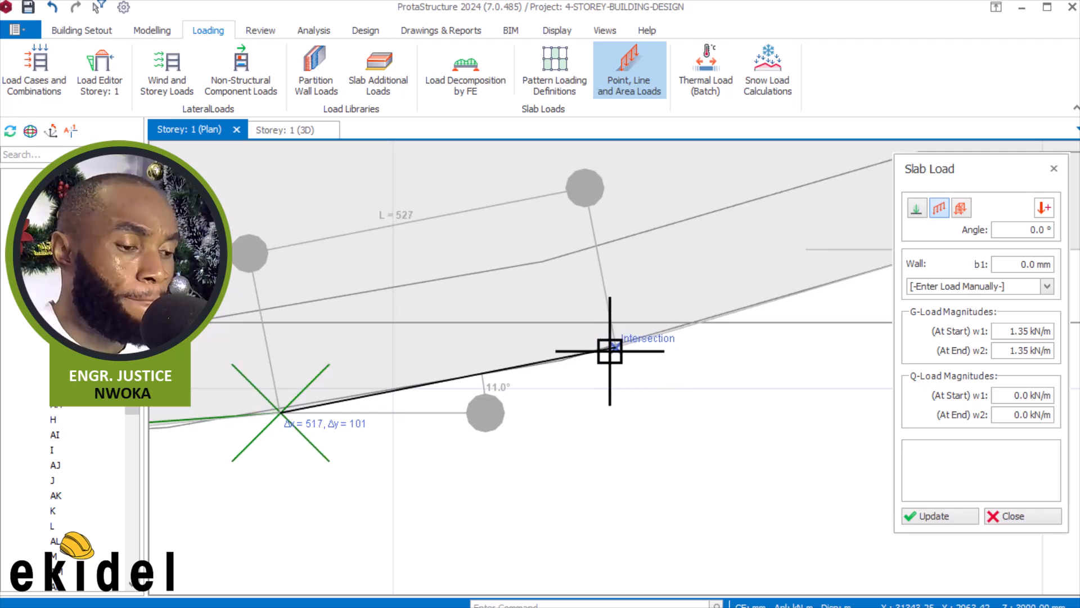
{"action": "scroll", "coordinate": [621, 348], "scroll_direction": "up", "scroll_amount": 1}
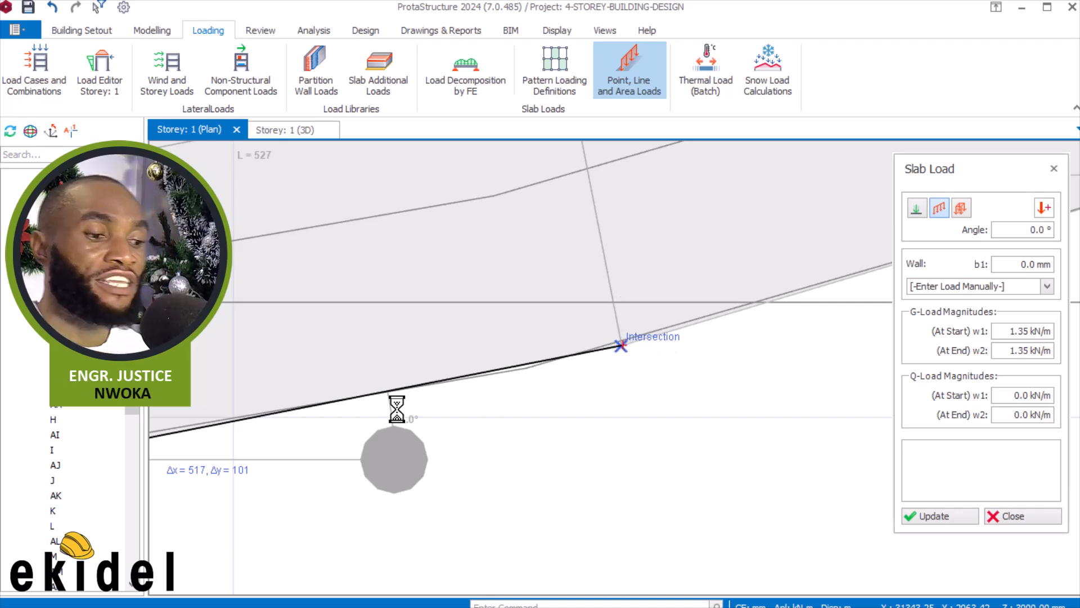
{"action": "scroll", "coordinate": [397, 410], "scroll_direction": "down", "scroll_amount": 2}
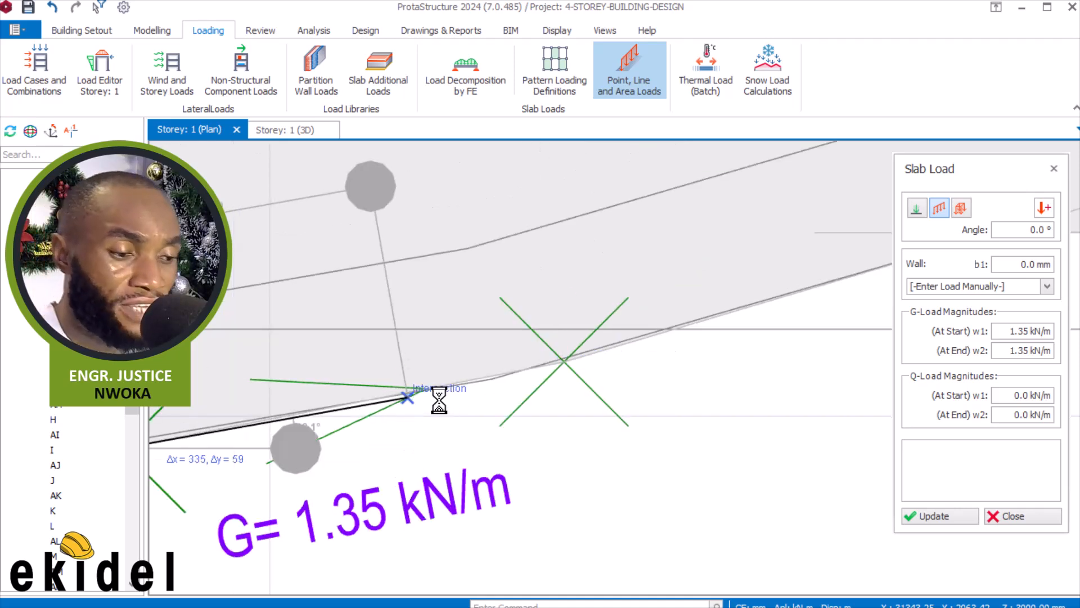
Add a 1.35 kN/m line load about 529 mm long on terrace 1S40's last curve segment, up to the straight edge
{"action": "scroll", "coordinate": [523, 325], "scroll_direction": "down", "scroll_amount": 2}
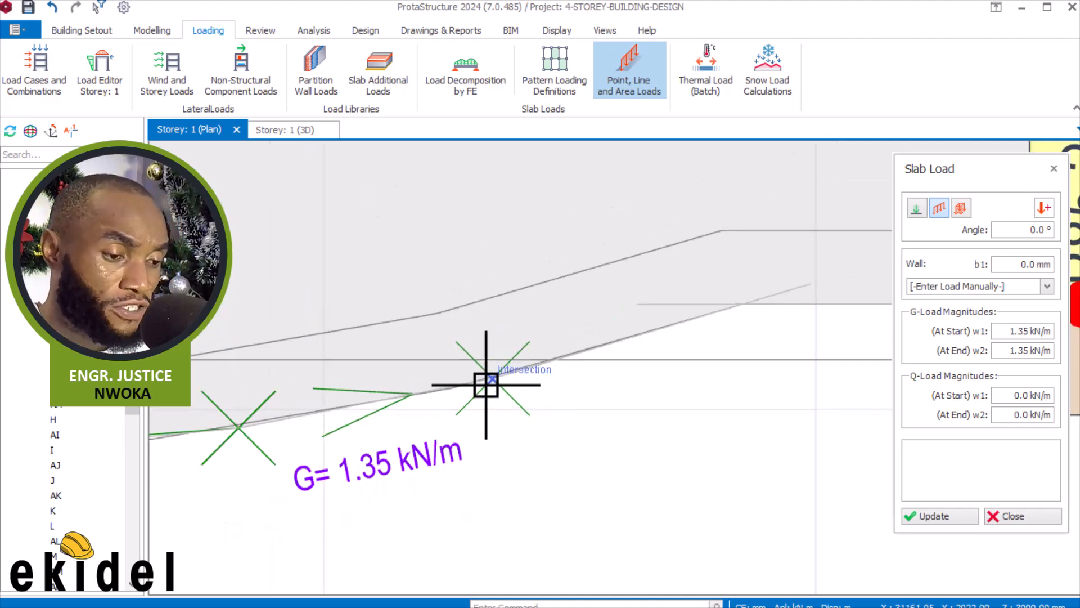
{"action": "scroll", "coordinate": [489, 379], "scroll_direction": "up", "scroll_amount": 2}
{"action": "scroll", "coordinate": [406, 415], "scroll_direction": "down", "scroll_amount": 1}
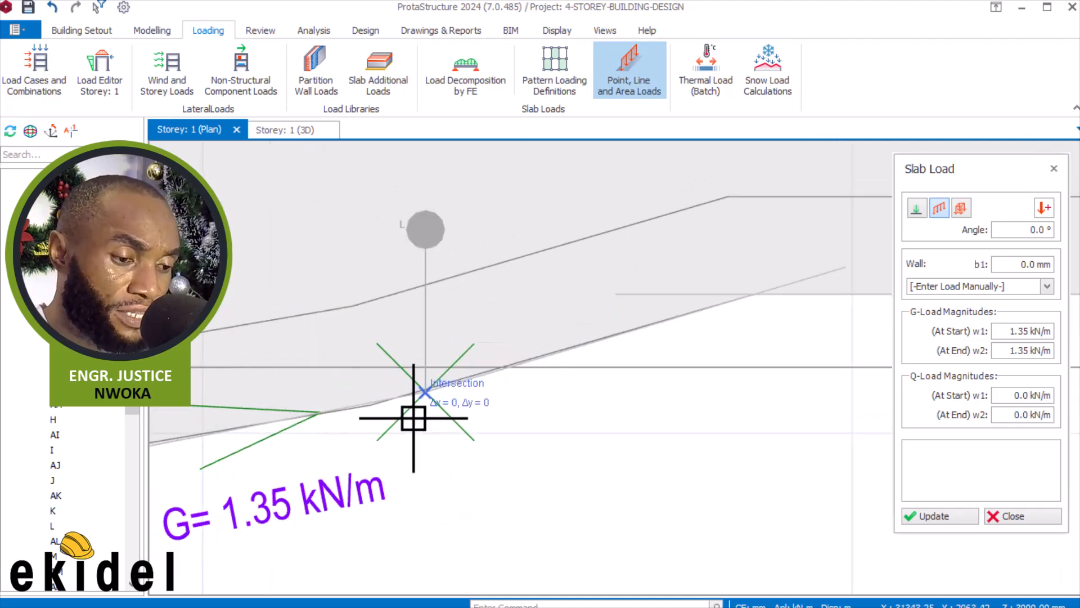
{"action": "scroll", "coordinate": [413, 394], "scroll_direction": "down", "scroll_amount": 1}
{"action": "scroll", "coordinate": [683, 325], "scroll_direction": "up", "scroll_amount": 2}
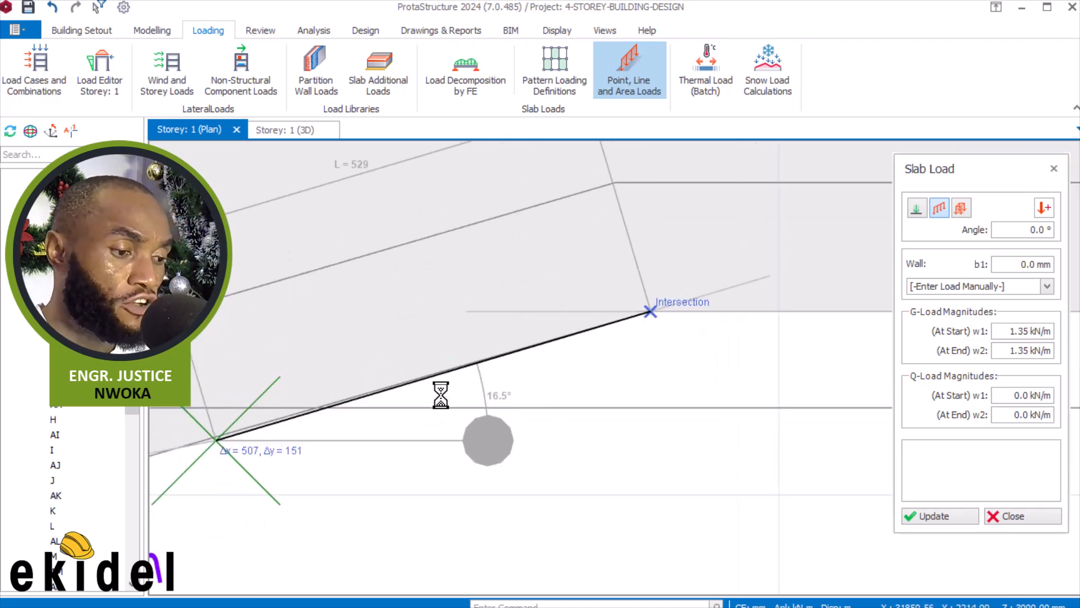
{"action": "scroll", "coordinate": [270, 373], "scroll_direction": "down", "scroll_amount": 1}
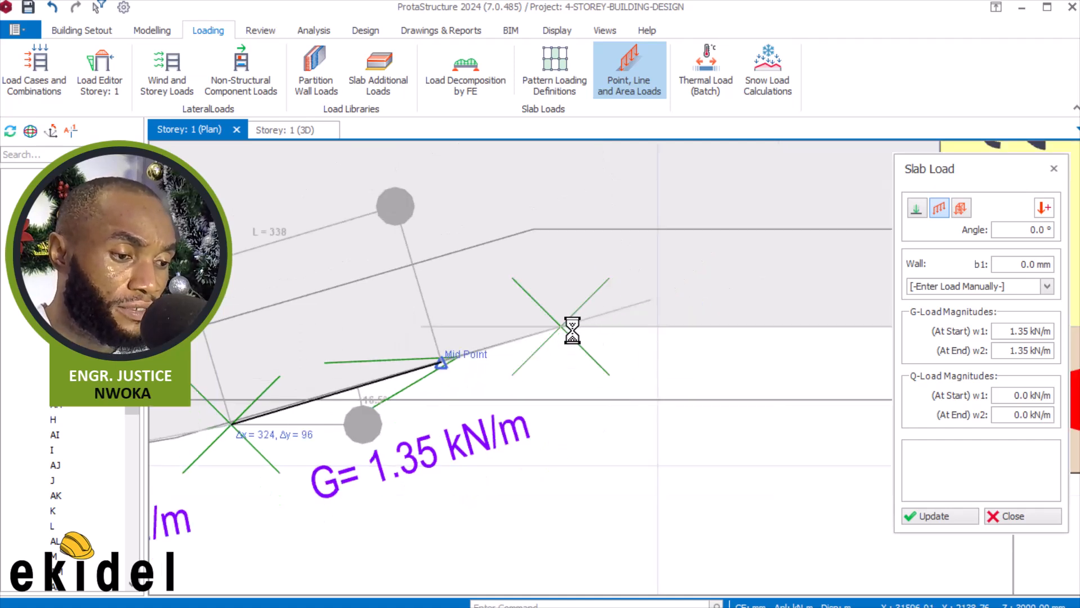
Place a horizontal 1.35 kN/m line load about 584 mm long from the curve's end to column 1C9, and end the load command
{"action": "scroll", "coordinate": [572, 331], "scroll_direction": "up", "scroll_amount": 1}
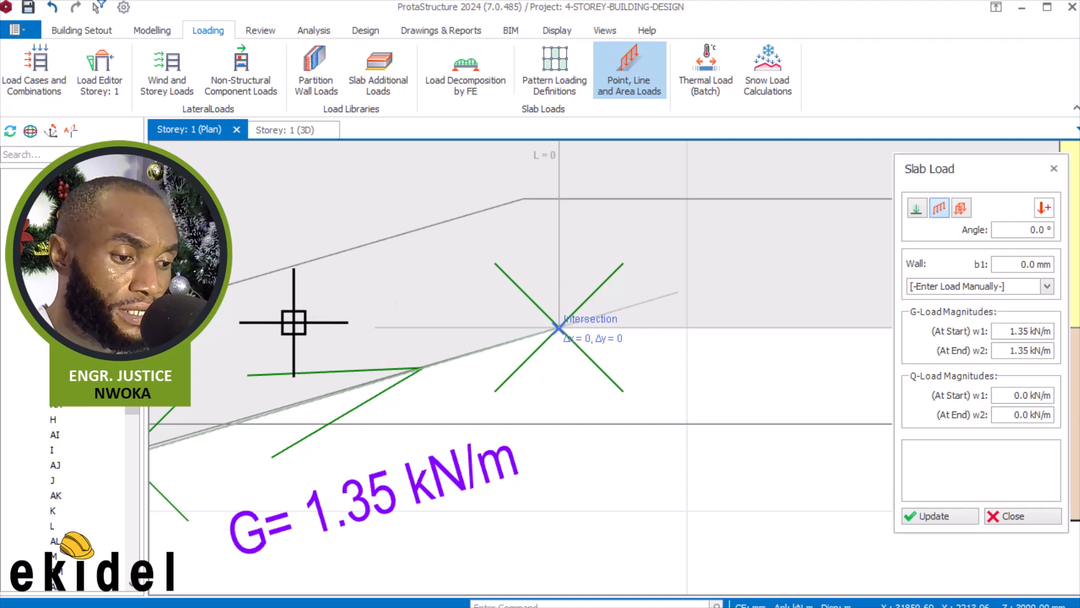
{"action": "scroll", "coordinate": [299, 326], "scroll_direction": "down", "scroll_amount": 4}
{"action": "scroll", "coordinate": [533, 331], "scroll_direction": "up", "scroll_amount": 2}
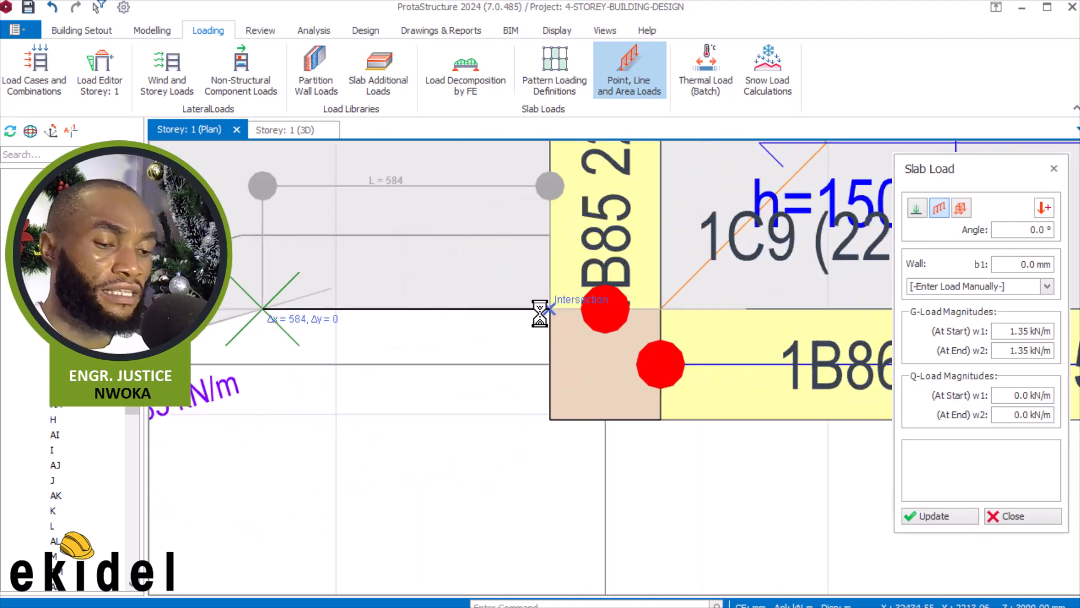
{"action": "left_click", "coordinate": [542, 310]}
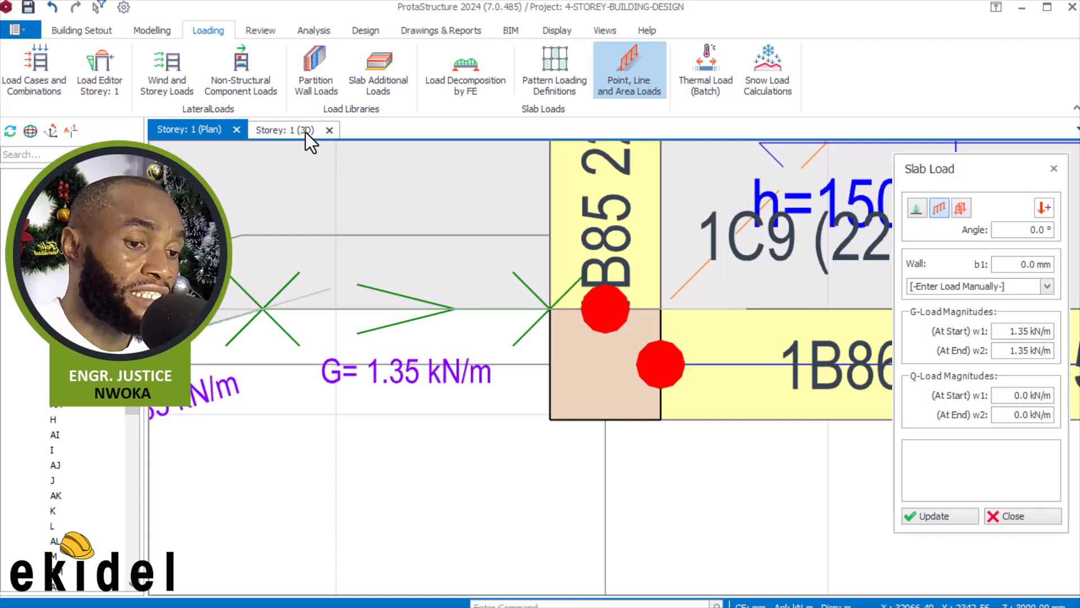
{"action": "key", "text": "Escape"}
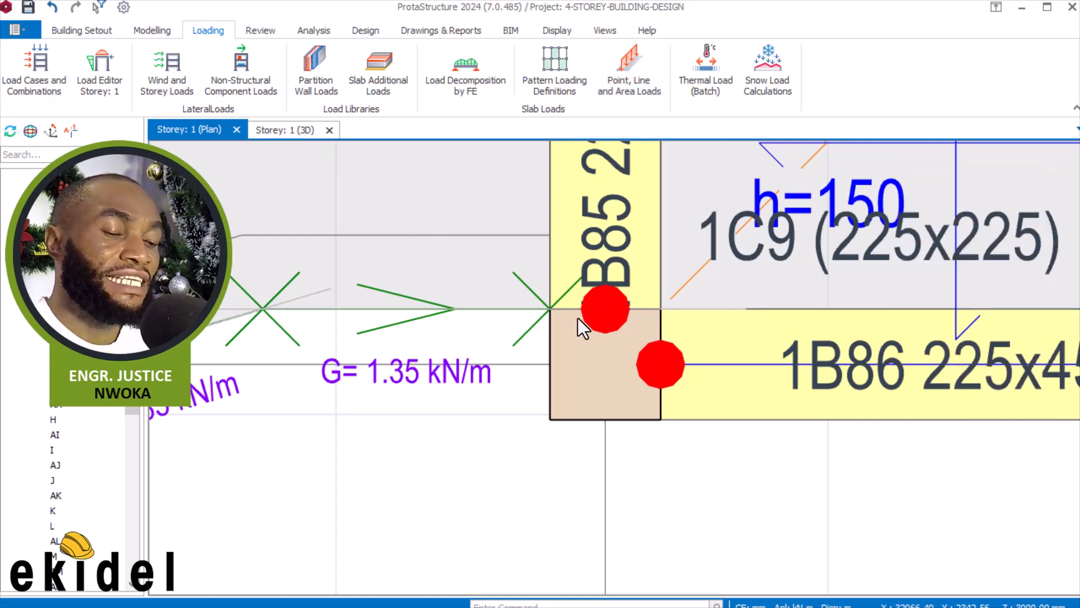
Examine the line loads along the front terraces in the 3D view of storey 1
{"action": "key", "text": "ctrl+Tab"}
{"action": "scroll", "coordinate": [568, 333], "scroll_direction": "down", "scroll_amount": 3}
{"action": "mouse_move", "coordinate": [568, 332]}
{"action": "middle_mouse_down"}
{"action": "mouse_move", "coordinate": [593, 337]}
{"action": "mouse_move", "coordinate": [512, 330]}
{"action": "mouse_move", "coordinate": [506, 306]}
{"action": "mouse_move", "coordinate": [622, 304]}
{"action": "mouse_move", "coordinate": [615, 337]}
{"action": "mouse_move", "coordinate": [579, 338]}
{"action": "mouse_move", "coordinate": [882, 229]}
{"action": "mouse_move", "coordinate": [762, 212]}
{"action": "mouse_move", "coordinate": [699, 185]}
{"action": "mouse_move", "coordinate": [774, 162]}
{"action": "mouse_move", "coordinate": [849, 197]}
{"action": "mouse_move", "coordinate": [866, 285]}
{"action": "mouse_move", "coordinate": [512, 303]}
{"action": "mouse_move", "coordinate": [430, 360]}
{"action": "mouse_move", "coordinate": [289, 289]}
{"action": "mouse_move", "coordinate": [704, 246]}
{"action": "mouse_move", "coordinate": [482, 327]}
{"action": "mouse_move", "coordinate": [613, 264]}
{"action": "mouse_move", "coordinate": [665, 258]}
{"action": "mouse_move", "coordinate": [482, 315]}
{"action": "mouse_move", "coordinate": [405, 306]}
{"action": "mouse_move", "coordinate": [740, 449]}
{"action": "mouse_move", "coordinate": [340, 293]}
{"action": "mouse_move", "coordinate": [419, 301]}
{"action": "middle_mouse_up"}
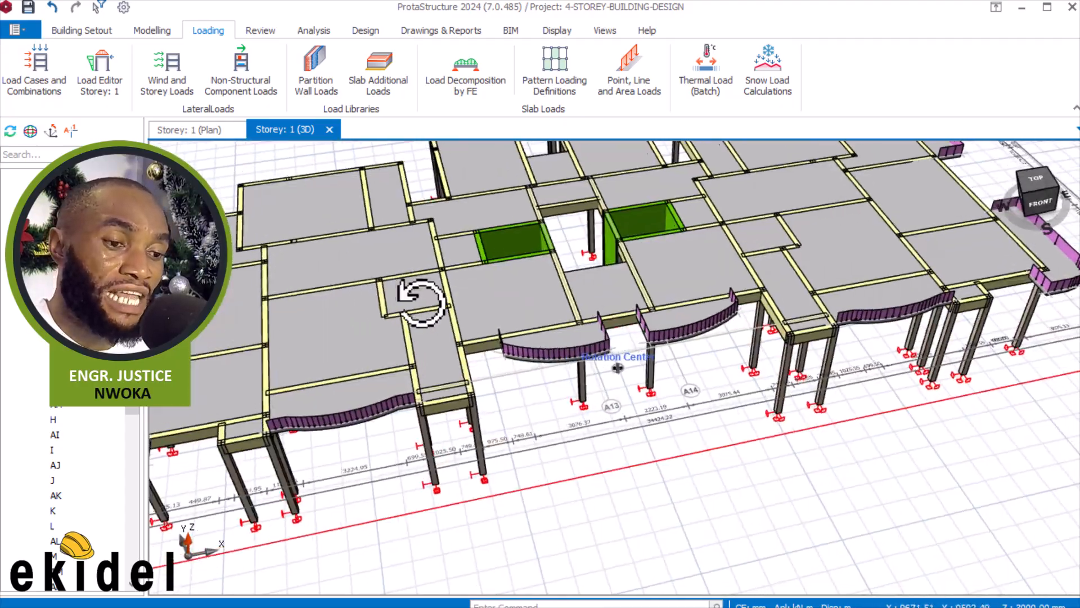